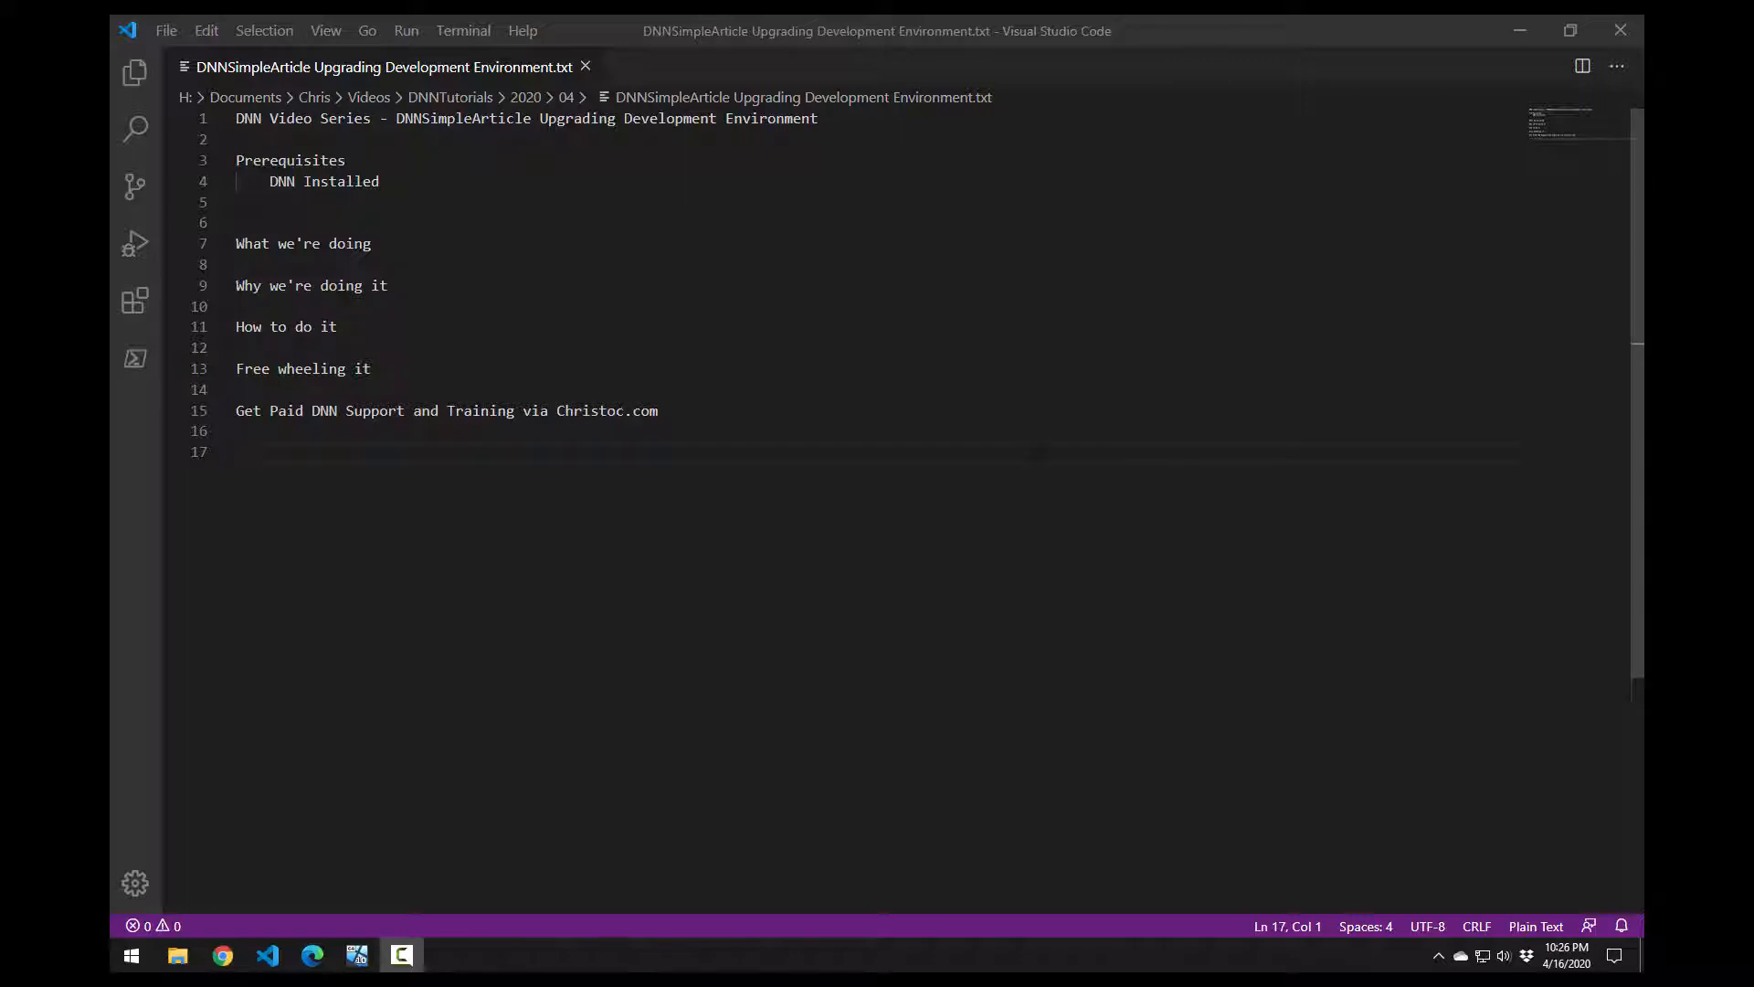
Step: Switch from VS Code to the Win10DnnDev virtual machine desktop in VirtualBox
click(343, 951)
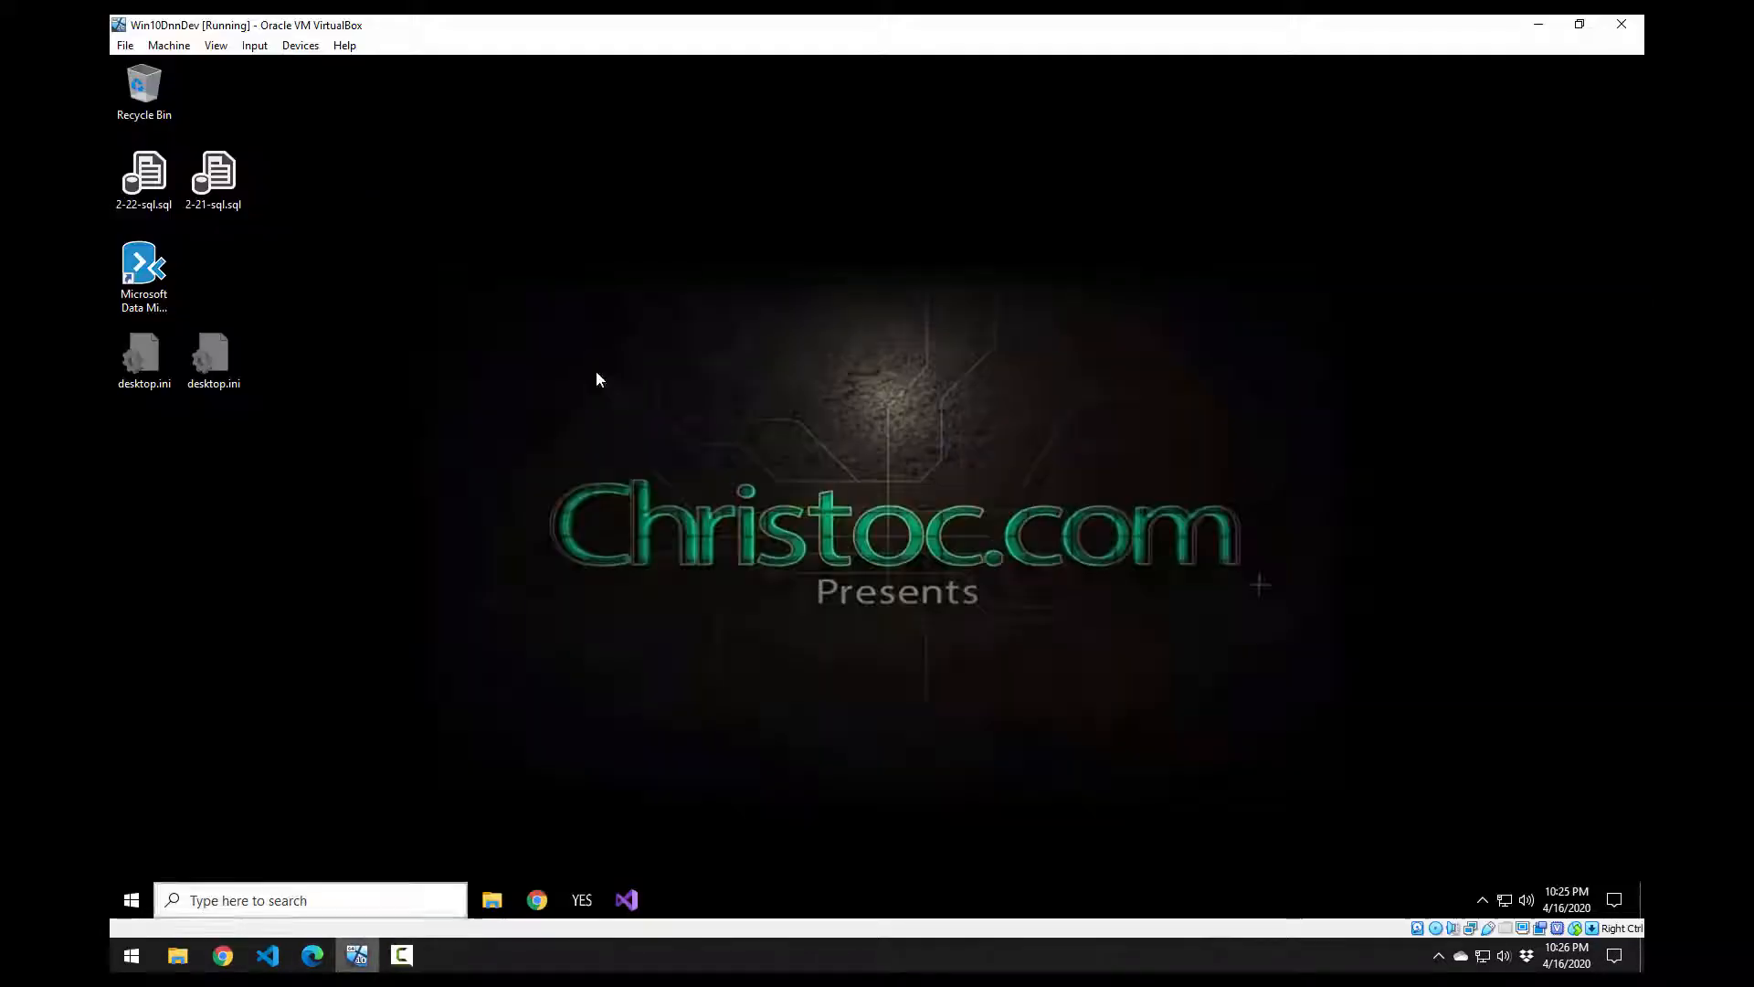
Step: Load dnndev.me in the VM's browser and open the site's Login form
click(536, 910)
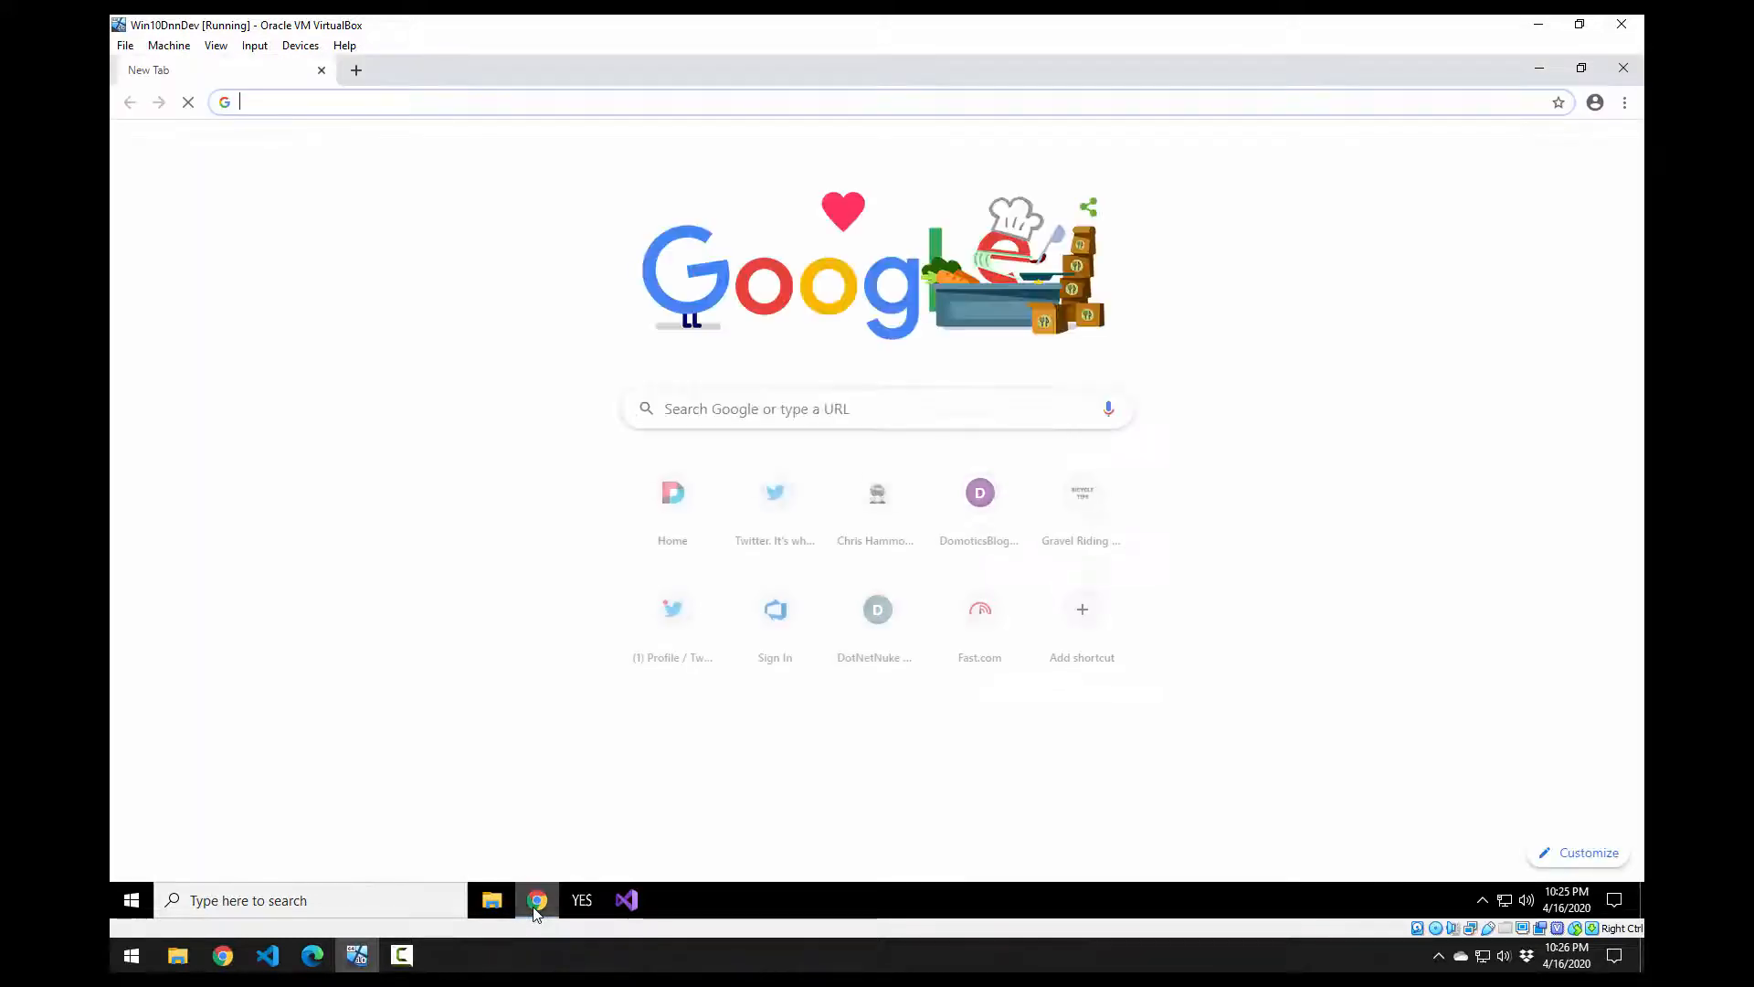
text(dnn)
key(Return)
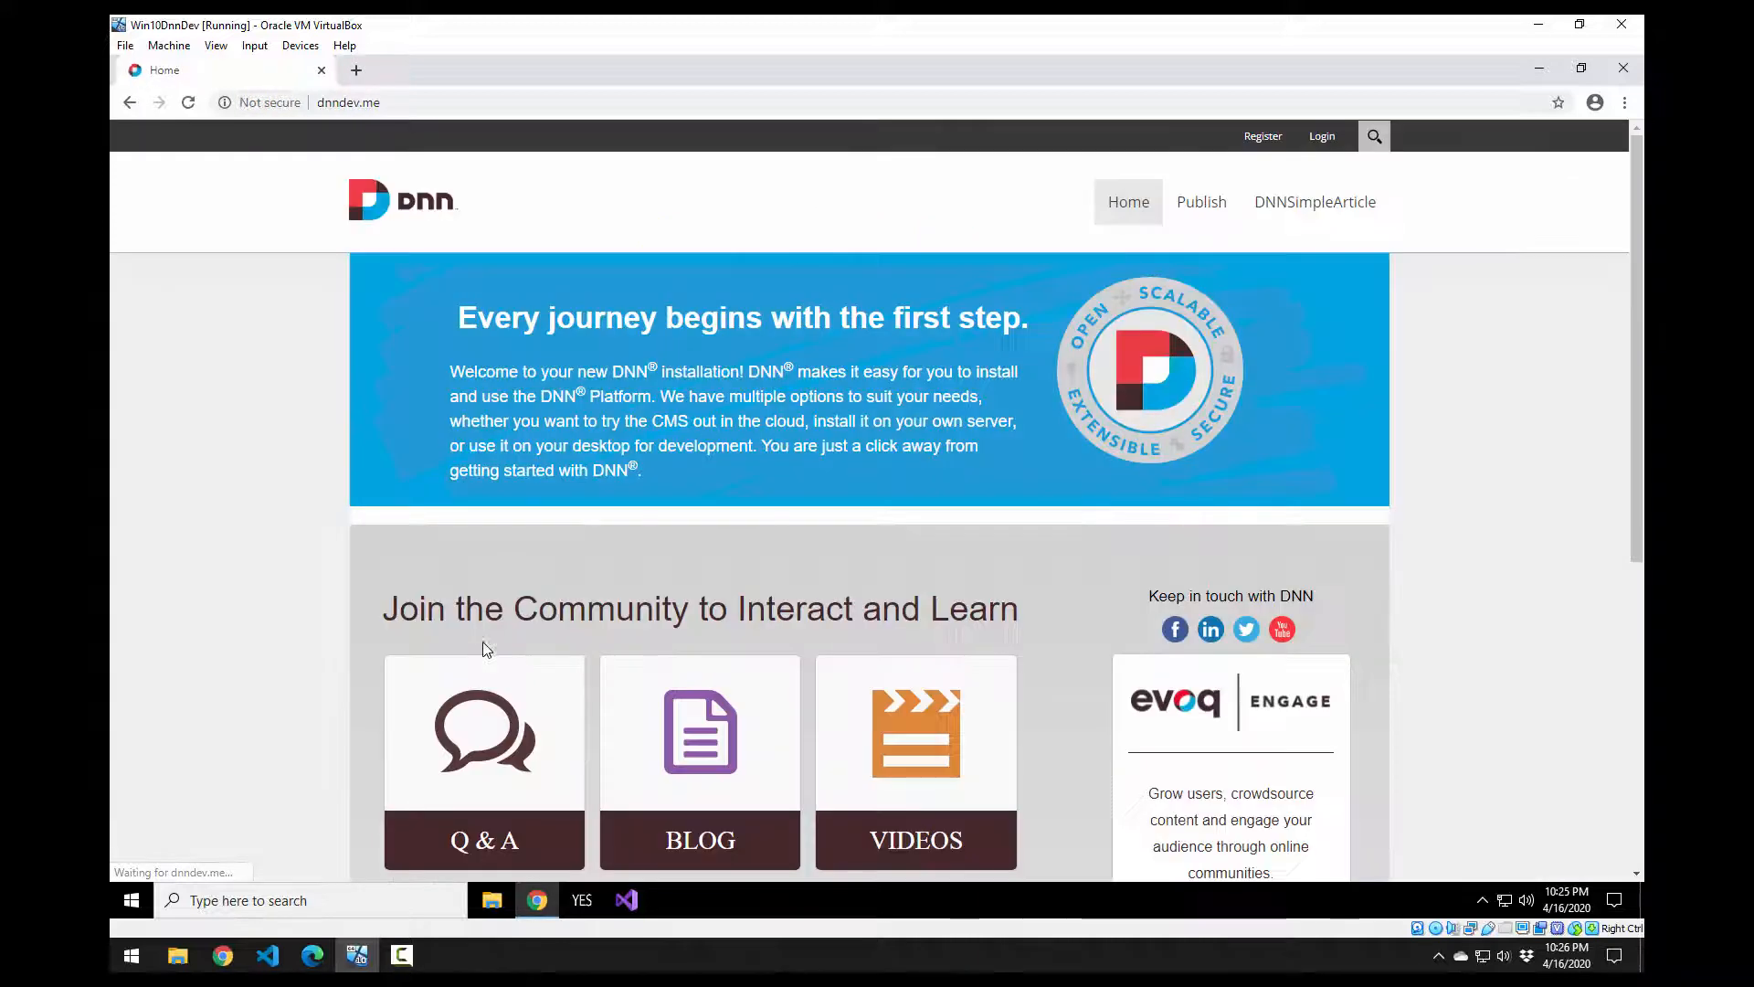
click(1325, 137)
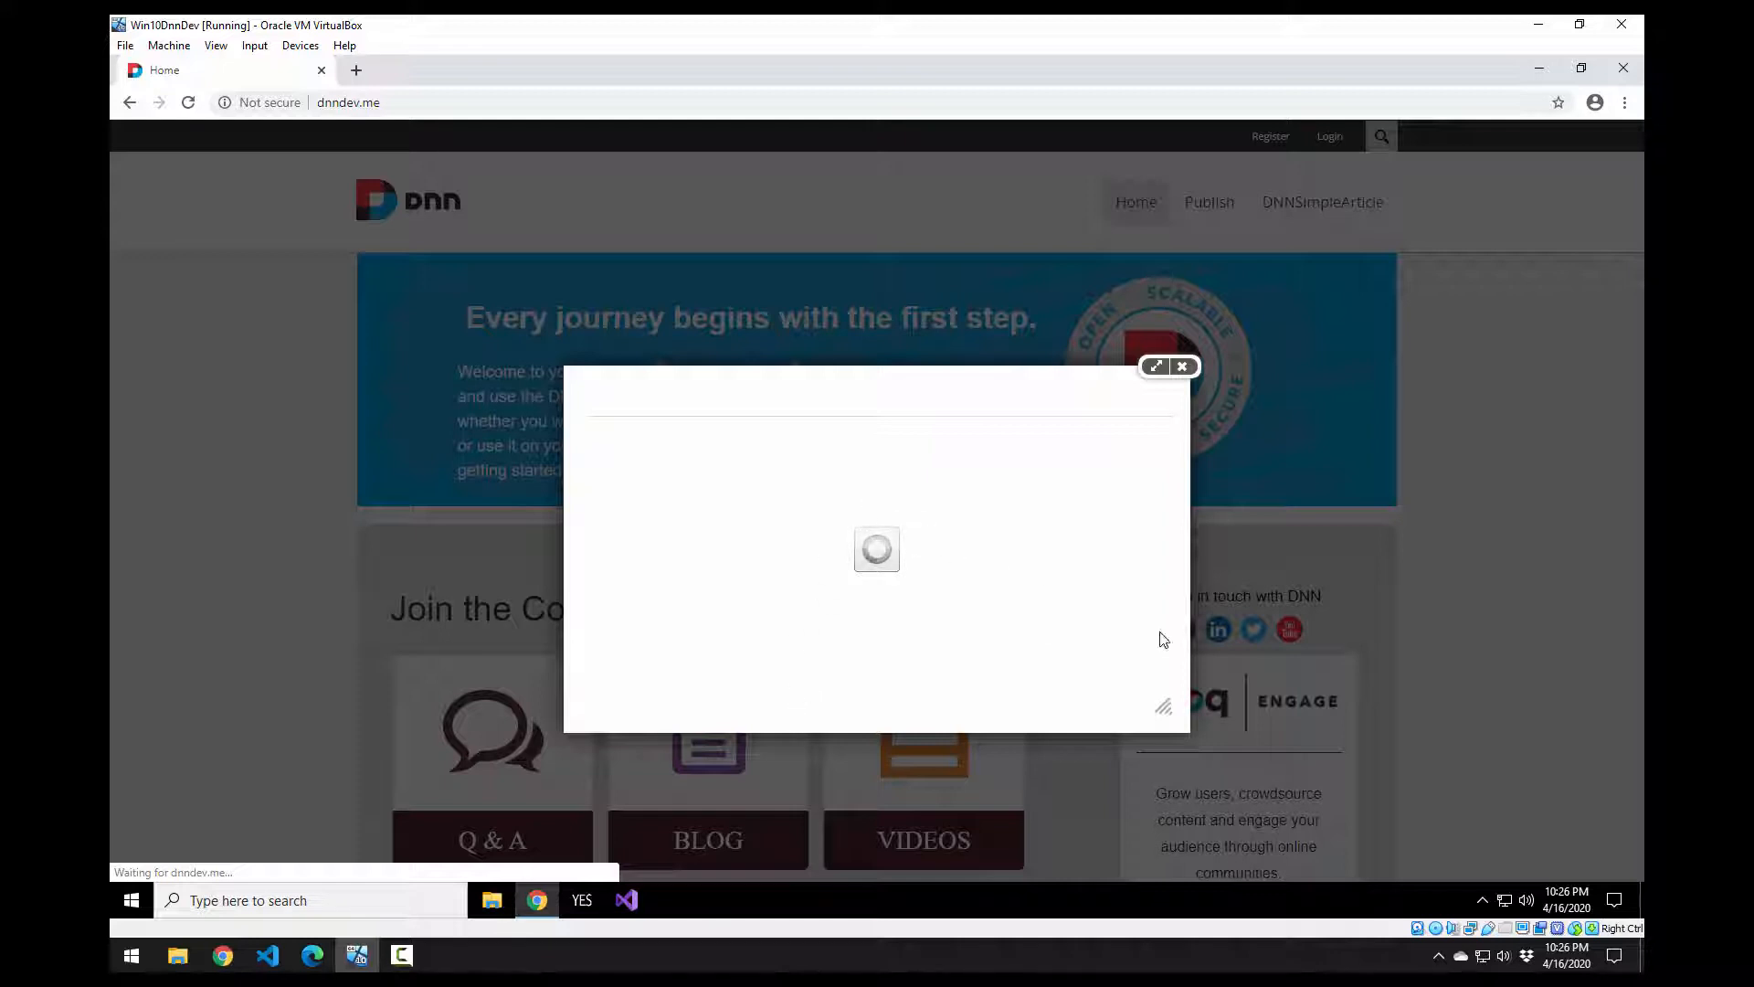
Step: Sign in as the host superuser, check the installed DNN version, then open File Explorer
click(854, 440)
text(host)
key(Tab)
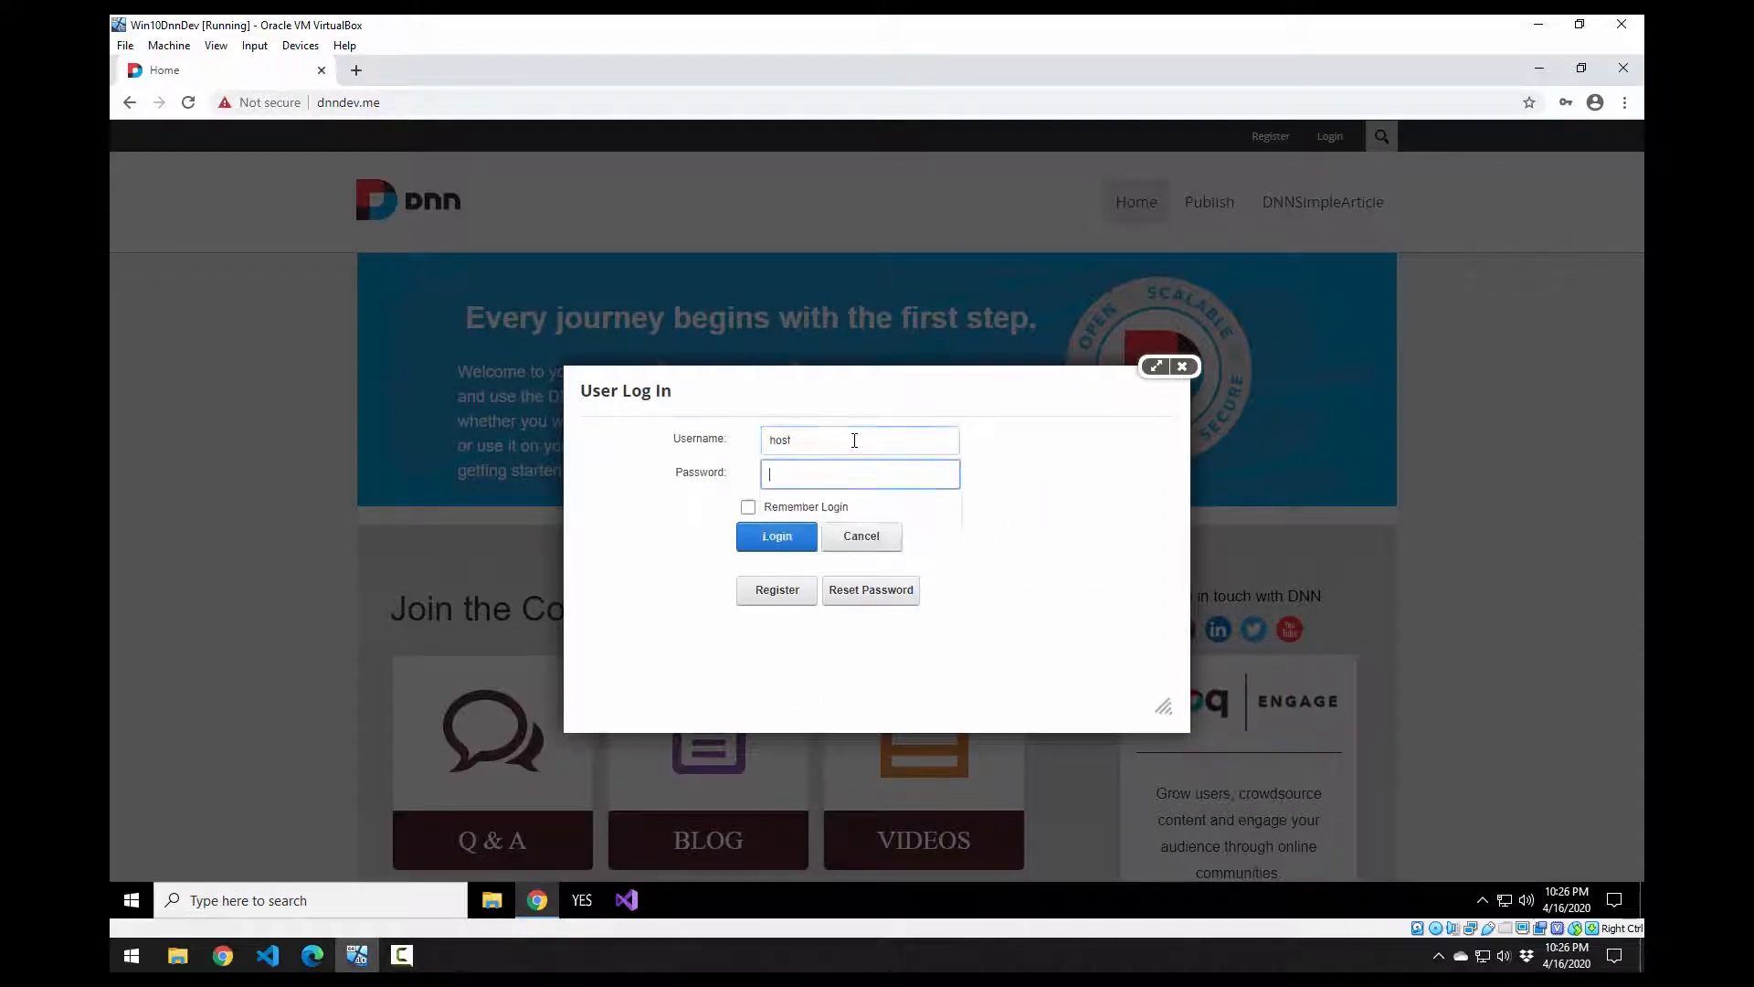
text(*******)
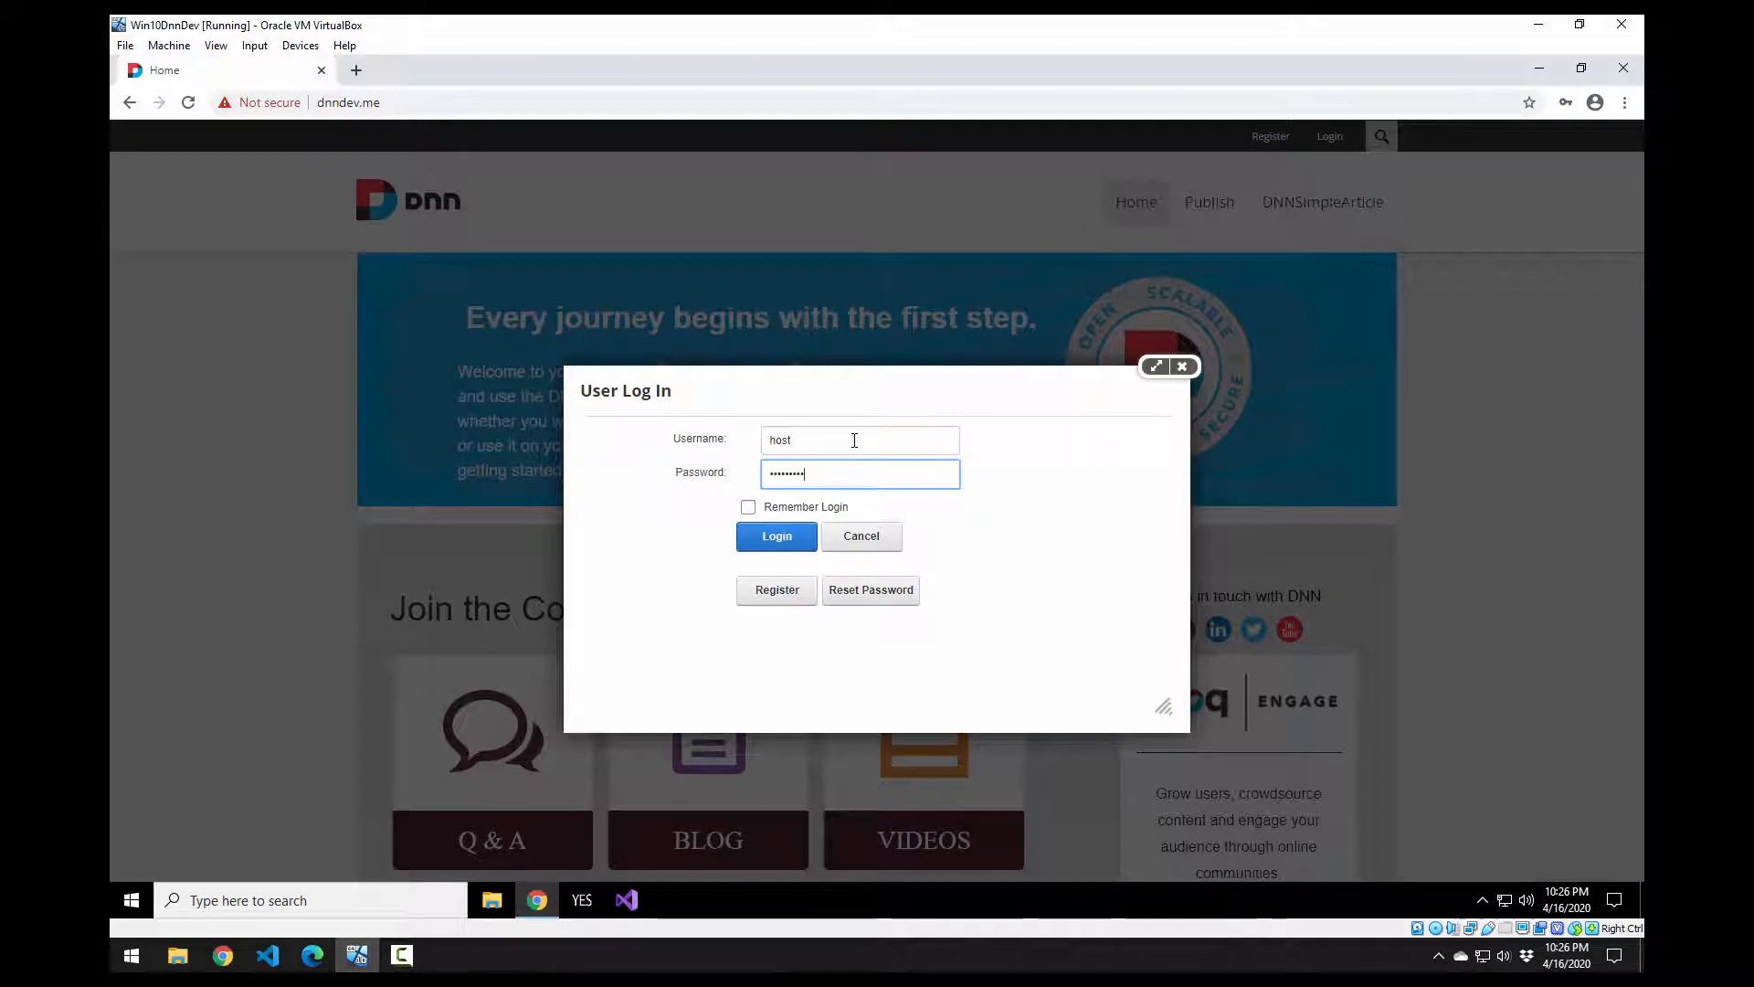
text(****)
key(Return)
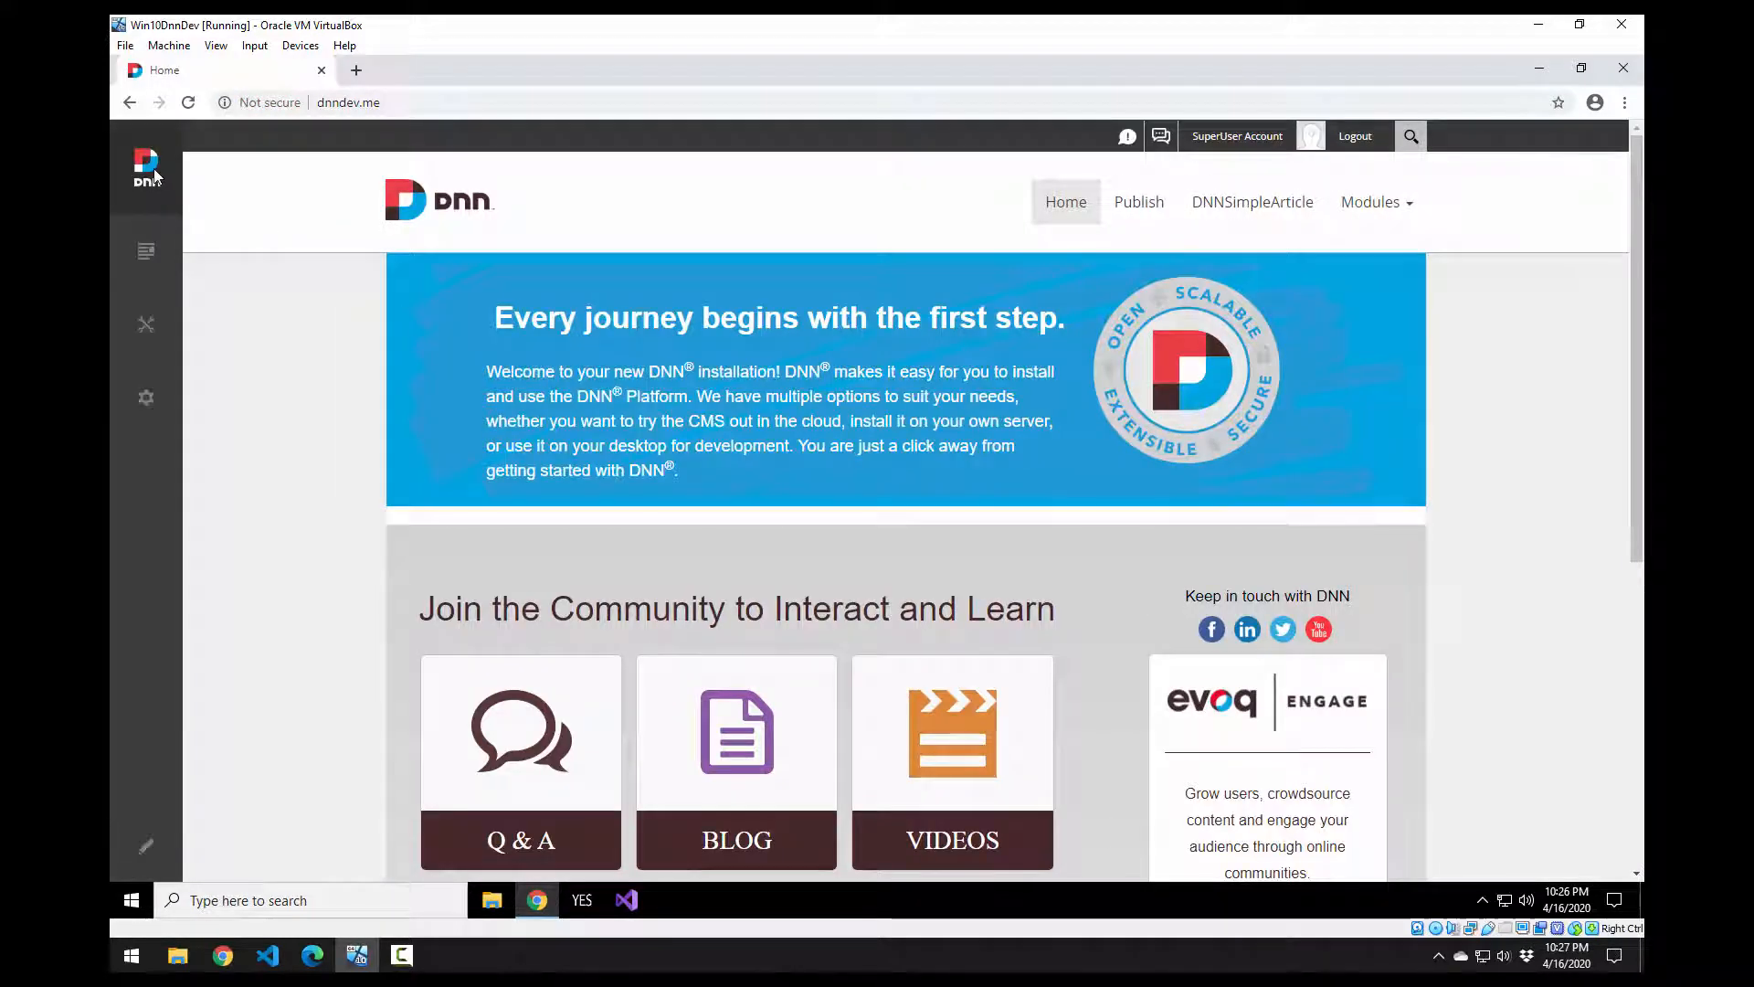
mouse_move(139, 167)
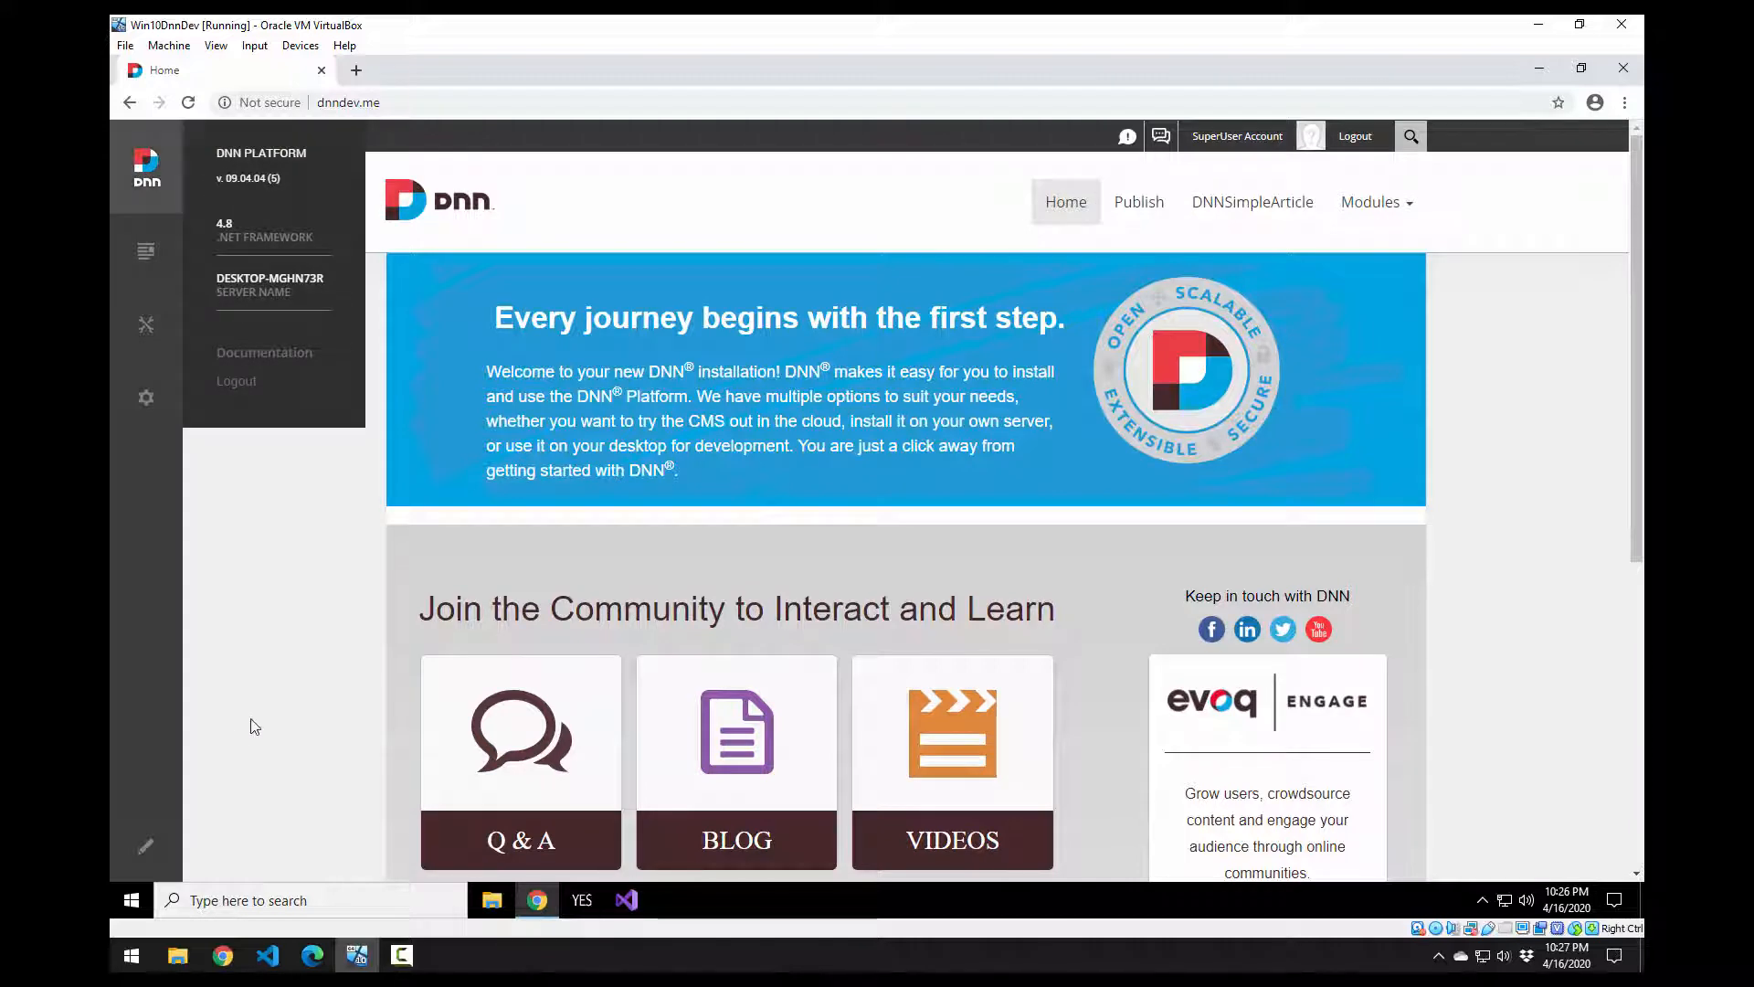
click(498, 895)
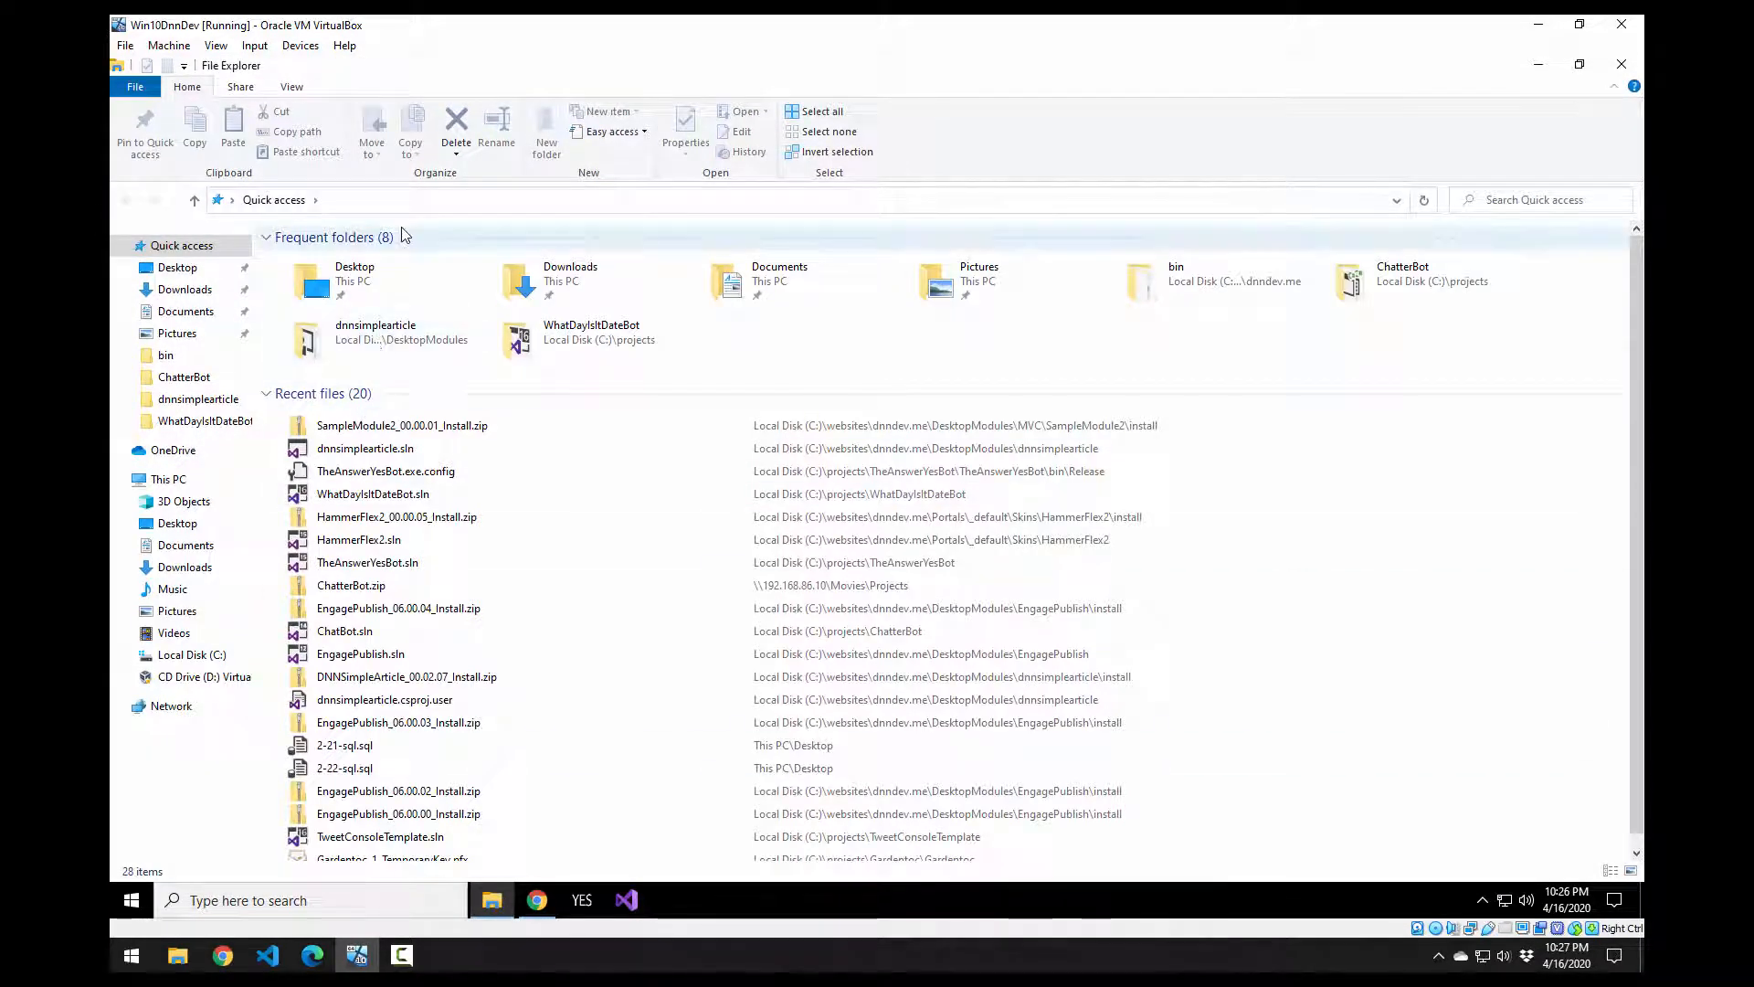
Step: Go to C:\websites and select the dnndev.me folder
key(alt+d)
text(c:\websi)
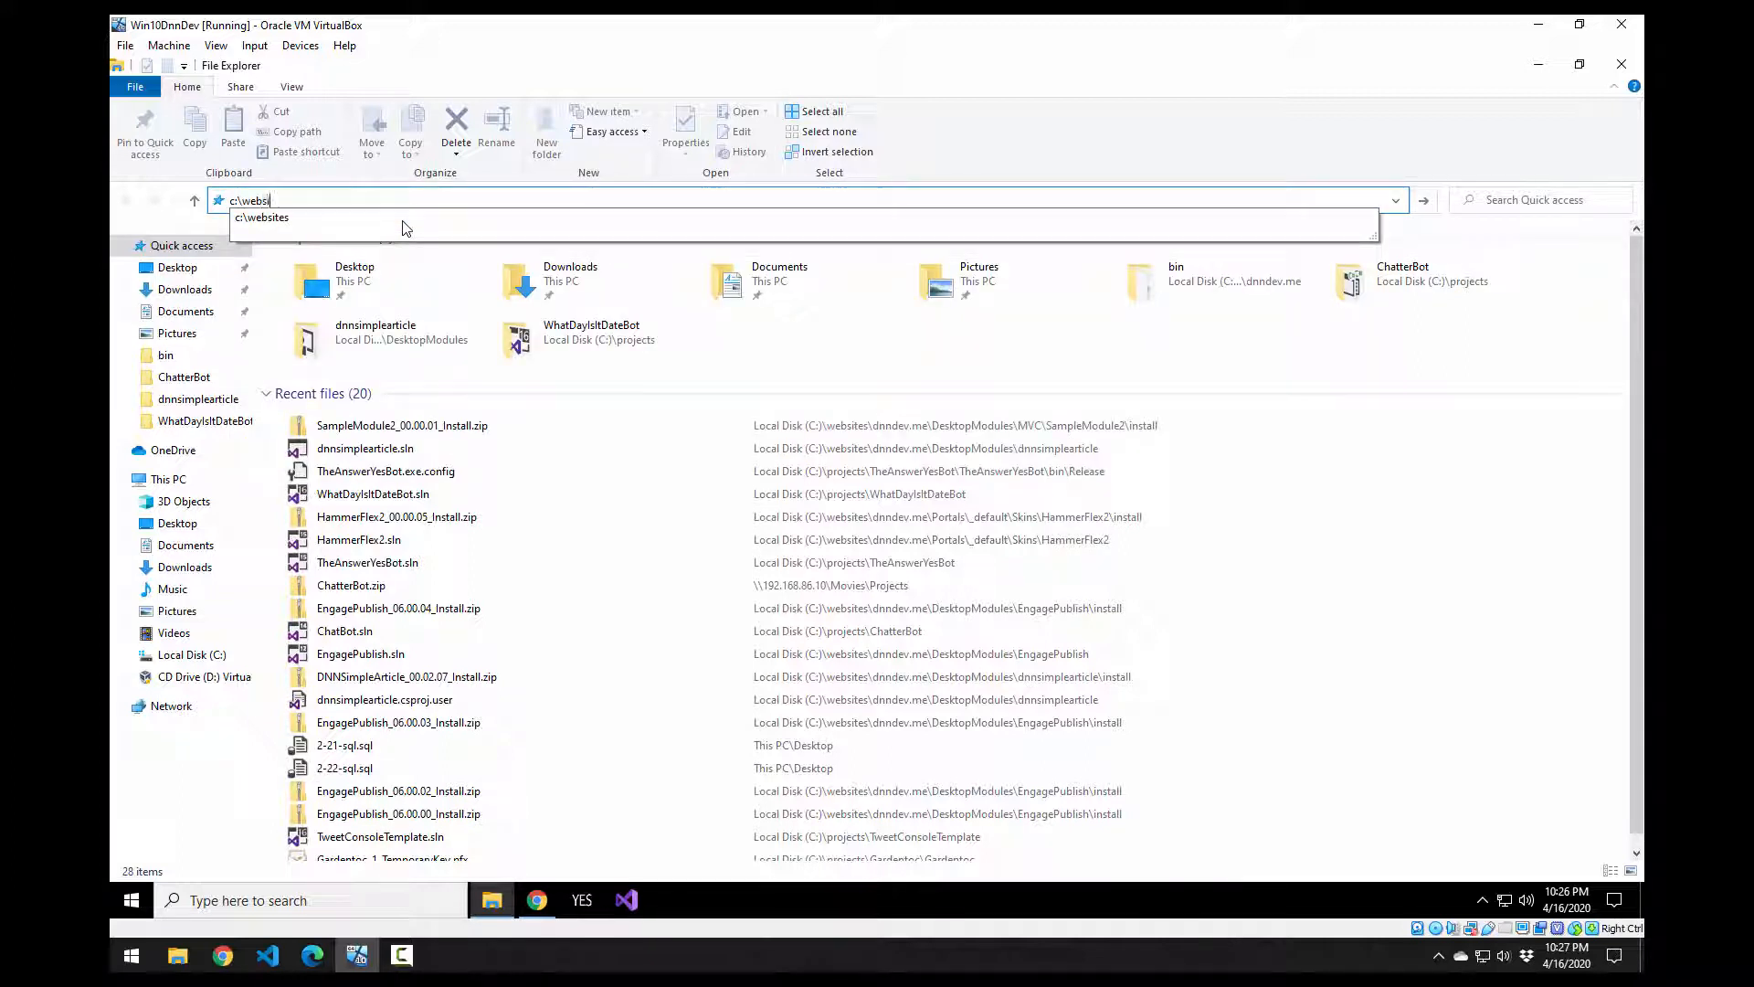
click(405, 228)
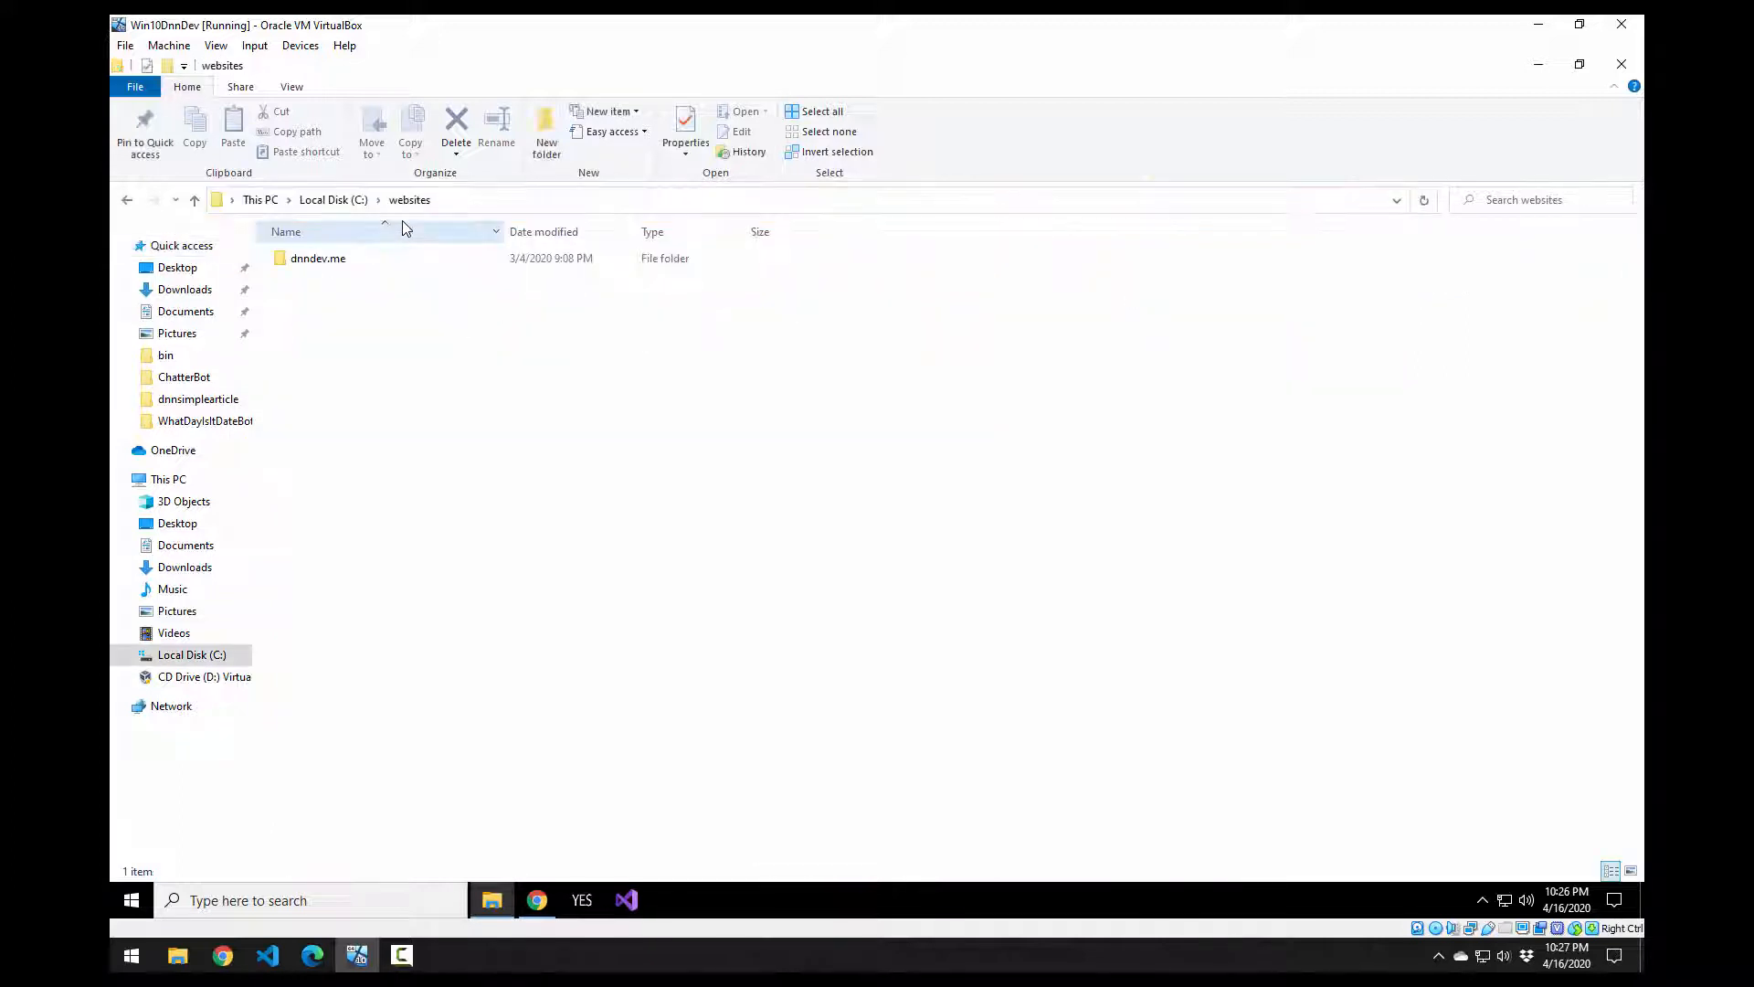
click(337, 265)
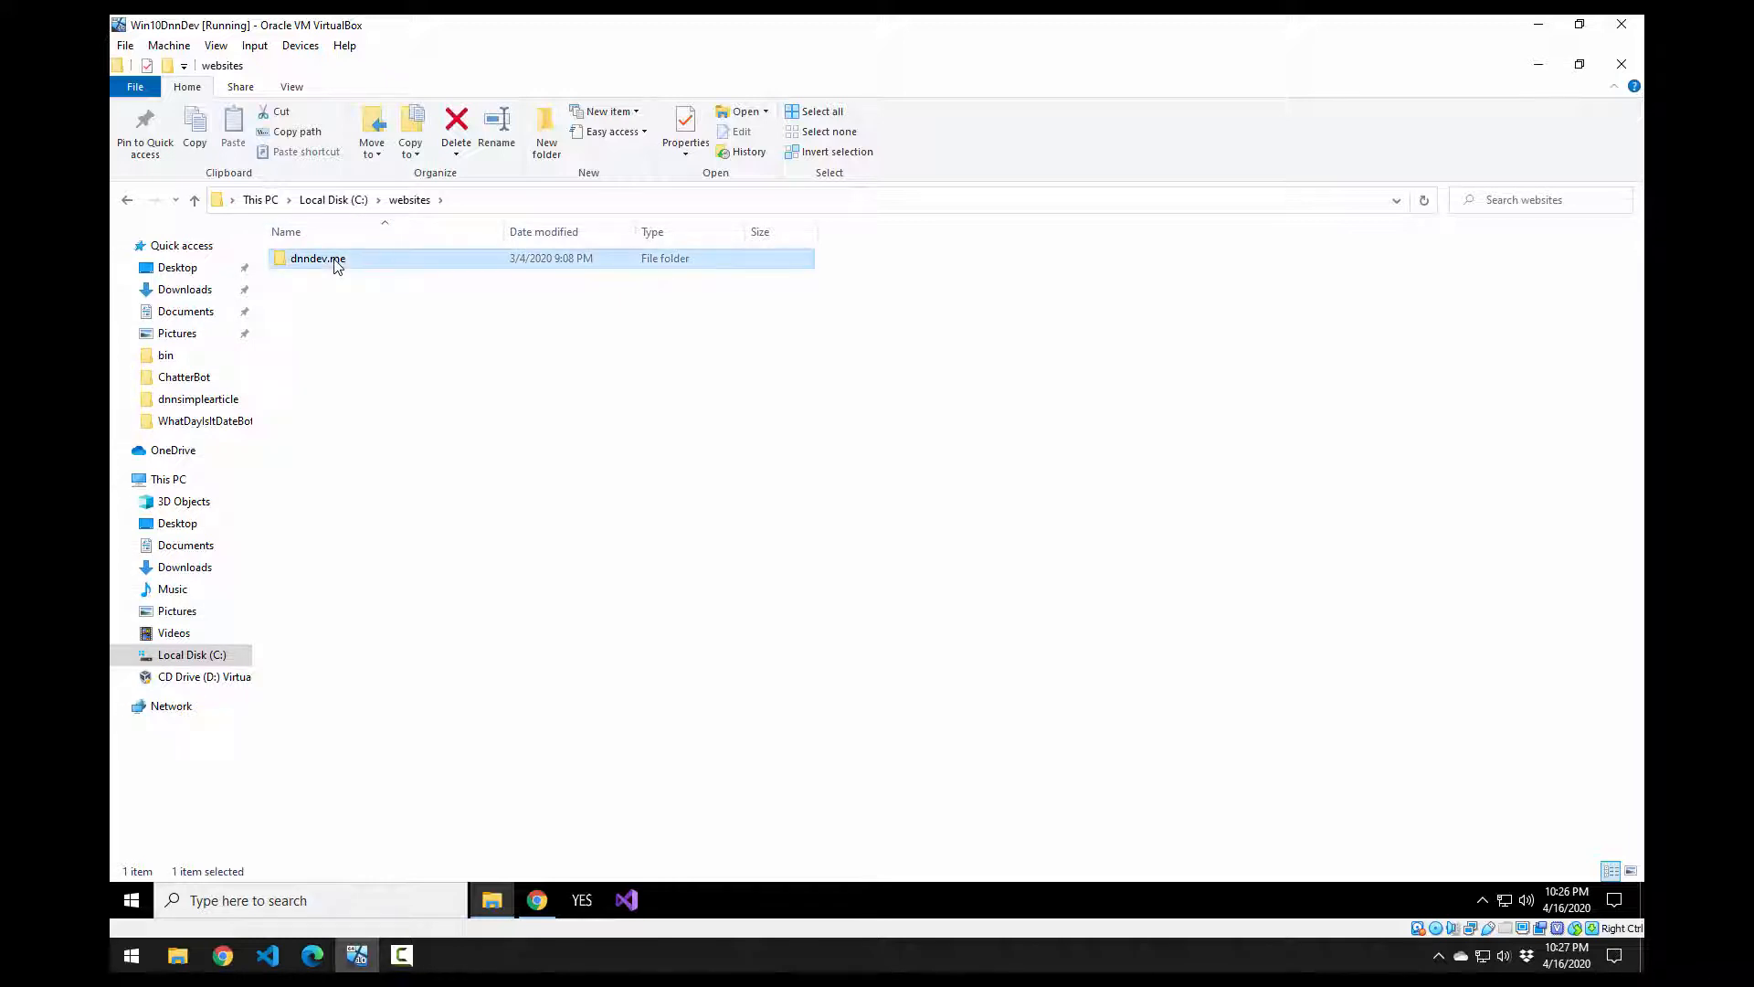
click(355, 351)
click(319, 266)
click(370, 398)
click(314, 265)
Step: Paste a duplicate of dnndev.me into C:\websites and move the copy progress window aside
key(ctrl+v)
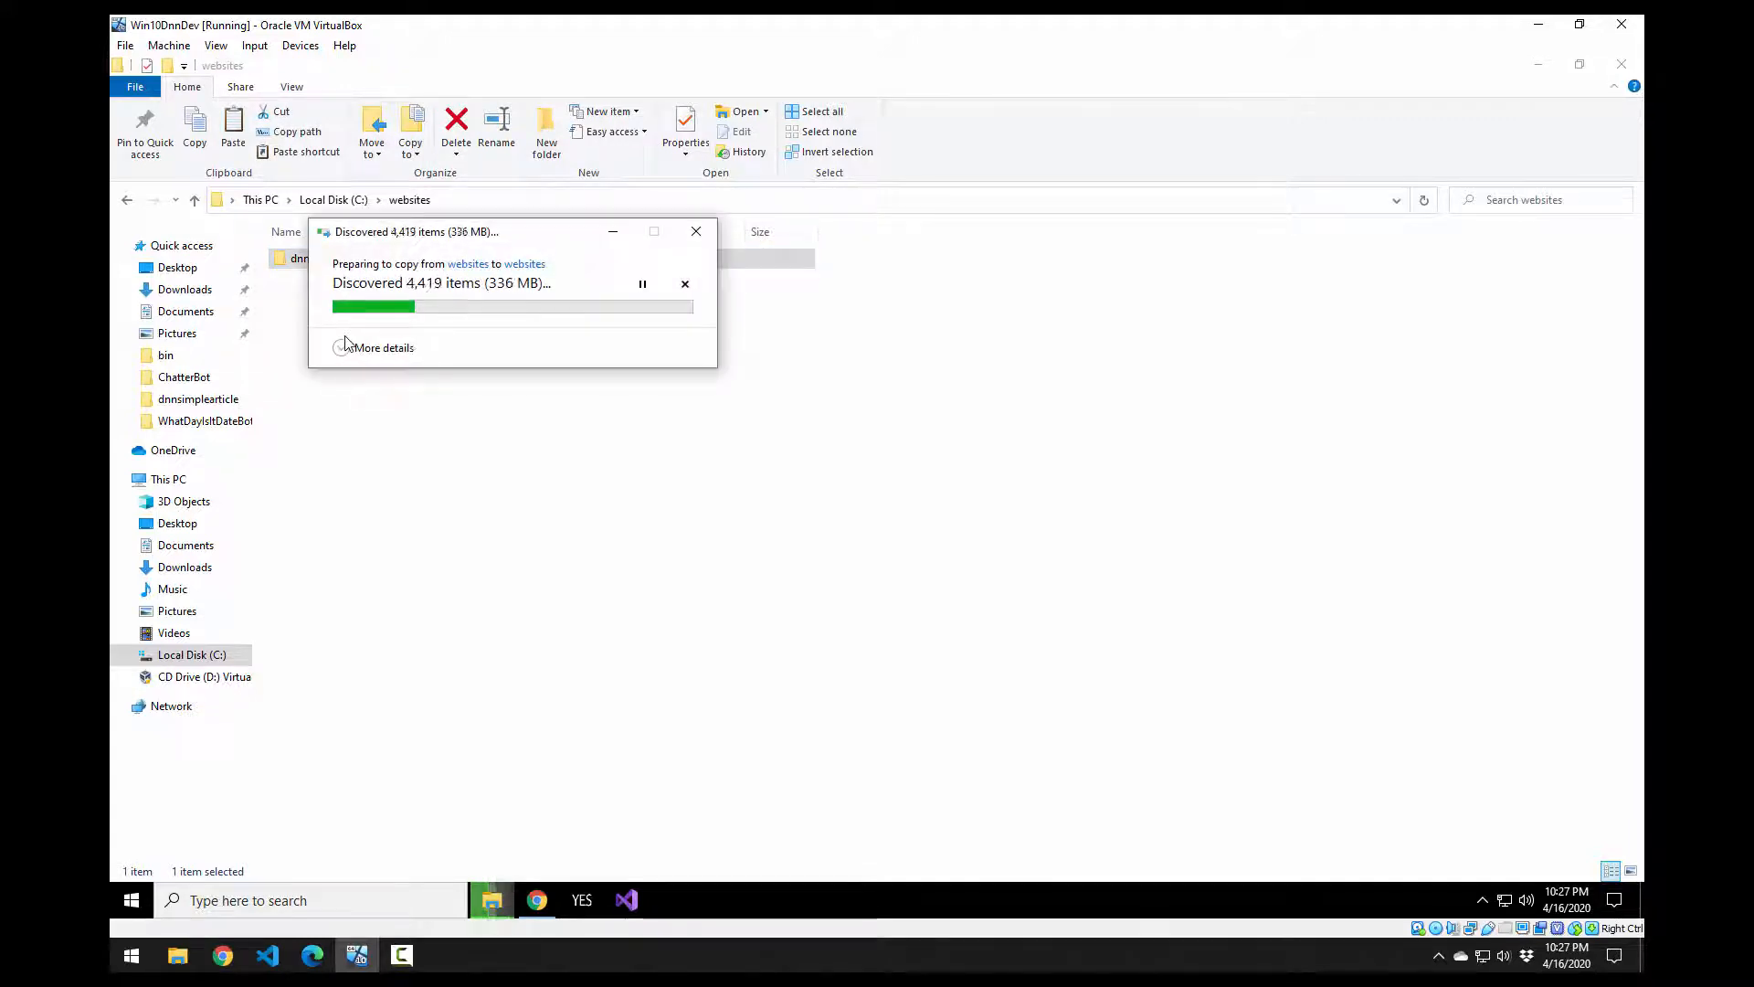
drag(384, 234, 485, 369)
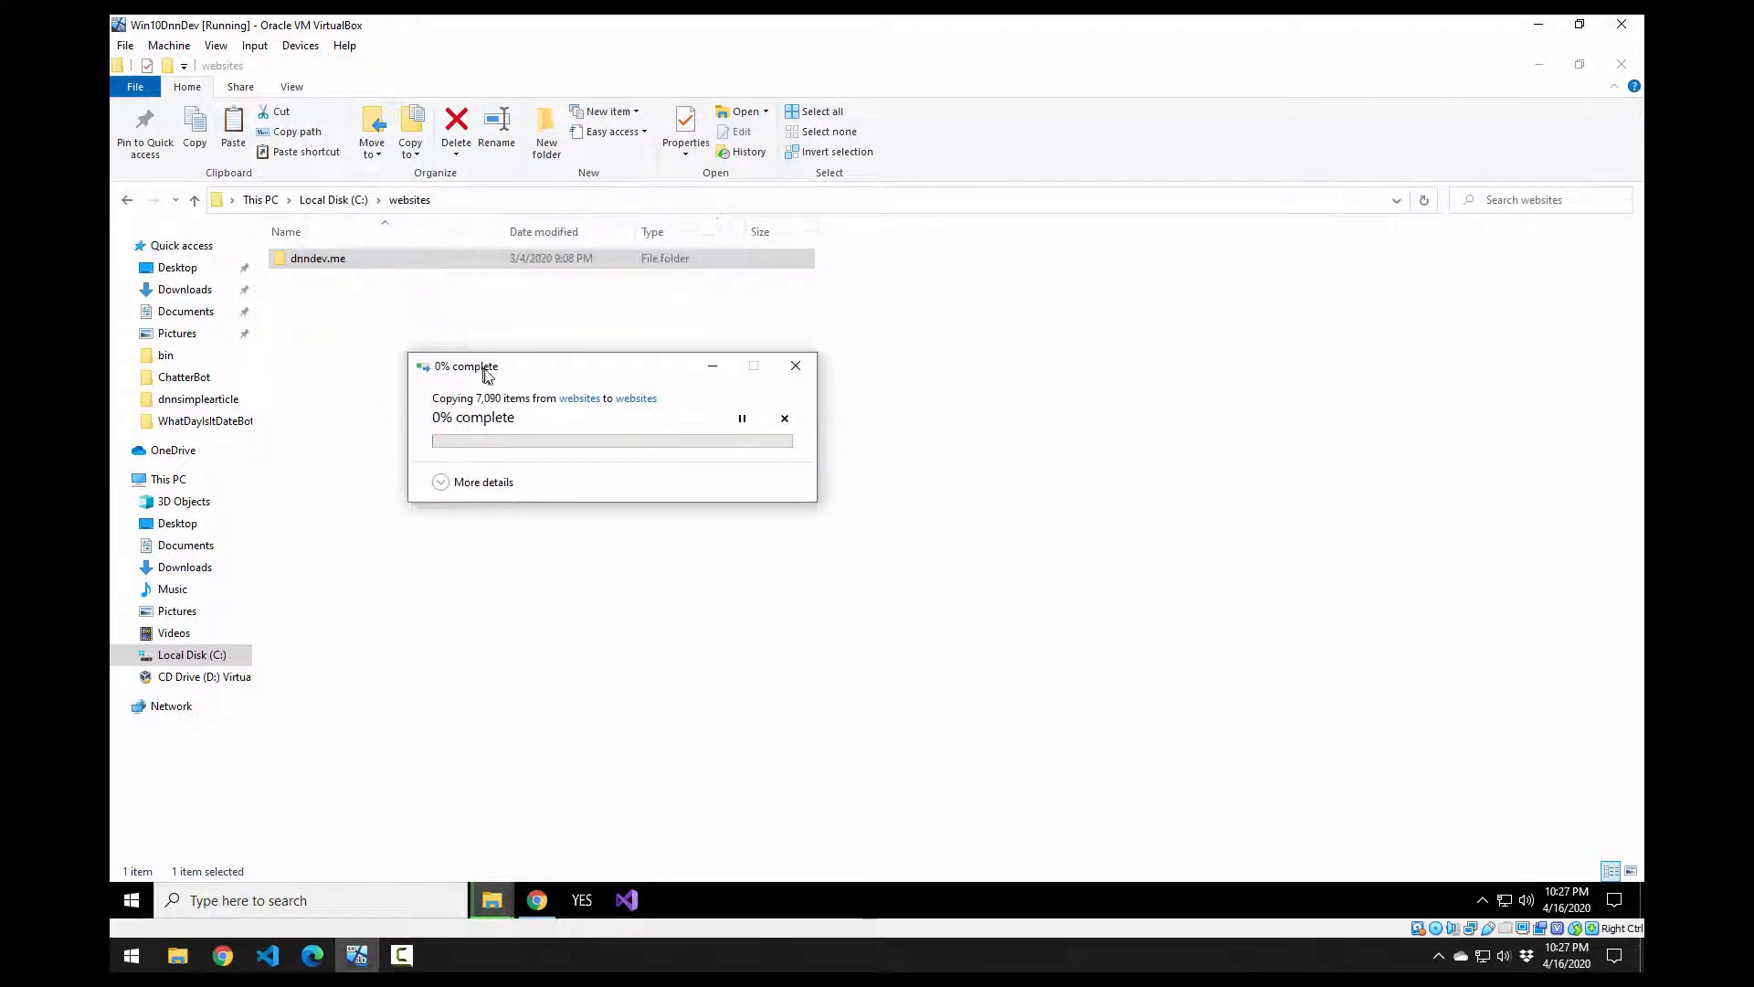
right_click(332, 258)
click(857, 497)
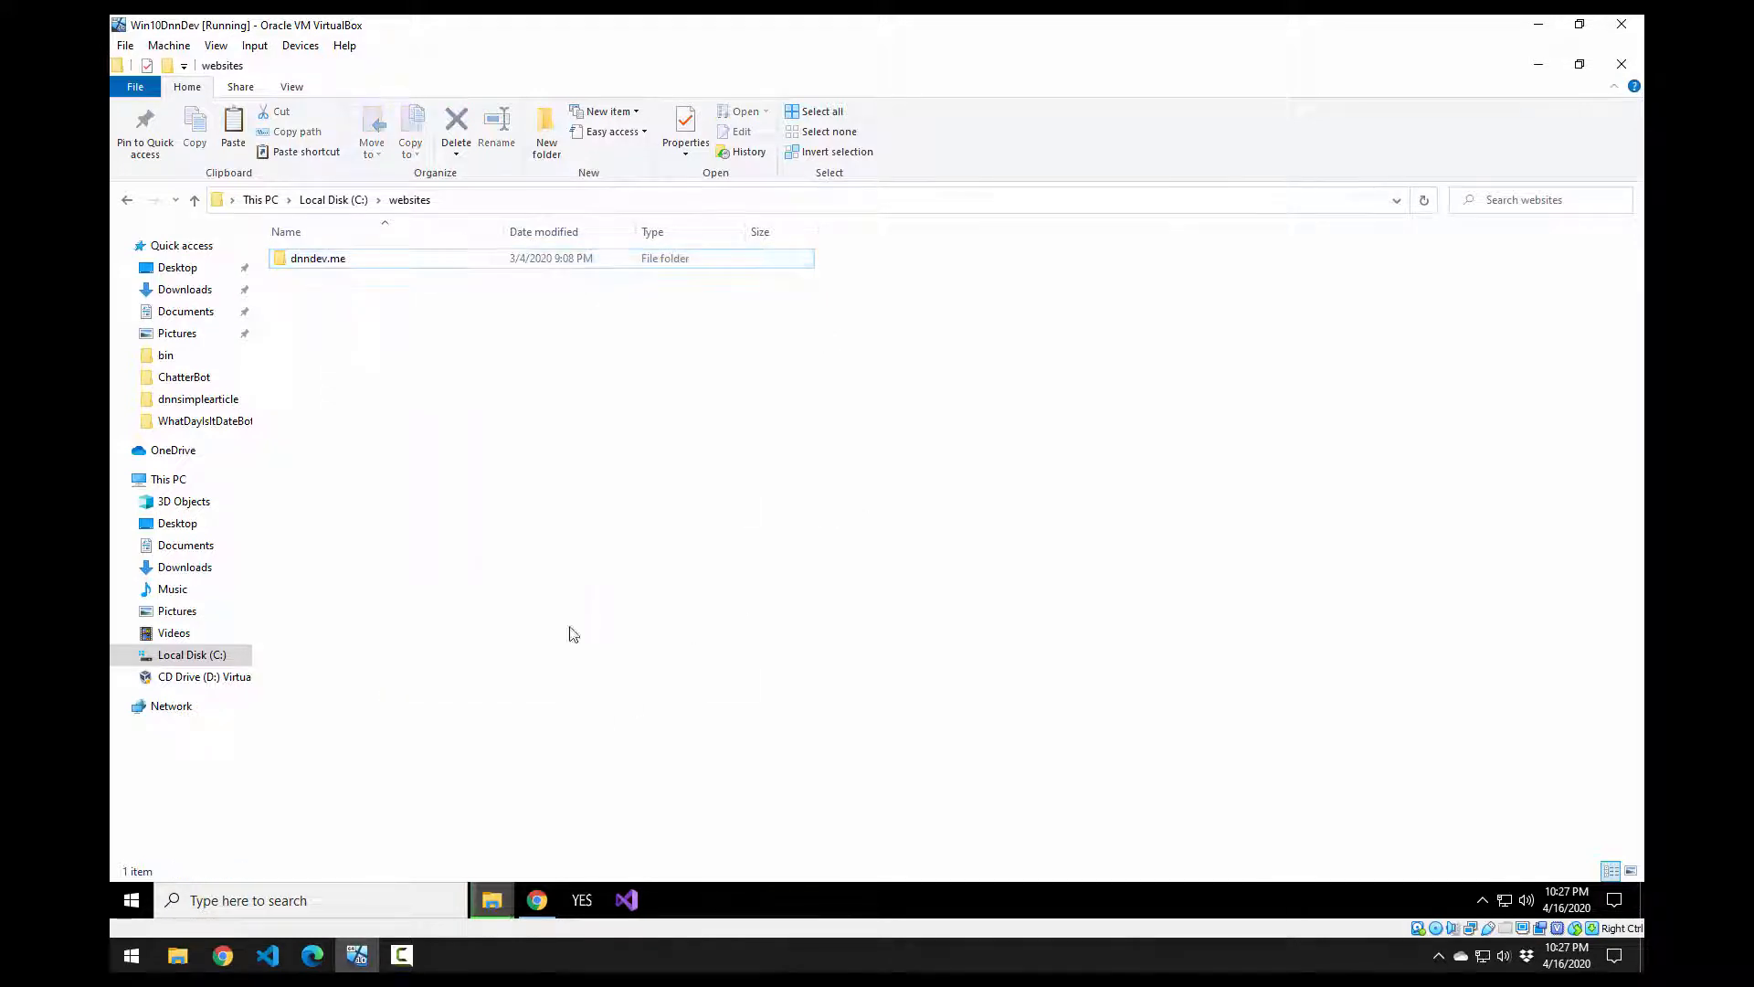
key(alt+Tab)
drag(631, 379, 929, 408)
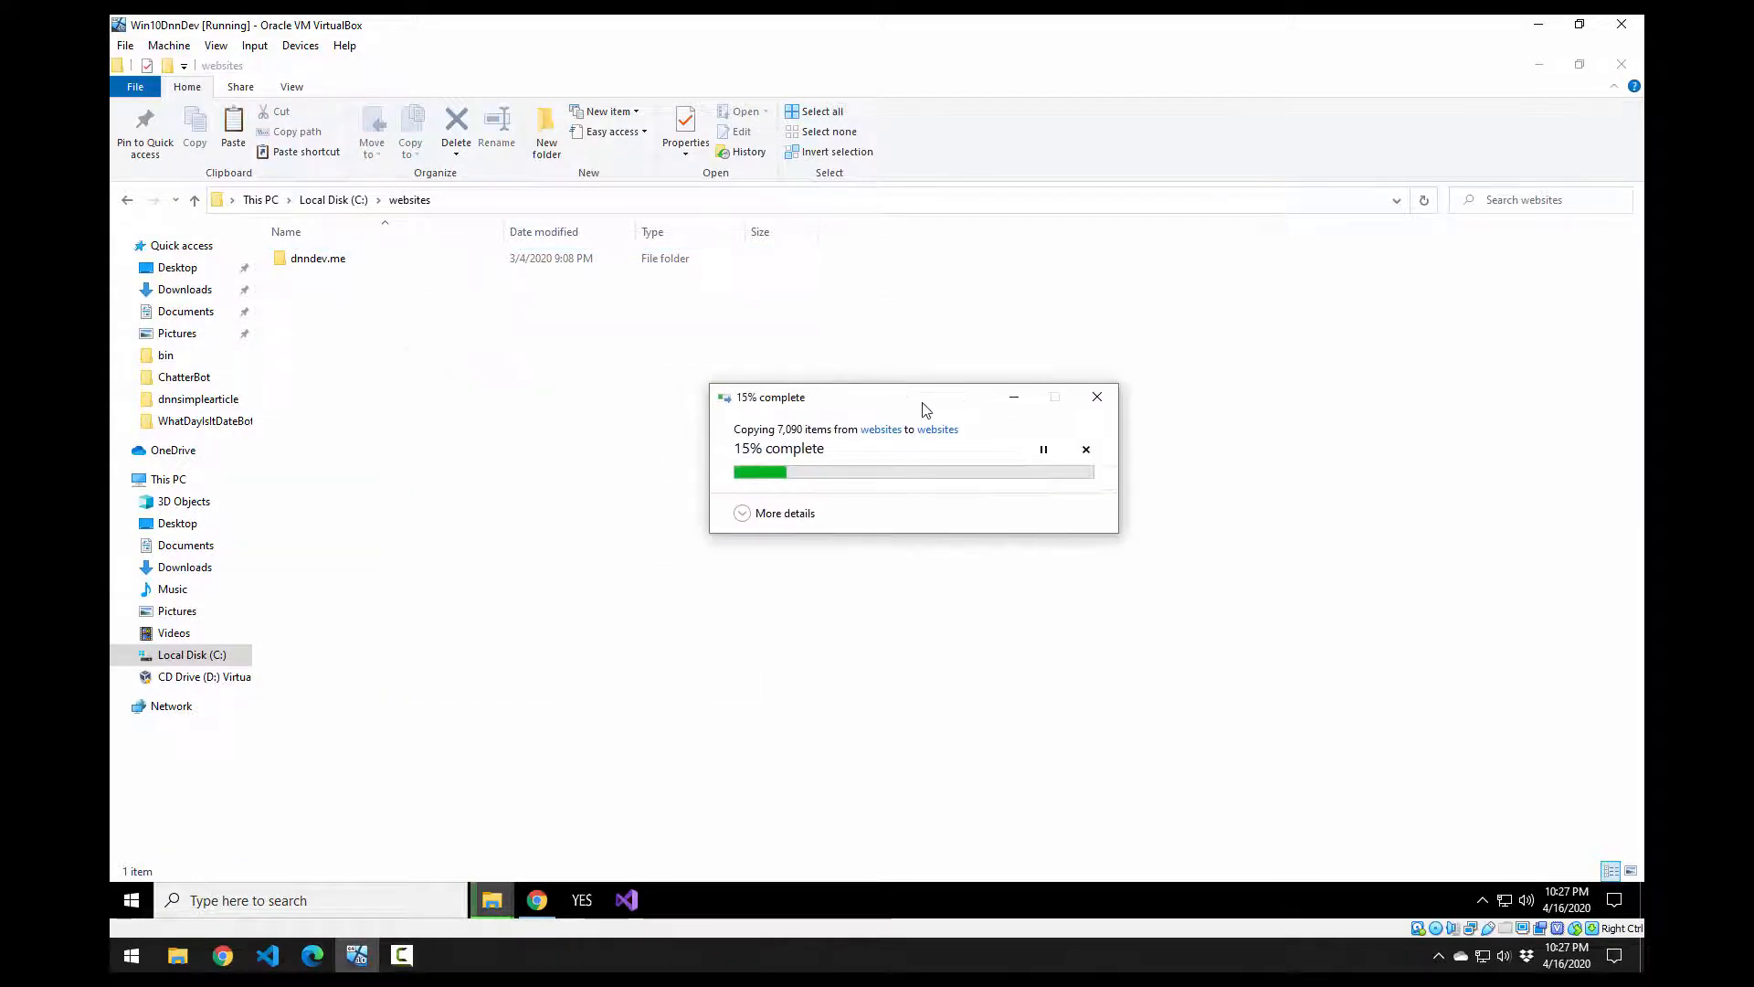
click(125, 903)
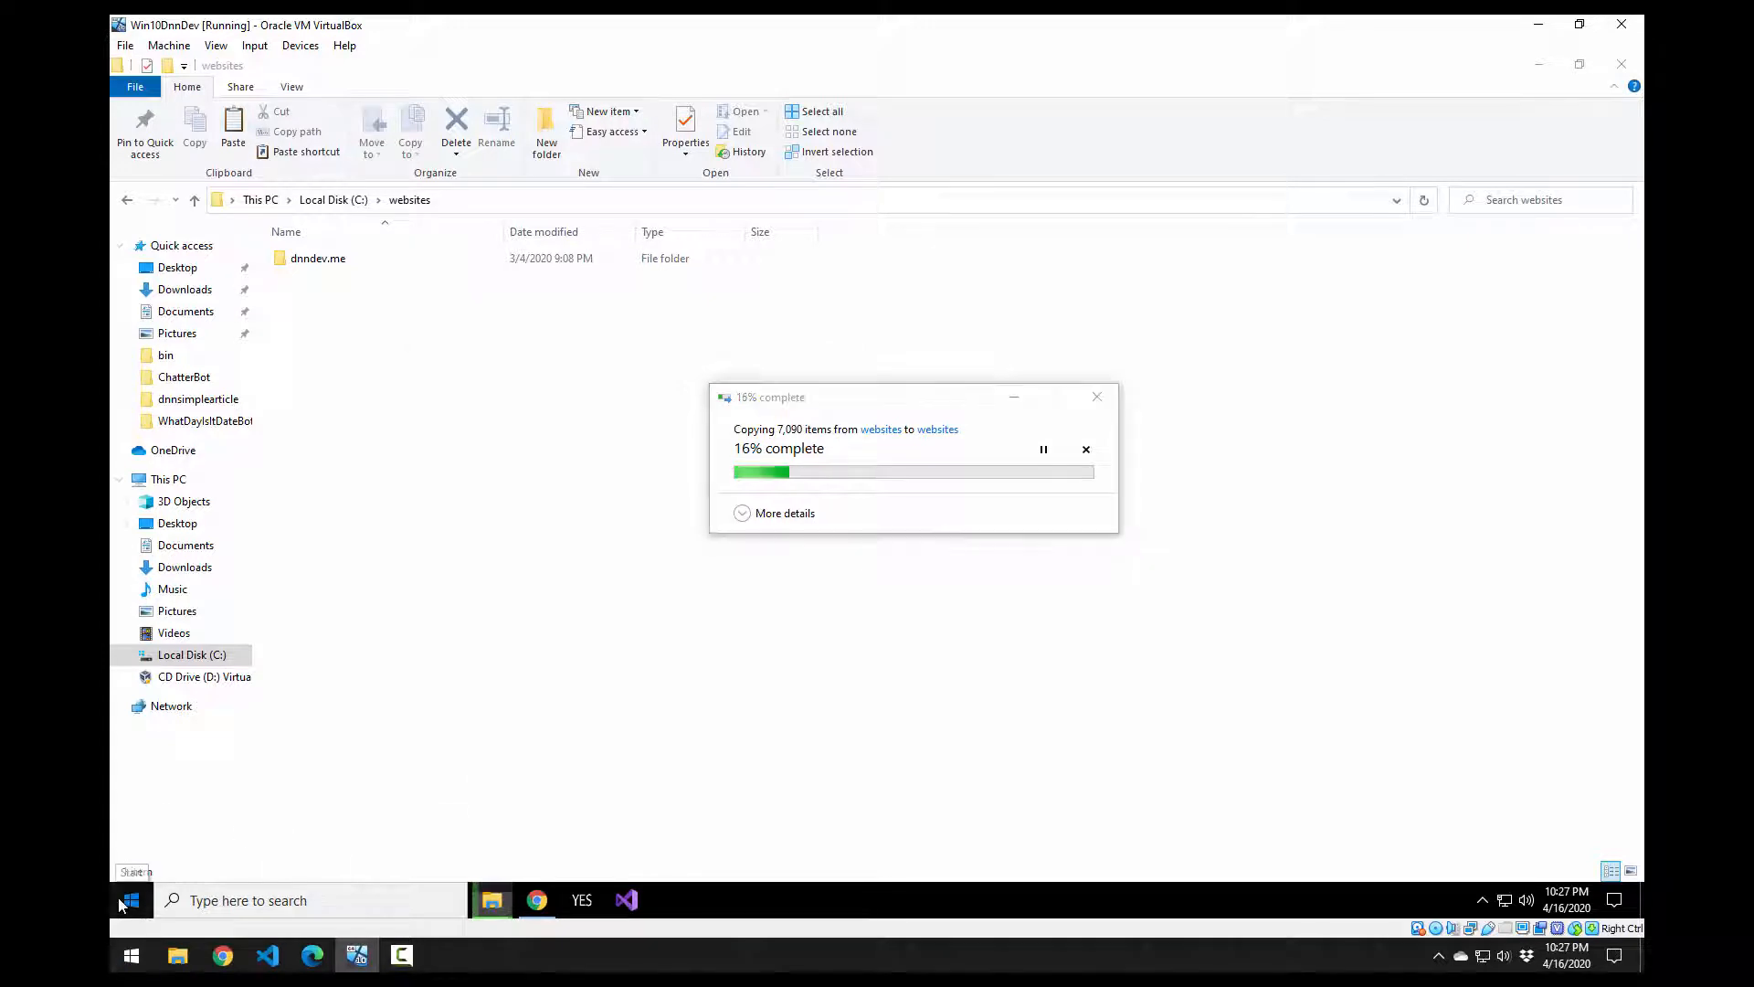
Step: Launch SQL Server Management Studio 18 and move the copy progress window to the lower right
text(sms)
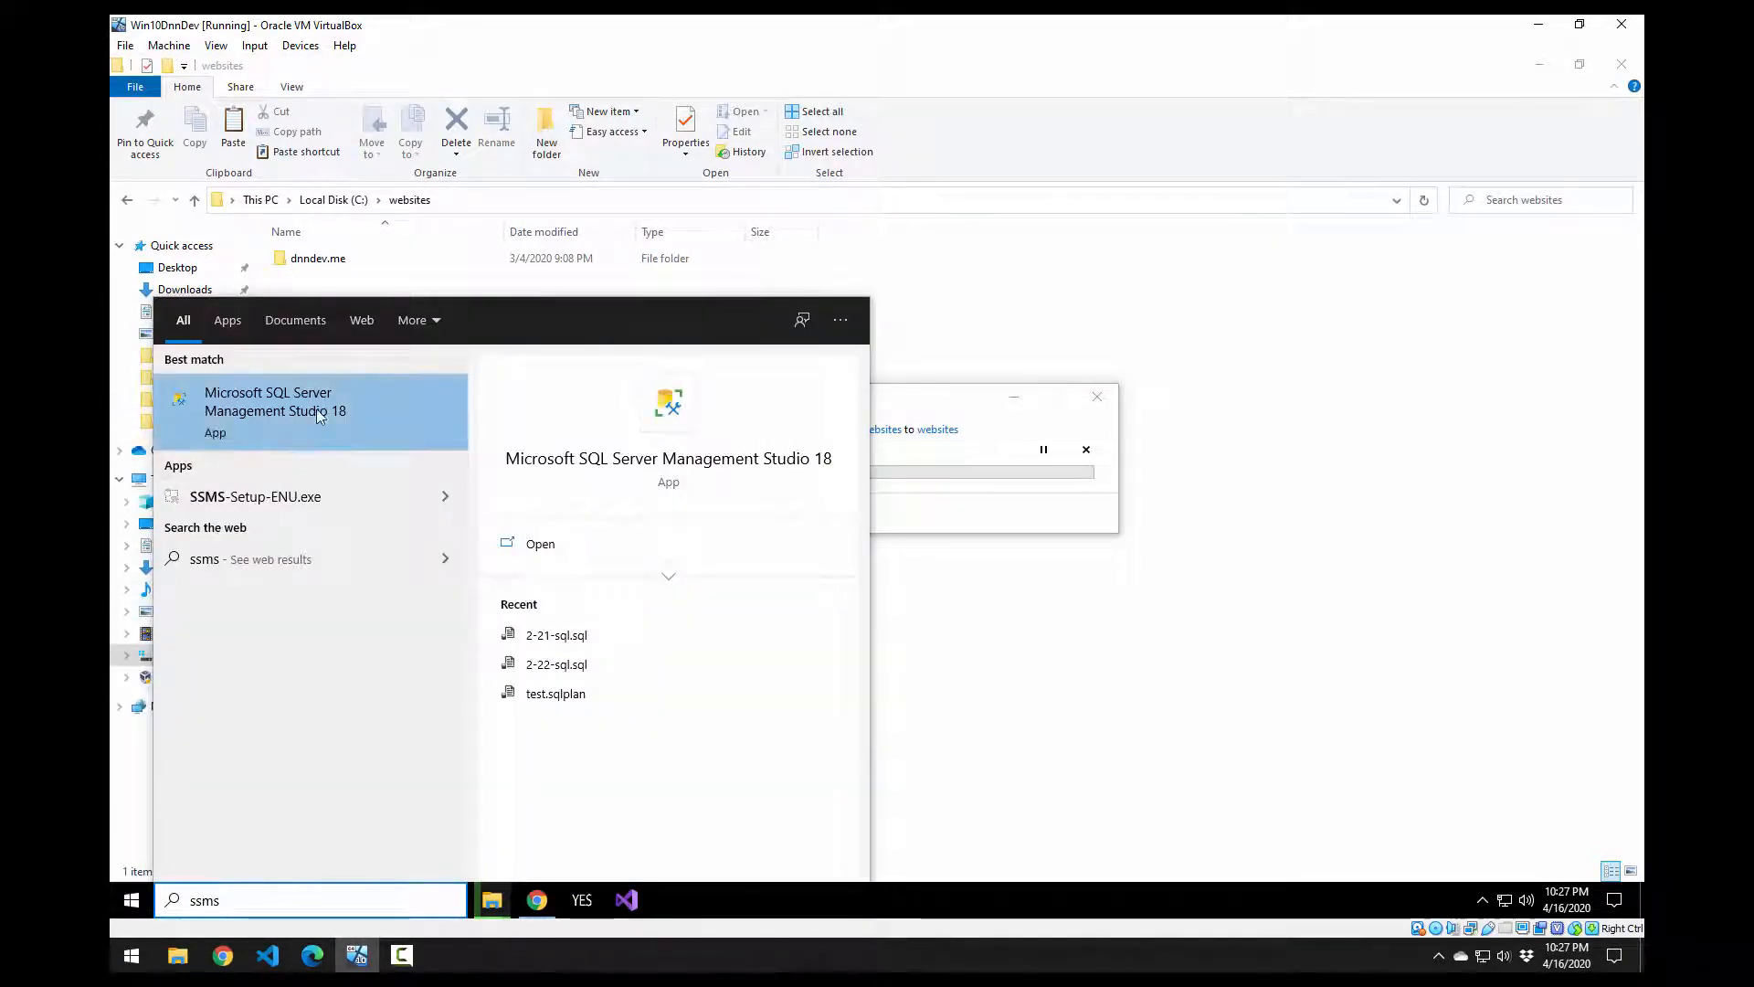
click(311, 413)
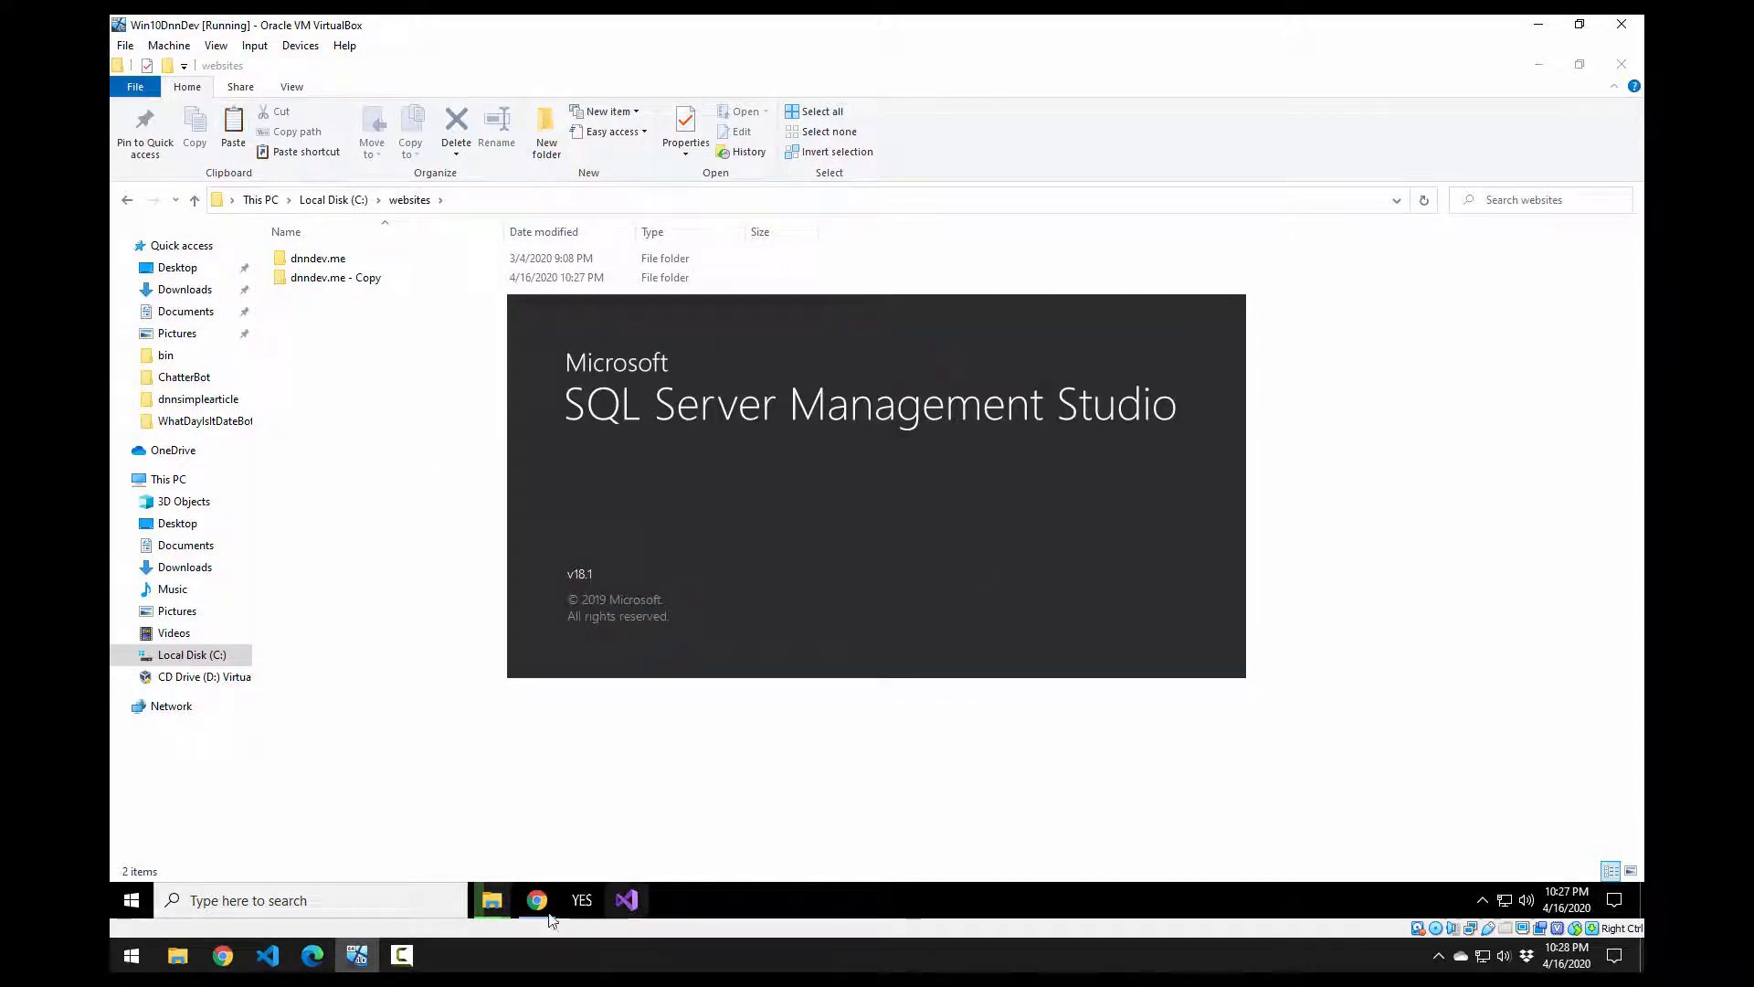
mouse_move(493, 900)
click(566, 823)
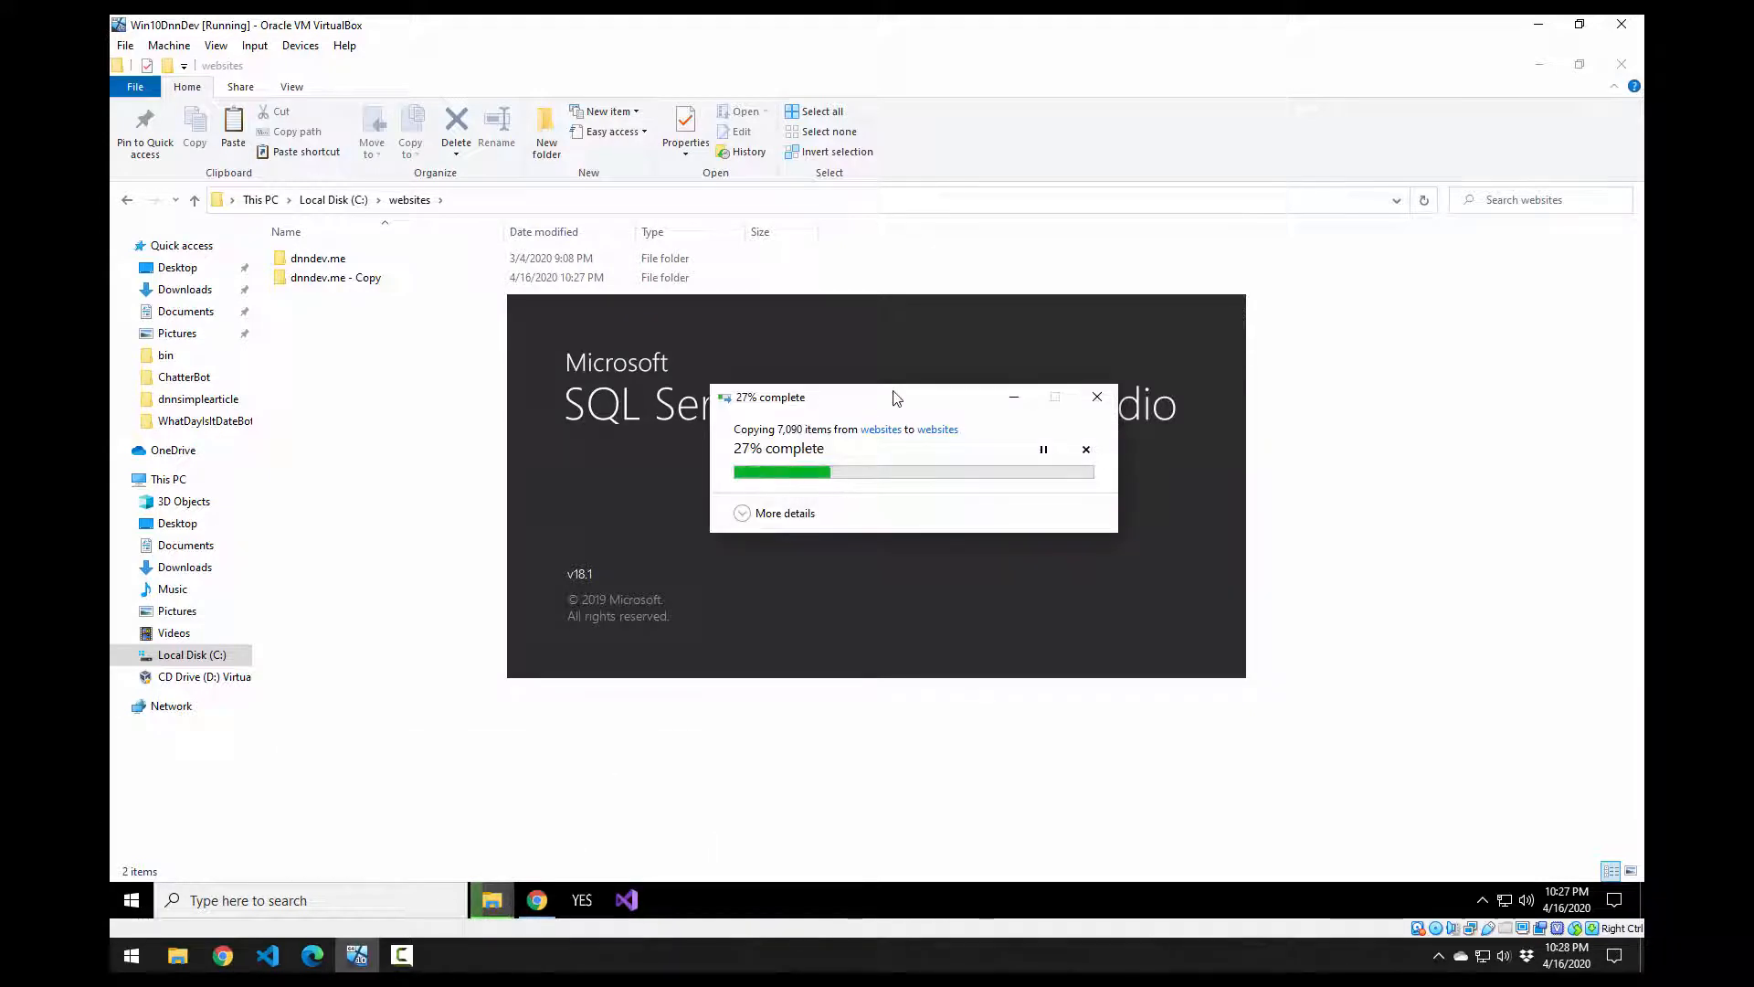
drag(897, 396, 1312, 701)
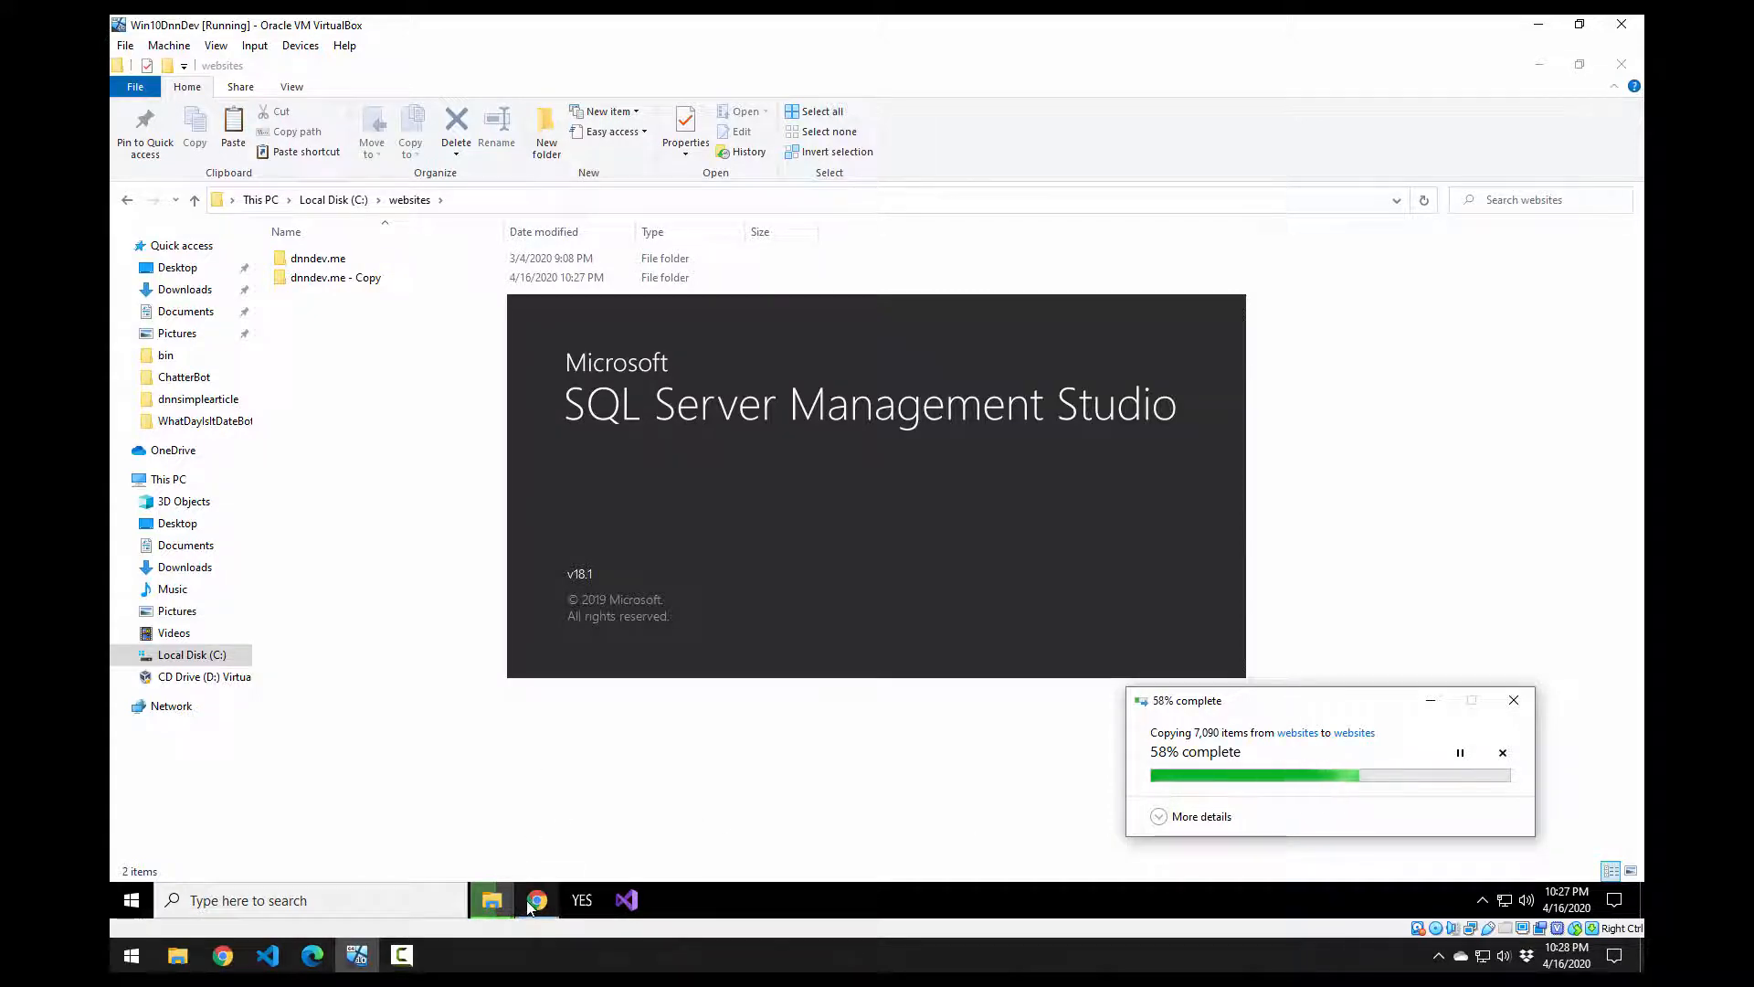
Step: Load github.com/dnnsoftware in a new browser tab and go to the Dnn.Platform repository
mouse_move(537, 900)
click(569, 848)
key(ctrl+t)
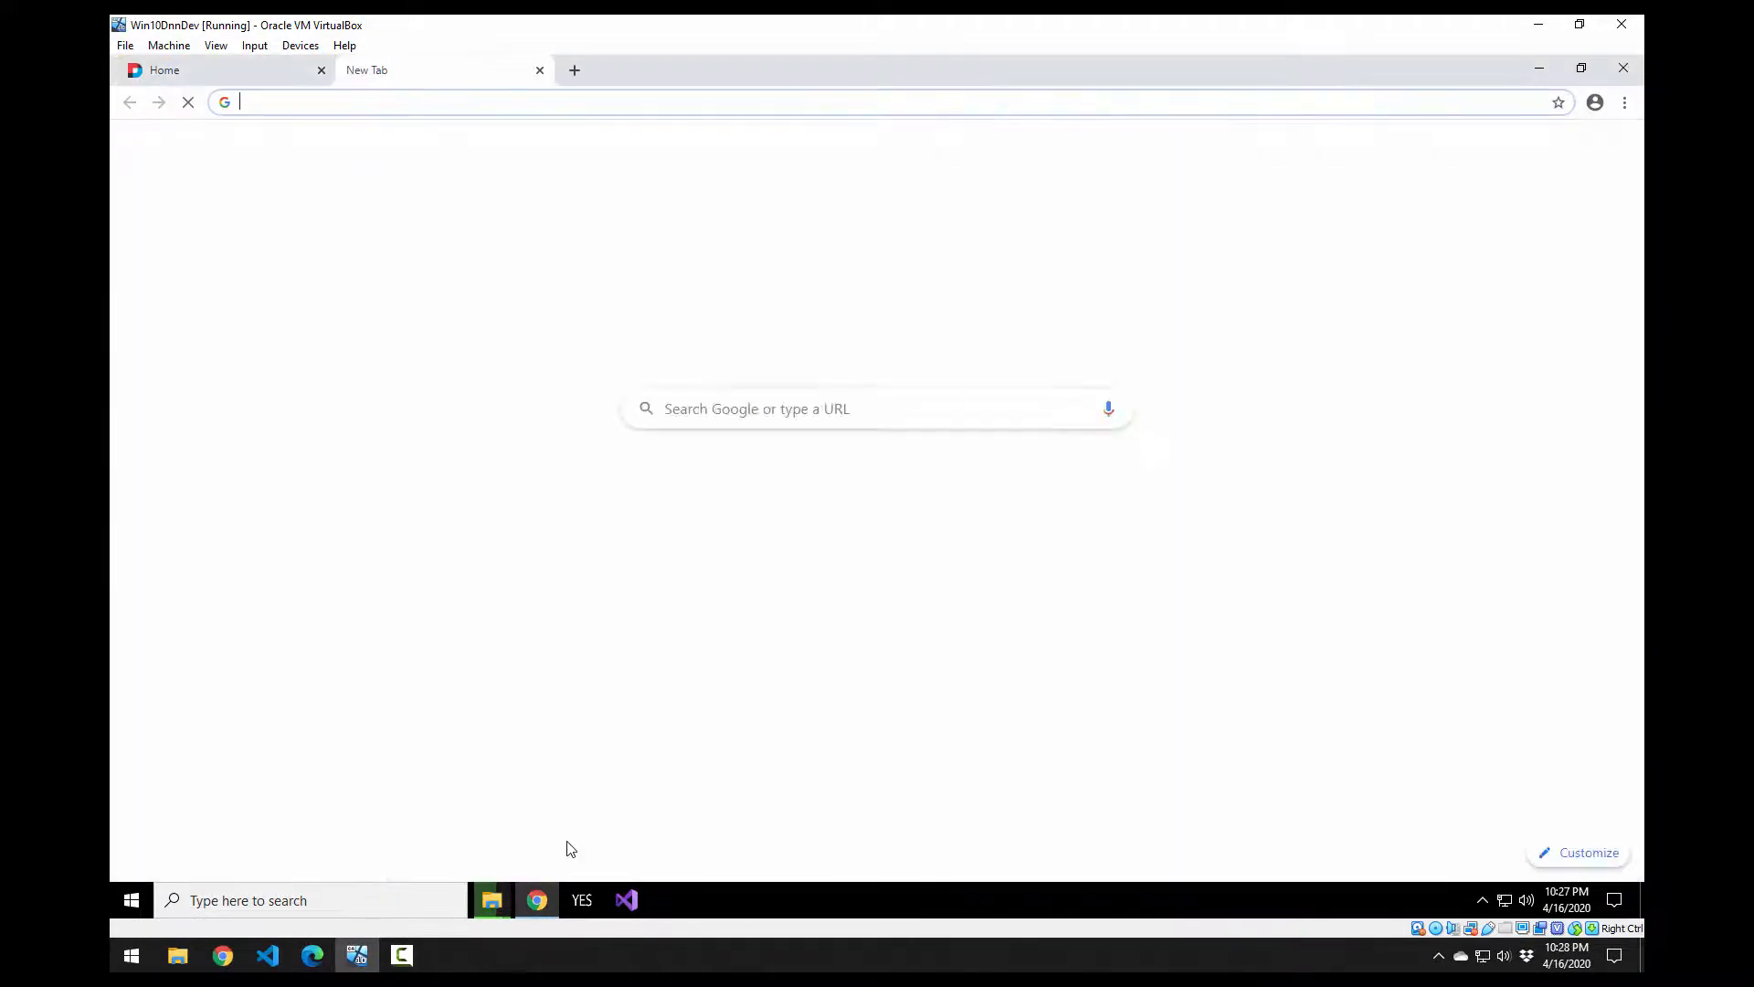
text(dg)
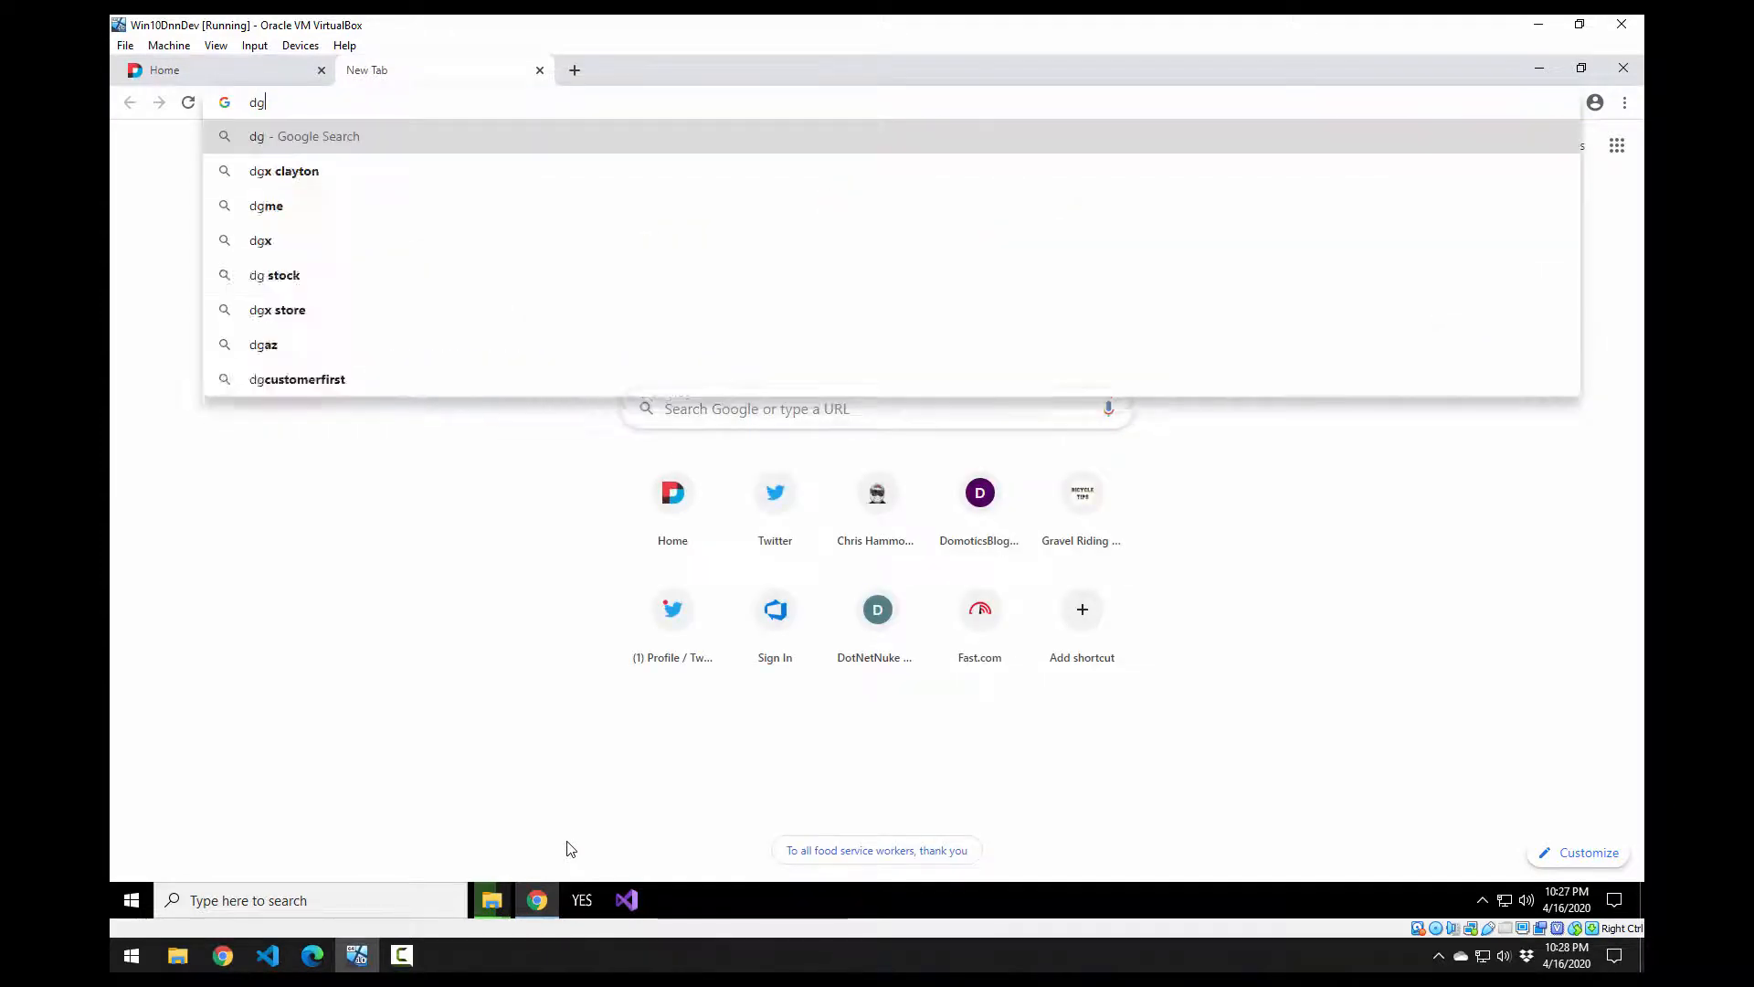
text(it)
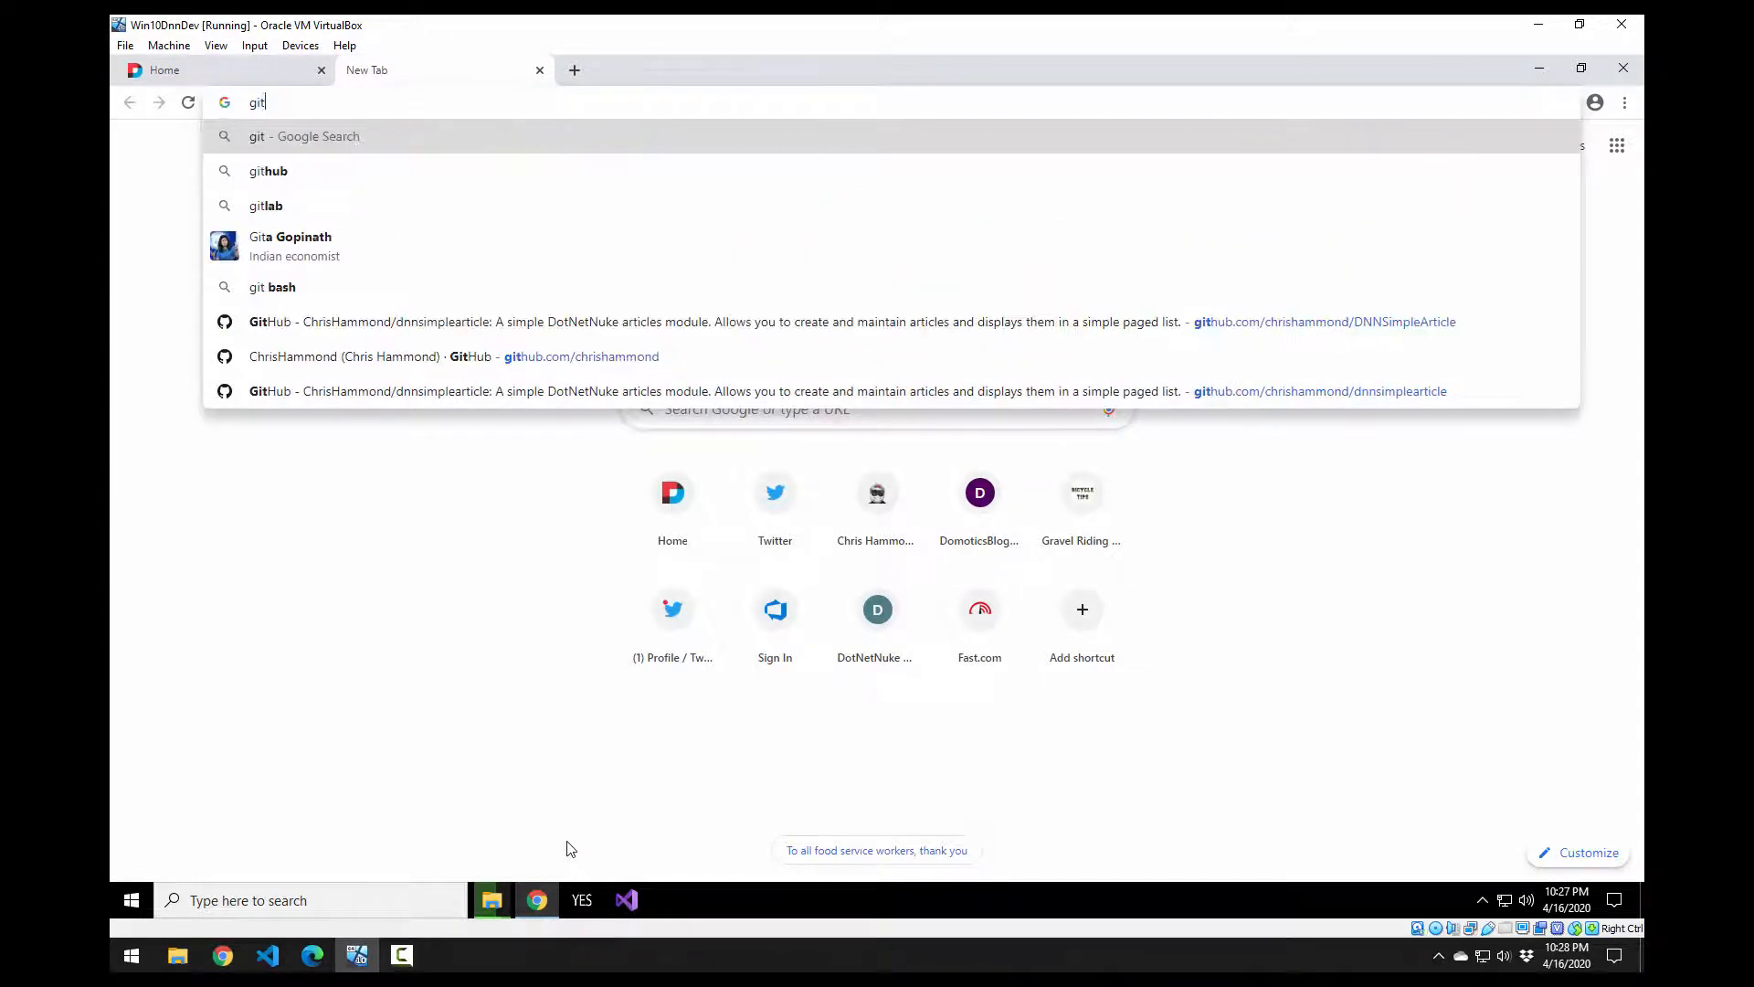
text(hub.com/)
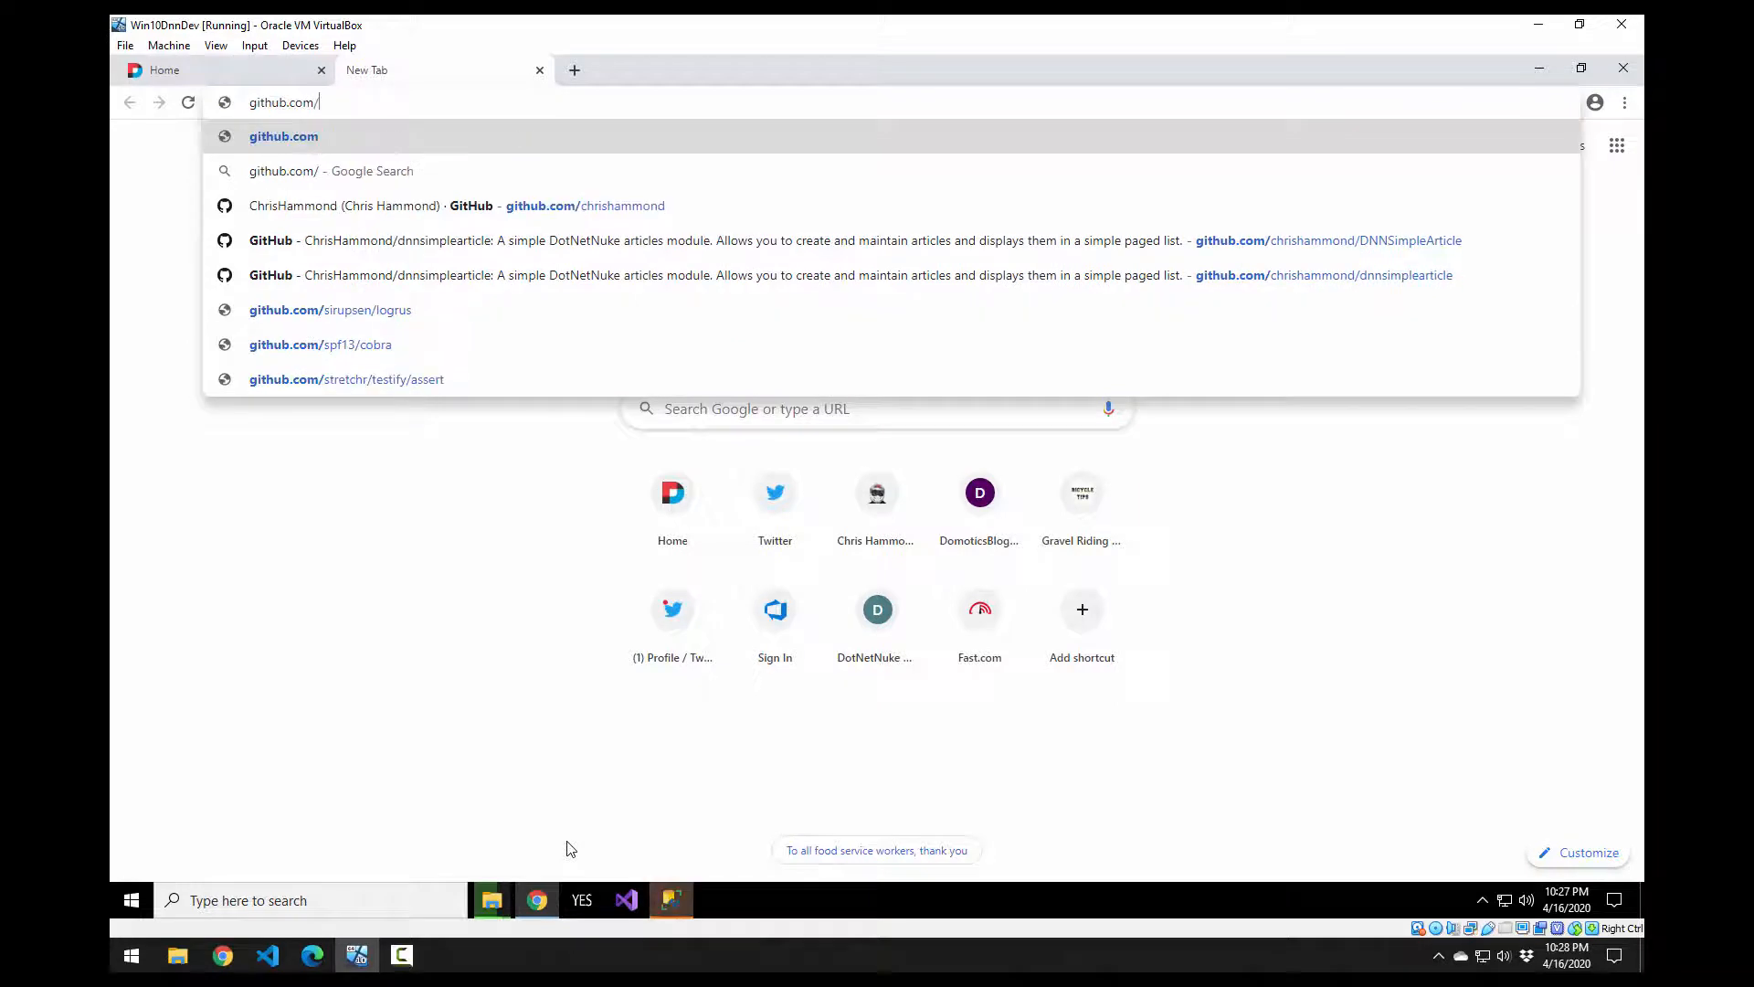
text(dnns)
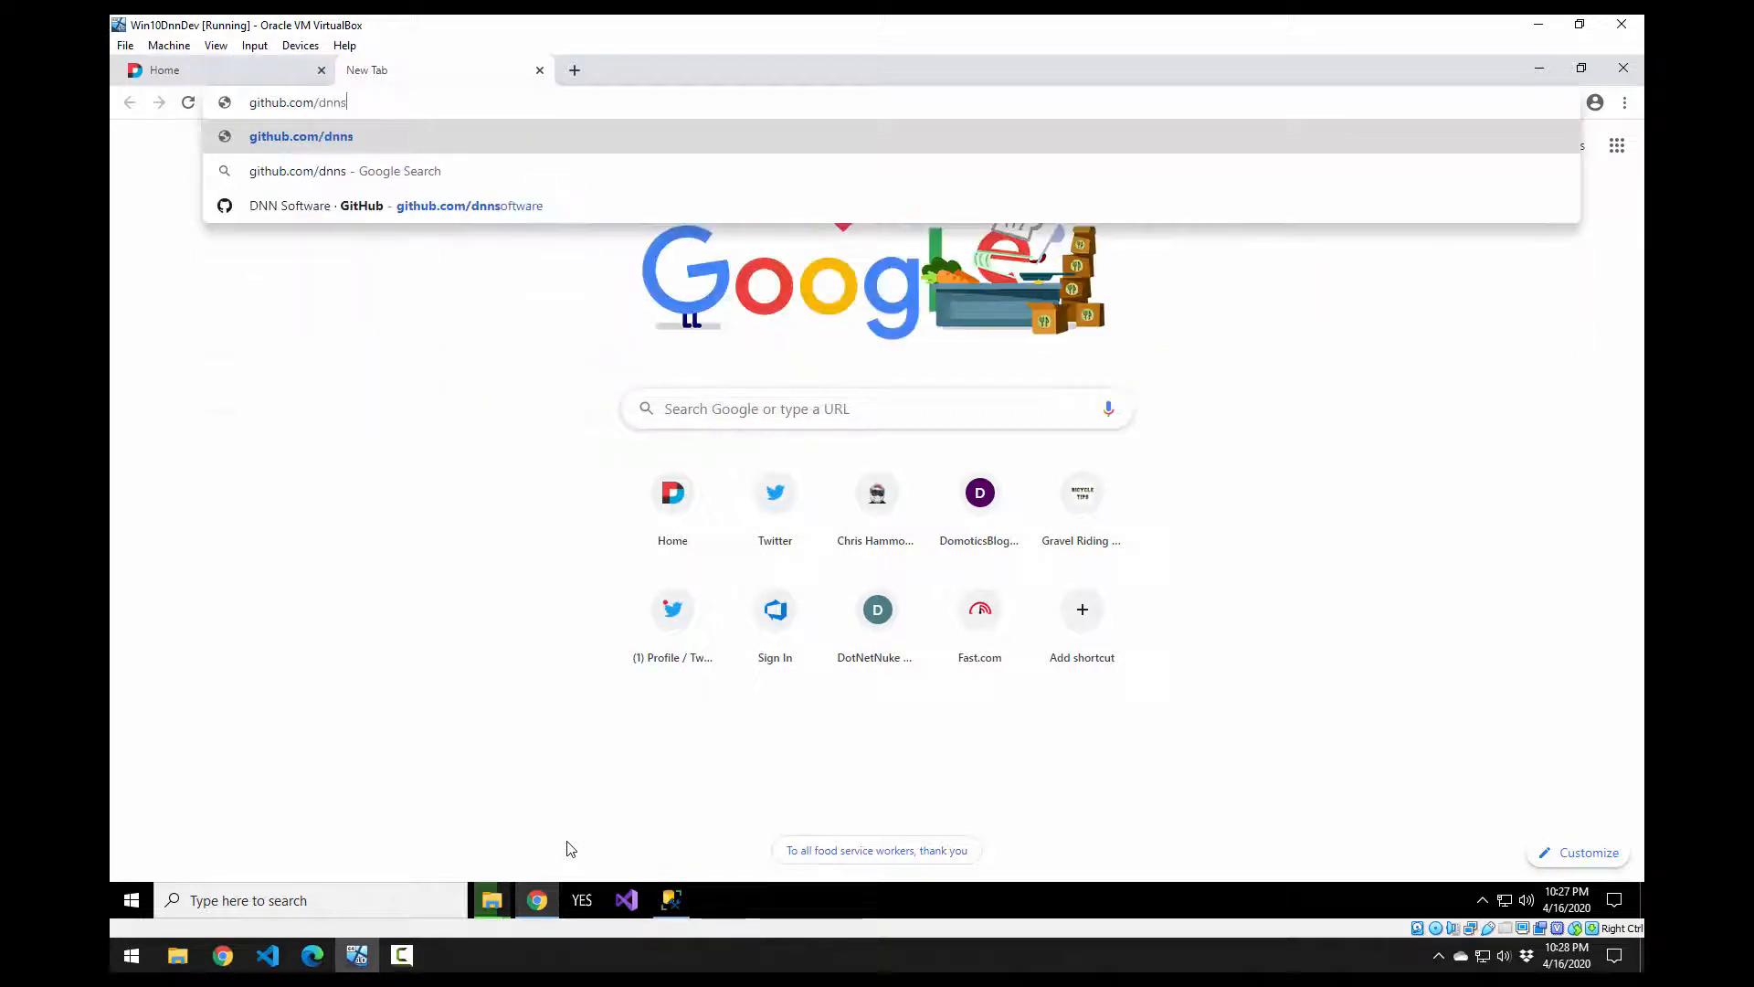
text(oftware)
key(Return)
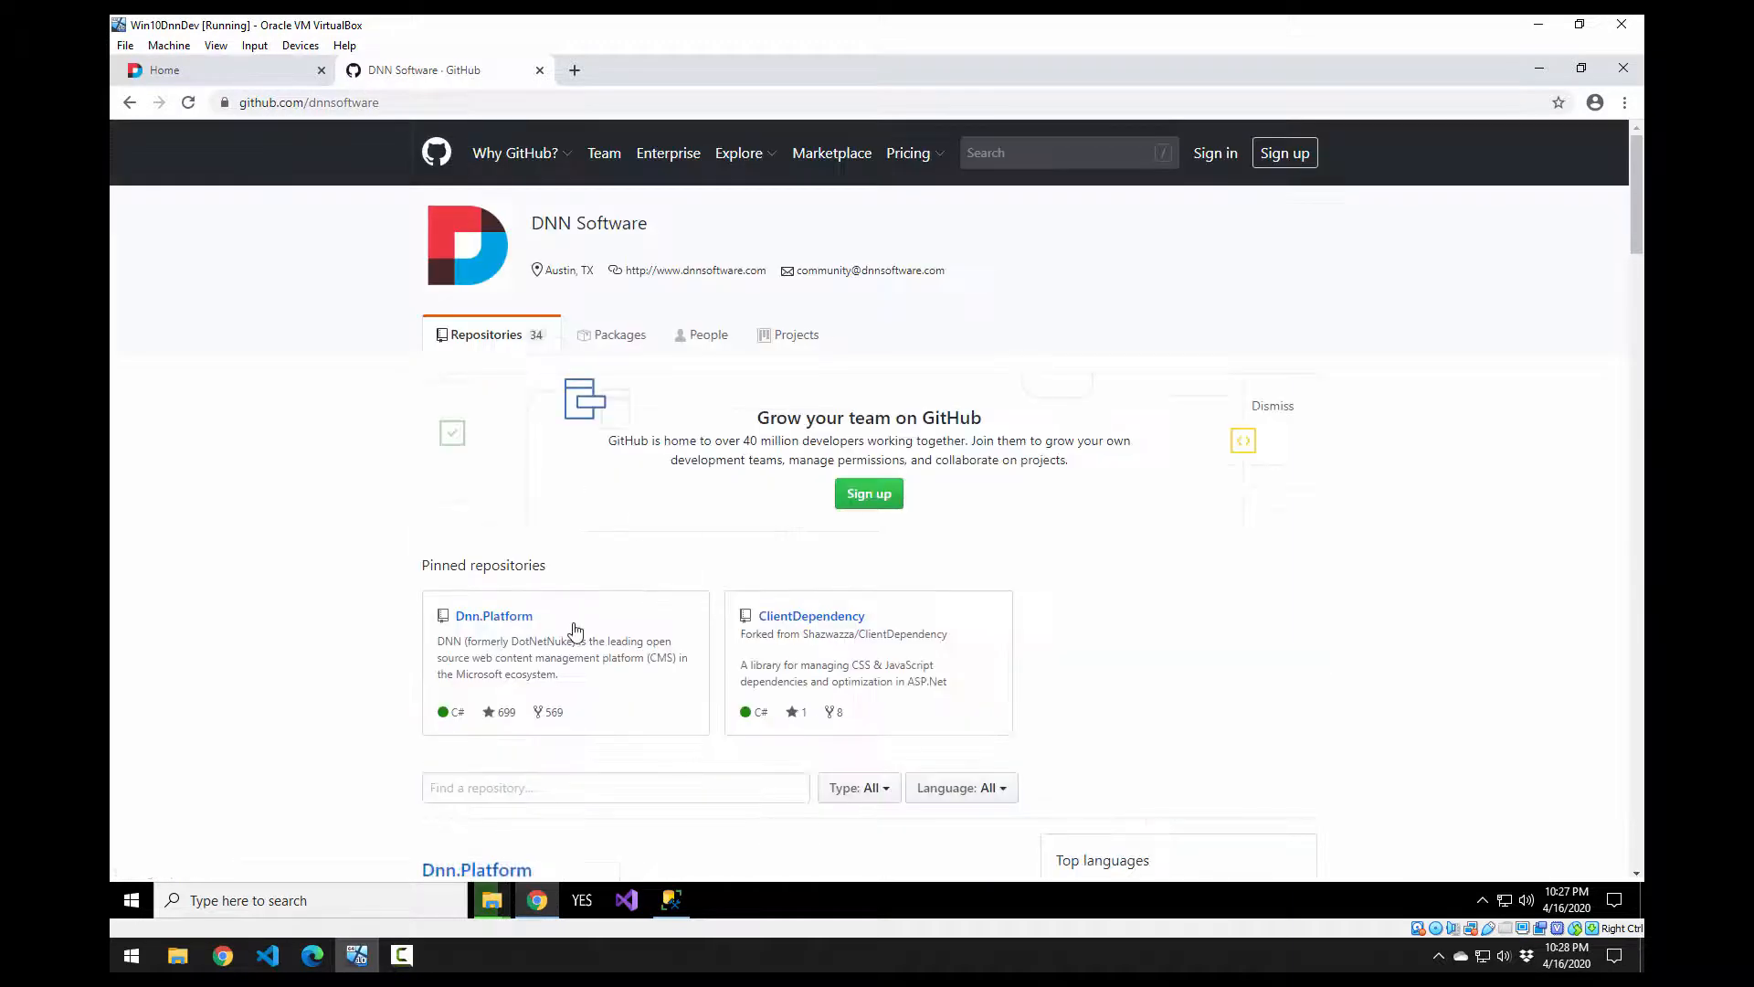
click(493, 619)
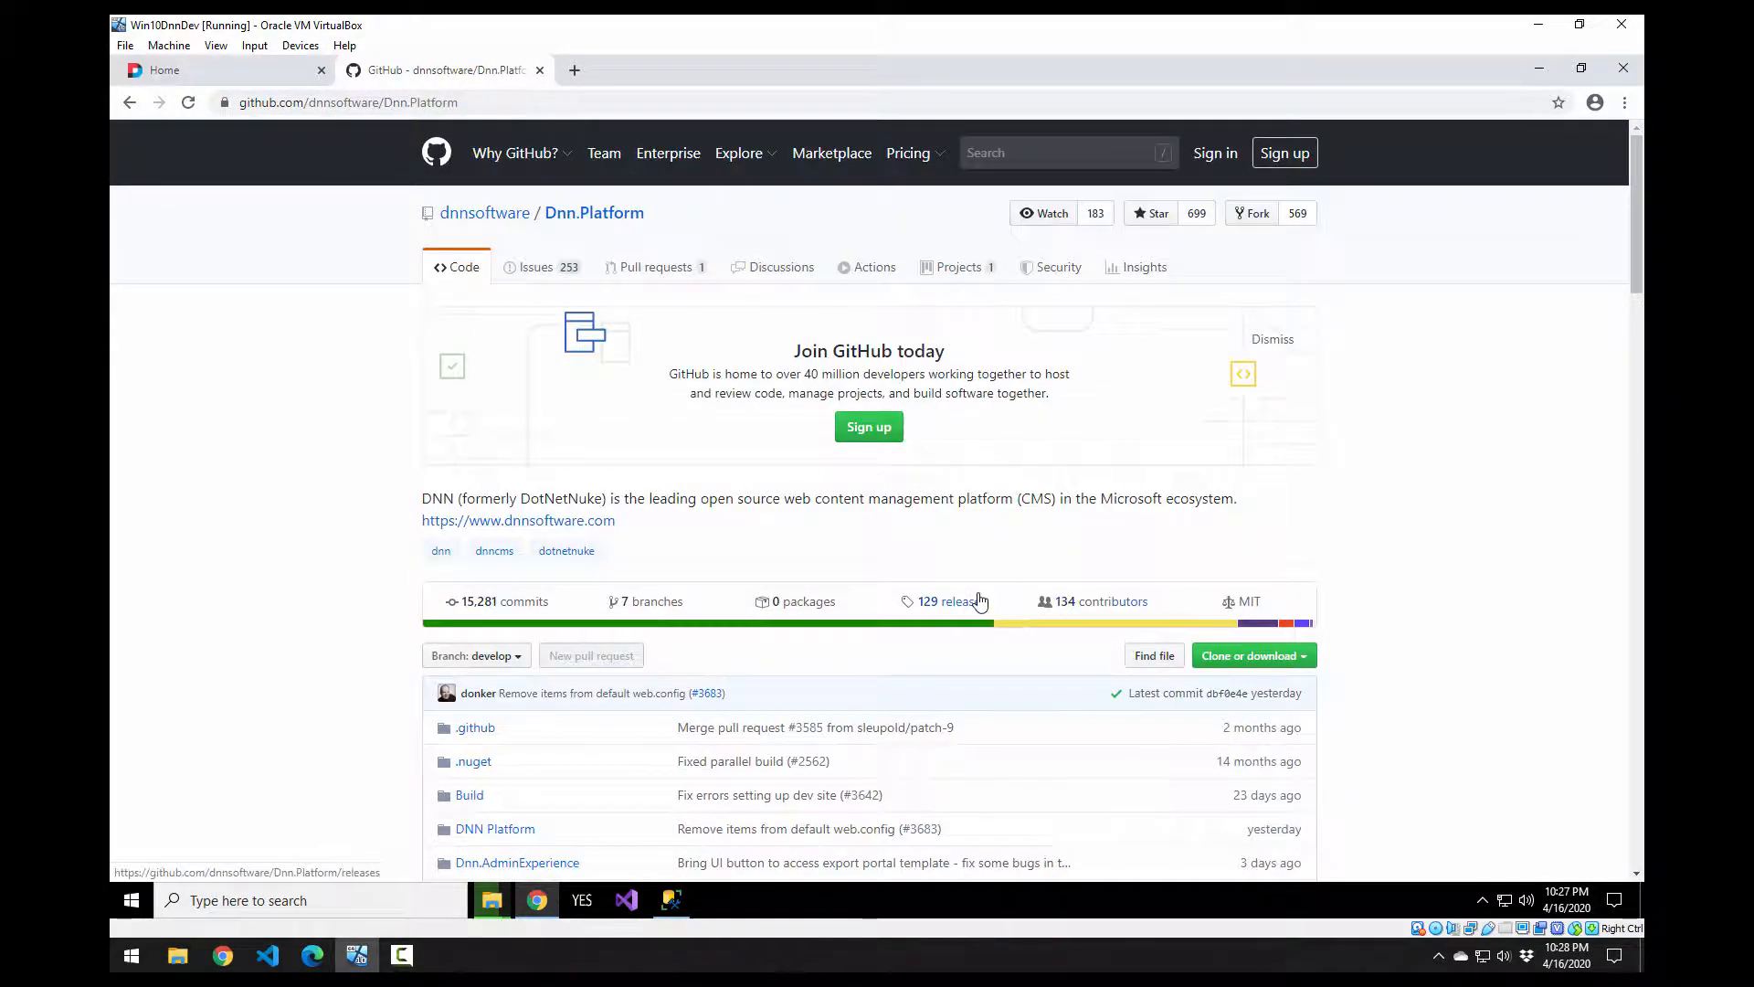
Step: Open the Dnn.Platform releases page and read through the 9.6.0 RC2 release notes
click(969, 606)
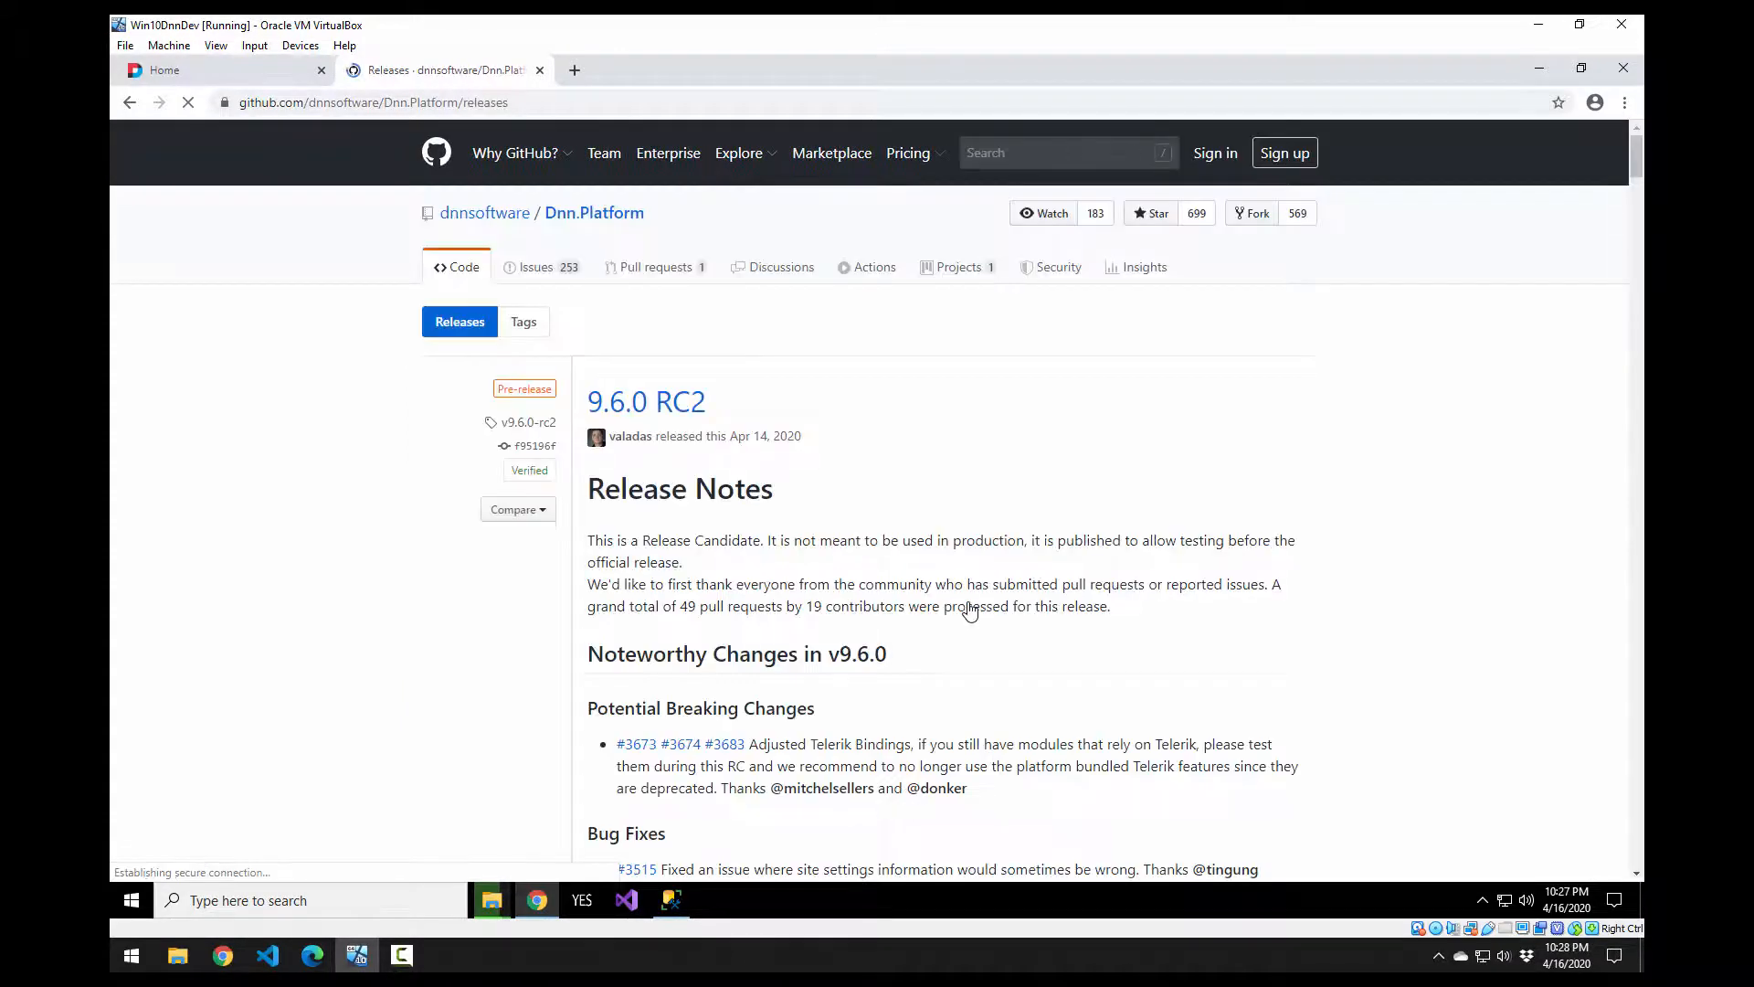
scroll(959, 589, down, 2)
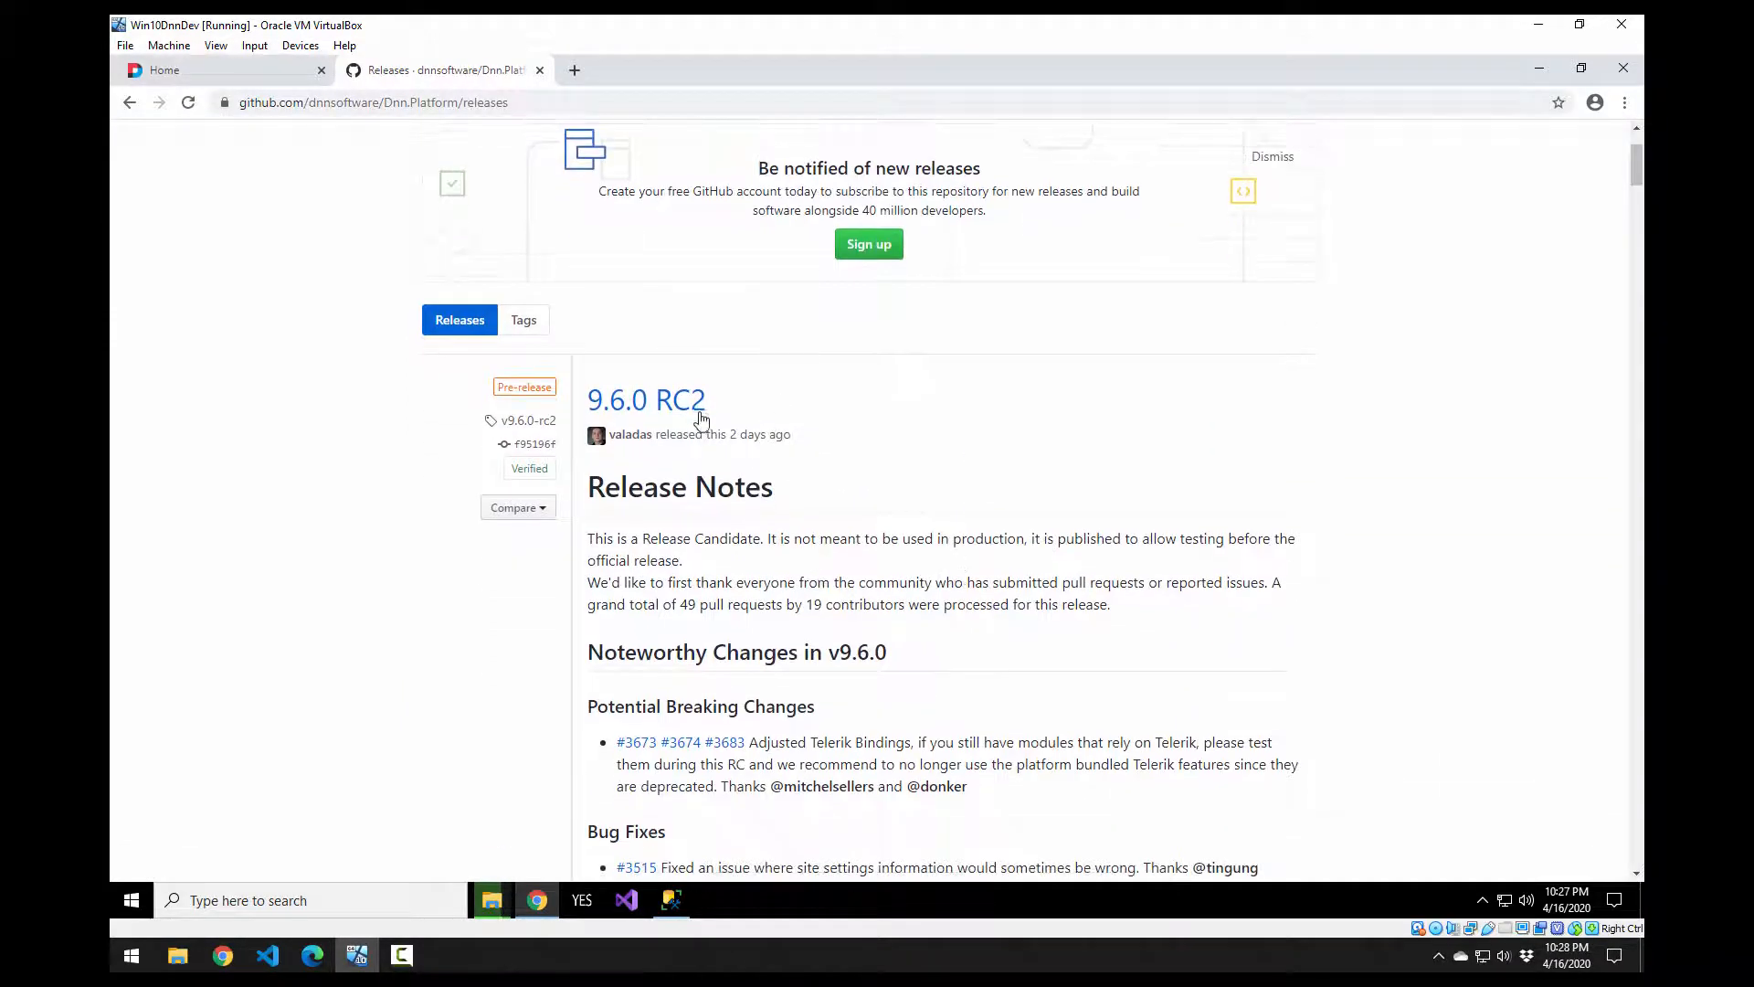
scroll(749, 393, down, 1)
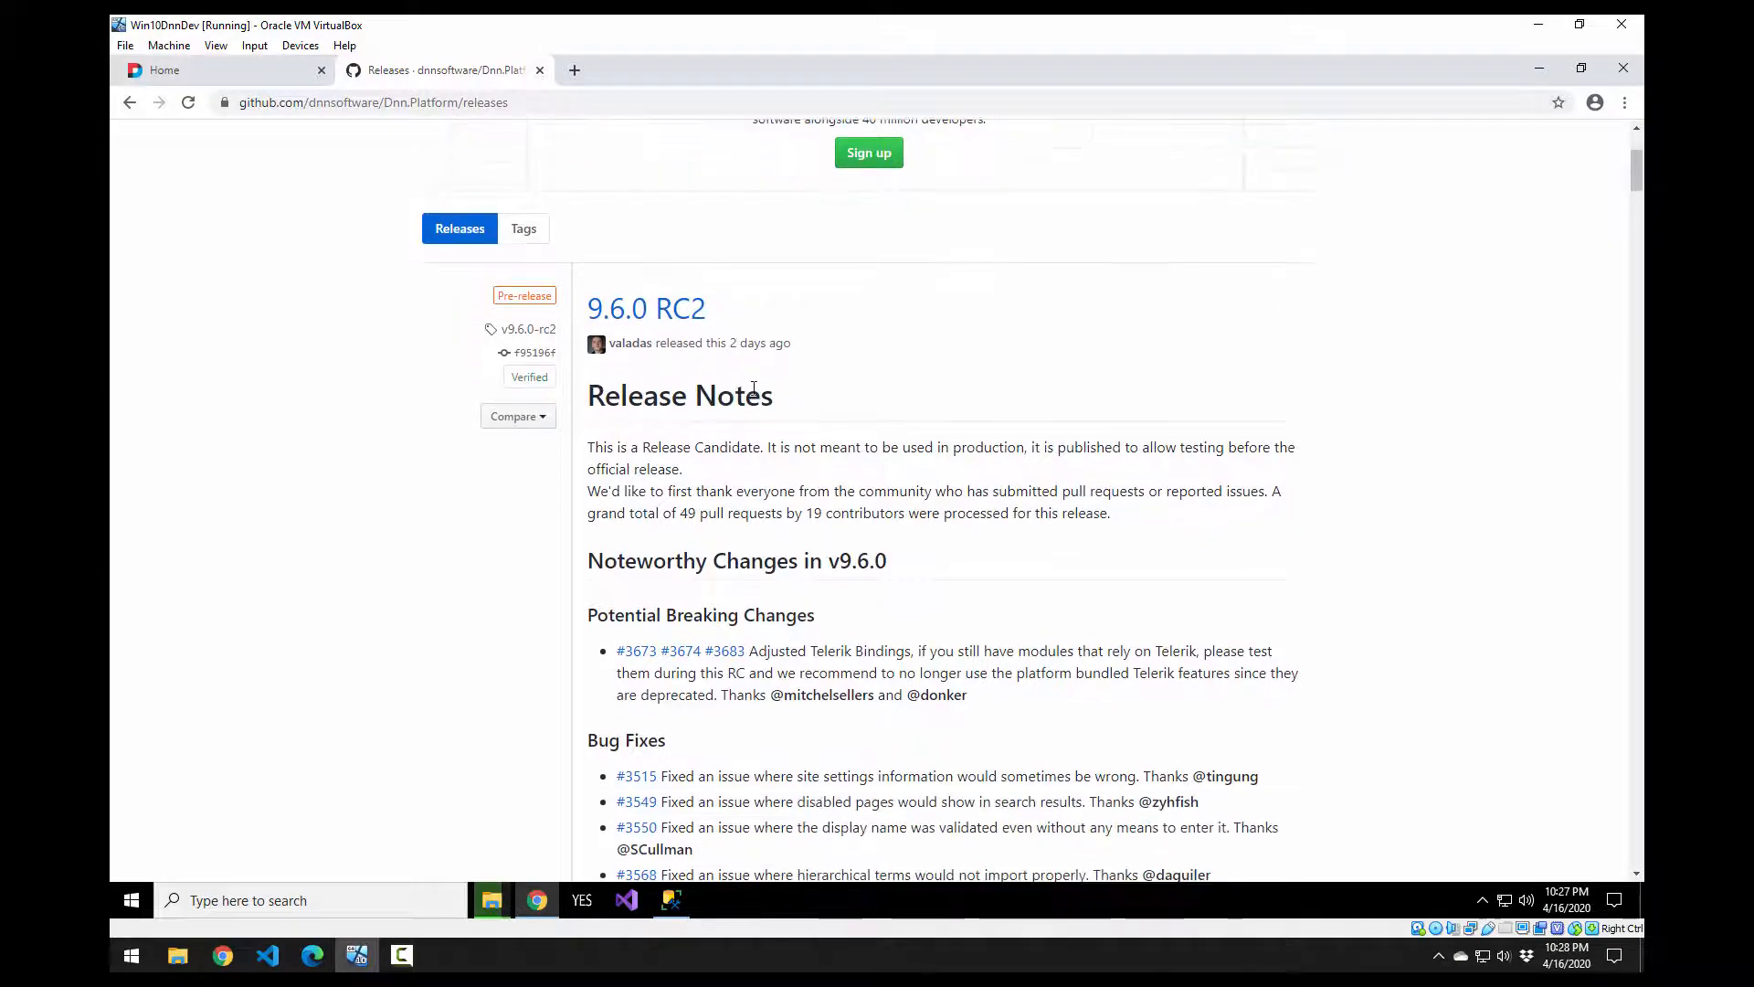
scroll(751, 382, down, 4)
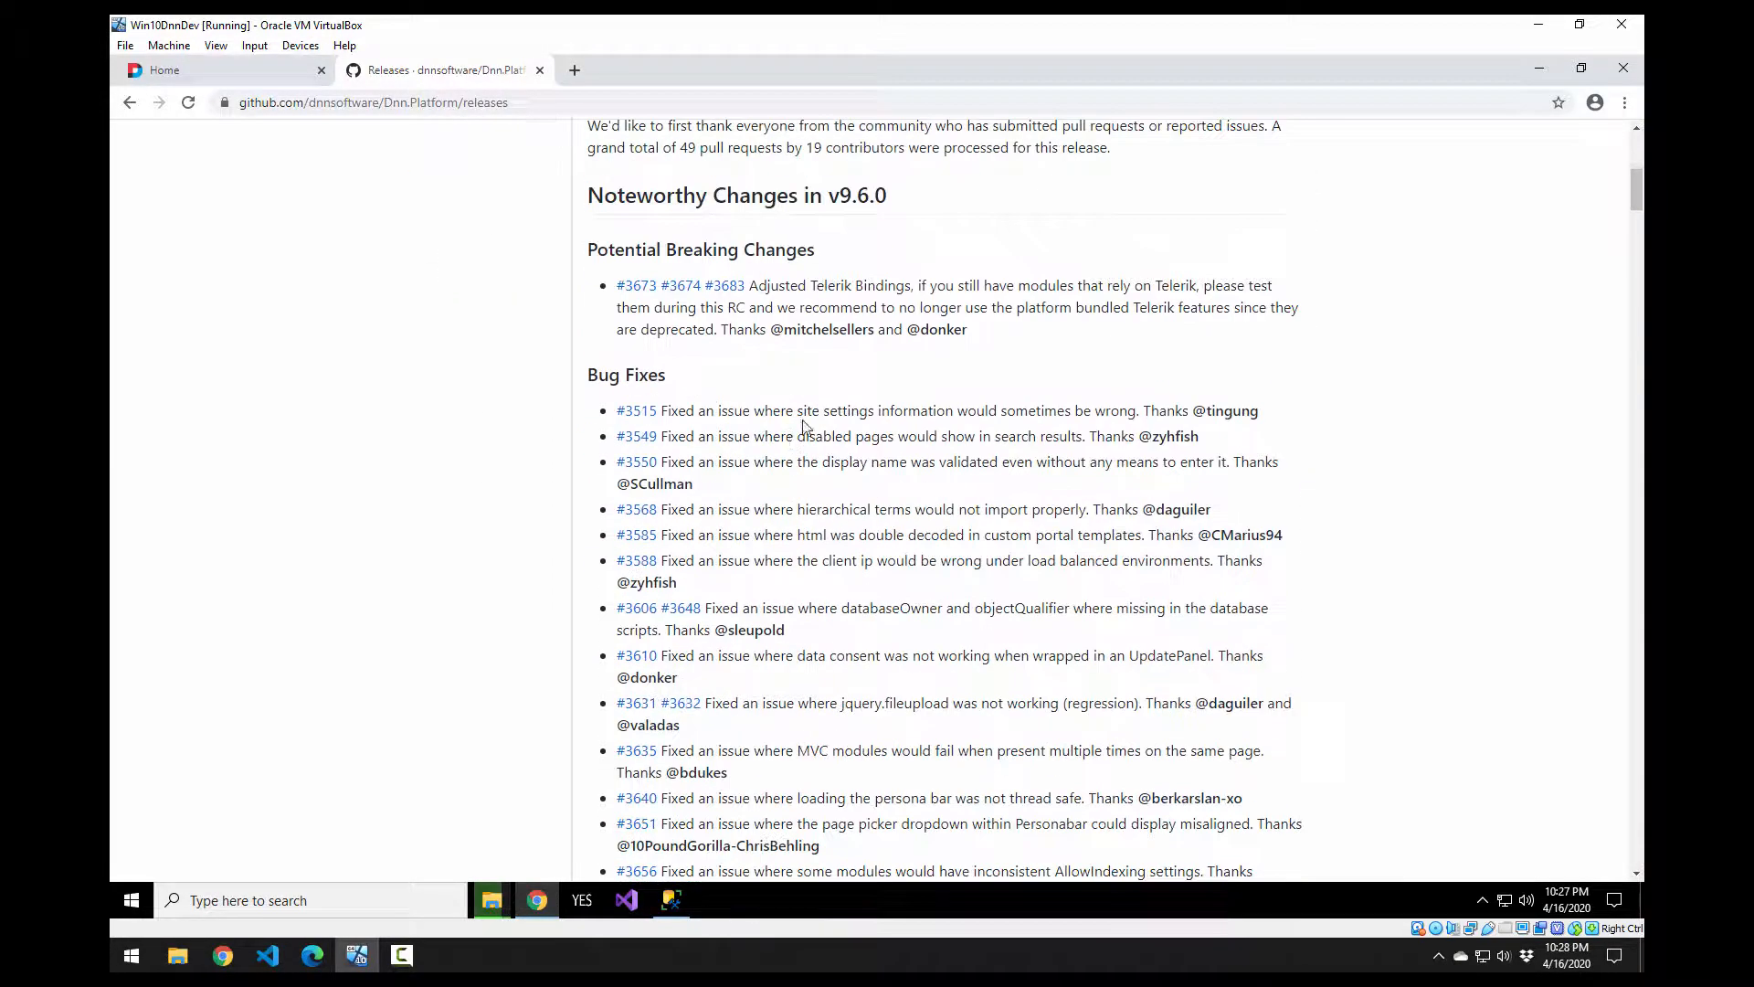
scroll(836, 436, down, 7)
scroll(868, 475, up, 6)
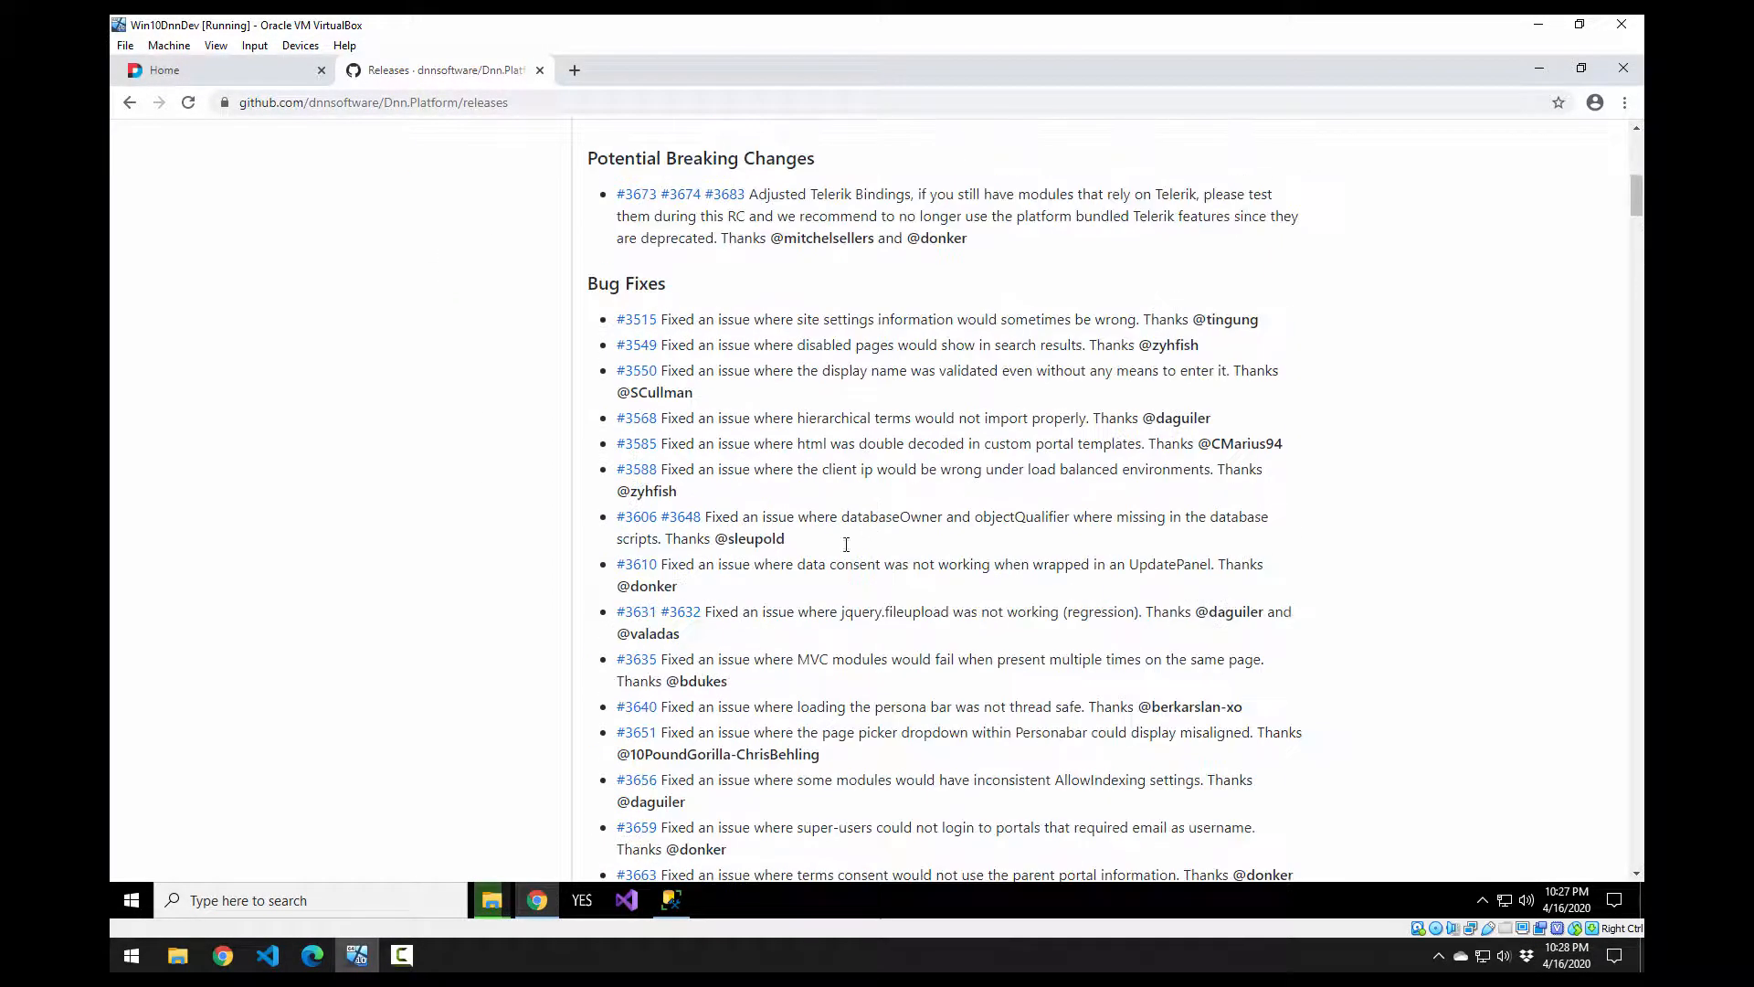
scroll(841, 548, up, 3)
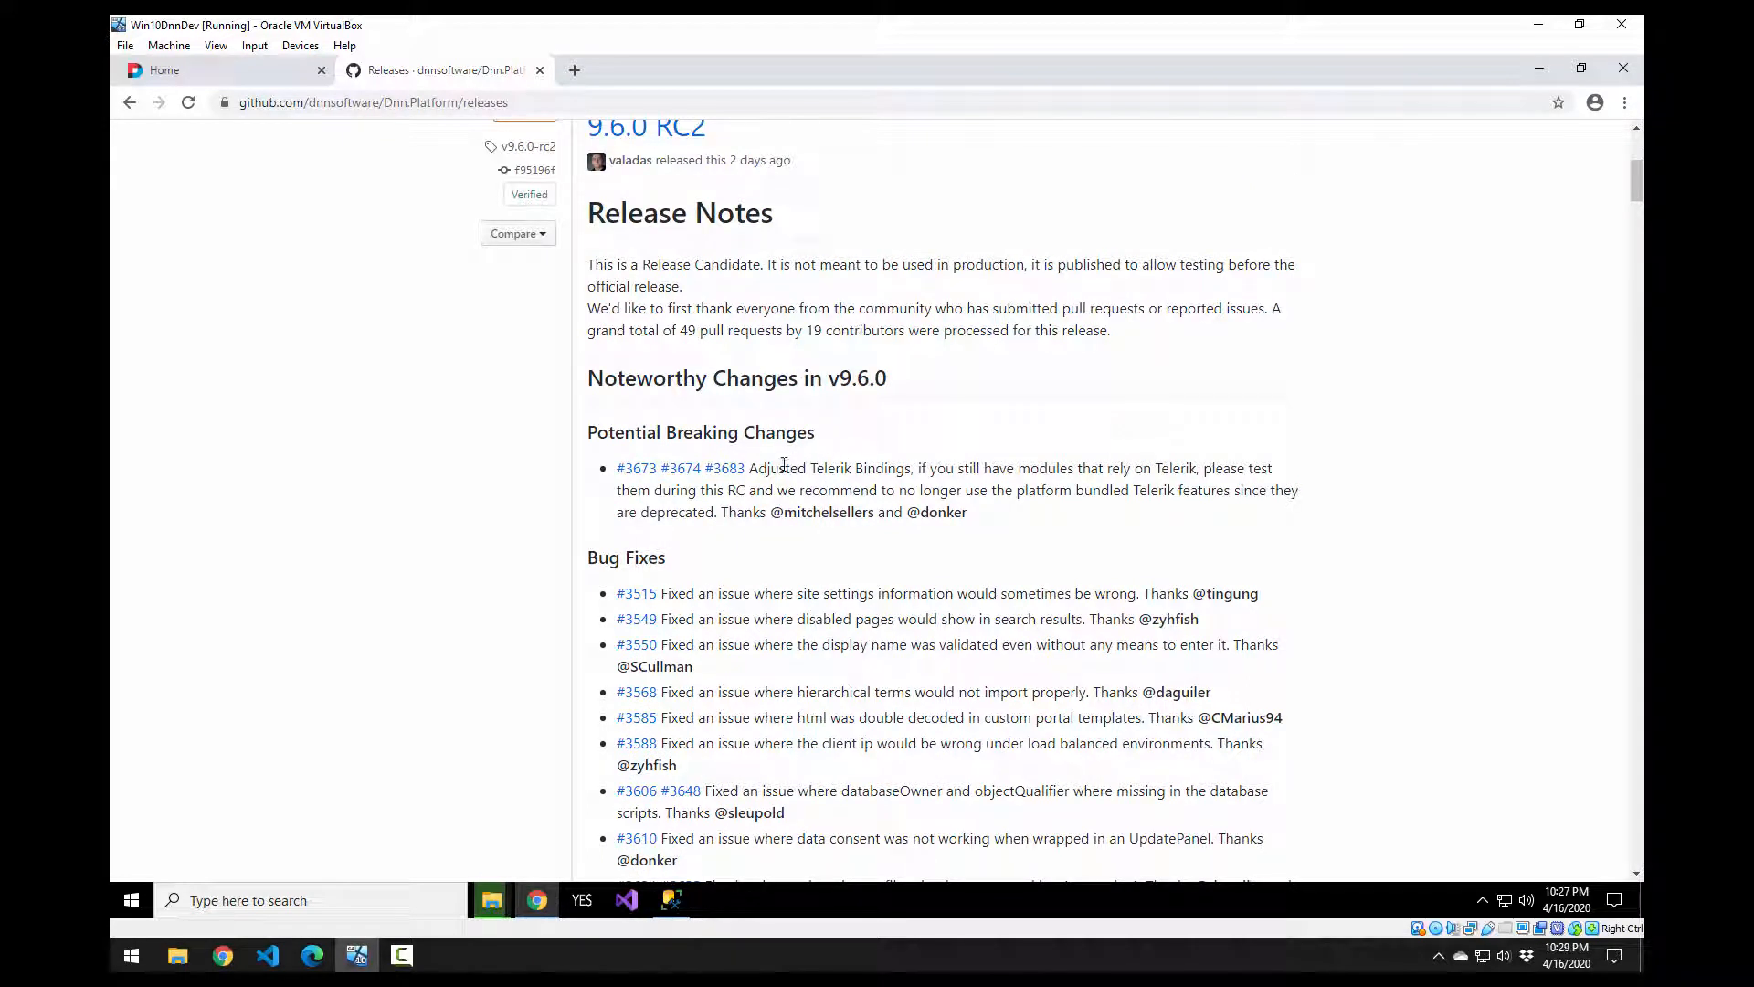
Step: Review the Telerik Bindings note and expand the v9.6.0-rc2 Assets list
drag(749, 475, 1011, 515)
click(1031, 533)
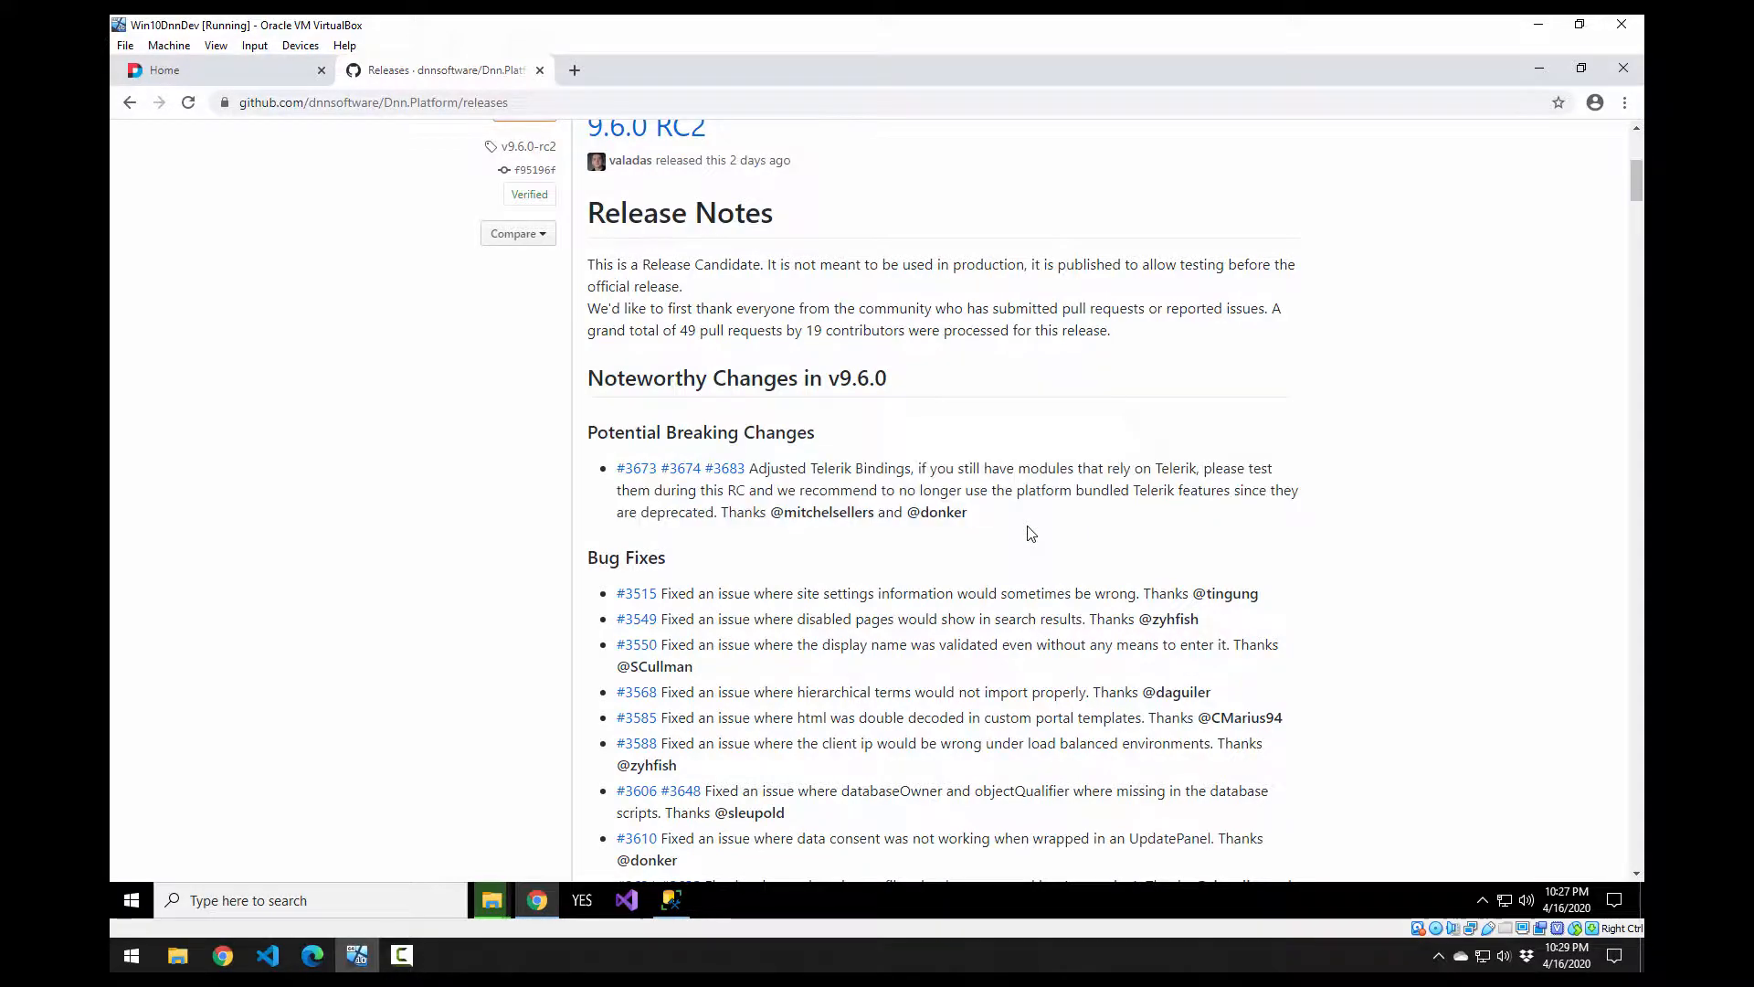
scroll(1031, 533, down, 20)
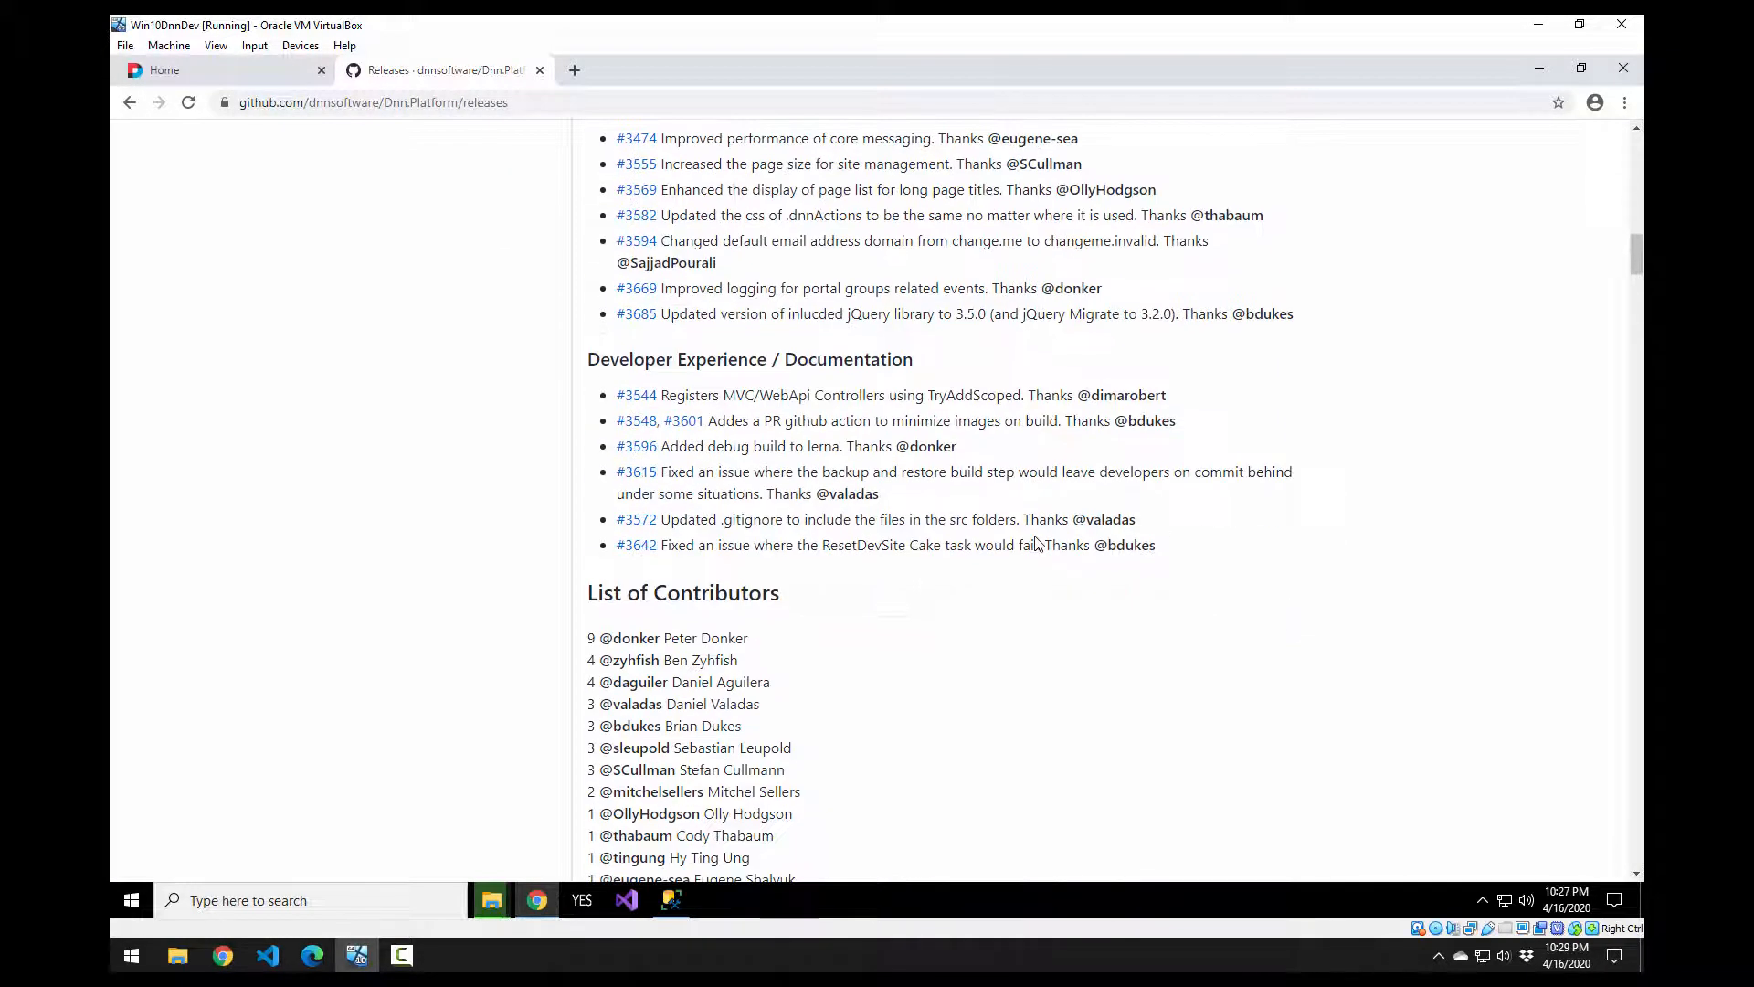
scroll(1014, 606, down, 2)
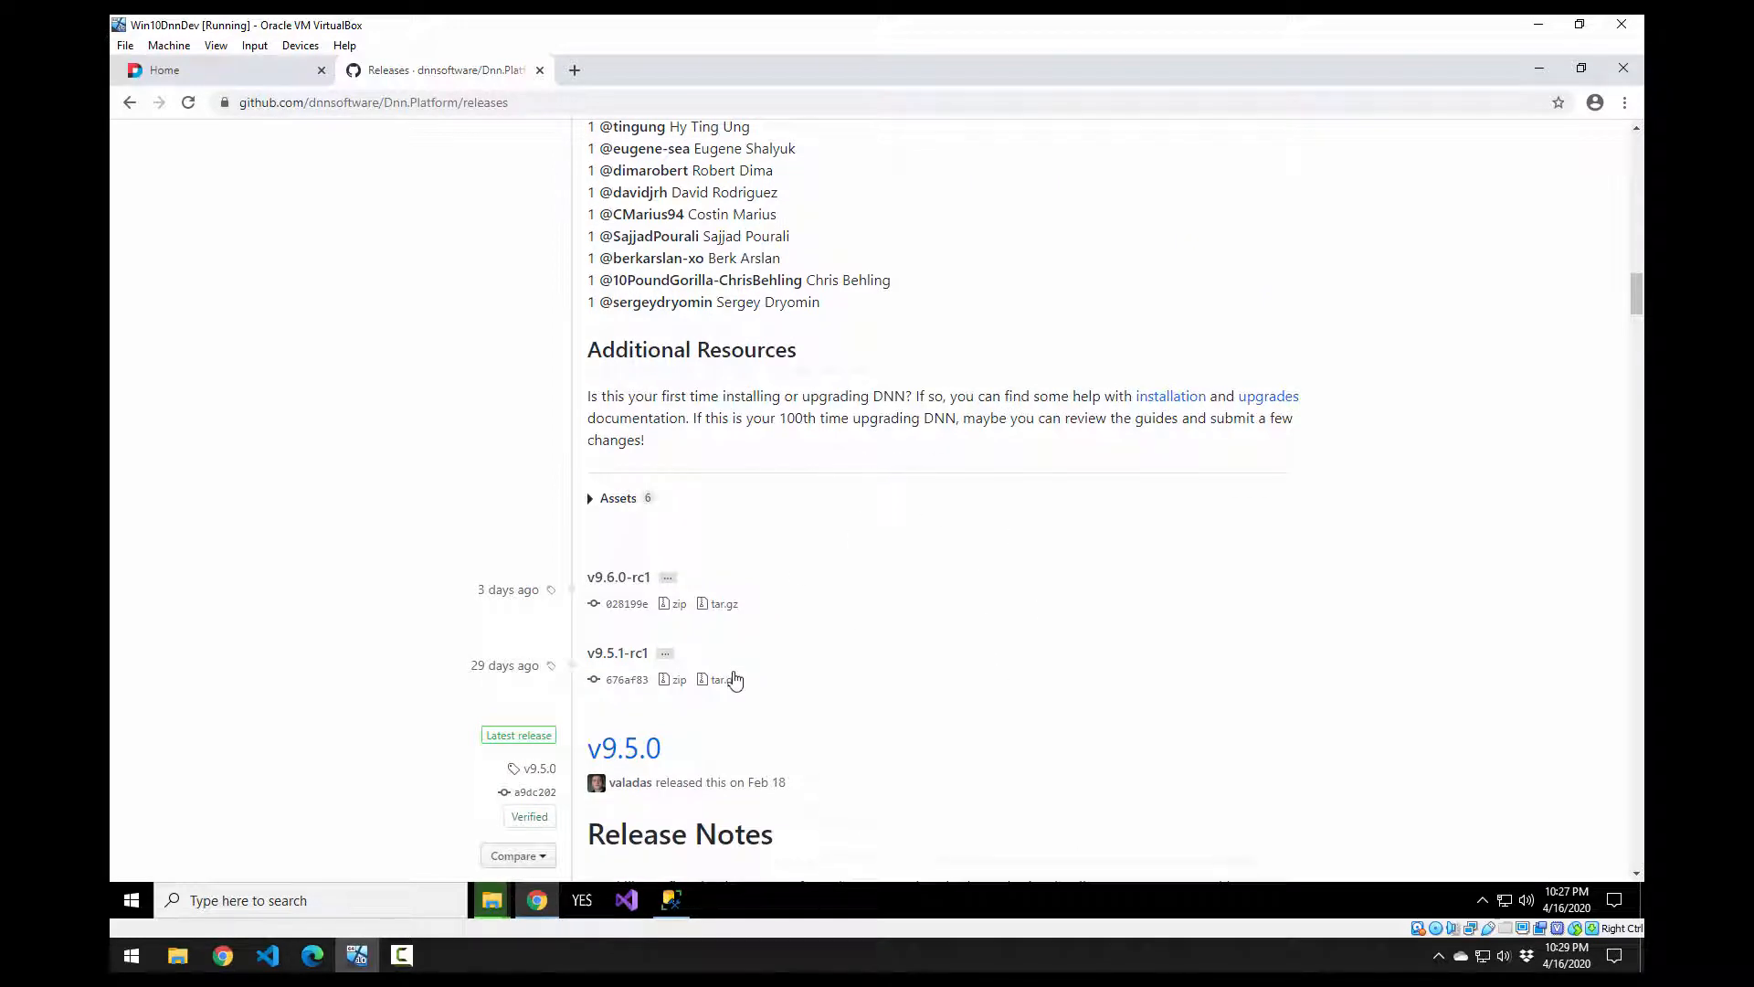
scroll(685, 614, up, 1)
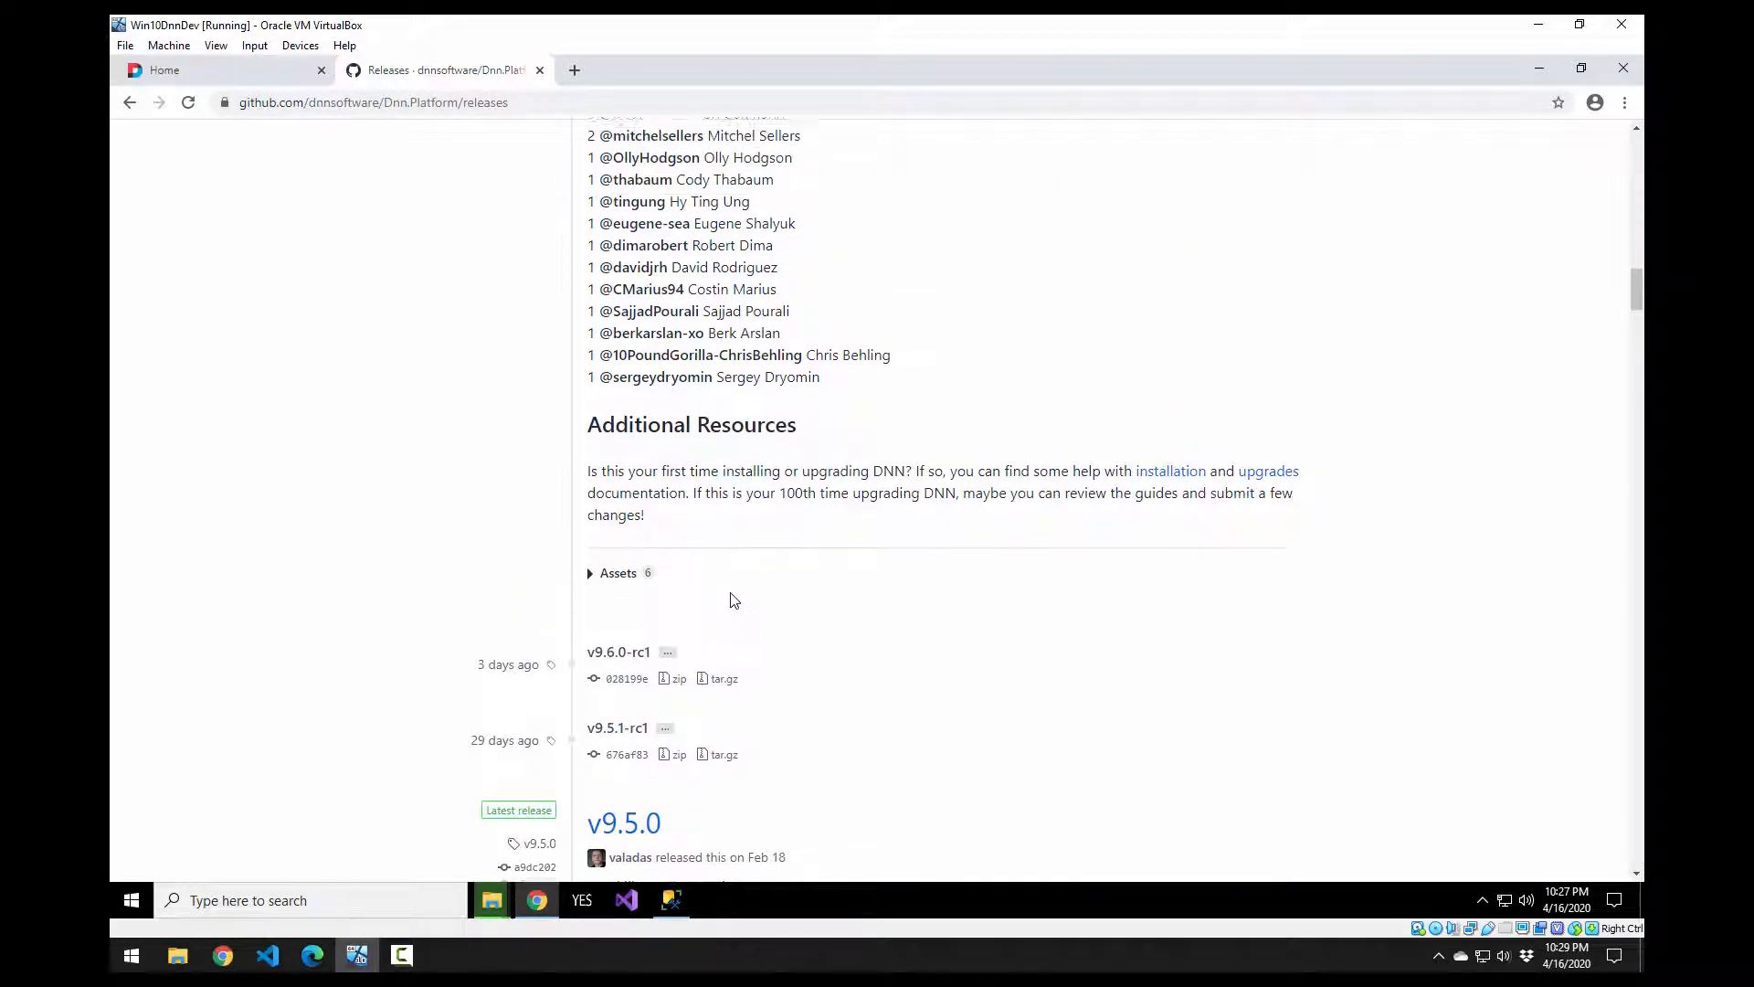
click(591, 590)
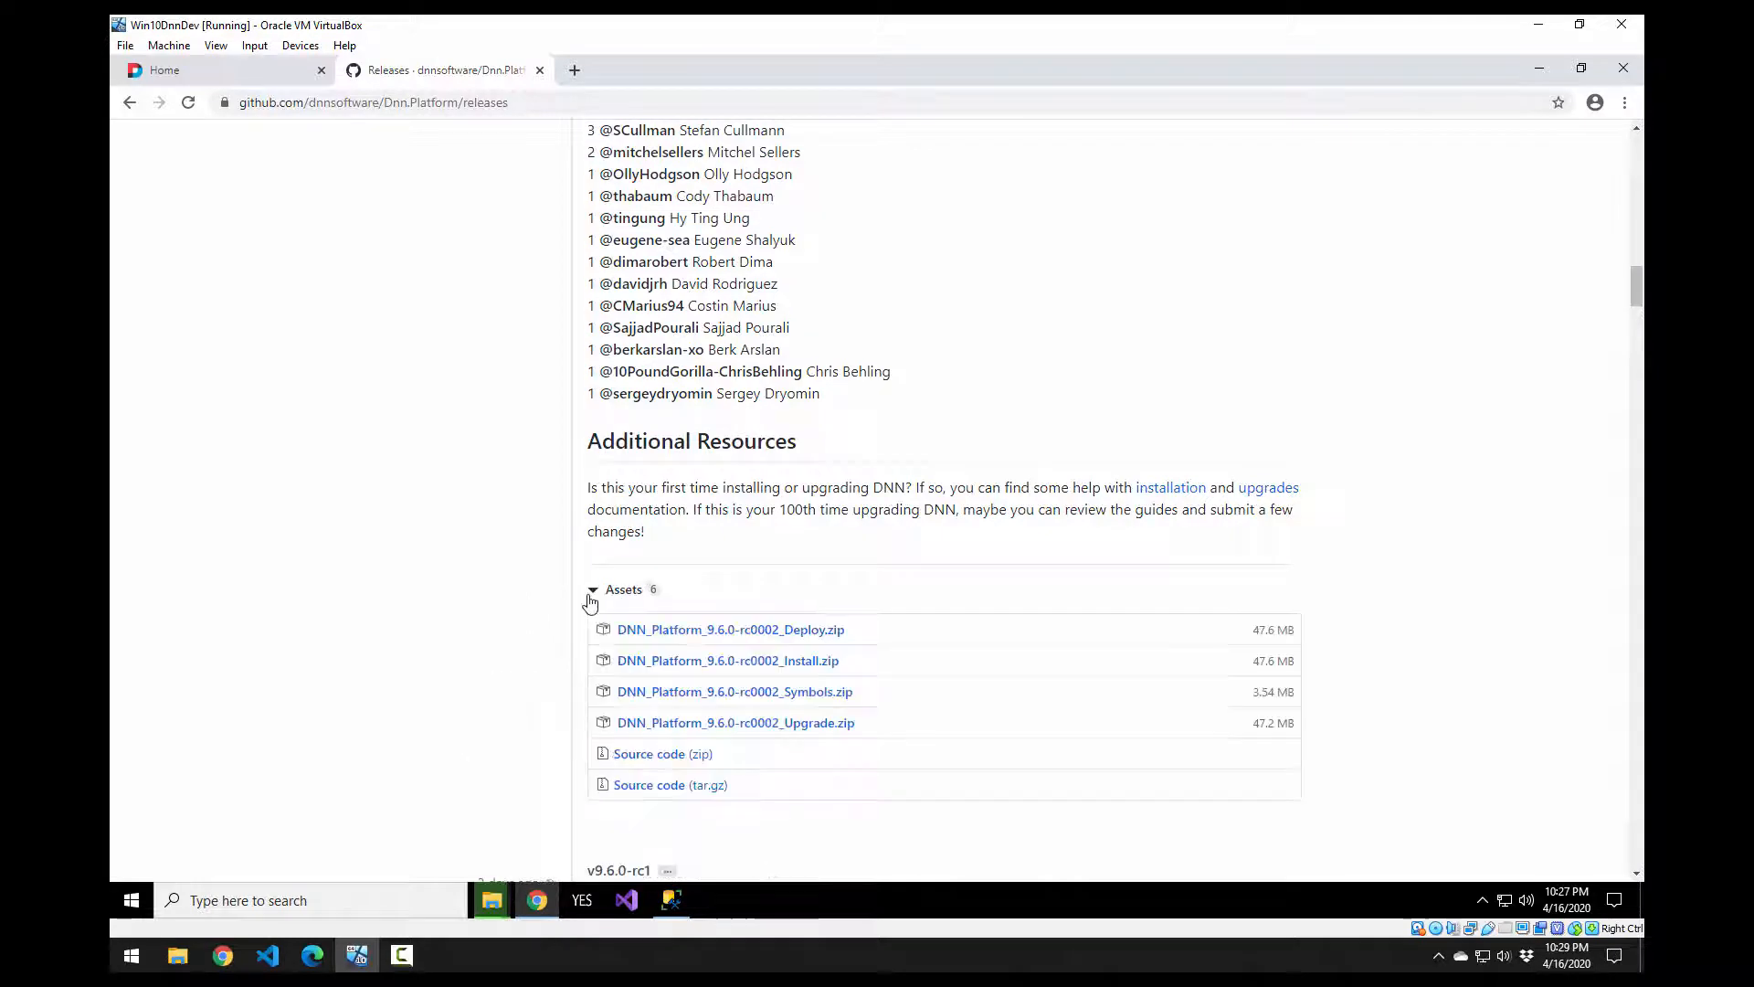
scroll(575, 508, down, 1)
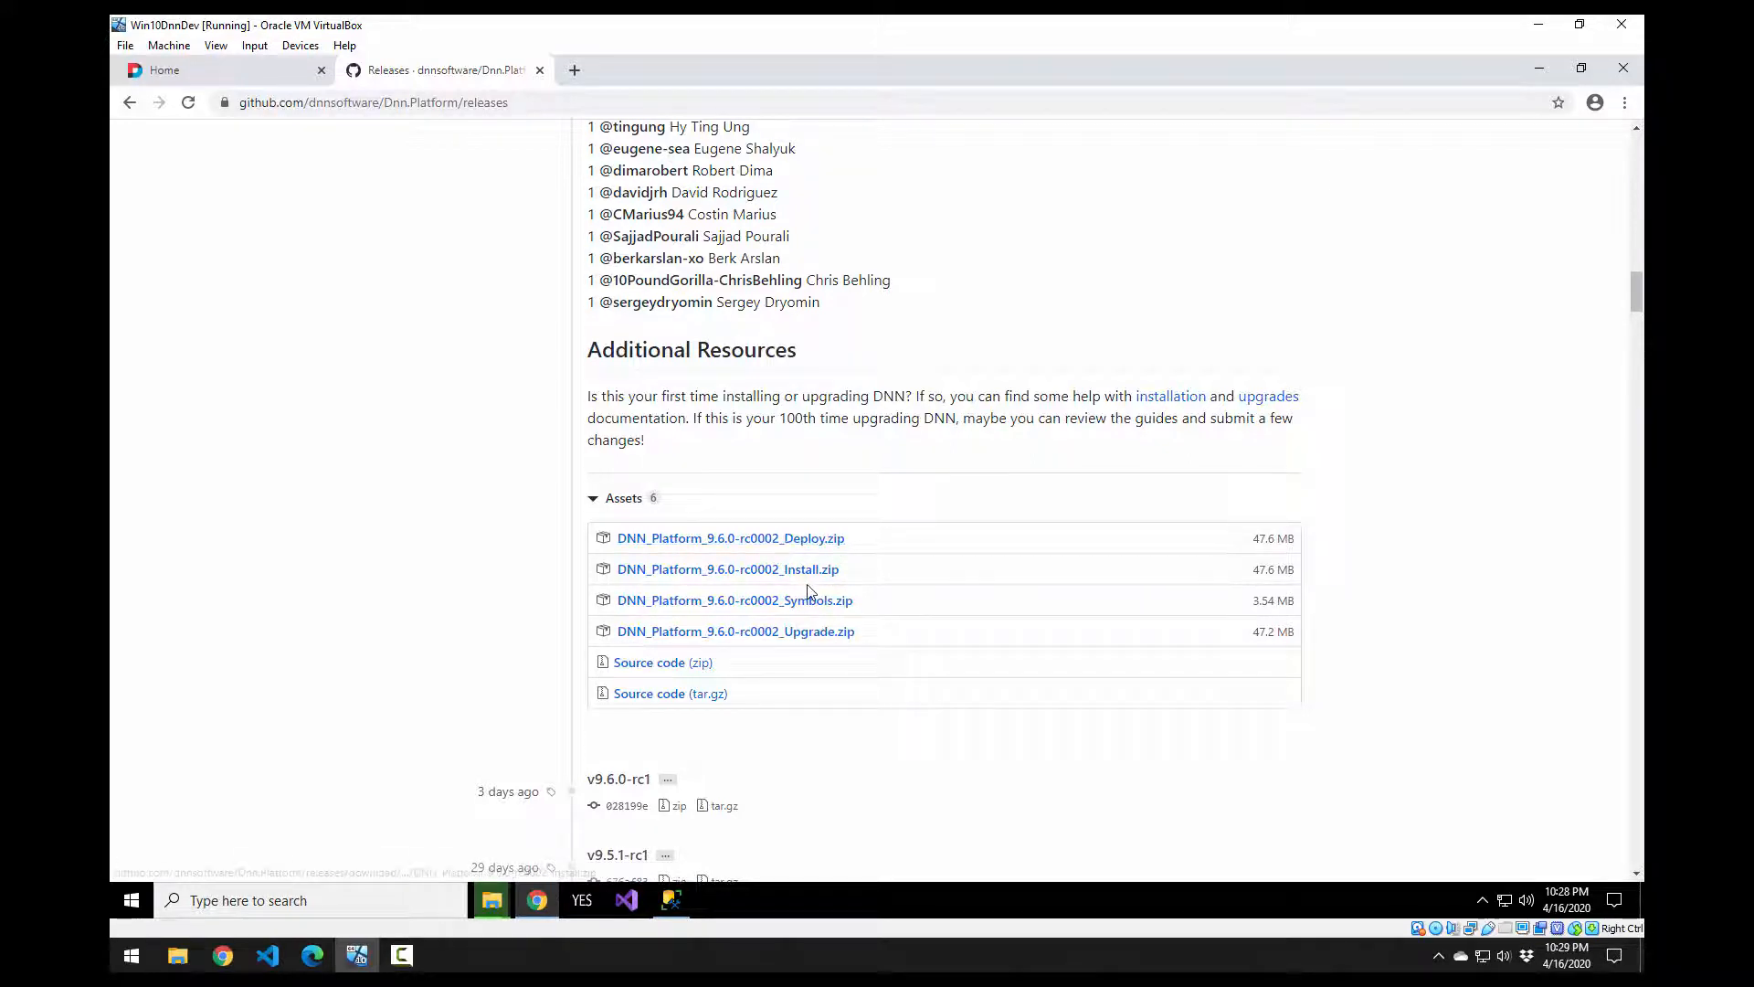
Step: Download DNN_Platform_9.6.0-rc0002_Upgrade.zip and show it in the Downloads folder
click(821, 634)
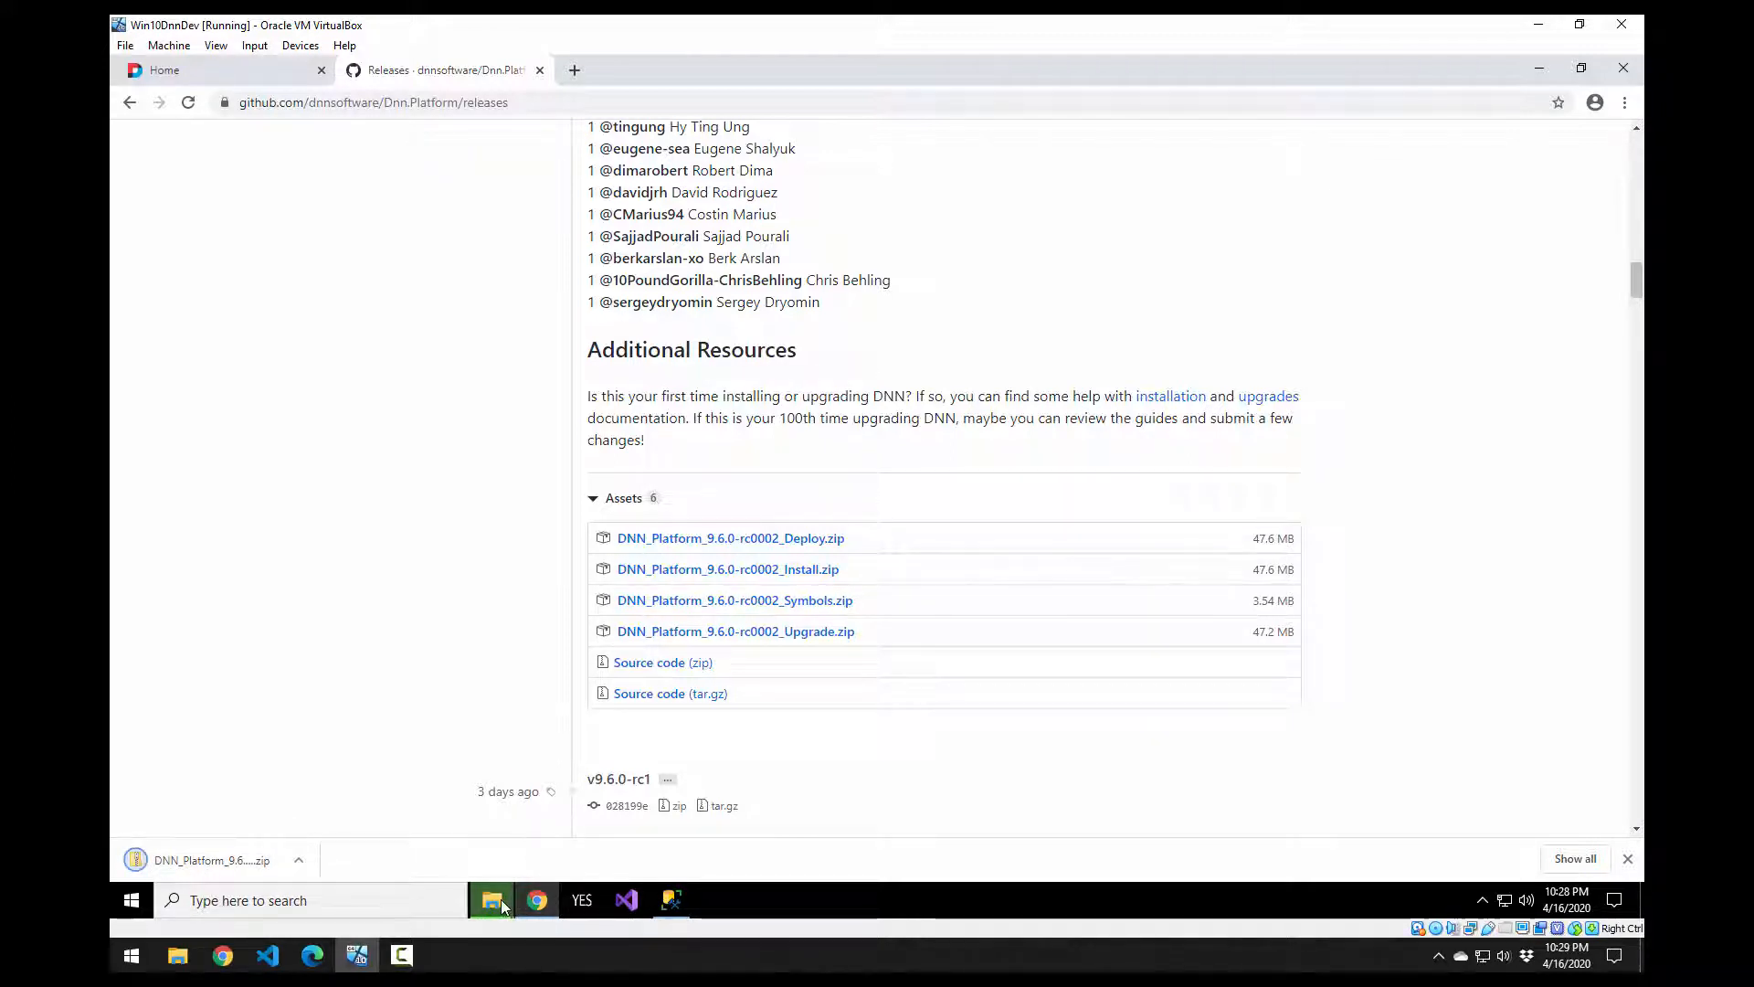
click(299, 860)
click(356, 797)
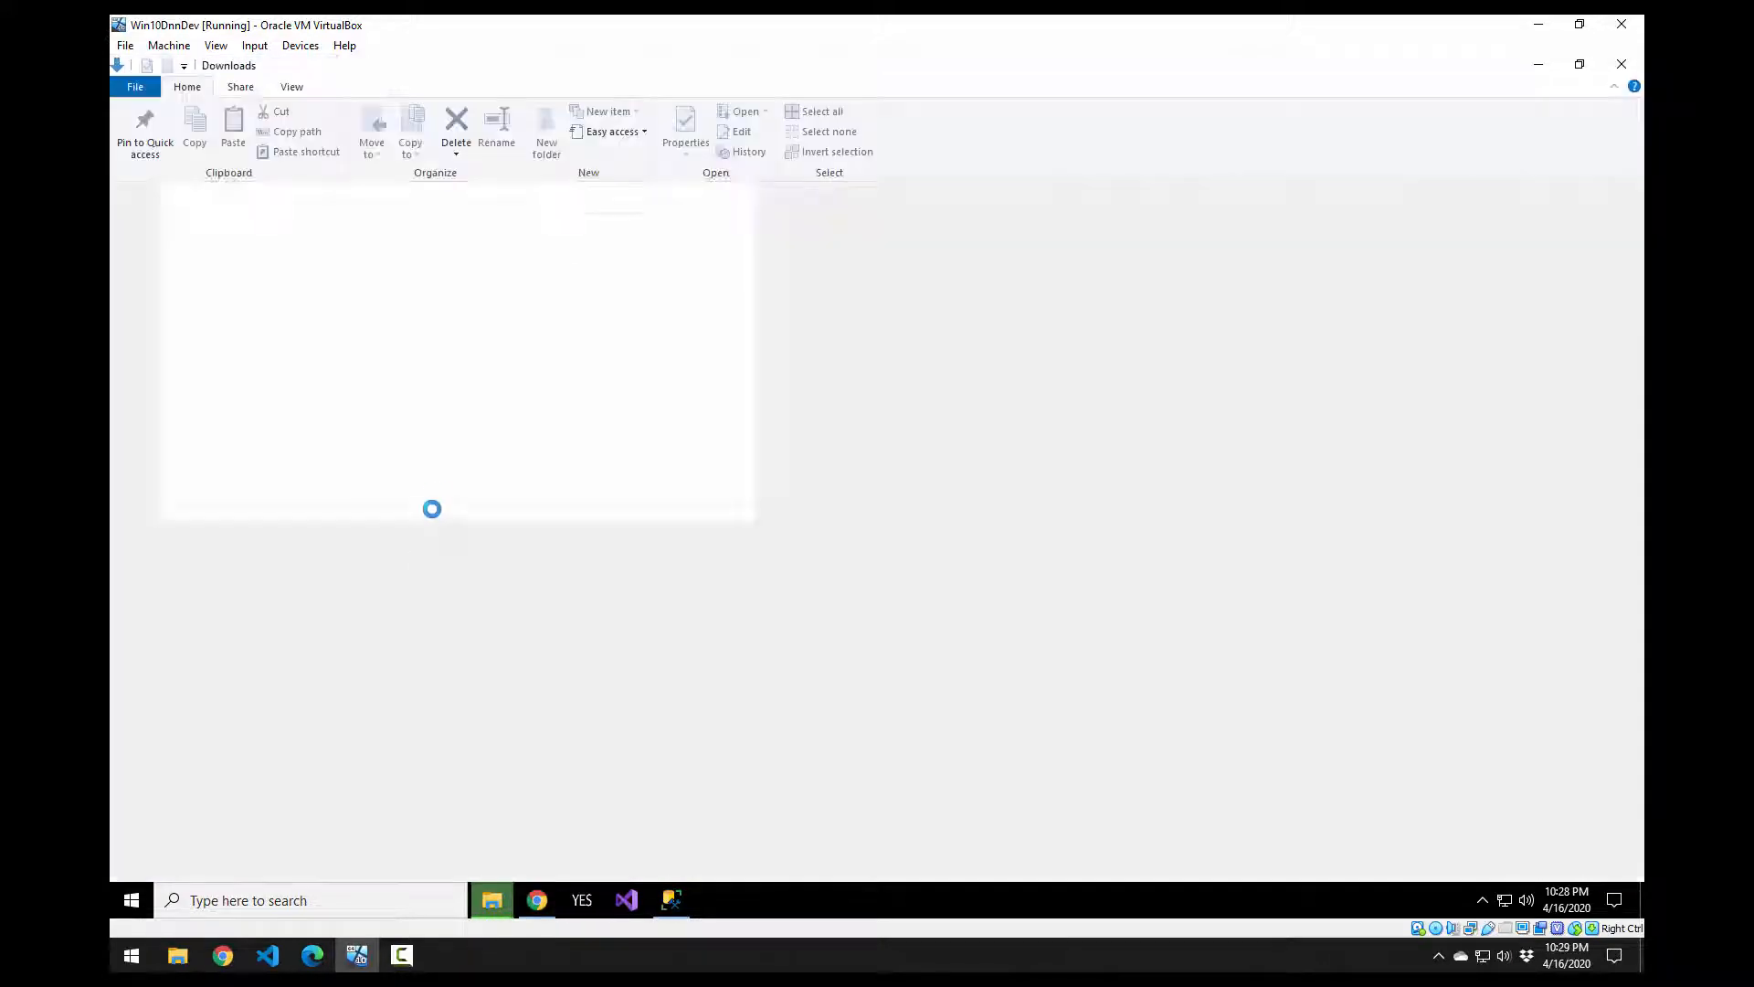
key(alt+Tab)
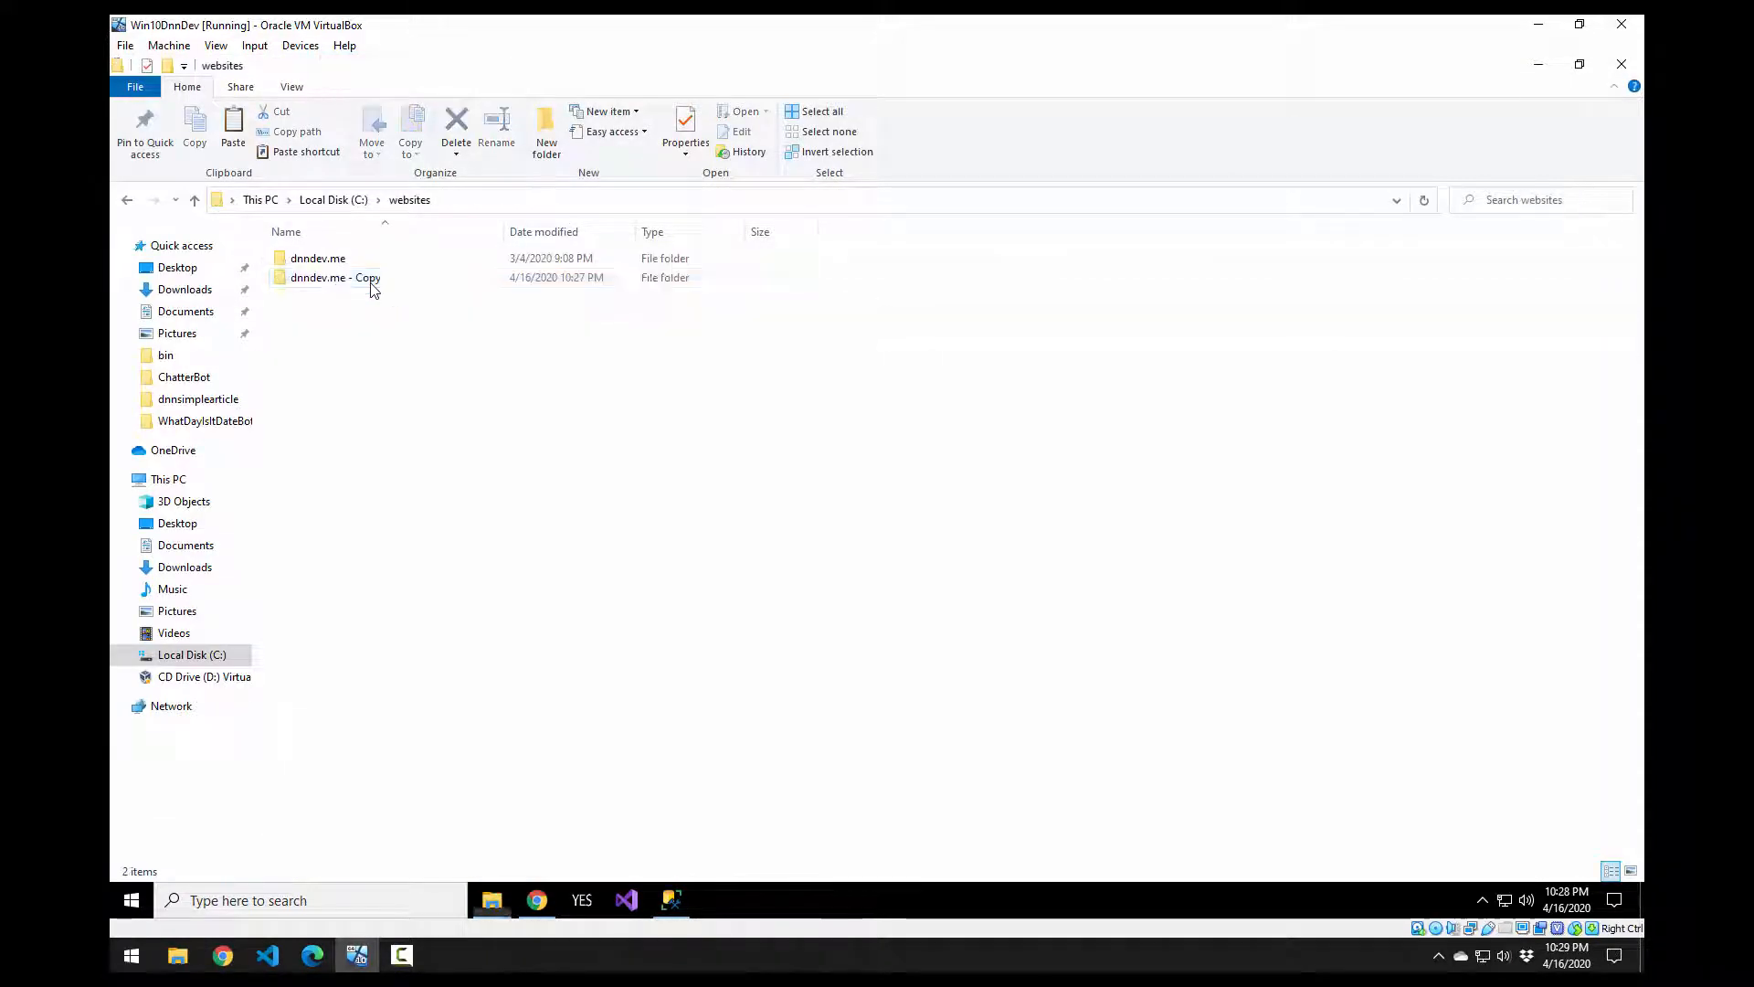
click(372, 285)
right_click(371, 284)
key(alt+Tab)
click(766, 420)
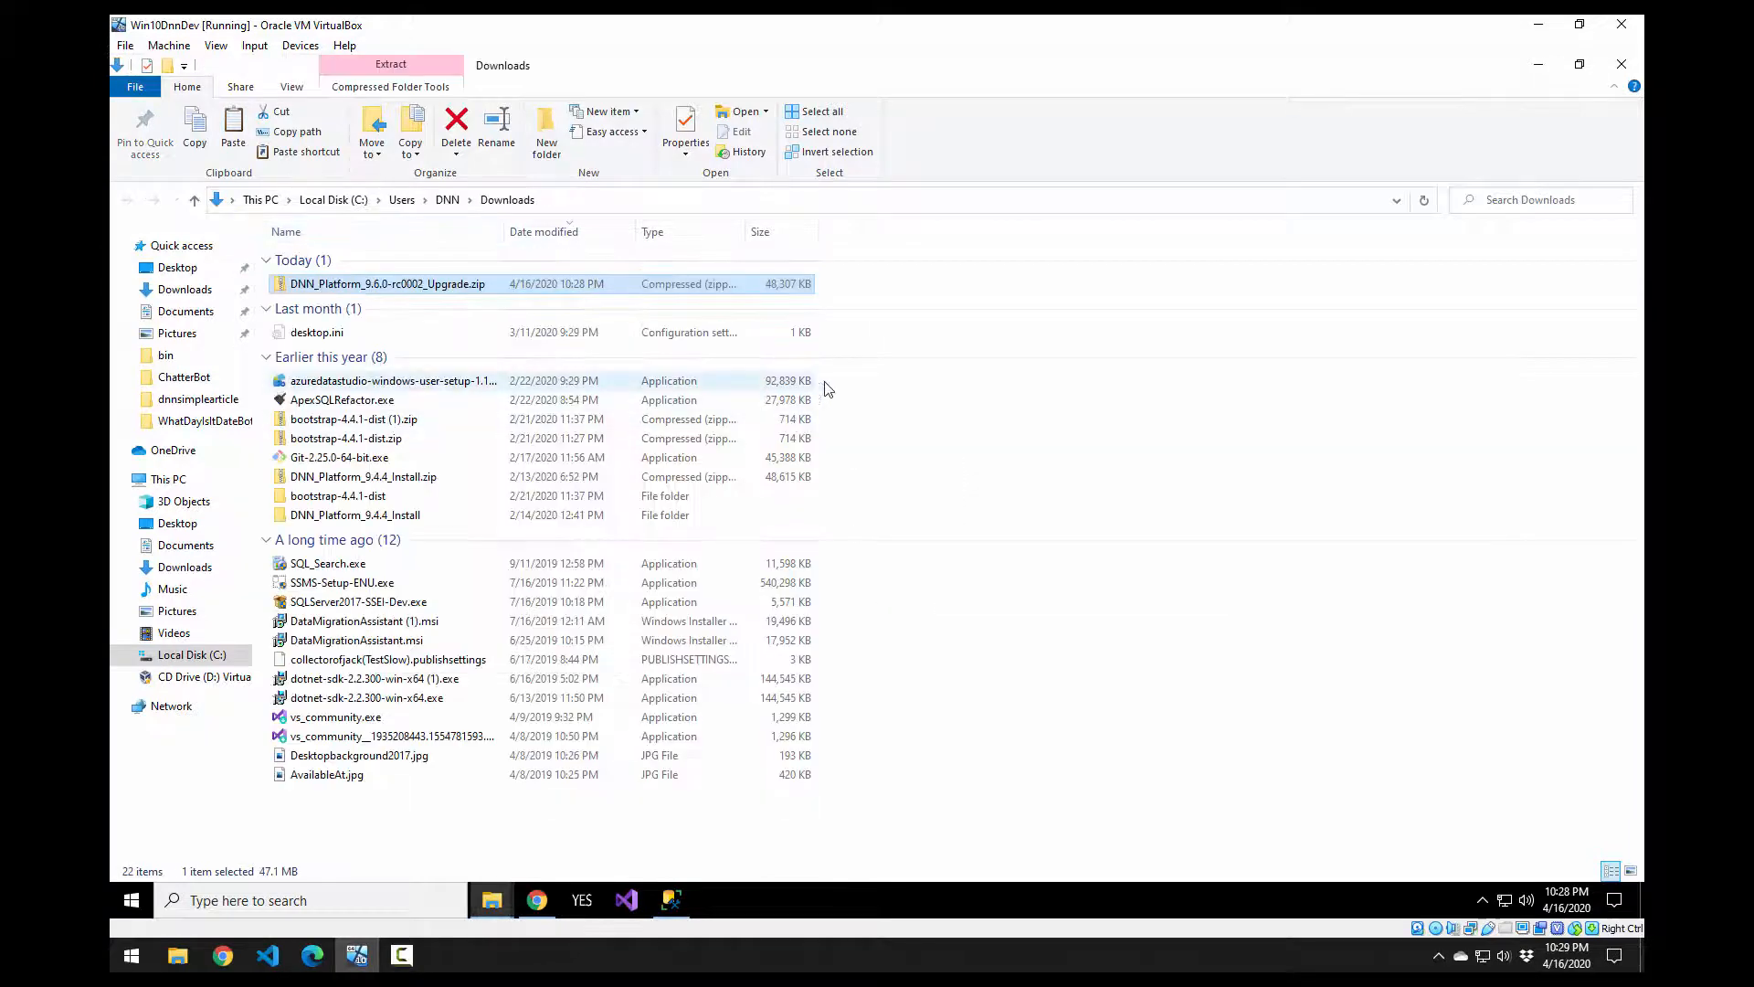
Step: Unblock the downloaded upgrade zip in its Properties and apply the change
right_click(430, 288)
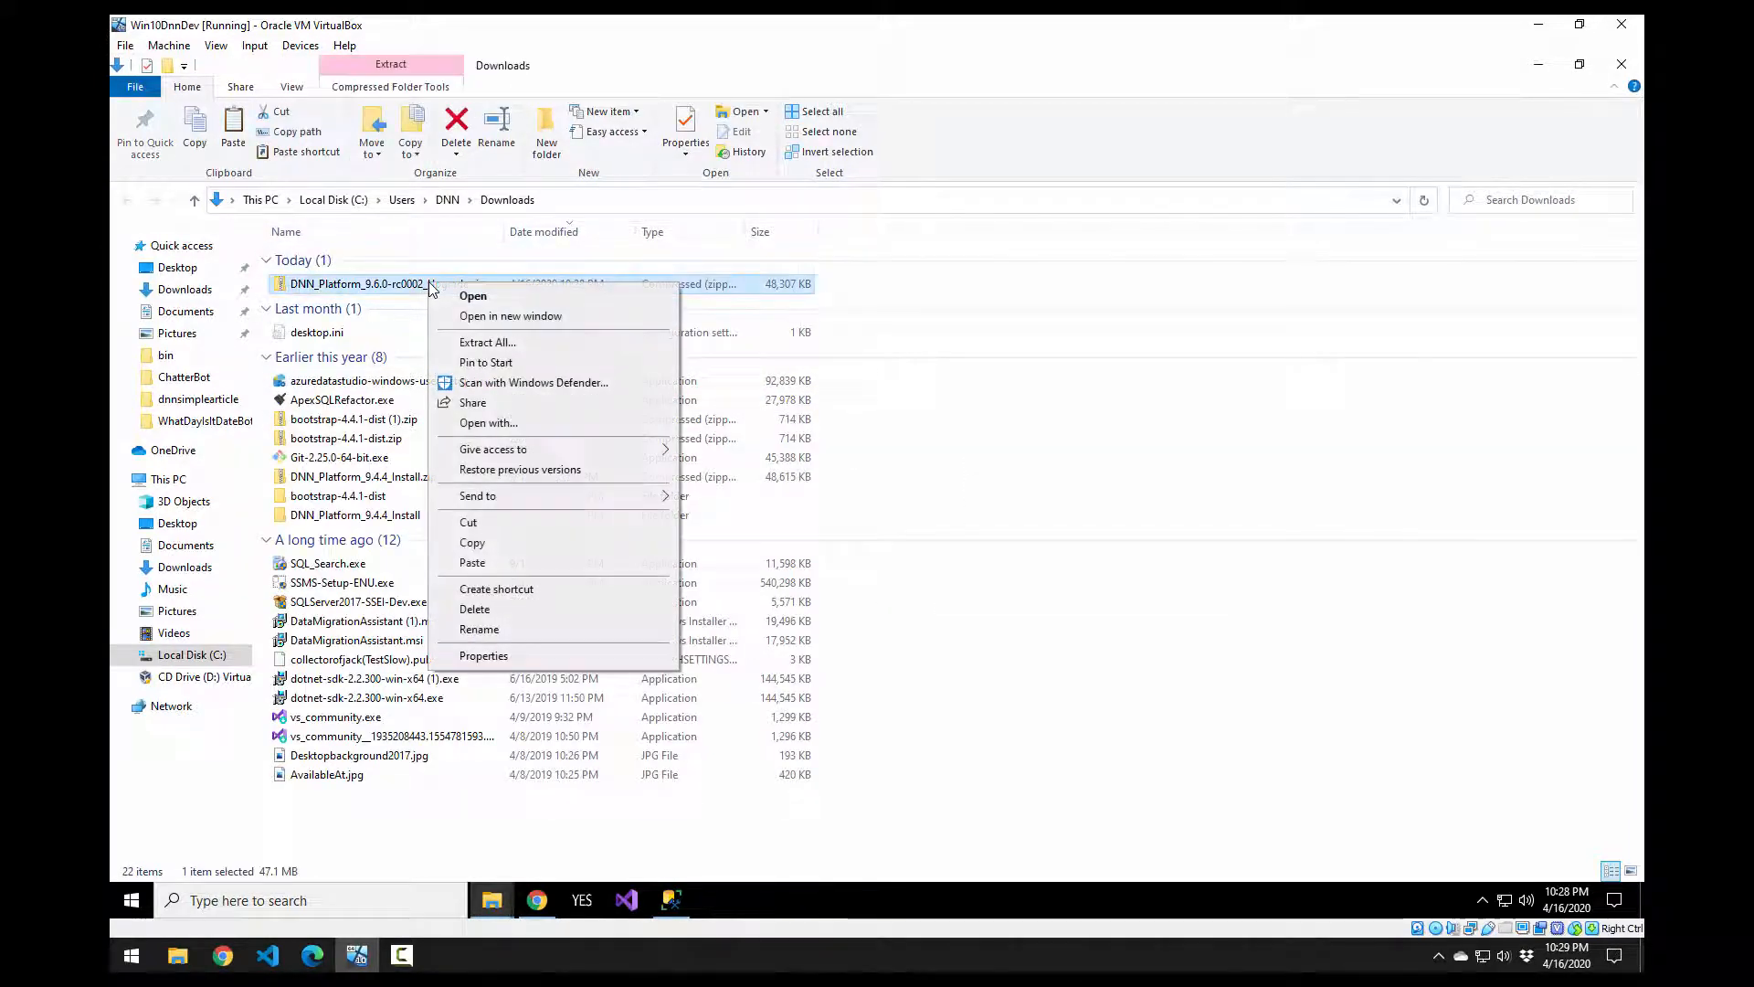
click(531, 655)
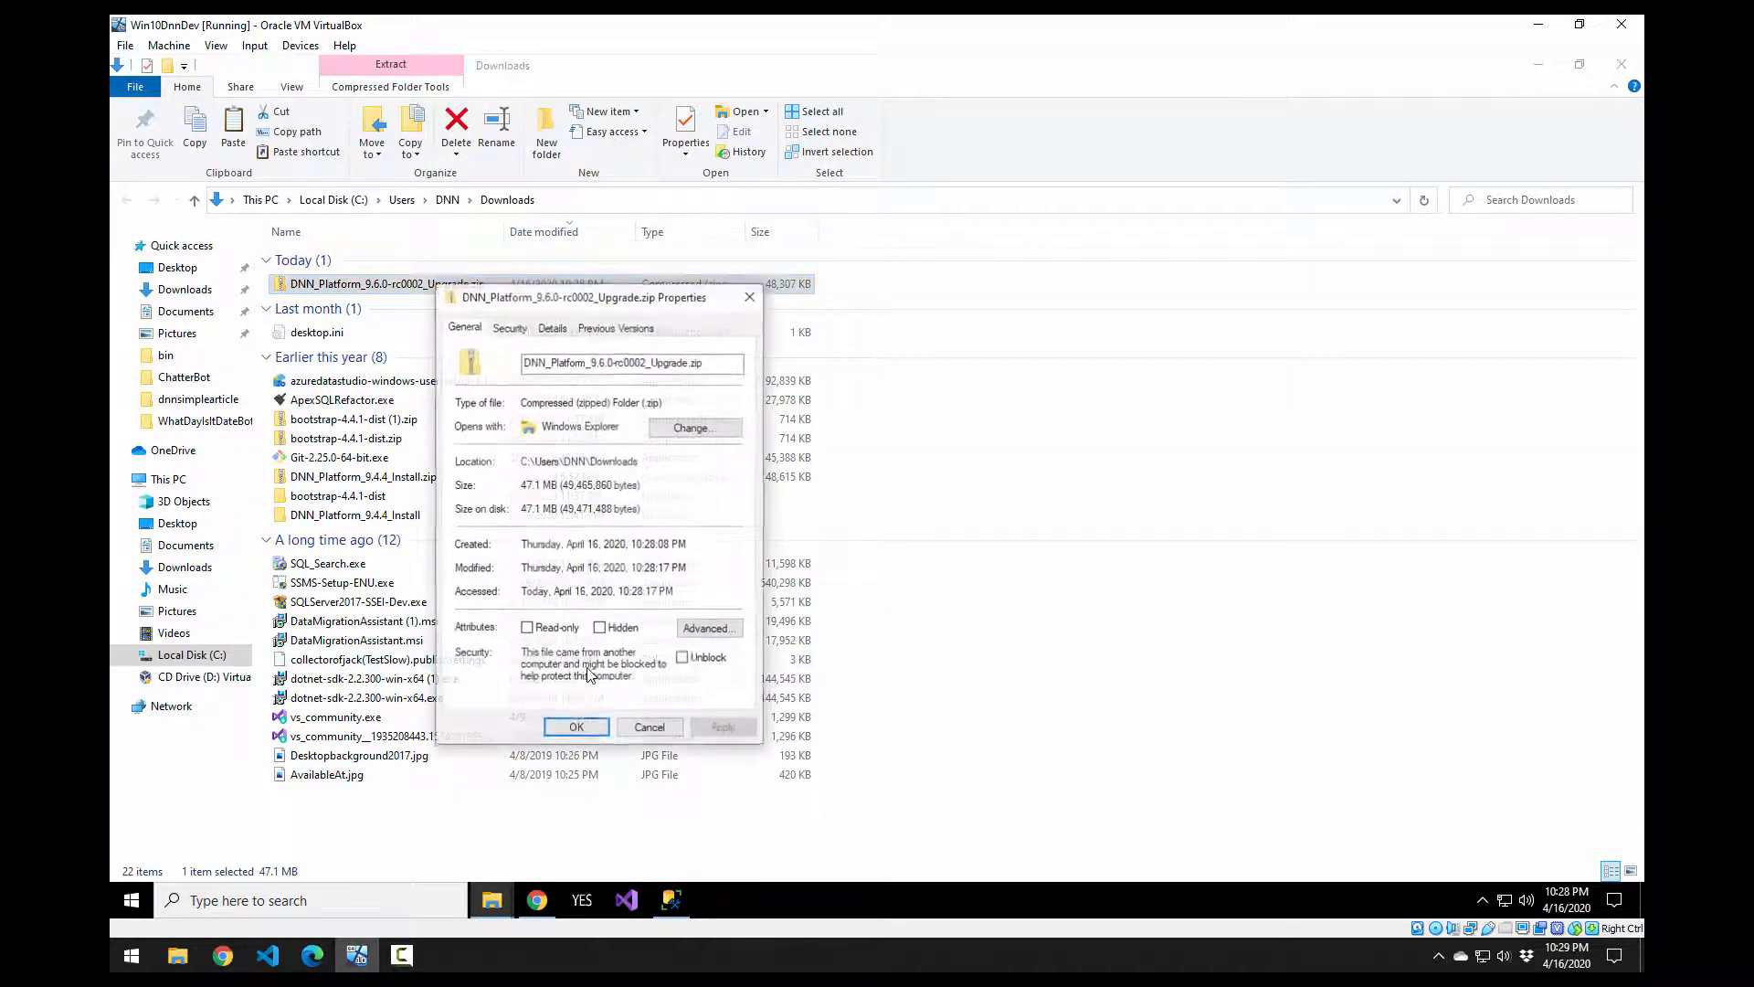
click(710, 659)
click(724, 728)
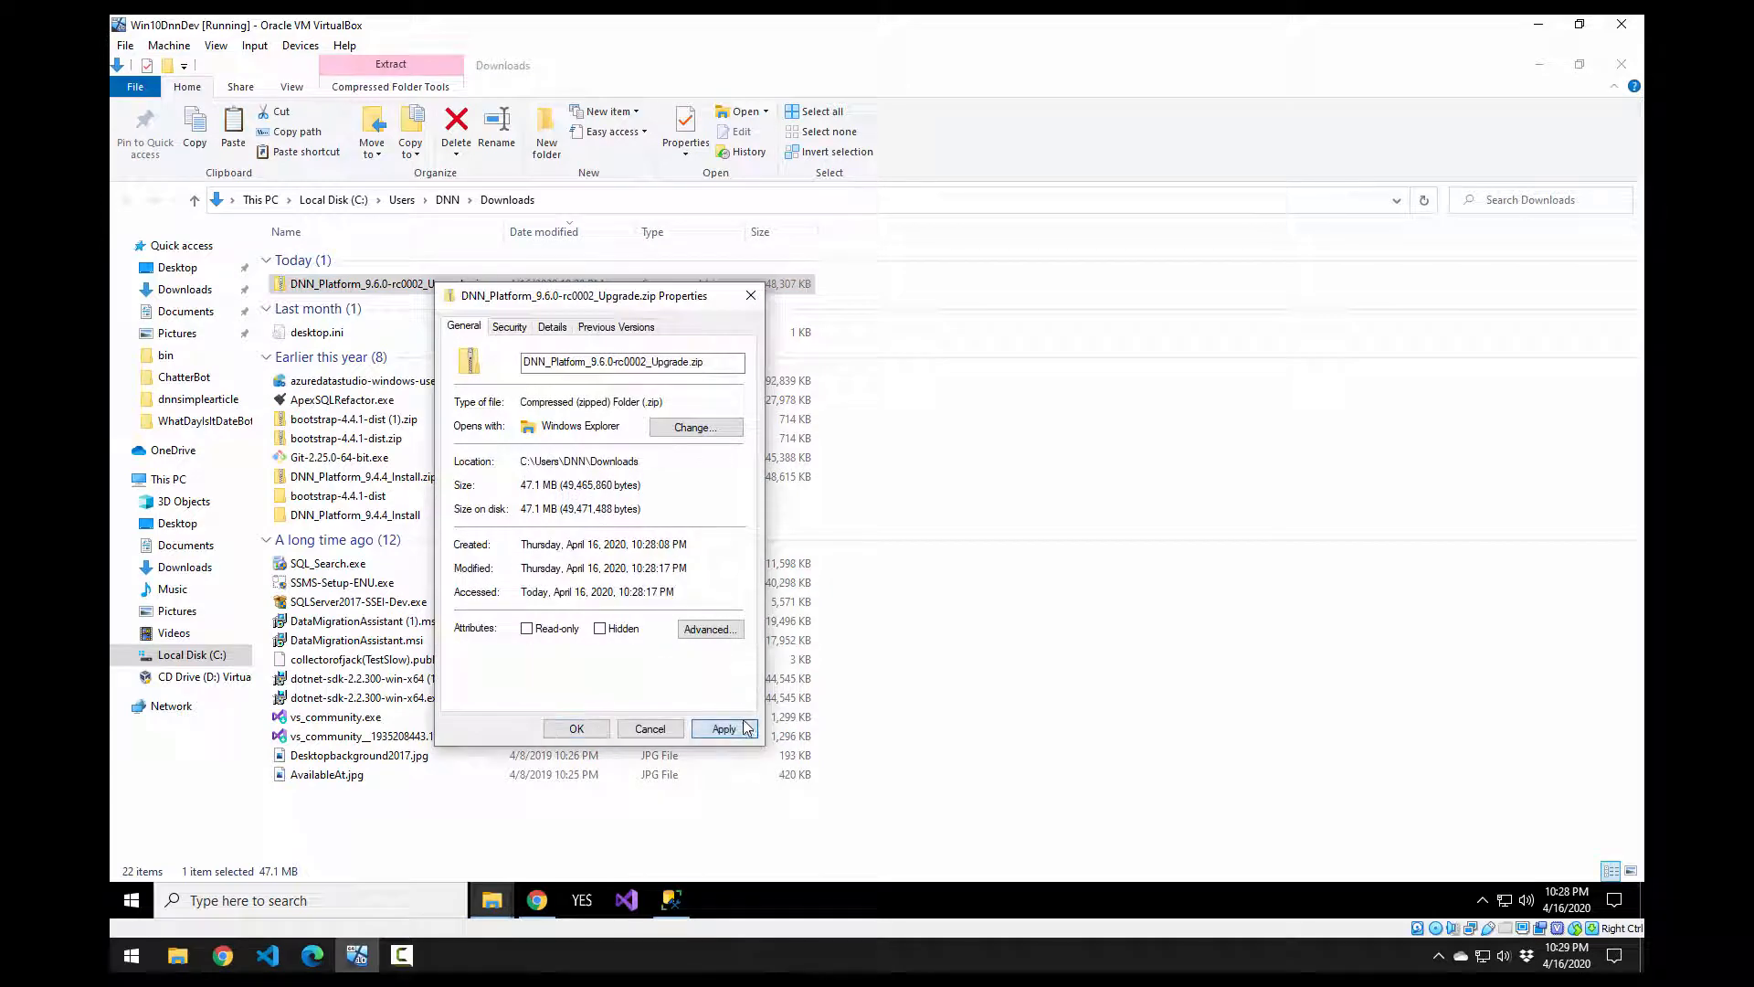
click(575, 728)
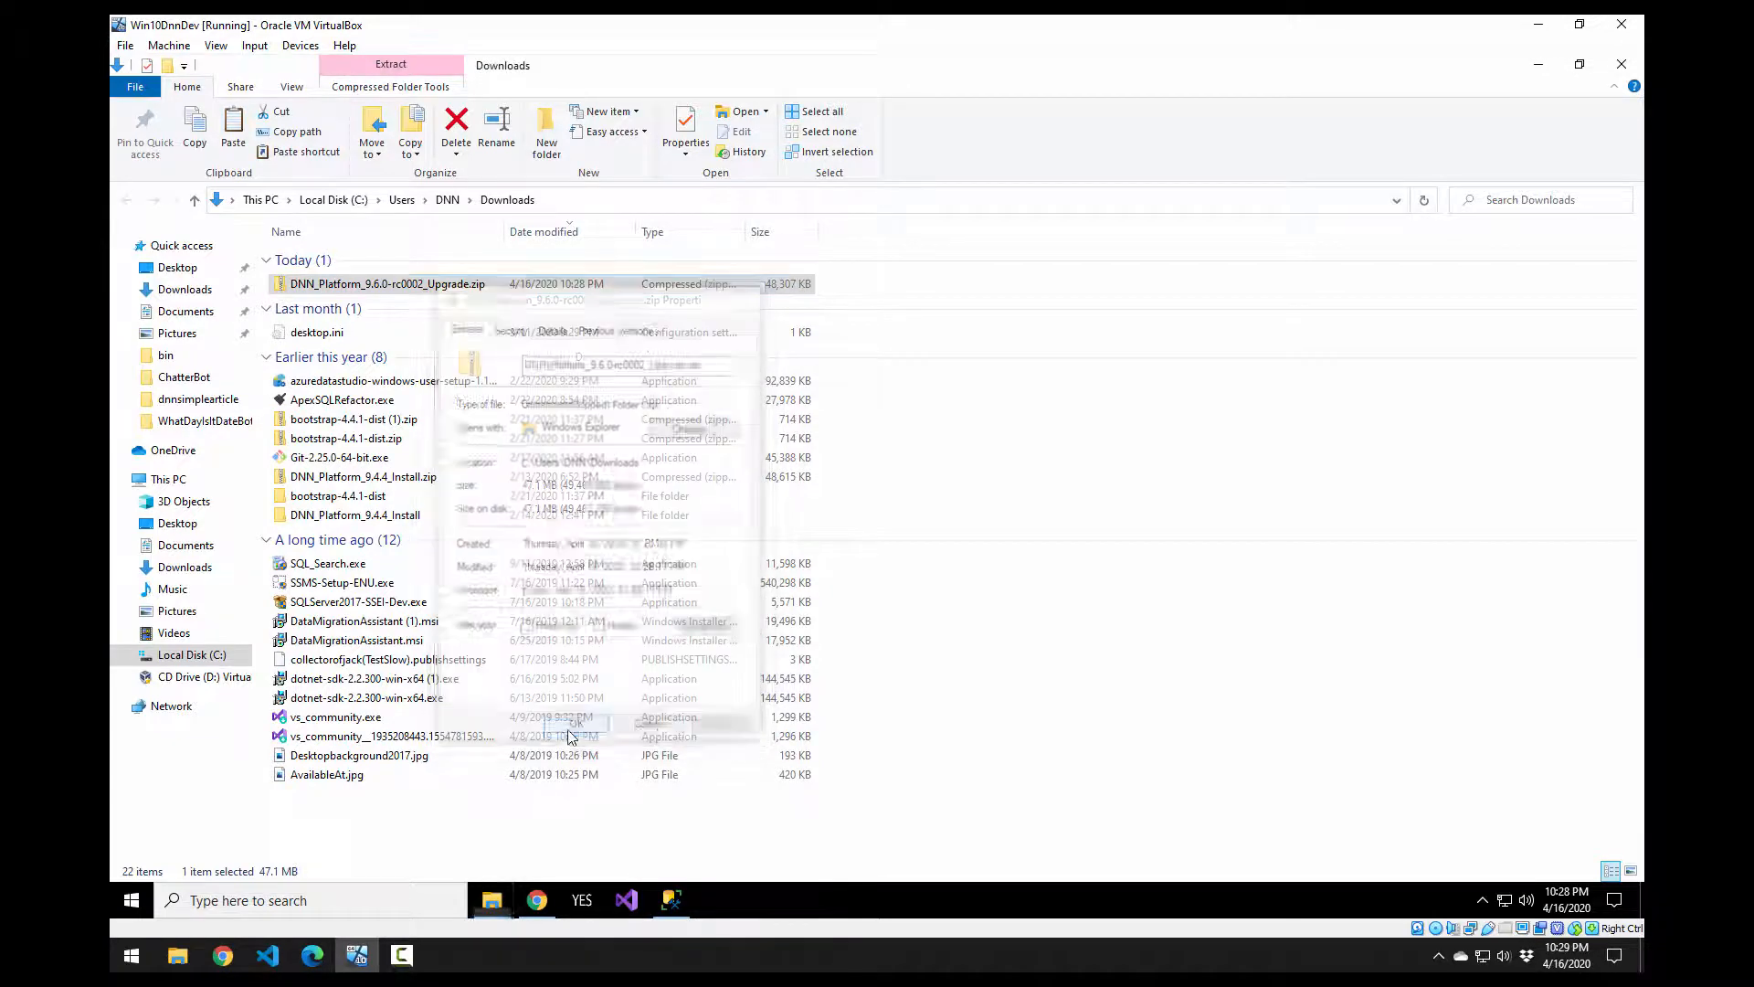
Step: Extract all files from the upgrade zip into the suggested matching Upgrade folder
right_click(431, 287)
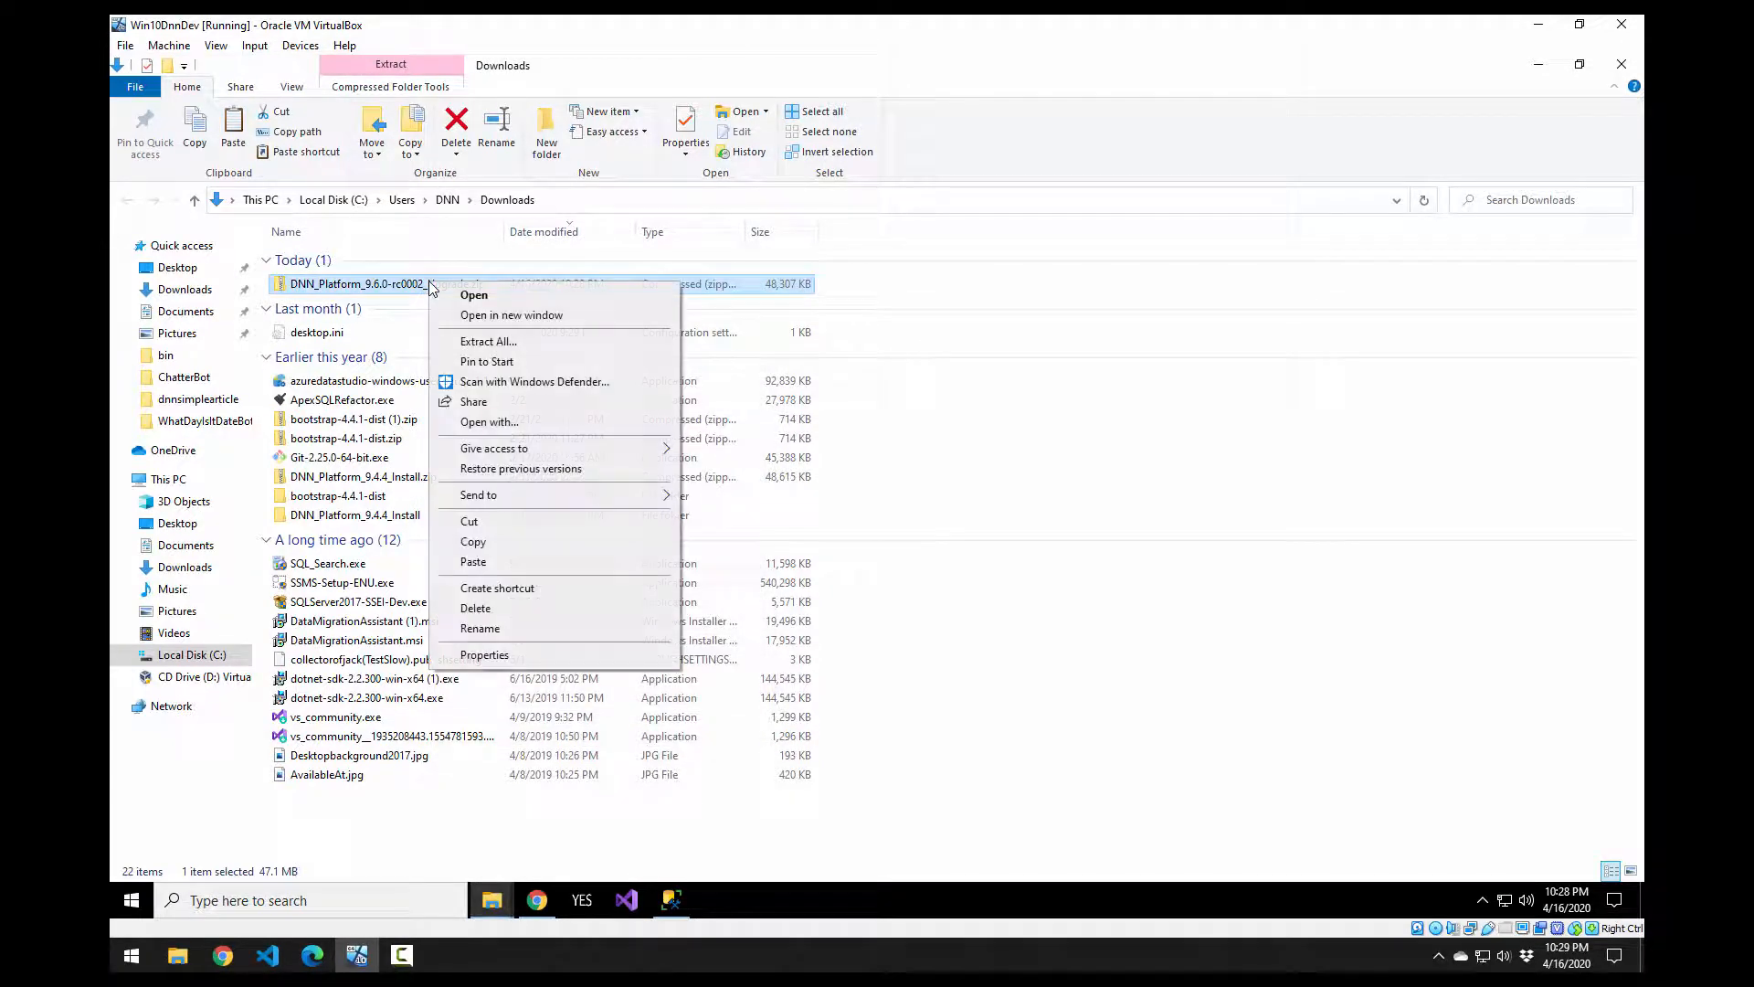
click(511, 344)
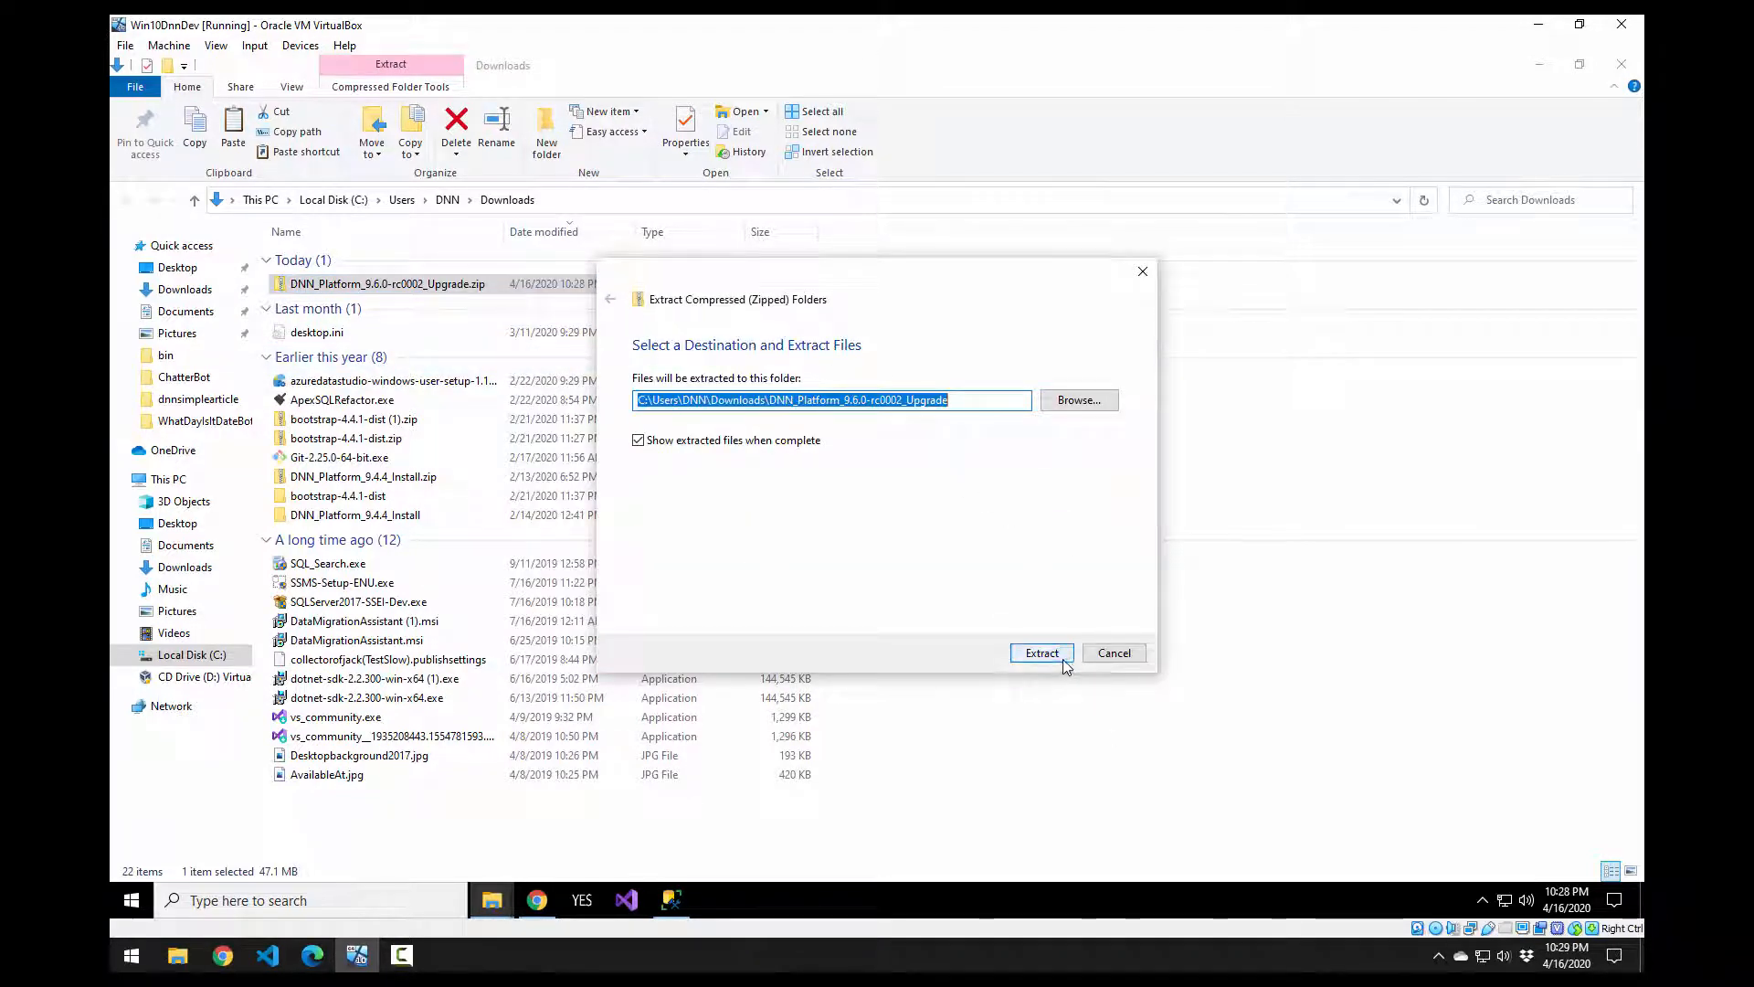
click(1064, 658)
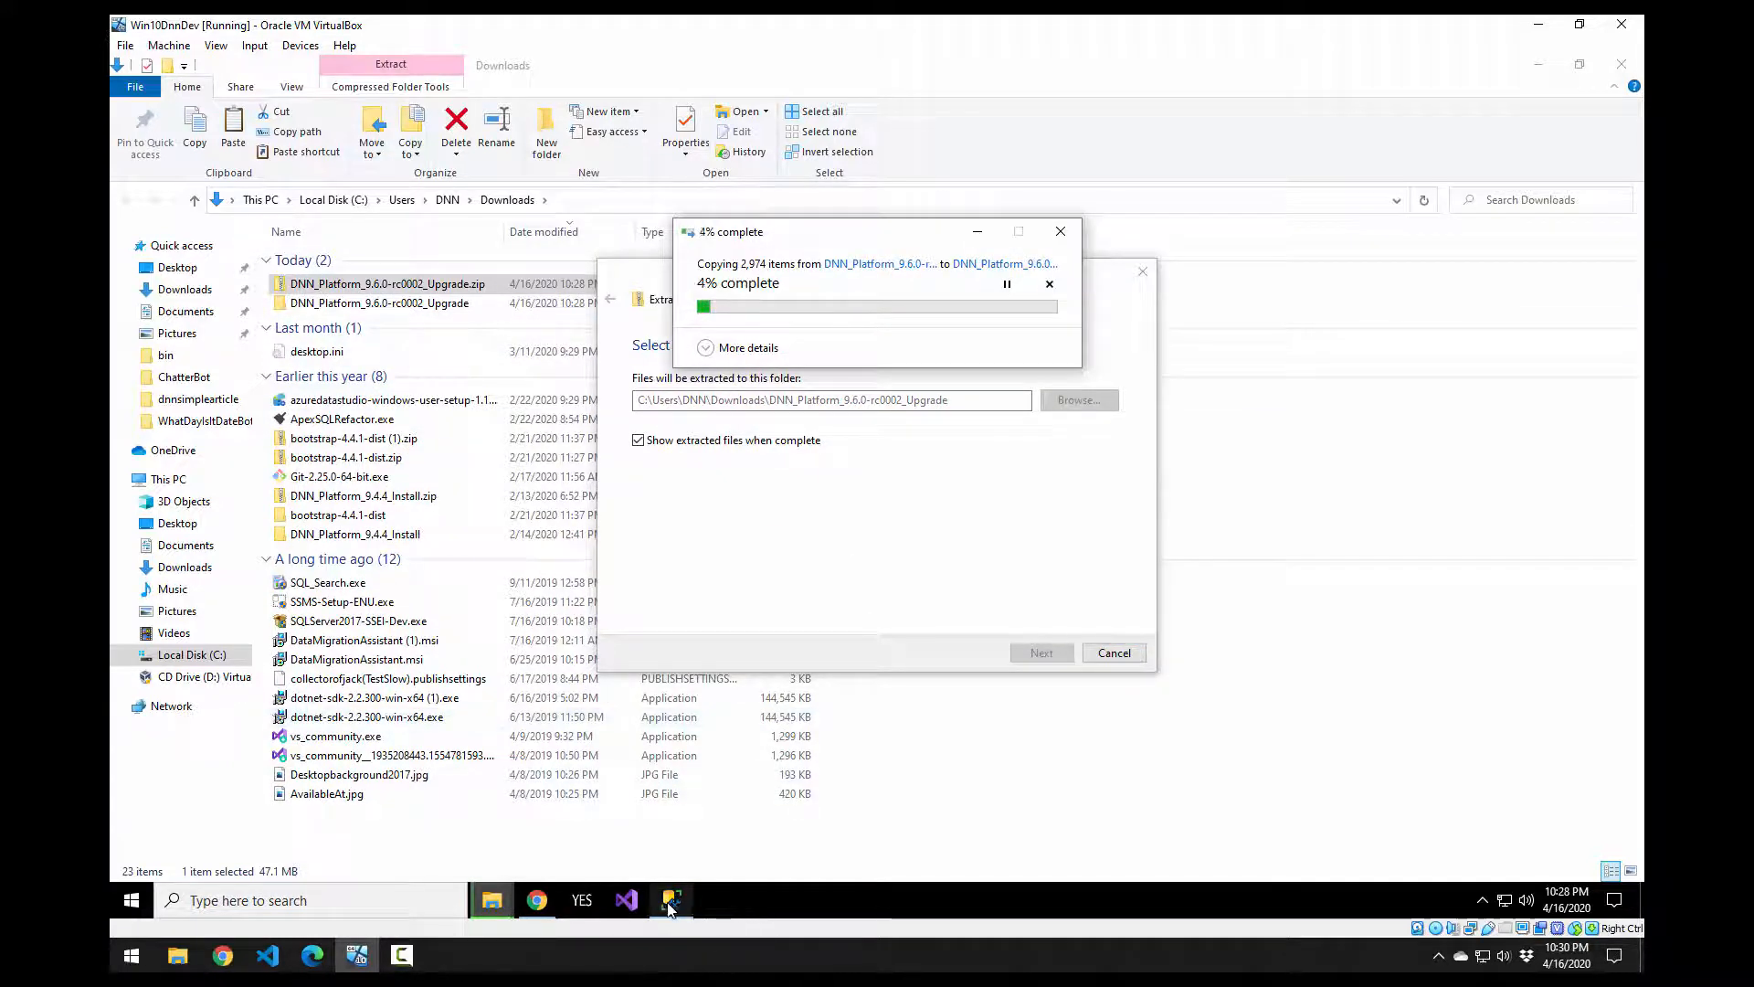
Step: Connect Management Studio to the database server, entering the login password
mouse_move(671, 905)
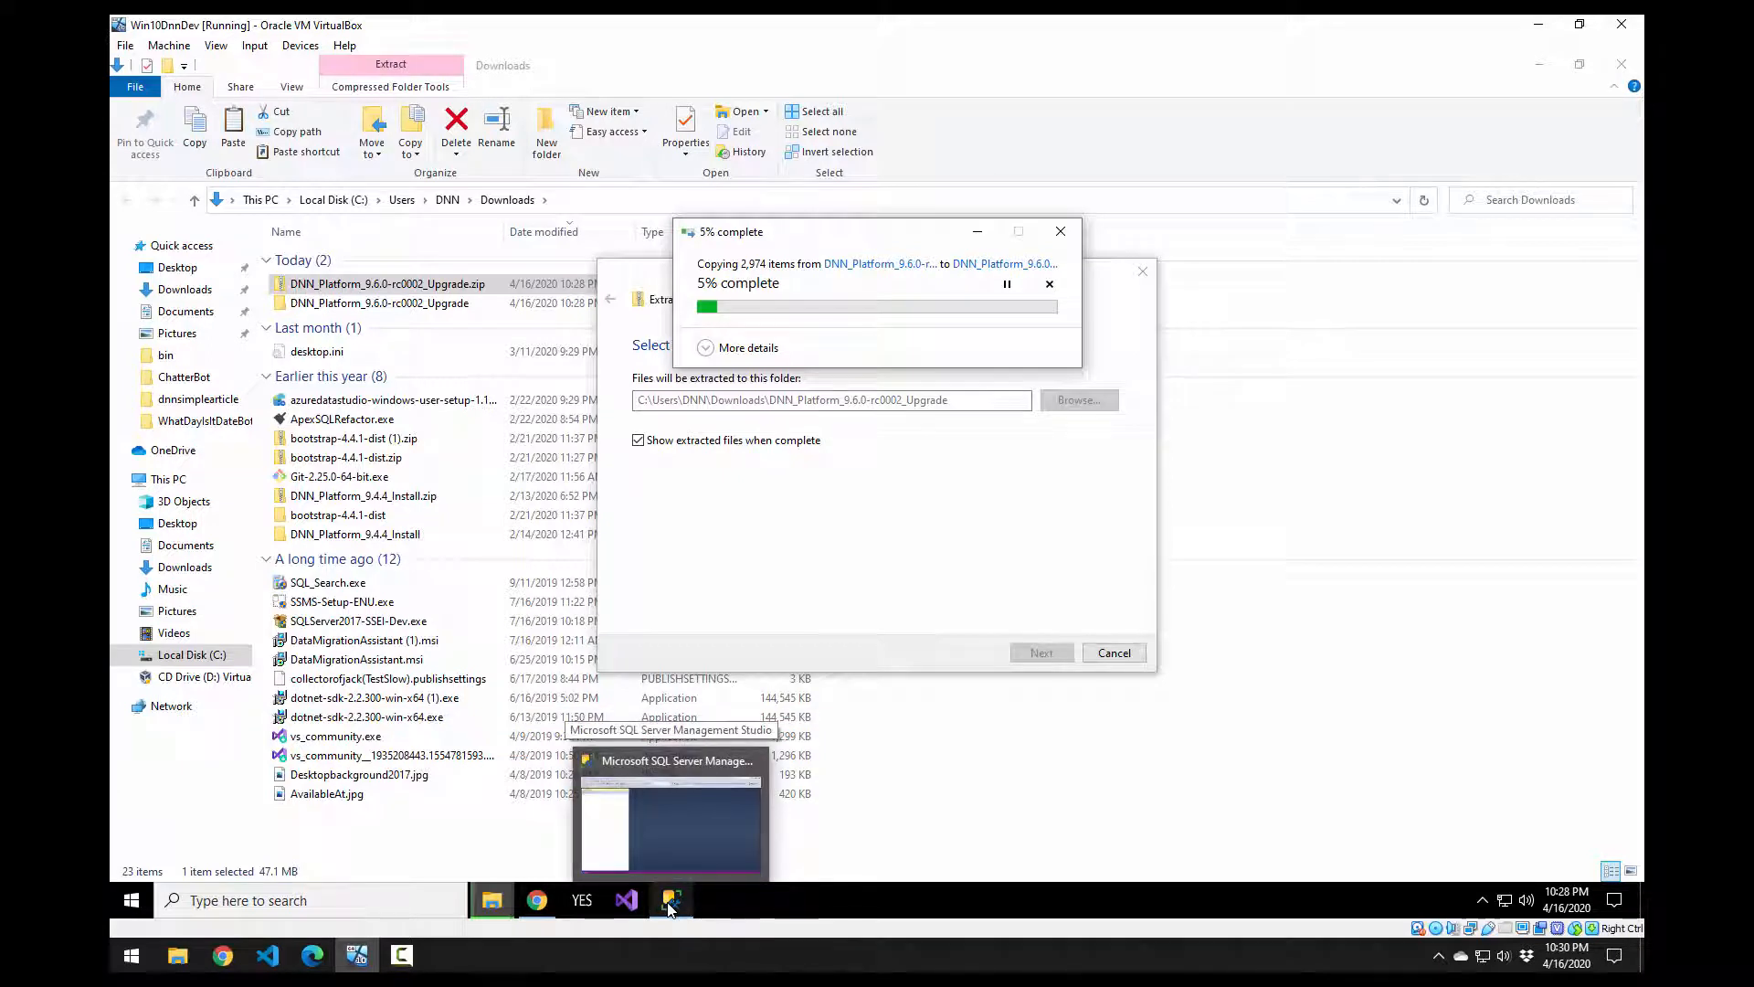
click(671, 905)
key(Tab)
key(Tab)
key(Tab)
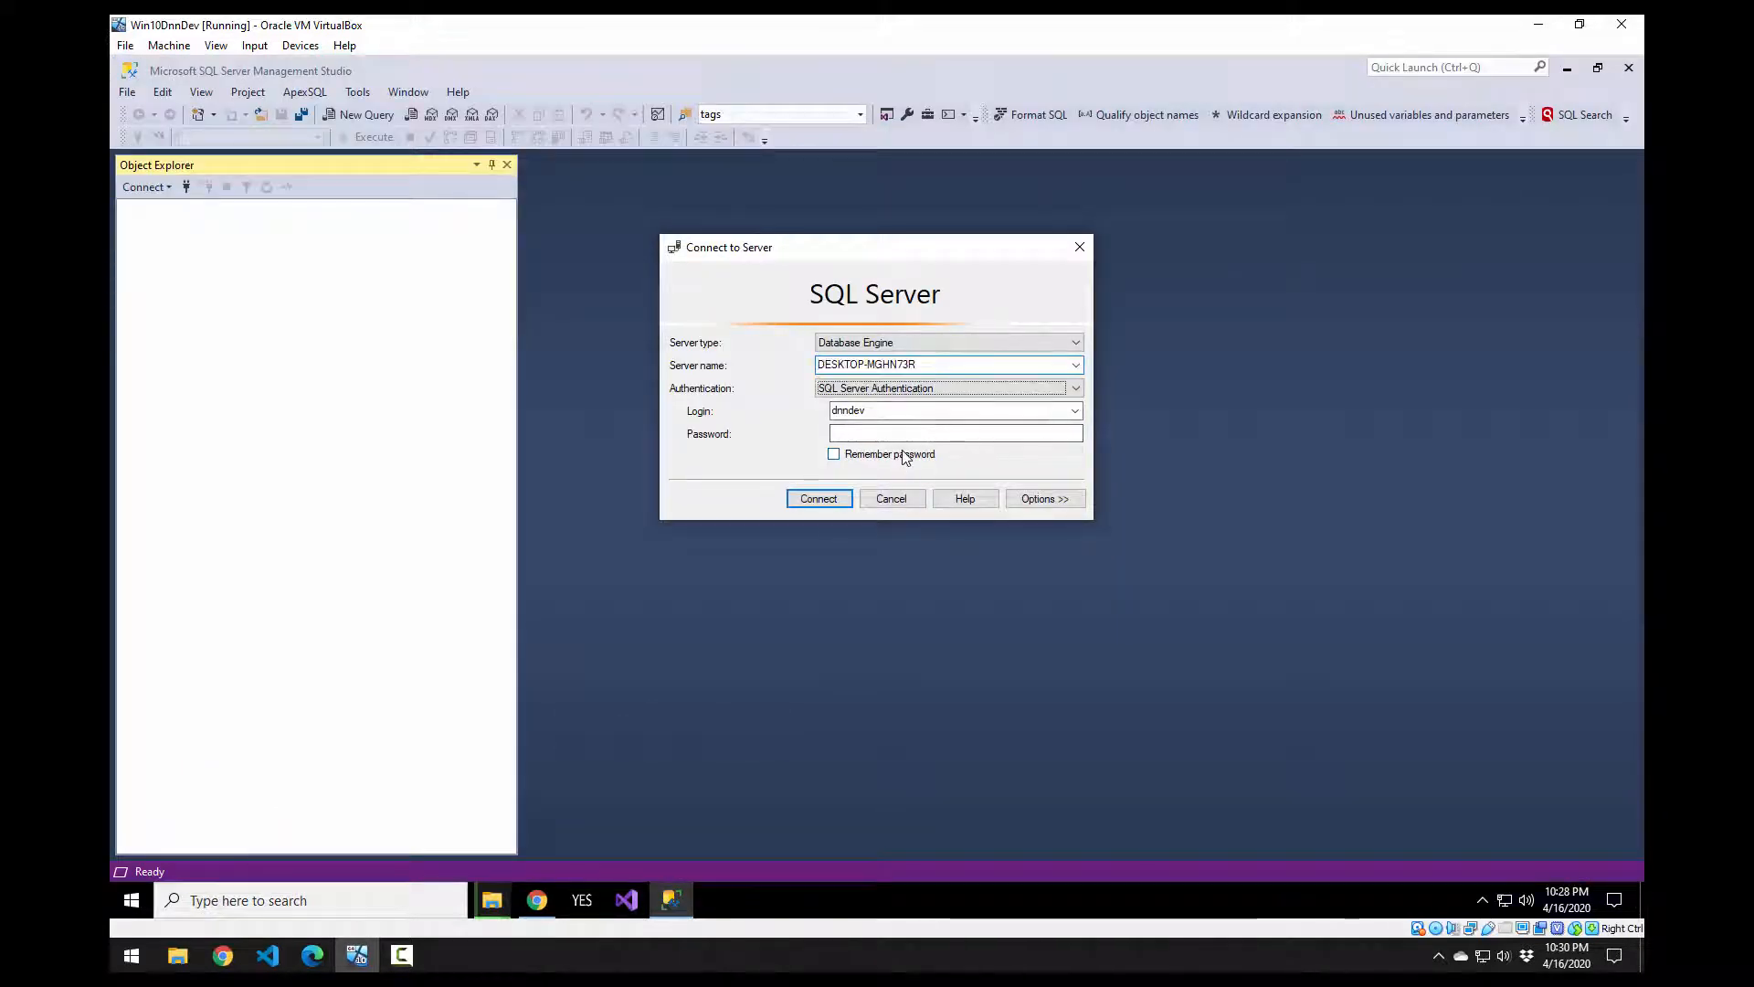
text(dnn)
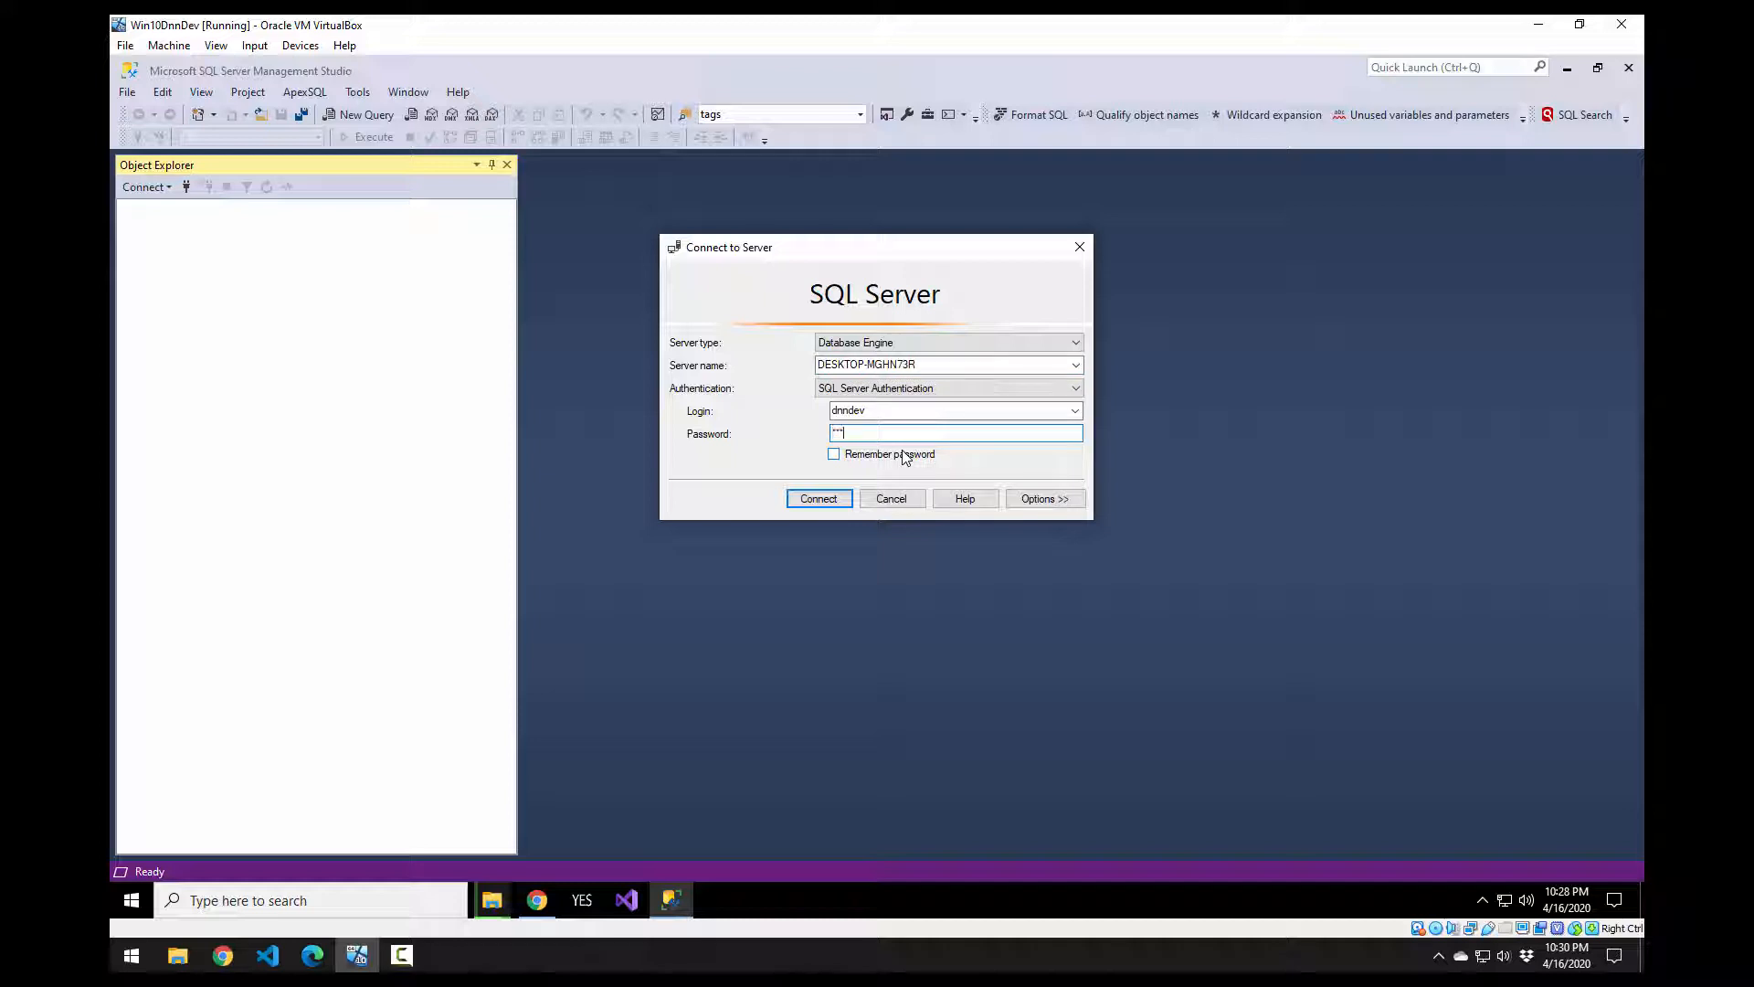
key(Return)
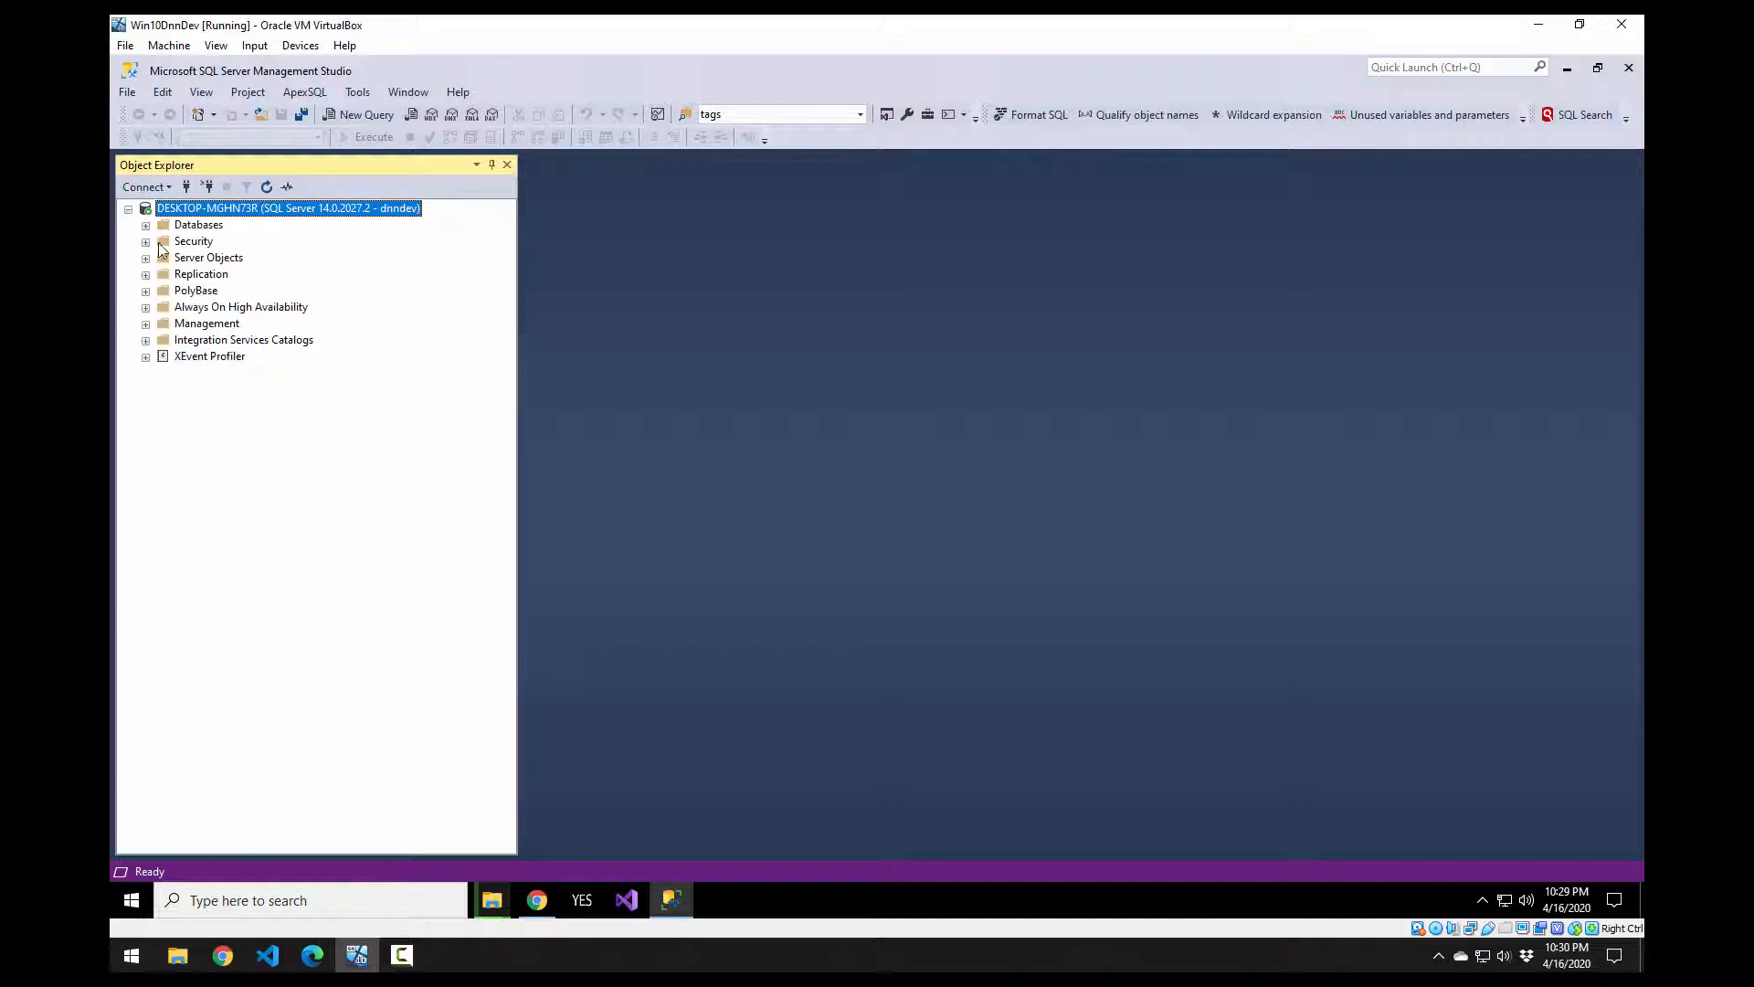
Step: Run a full disk backup of the dnndev.me database, then close Management Studio
click(146, 225)
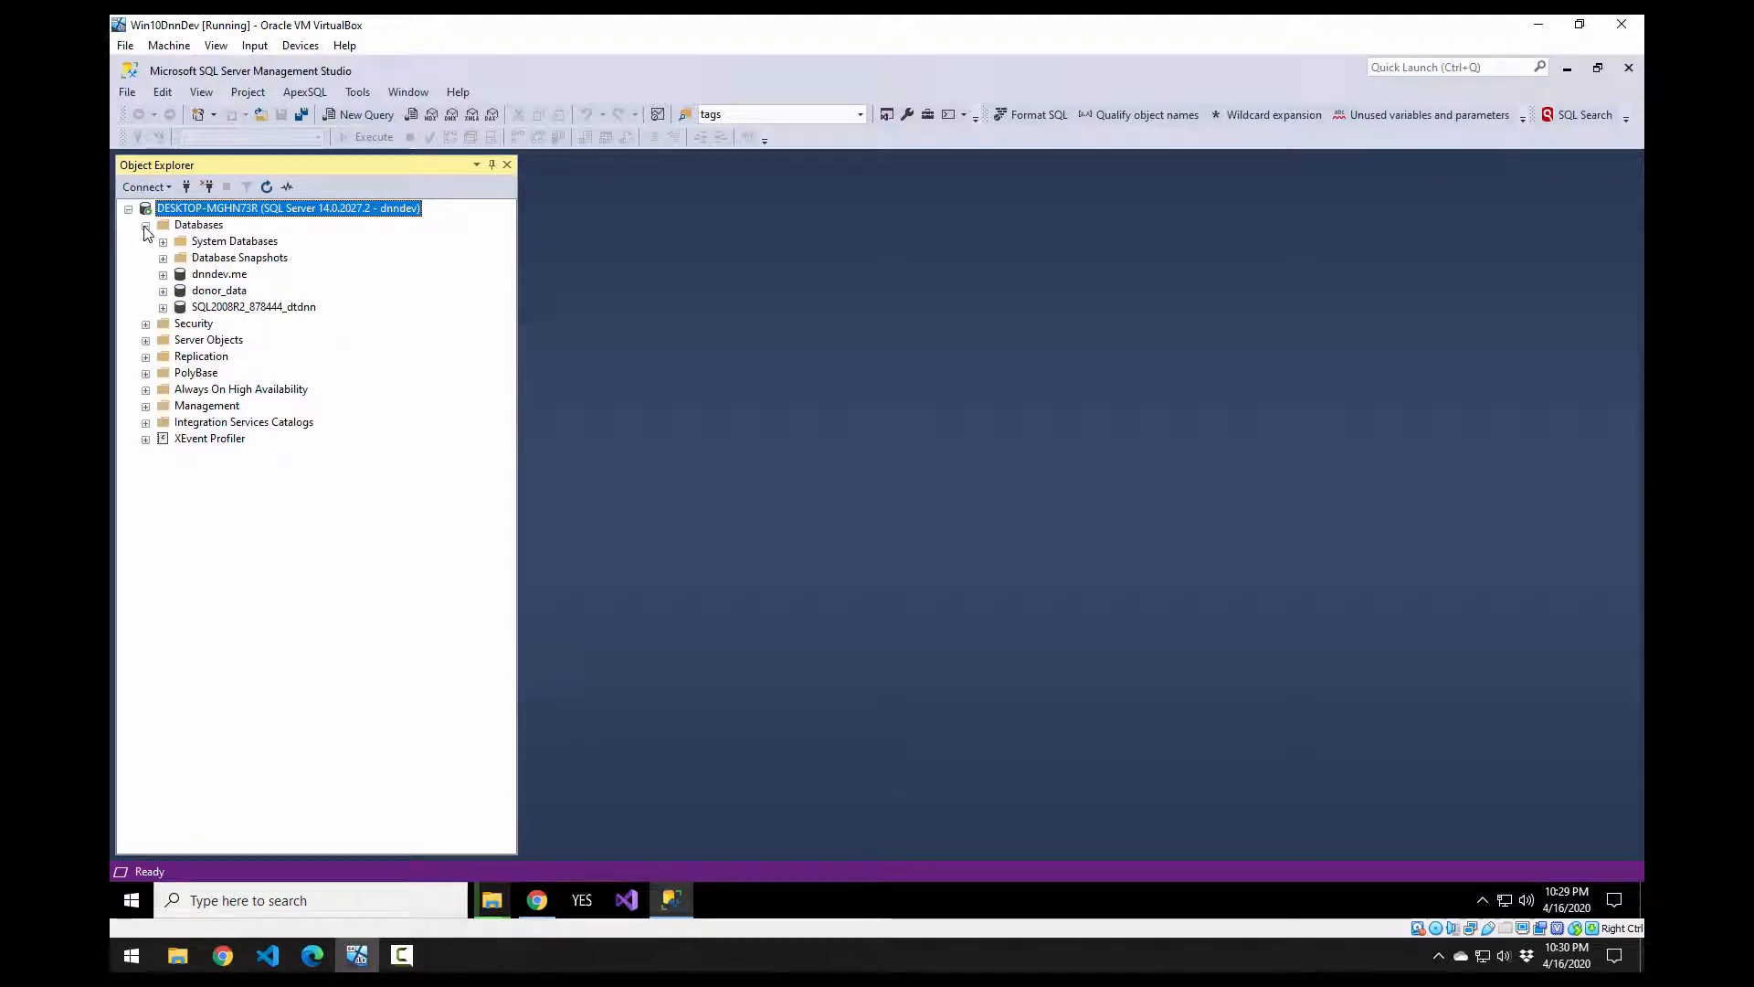
click(202, 276)
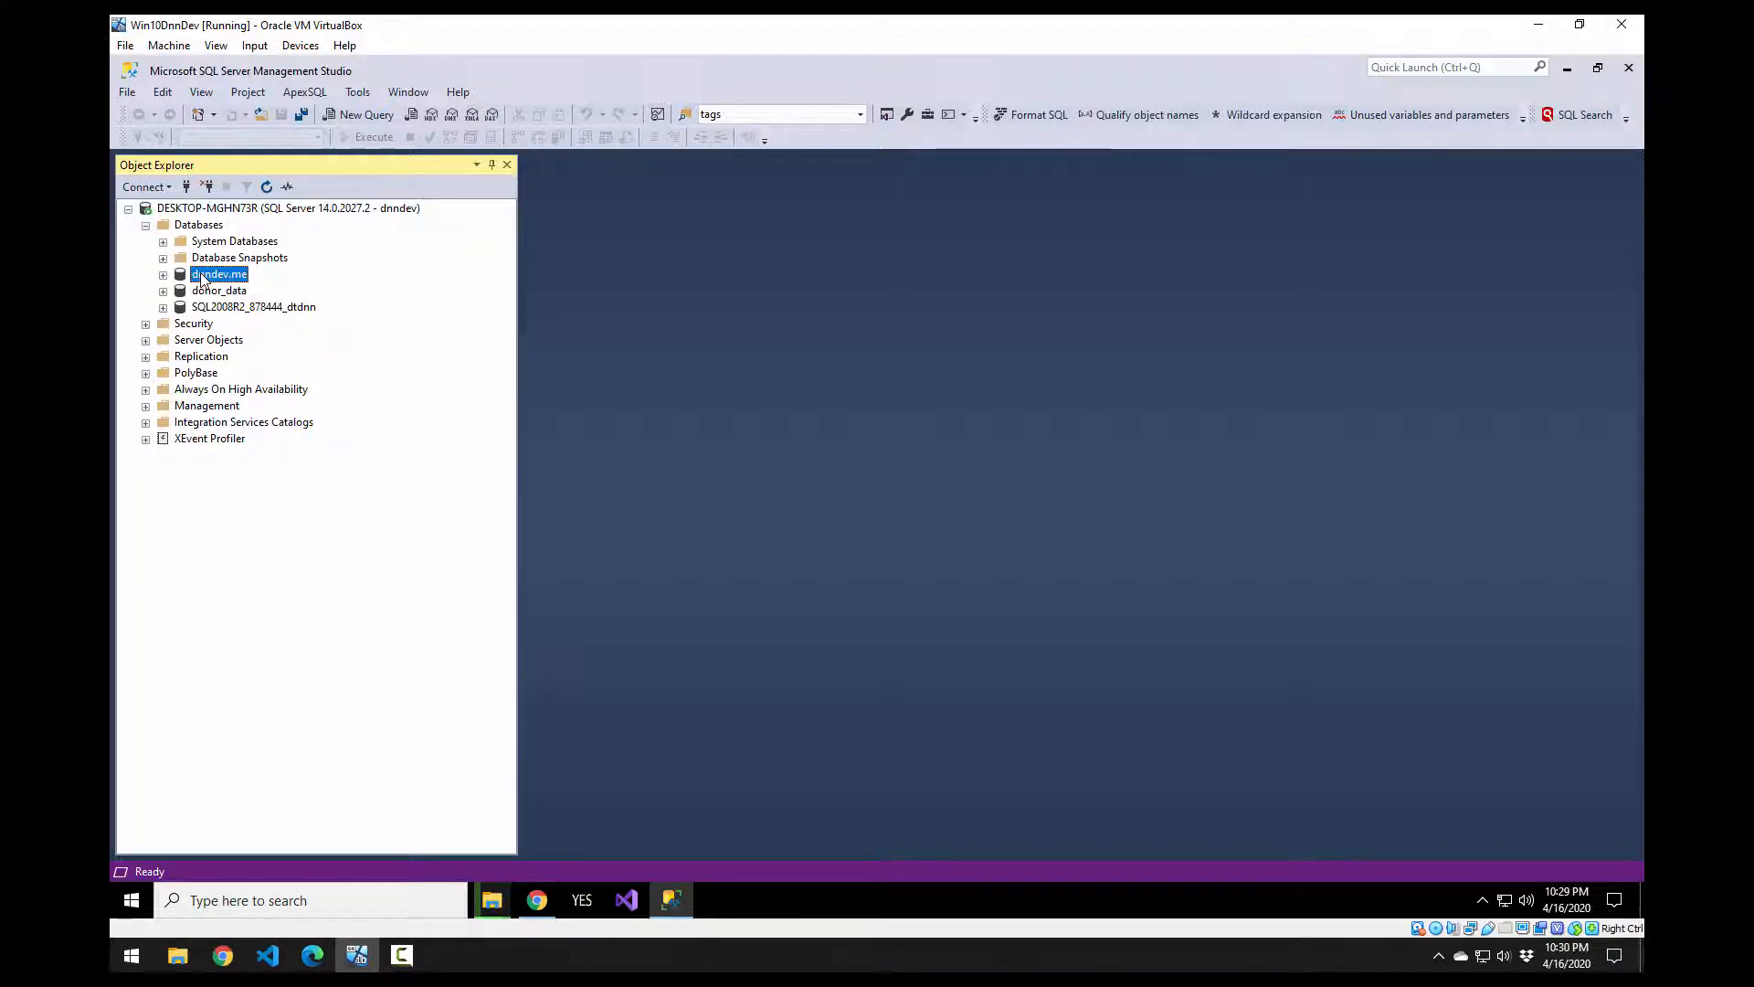
right_click(203, 278)
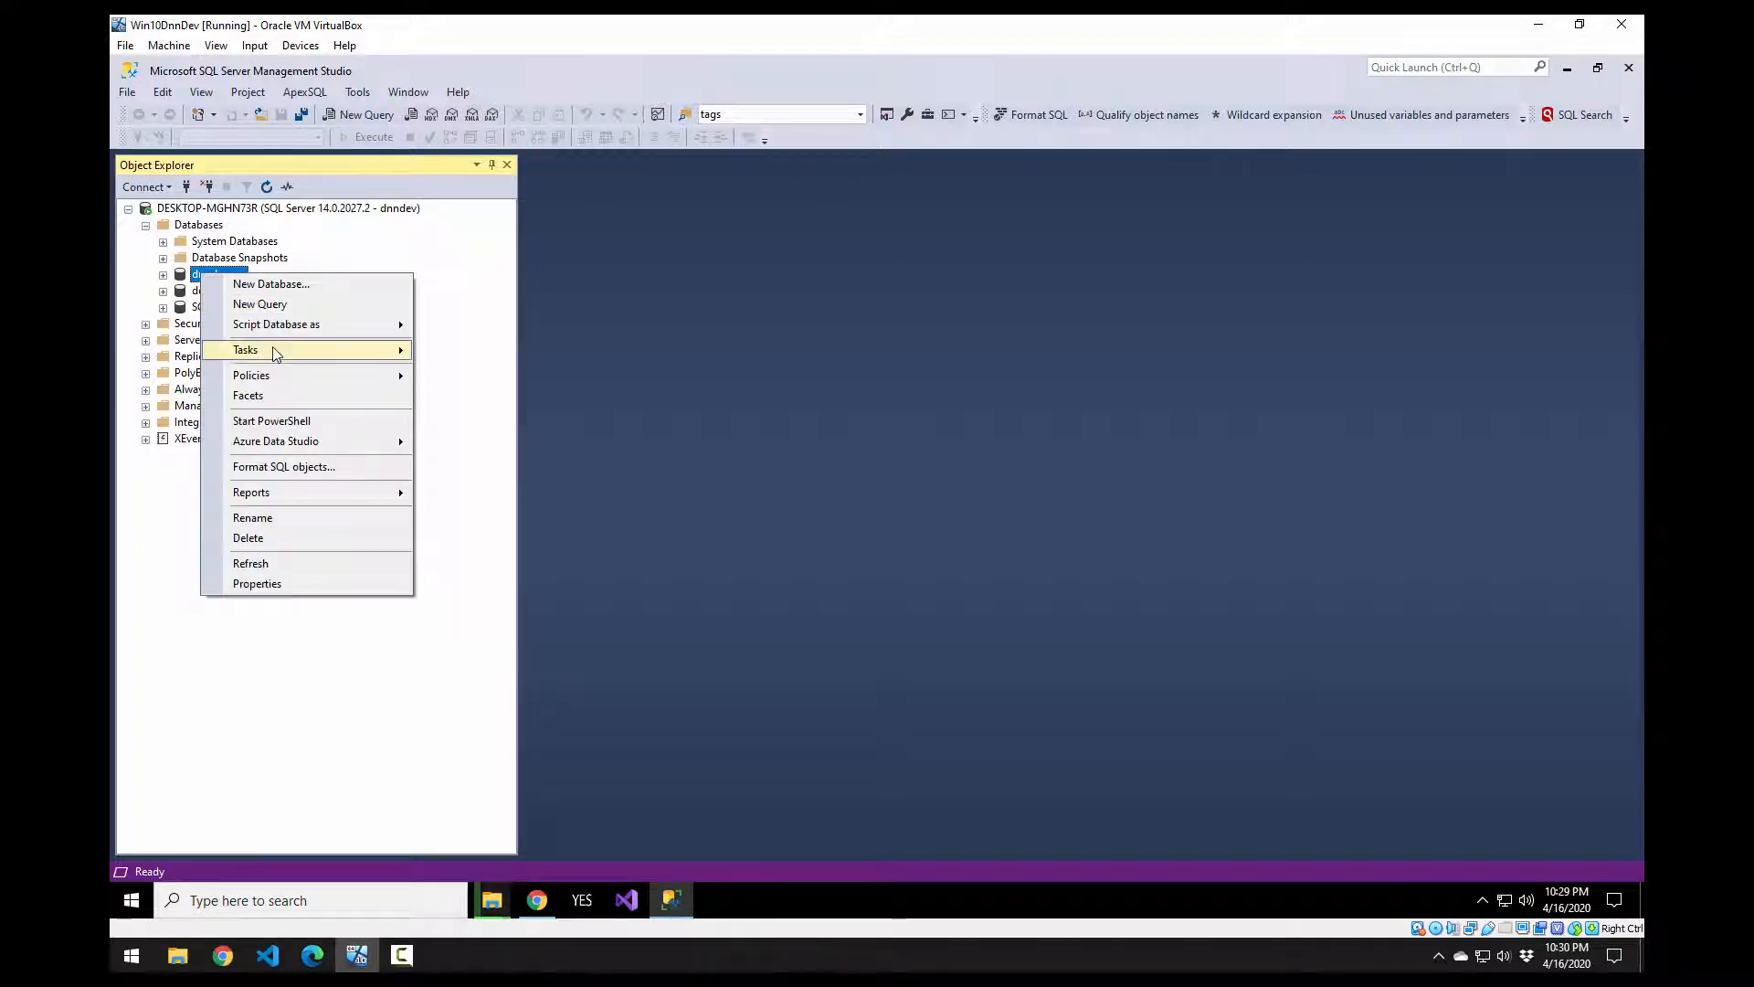
mouse_move(275, 353)
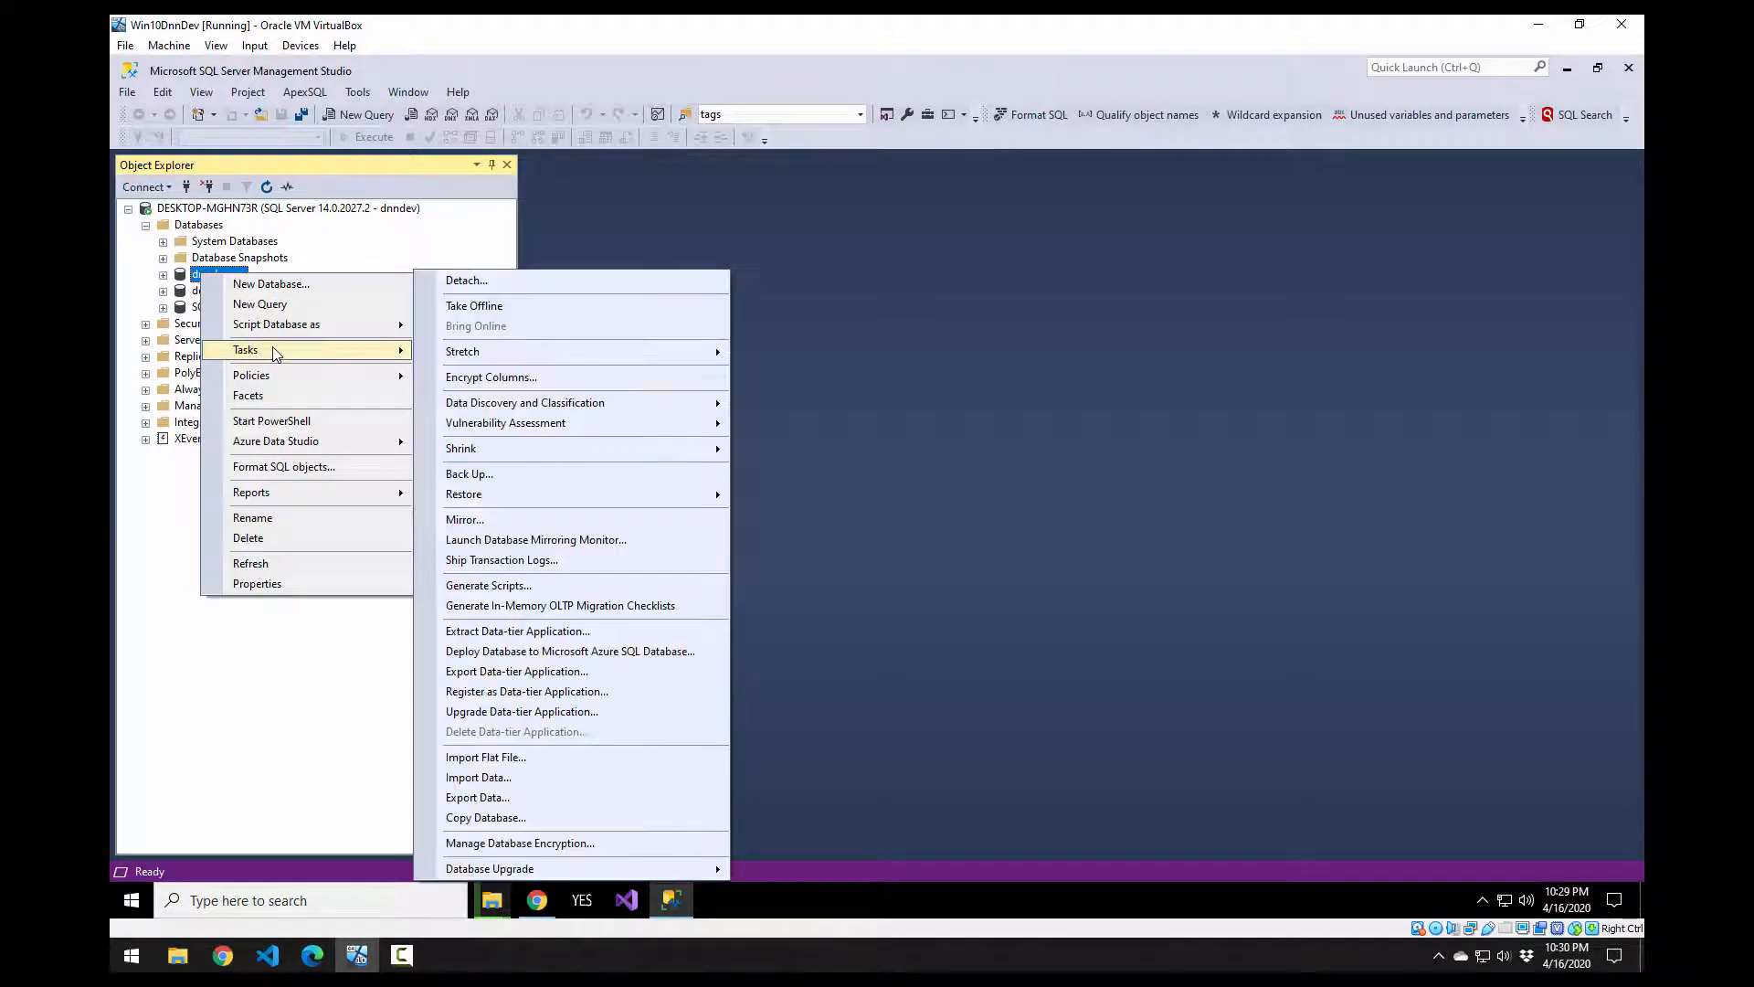
click(491, 473)
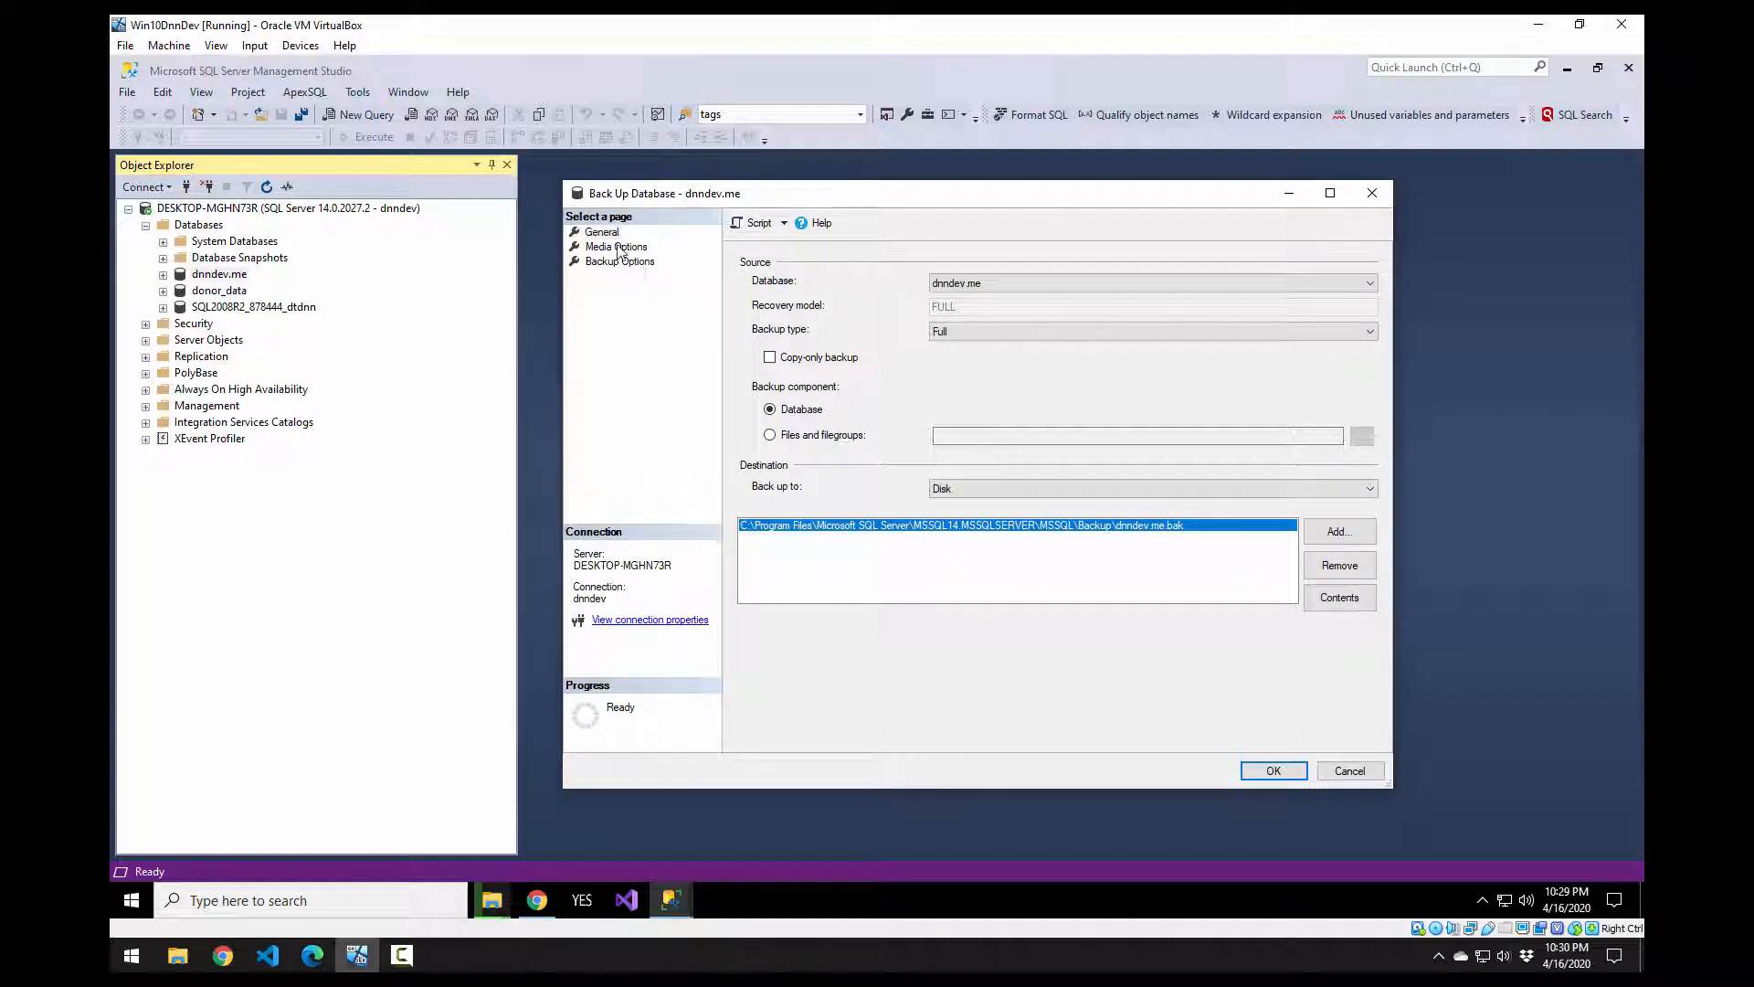
click(617, 247)
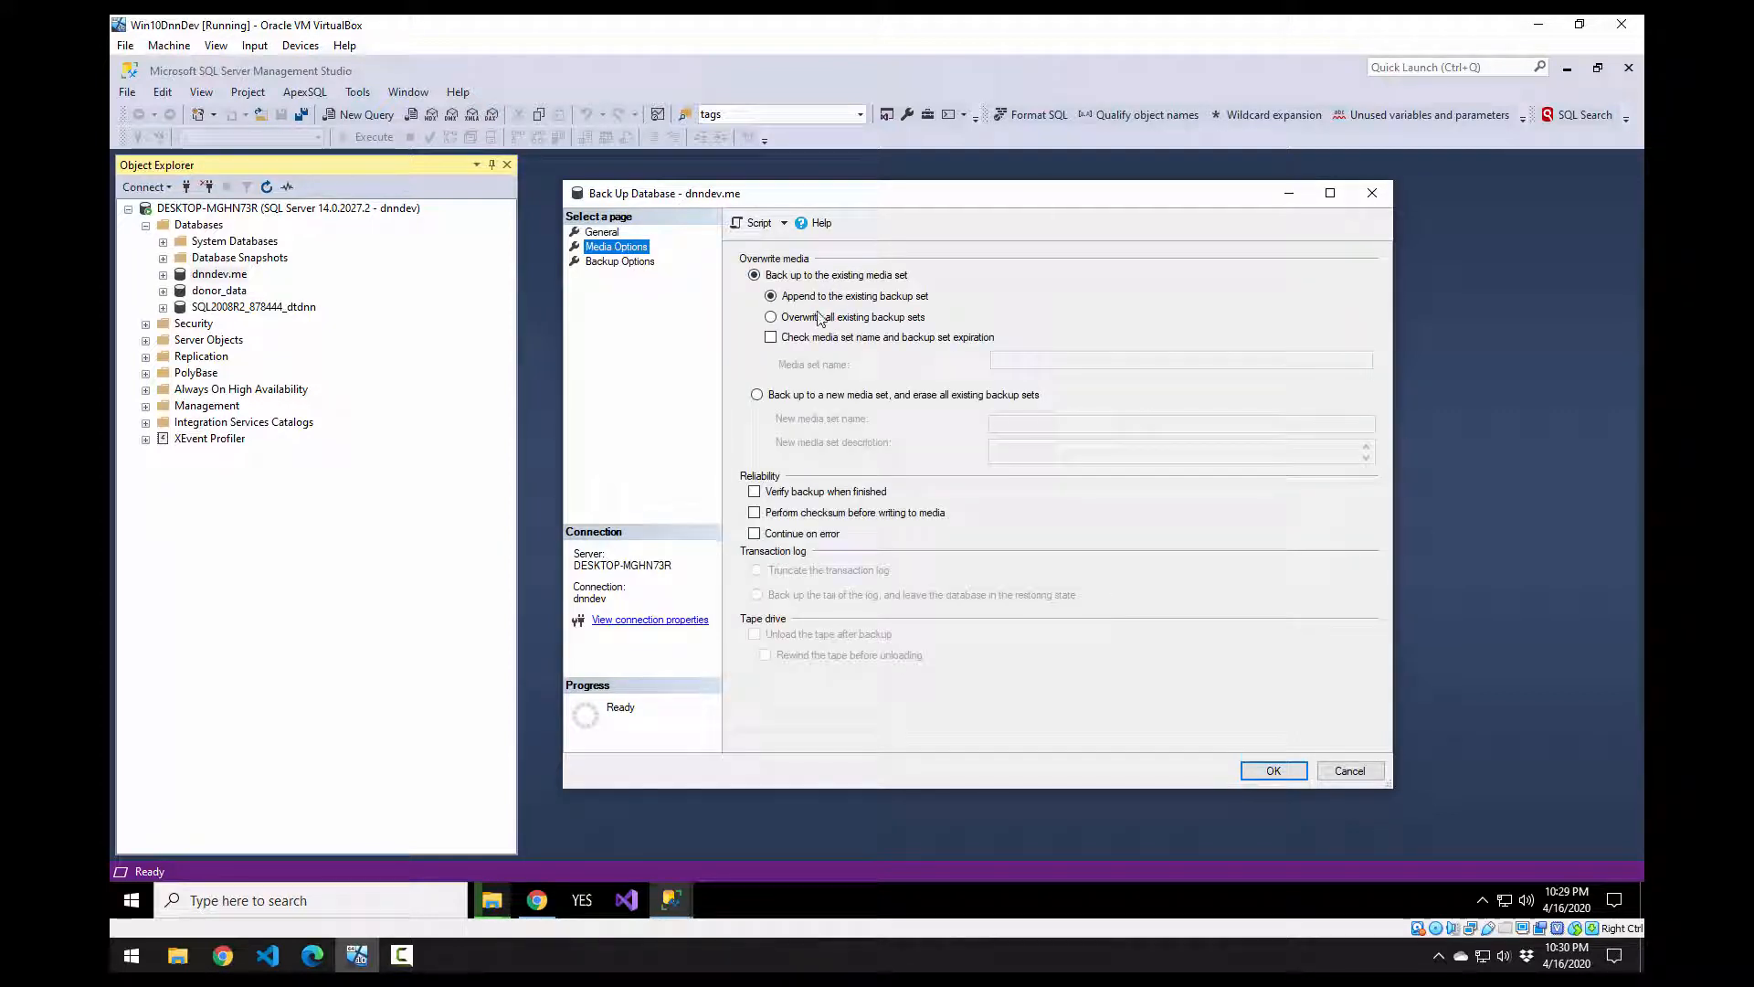
click(602, 232)
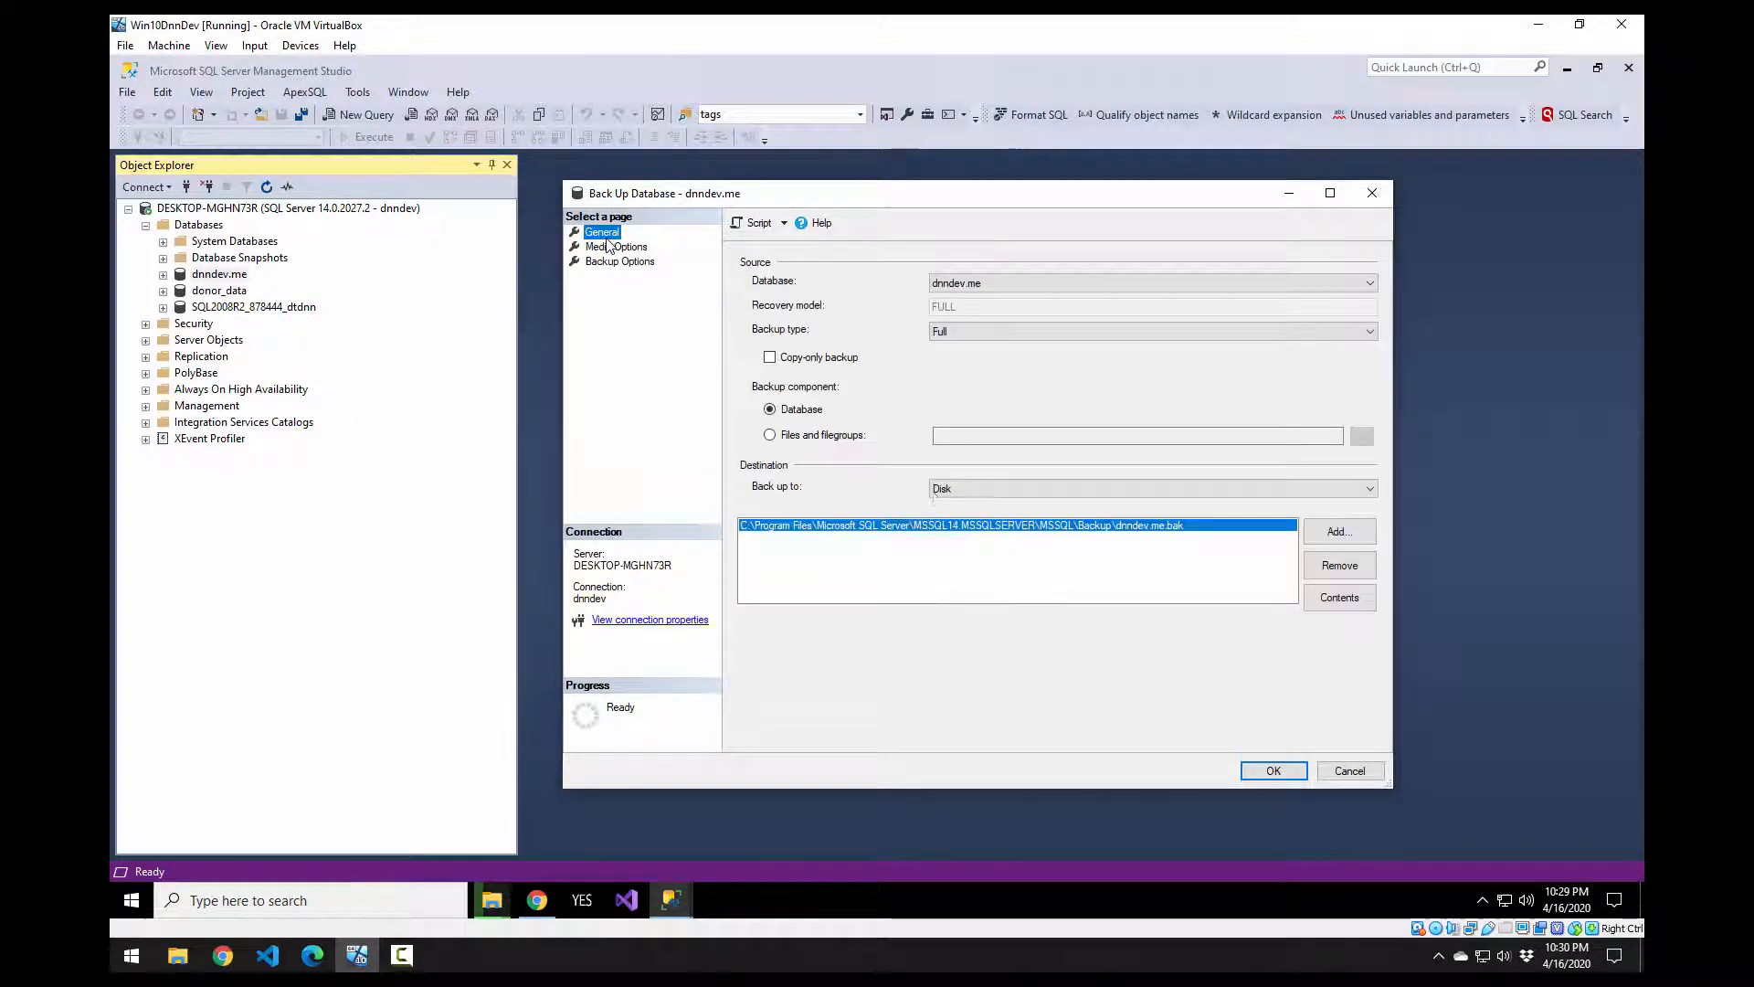
click(1275, 772)
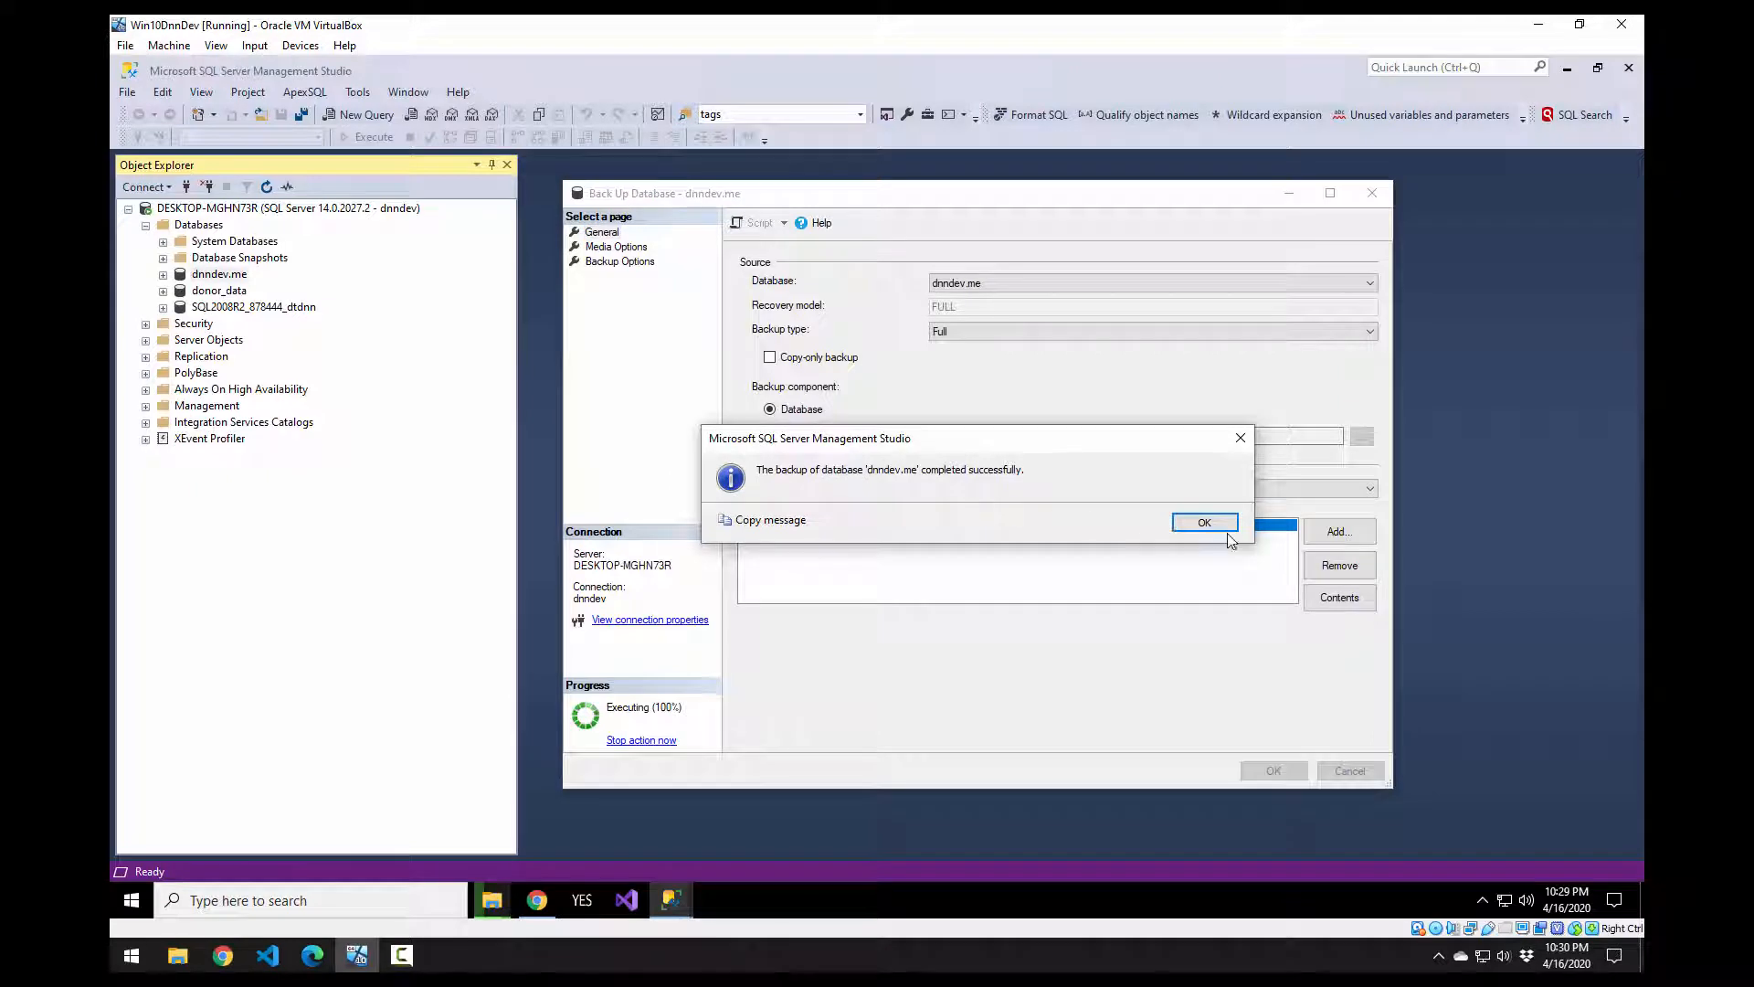
click(1222, 527)
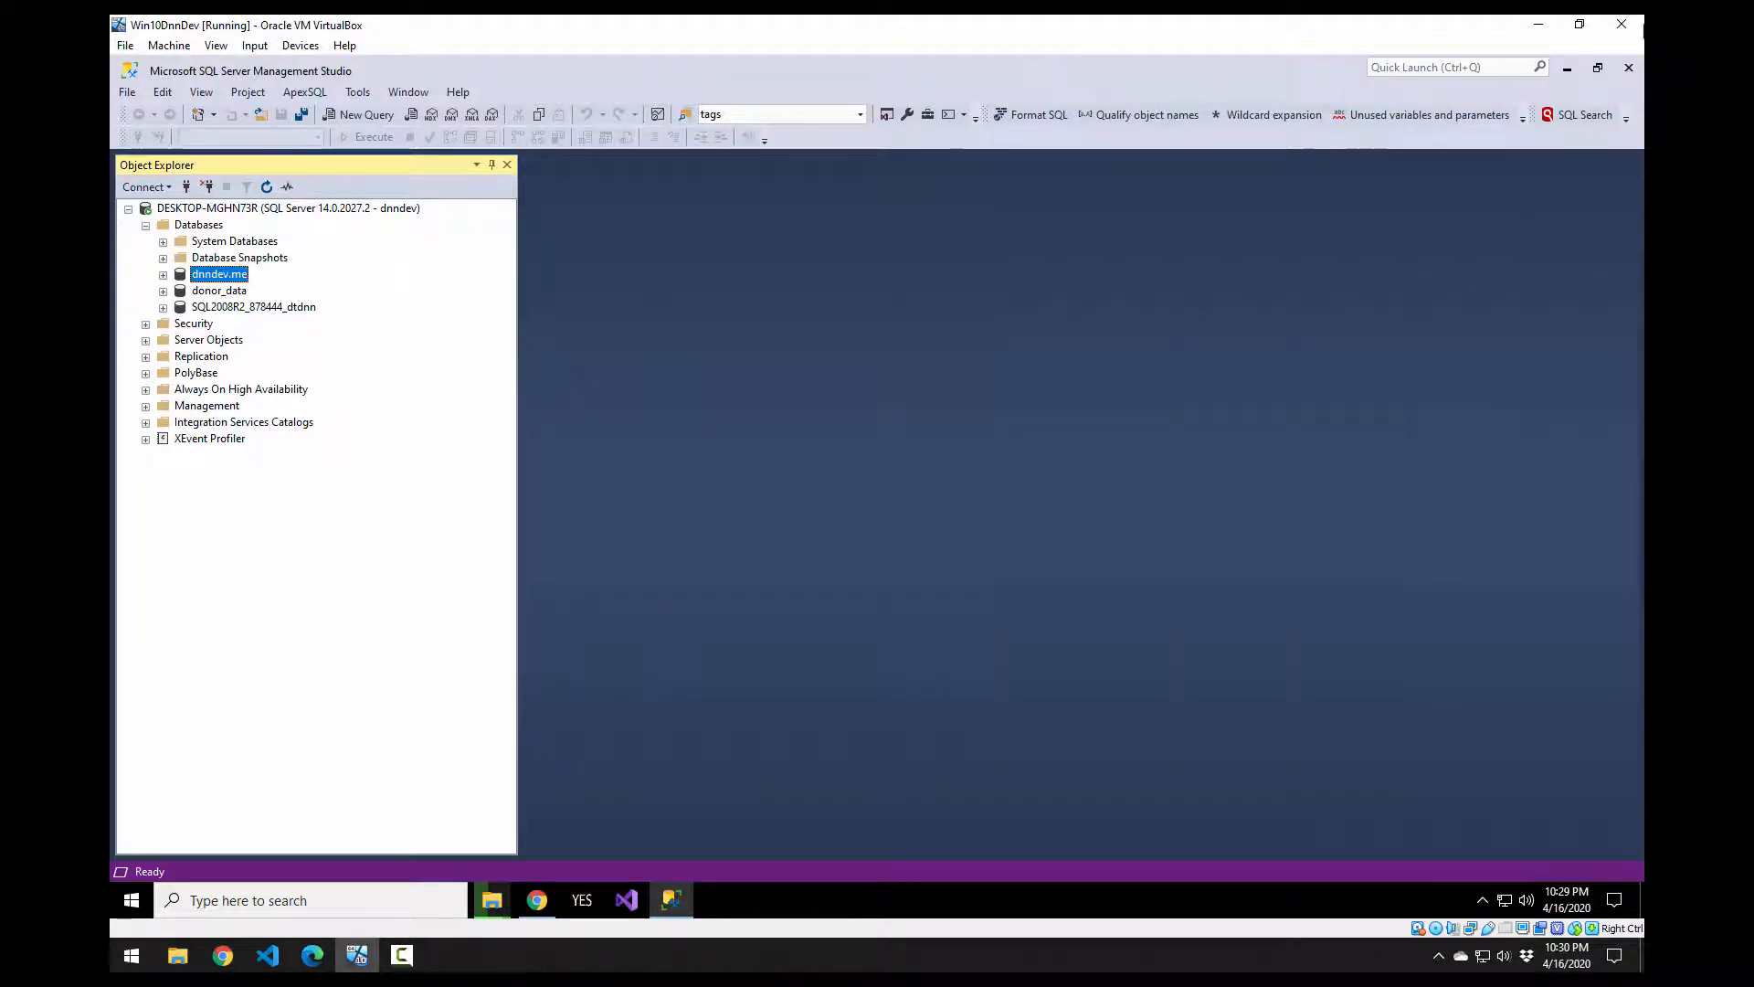
click(1629, 67)
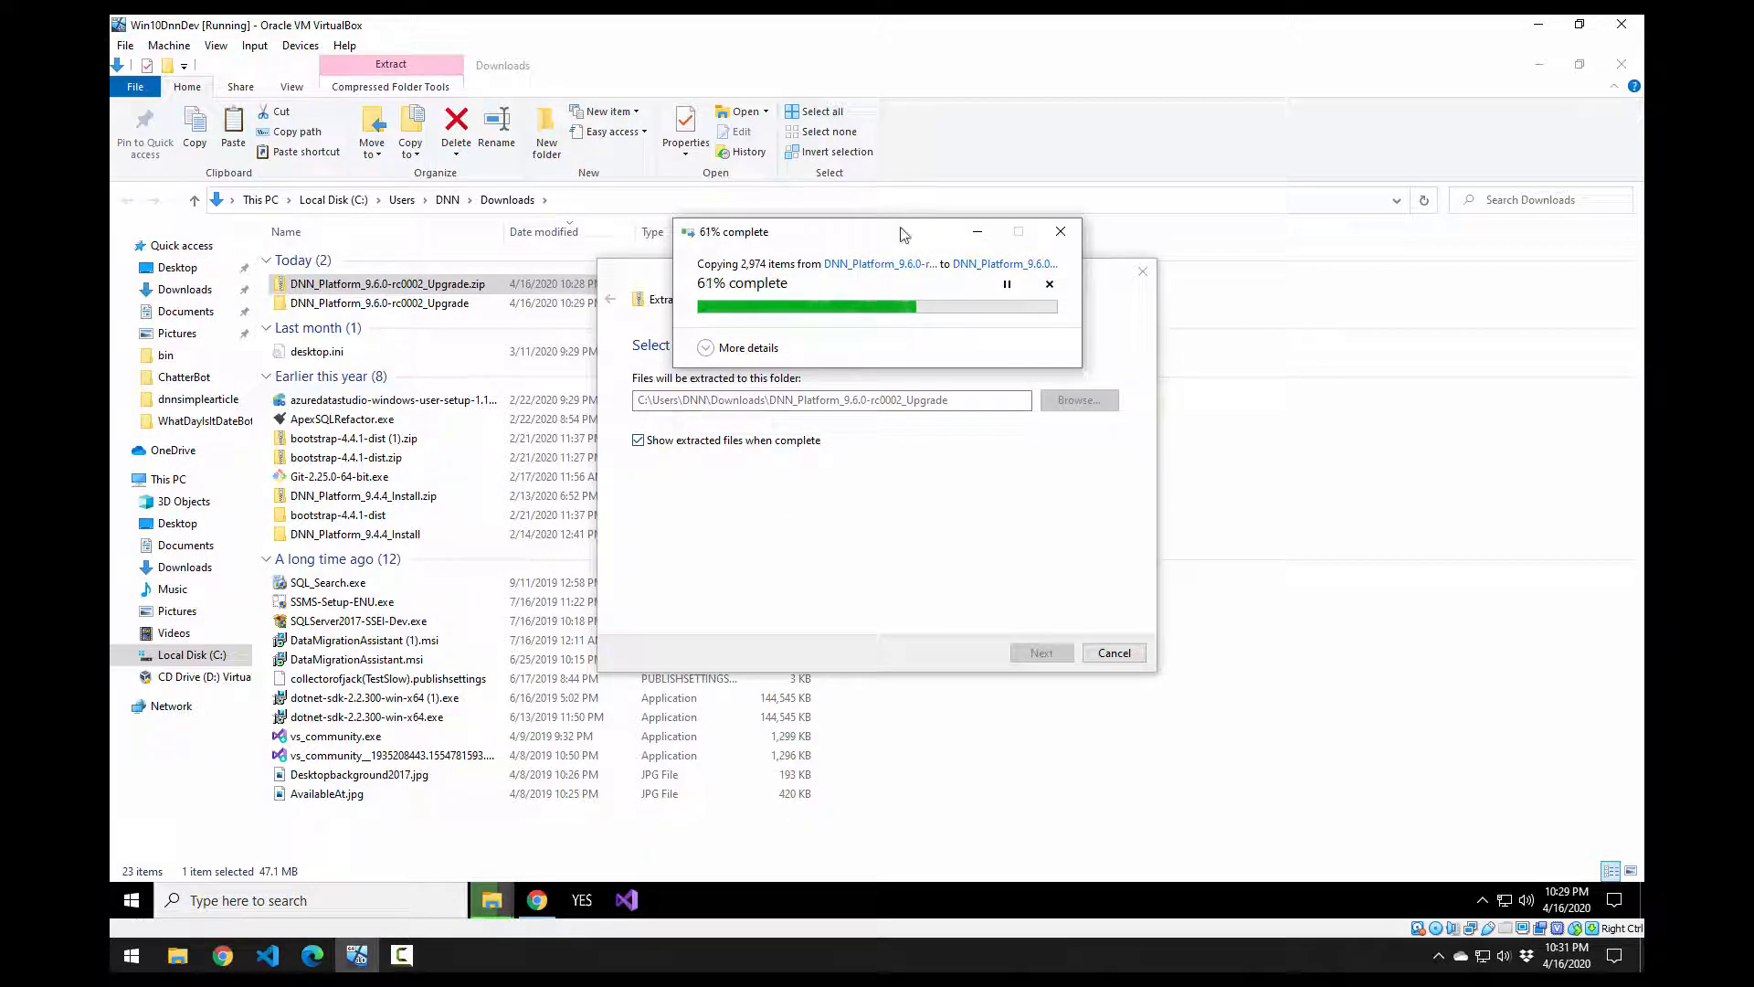
Step: Move the extraction progress window aside while the 2,974 upgrade files extract
drag(902, 234, 1316, 356)
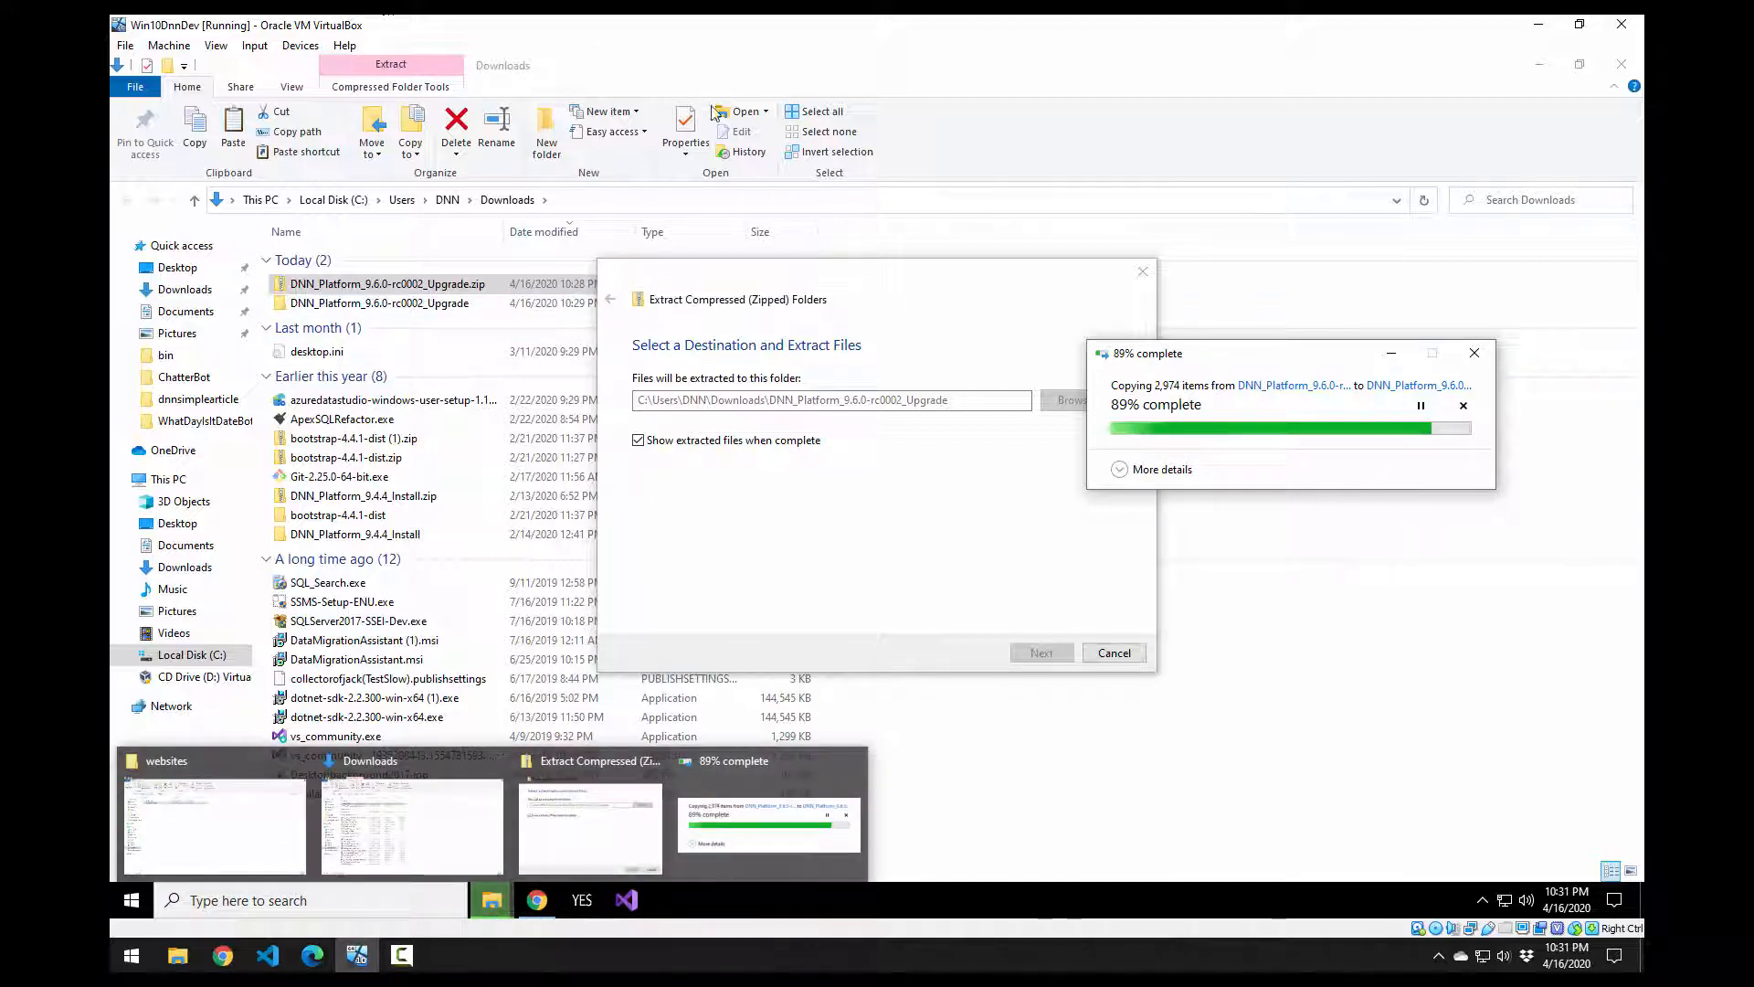
Step: Snap the websites window to the right half and open the dnndev.me site folder
double_click(973, 67)
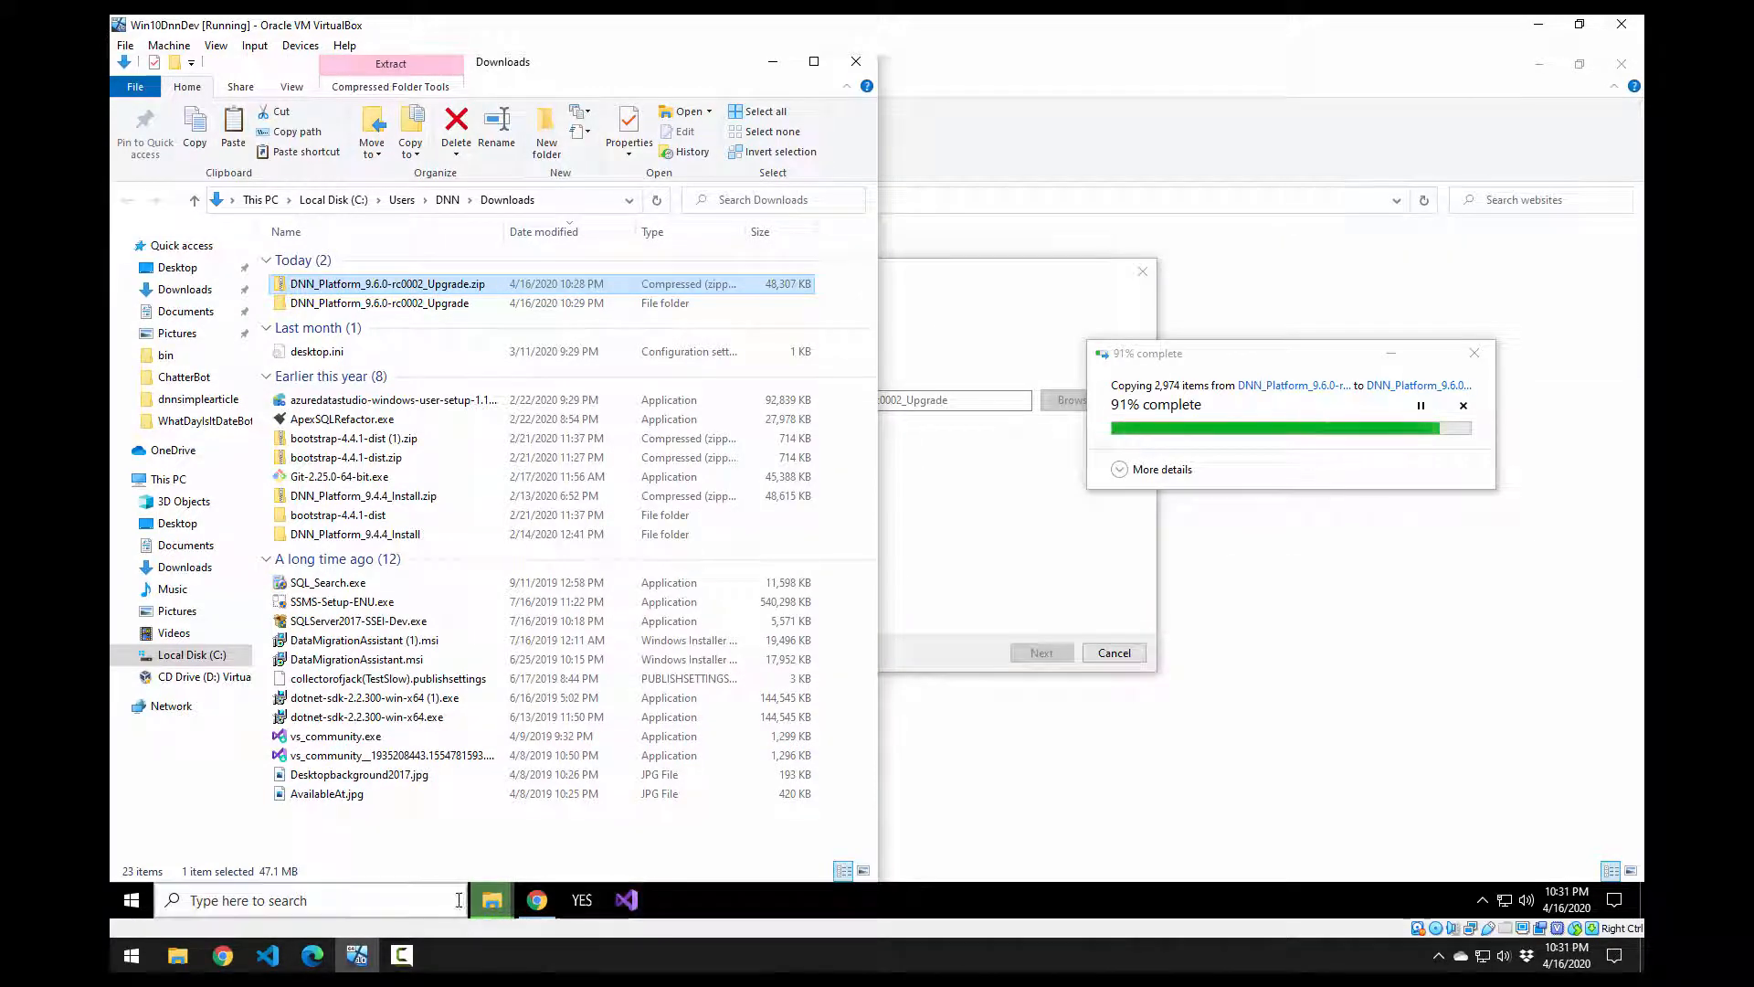
mouse_move(480, 903)
click(311, 802)
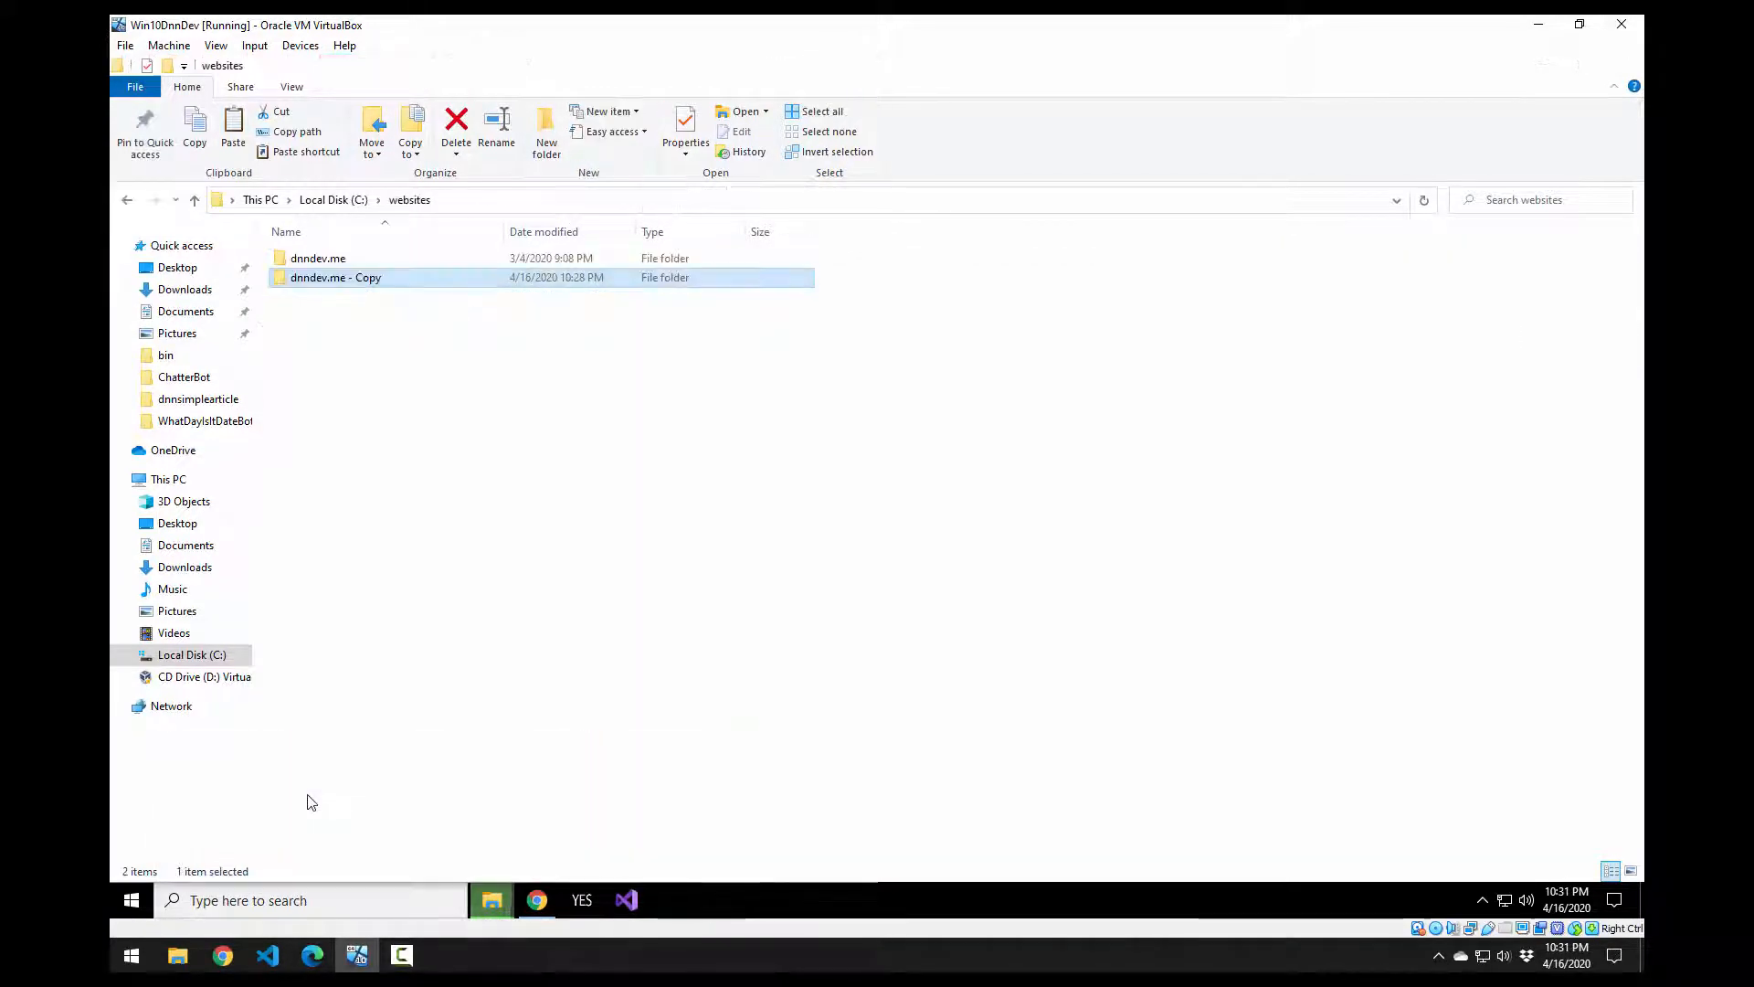
key(super+Right)
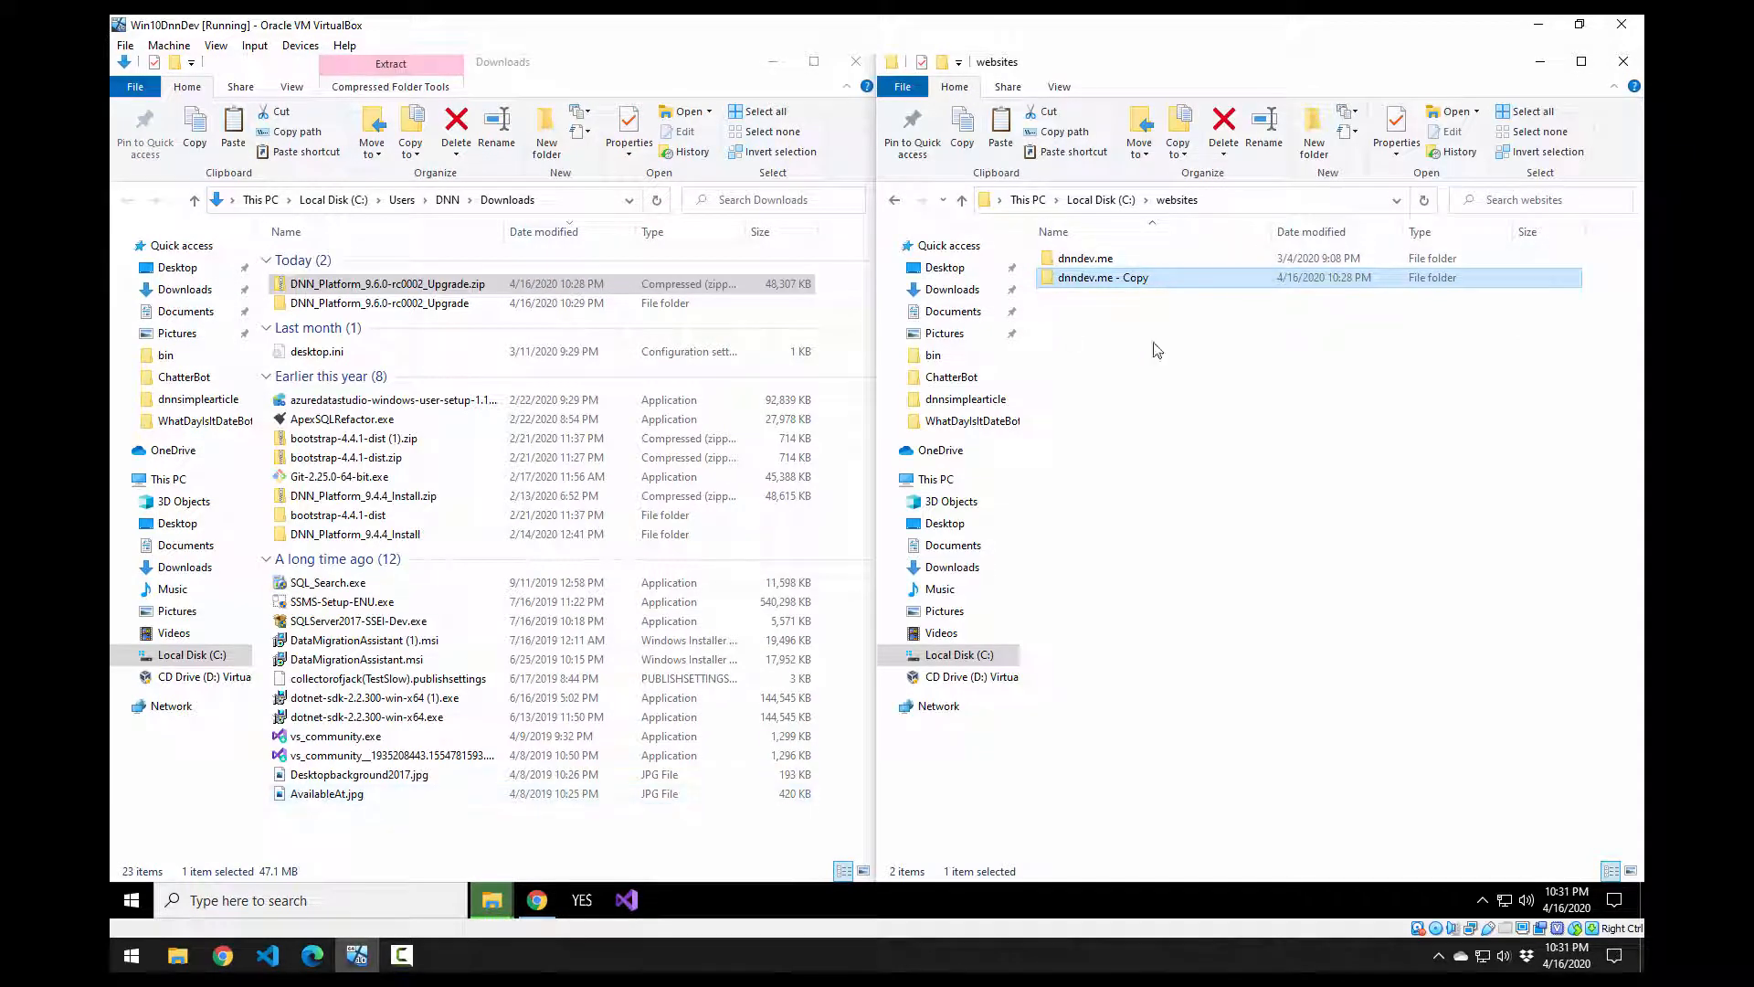
double_click(1221, 258)
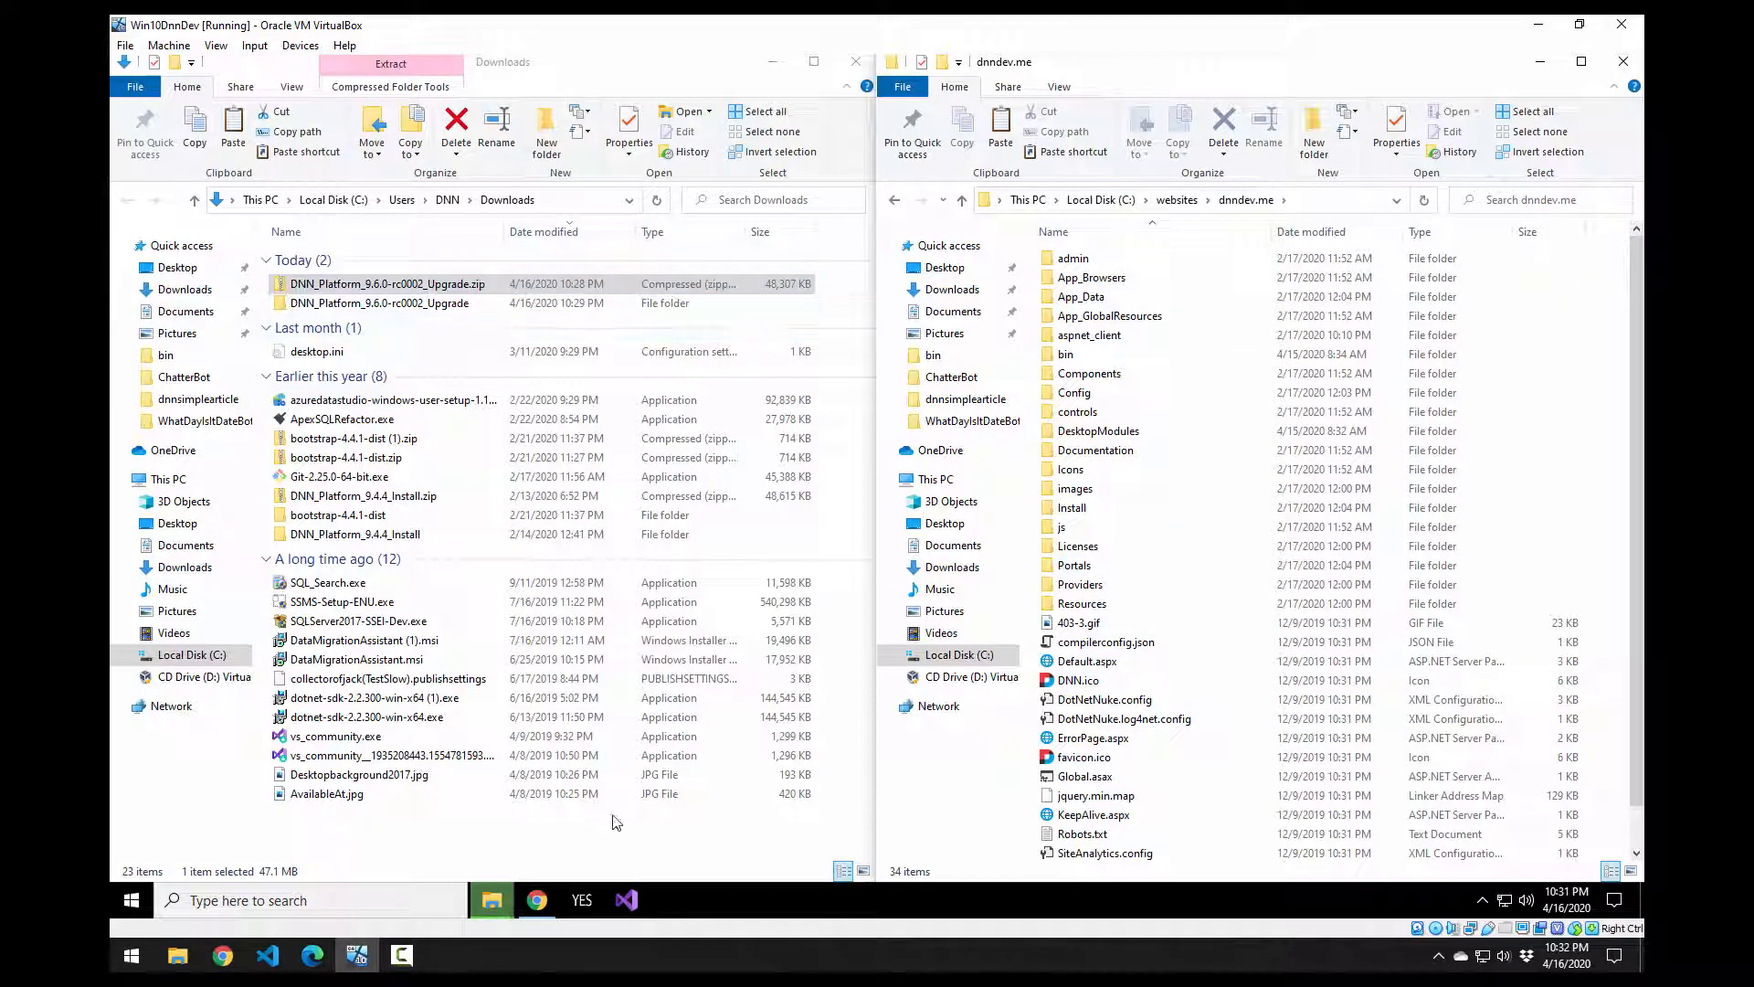
Step: Snap the extracted upgrade folder to the left half and copy all 26 of its items
mouse_move(487, 909)
click(691, 808)
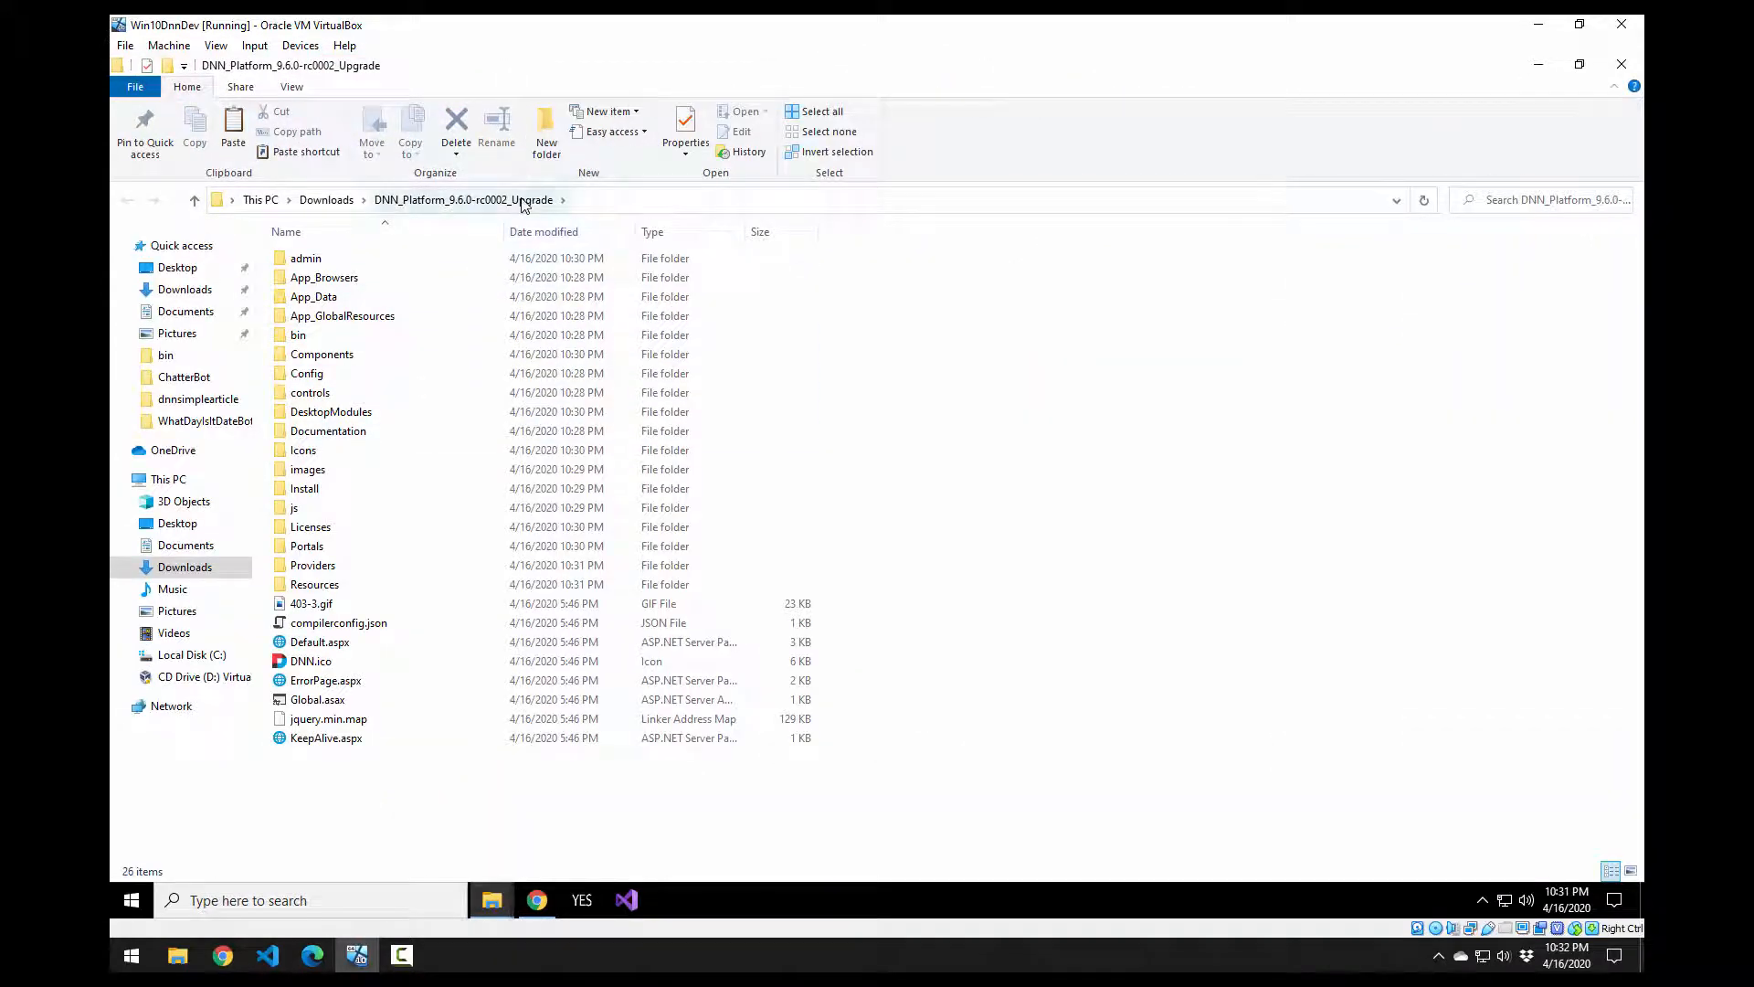
key(super+Left)
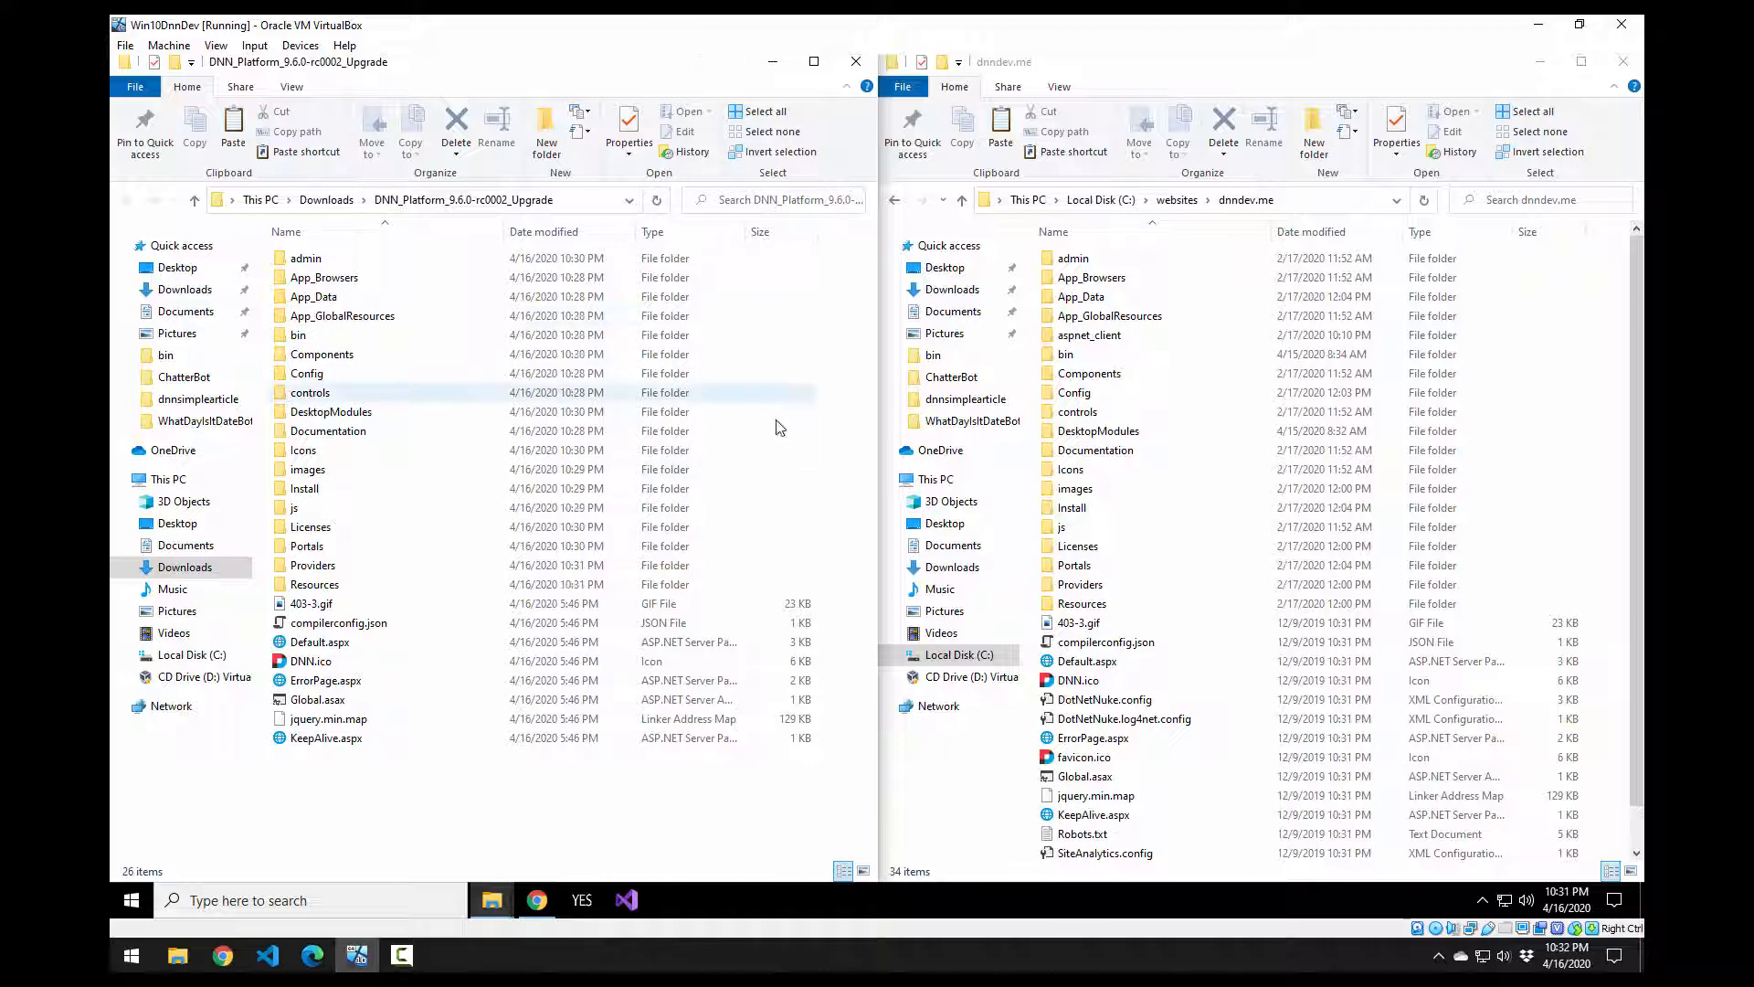
click(797, 383)
key(ctrl+a)
key(ctrl+c)
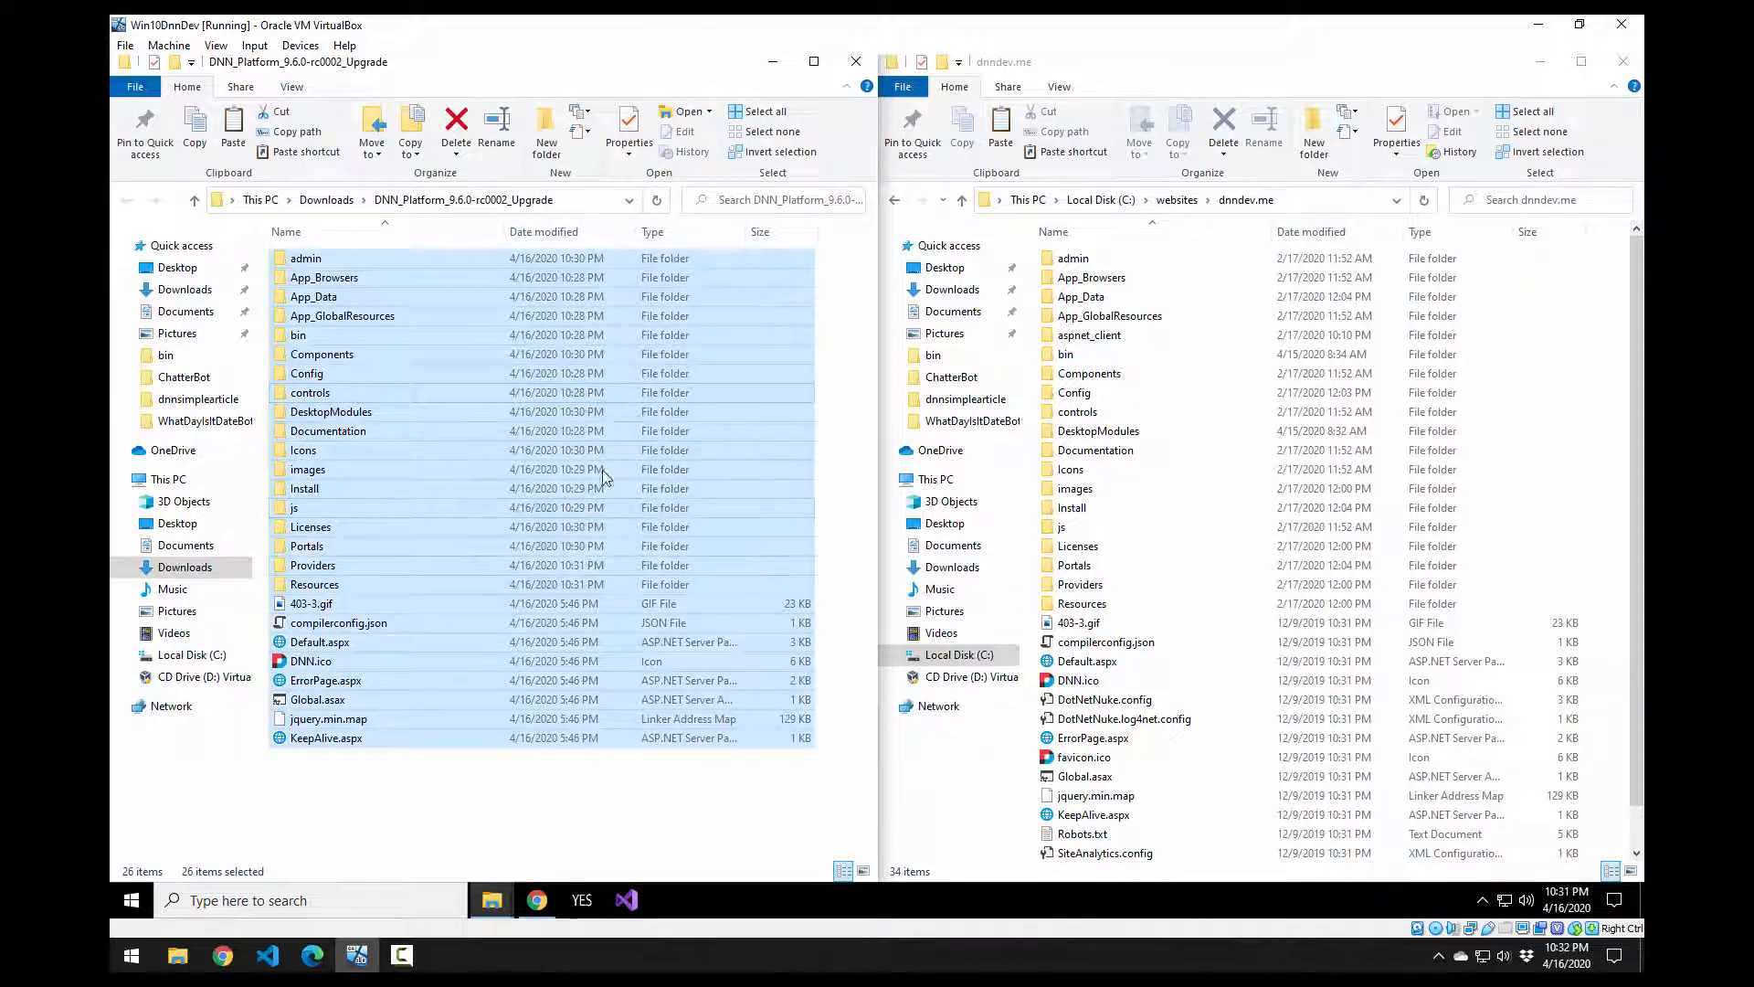
click(677, 788)
key(ctrl+a)
click(678, 789)
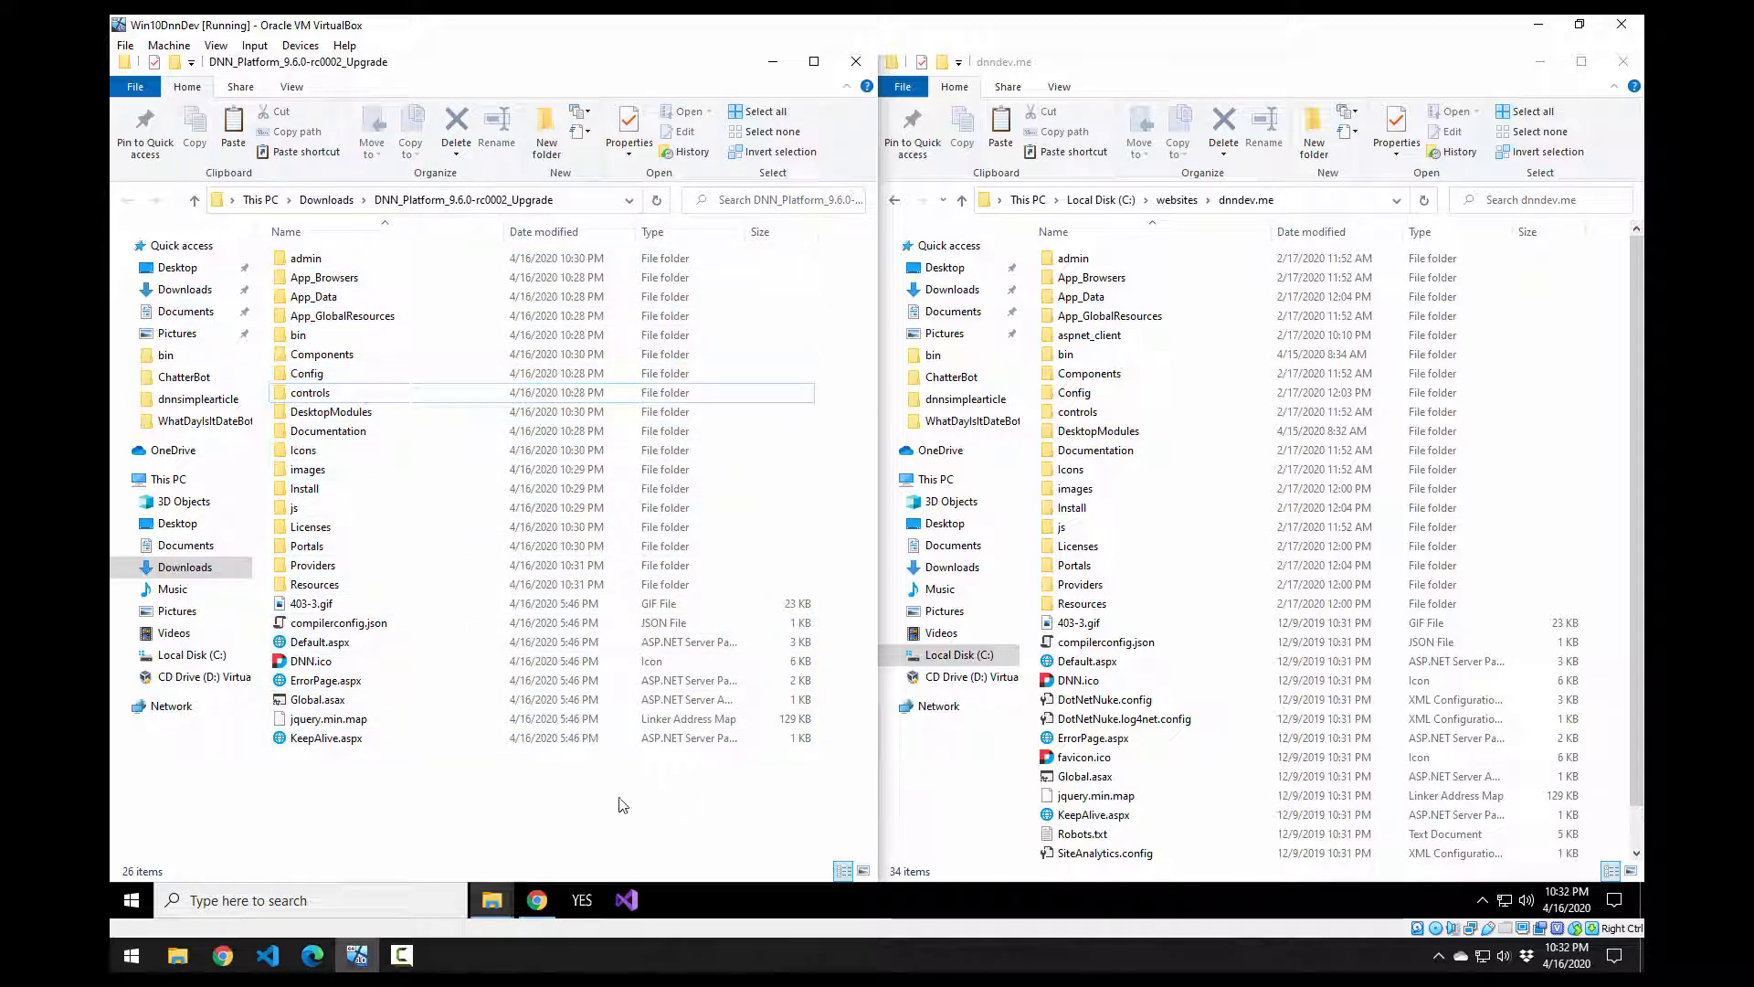
key(ctrl+a)
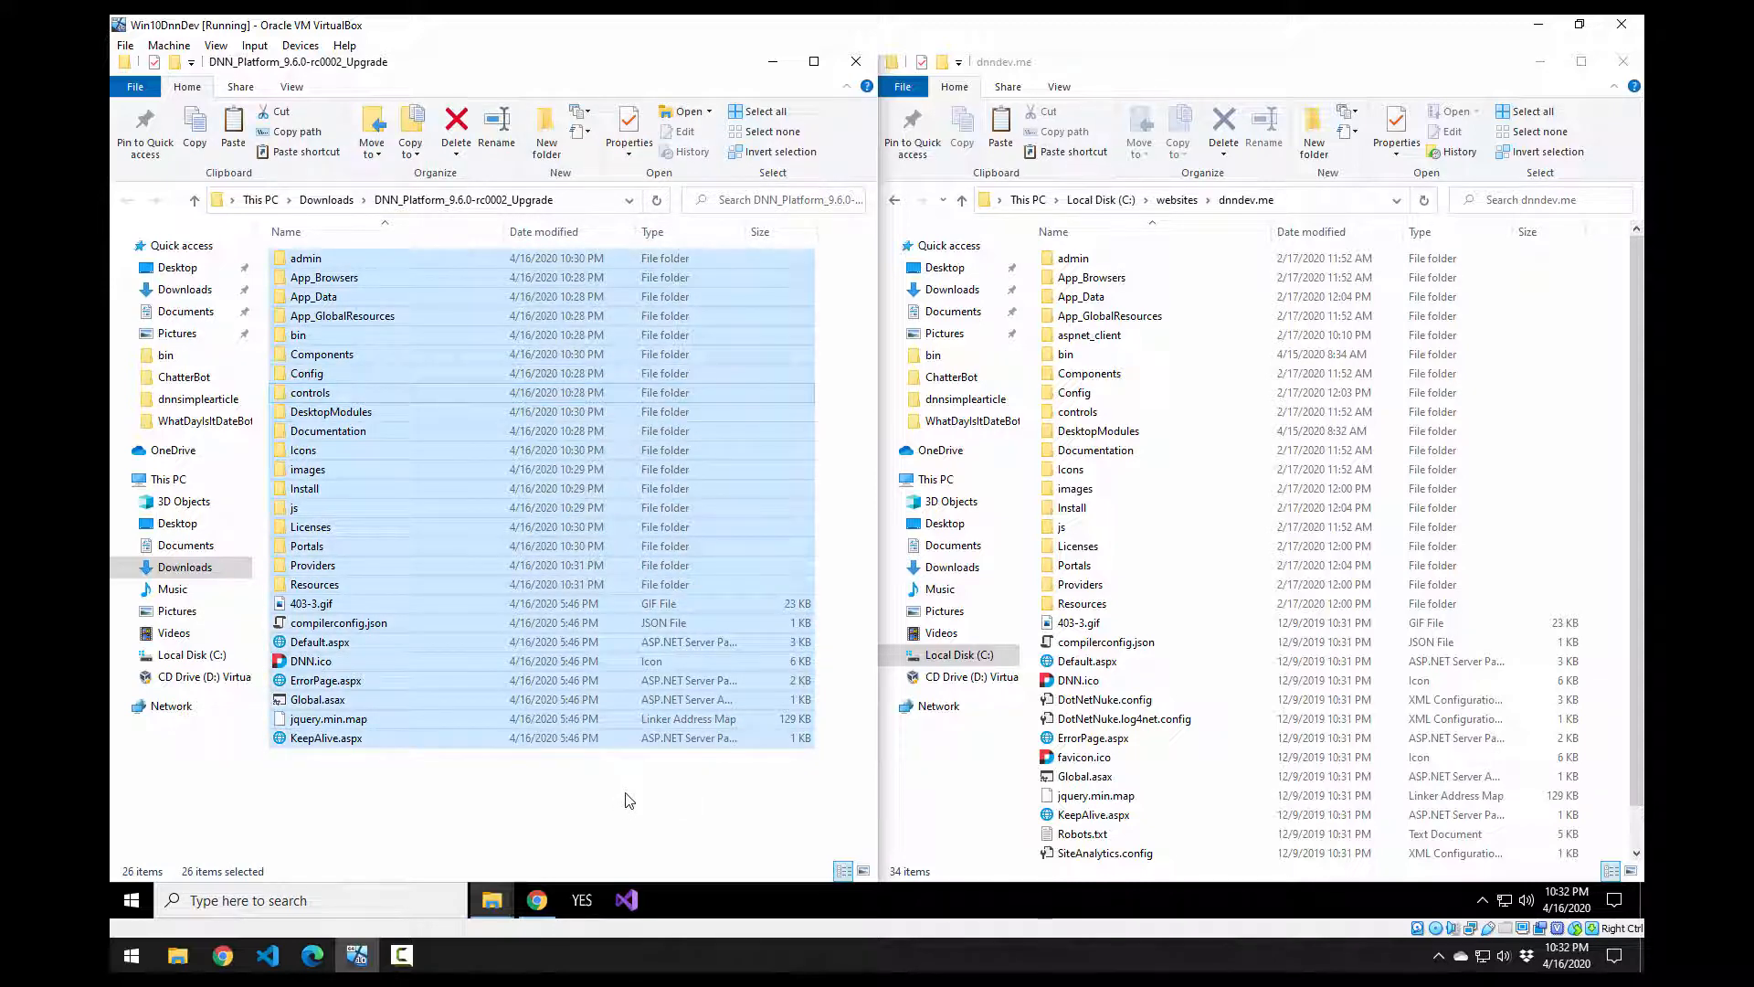
Step: Paste the 2,974 upgrade items into dnndev.me with copy details expanded, reaching the 2571-file conflict prompt
click(1532, 385)
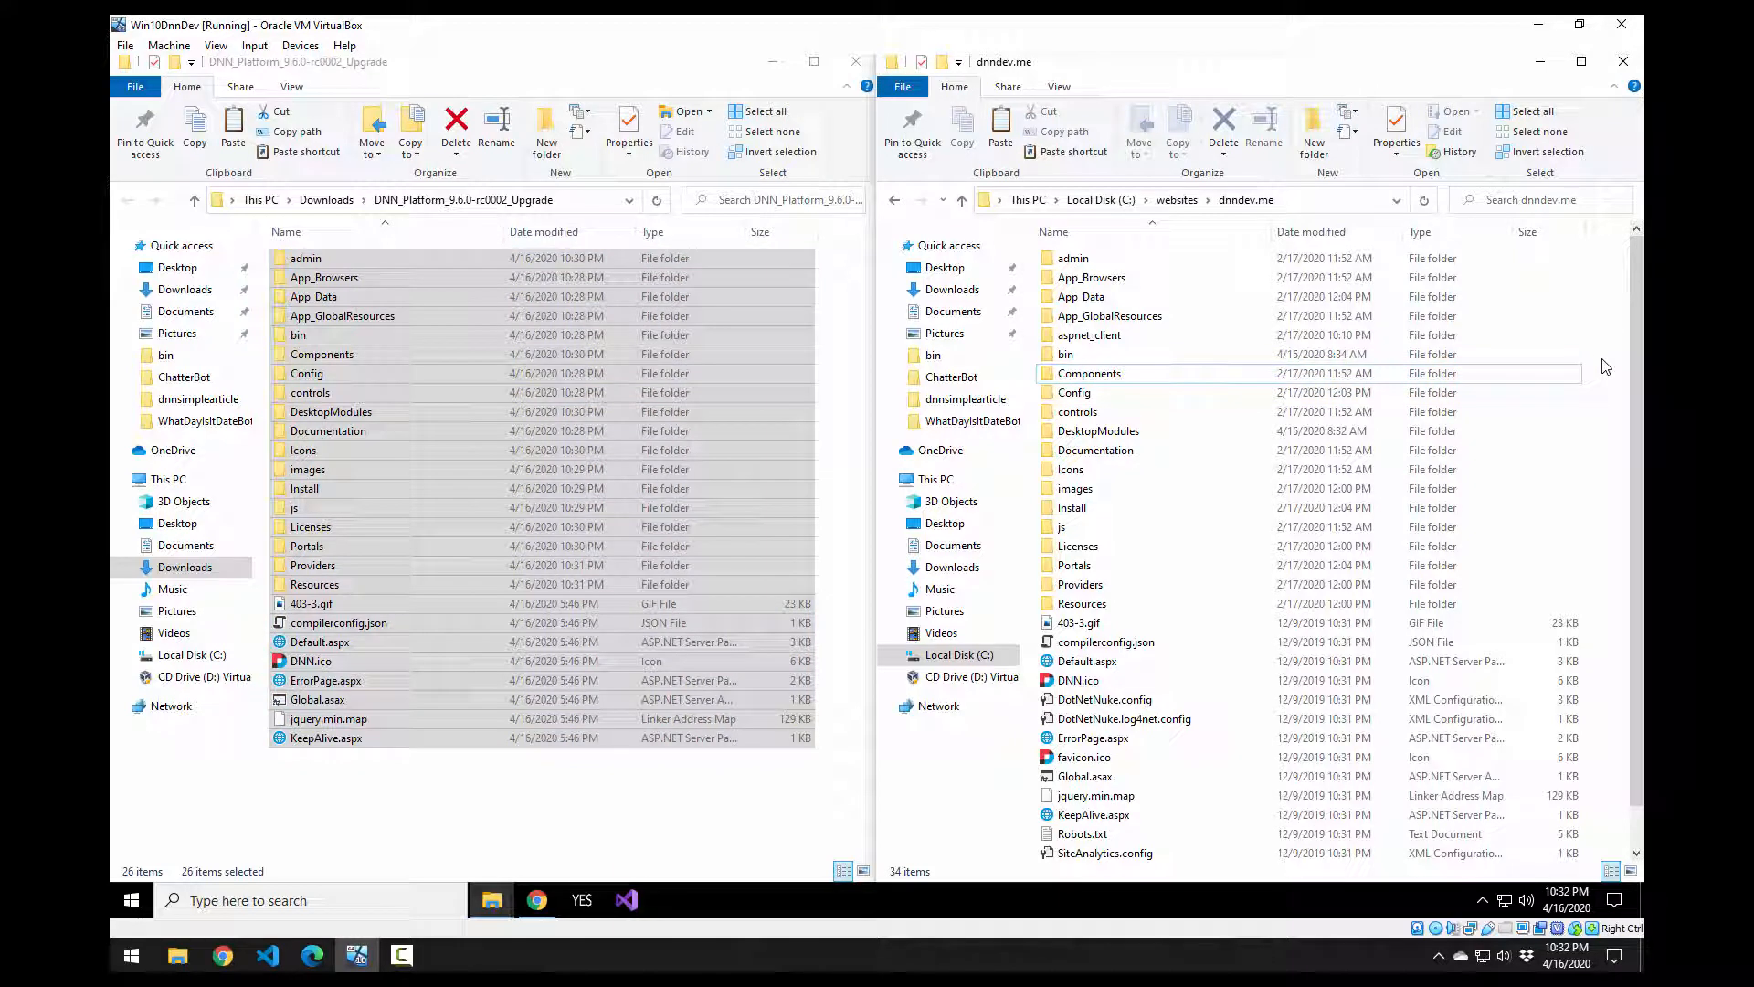
key(ctrl+v)
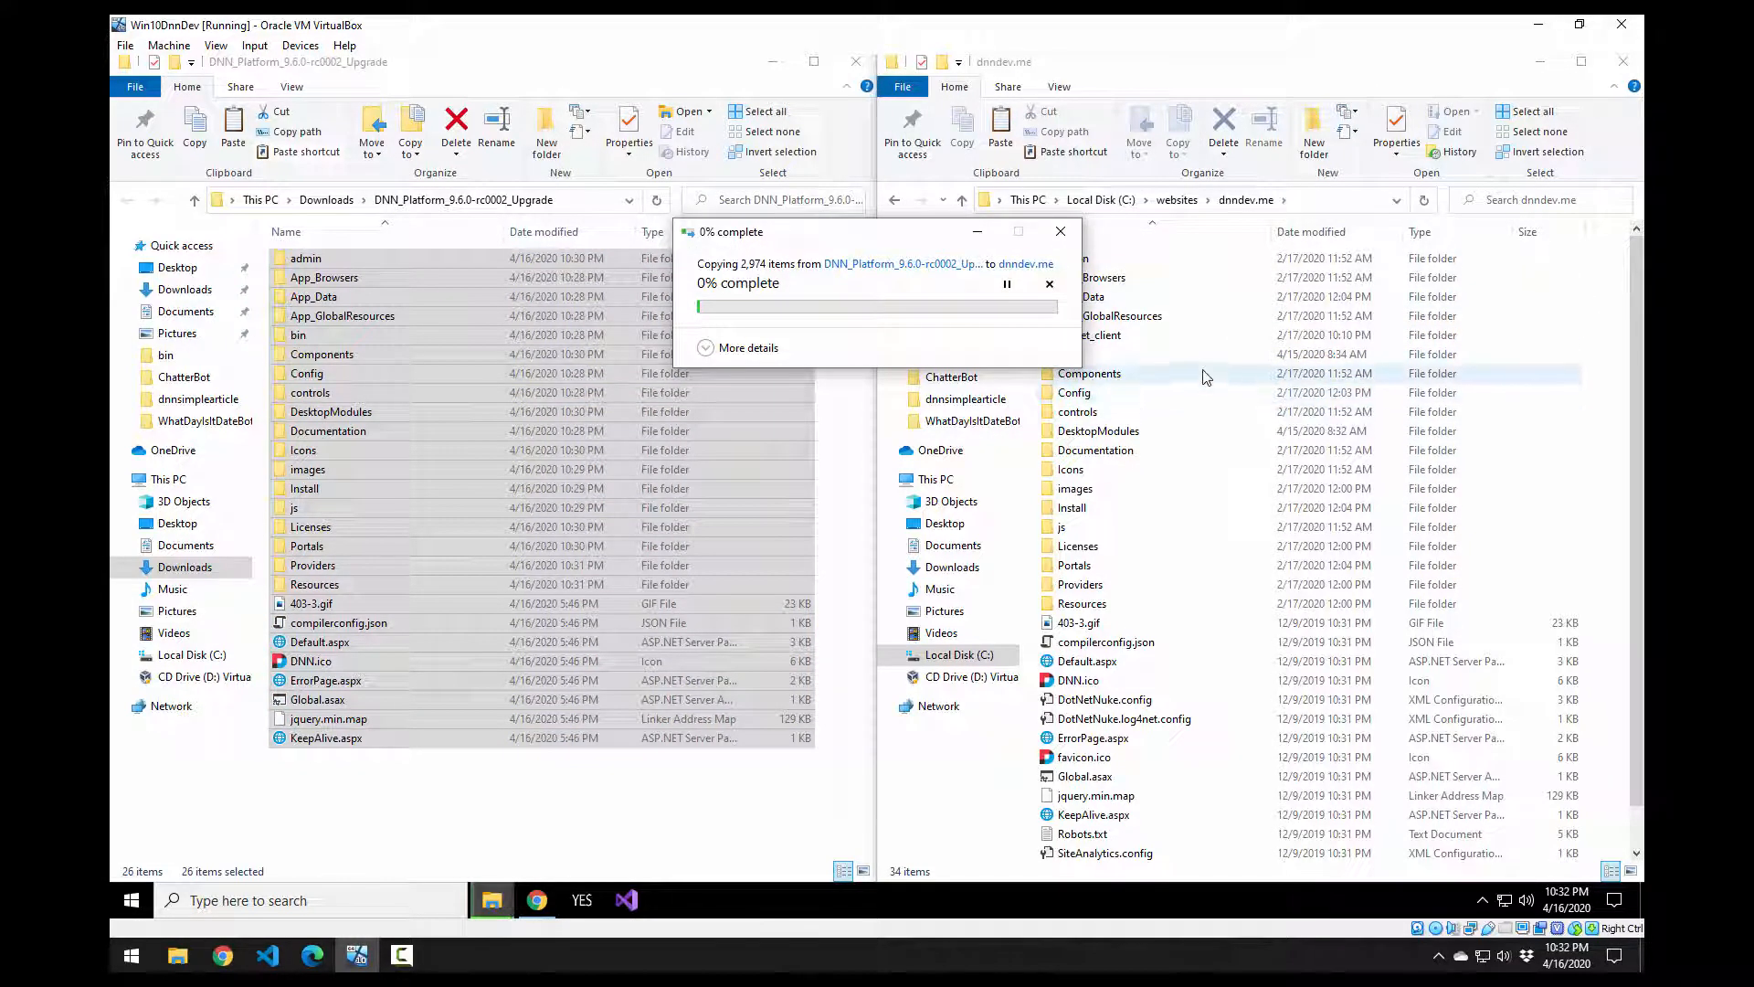
click(704, 348)
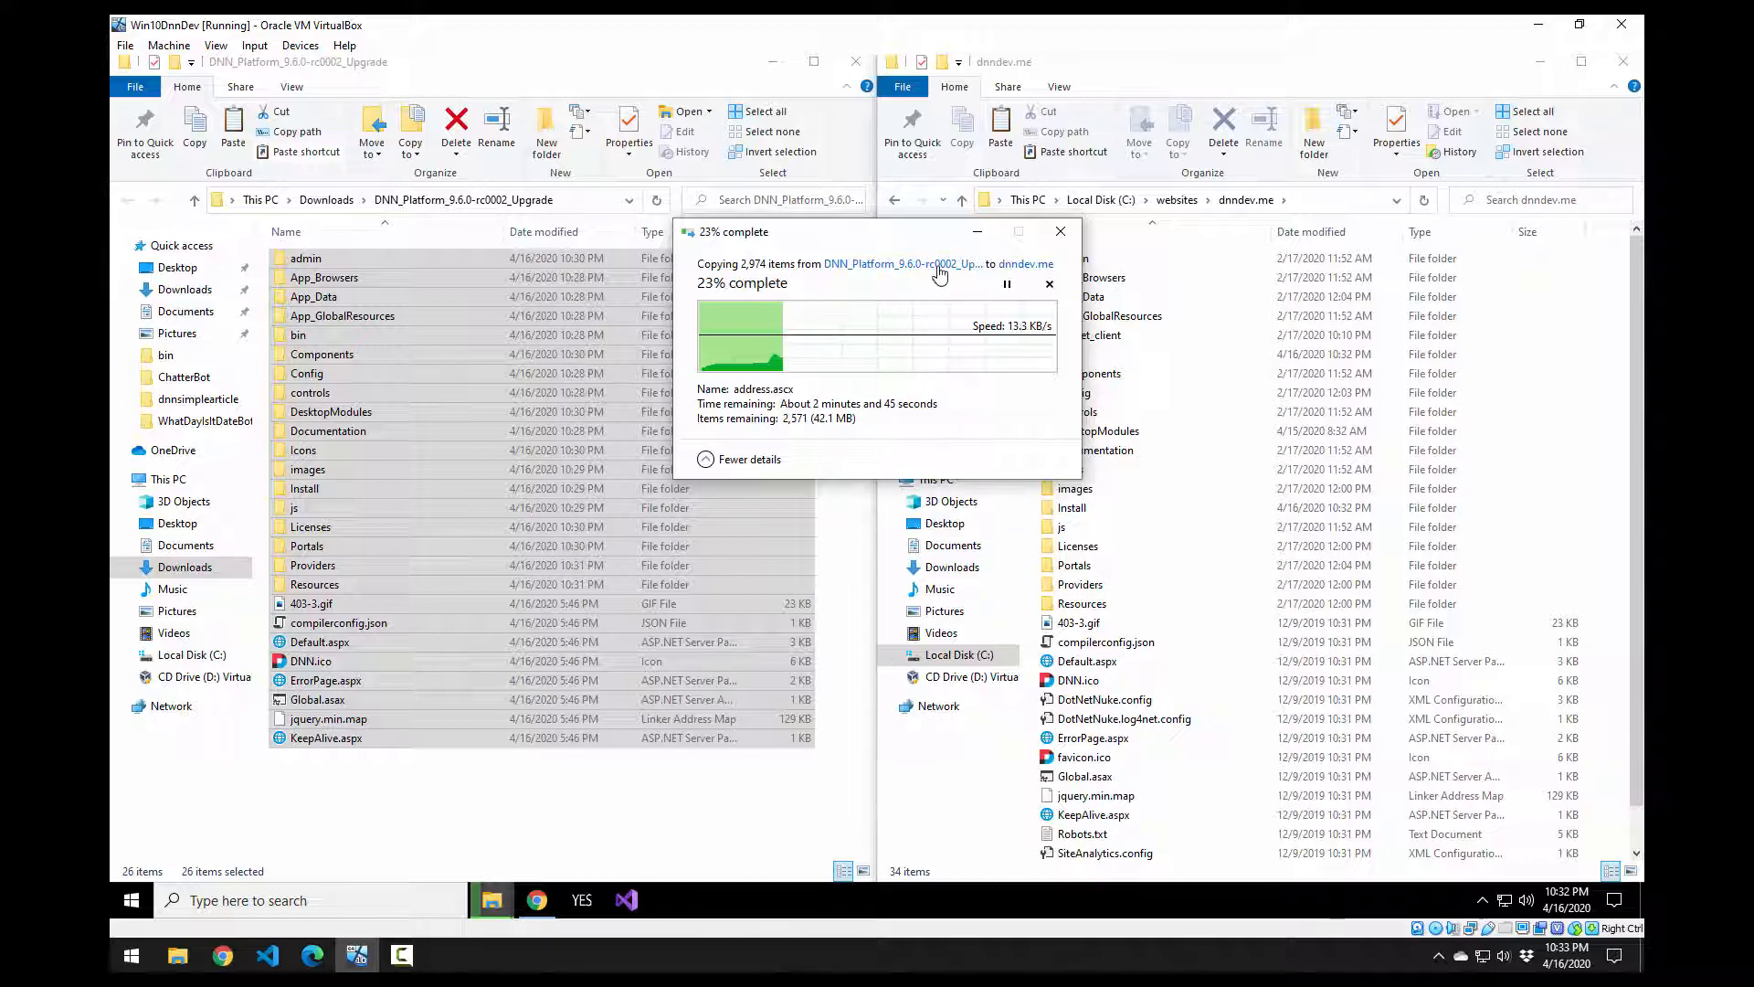
drag(918, 236, 940, 329)
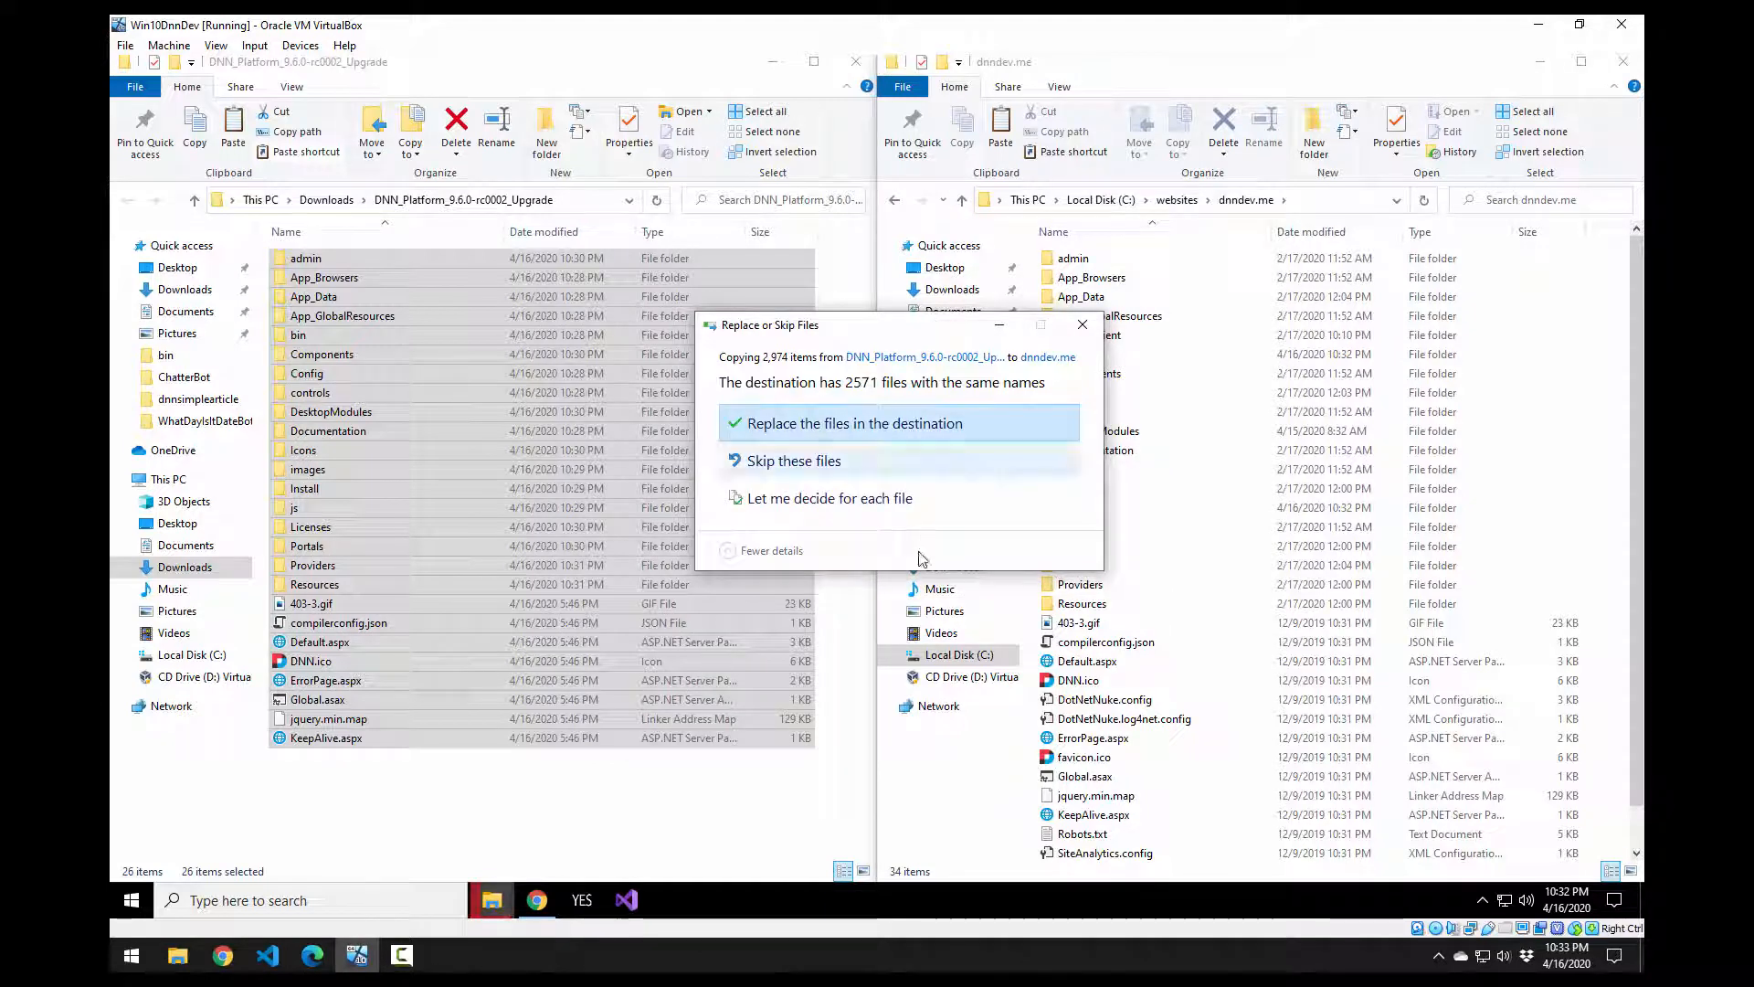
Step: Replace the existing dnndev.me files with the upgrade versions, then undock the window after copying
click(852, 429)
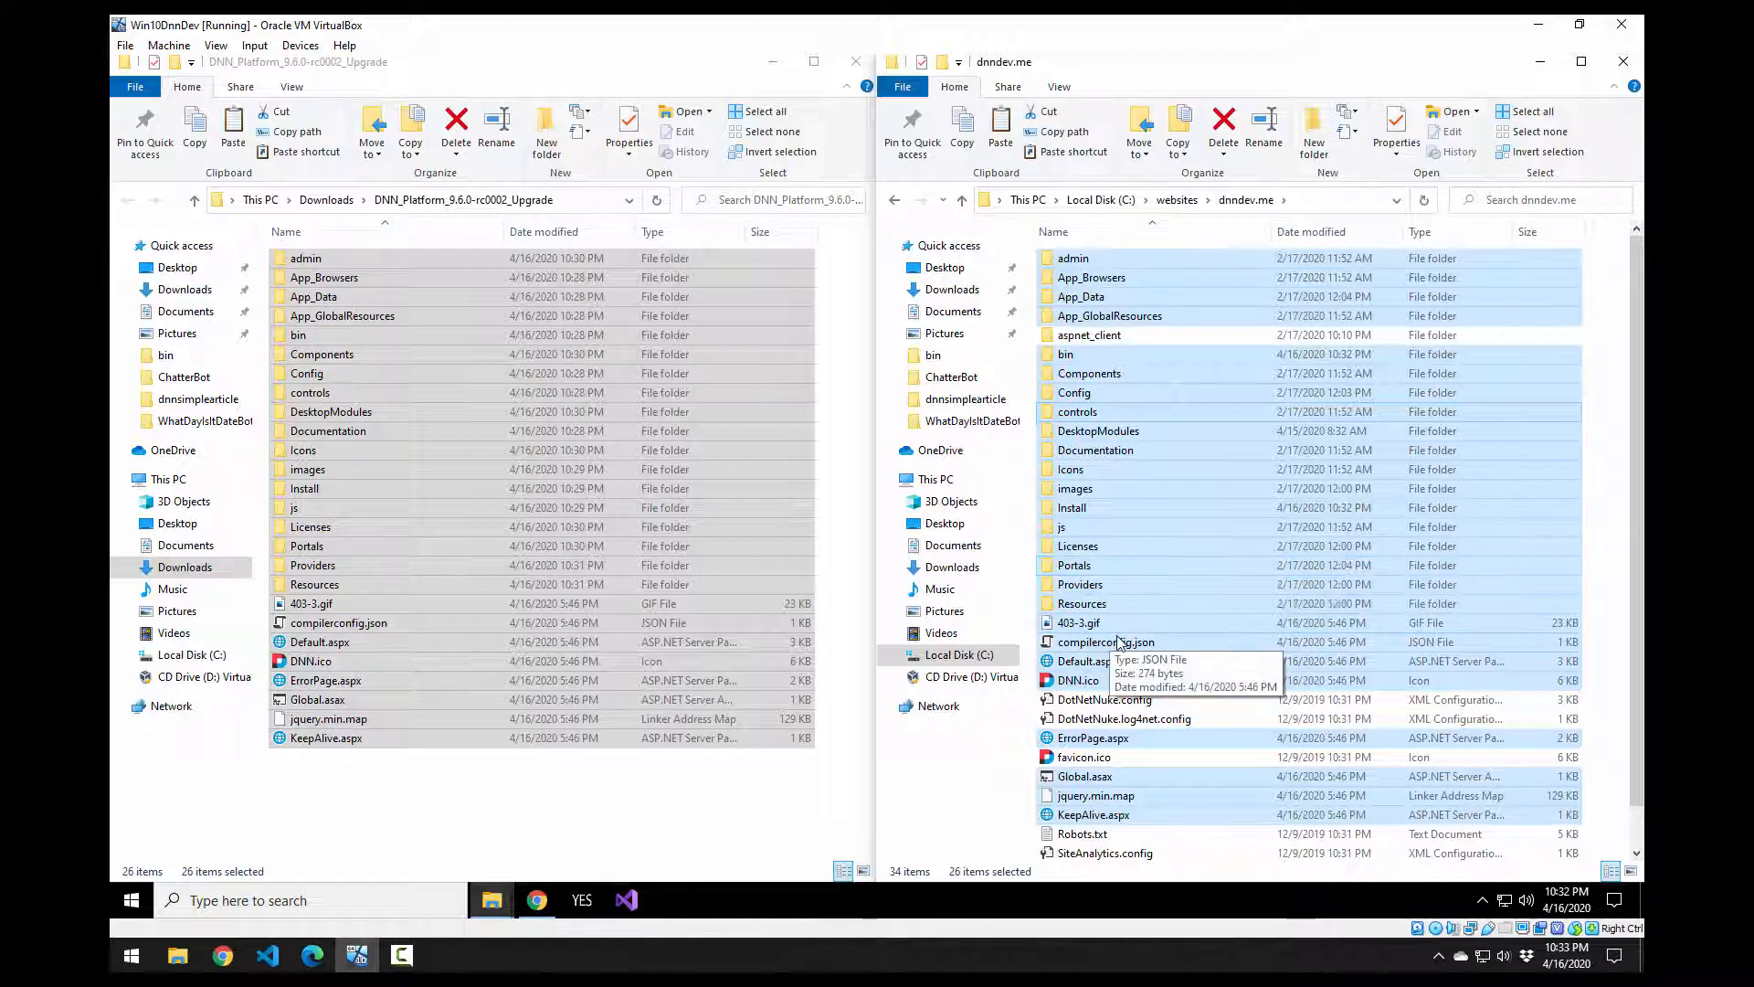
scroll(1119, 644, down, 1)
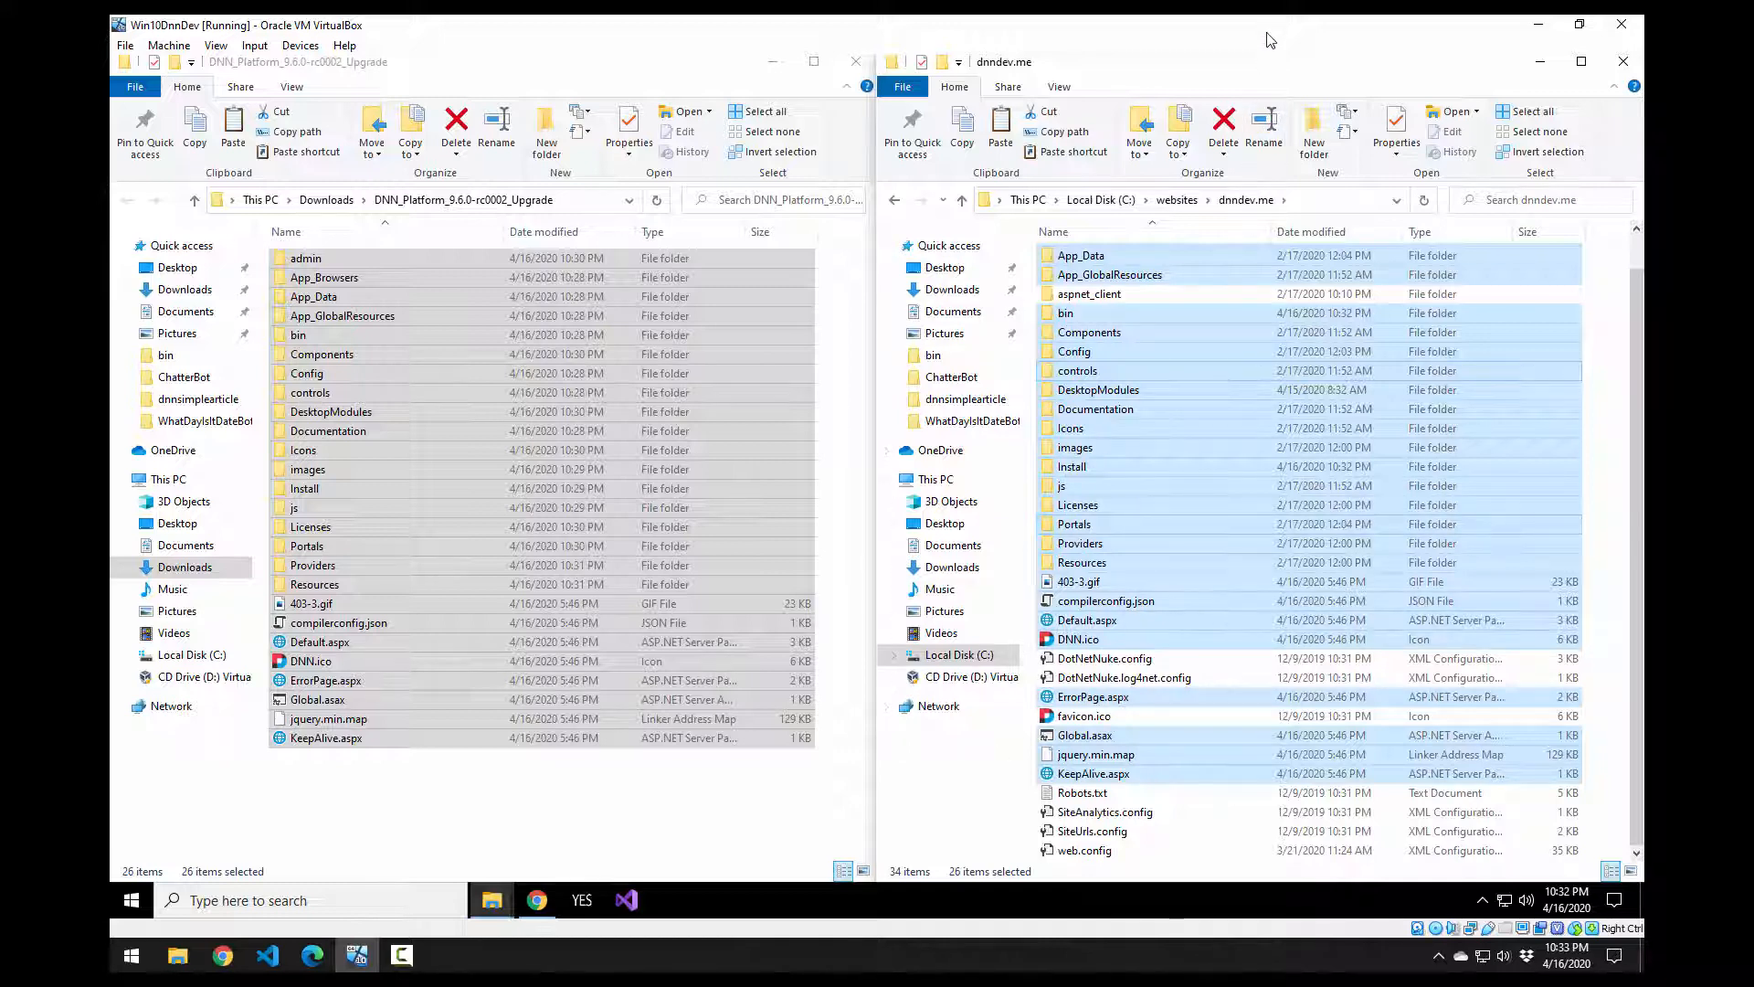
drag(1254, 67, 640, 83)
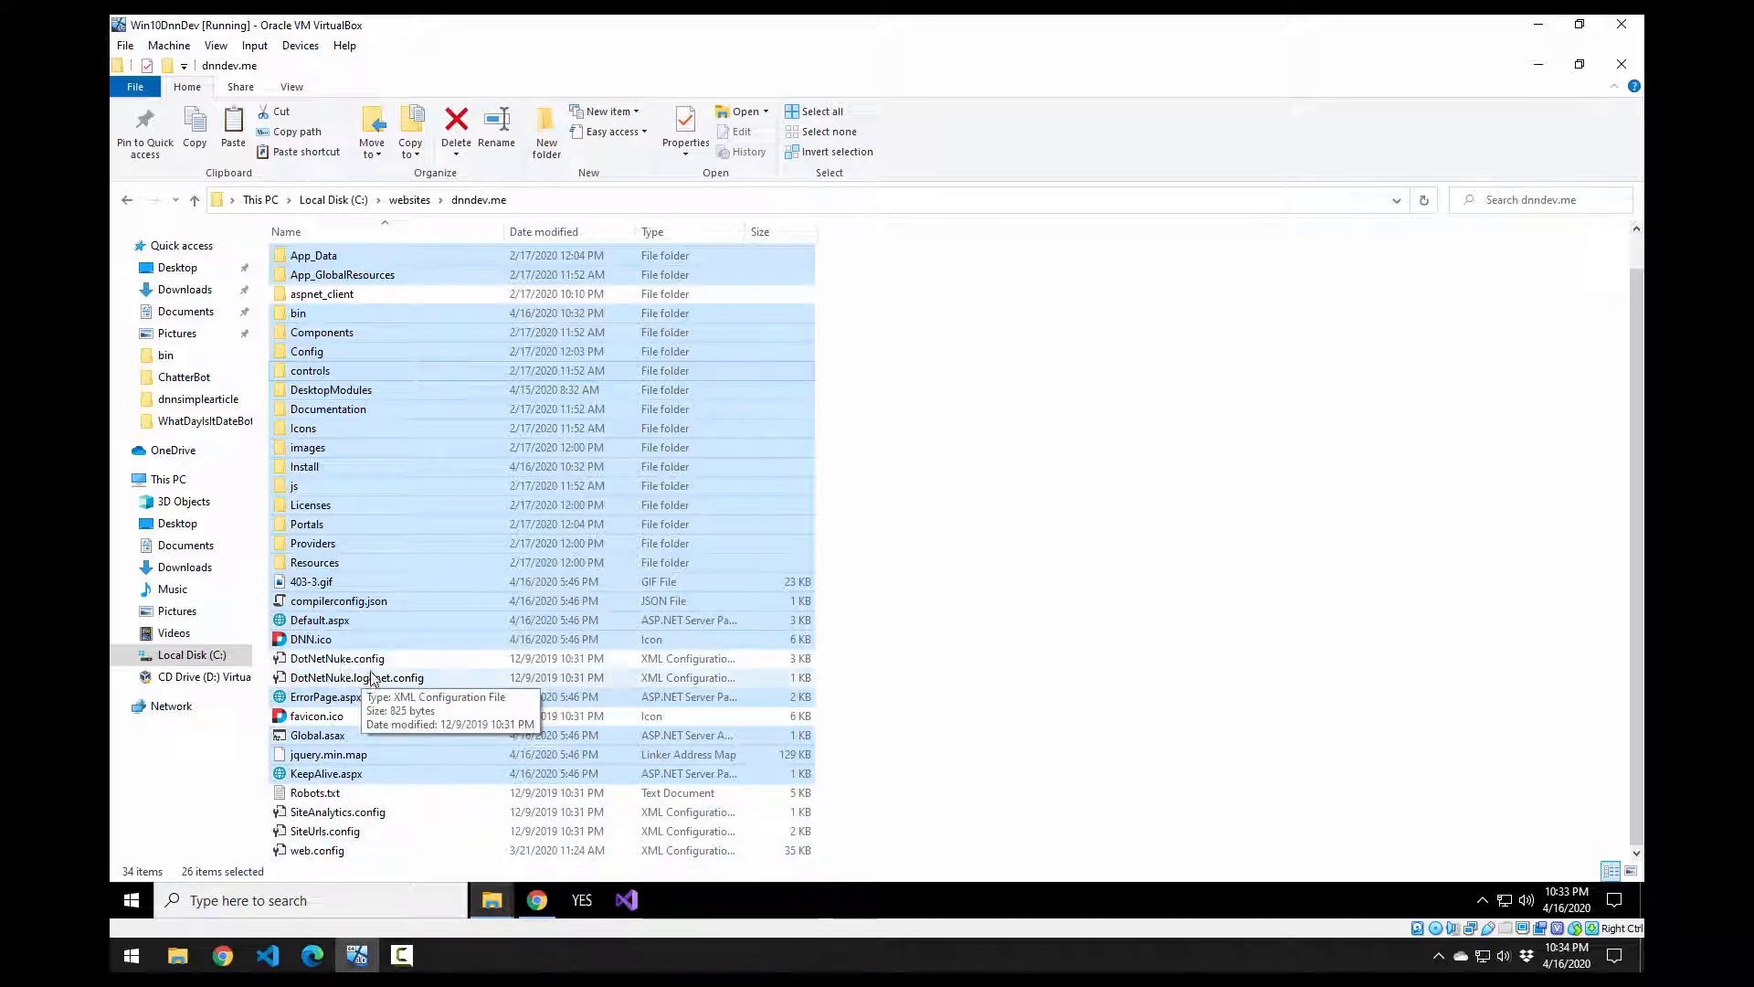
Step: Switch to Chrome and reload dnndev.me to bring up the 09.04.04 to 09.06.00 Upgrade Wizard
click(1119, 619)
key(alt+Tab)
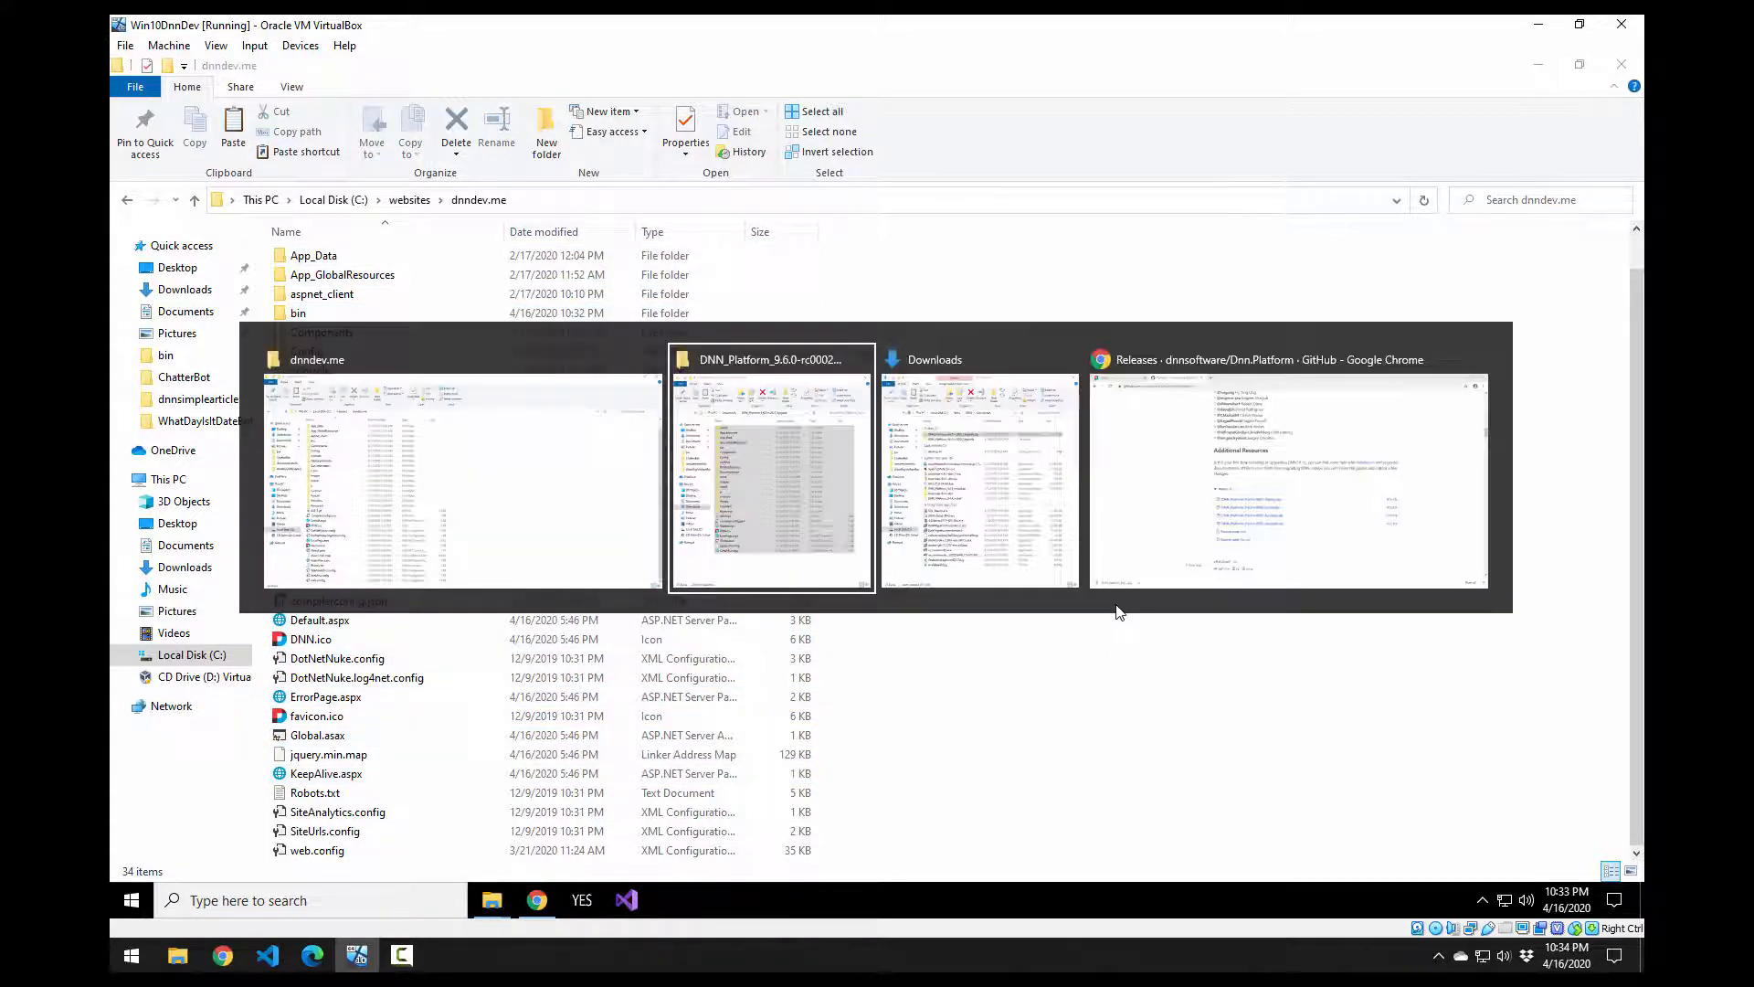
key(Tab)
click(1152, 448)
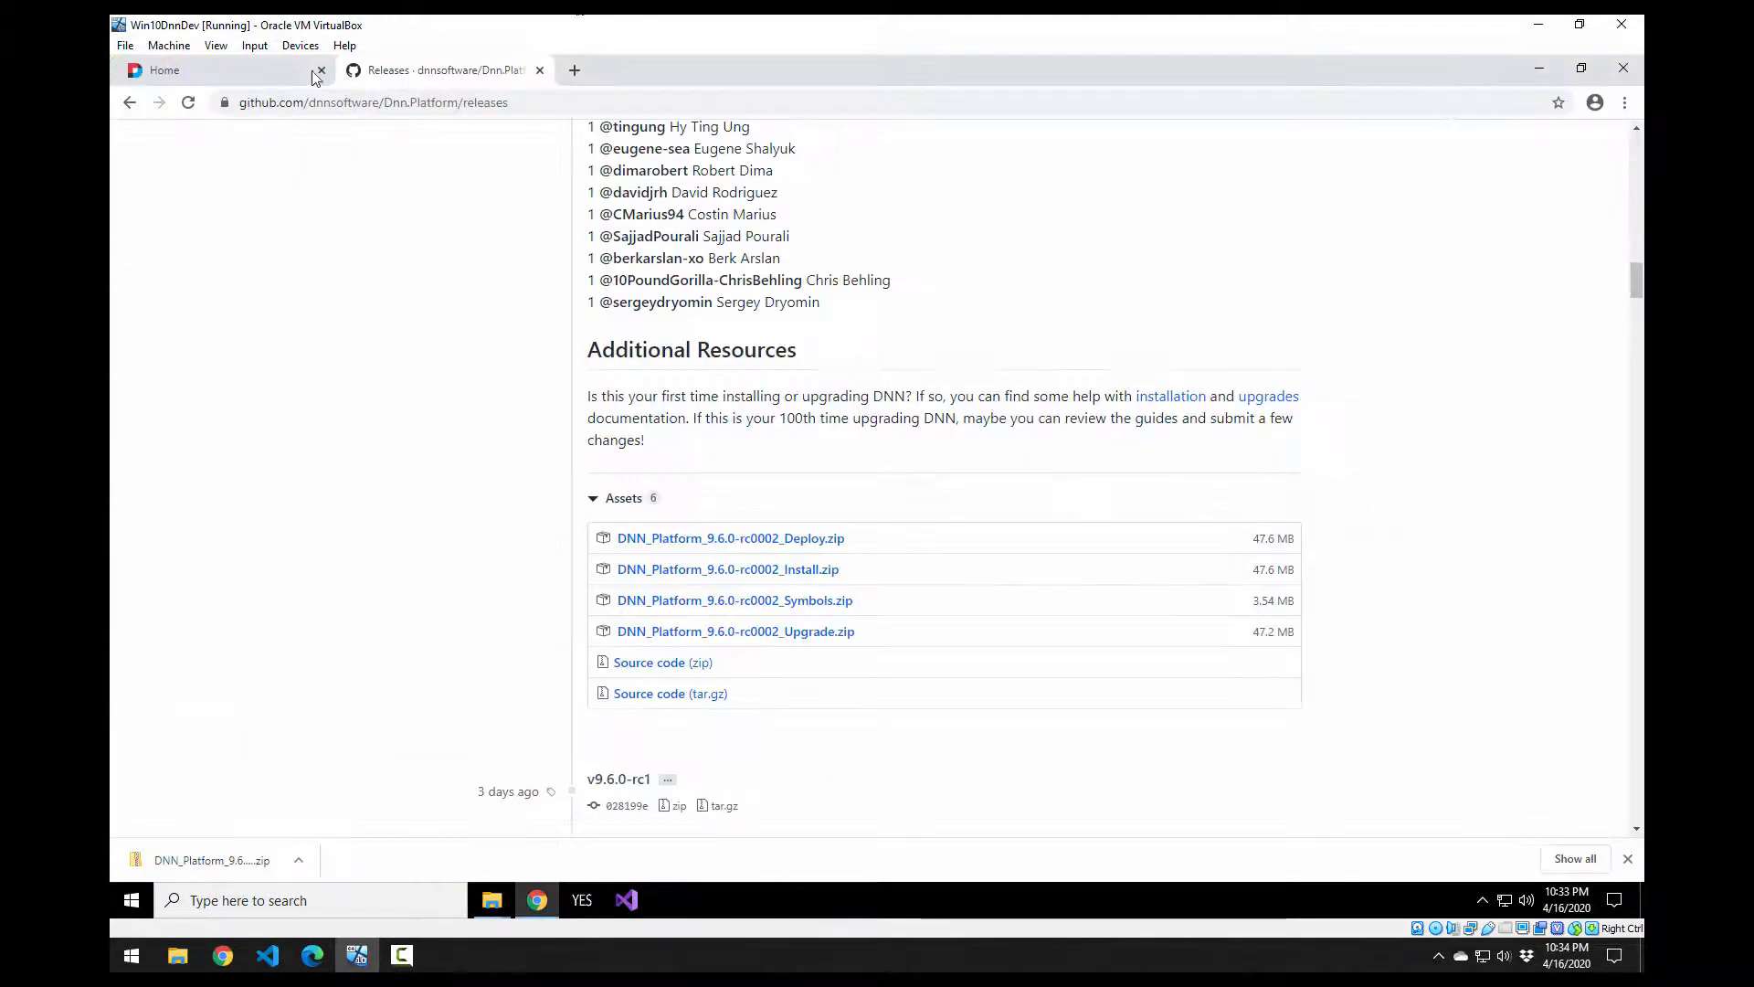
click(255, 51)
click(252, 342)
click(239, 73)
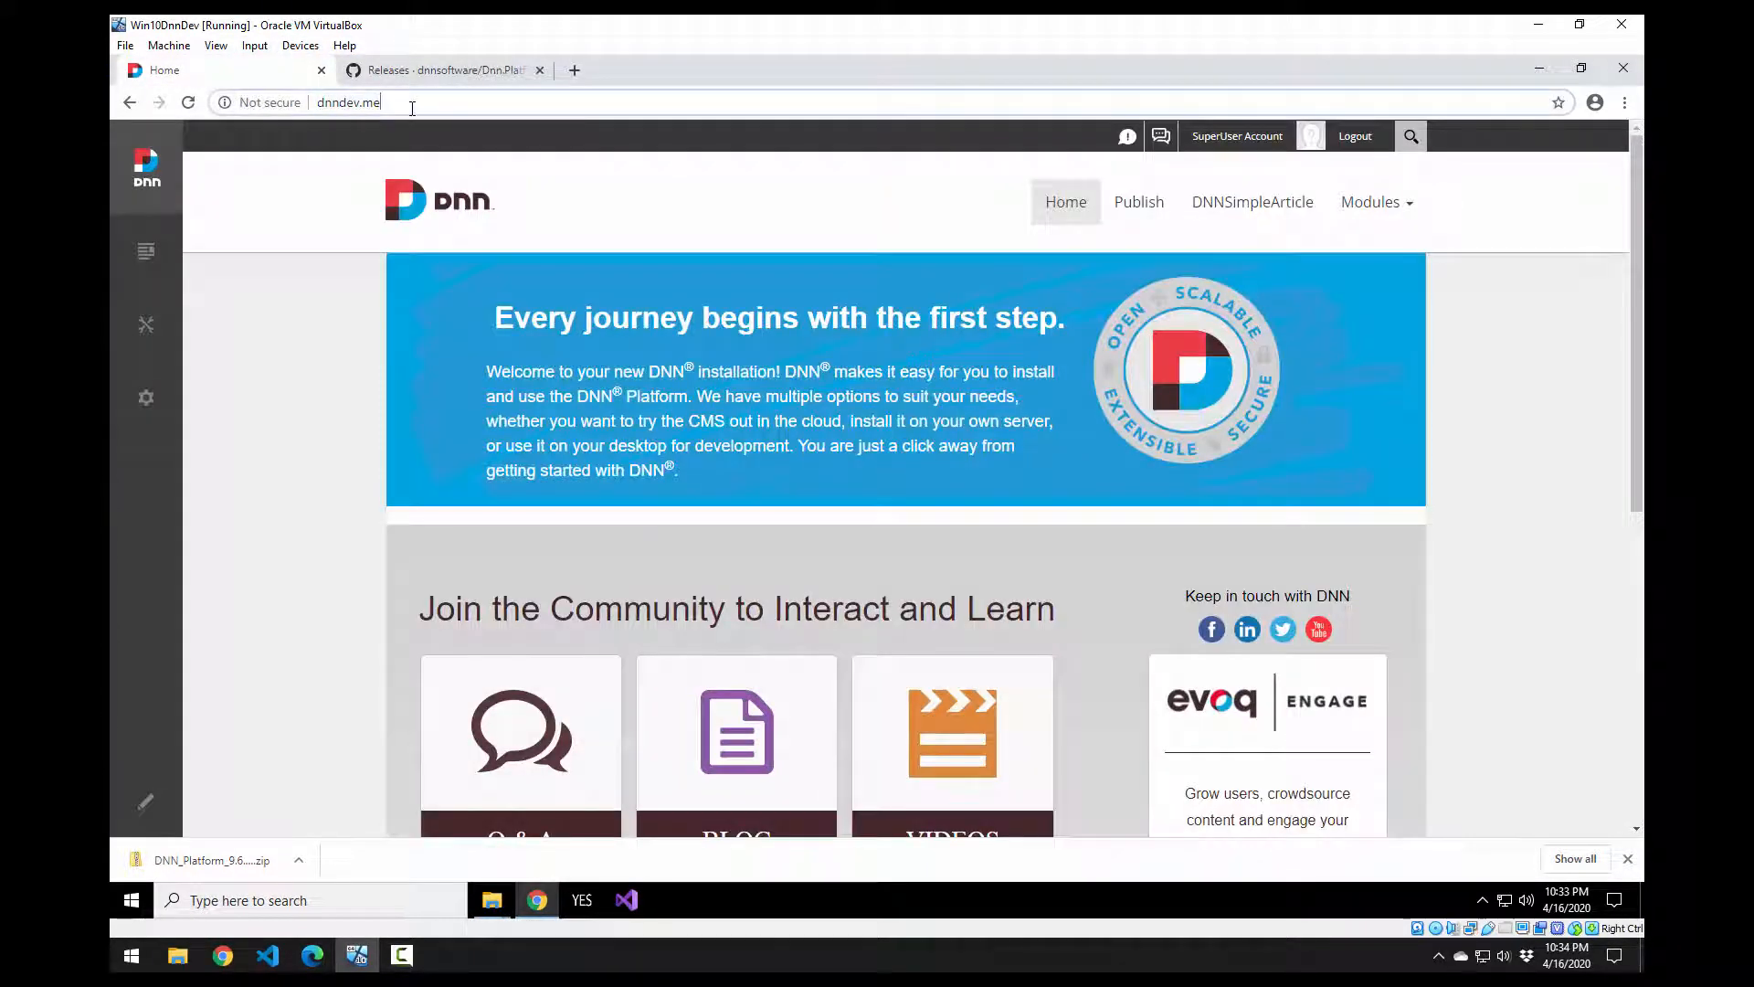
key(Return)
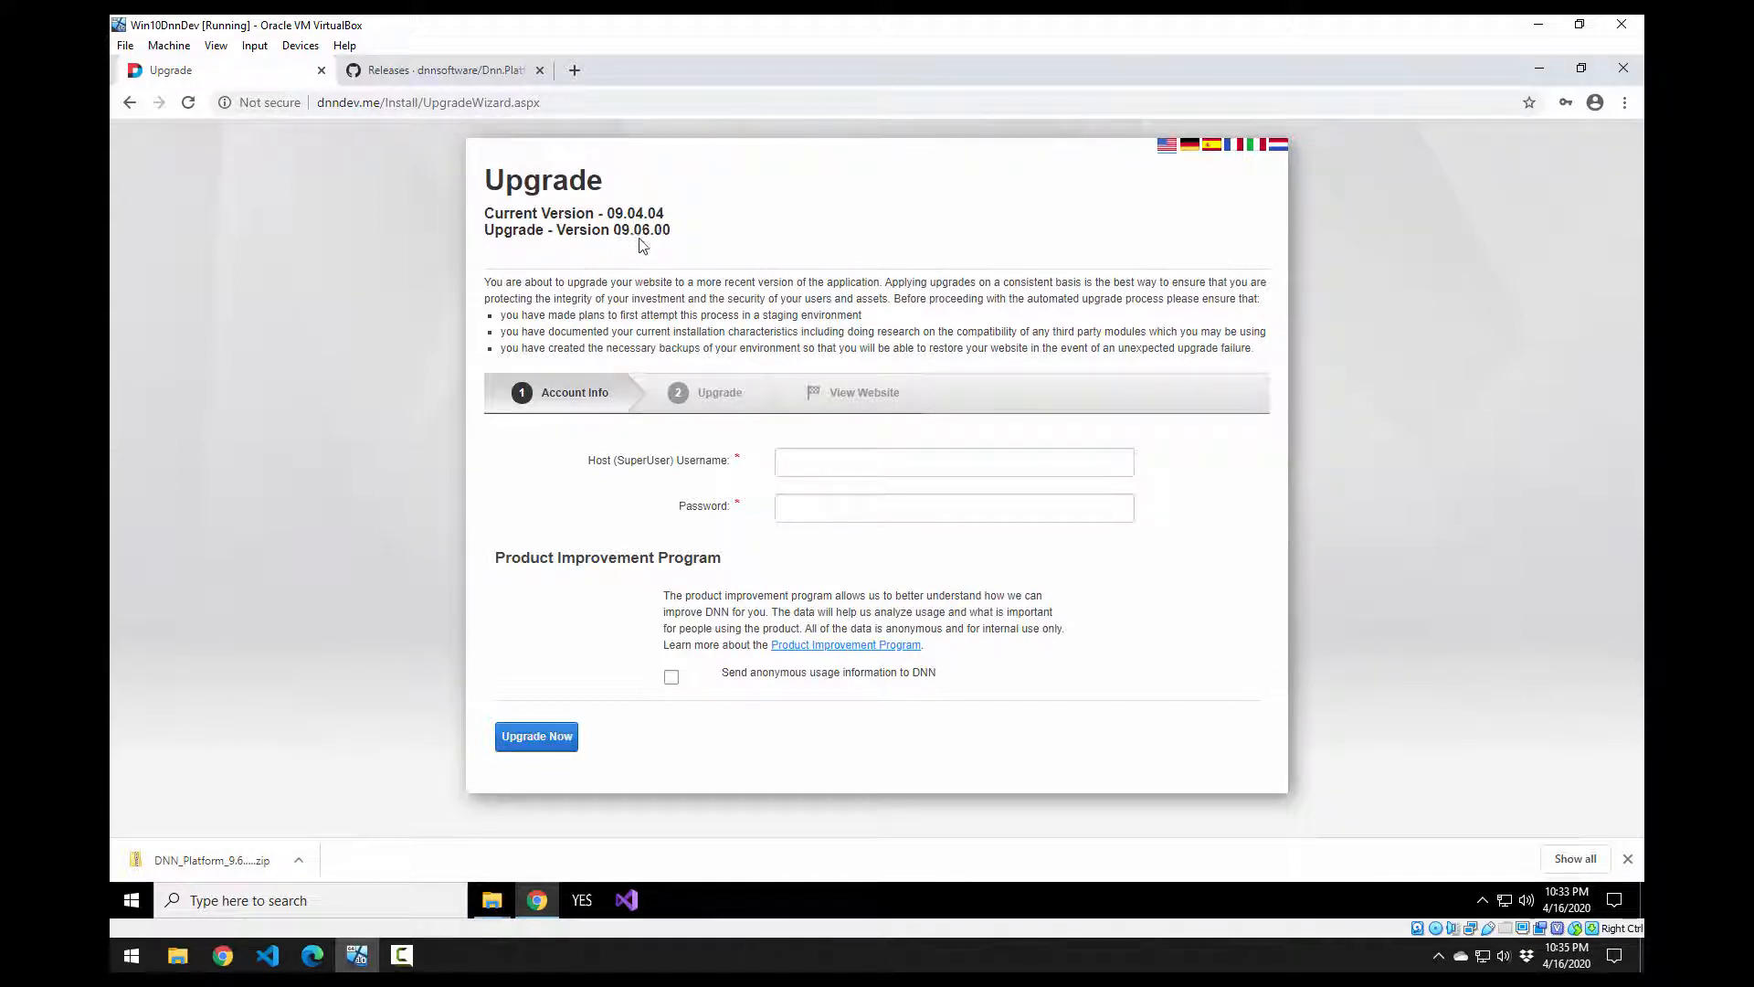
Step: Change the address from UpgradeWizard.aspx to Install.aspx to run the upgrade directly
click(868, 466)
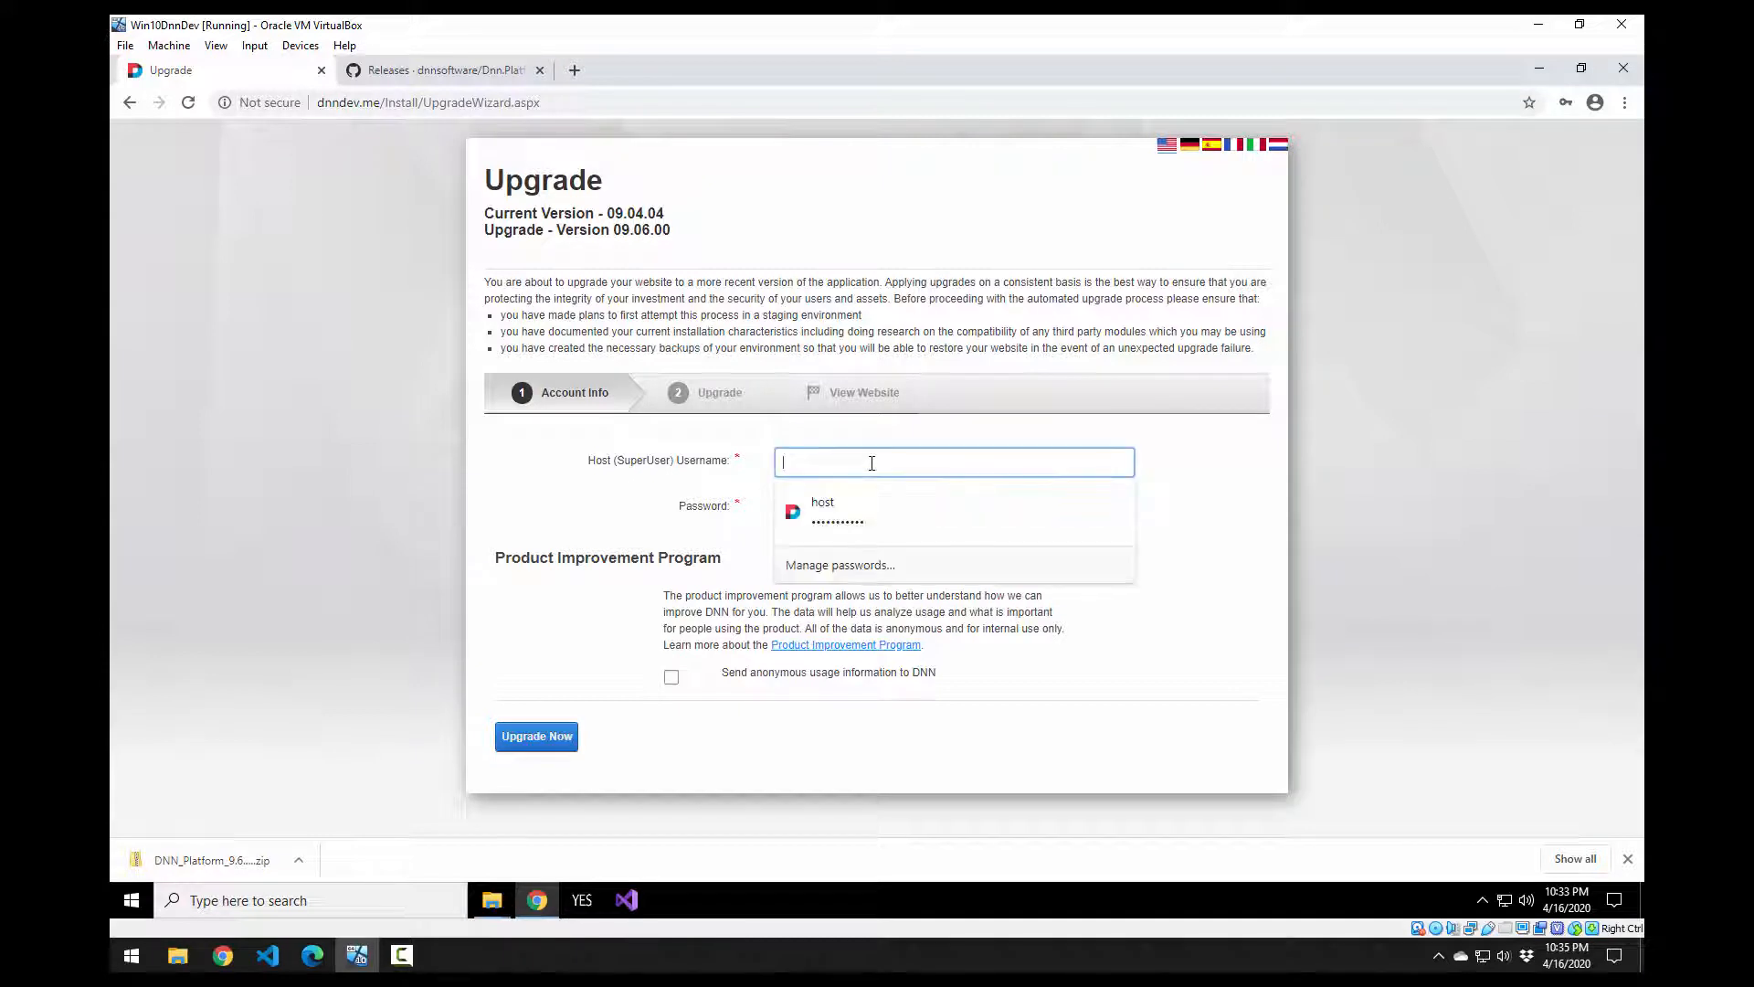
click(617, 530)
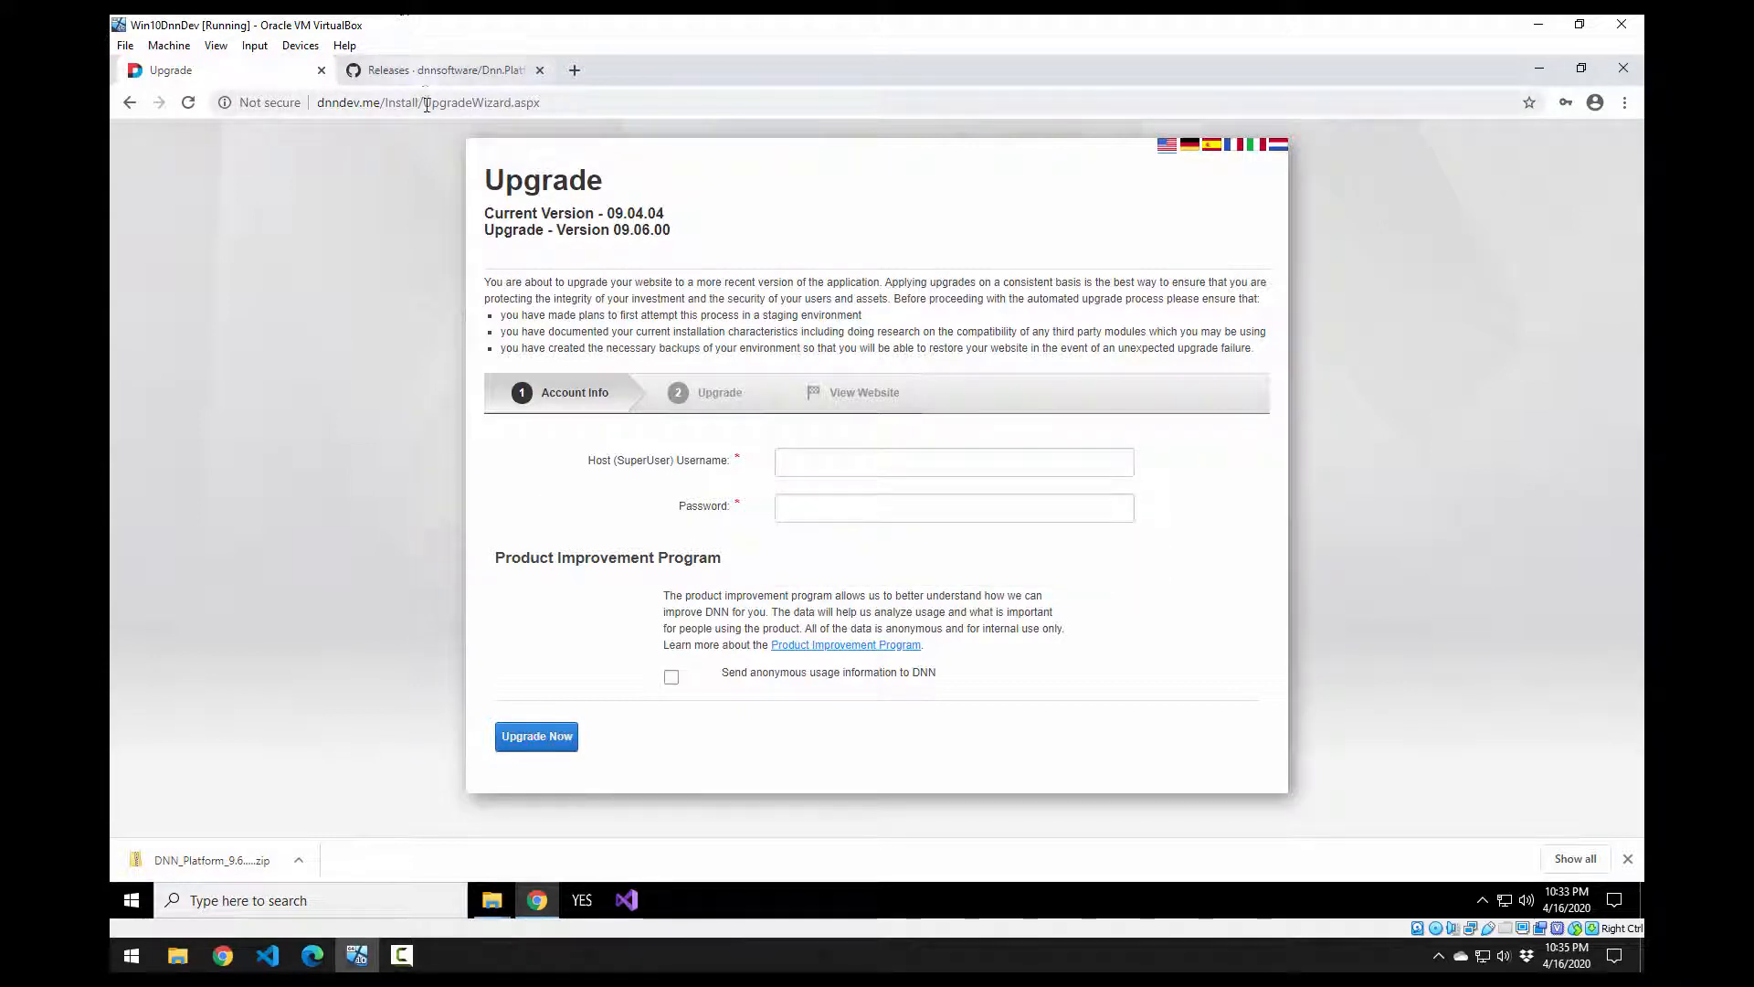
double_click(469, 105)
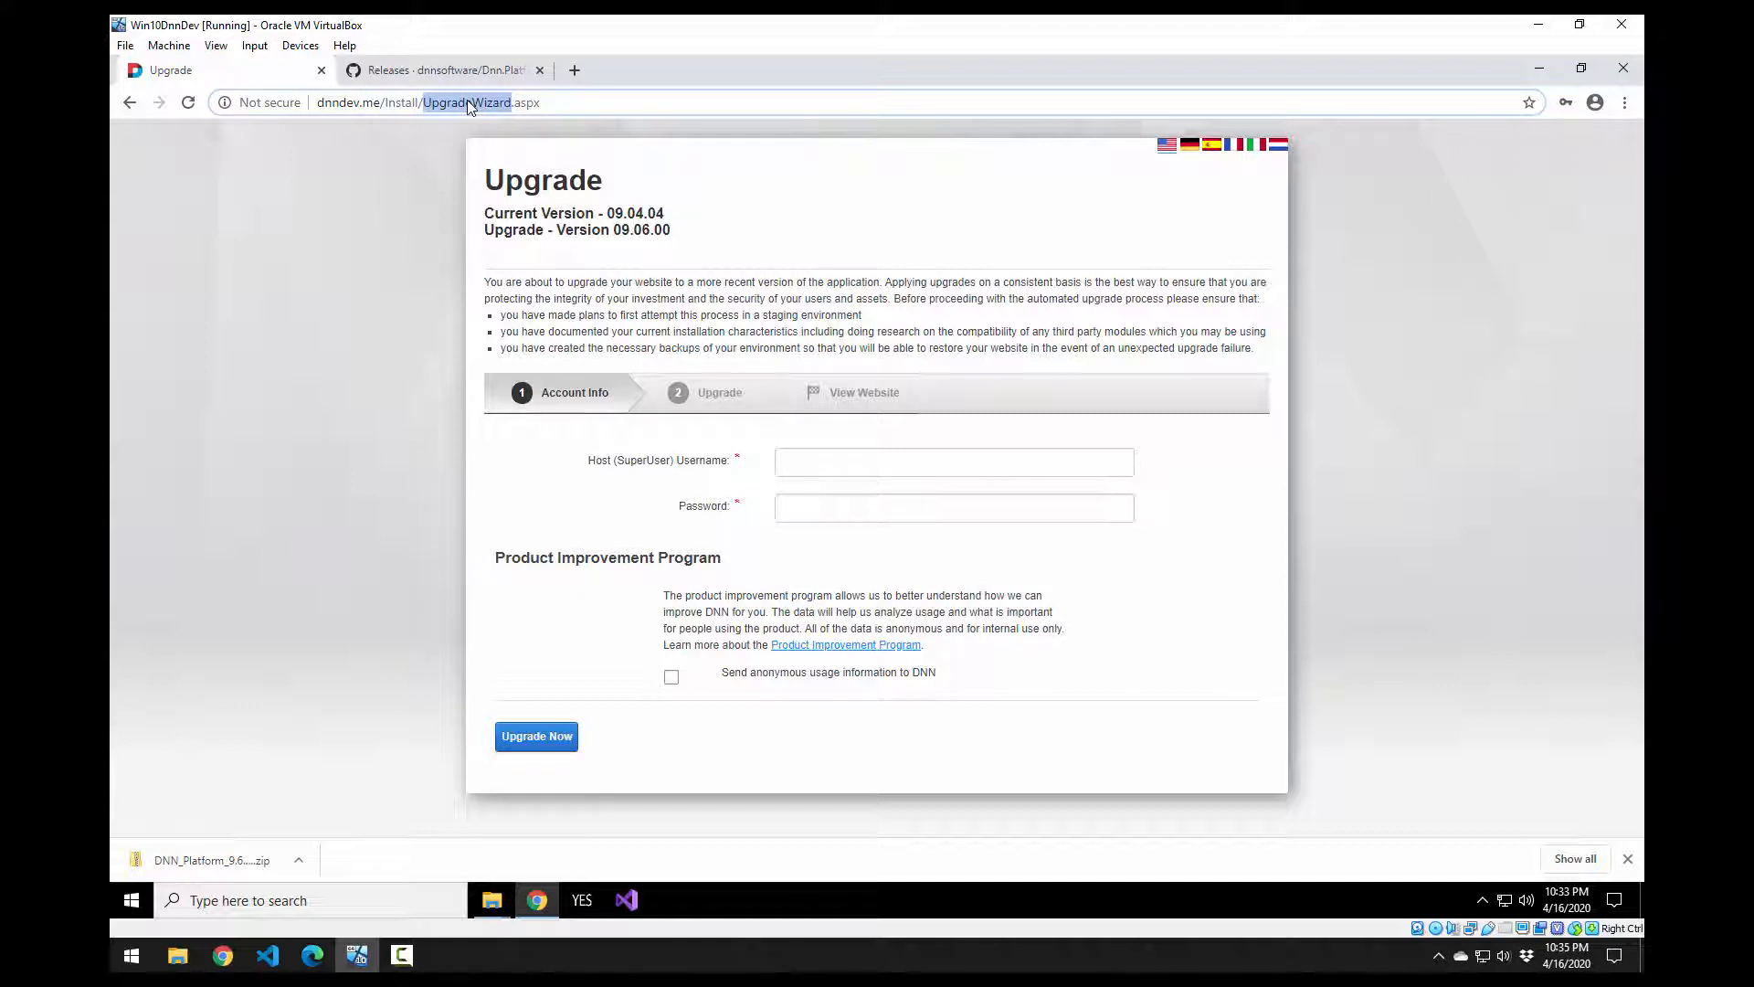
text(Install)
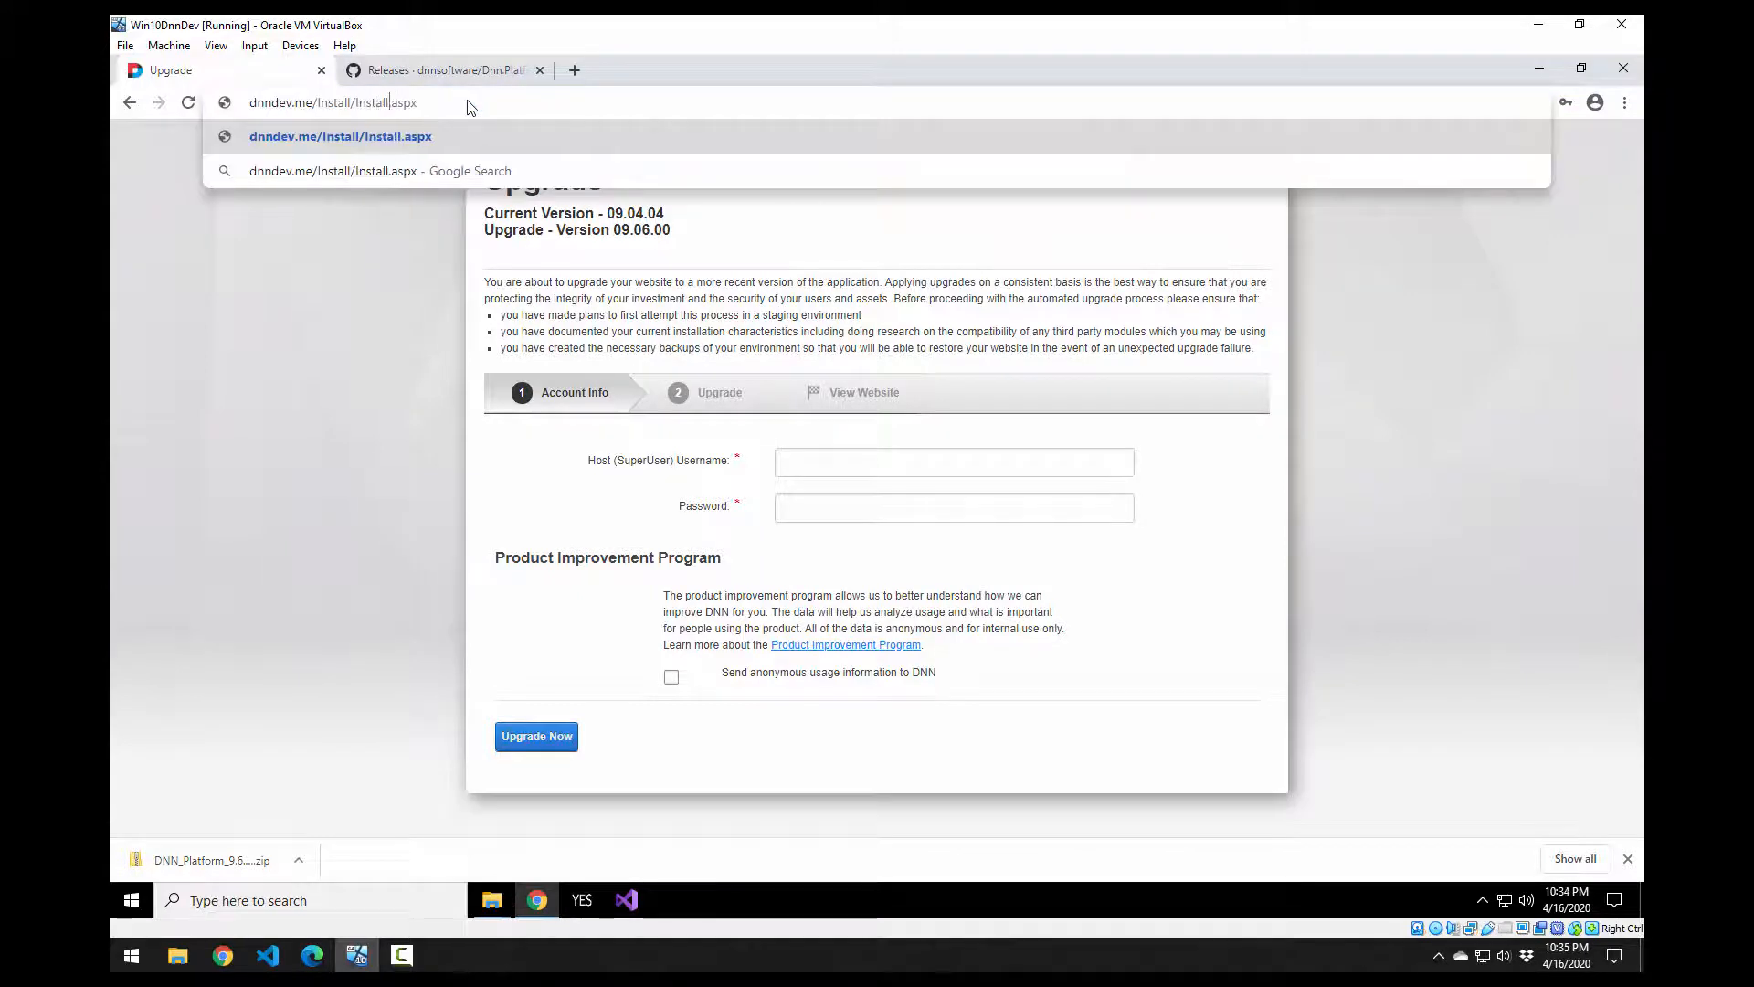
key(Return)
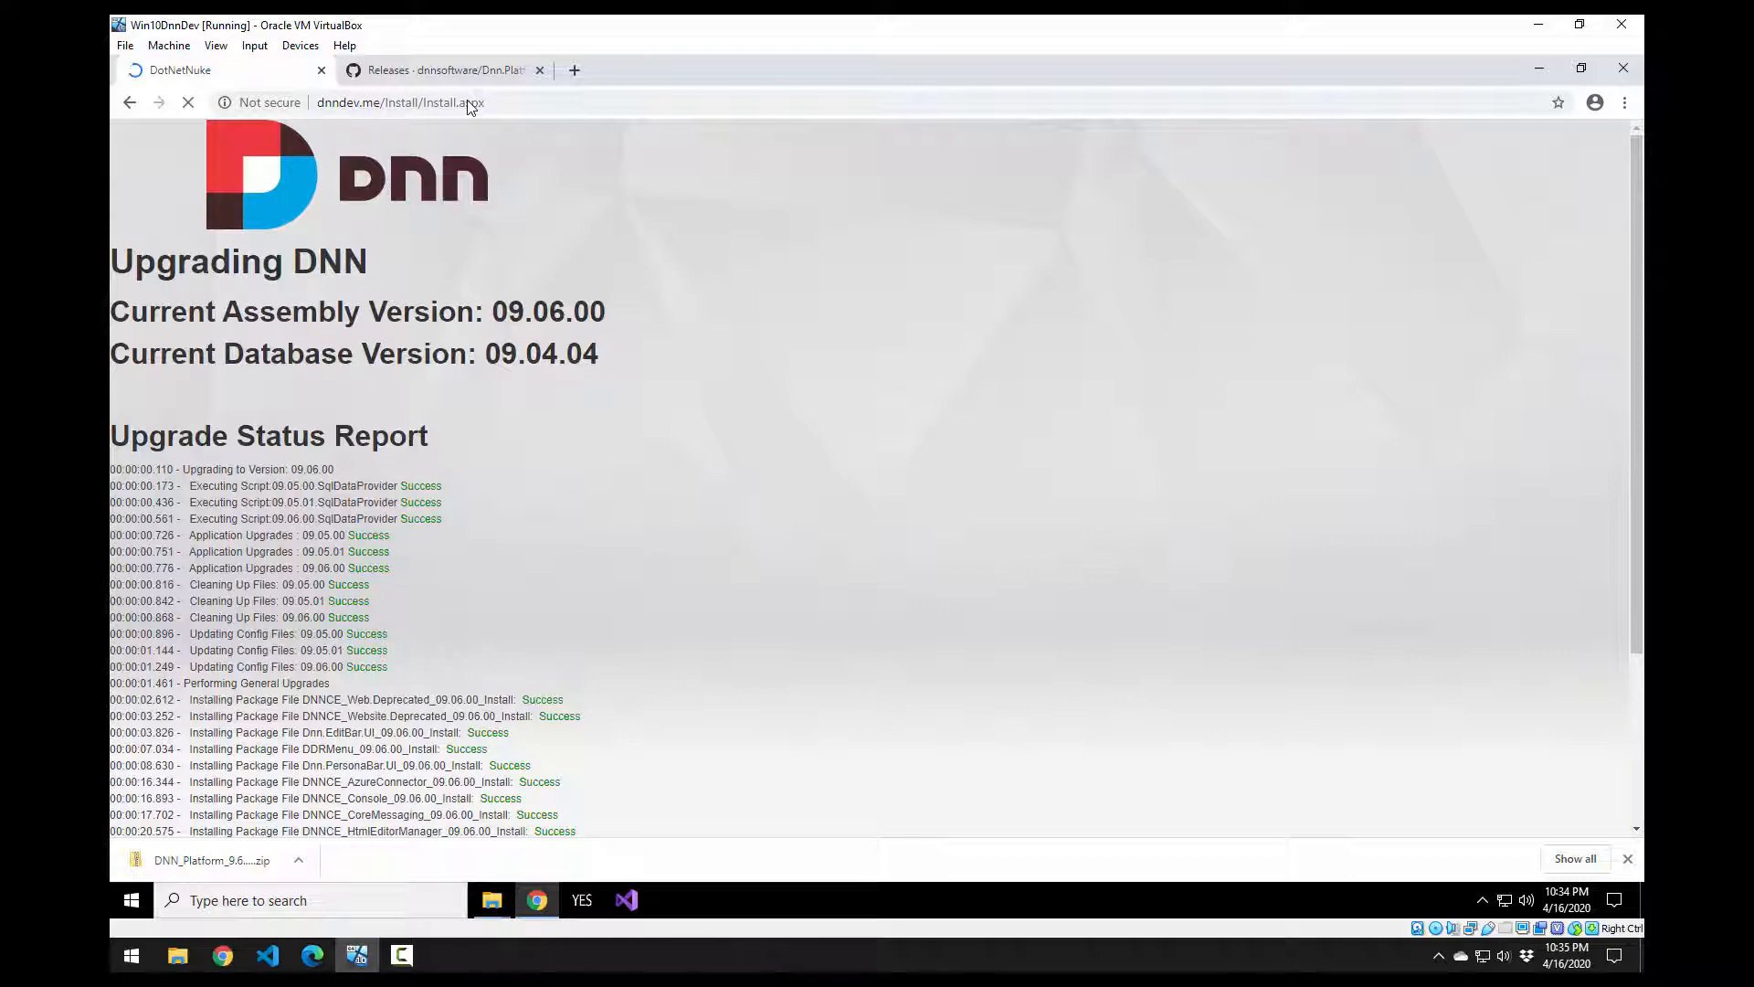
Step: Scroll to Upgrade Complete in the status report and follow the link to the upgraded site
scroll(802, 422, down, 3)
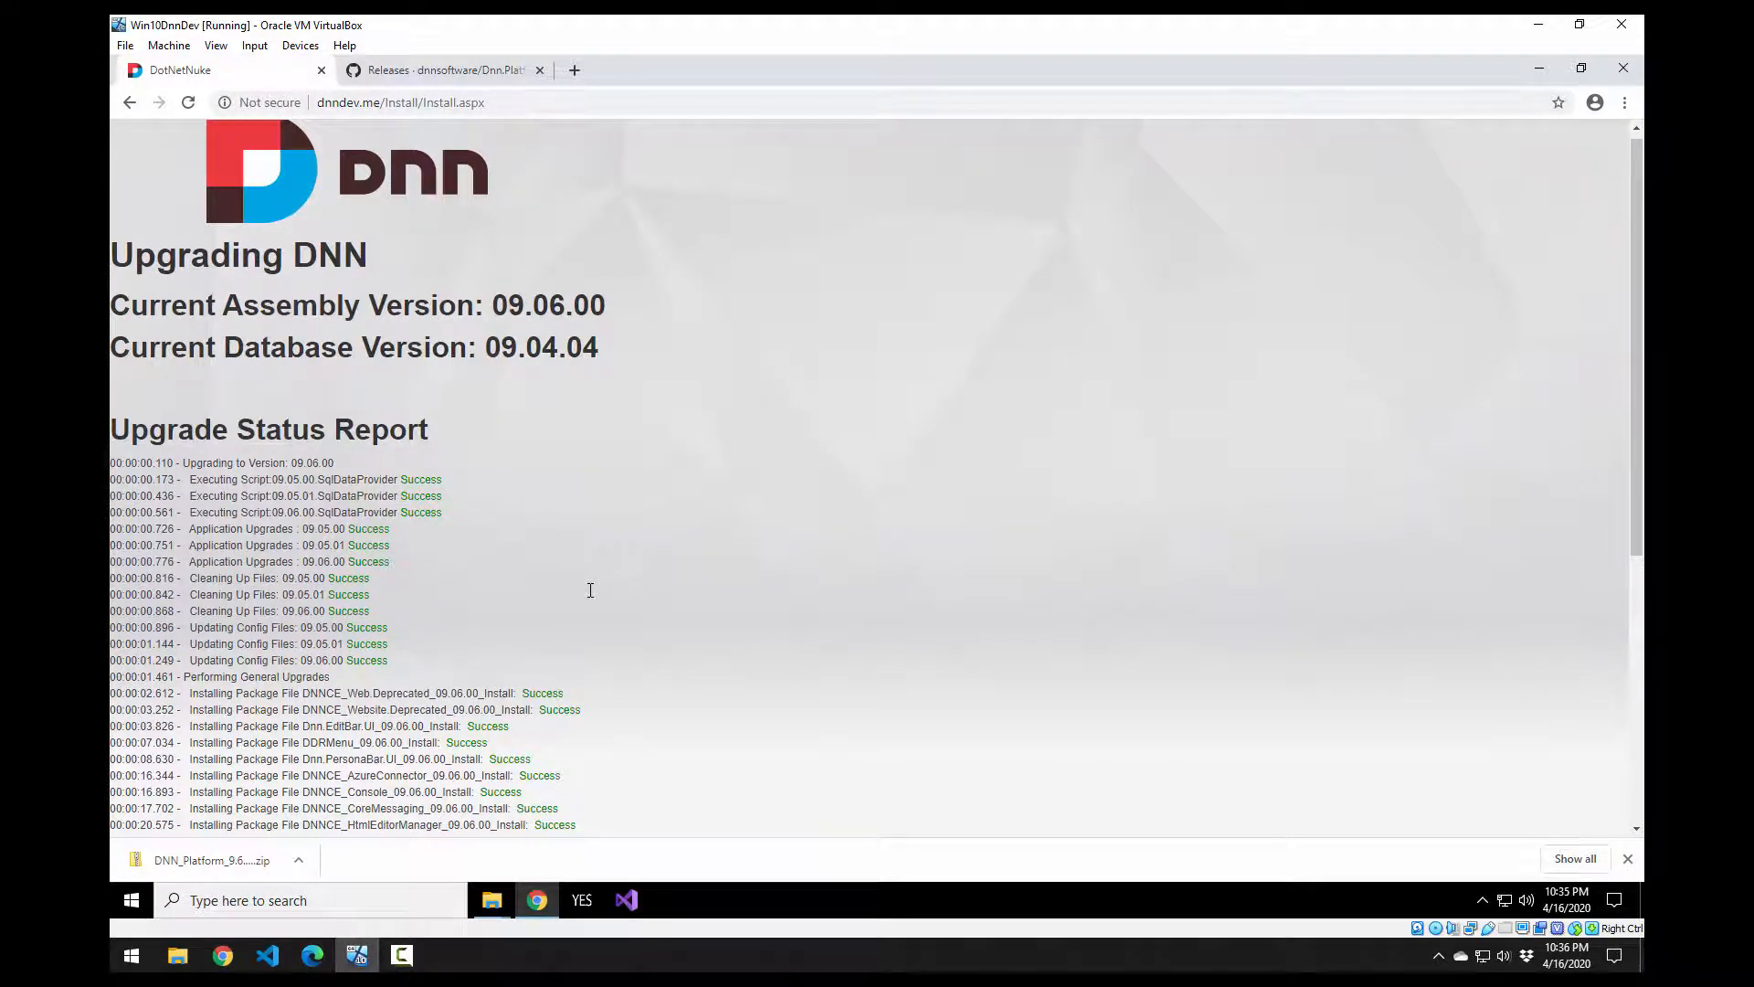
scroll(594, 596, down, 5)
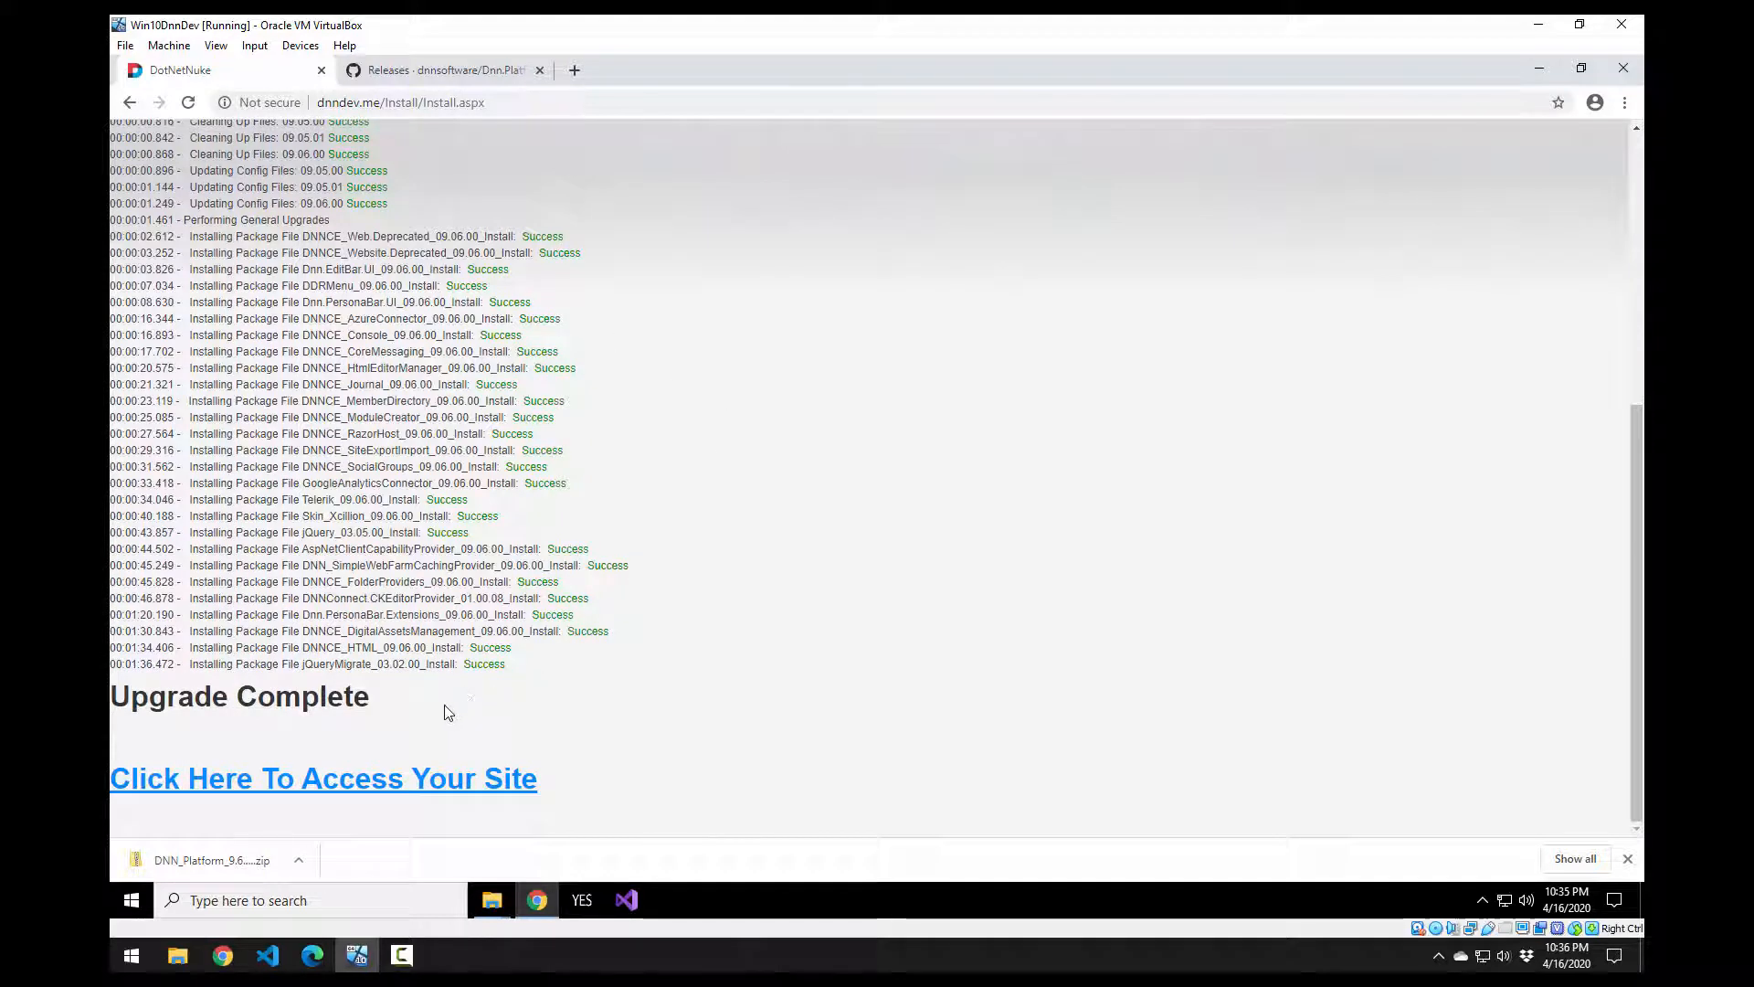
drag(260, 721, 112, 687)
click(387, 761)
click(391, 775)
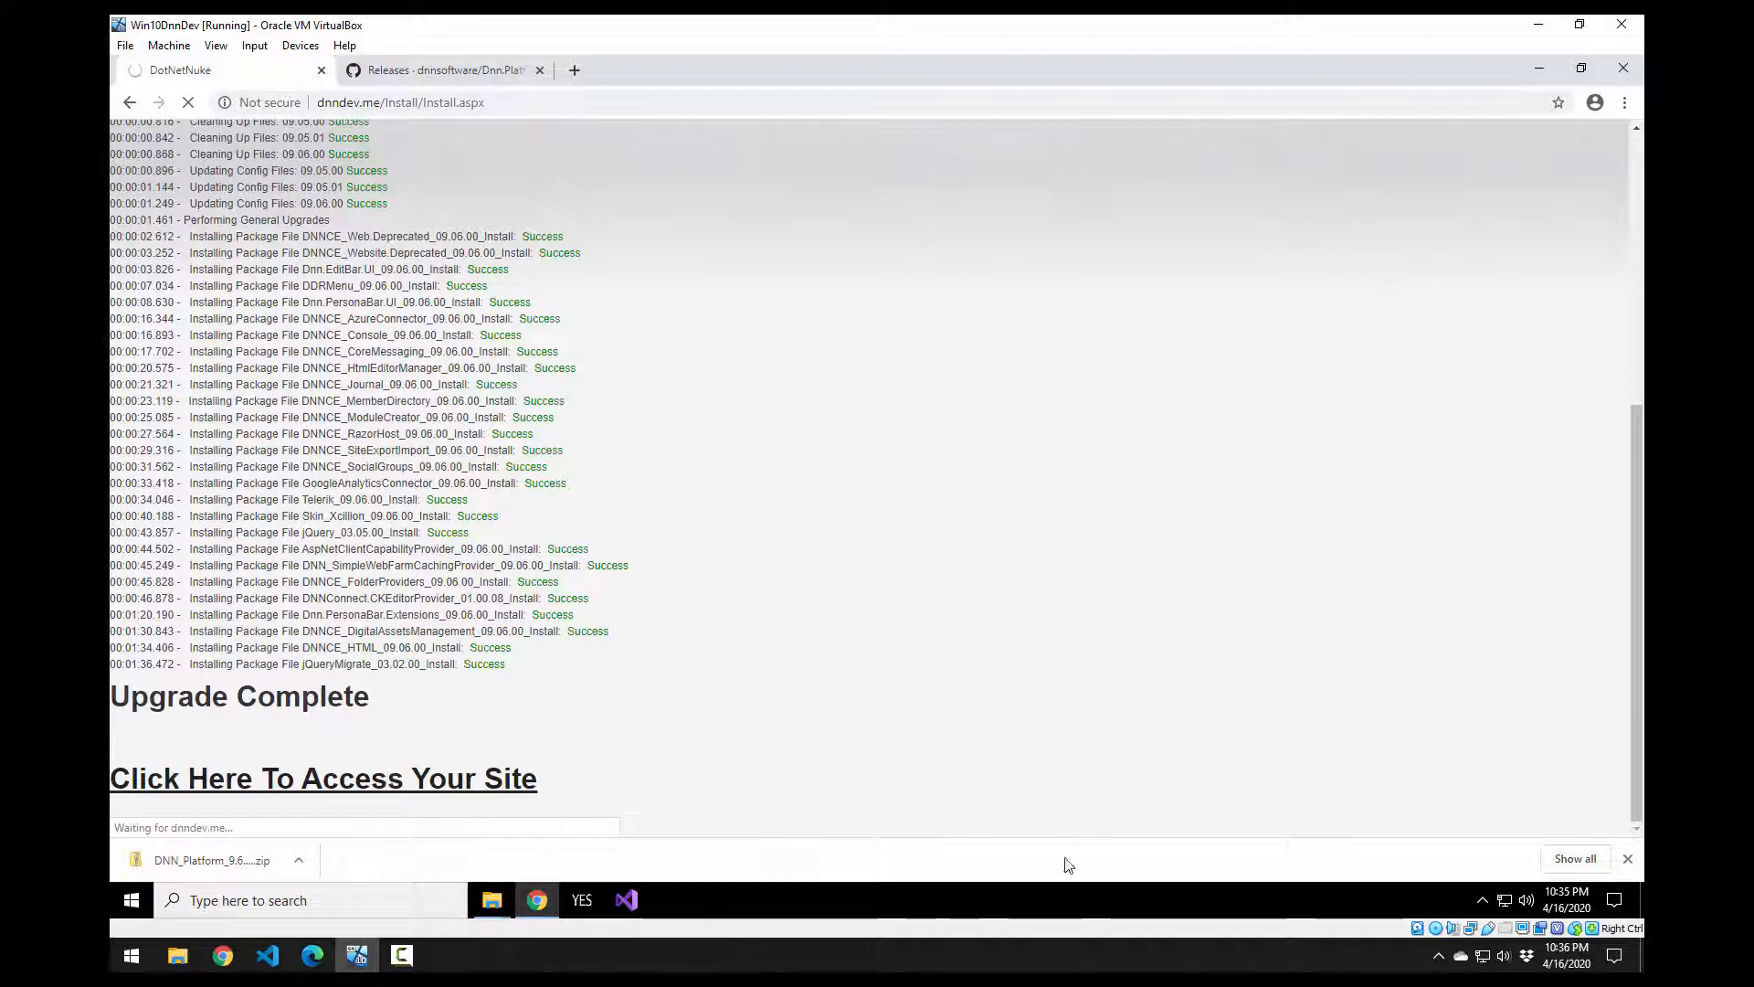
click(1628, 860)
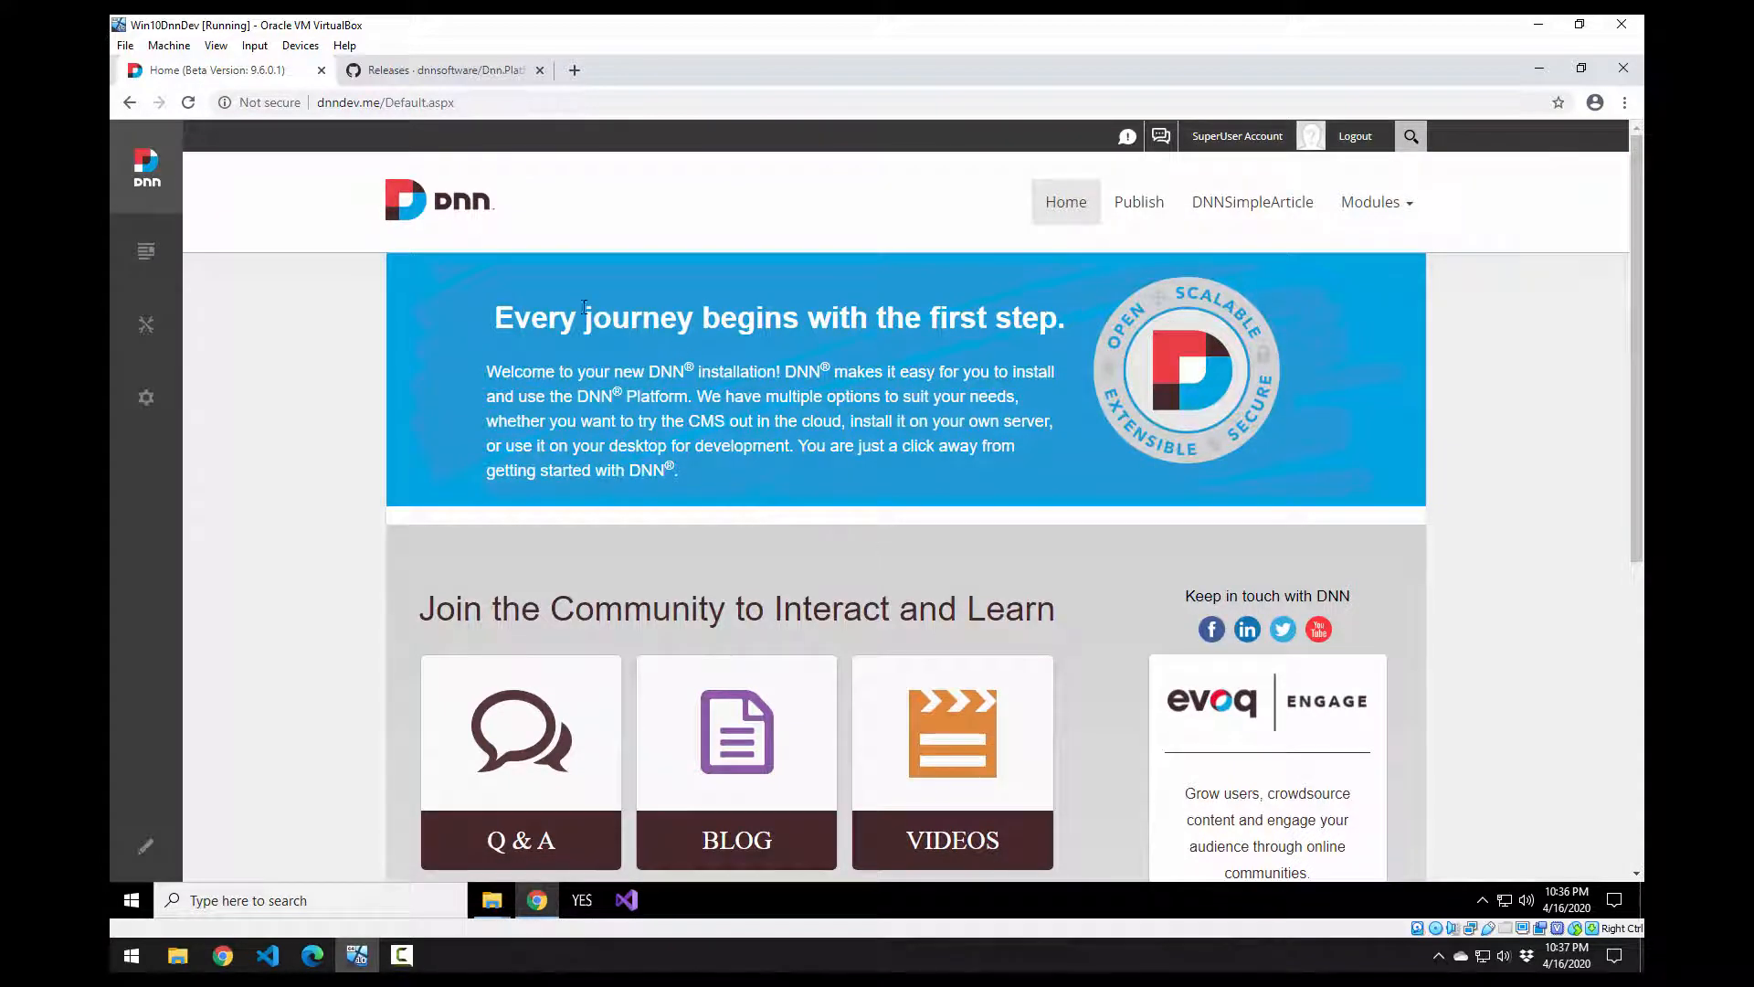
Step: Check version 09.06.00 on the Persona Bar logo, browse the home page, then go to Publish
mouse_move(149, 166)
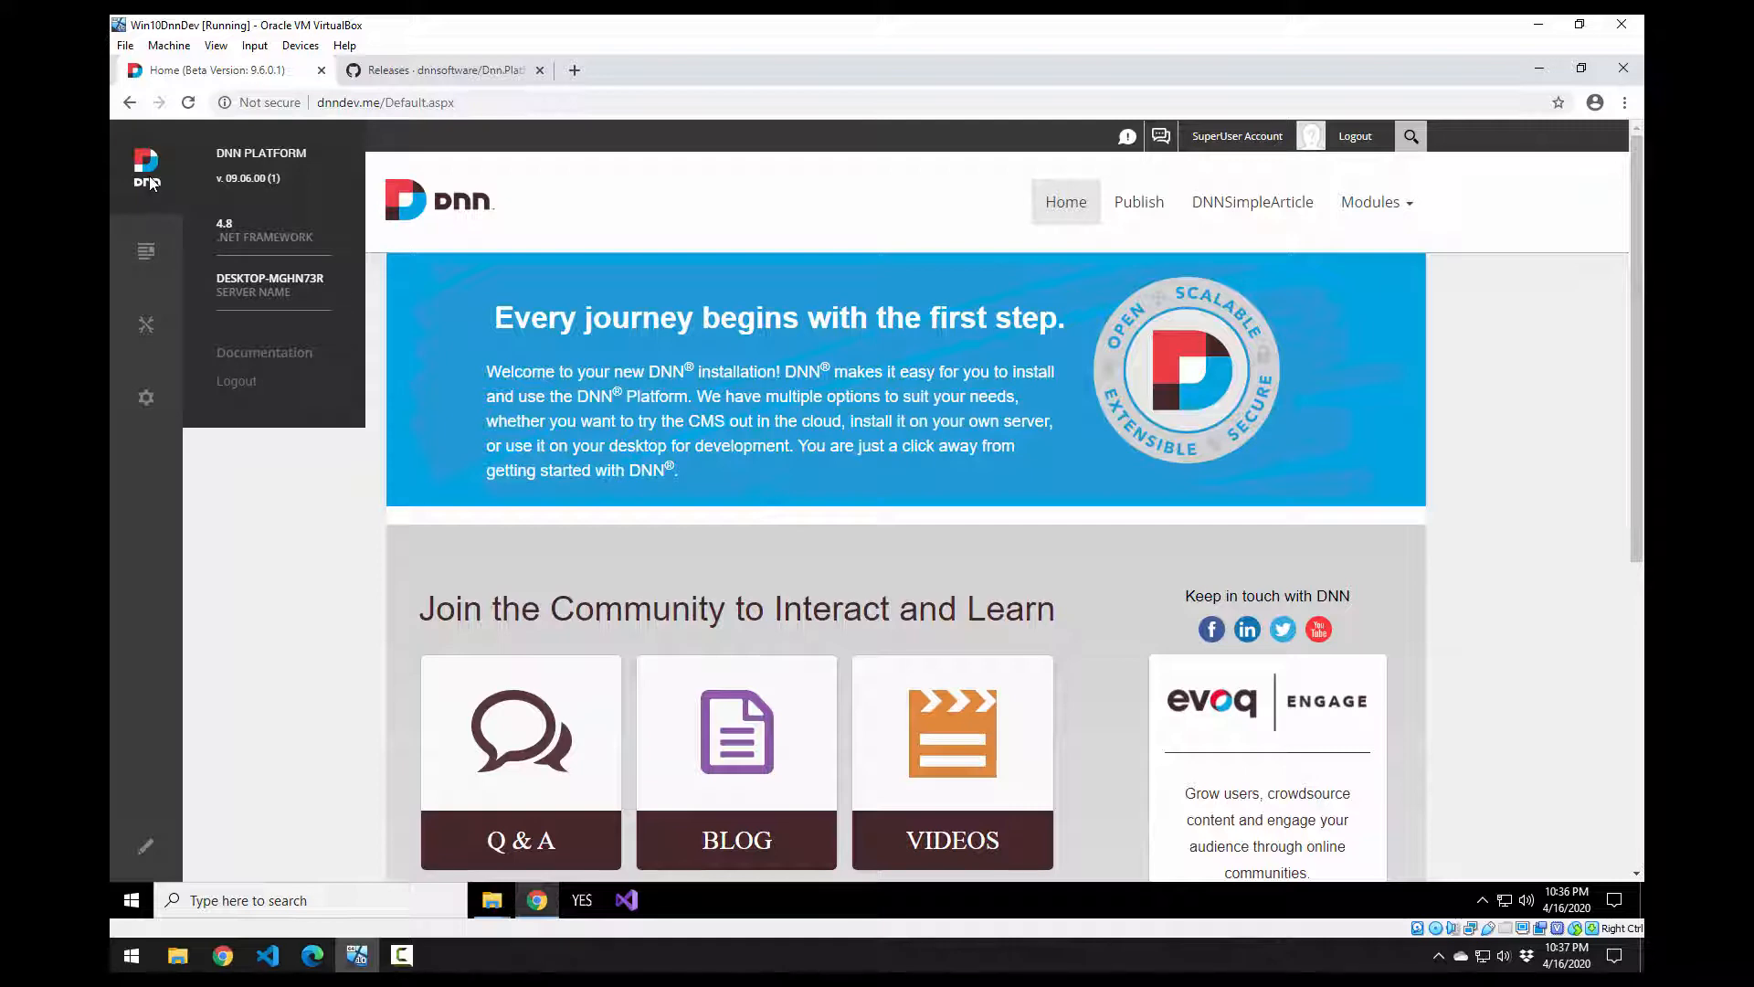
scroll(1417, 573, down, 6)
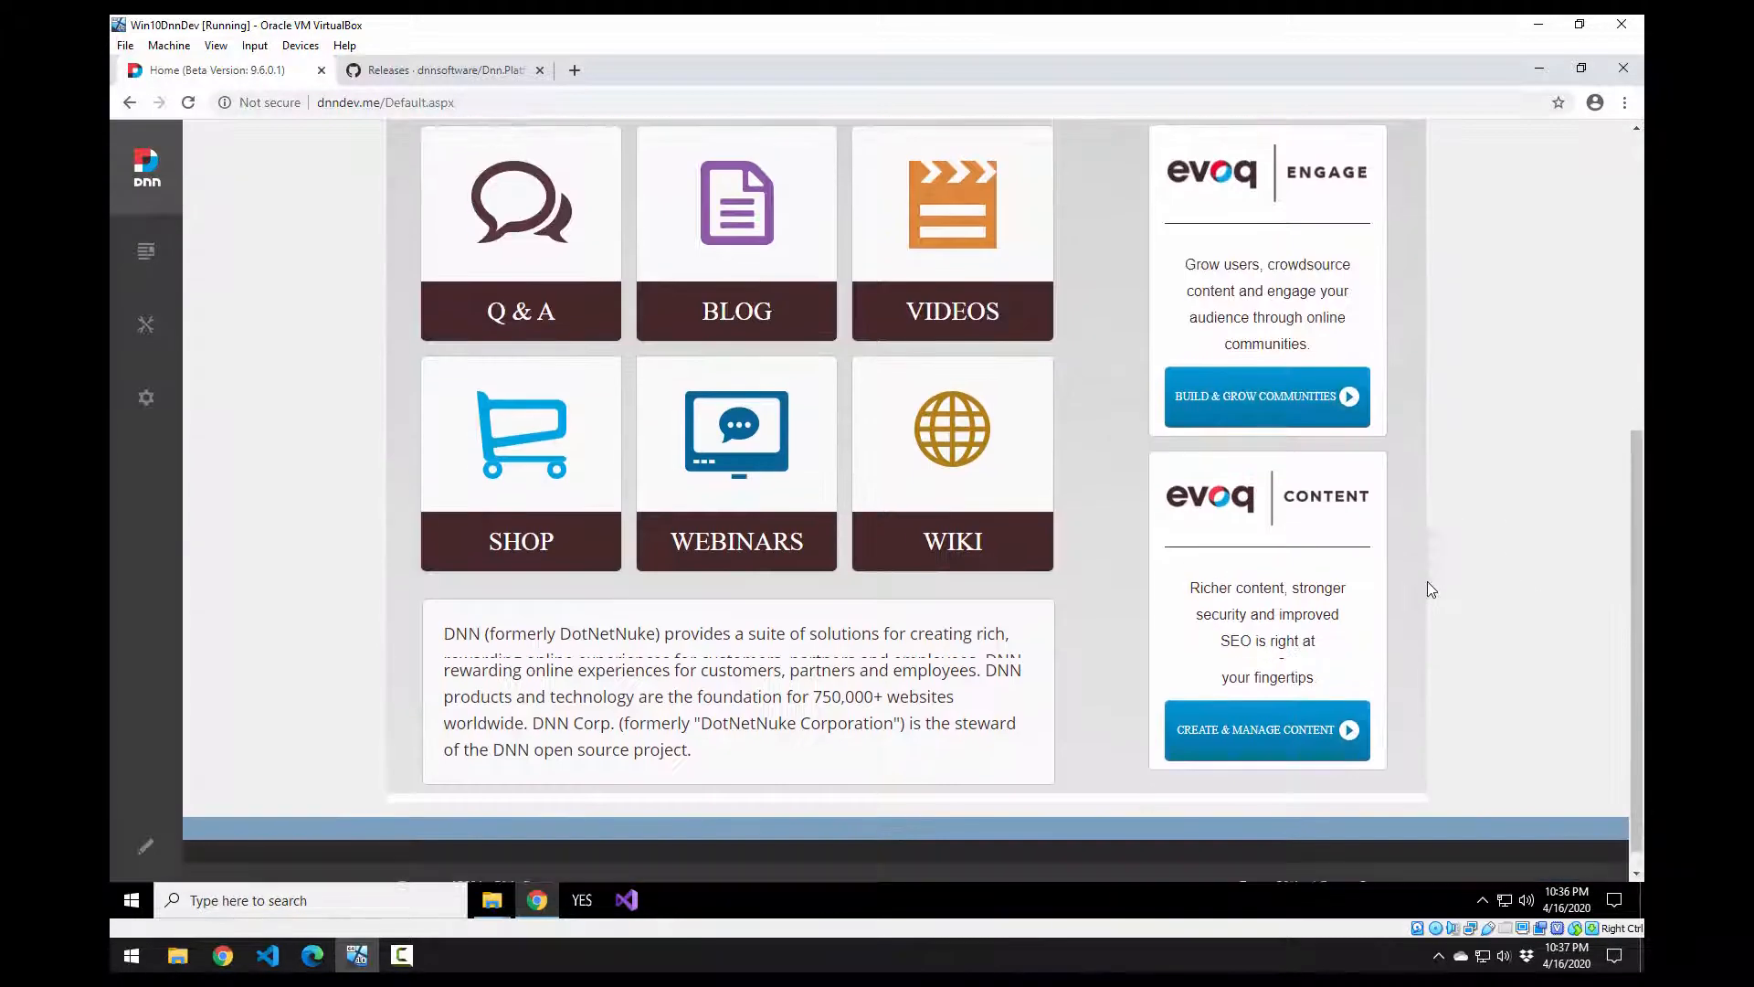
scroll(1427, 581, up, 4)
scroll(1432, 619, up, 2)
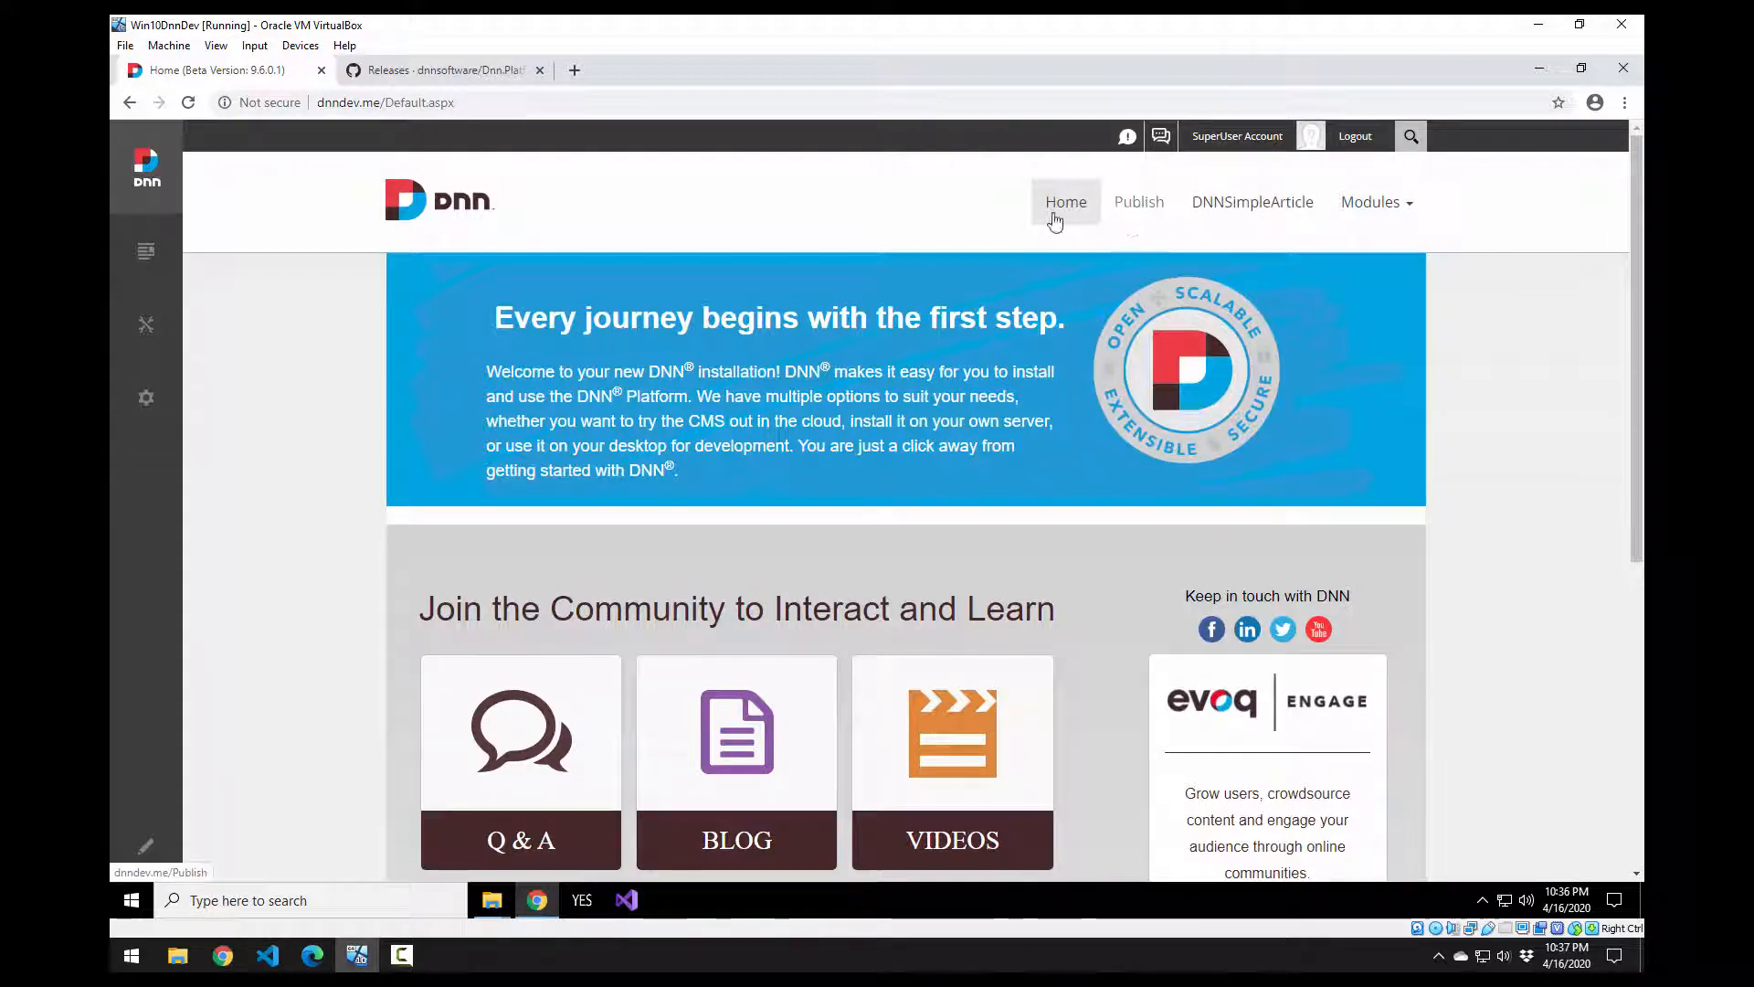
click(1128, 211)
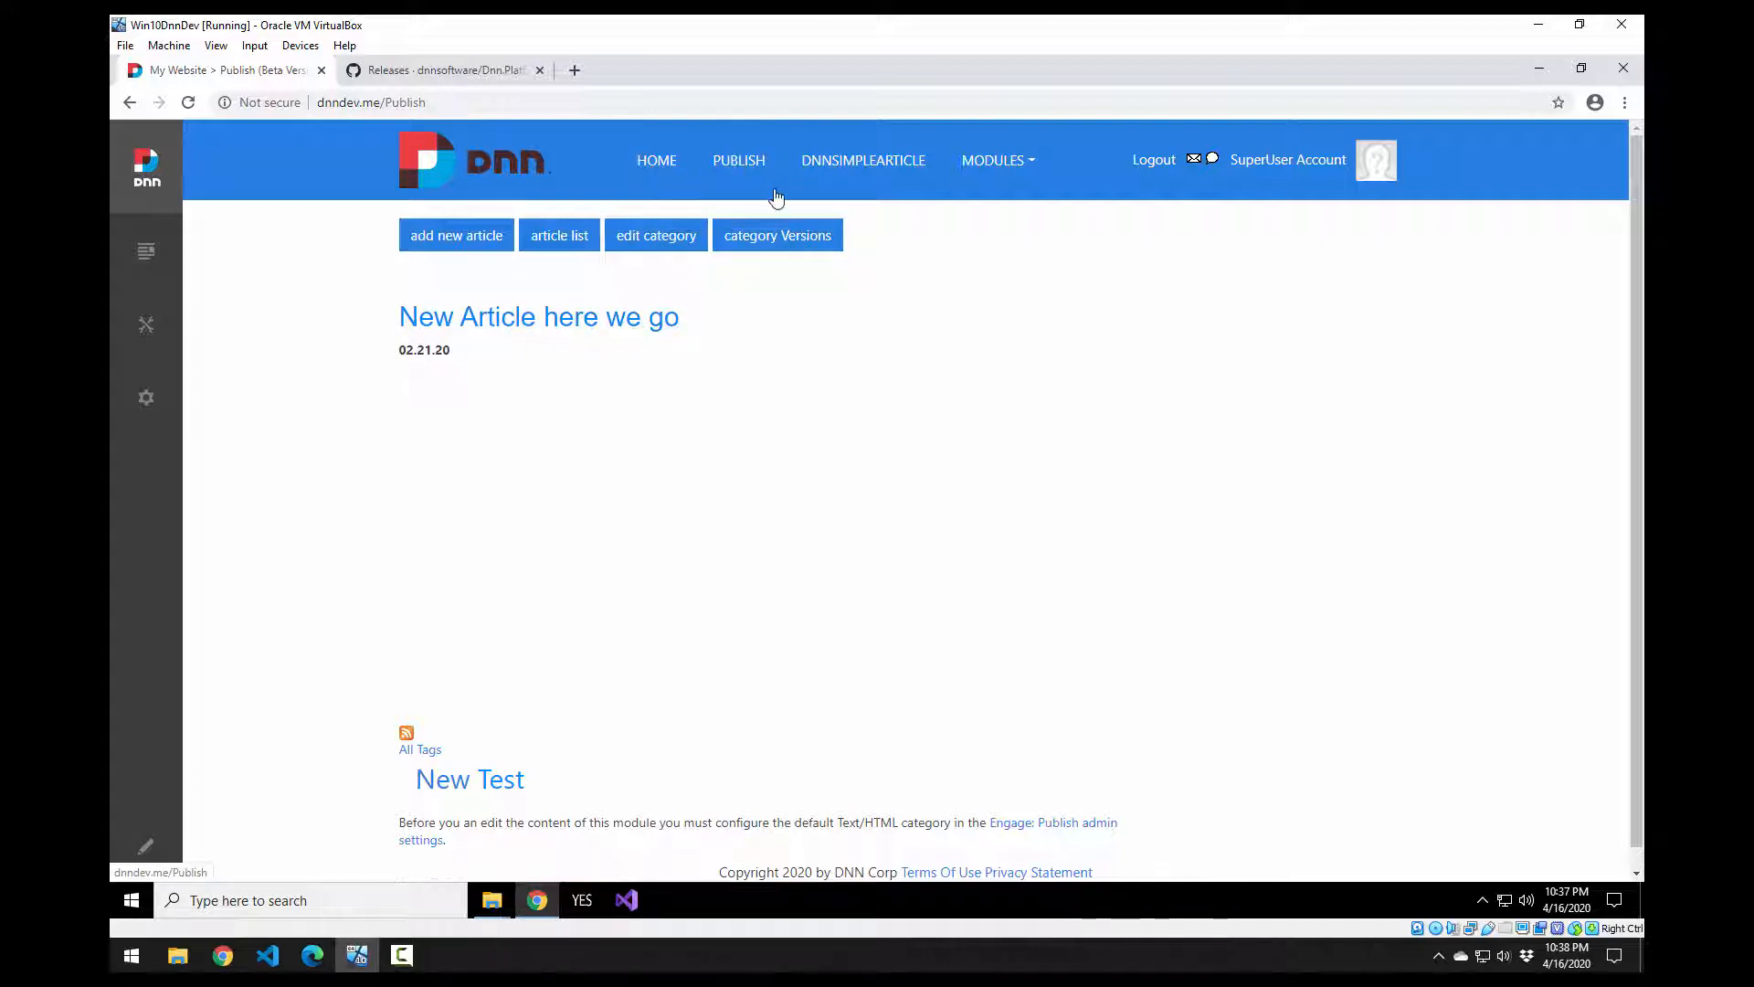
Step: Open 'New Article here we go' and review its title, byline, body and New Test tag
click(557, 331)
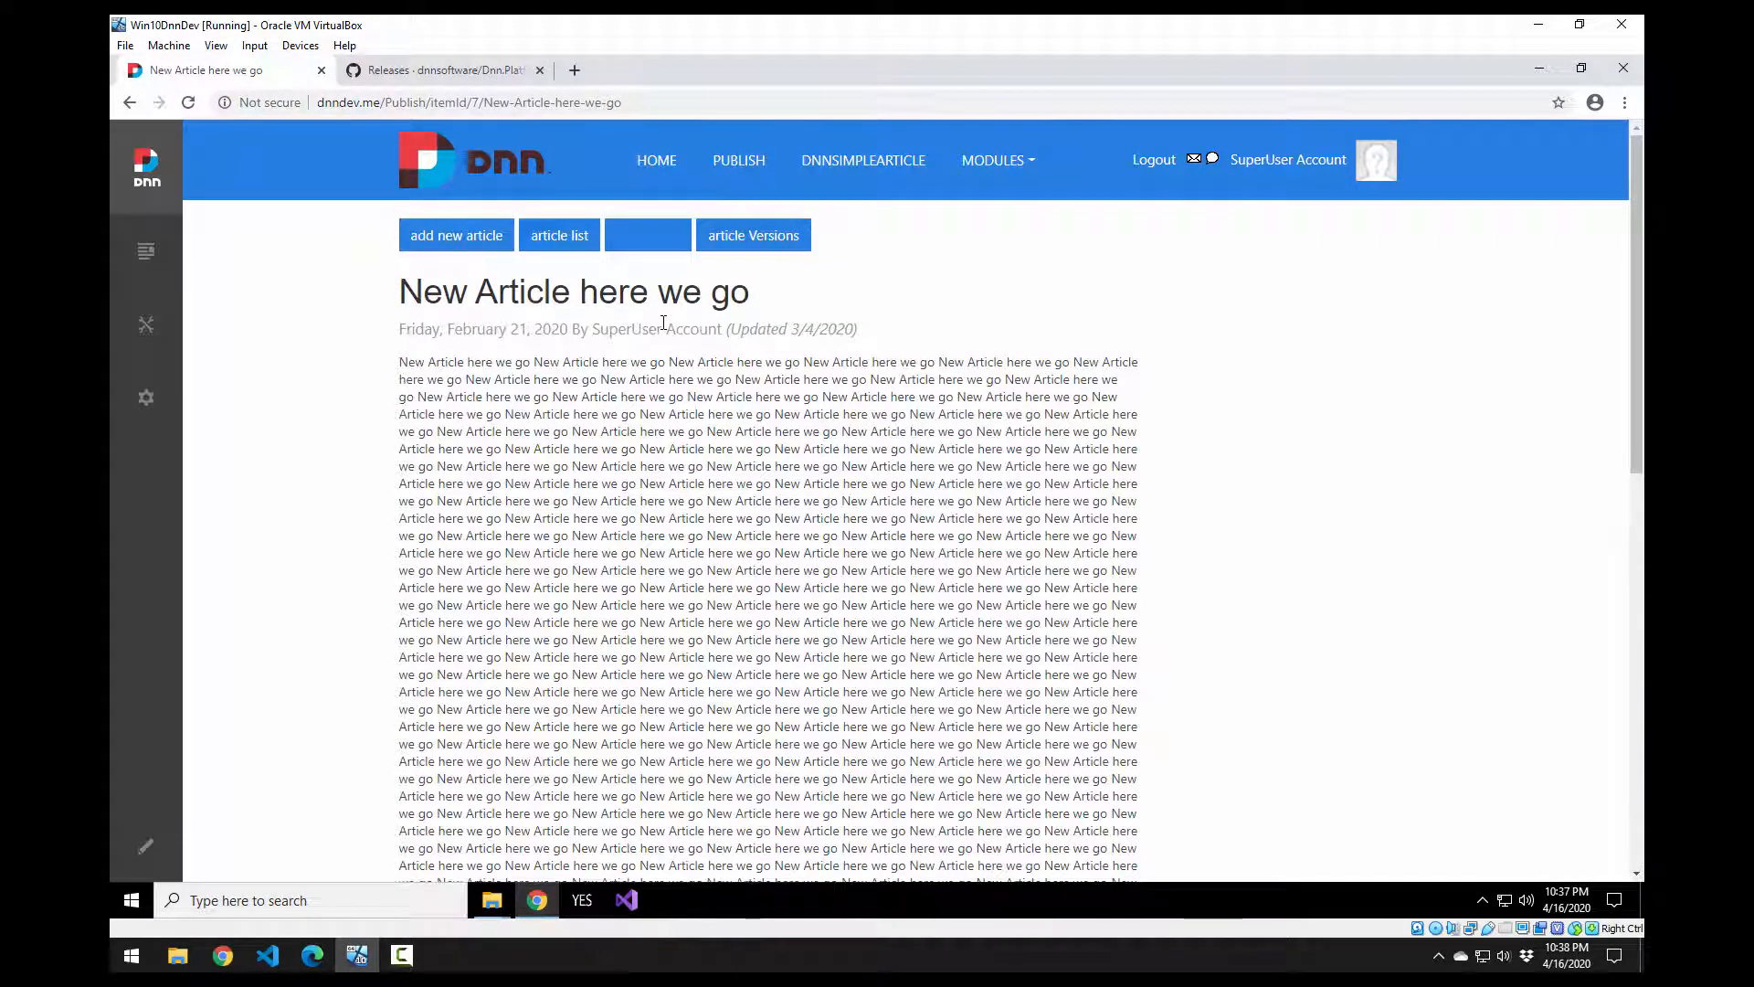
drag(747, 293, 528, 297)
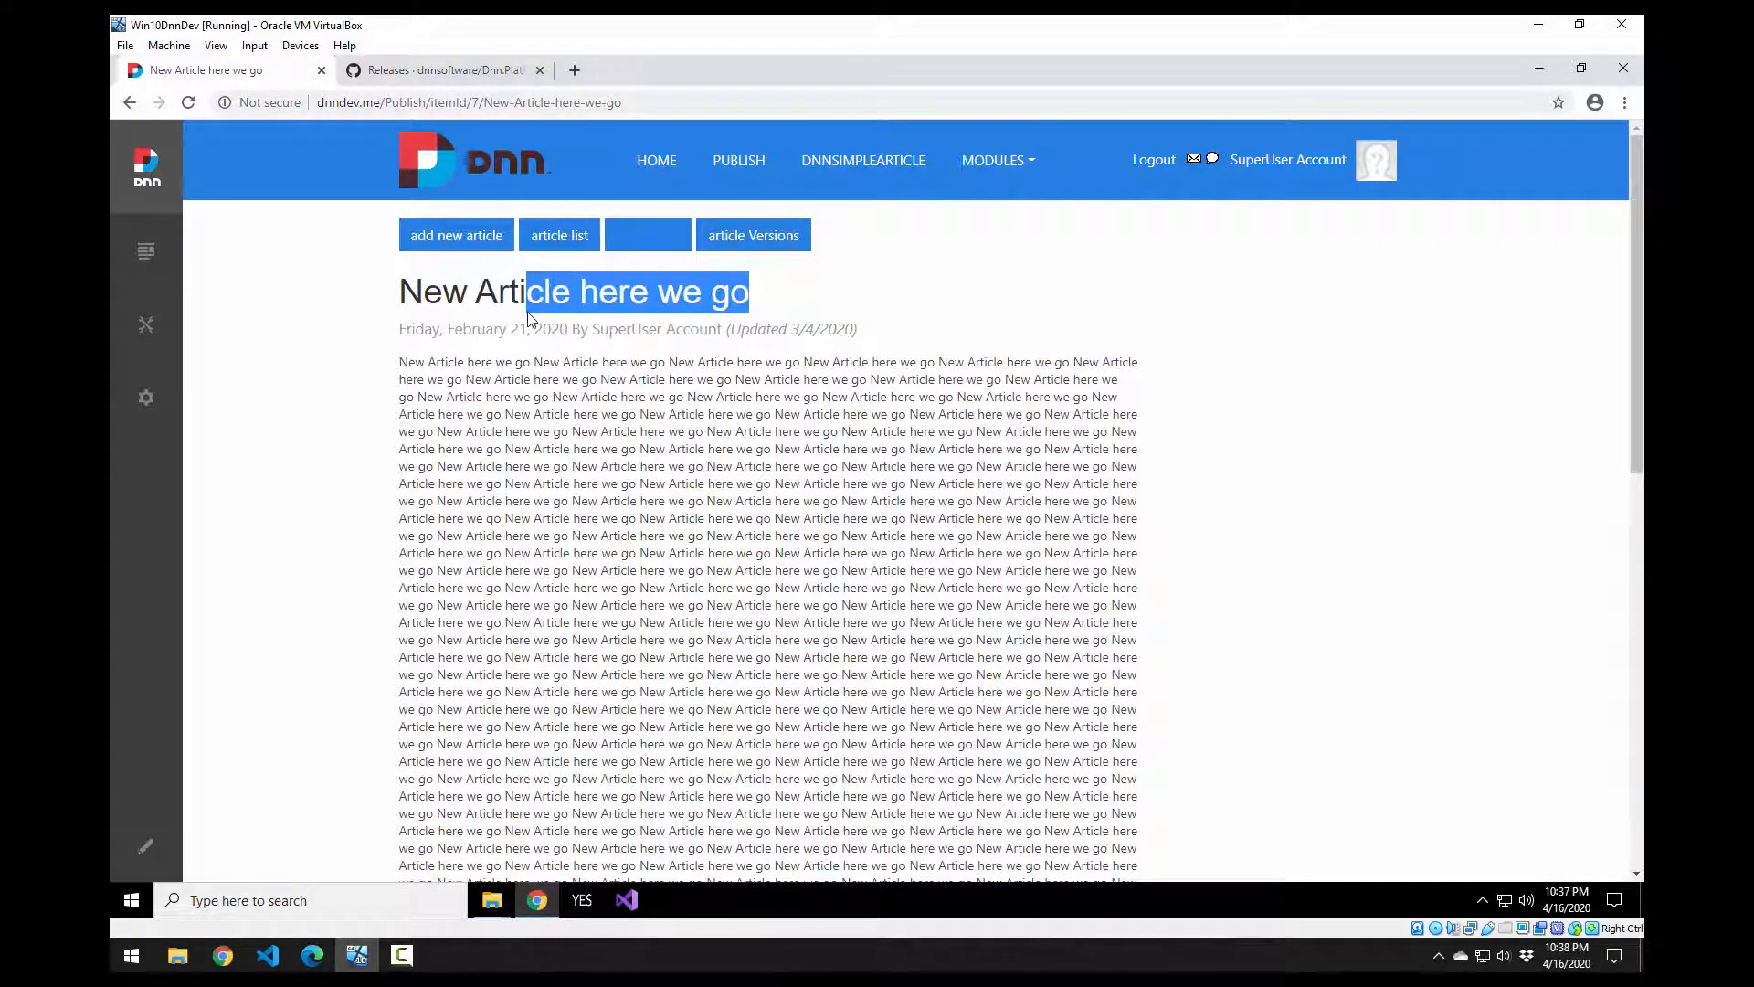
click(470, 329)
drag(416, 327, 589, 329)
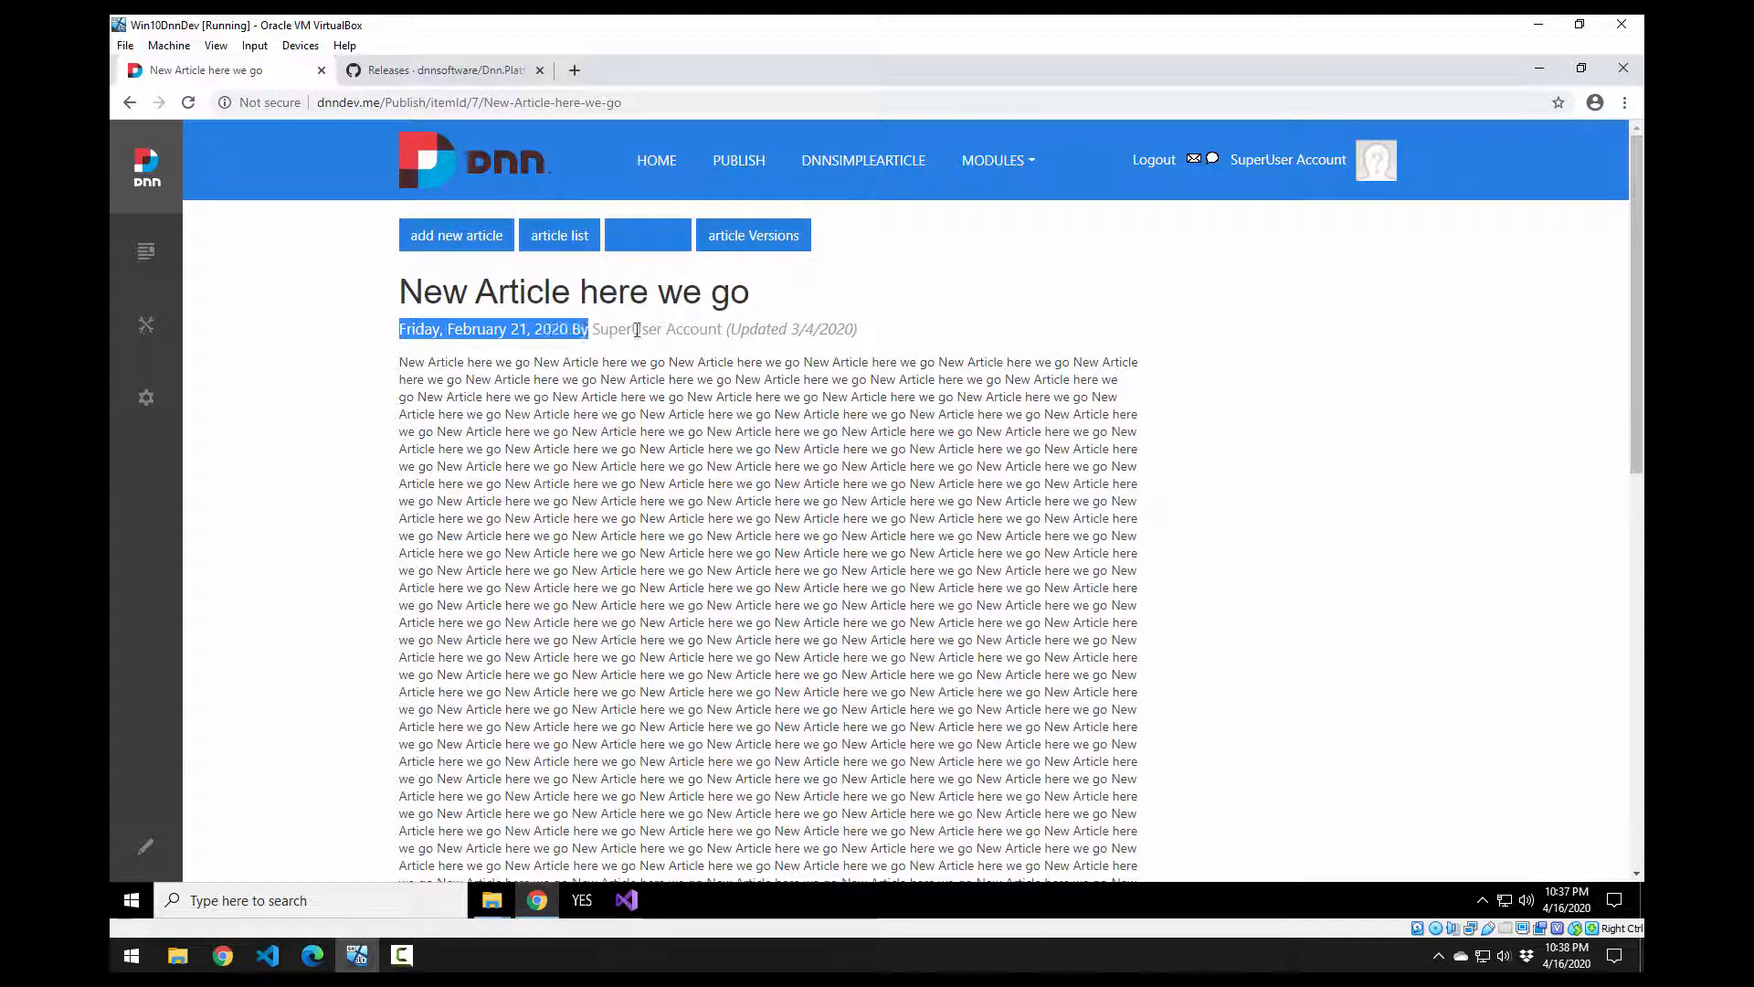
click(639, 329)
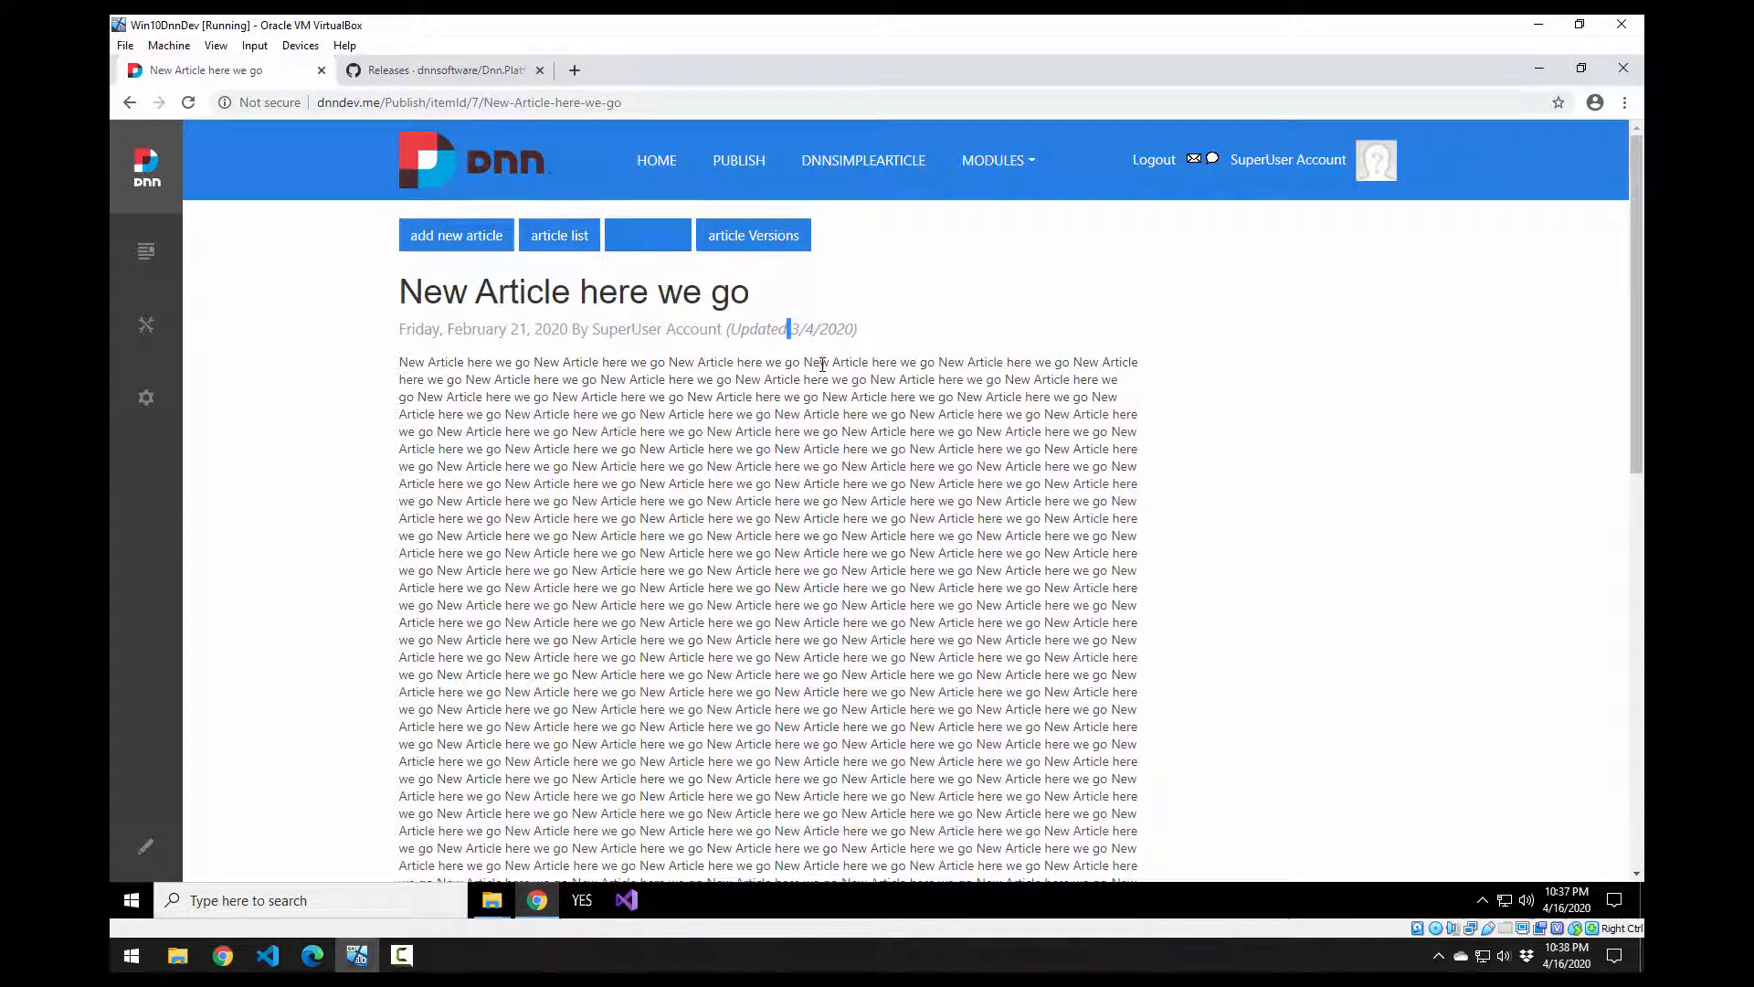
scroll(822, 364, down, 10)
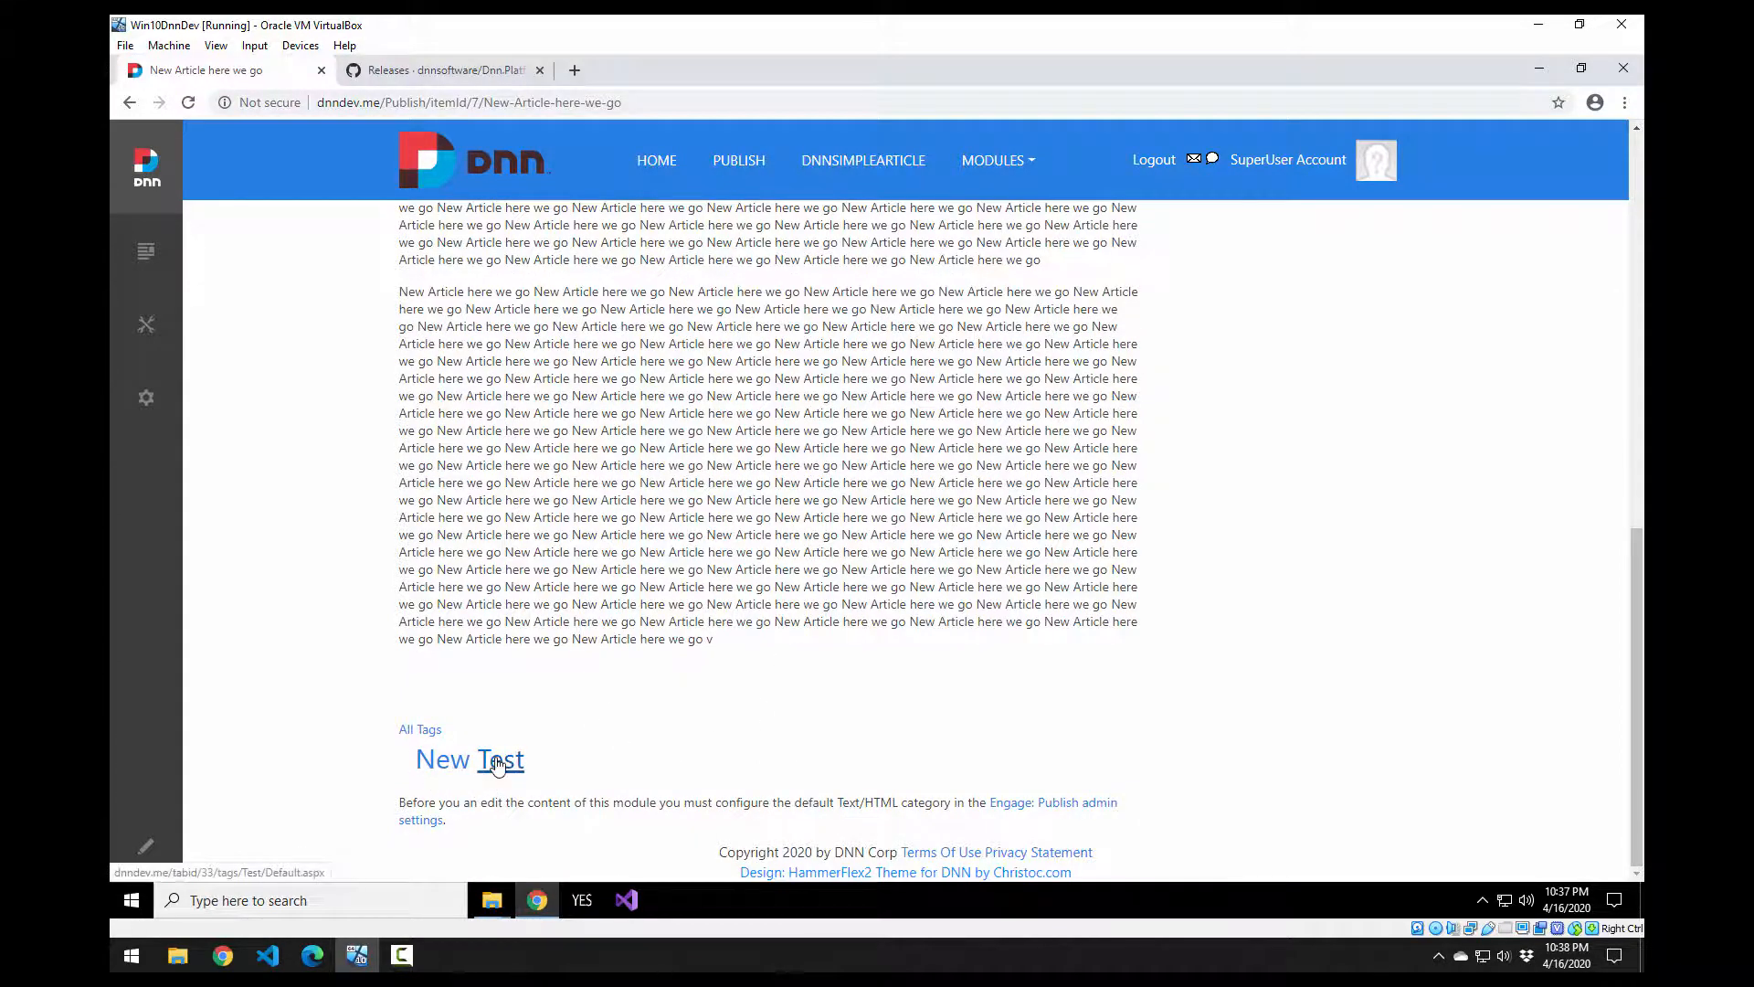
scroll(506, 772, up, 5)
scroll(507, 713, up, 5)
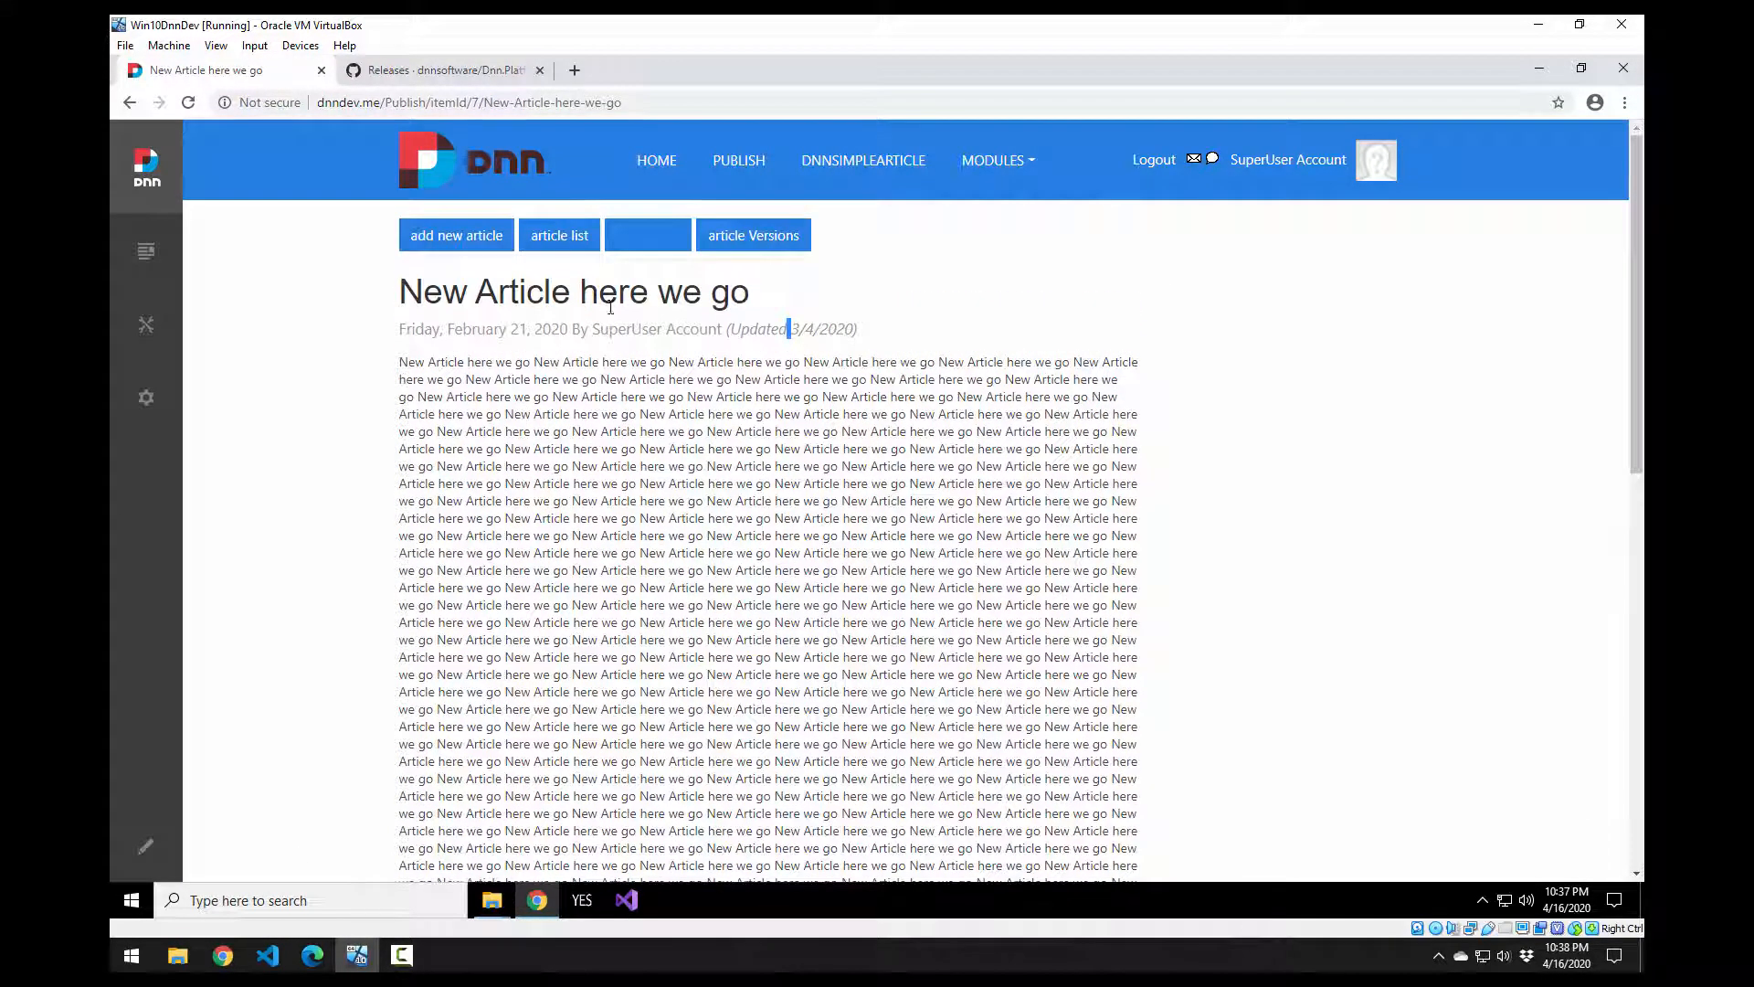
scroll(666, 384, down, 5)
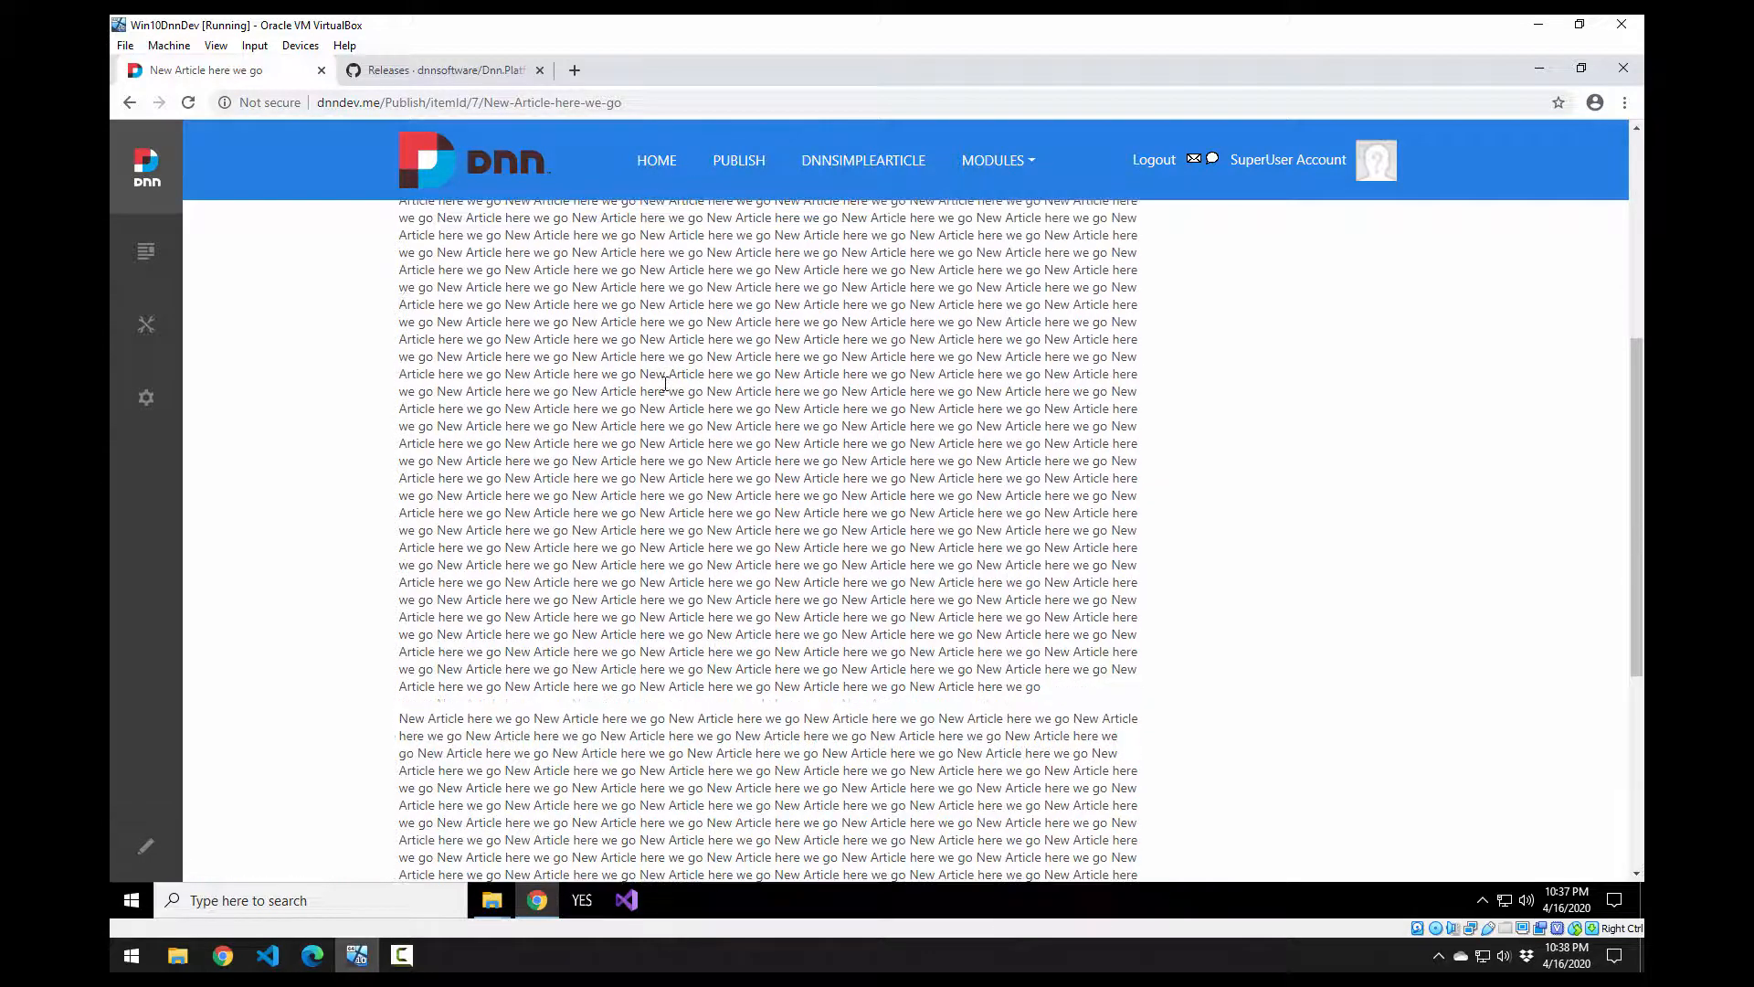
scroll(666, 384, down, 5)
scroll(666, 384, up, 10)
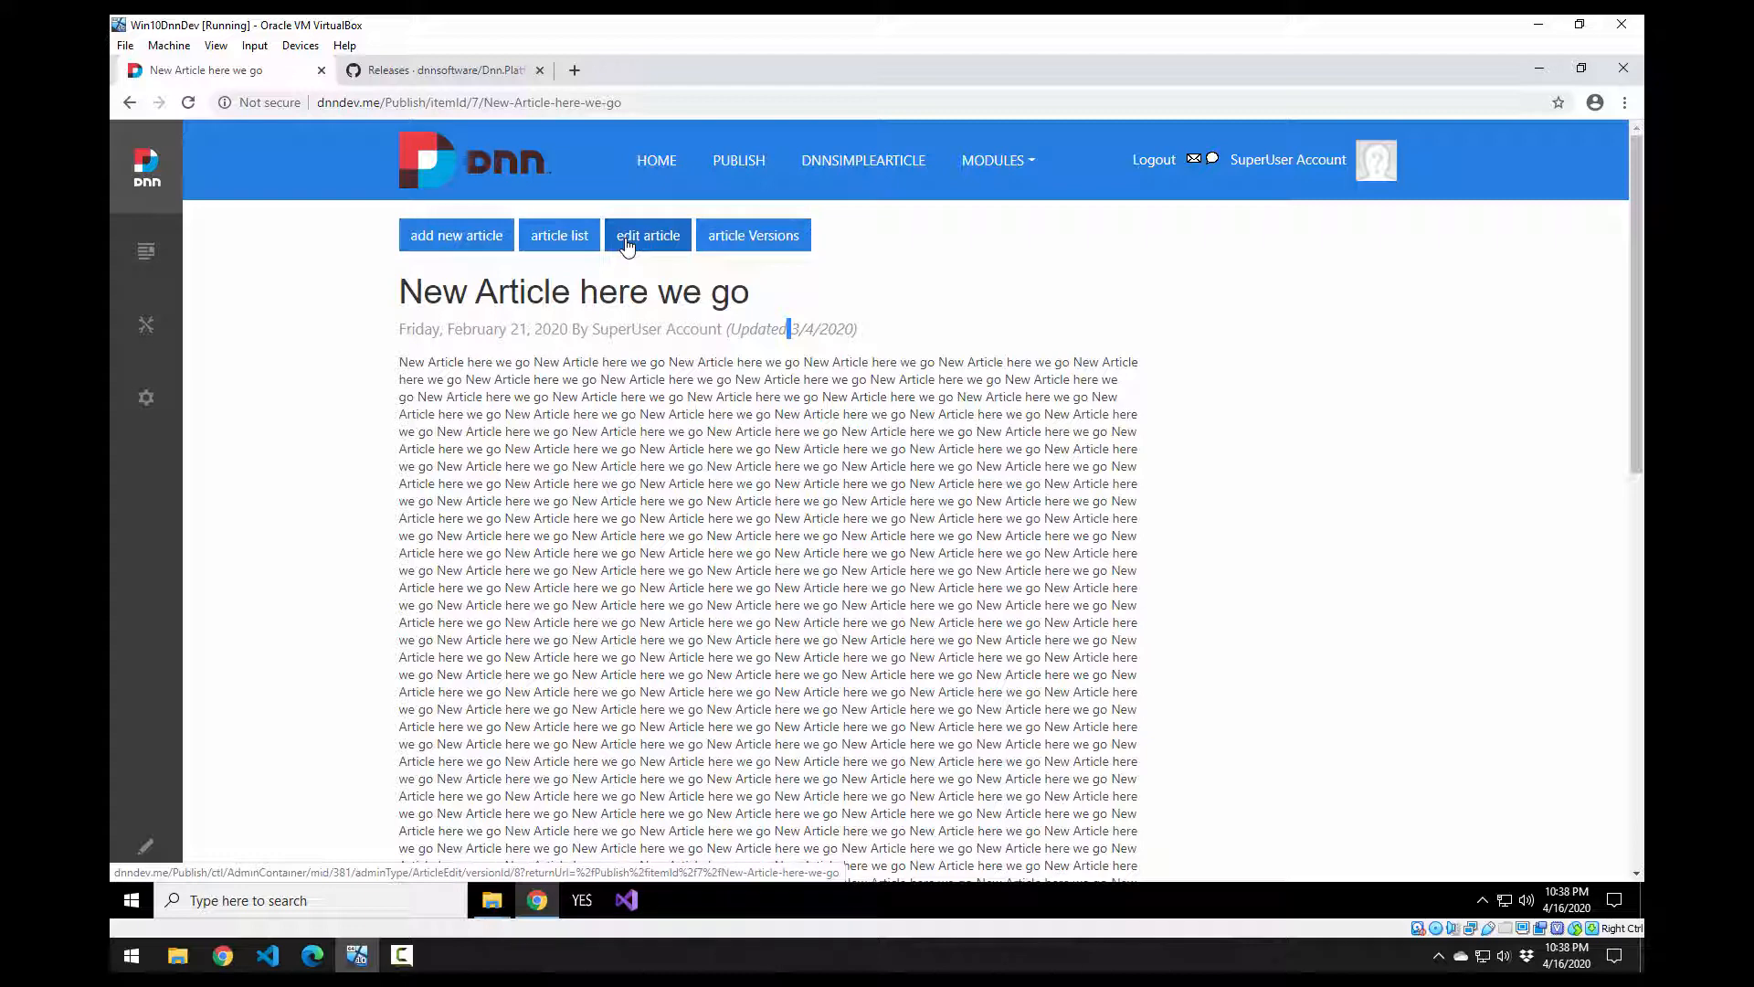
Step: Open 'New Article here we go' for editing and scroll through the edit form
click(627, 241)
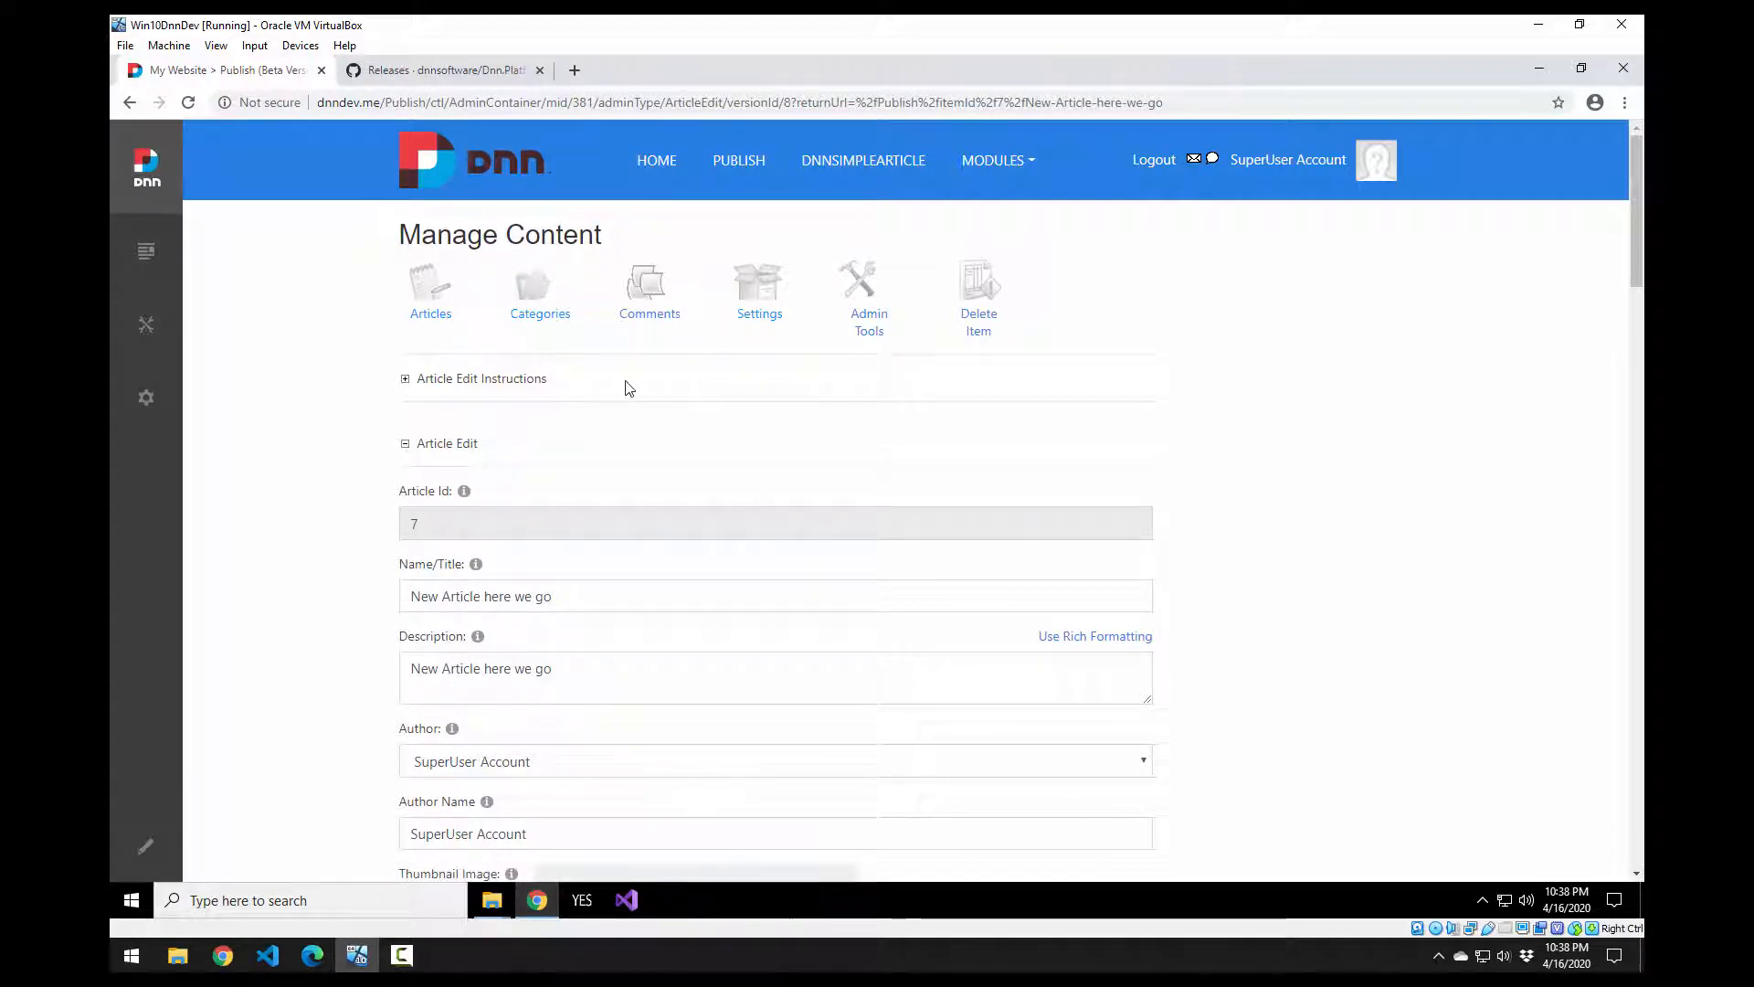
scroll(674, 509, down, 4)
scroll(719, 494, down, 2)
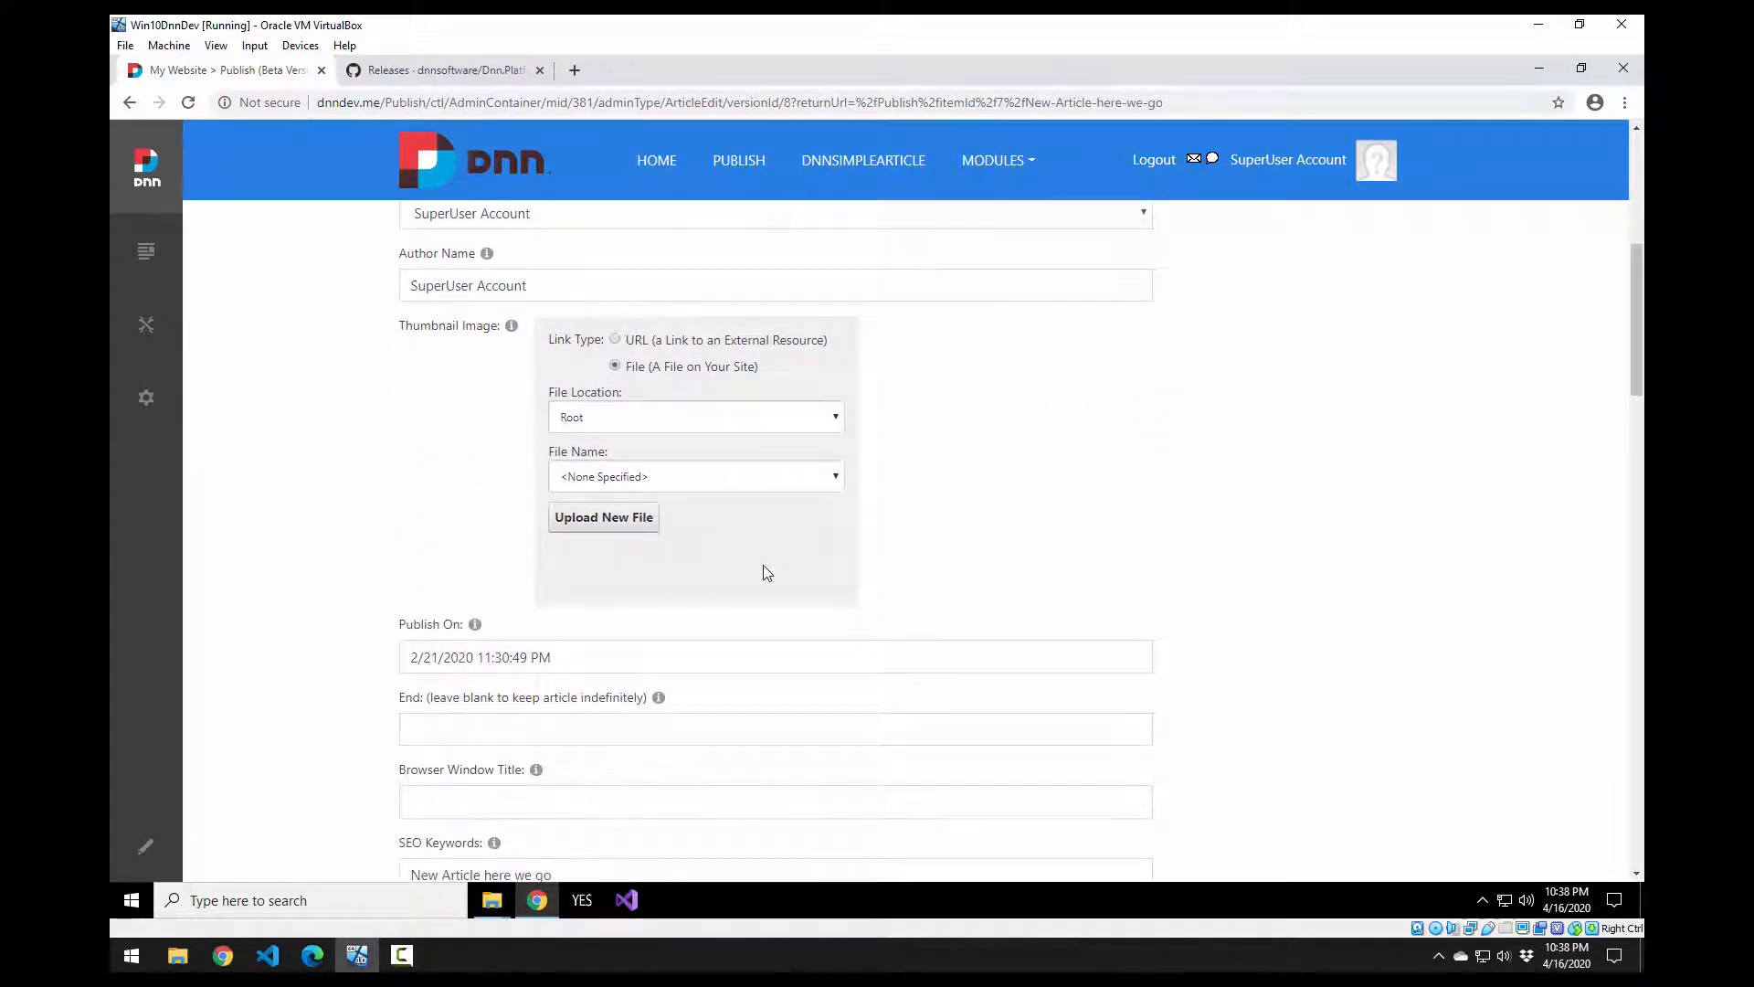
scroll(764, 565, down, 4)
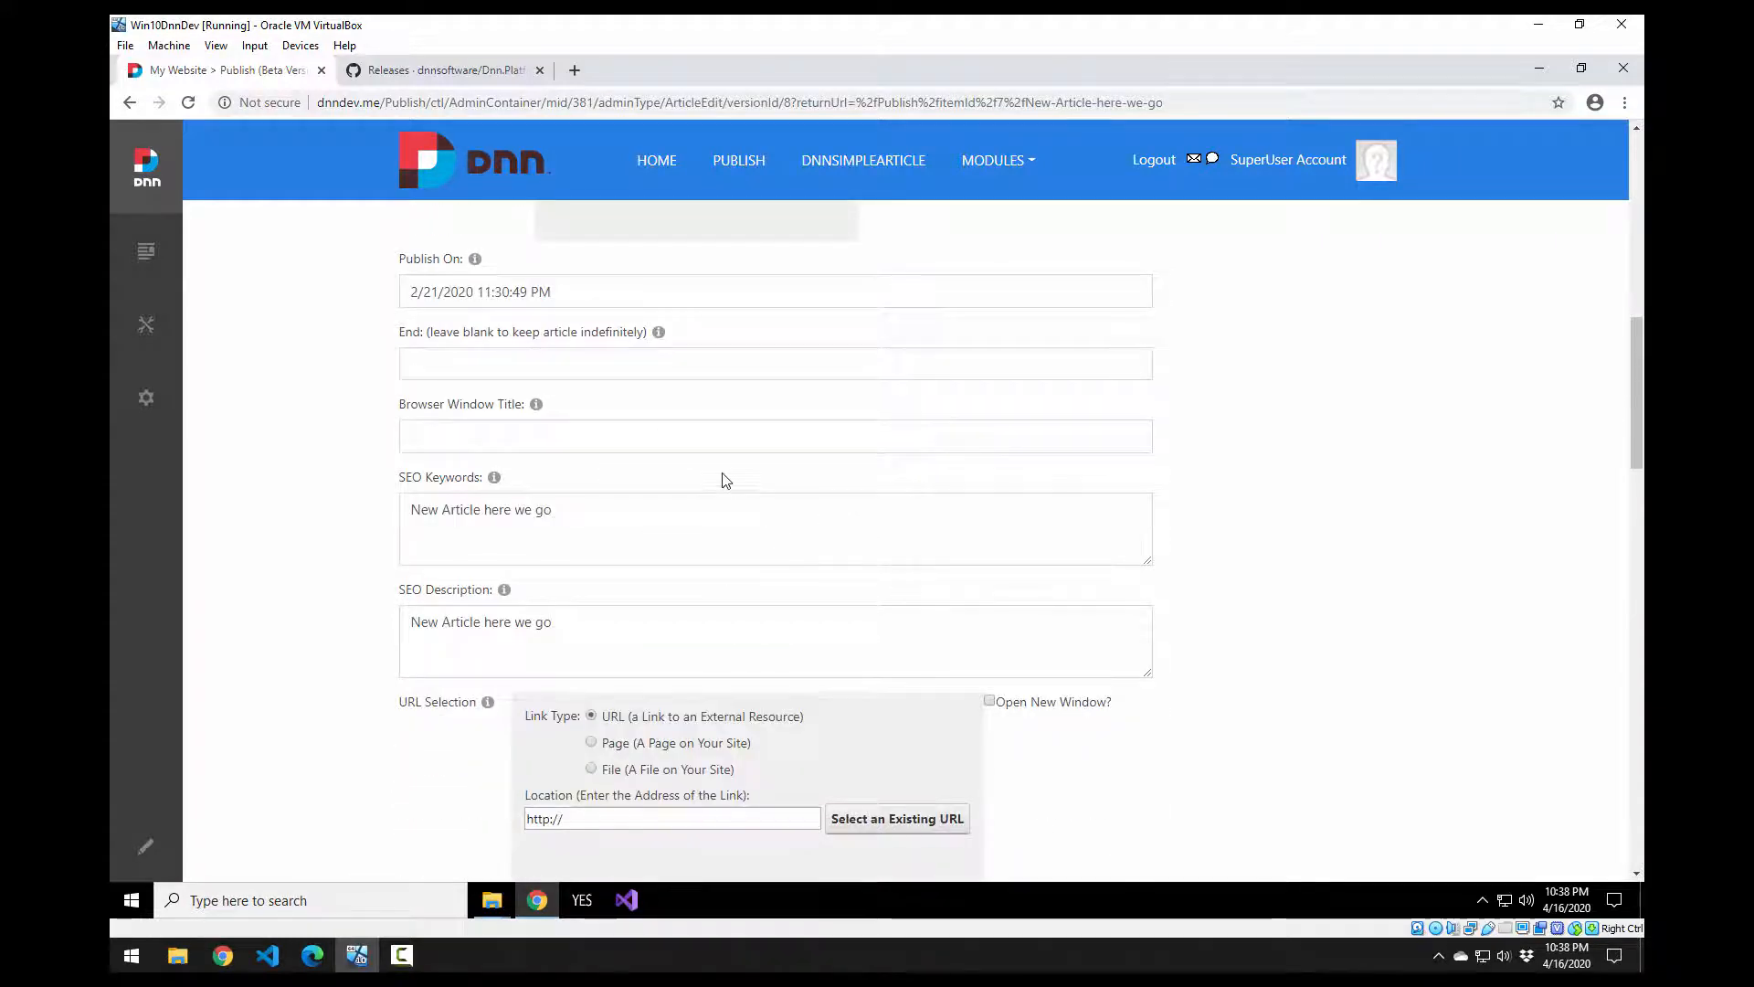
scroll(721, 478, down, 3)
scroll(721, 539, down, 3)
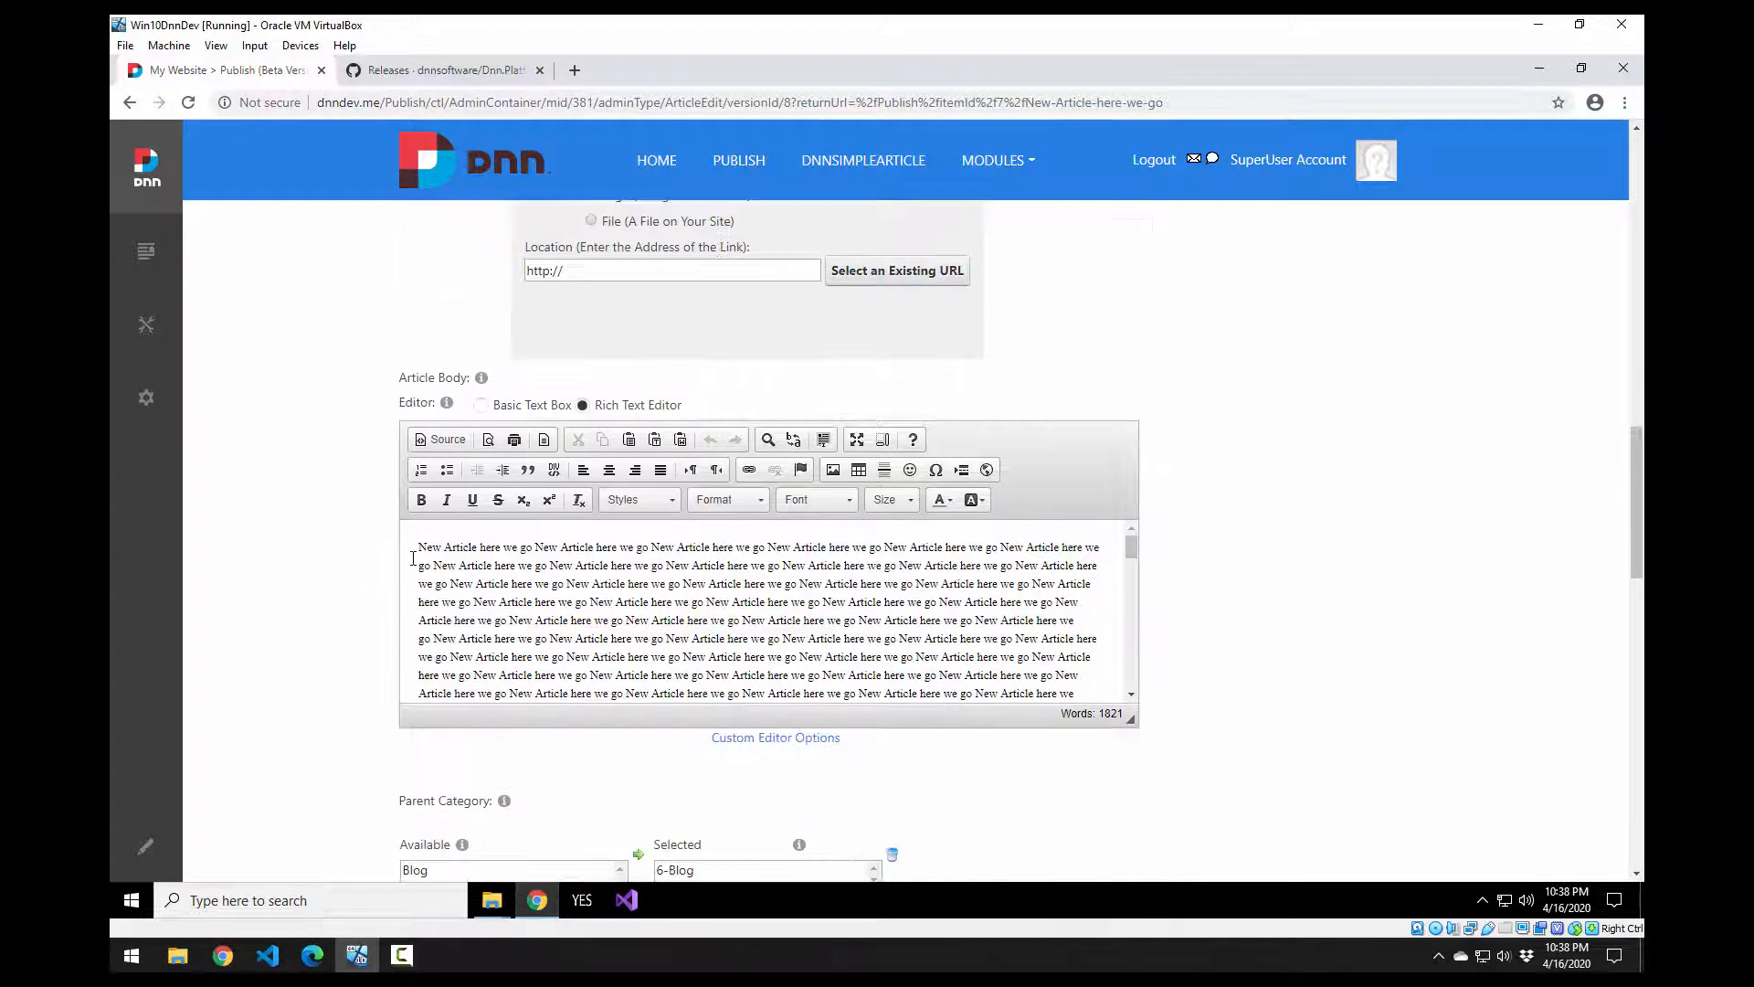
scroll(883, 592, down, 1)
scroll(1229, 520, down, 4)
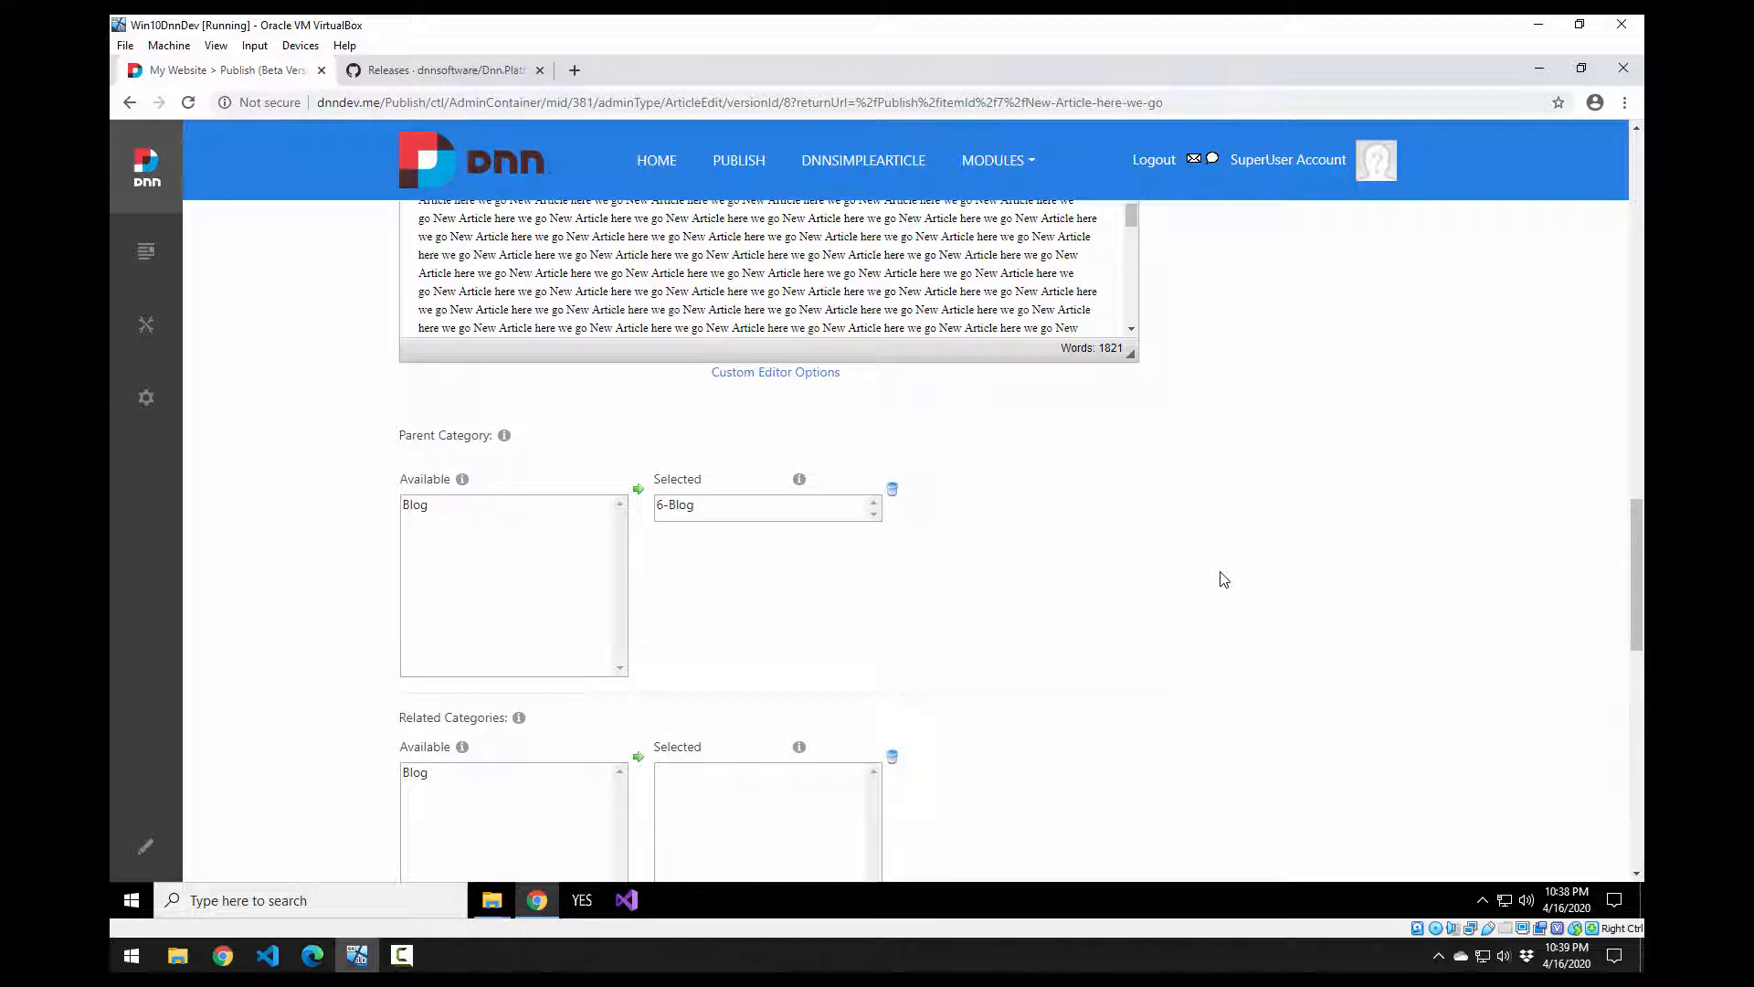
scroll(1223, 579, down, 2)
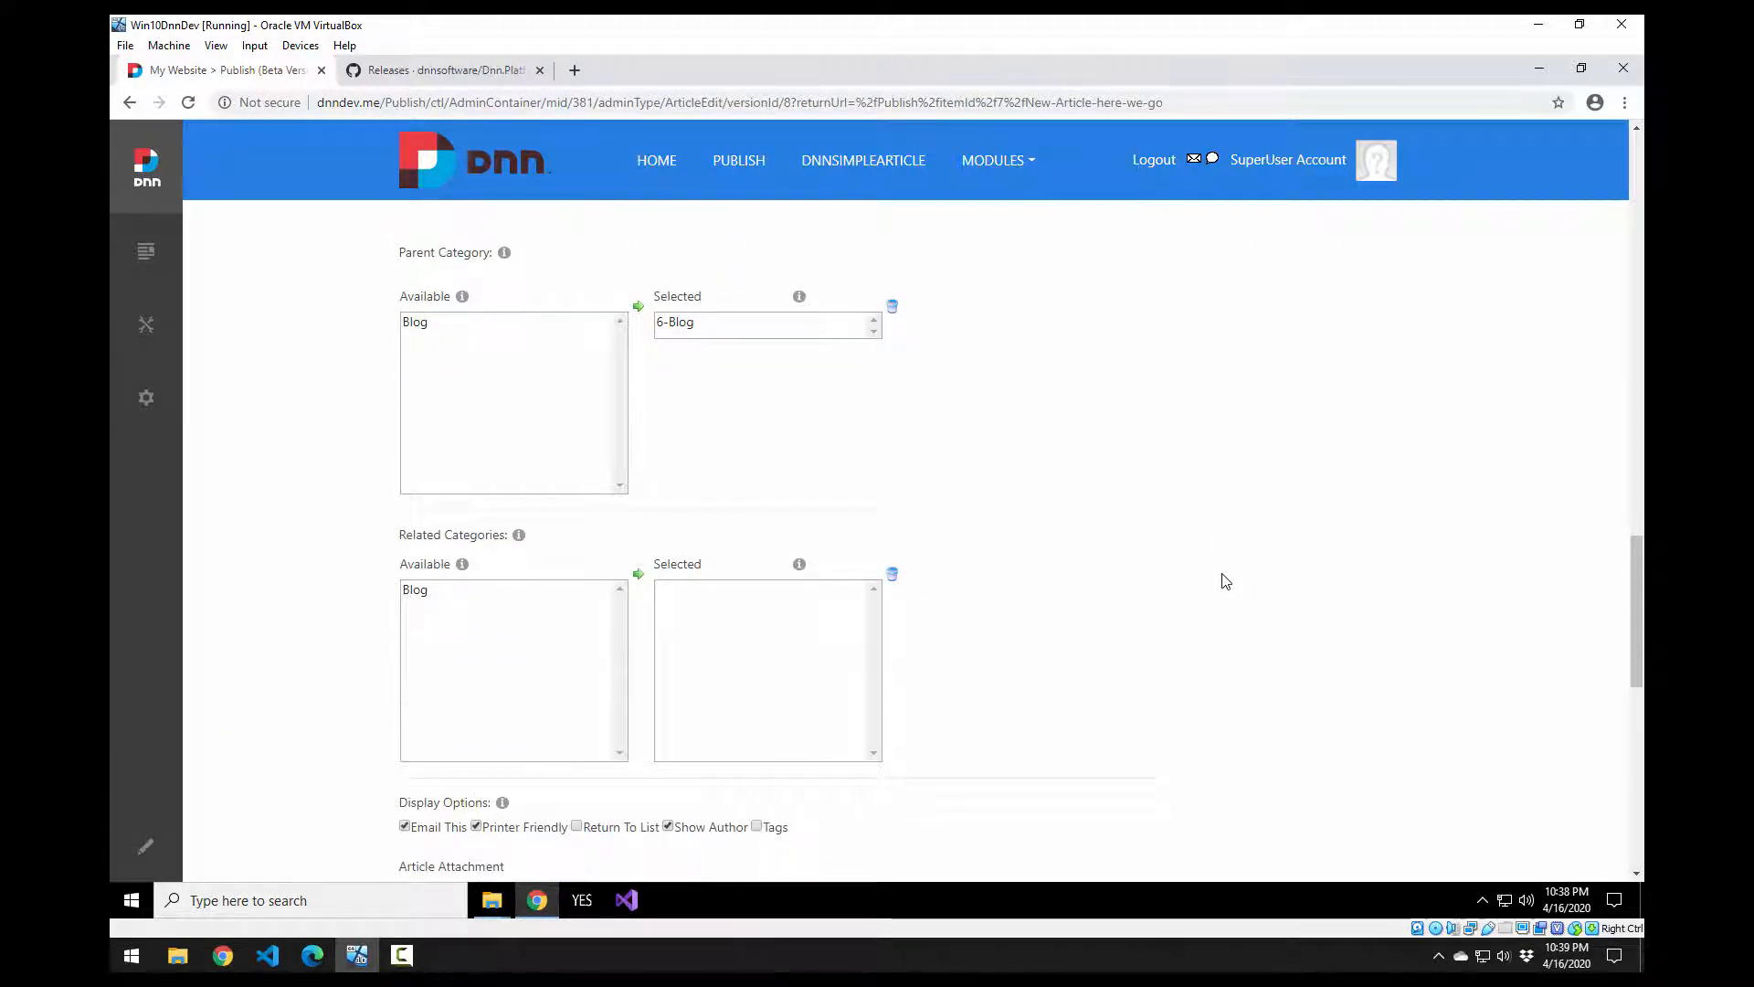
scroll(1221, 578, down, 5)
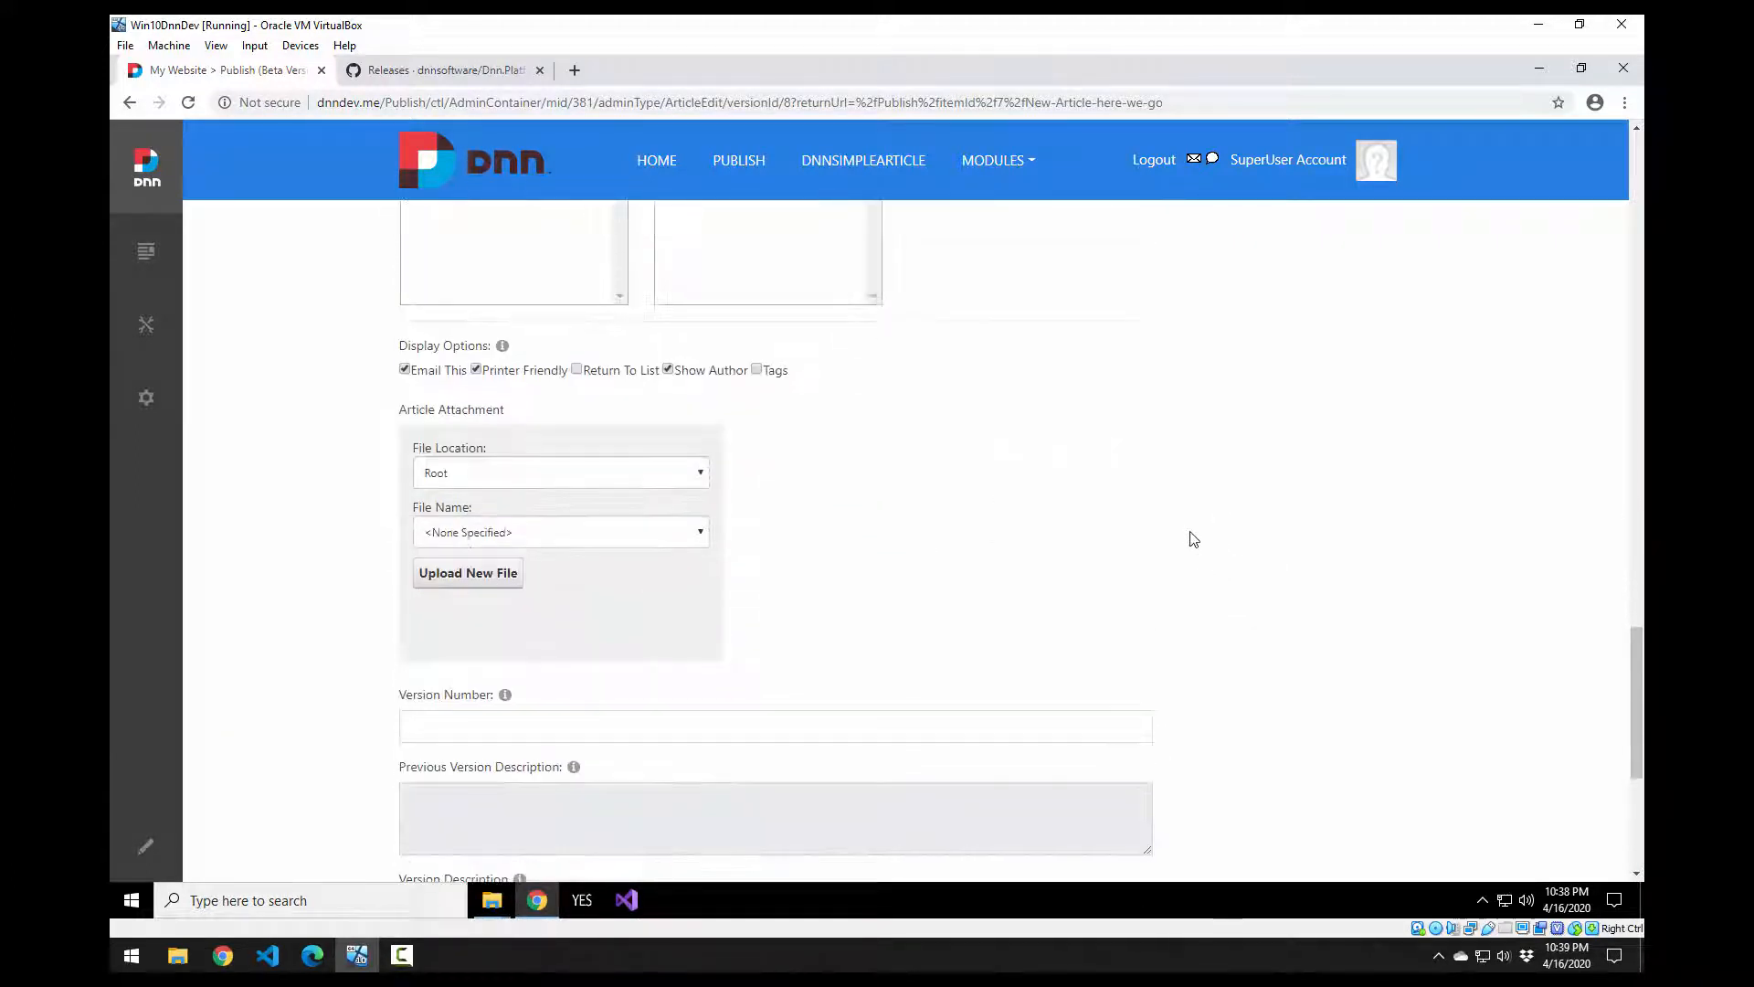
scroll(1082, 626, down, 4)
scroll(1092, 662, up, 4)
scroll(931, 591, down, 1)
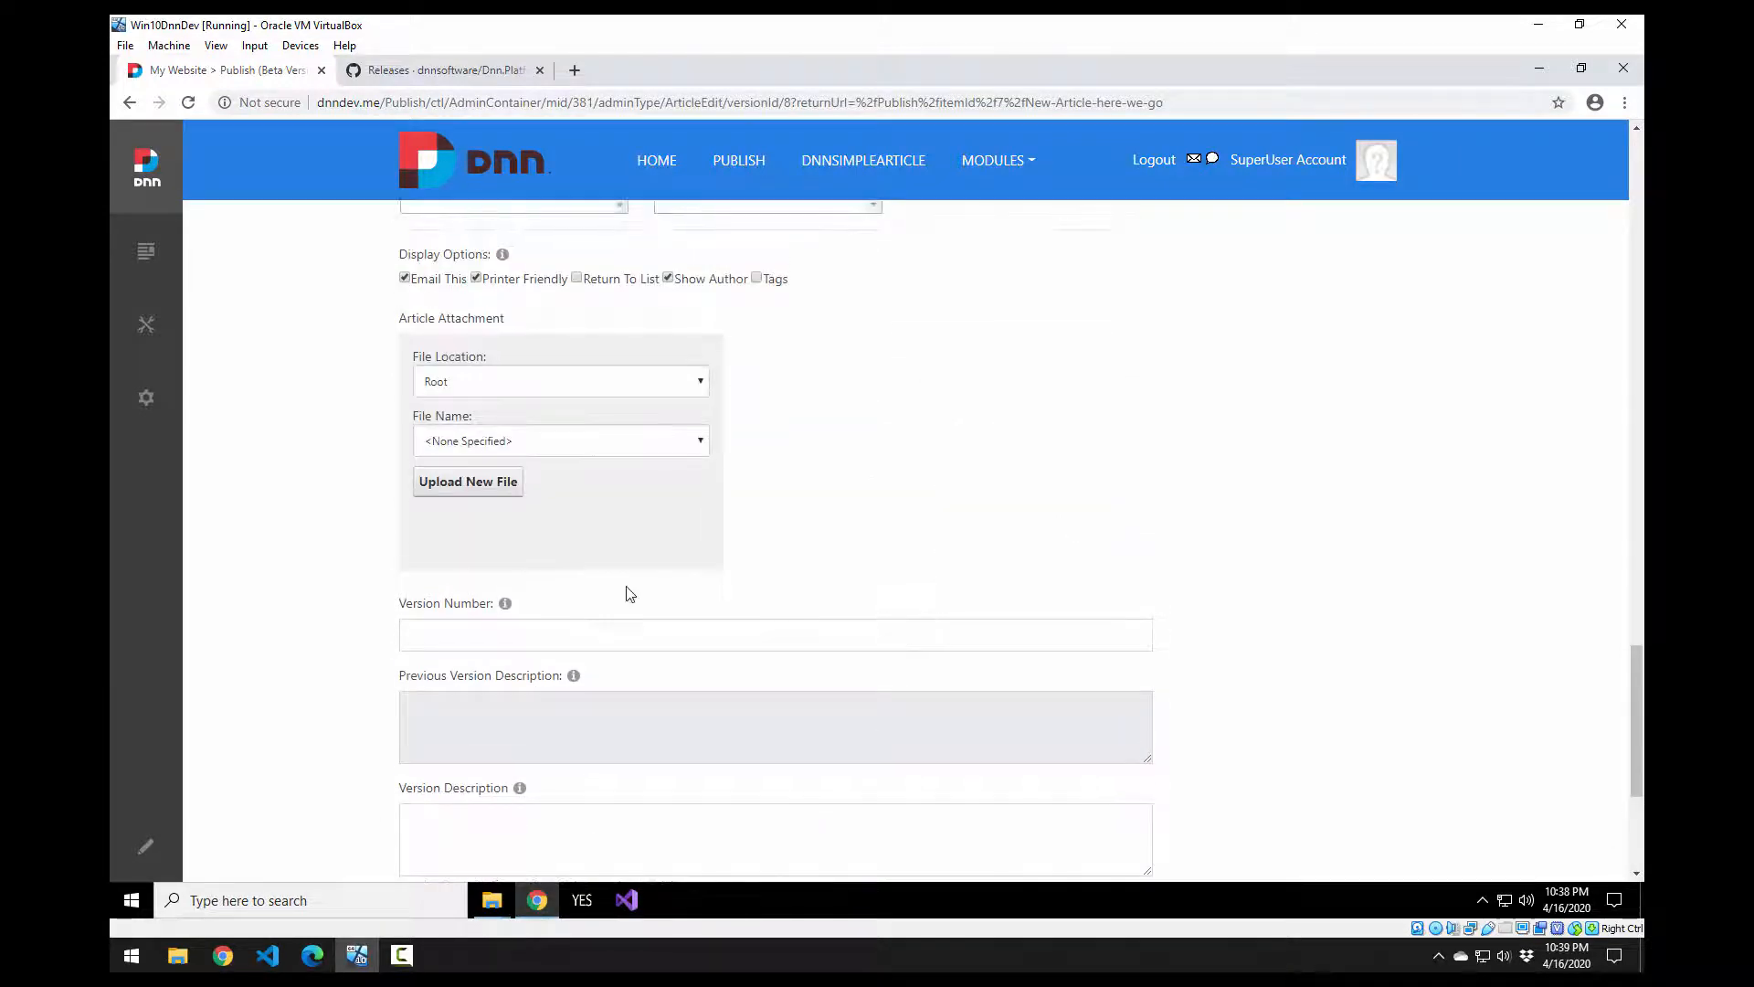
scroll(831, 578, up, 2)
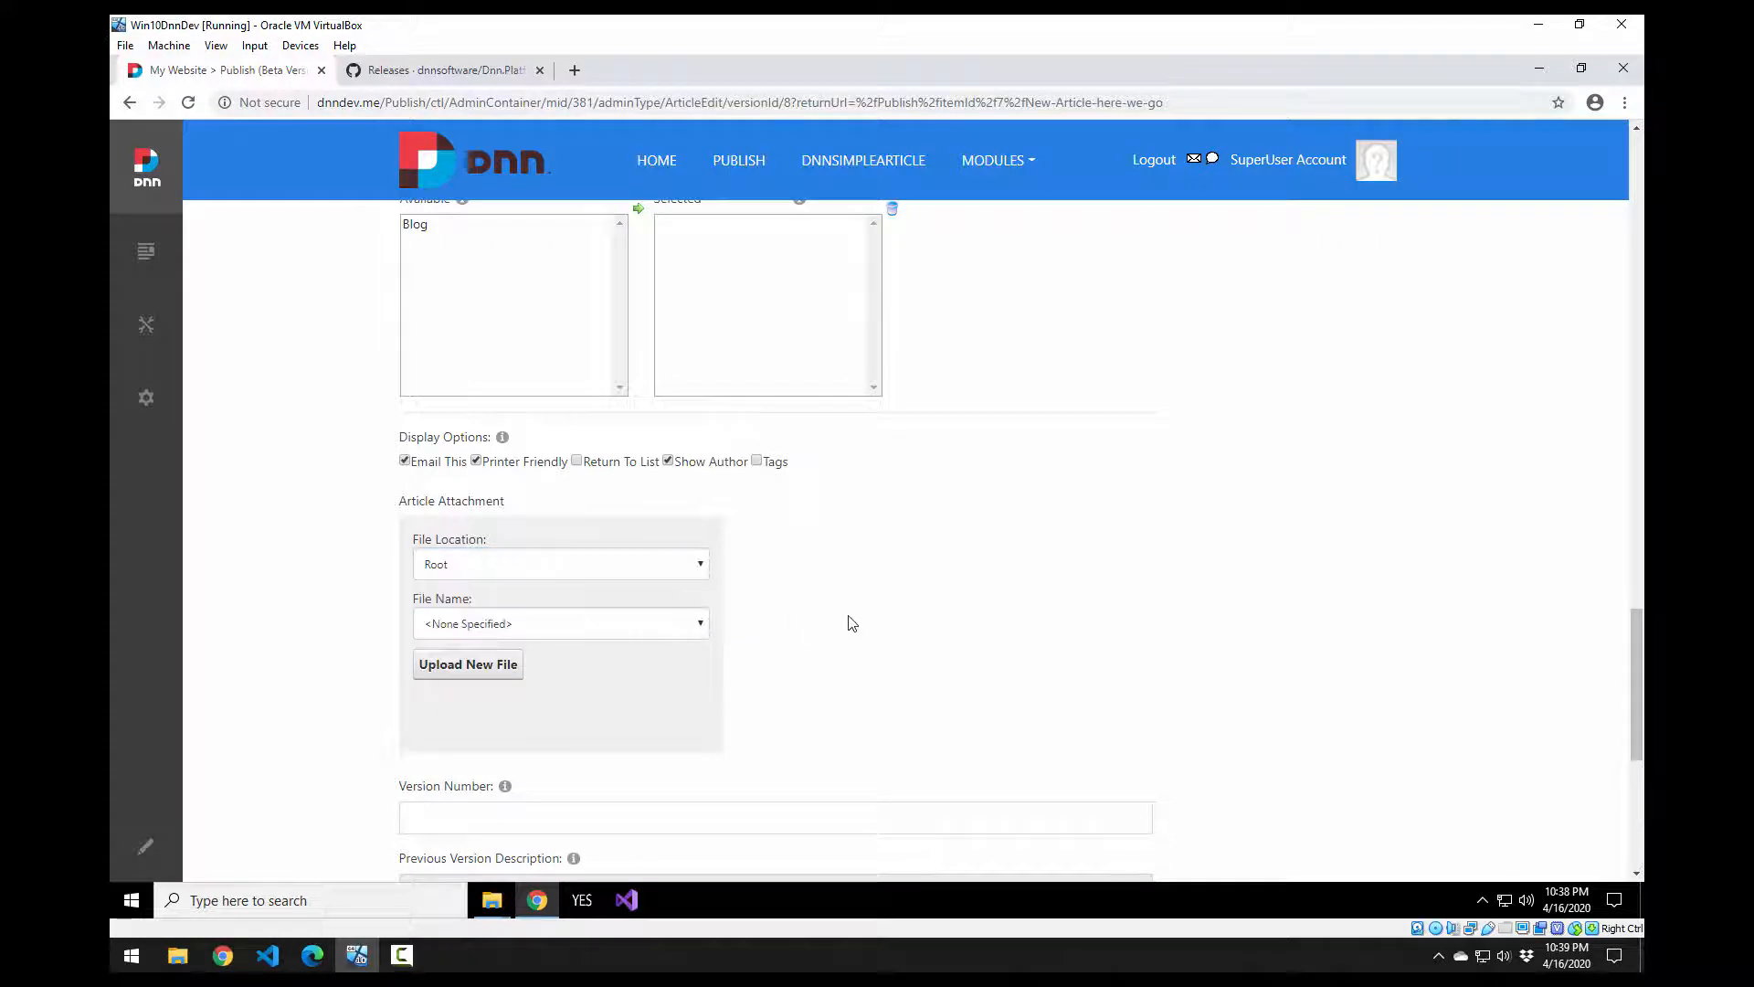
Step: Place the caret in the version description field and save the article changes
click(659, 629)
scroll(731, 603, down, 5)
click(966, 531)
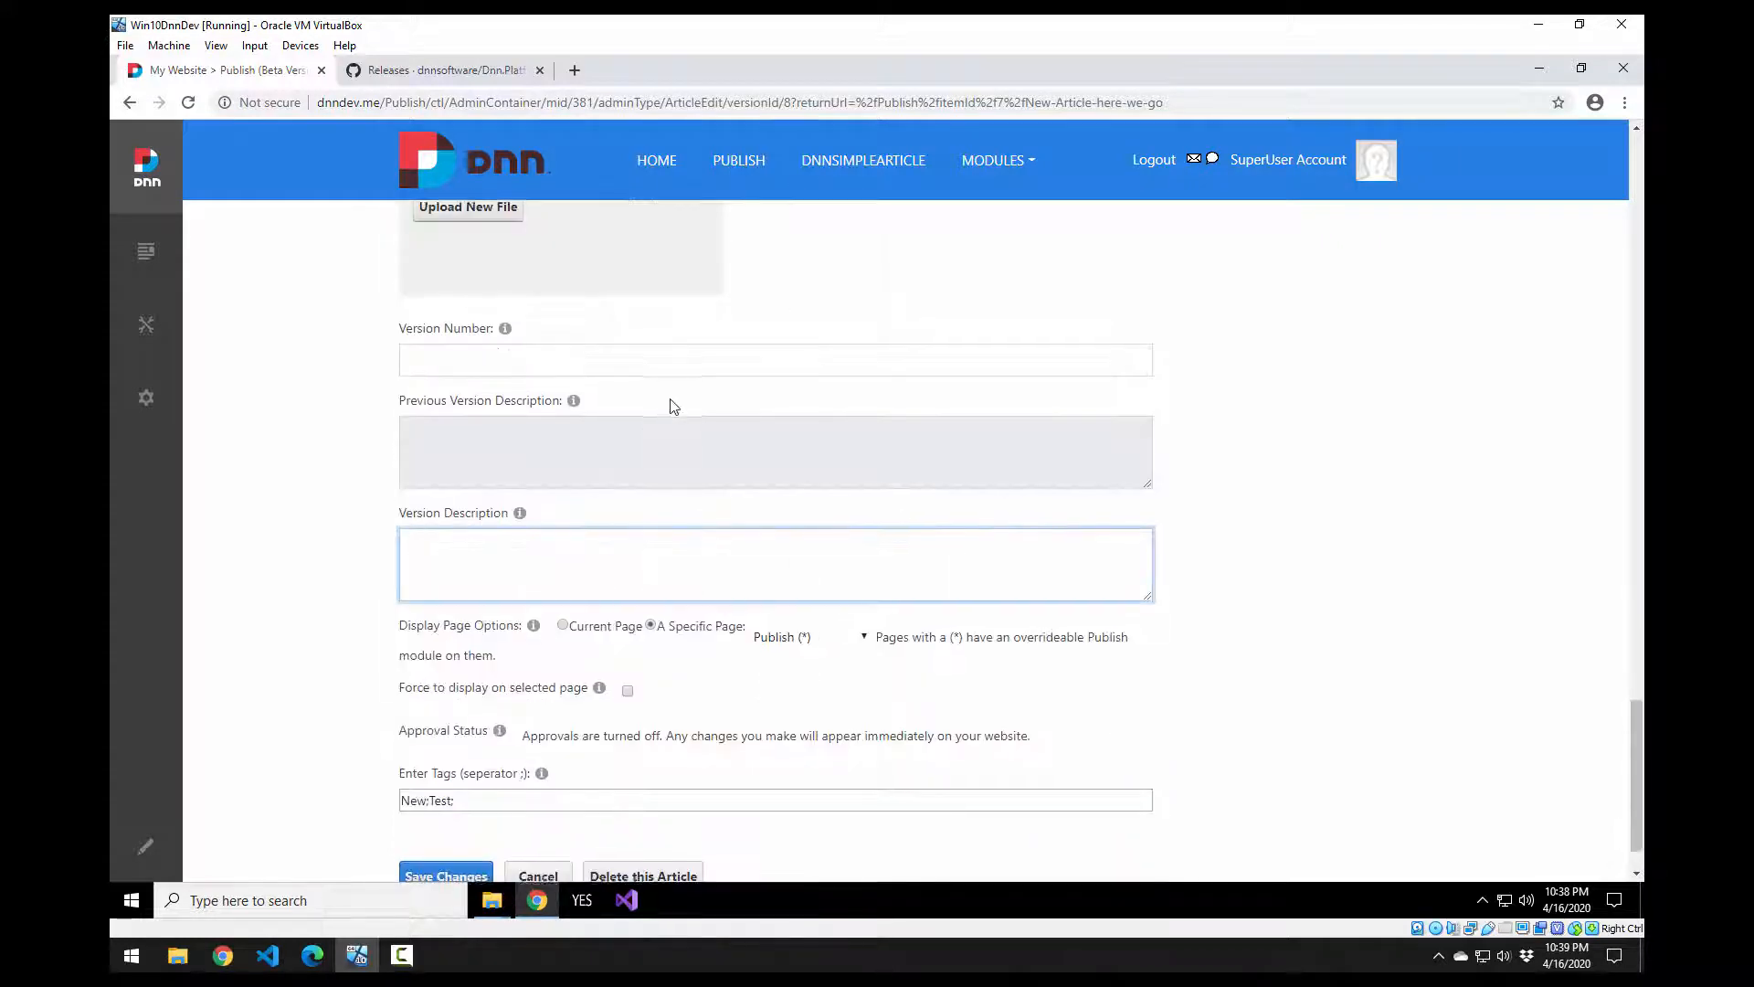
scroll(710, 535, down, 1)
scroll(715, 516, up, 15)
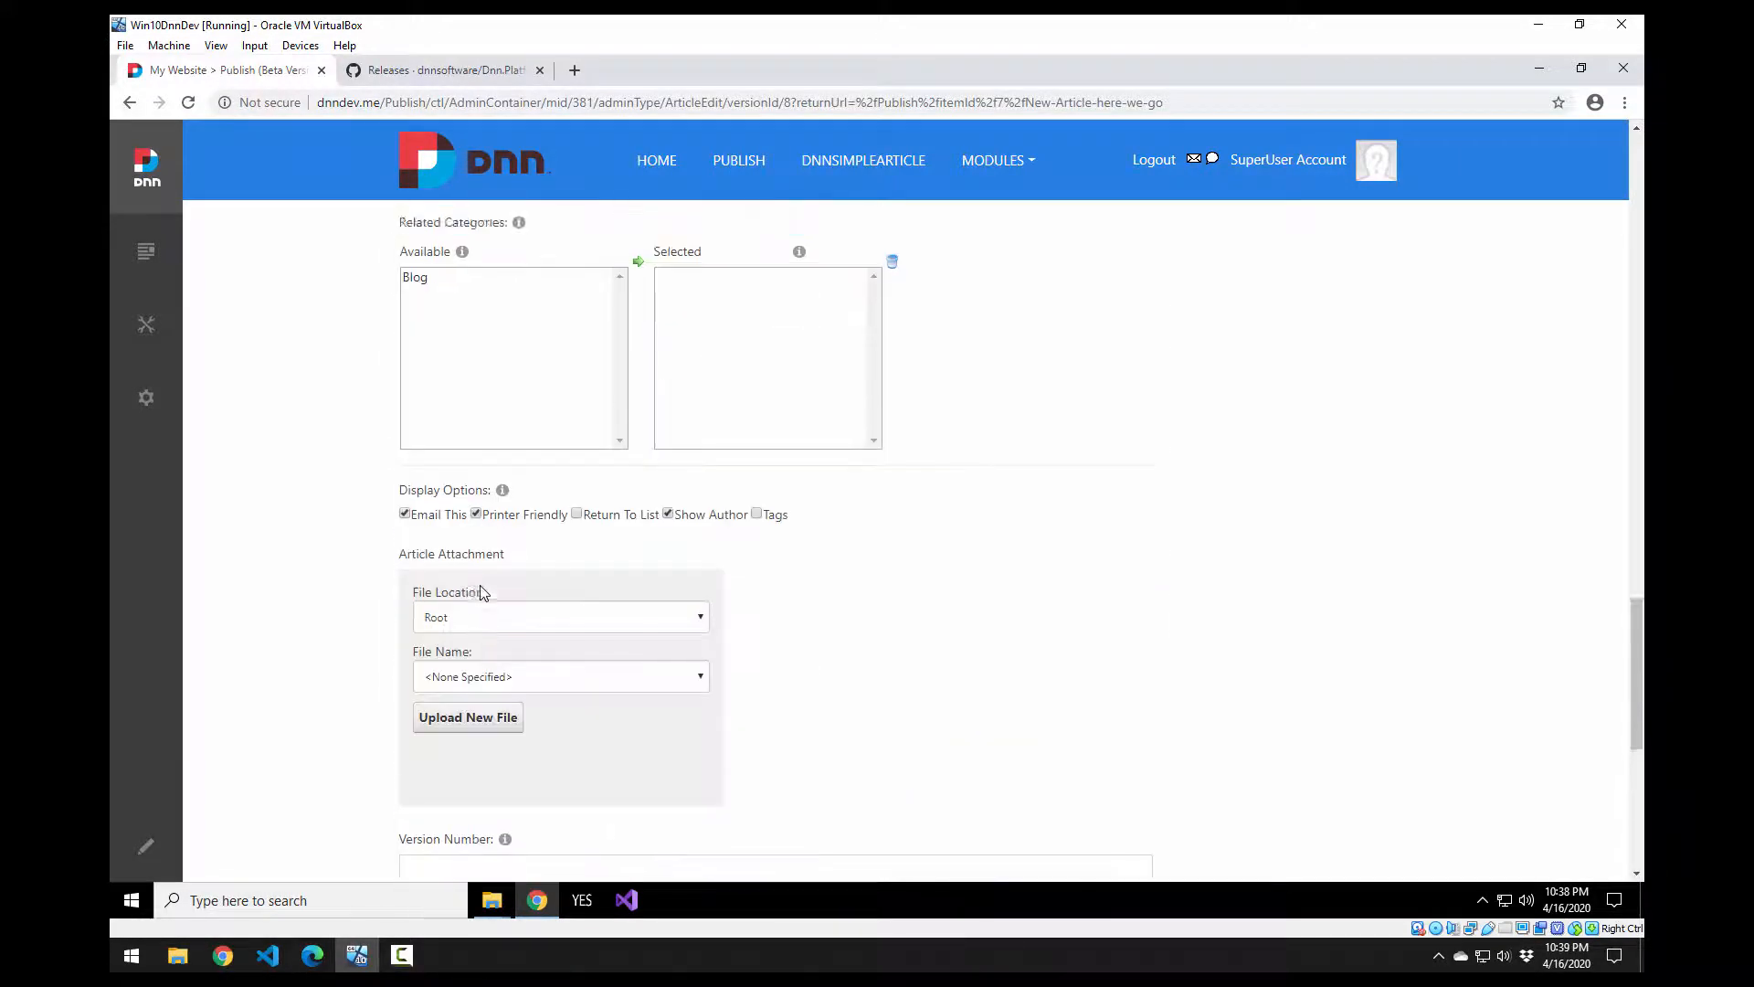
scroll(283, 644, up, 7)
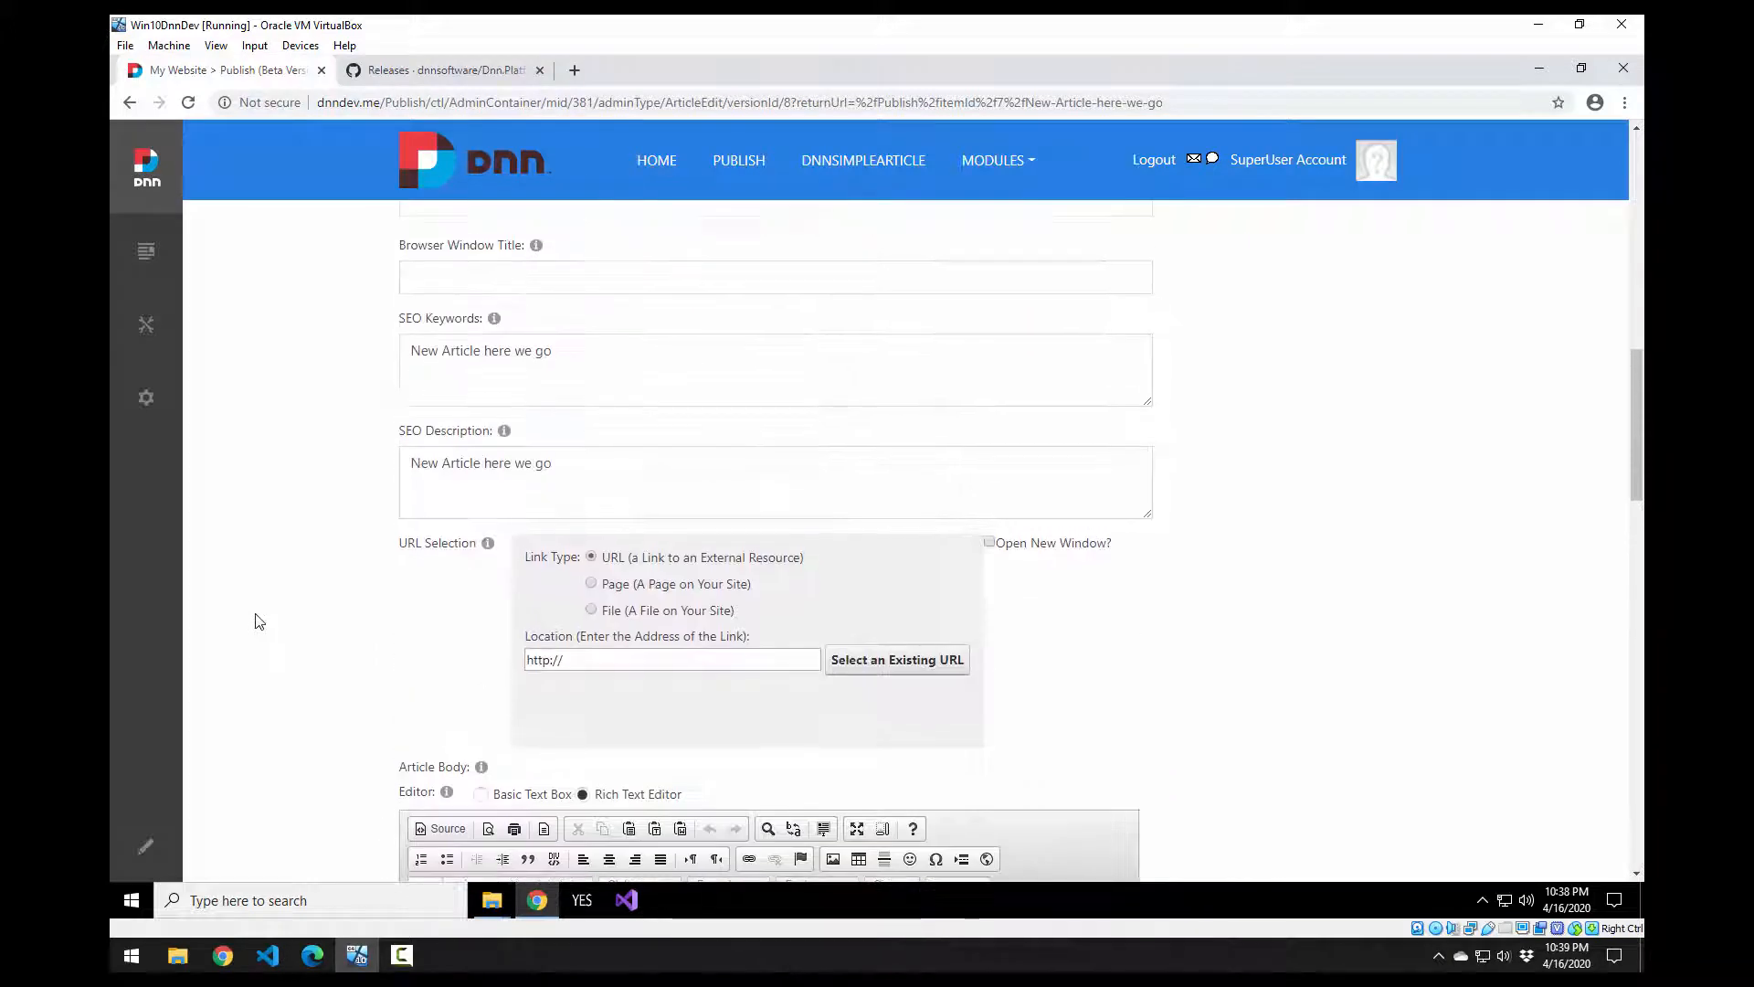
scroll(280, 649, up, 6)
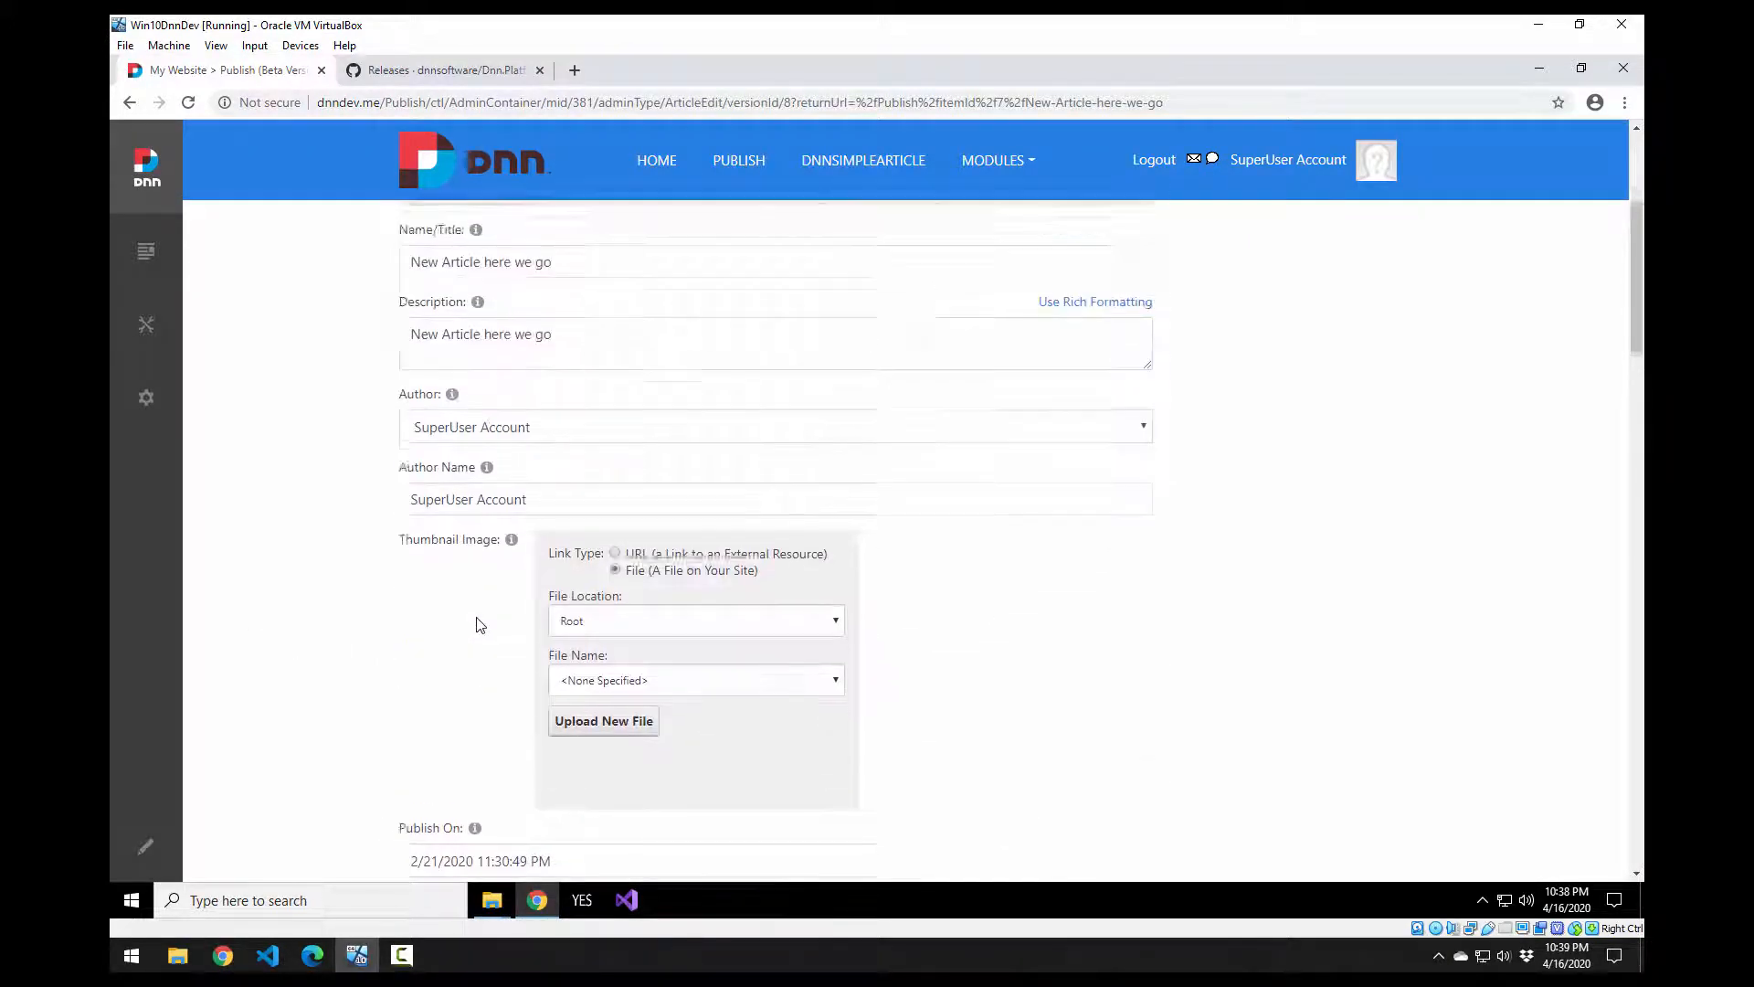
scroll(429, 639, down, 20)
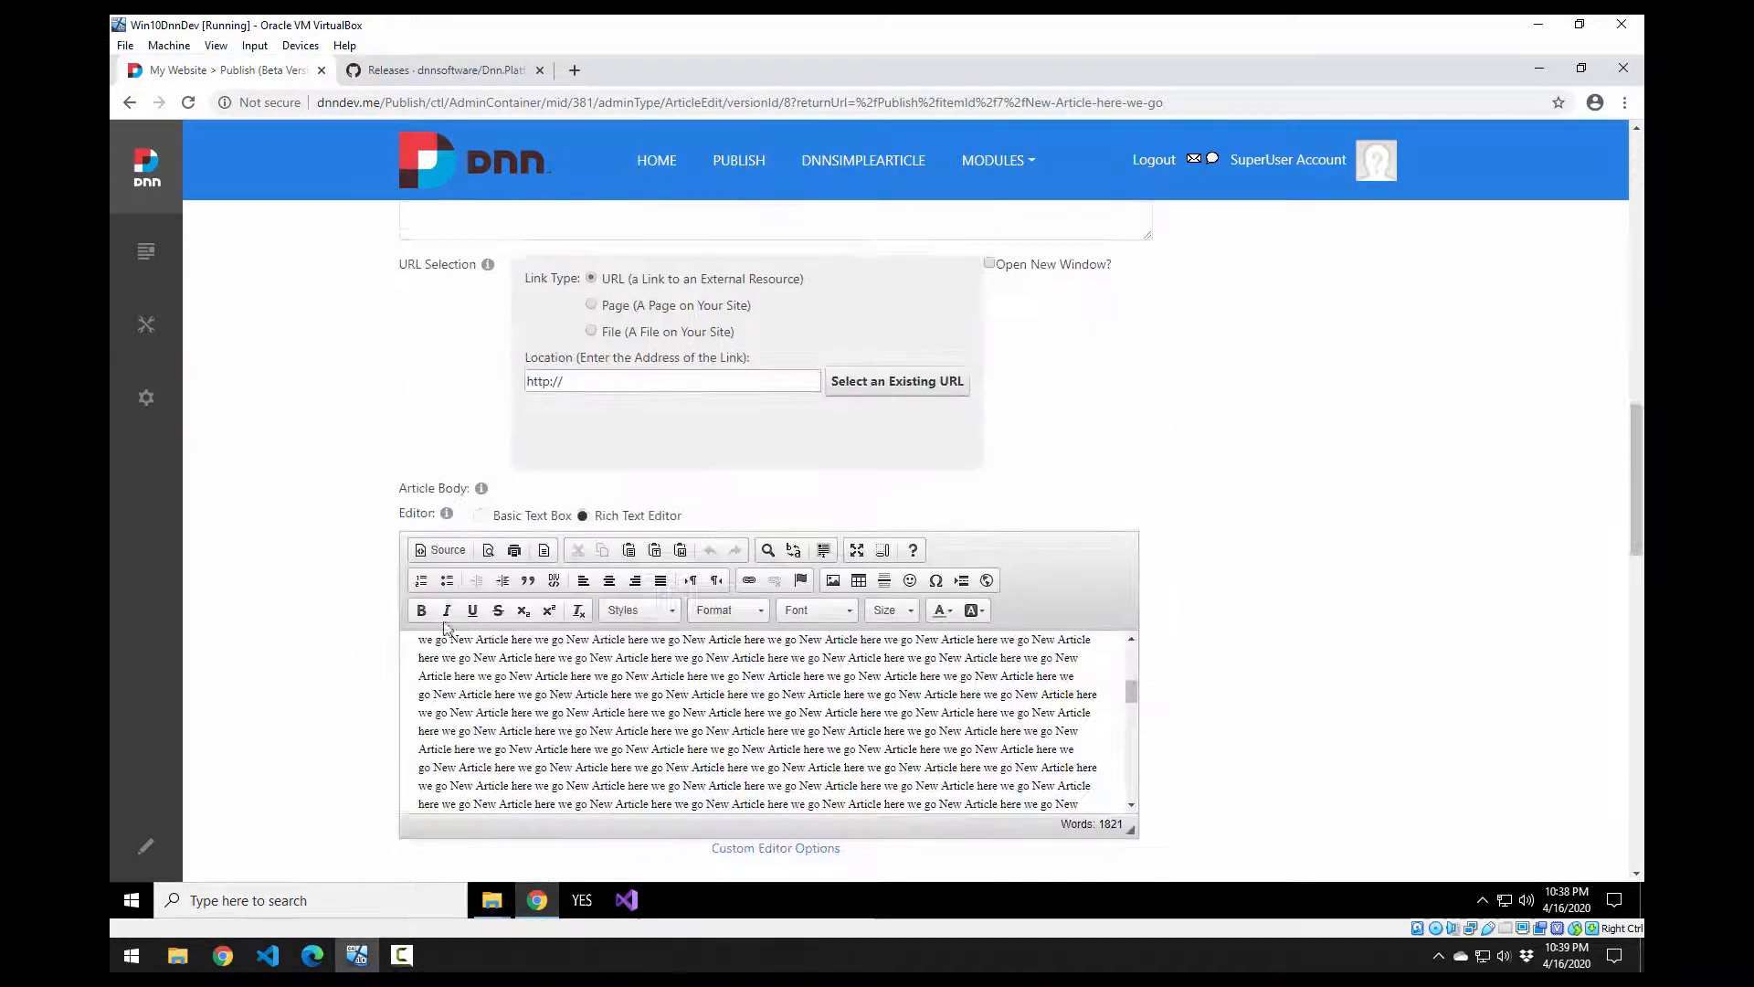
scroll(461, 664, down, 4)
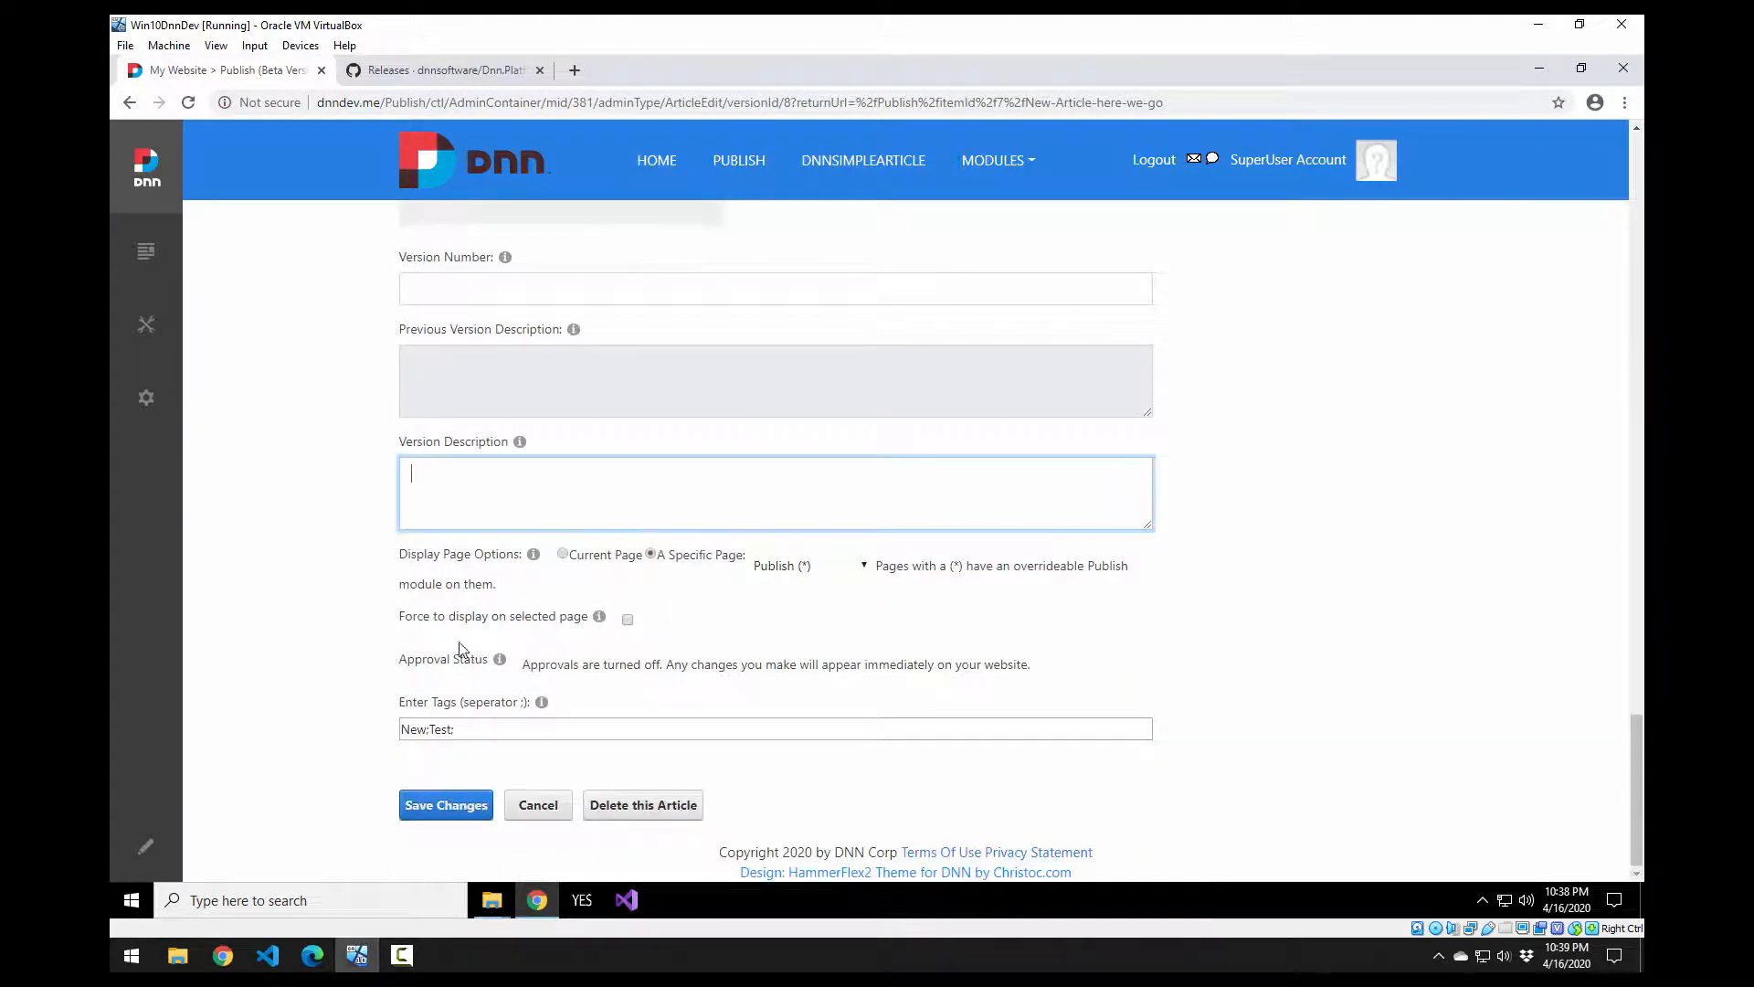
click(443, 806)
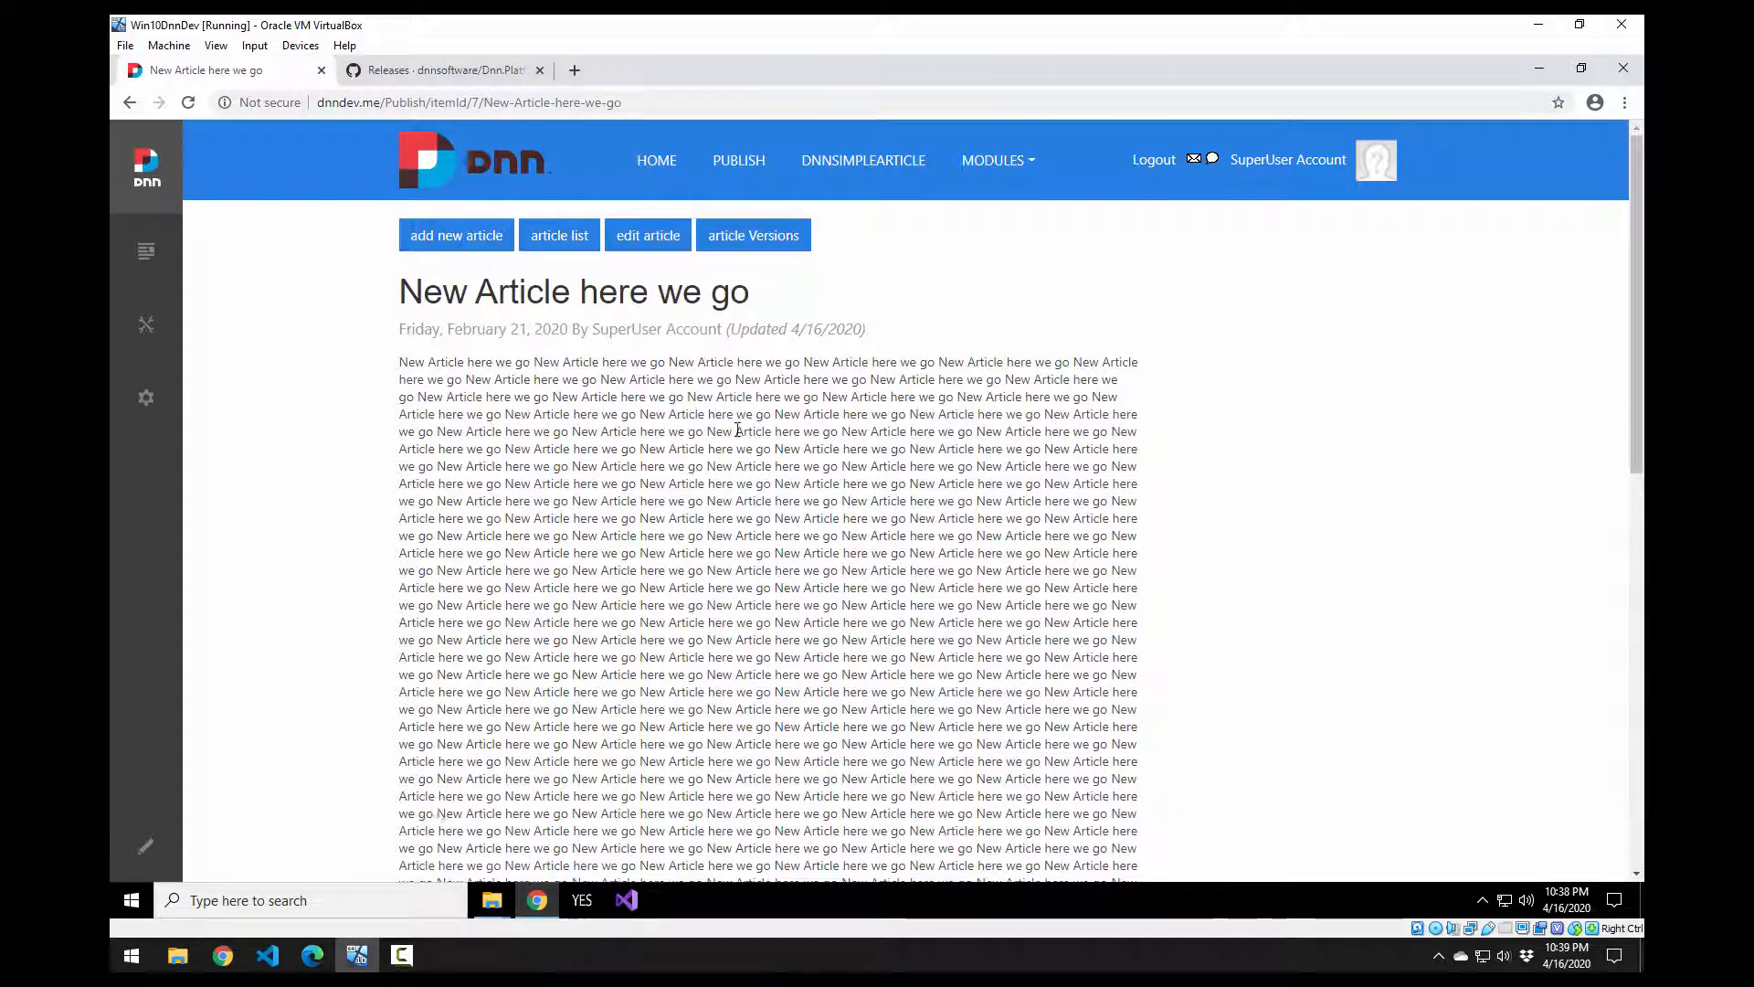
Step: View the article's 4/16/2020 version history, browse the Publish module settings, then go to DNNSimpleArticle
drag(868, 330, 719, 325)
click(765, 234)
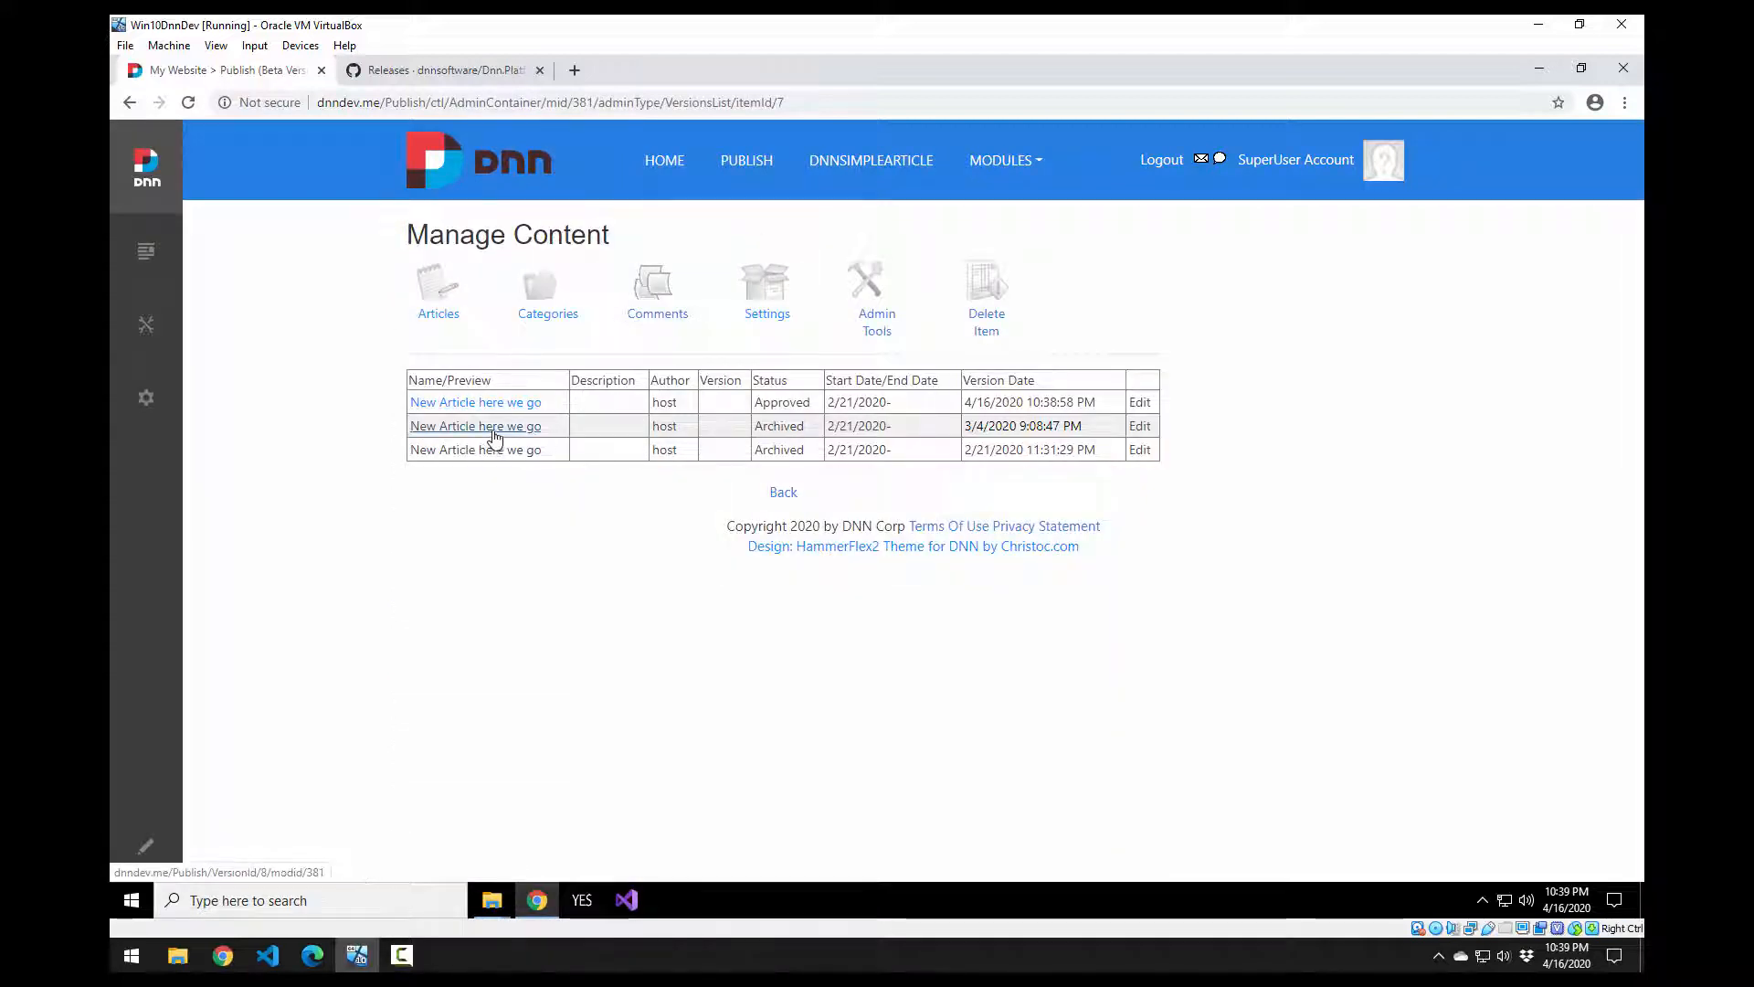
click(781, 293)
scroll(712, 539, down, 10)
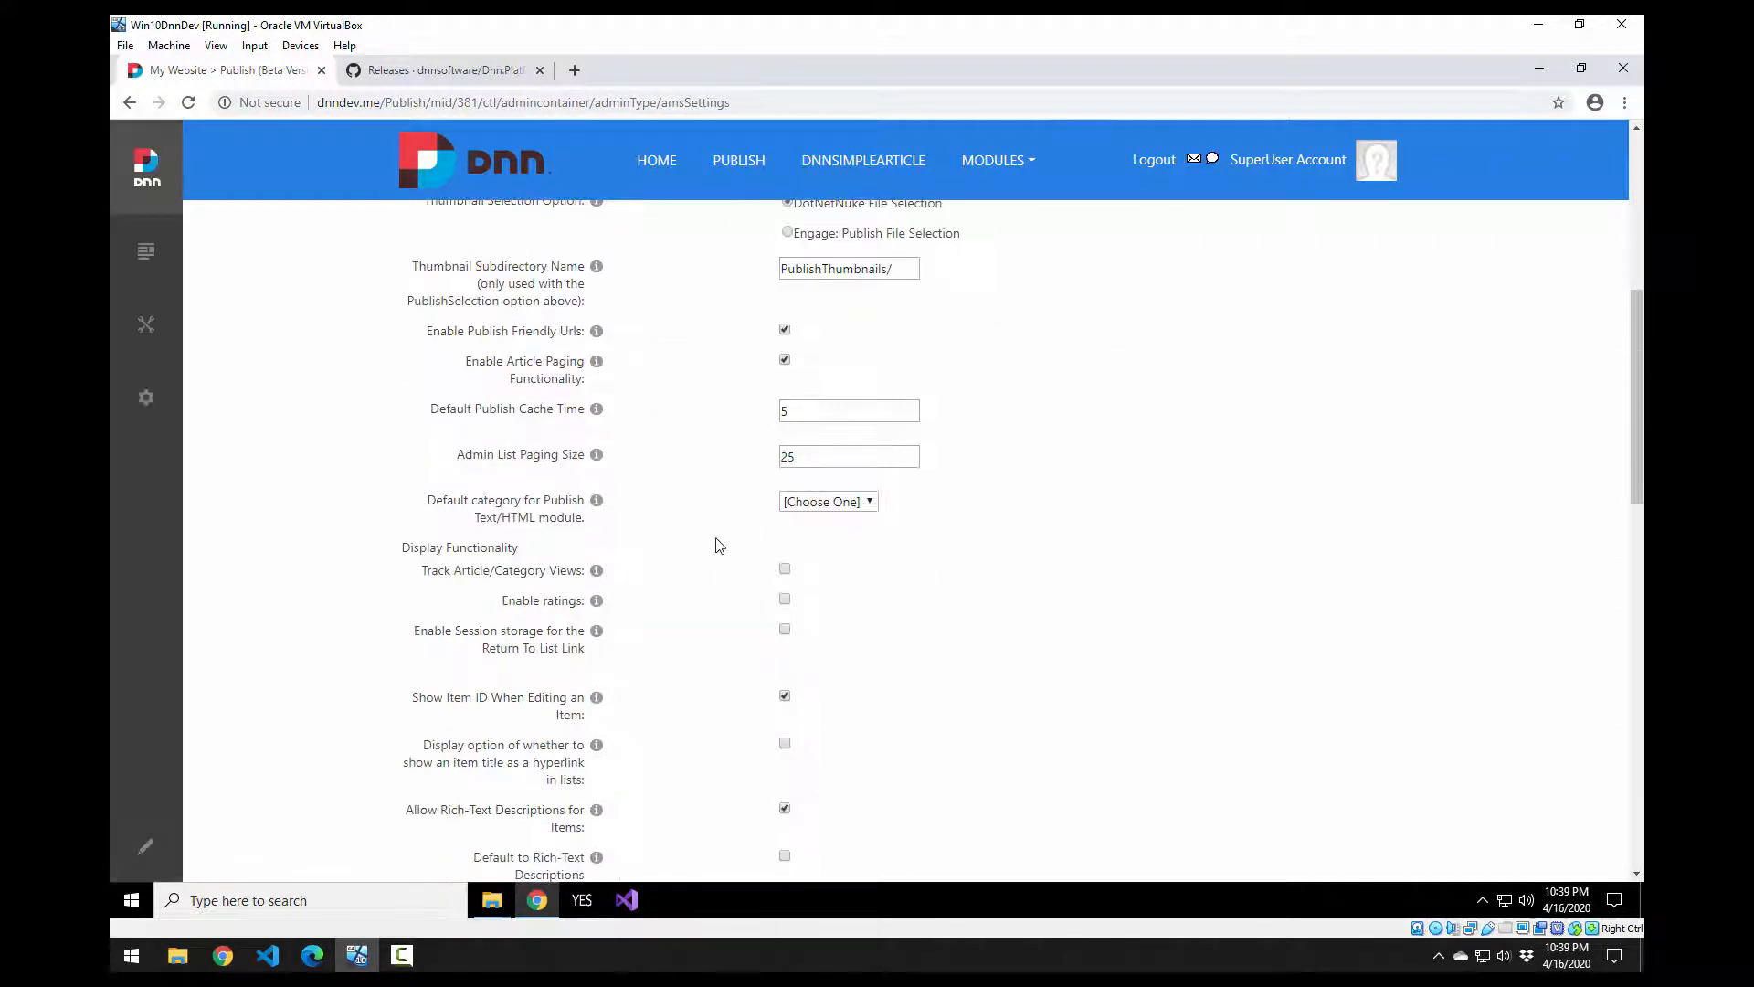
scroll(834, 685, down, 5)
scroll(834, 685, up, 15)
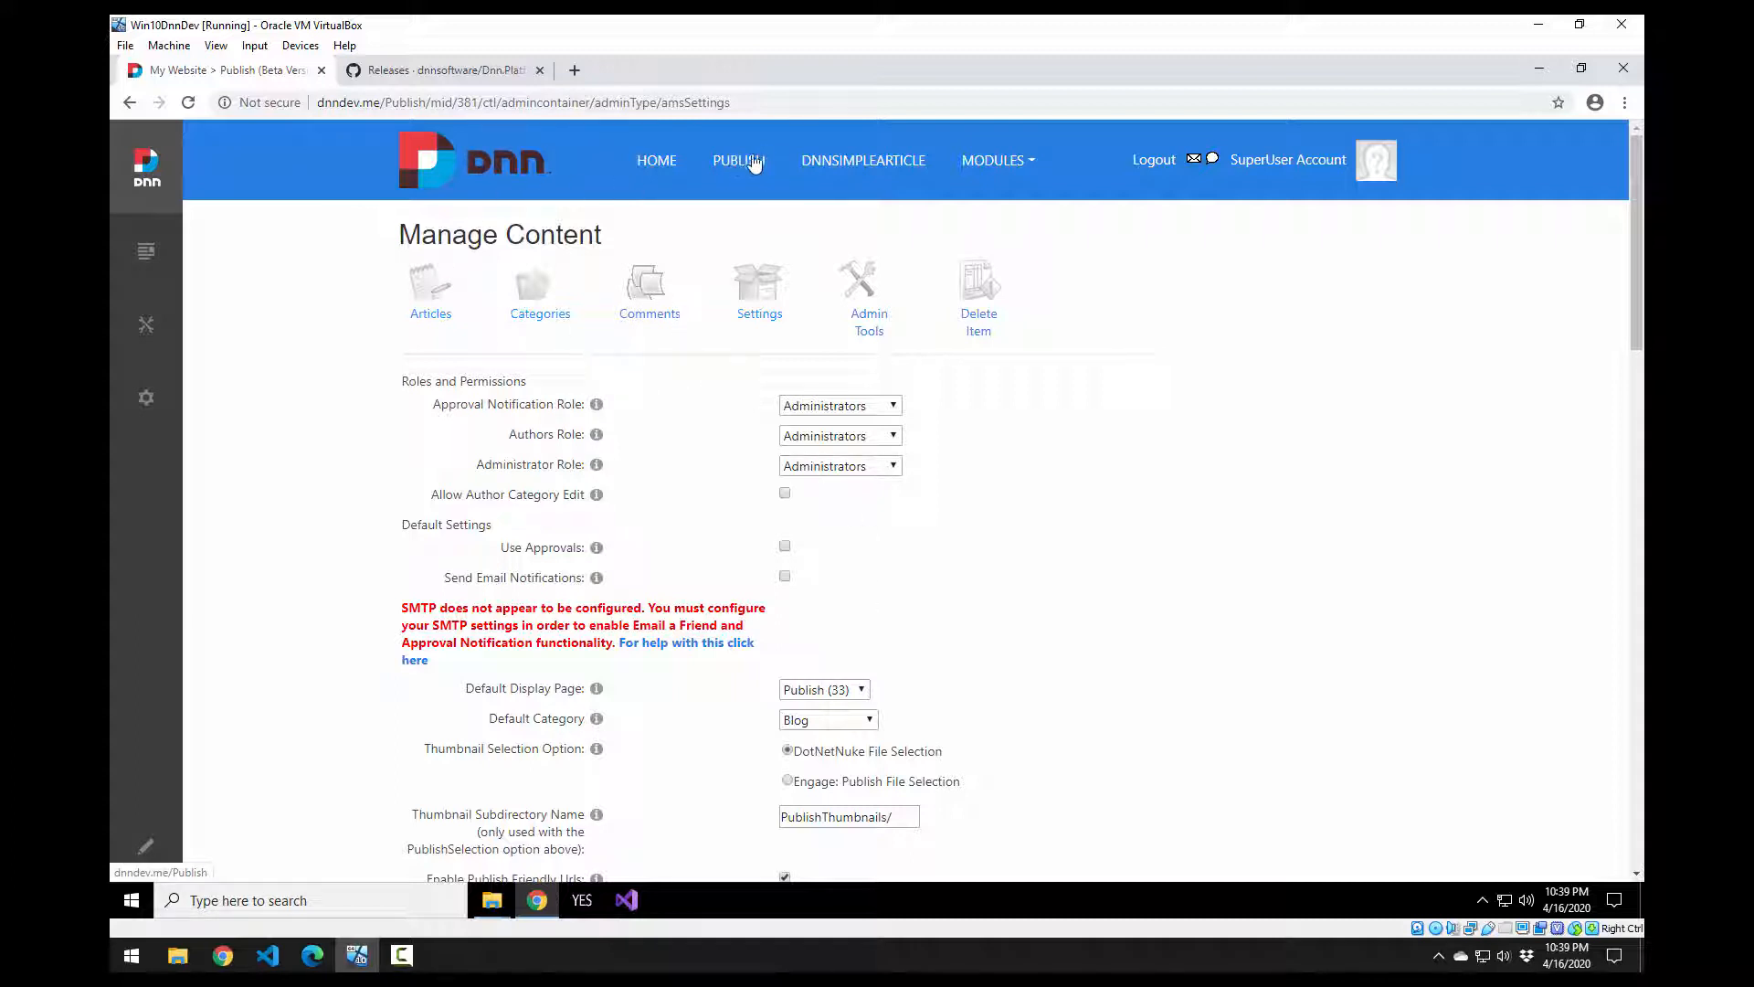
click(893, 162)
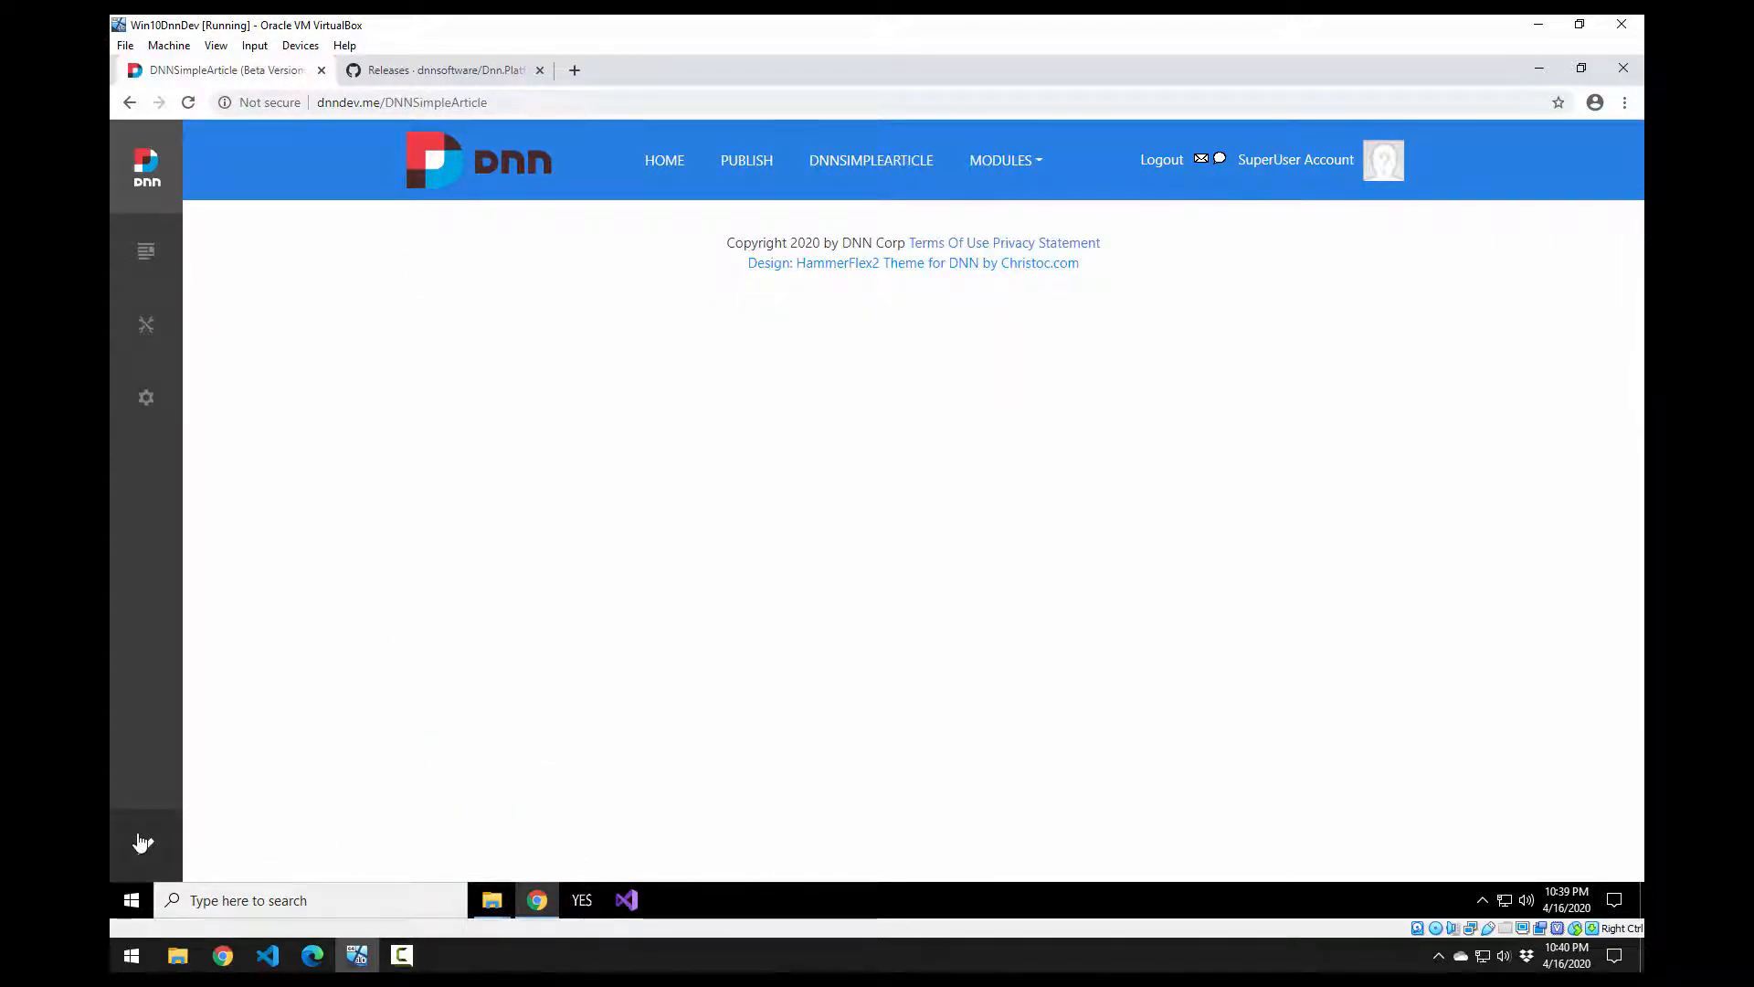
Step: Put the DNNSimpleArticle page into edit mode and bring up the module's Add Article form
click(849, 157)
click(147, 855)
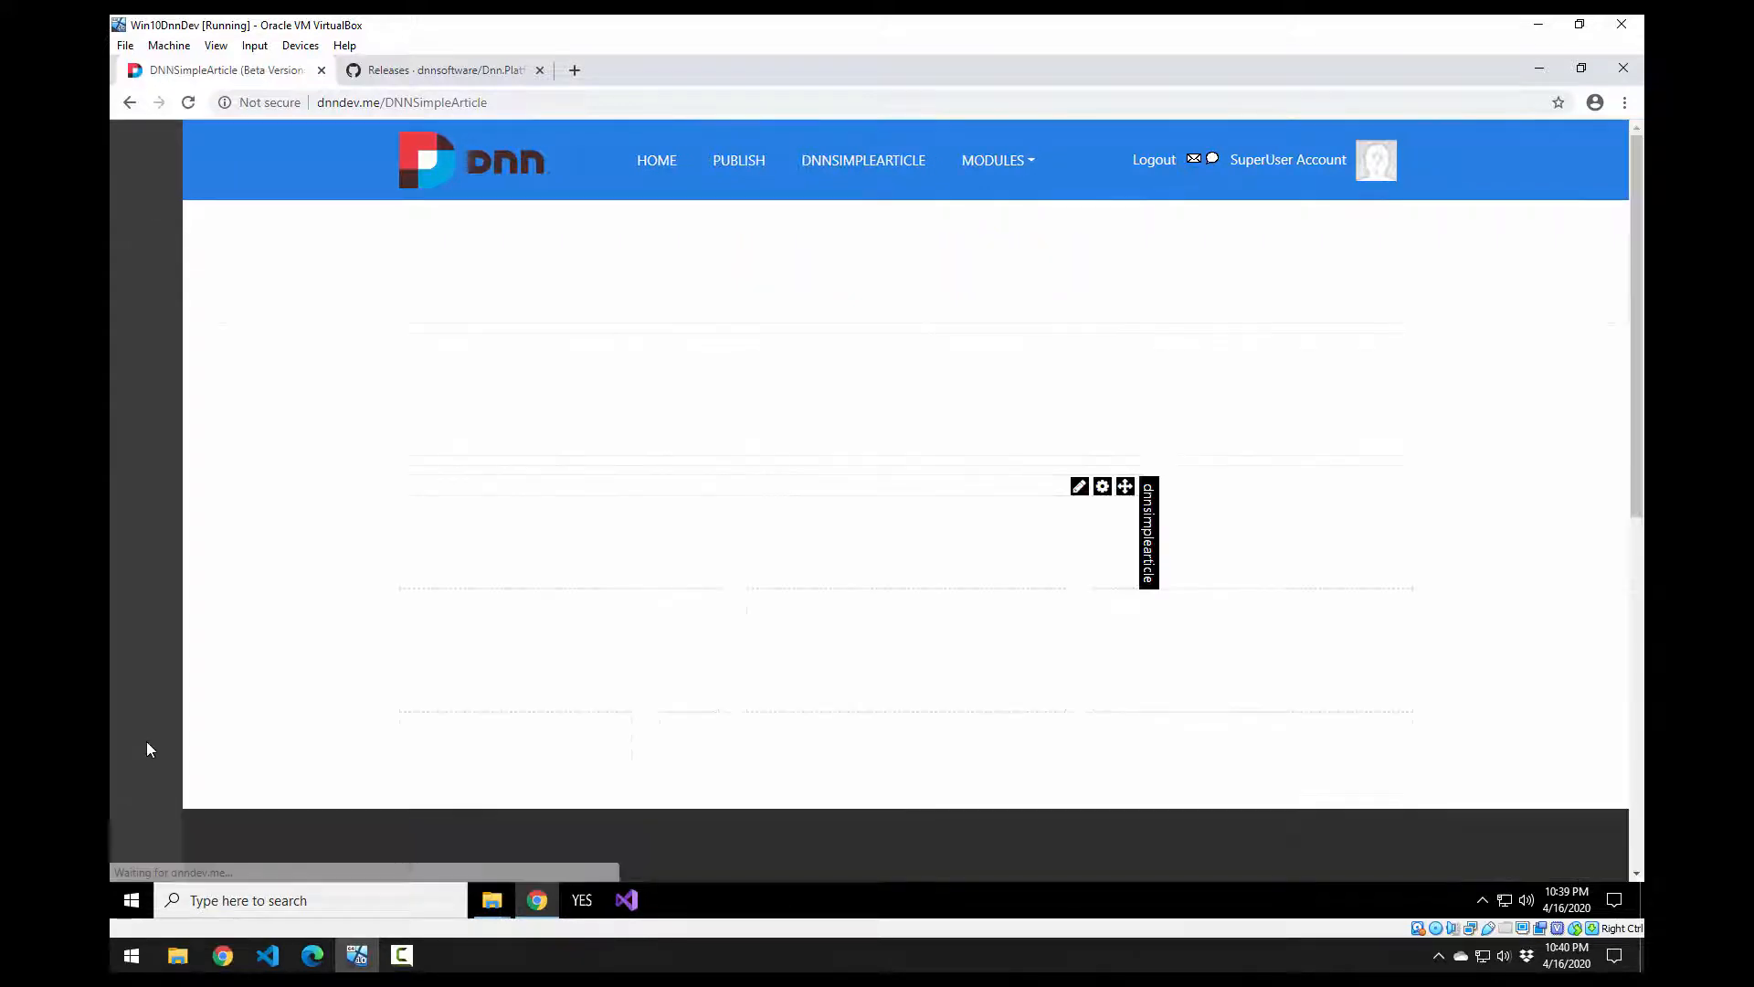
mouse_move(1080, 489)
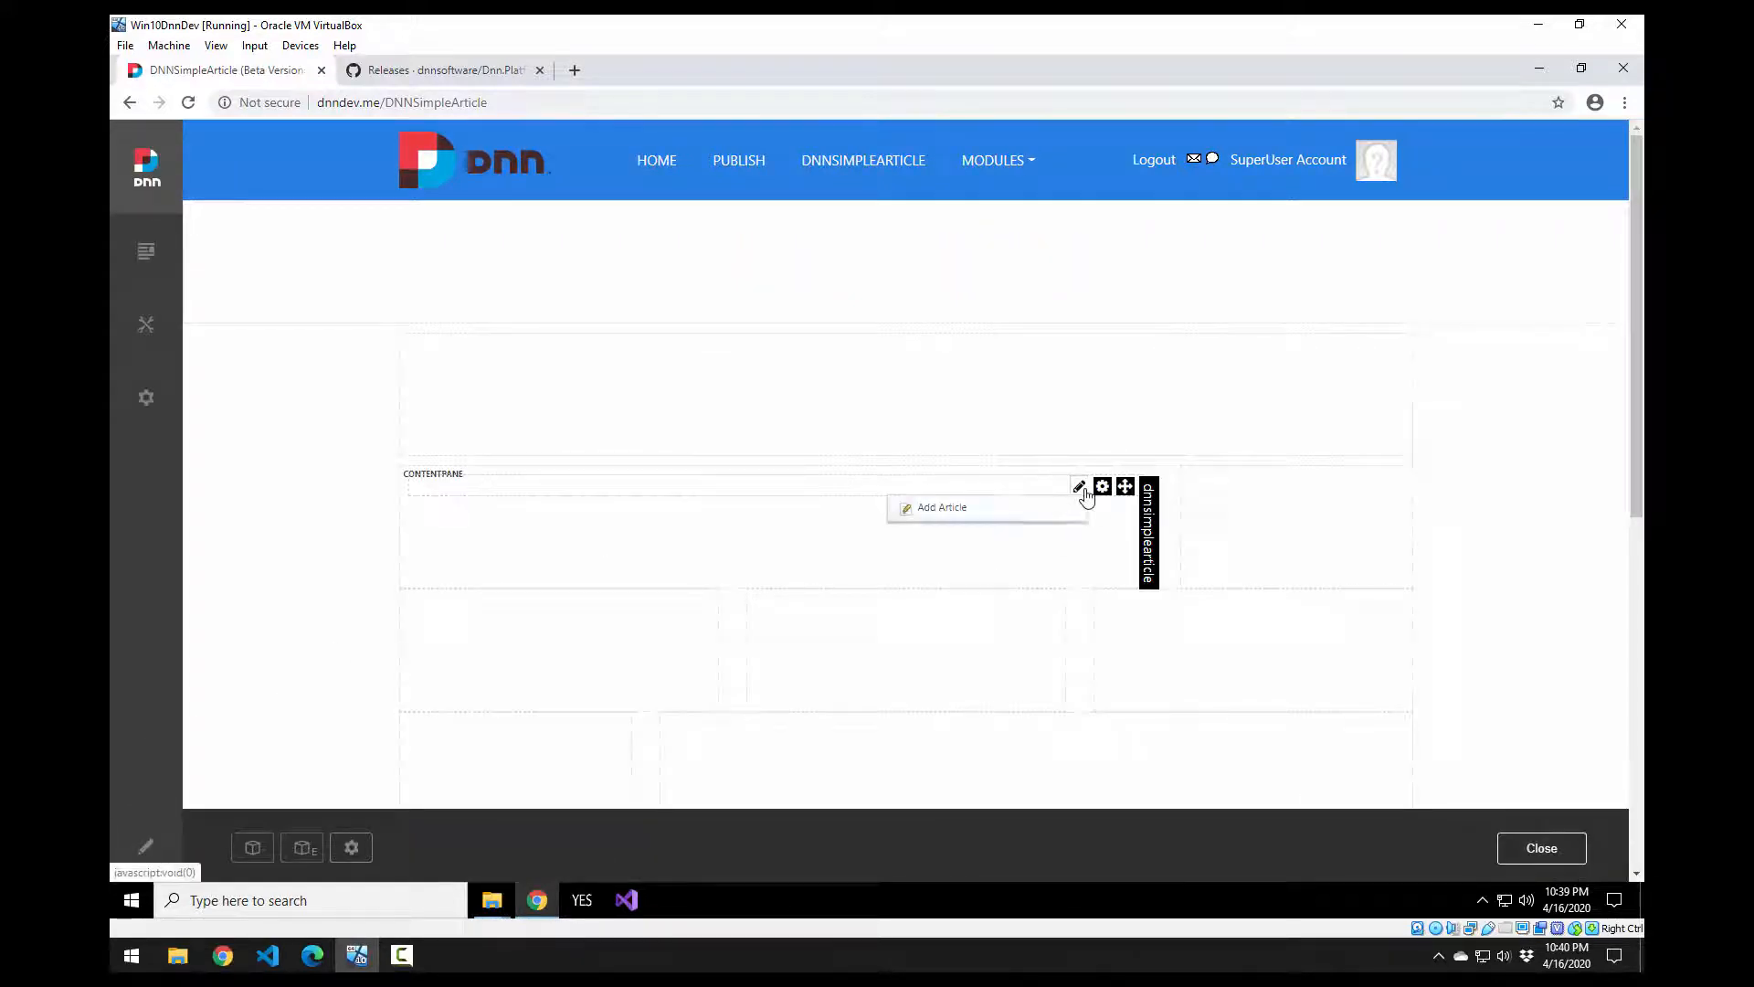
click(1012, 522)
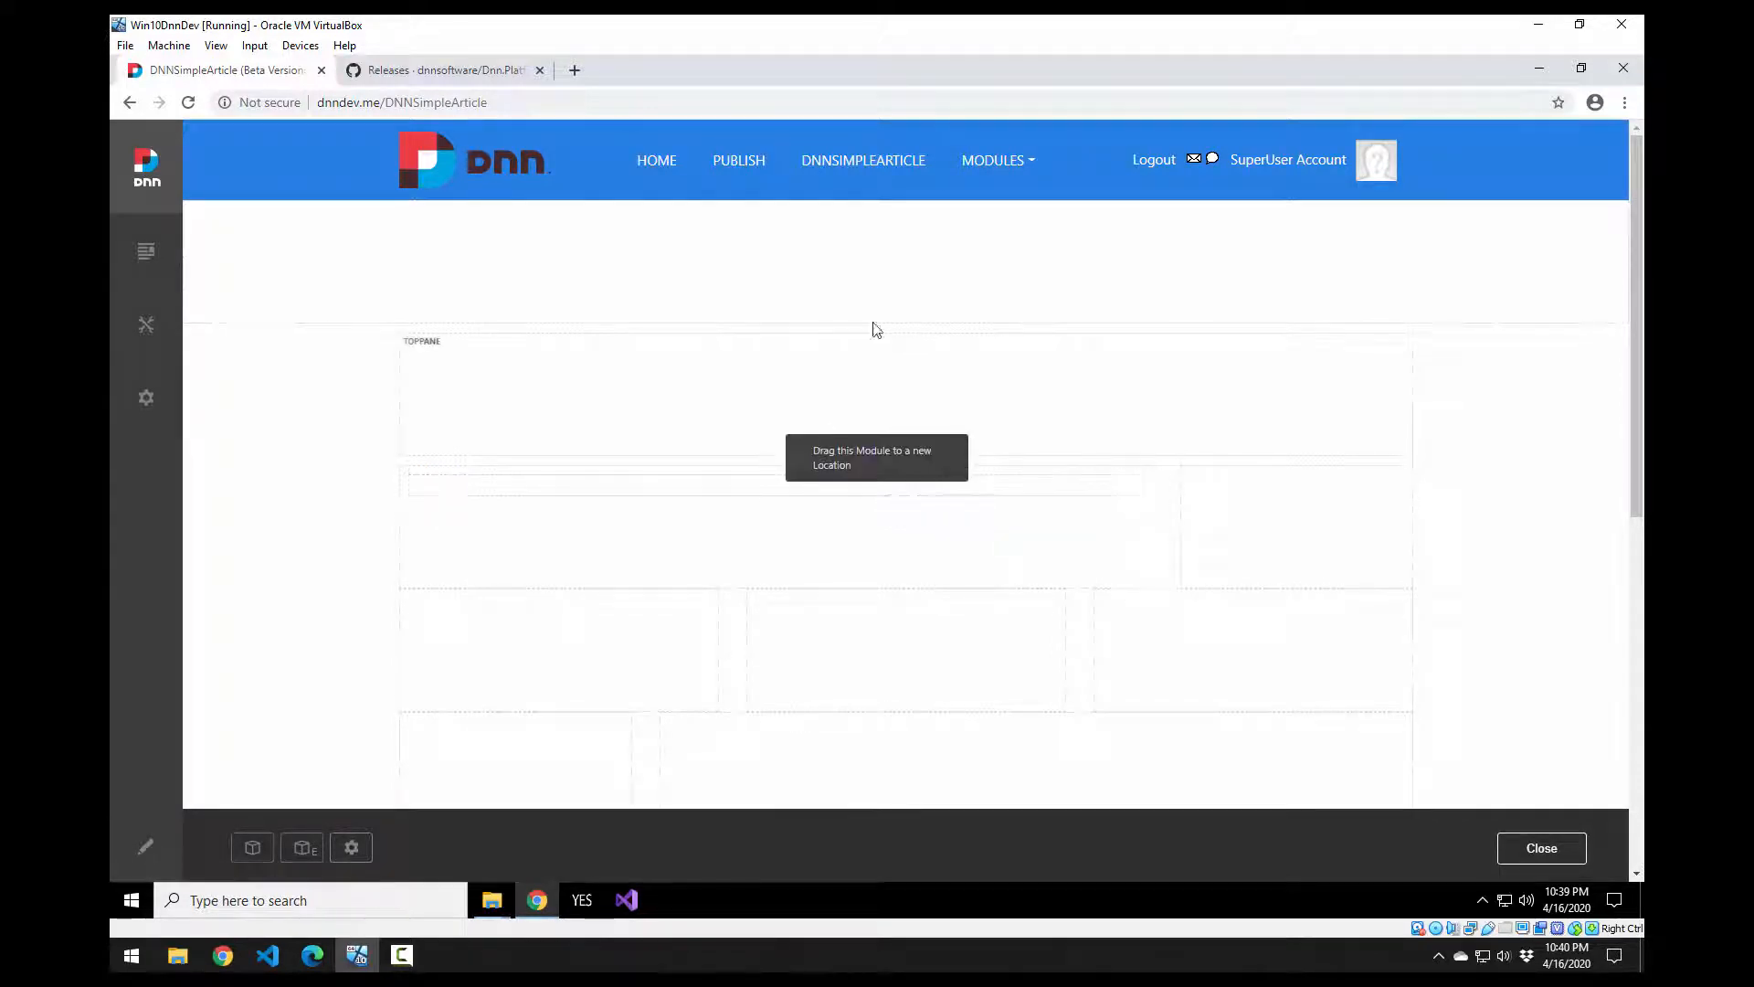
mouse_move(1083, 491)
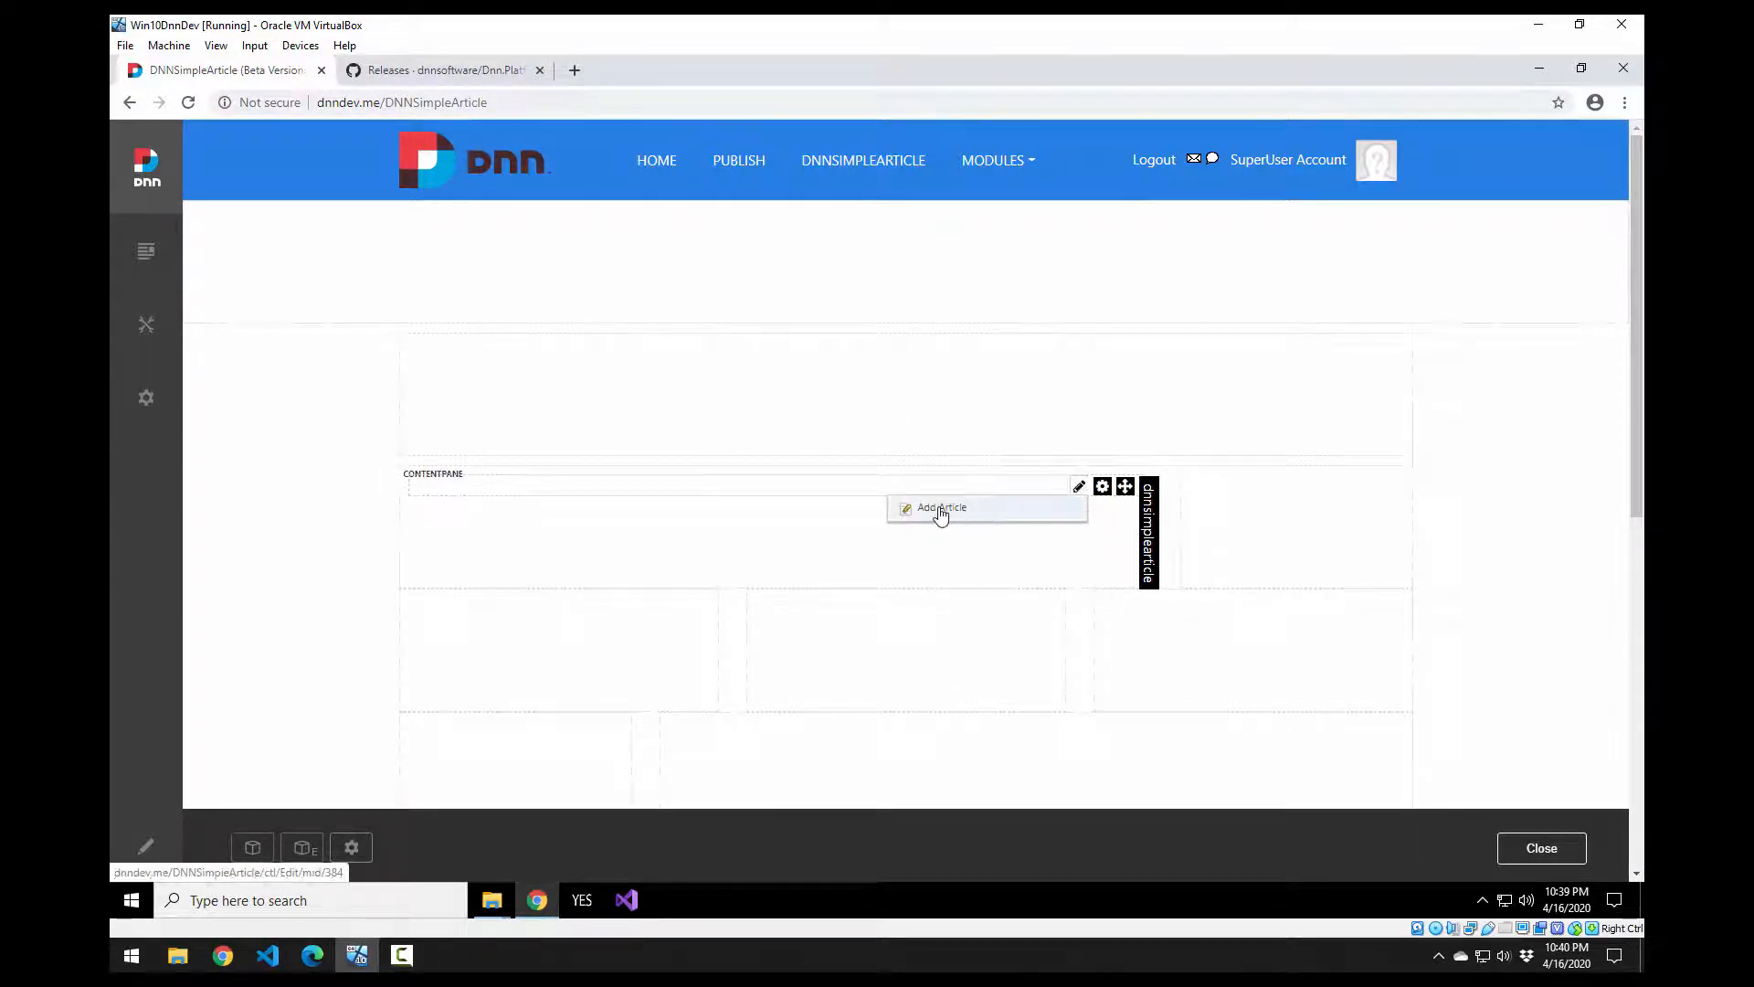
click(934, 511)
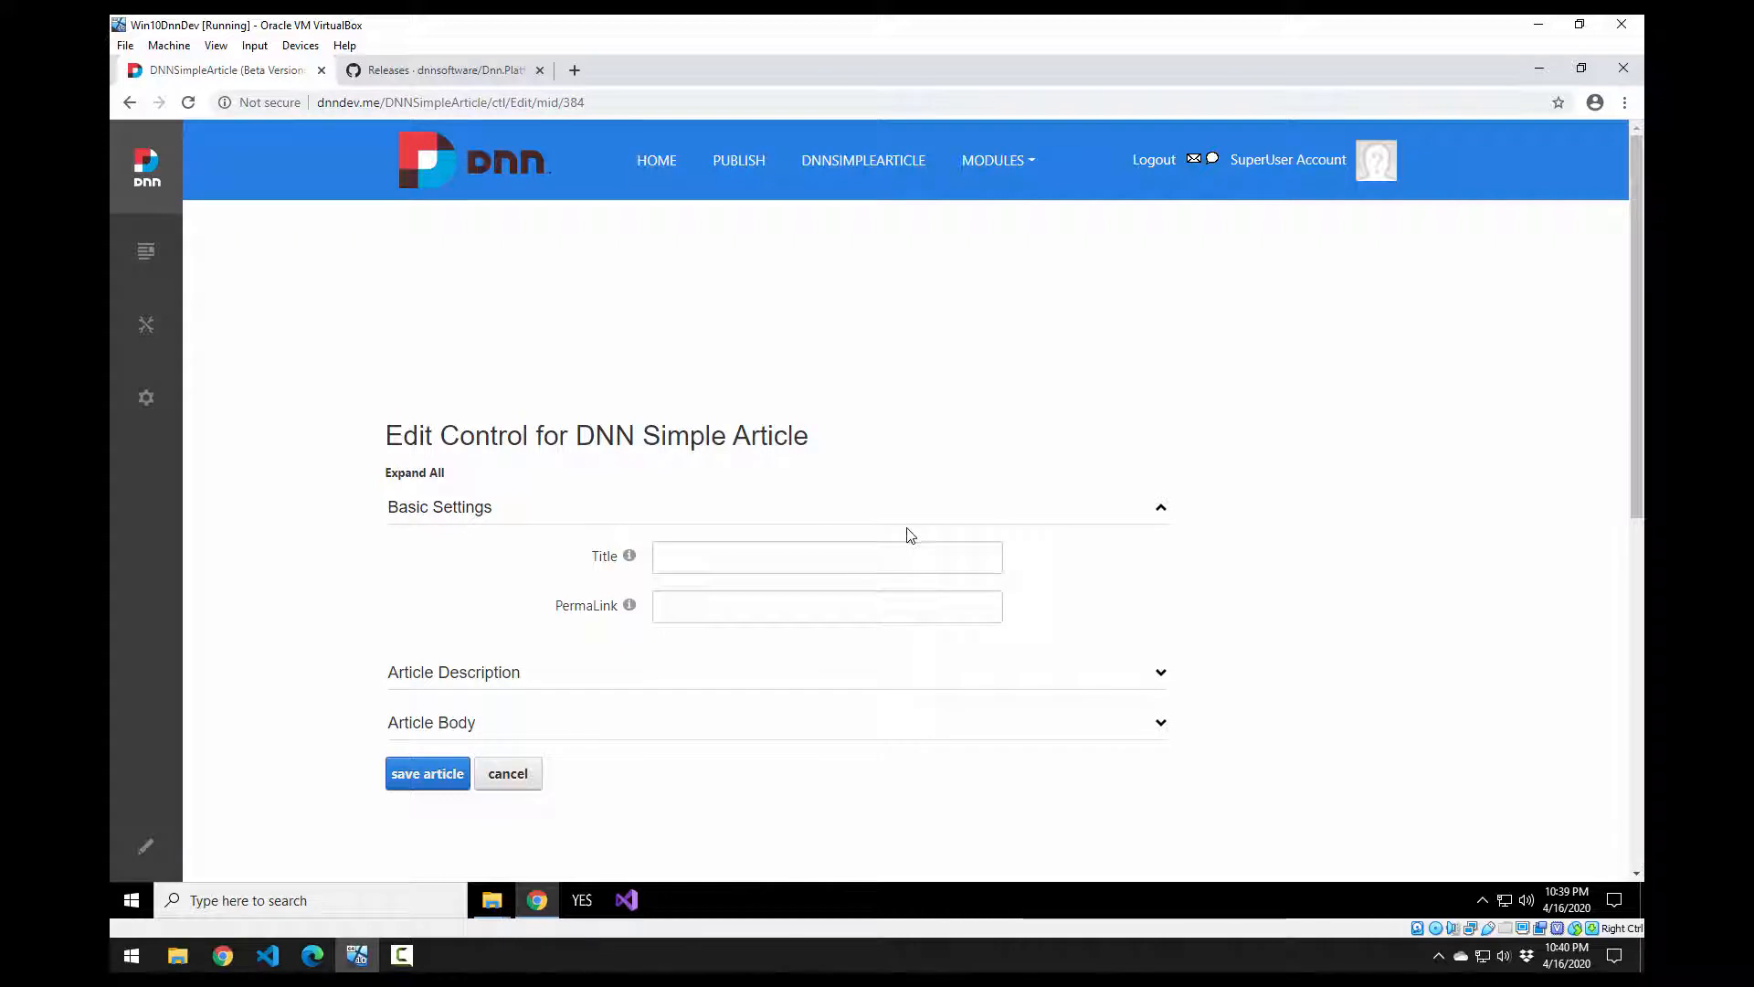
Step: Expand the Article Description and Article Body sections and enter the title 'This is the first article'
scroll(910, 535, down, 2)
click(783, 539)
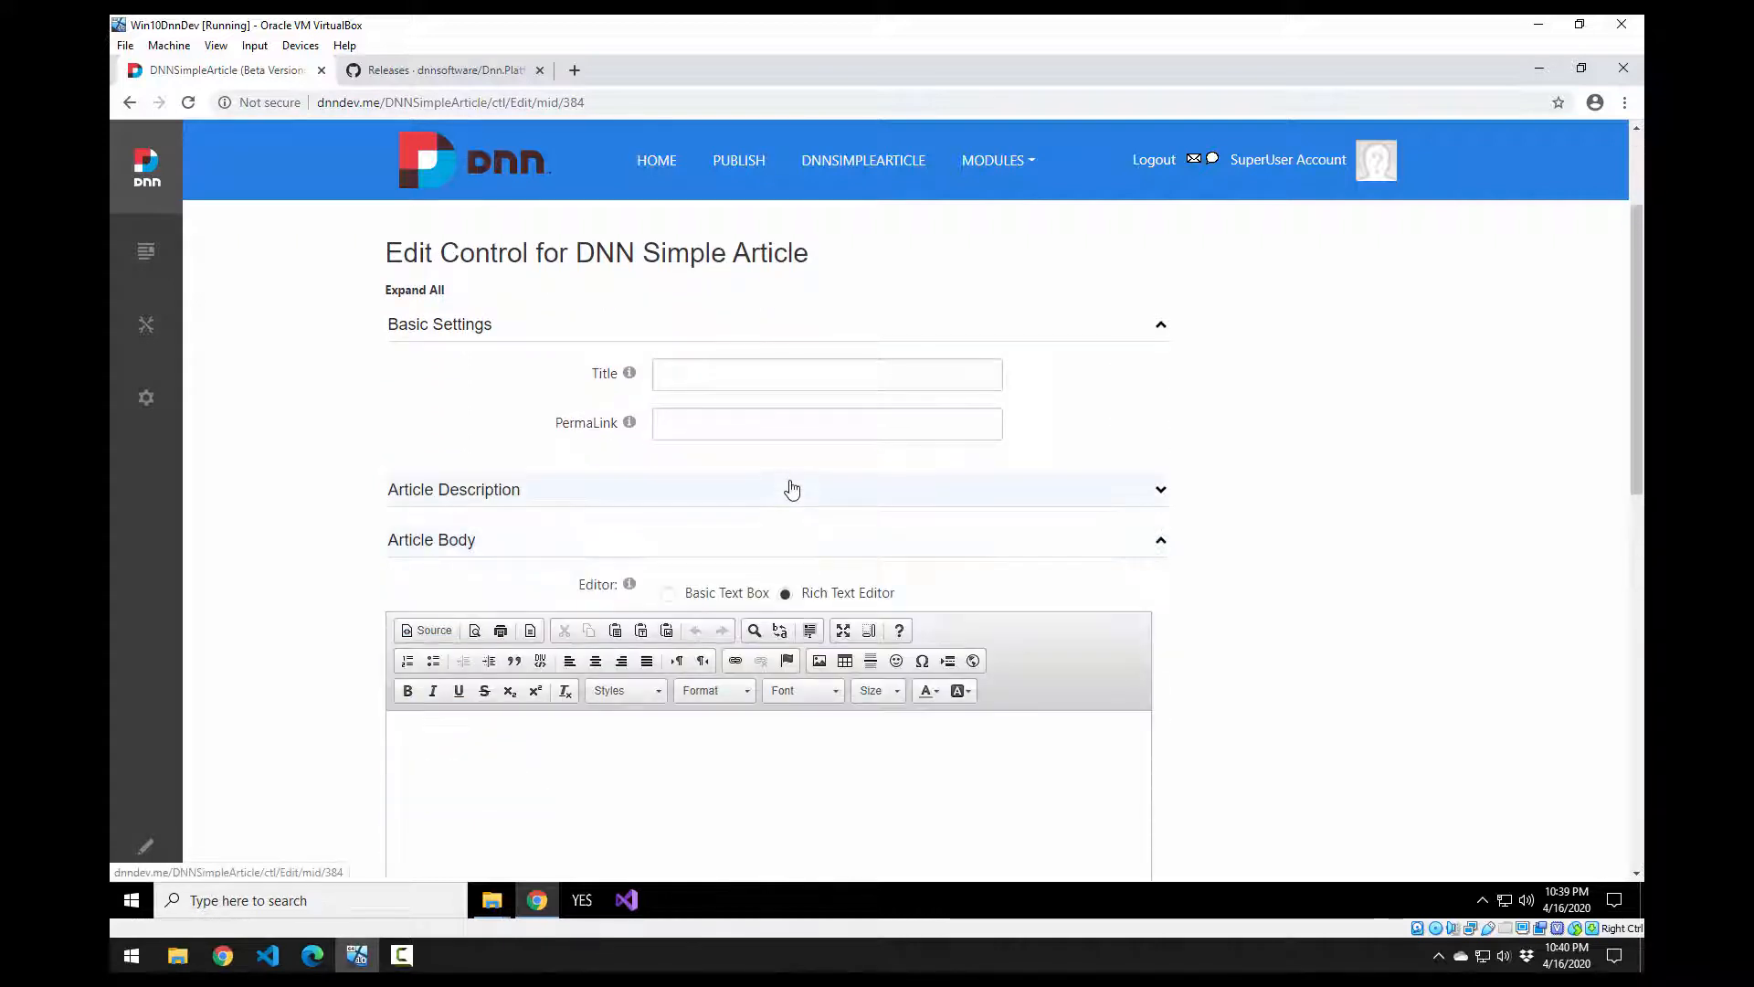
click(791, 488)
scroll(813, 530, down, 2)
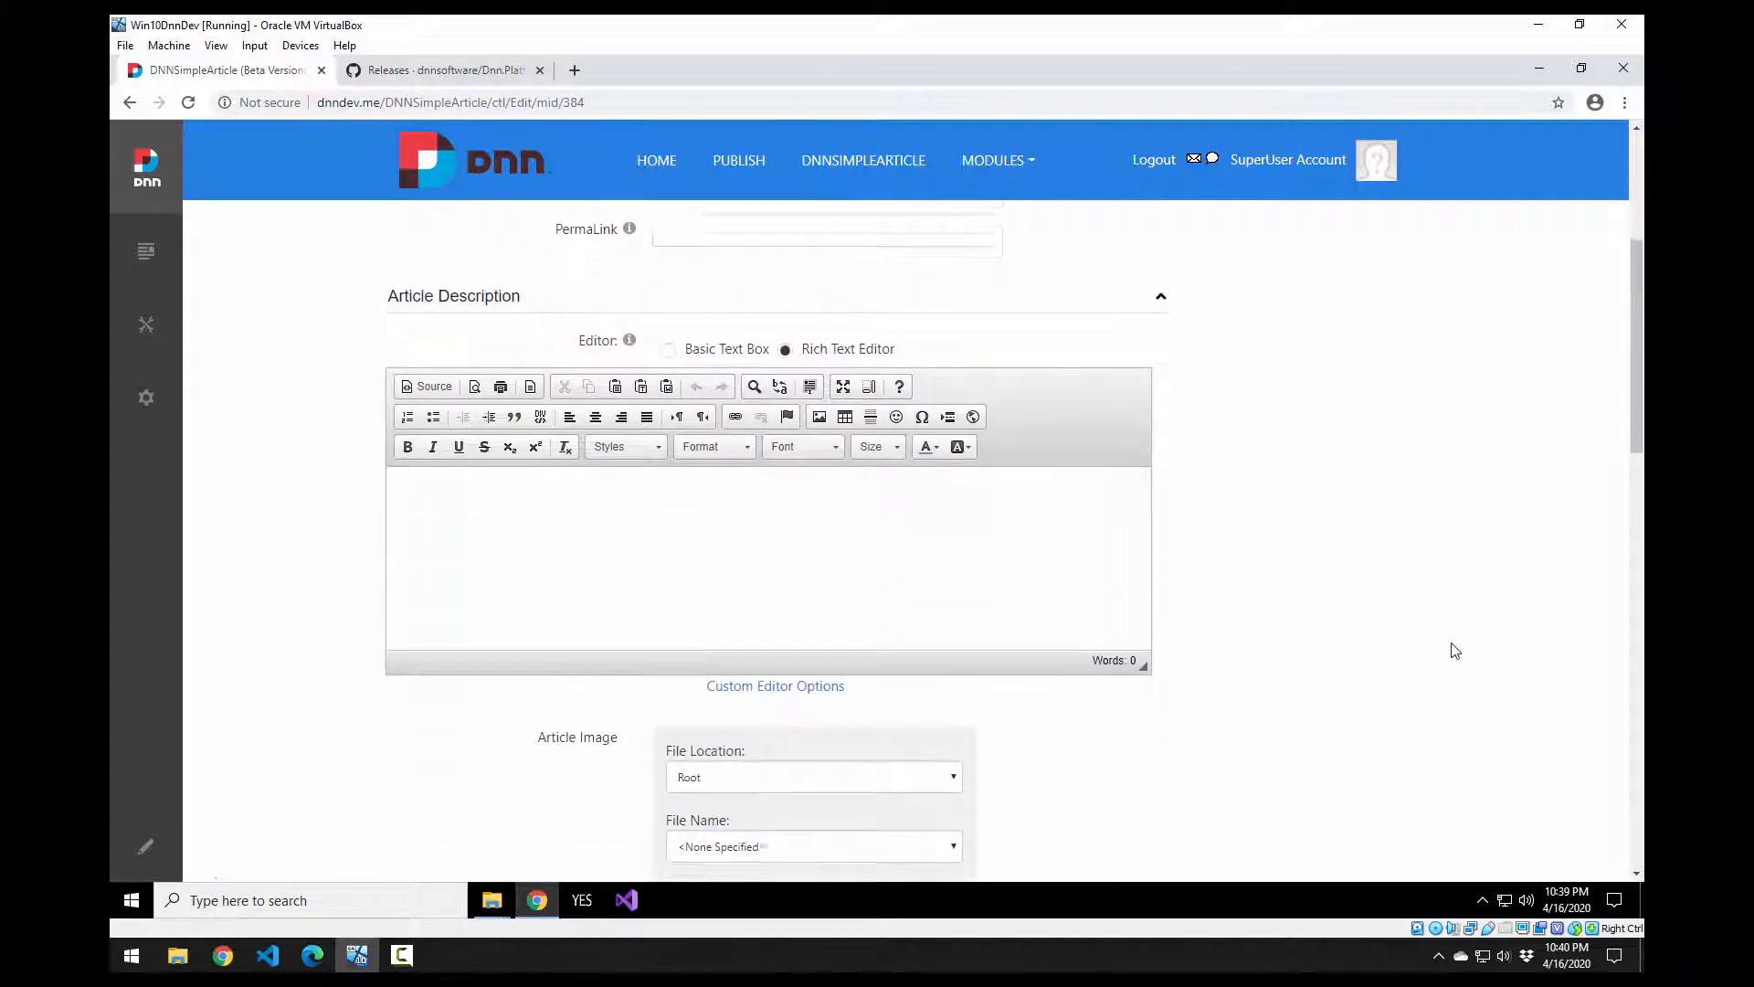
scroll(1452, 676, down, 3)
scroll(1350, 667, up, 4)
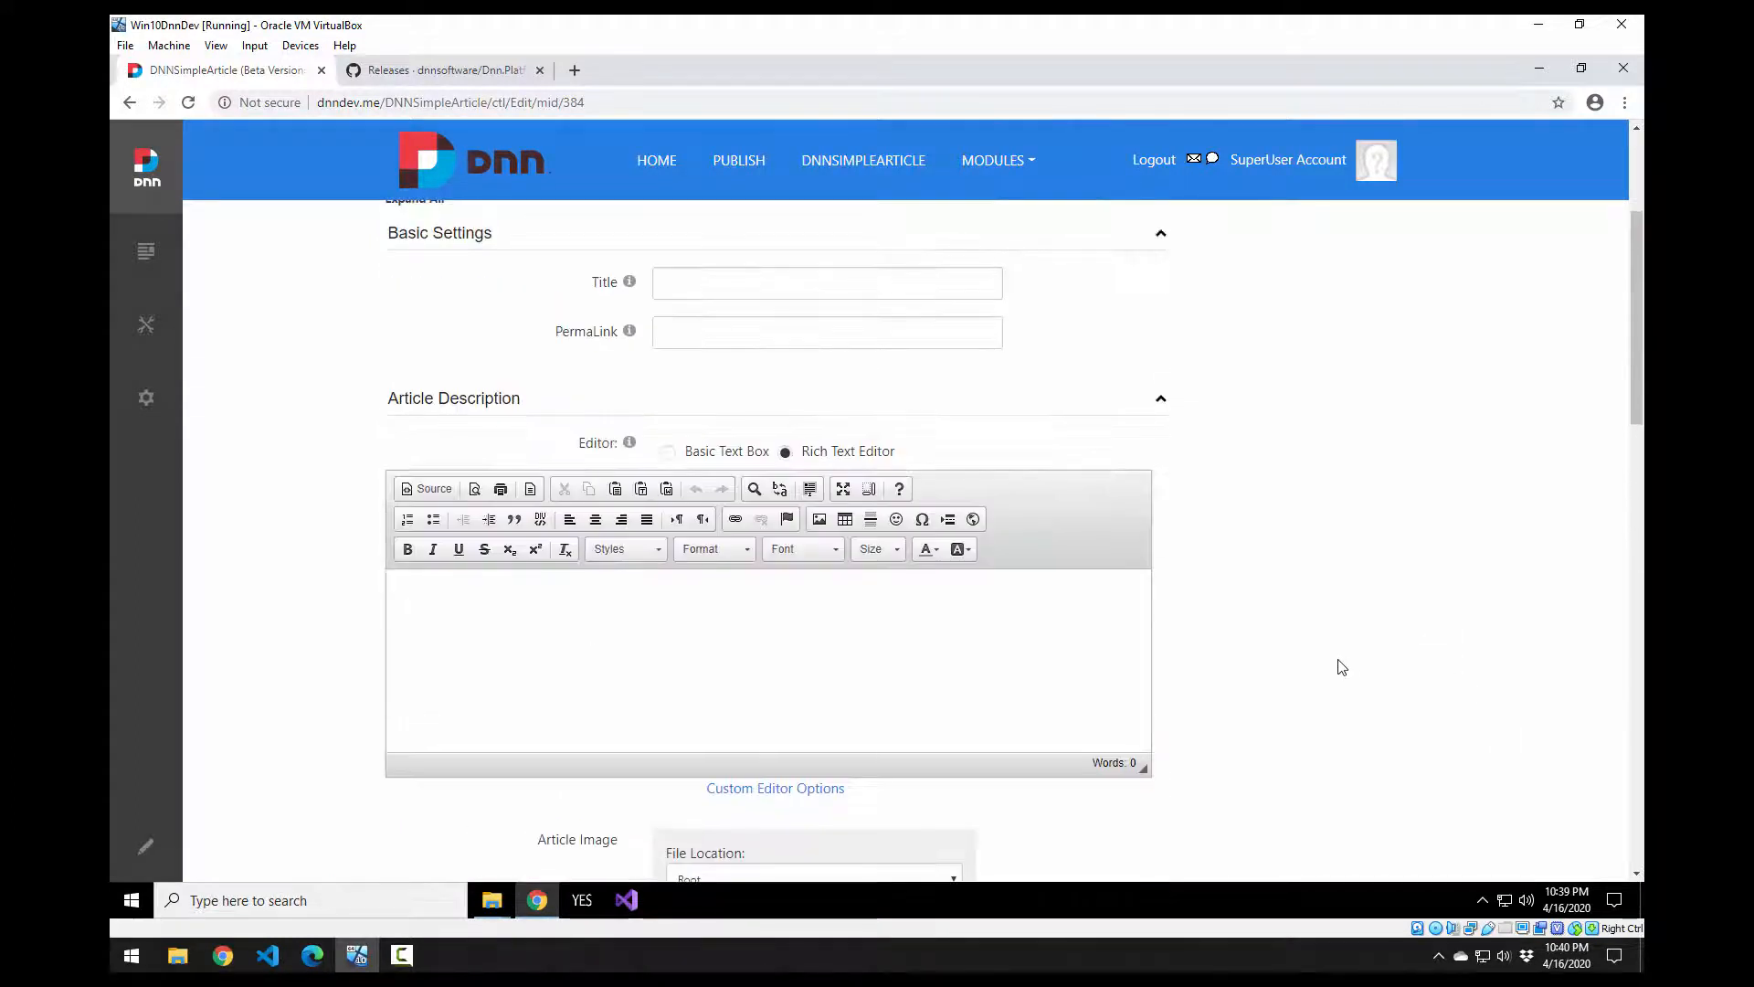
scroll(1315, 663, up, 3)
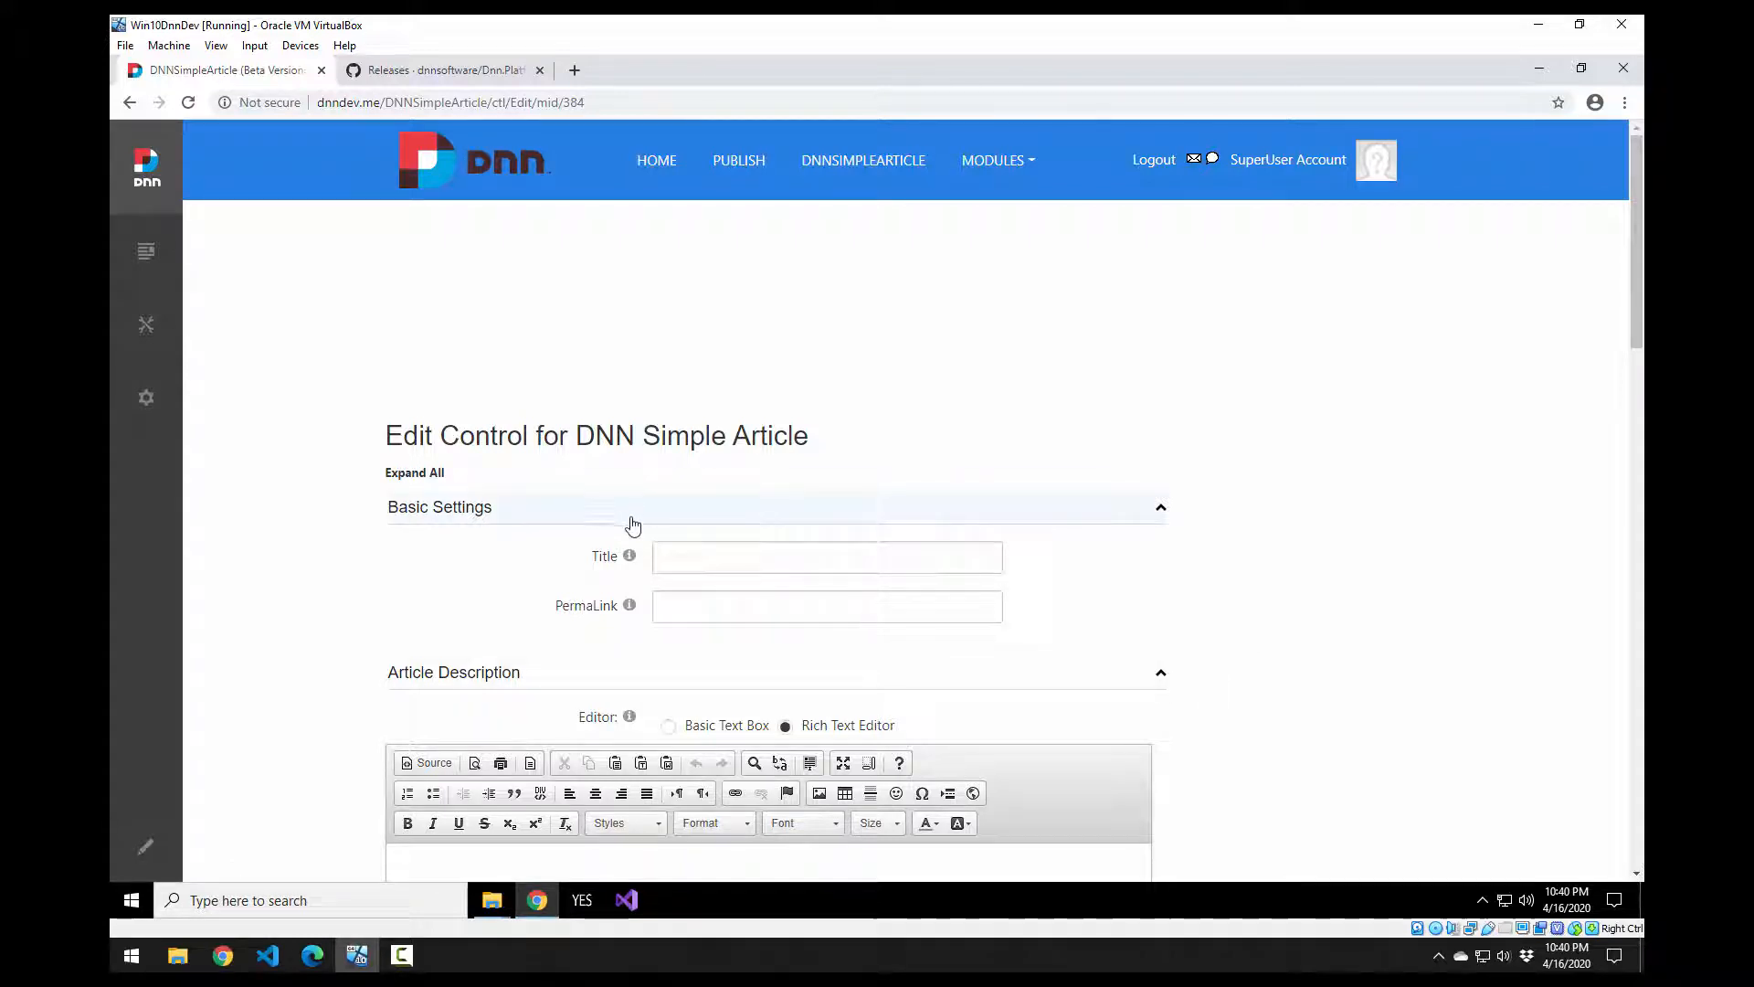
click(687, 570)
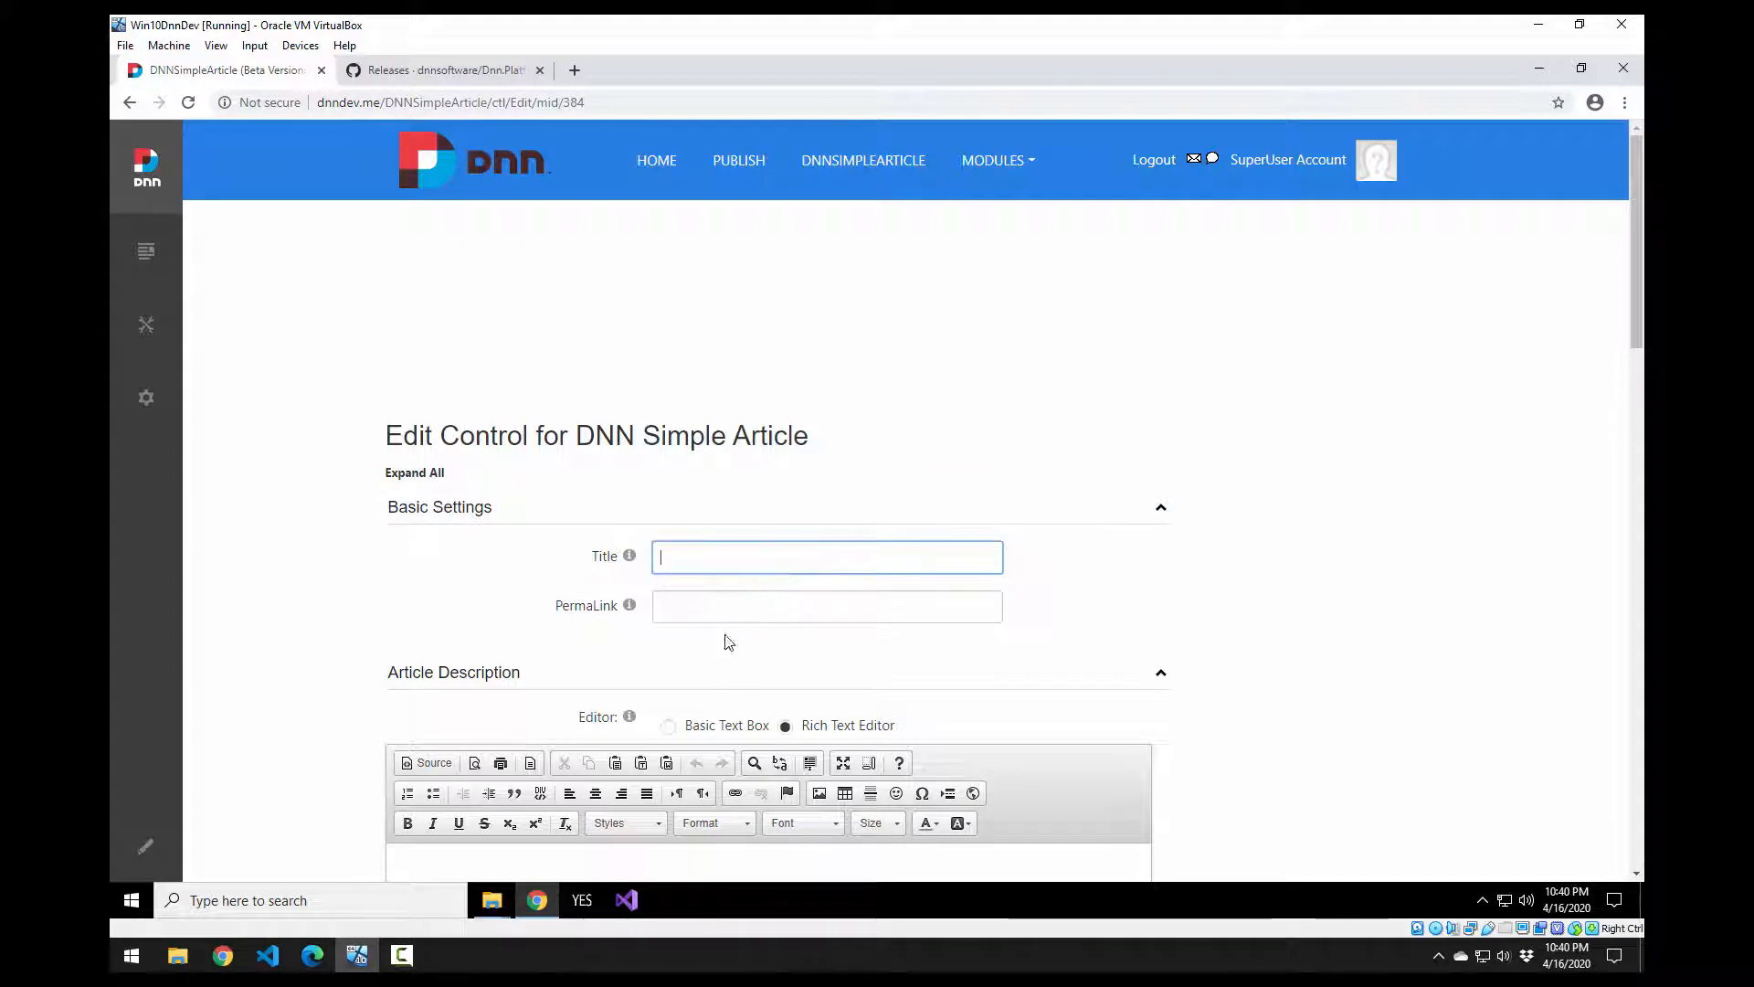
click(749, 607)
click(784, 567)
text(This is the first)
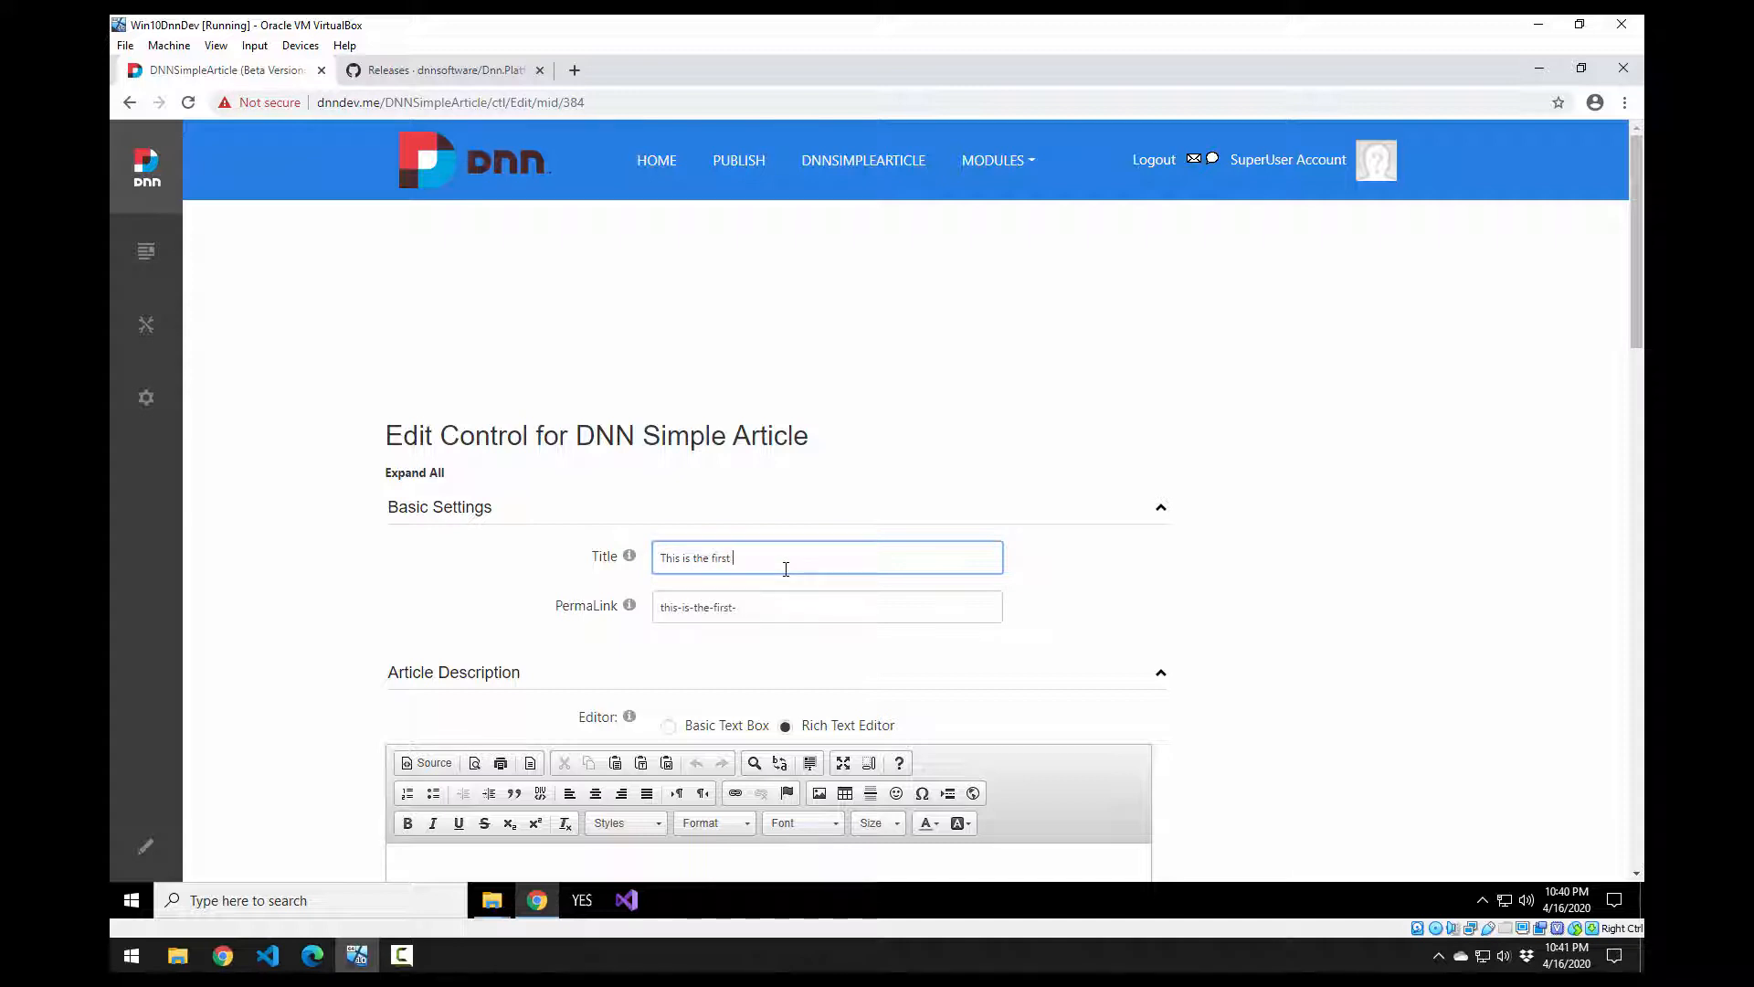
text( article)
Step: Enter the article description 'This is the article description for the first article'
scroll(786, 610, down, 3)
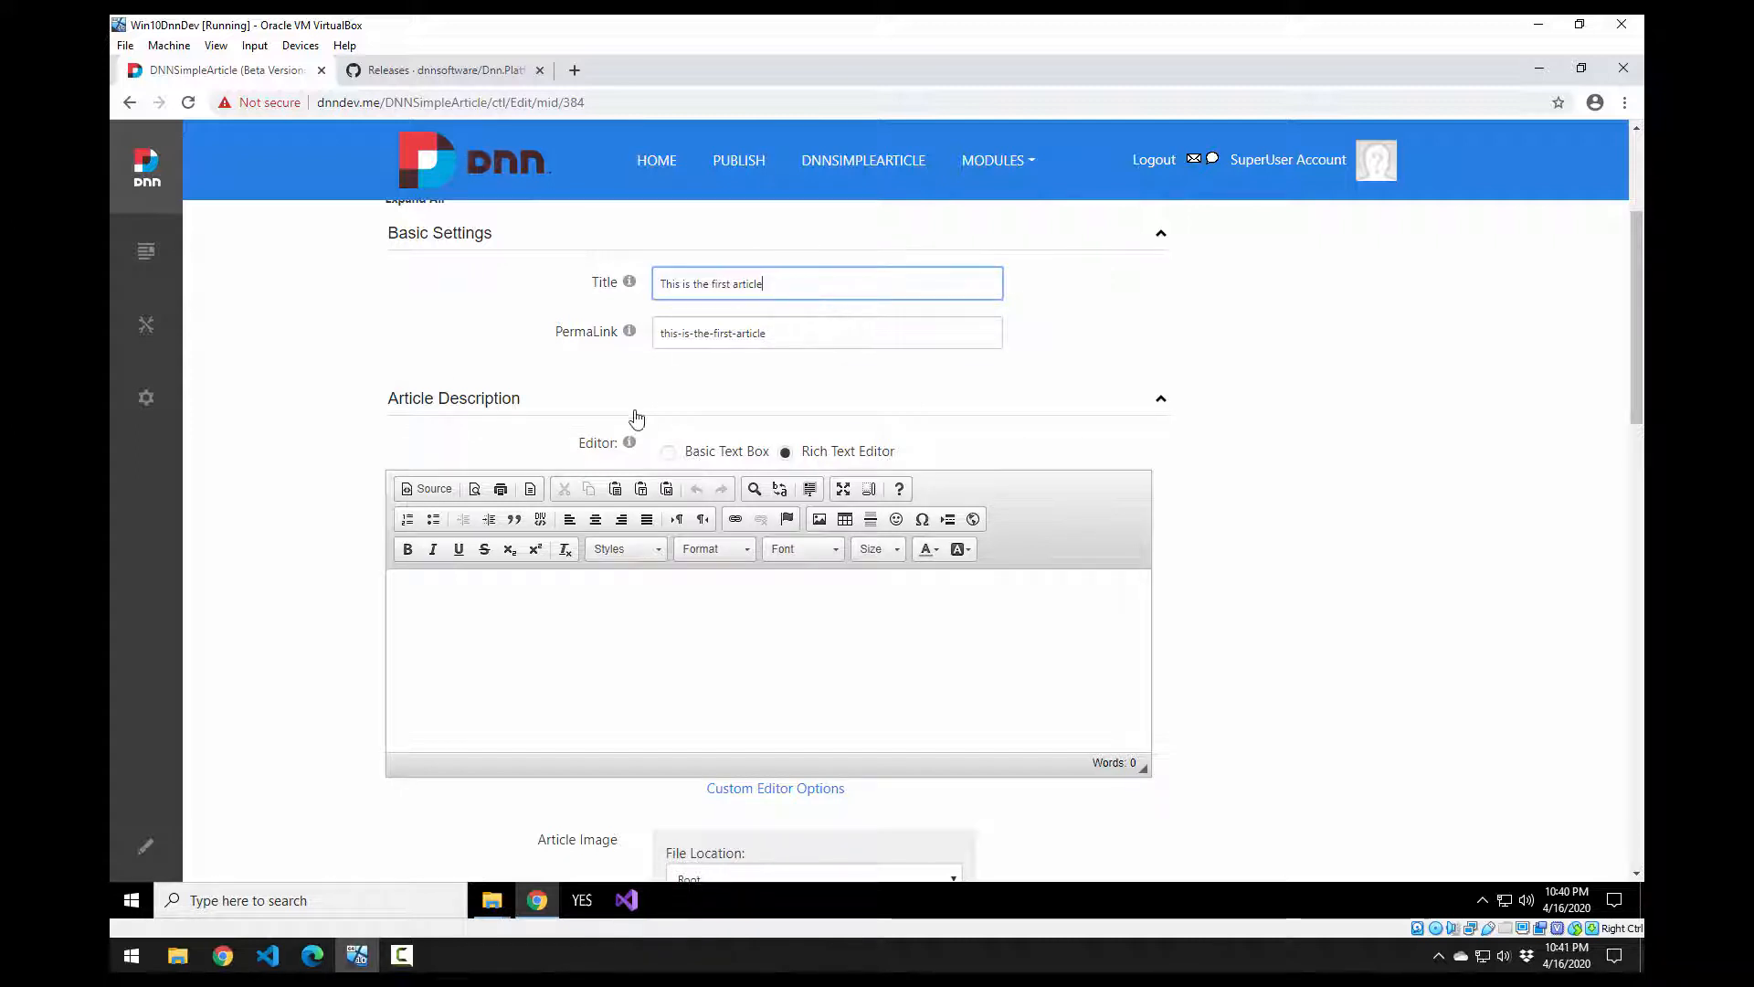
scroll(685, 466, down, 2)
click(737, 509)
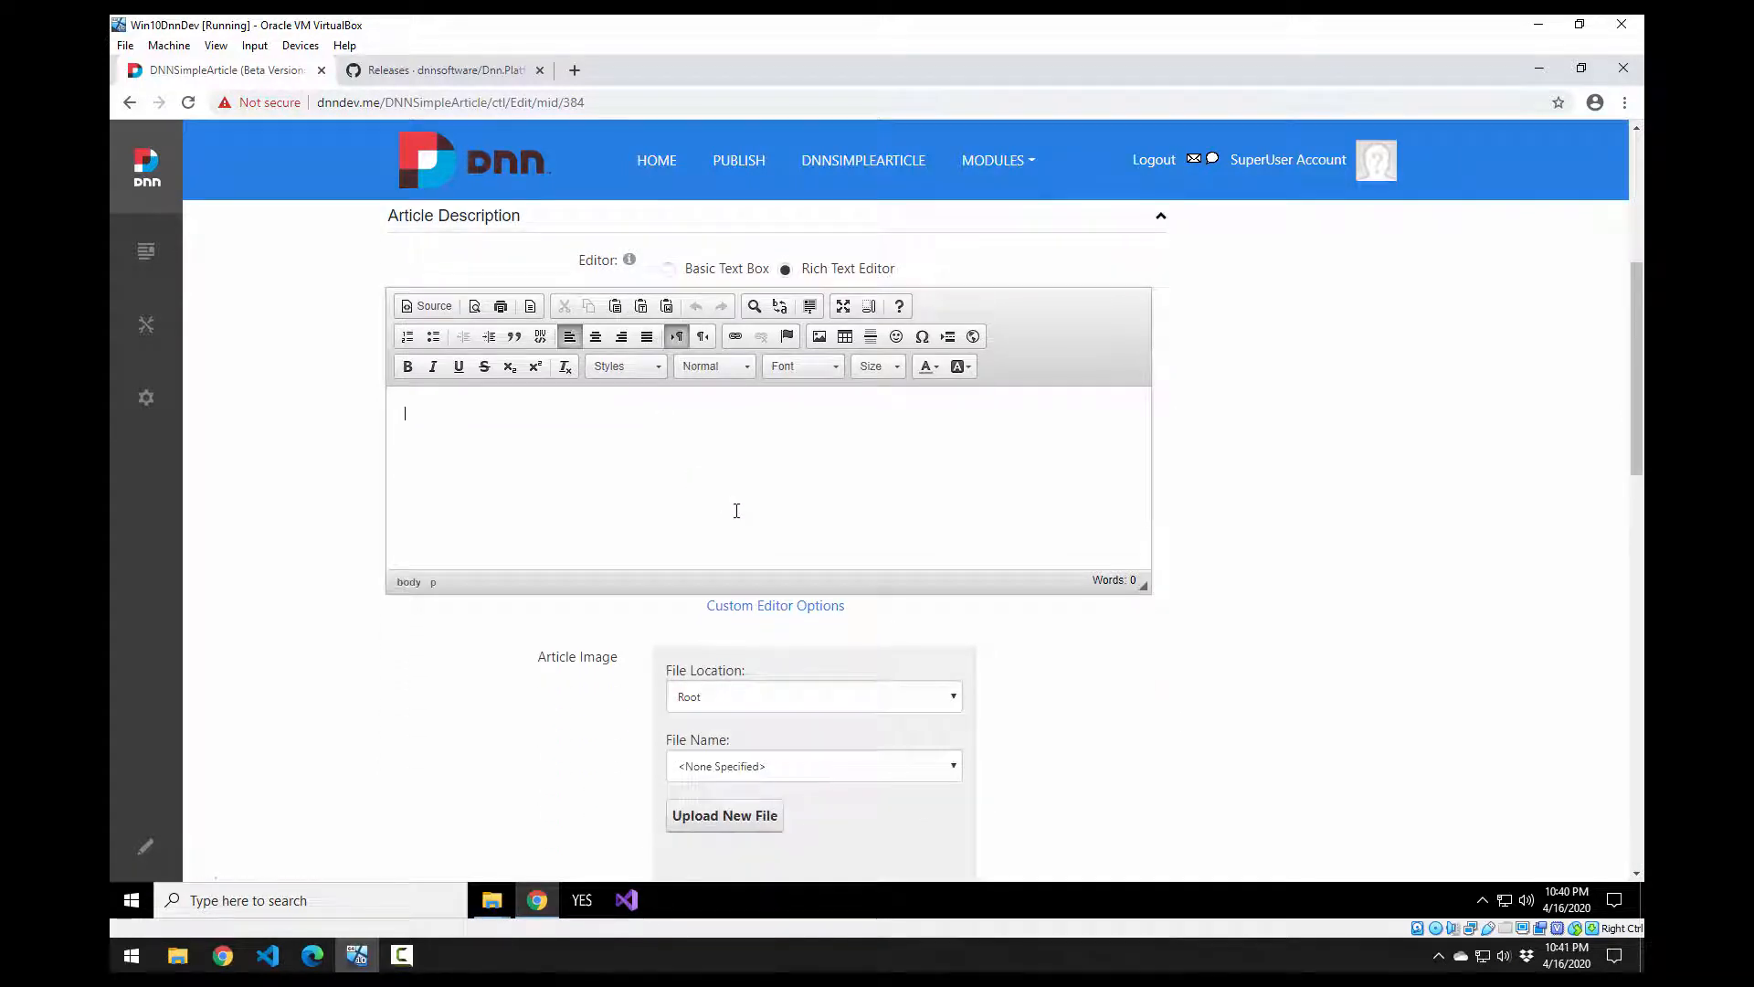
text(This is the article descripo)
text(ion for the first article.)
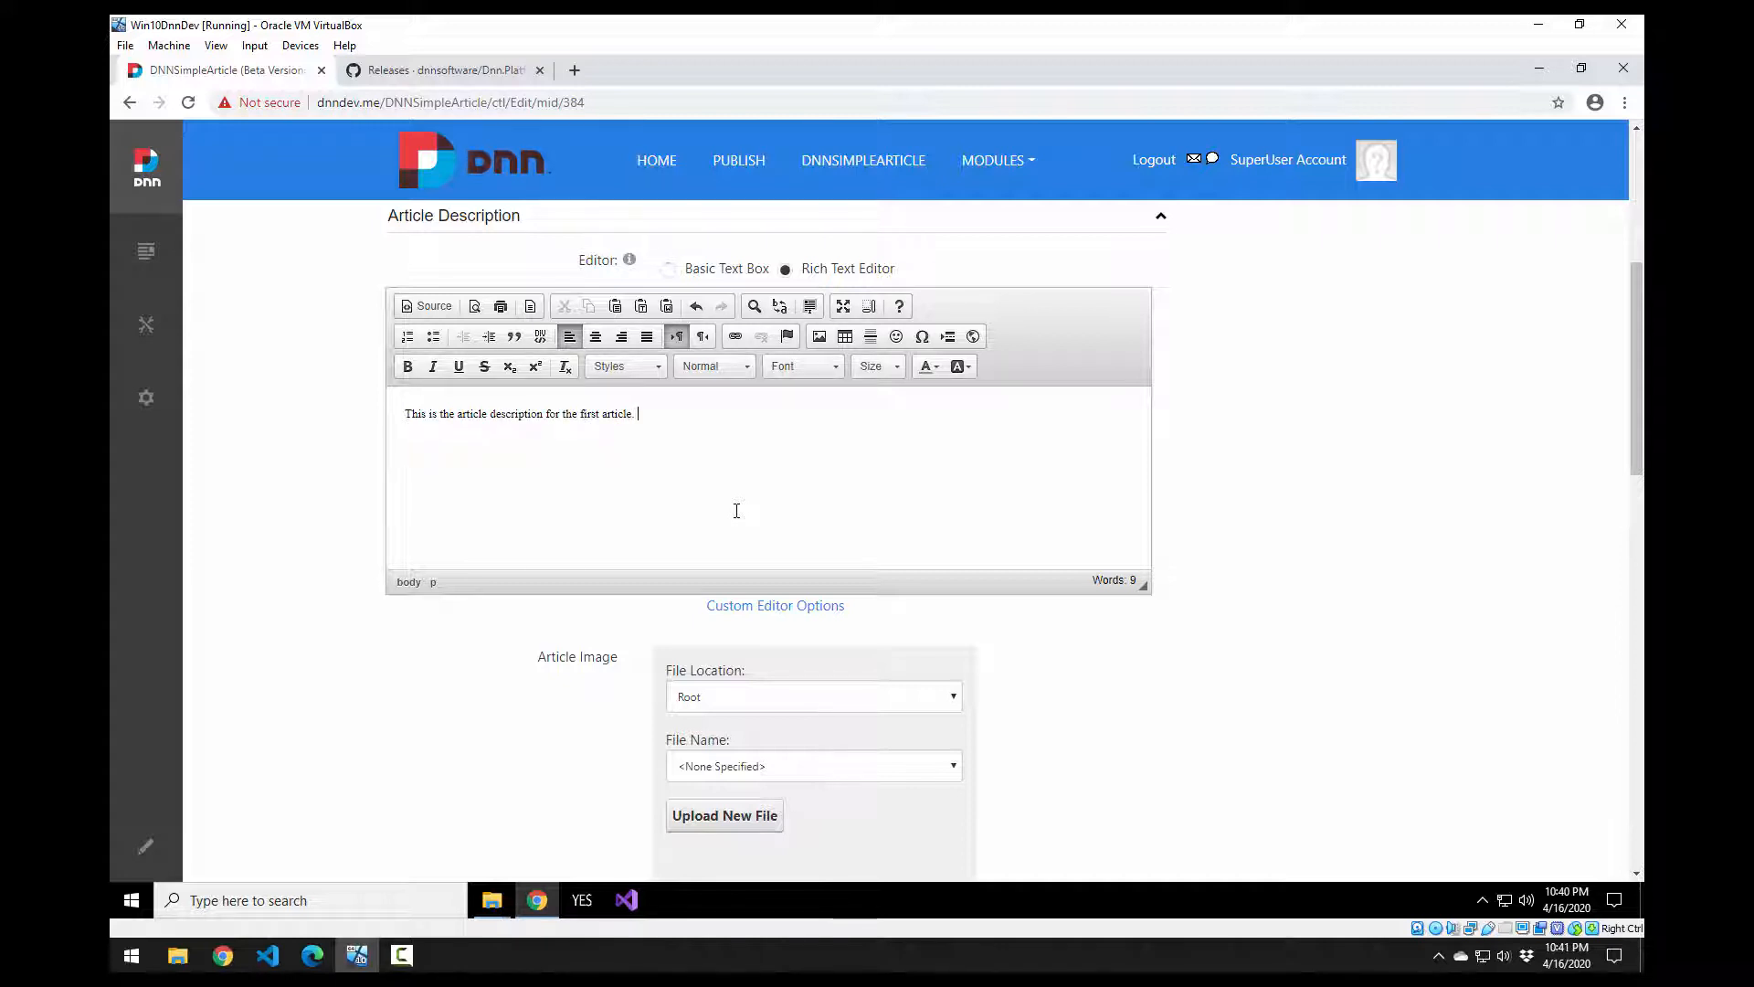
scroll(736, 510, down, 2)
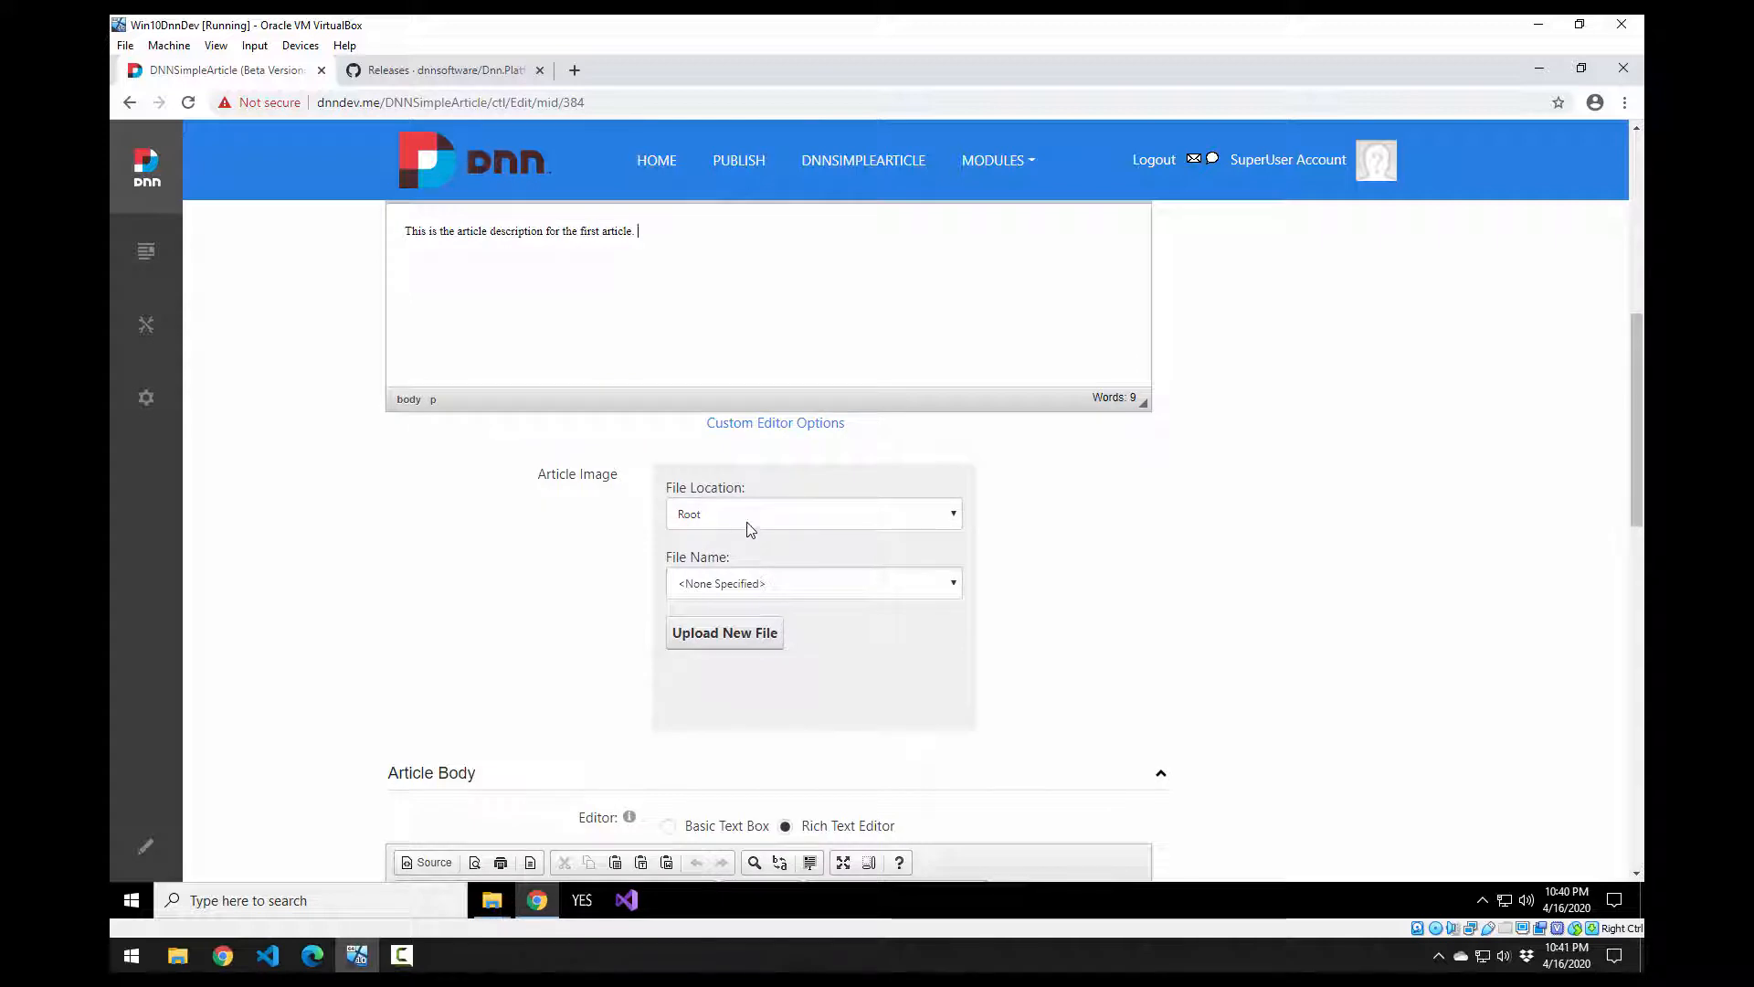
Step: Set the Article Image location to the Images/ folder, leaving the file as None Specified
click(754, 516)
click(567, 573)
click(764, 519)
click(786, 554)
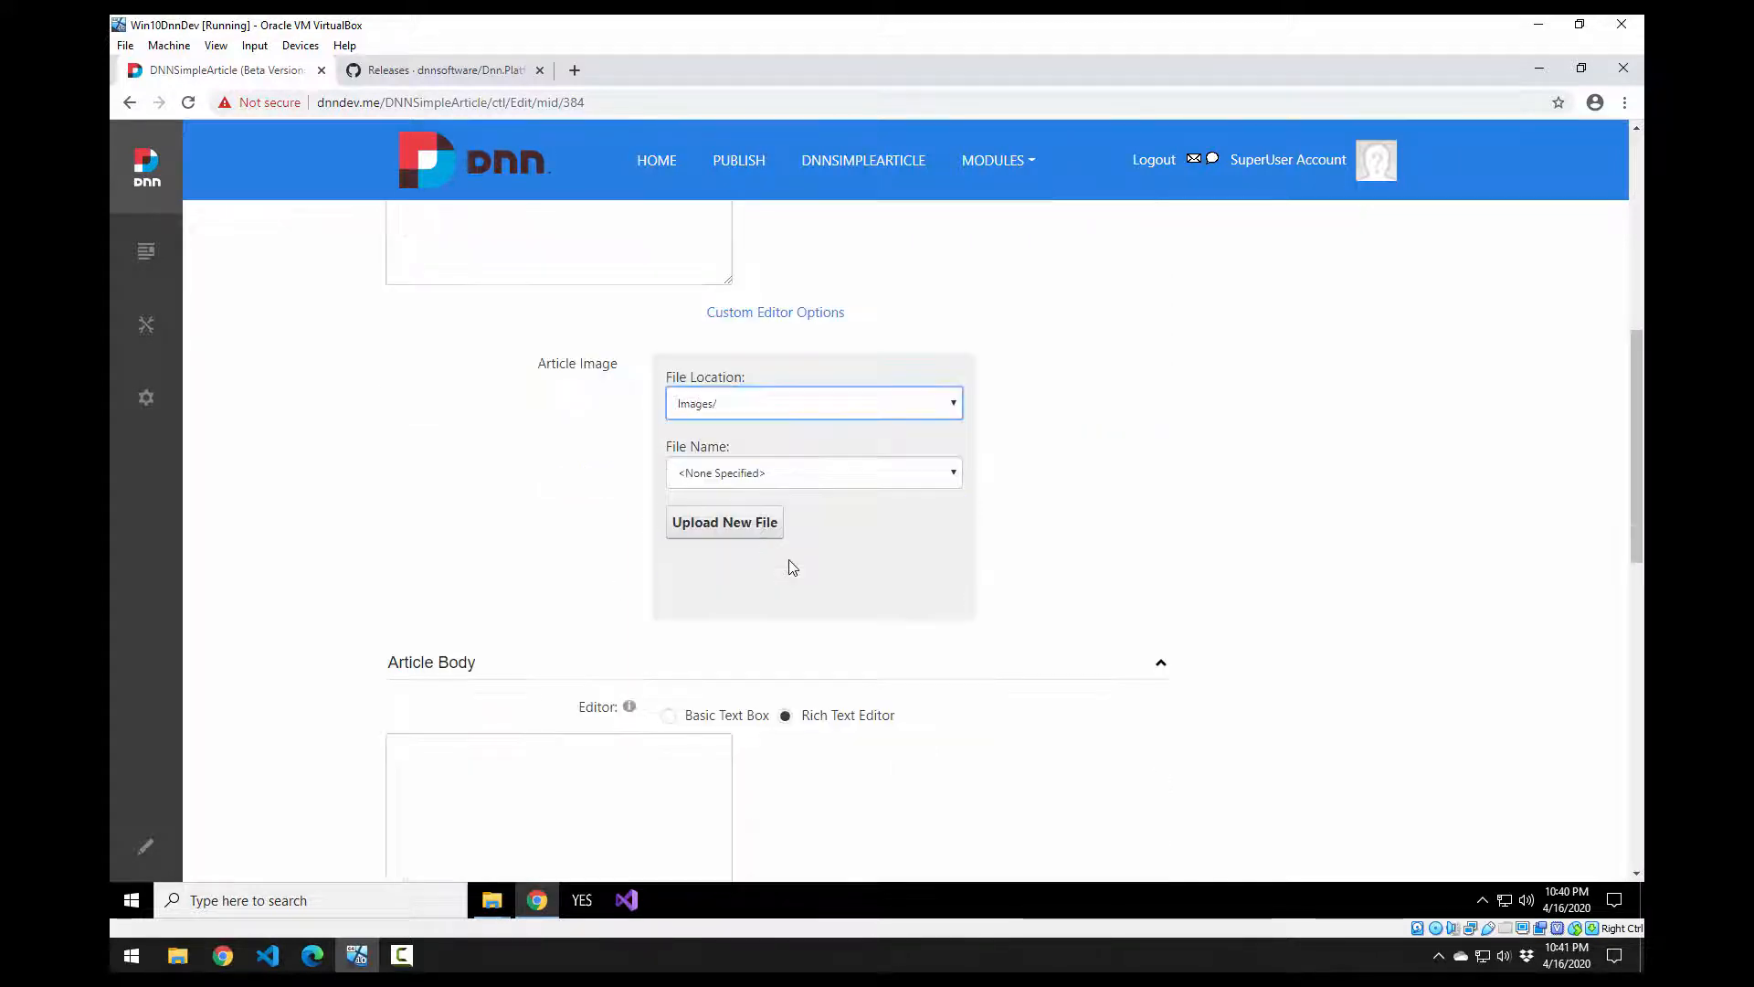
click(793, 576)
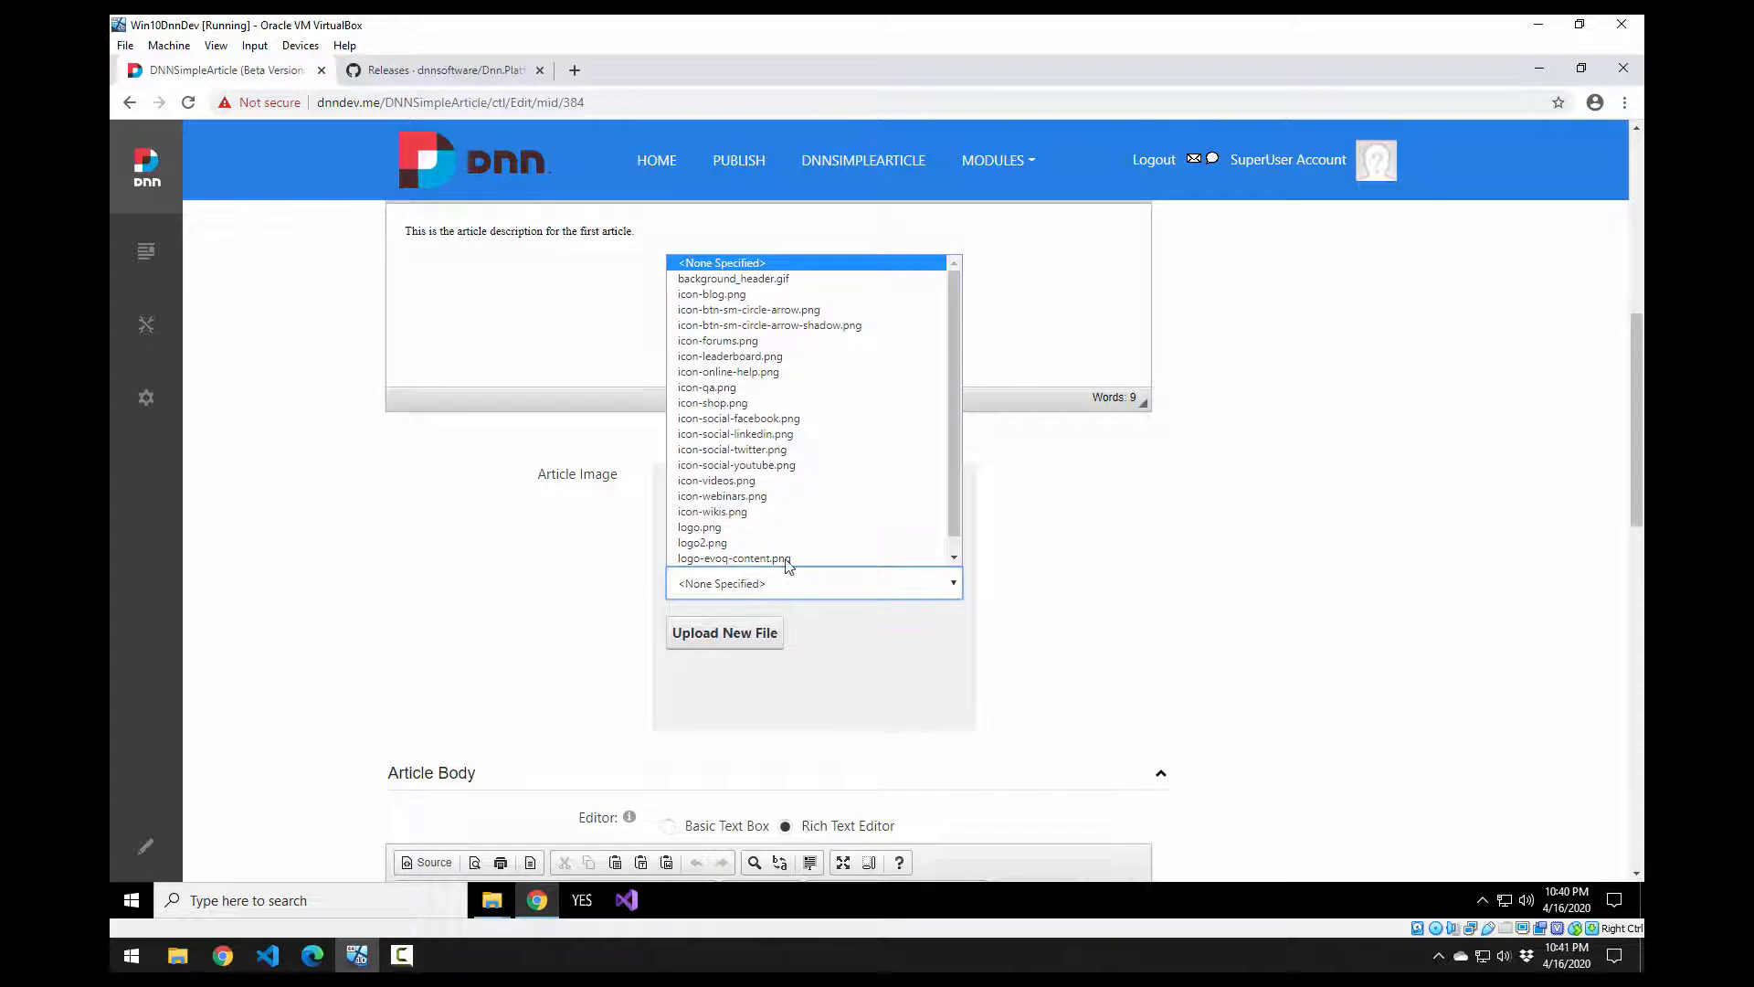
scroll(794, 456, down, 1)
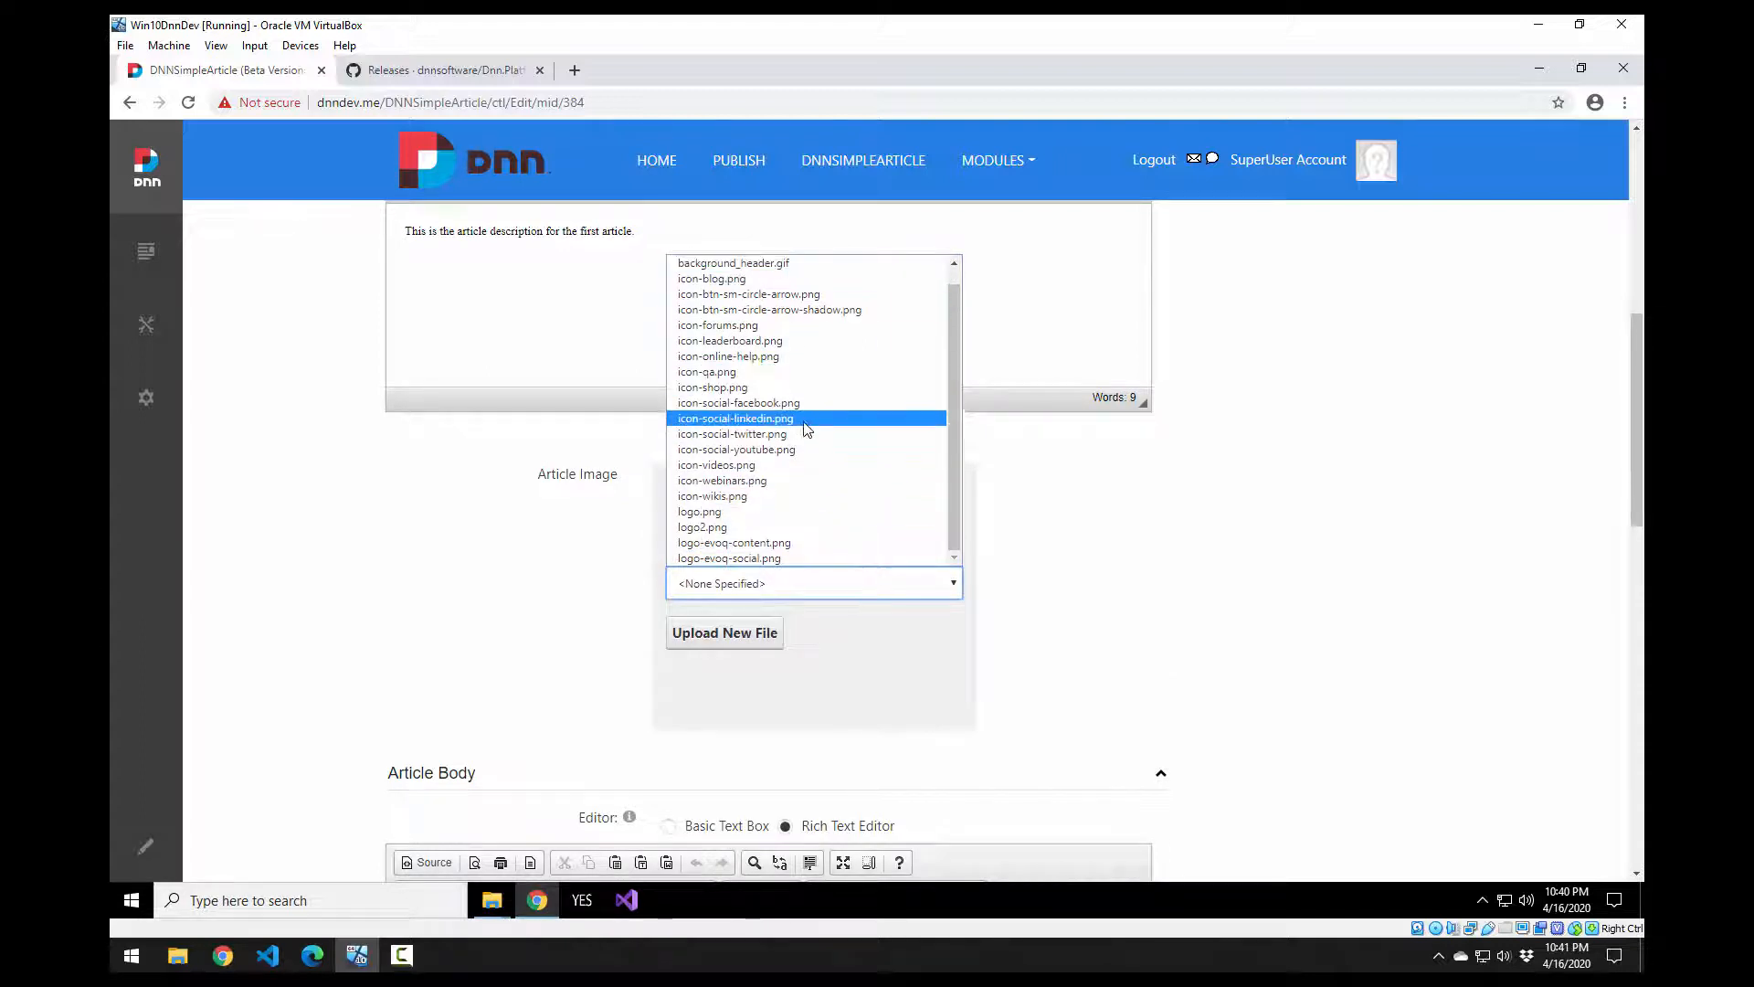
scroll(754, 475, up, 1)
click(554, 574)
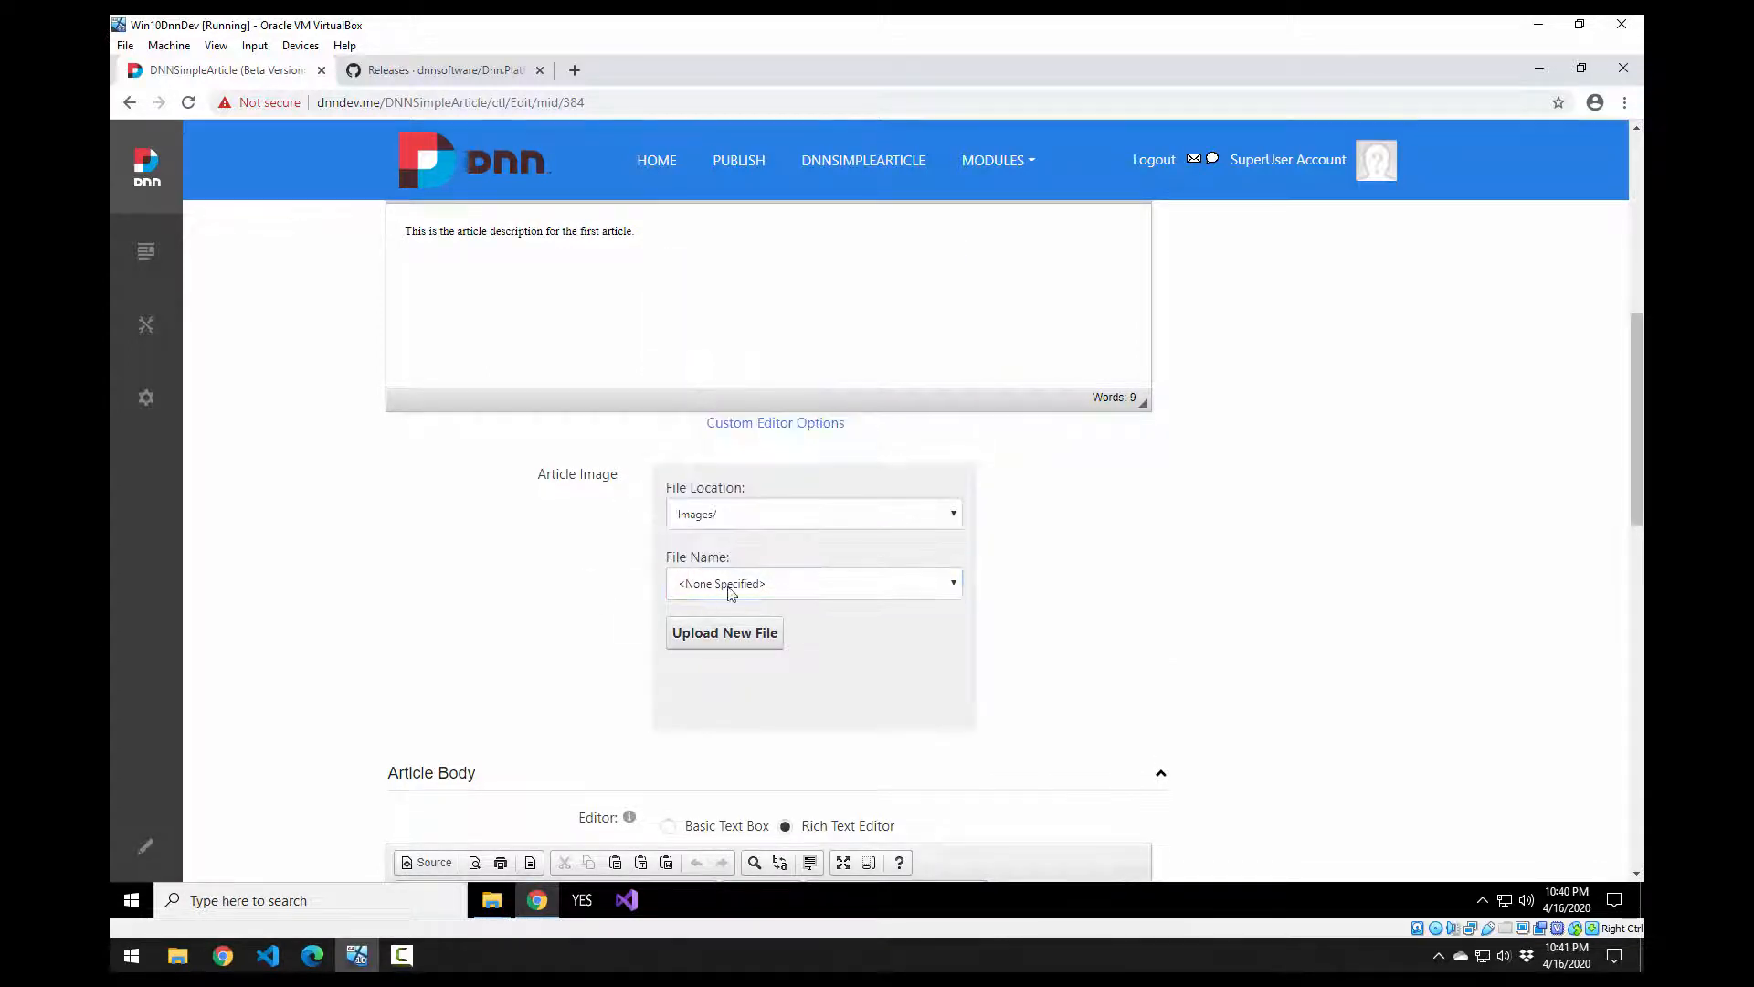
Step: Place the cursor in the Article Body rich text editor
scroll(532, 611, up, 2)
scroll(512, 598, down, 7)
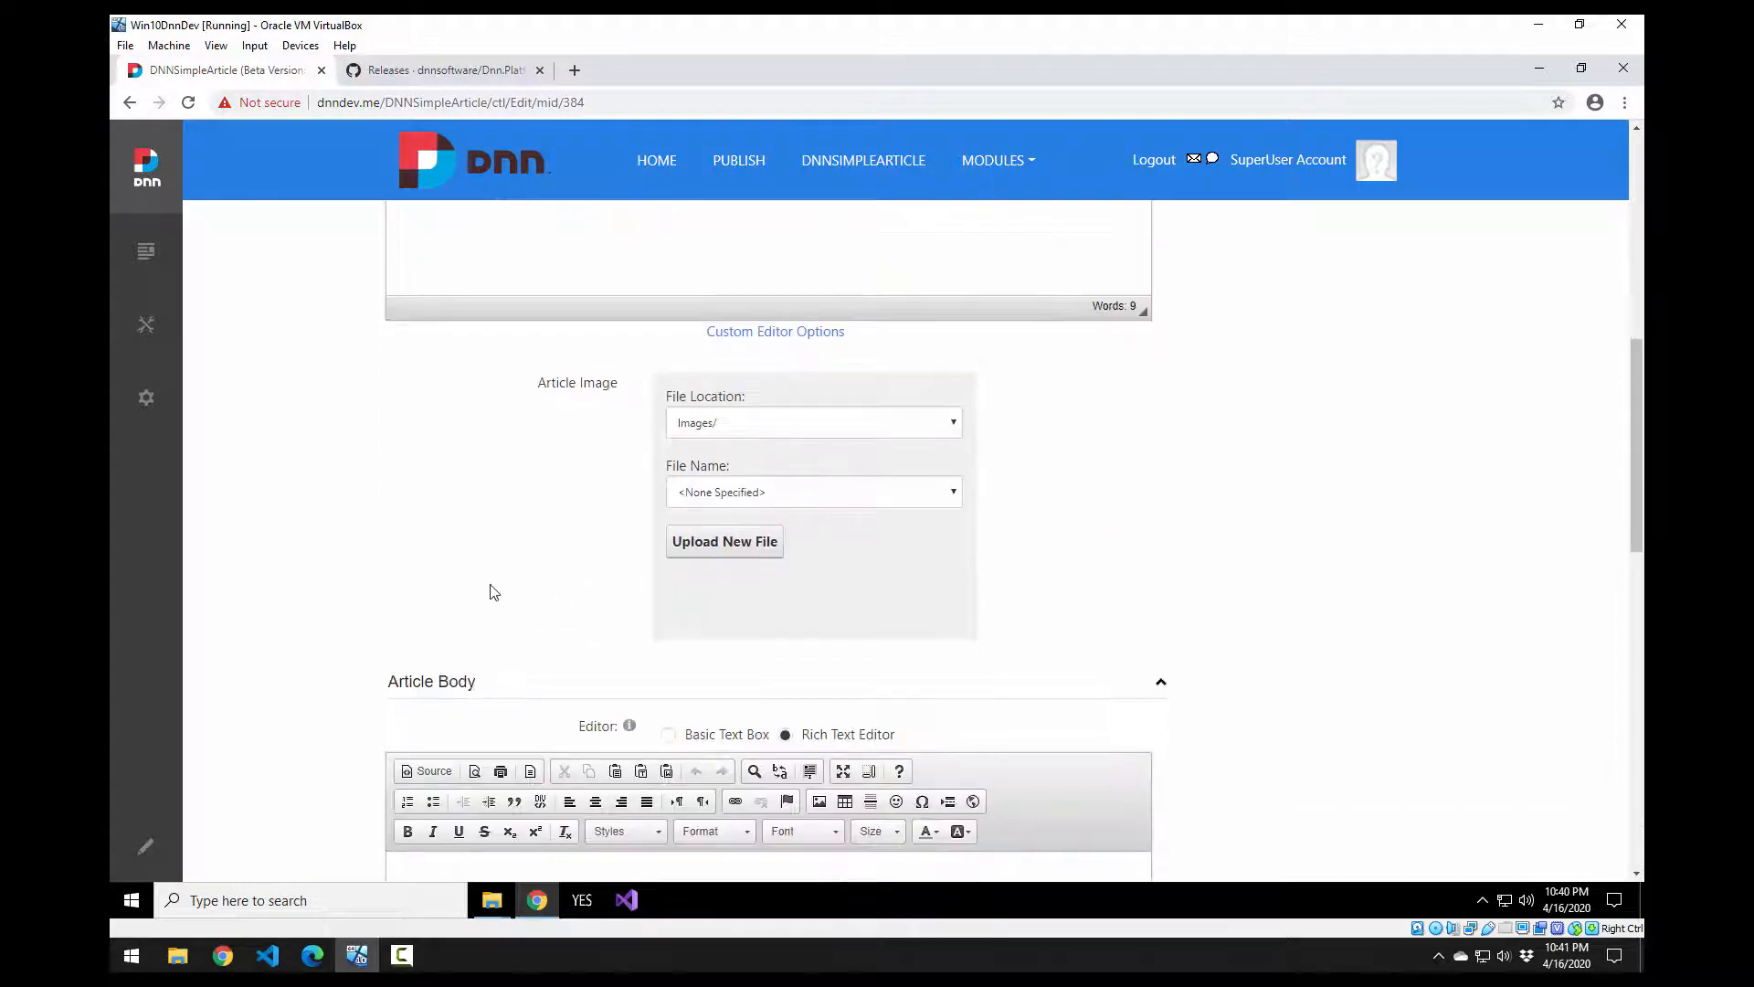
click(529, 608)
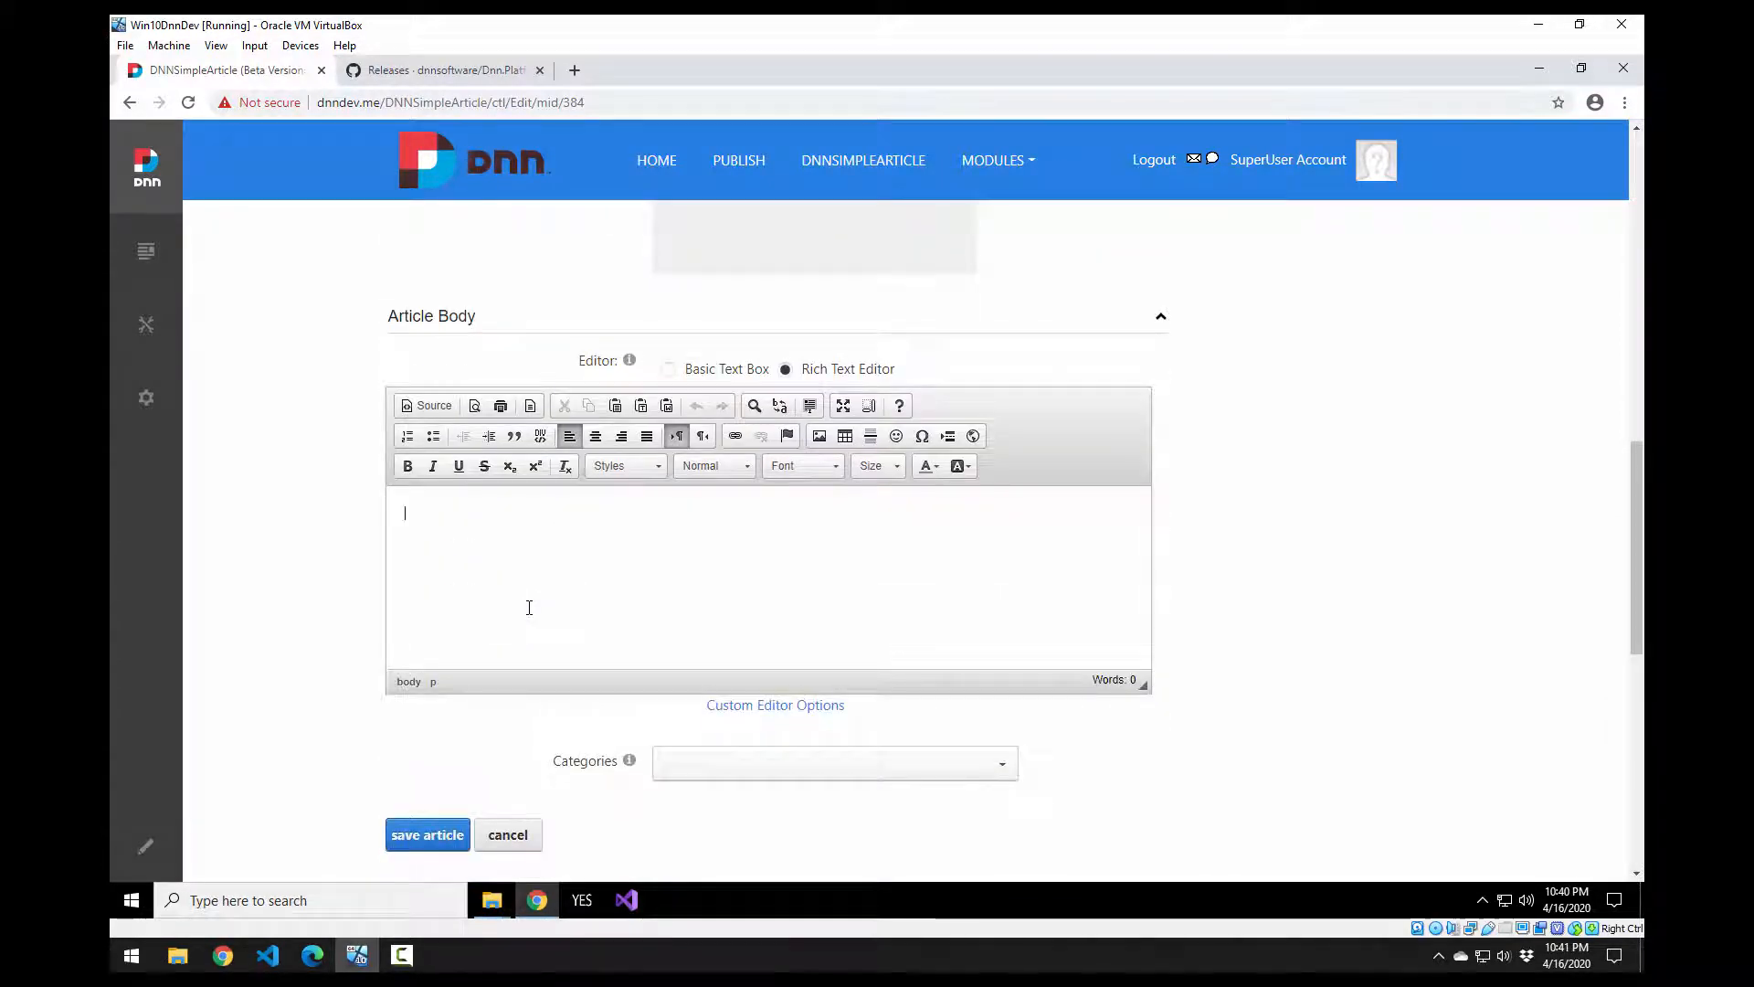
Step: Fill the body with repeated copies of 'This is the article body for the first article' in two paragraphs
text(This is  the article body f)
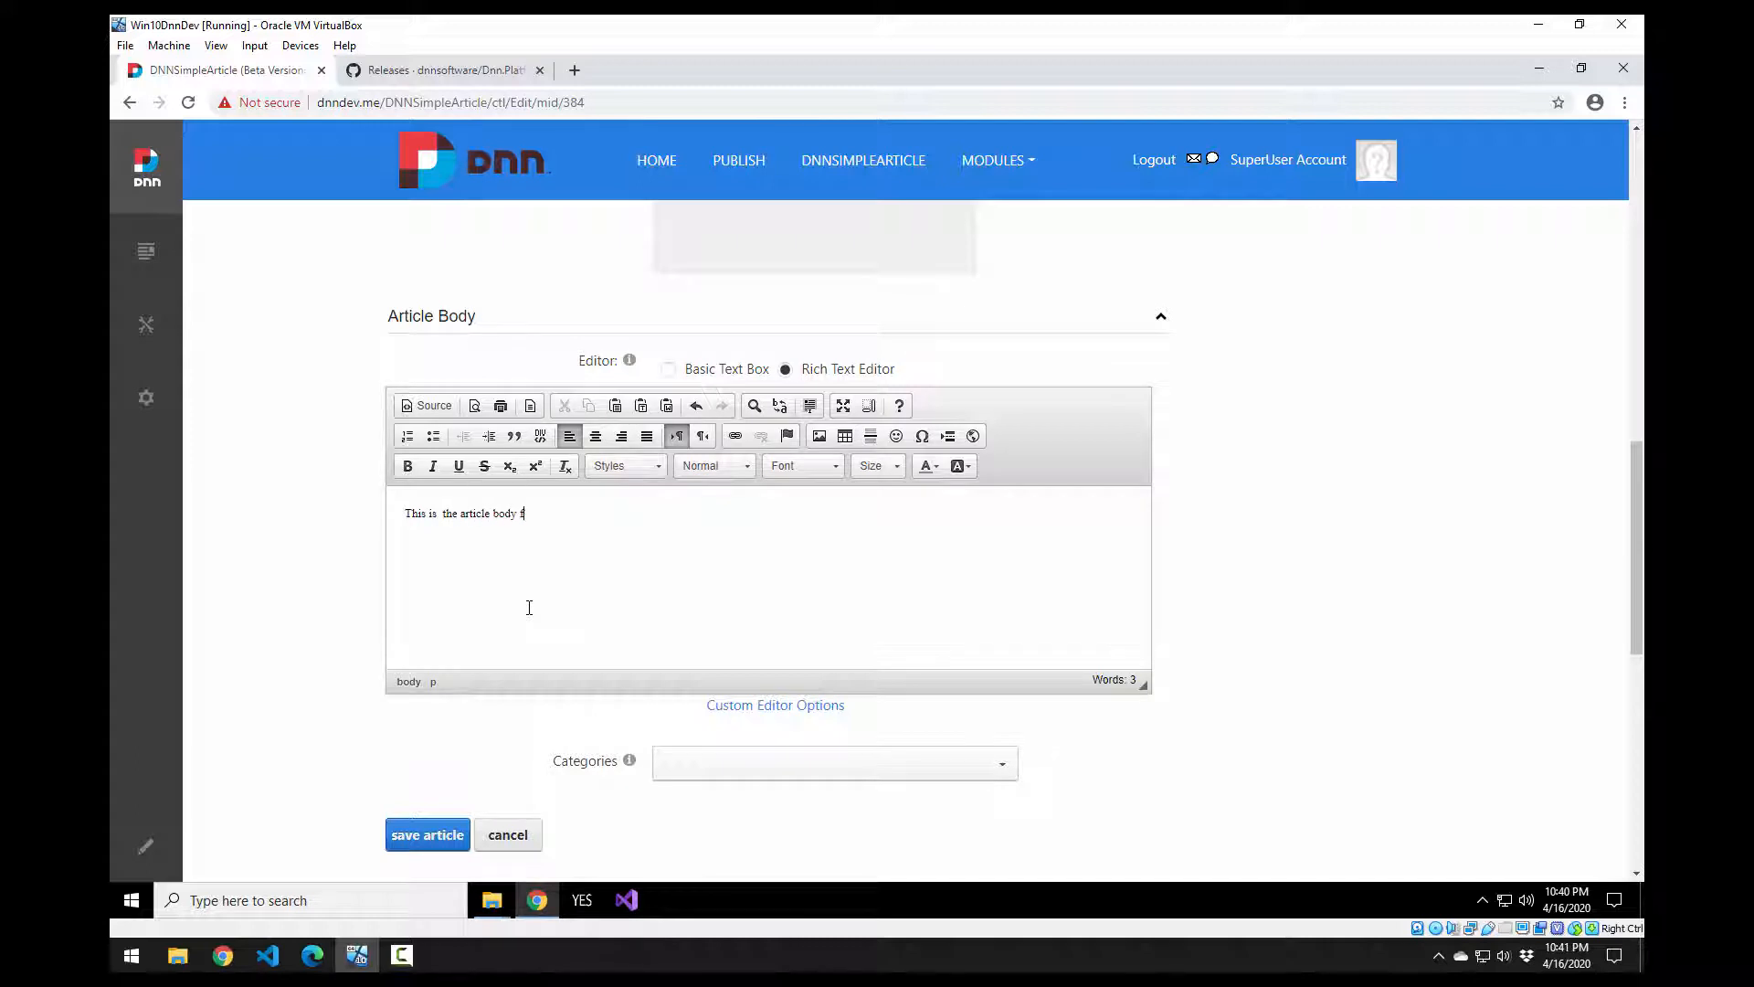
text(or the first article)
key(ctrl+a)
key(ctrl+c)
key(ctrl+v)
key(ctrl+v)
key(ctrl+v)
key(ctrl+v)
key(ctrl+v)
key(ctrl+v)
key(ctrl+v)
key(ctrl+v)
key(ctrl+v)
key(ctrl+v)
key(ctrl+v)
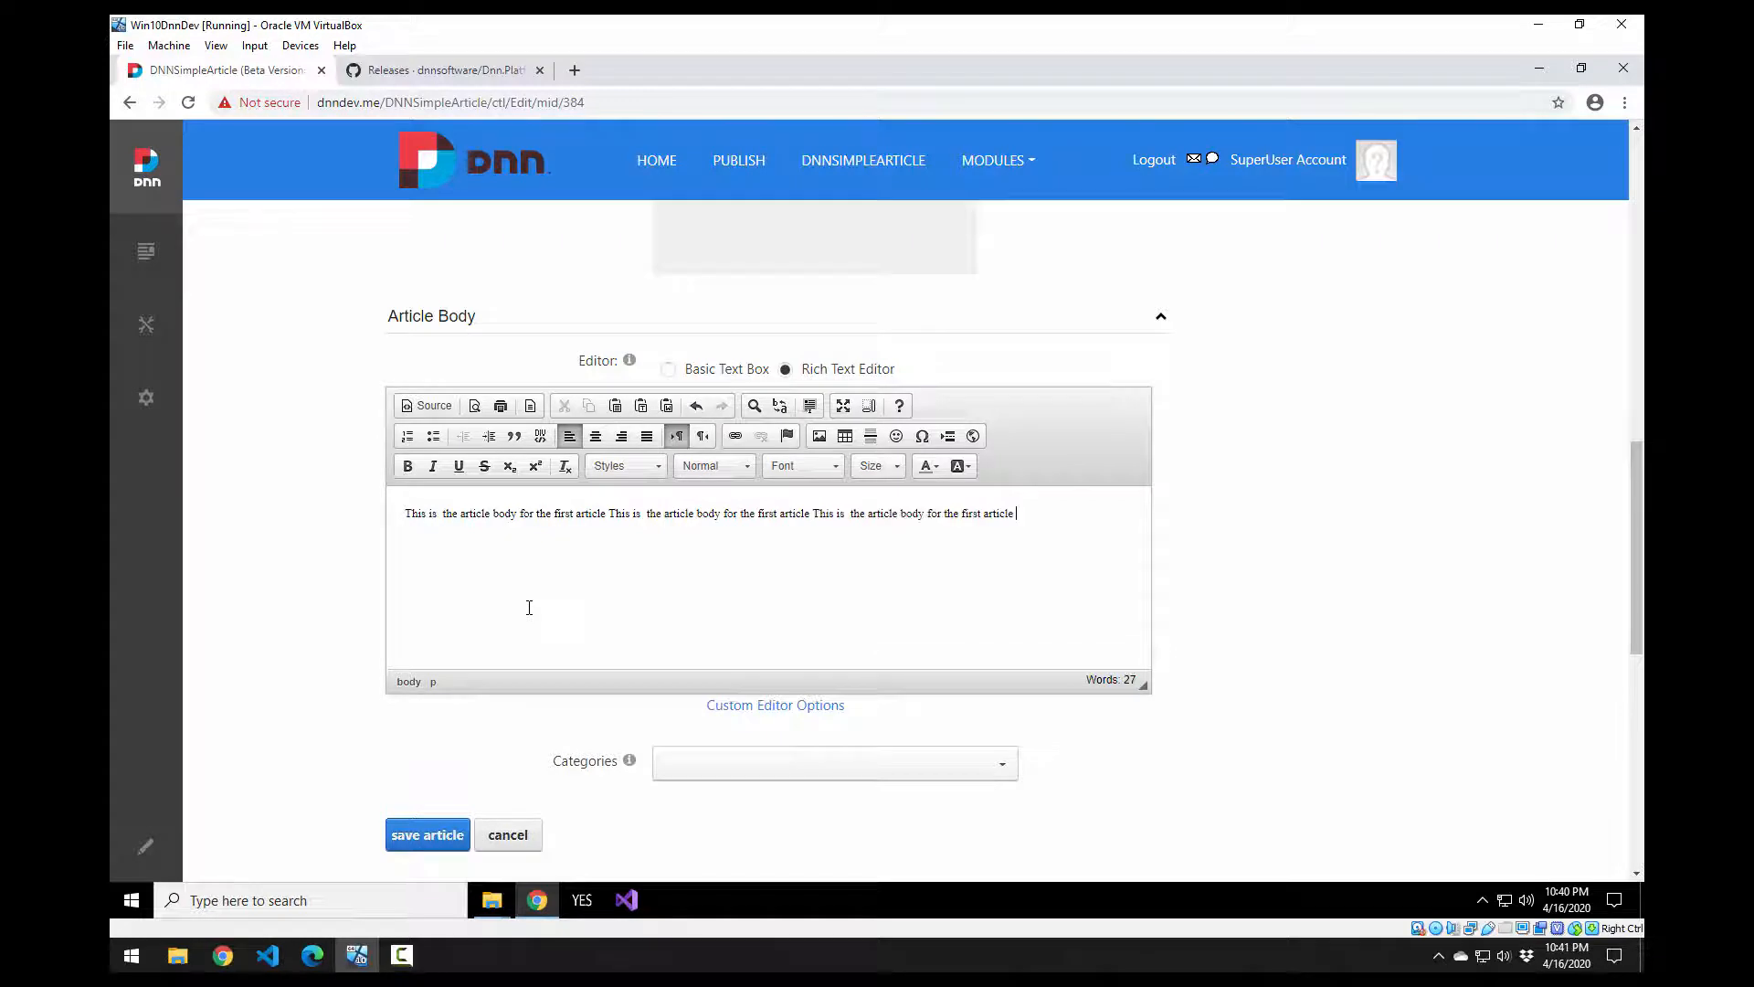
key(ctrl+a)
key(ctrl+c)
click(529, 608)
key(Return)
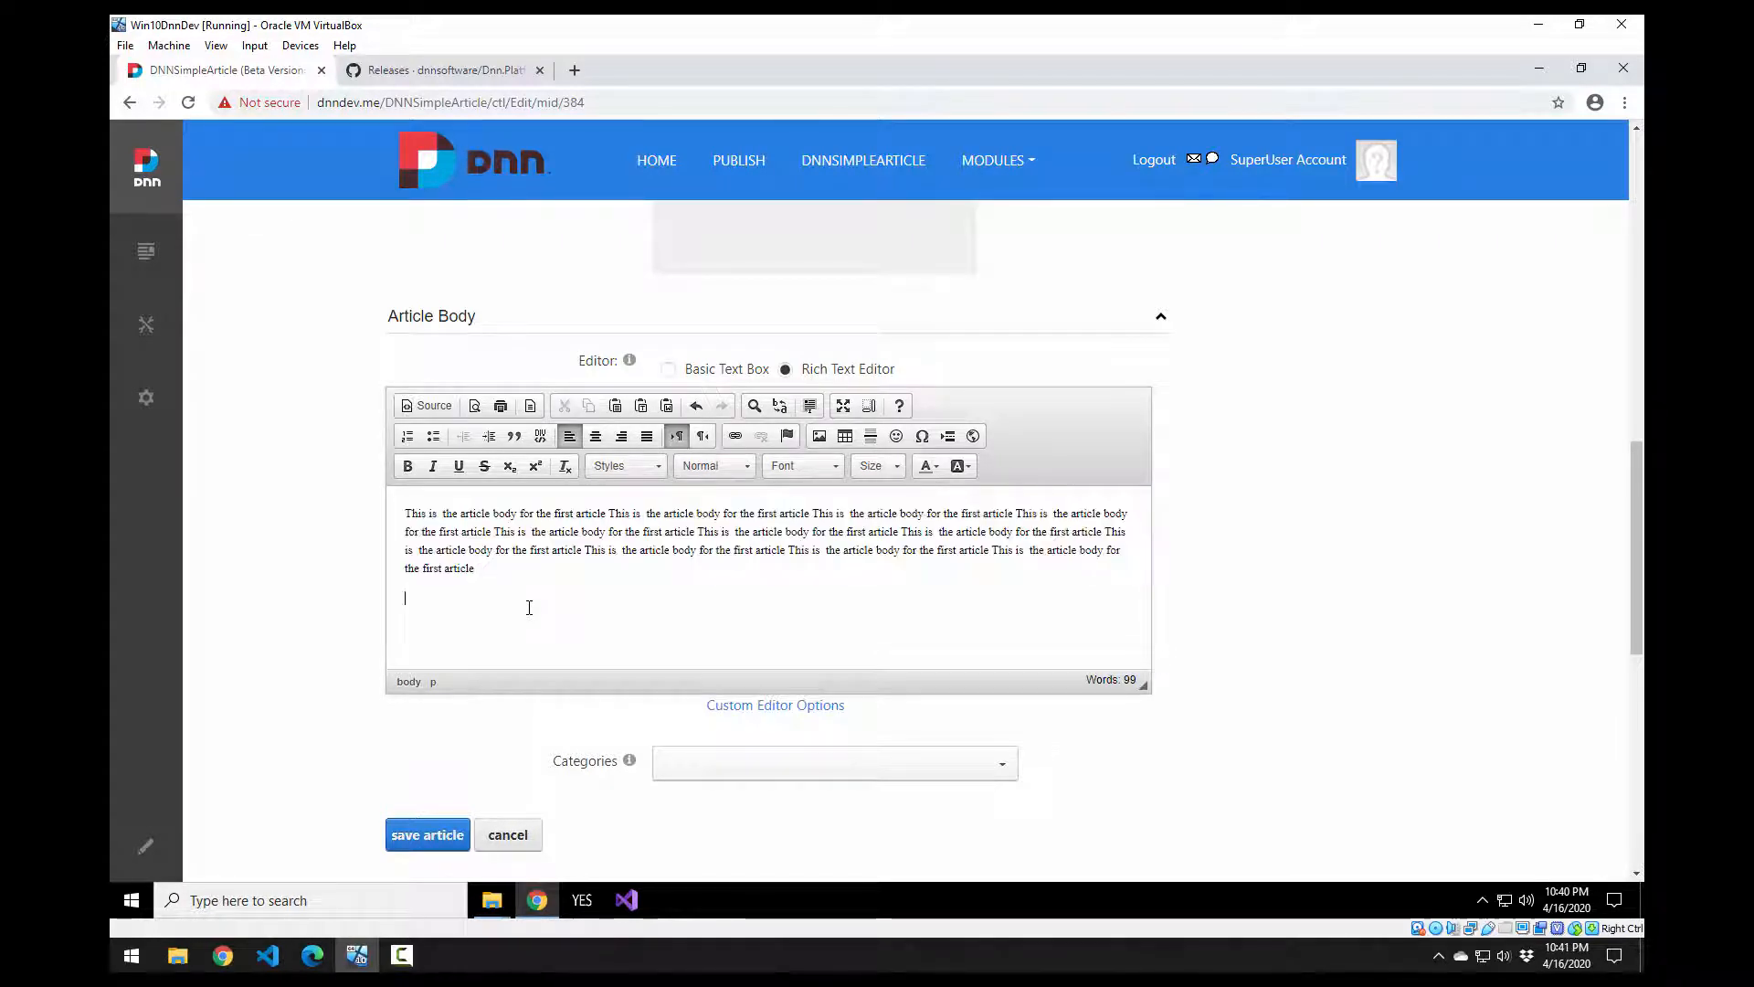
key(ctrl+v)
key(ctrl+v)
key(ctrl+v)
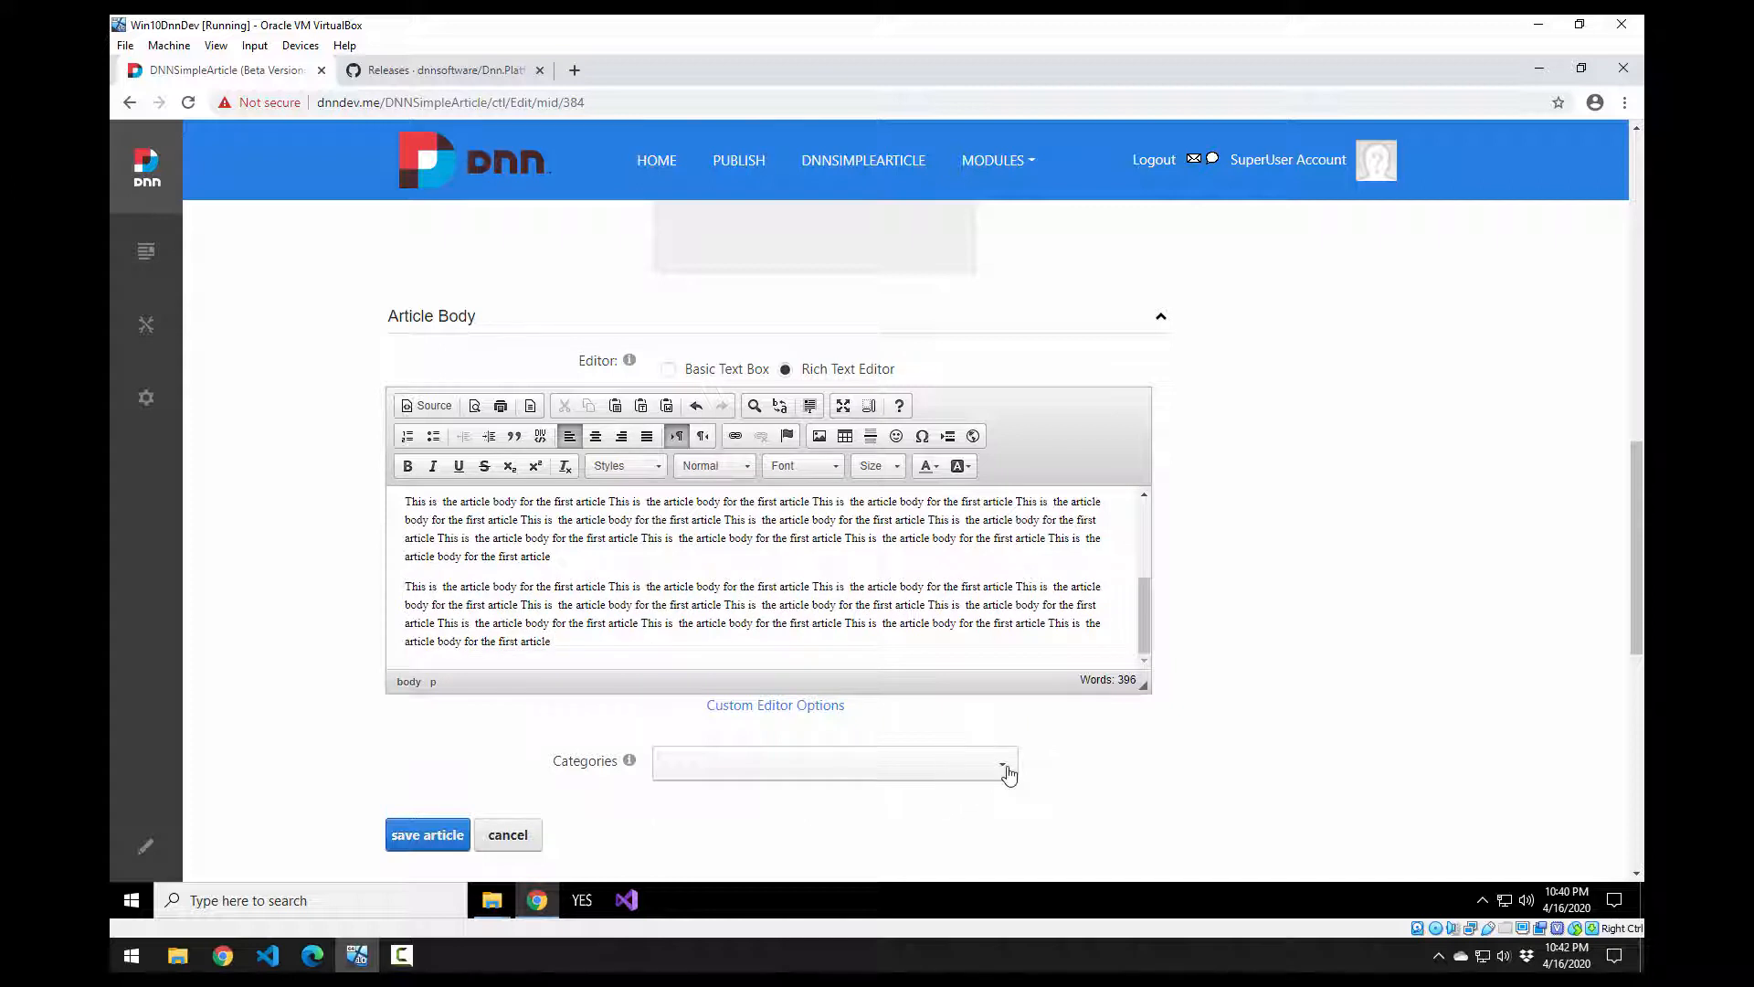
Step: Save the article without assigning any category
click(1008, 766)
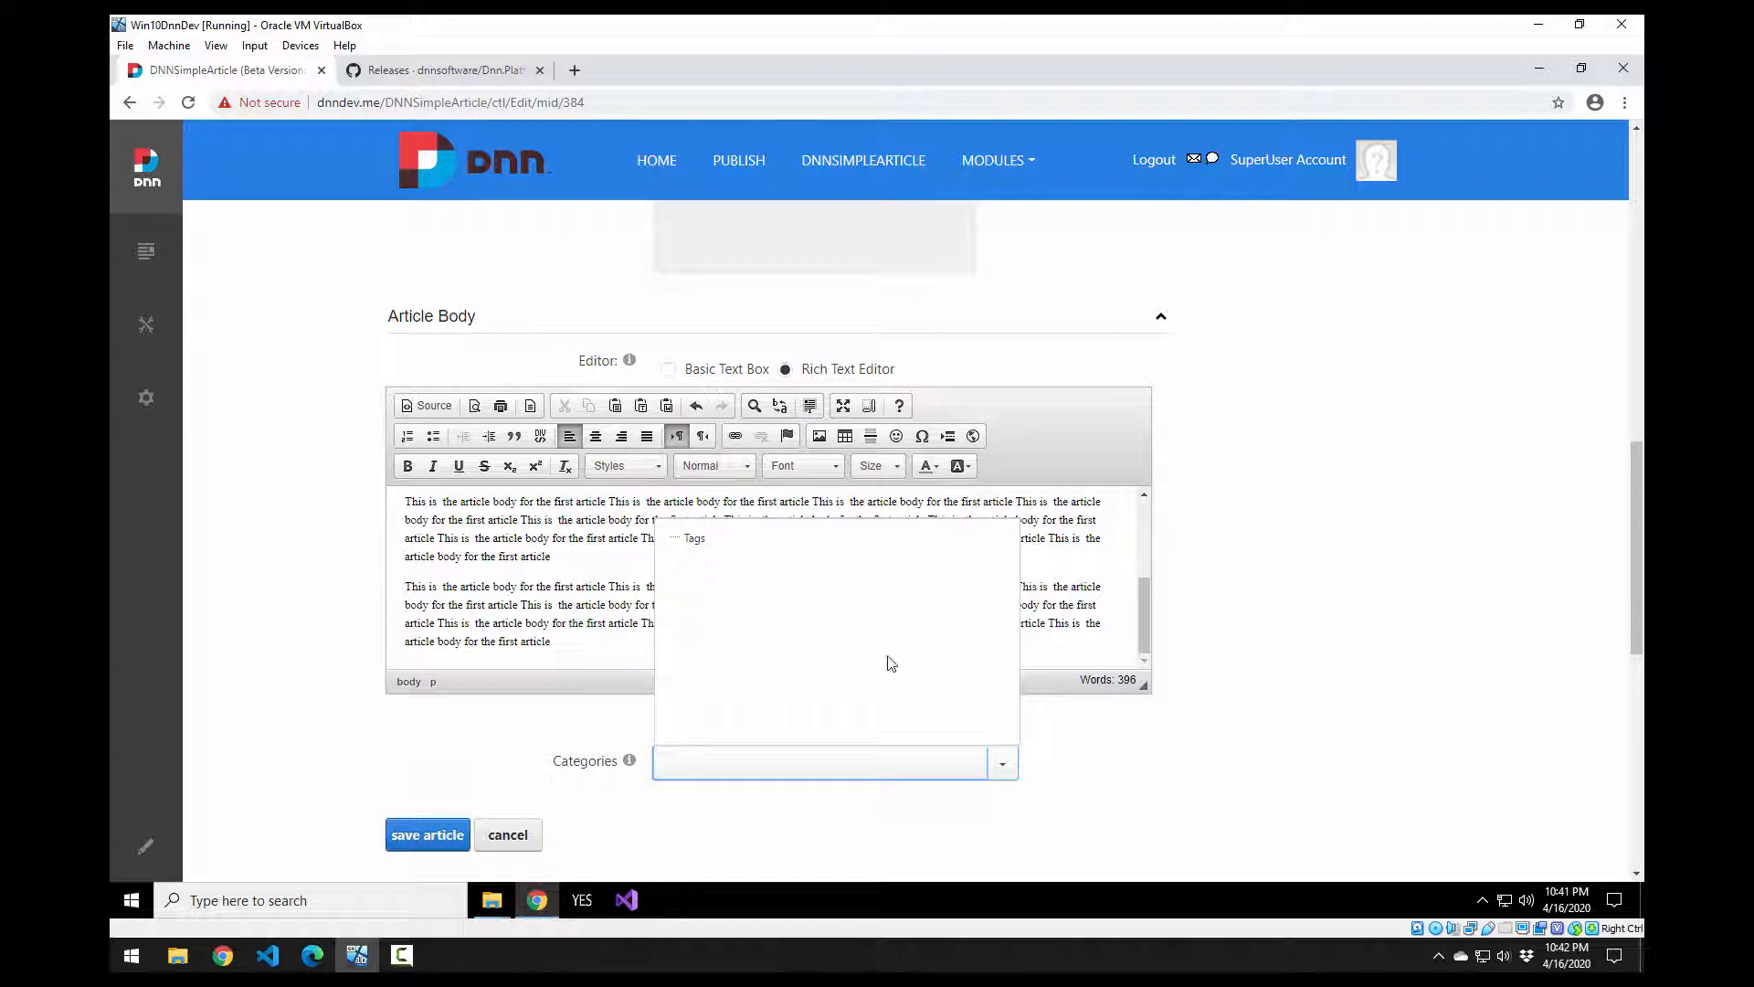
click(1345, 667)
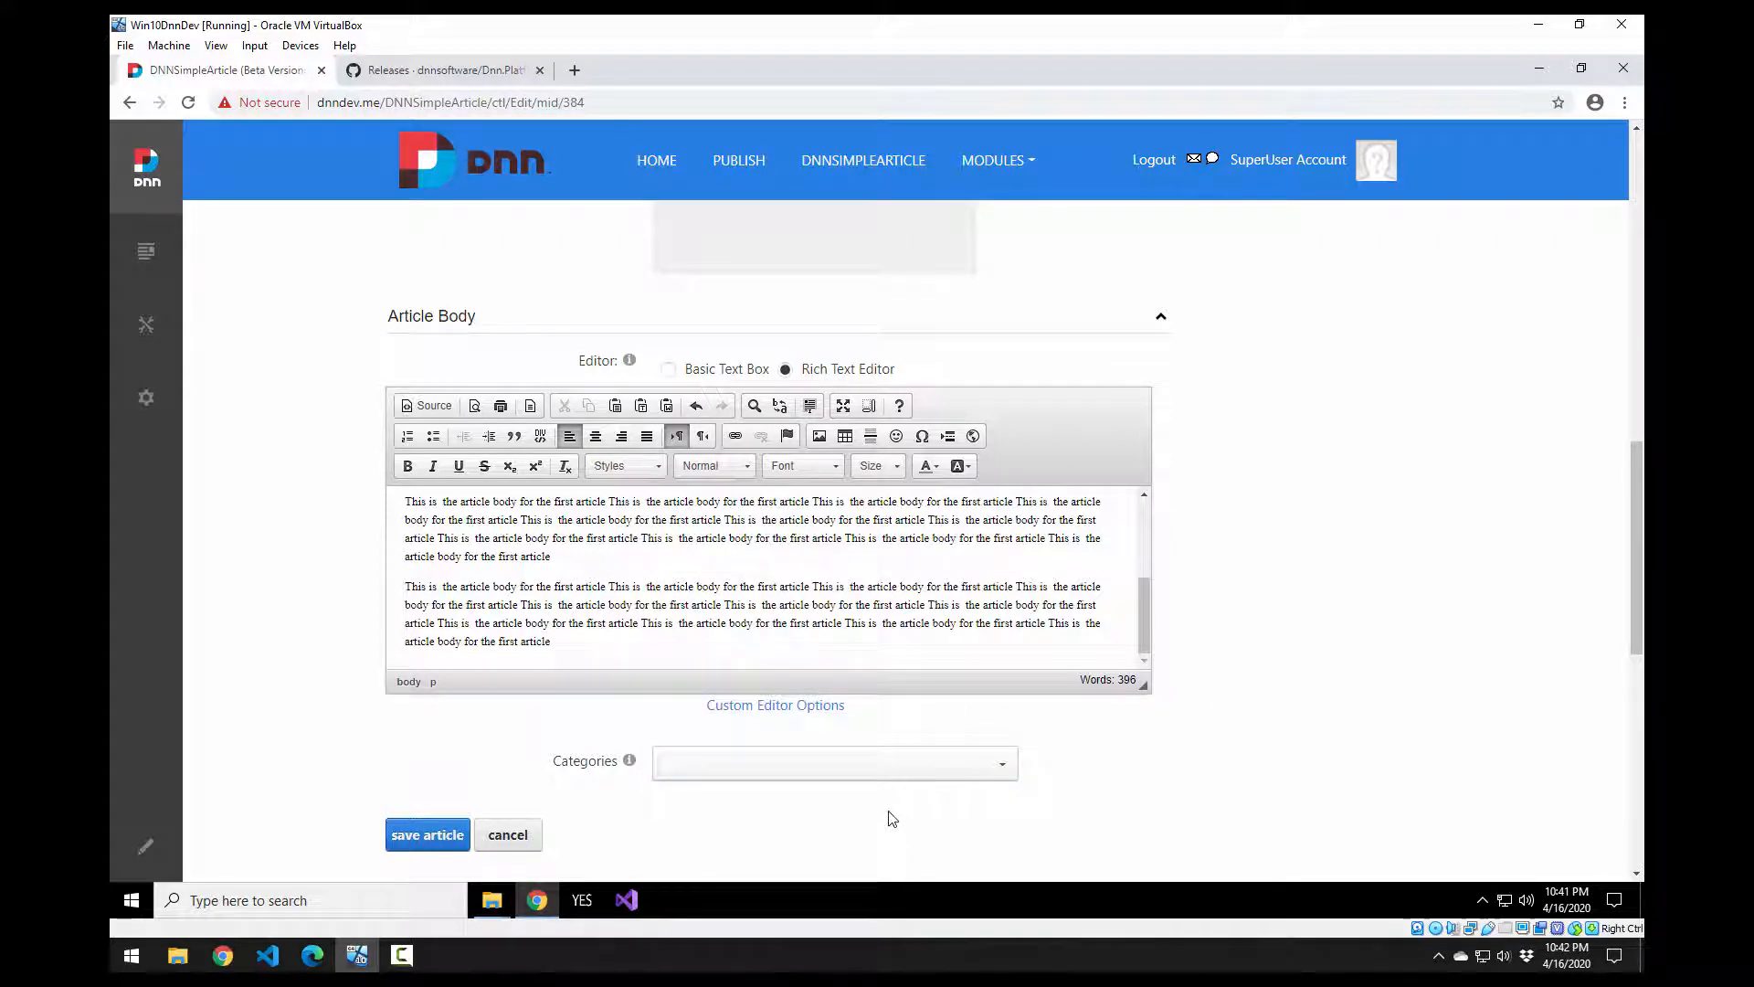
click(412, 849)
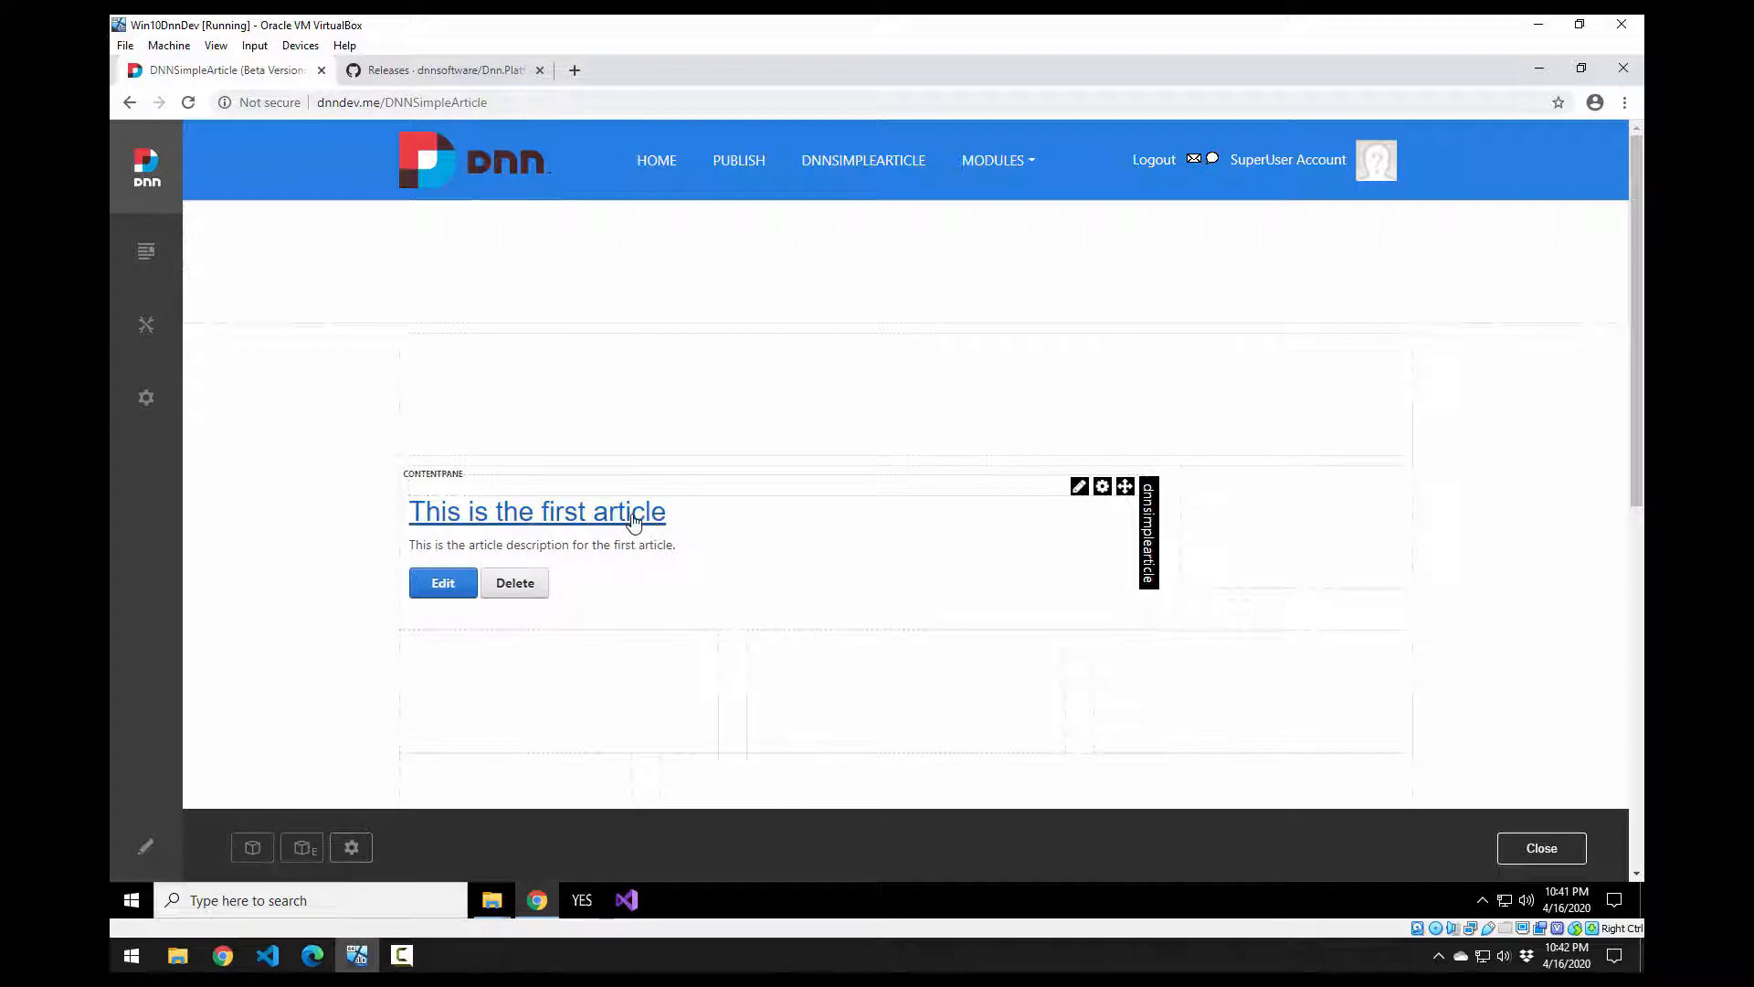
Step: Read 'This is the first article' on its own page, then open it in the Edit Control form
click(634, 519)
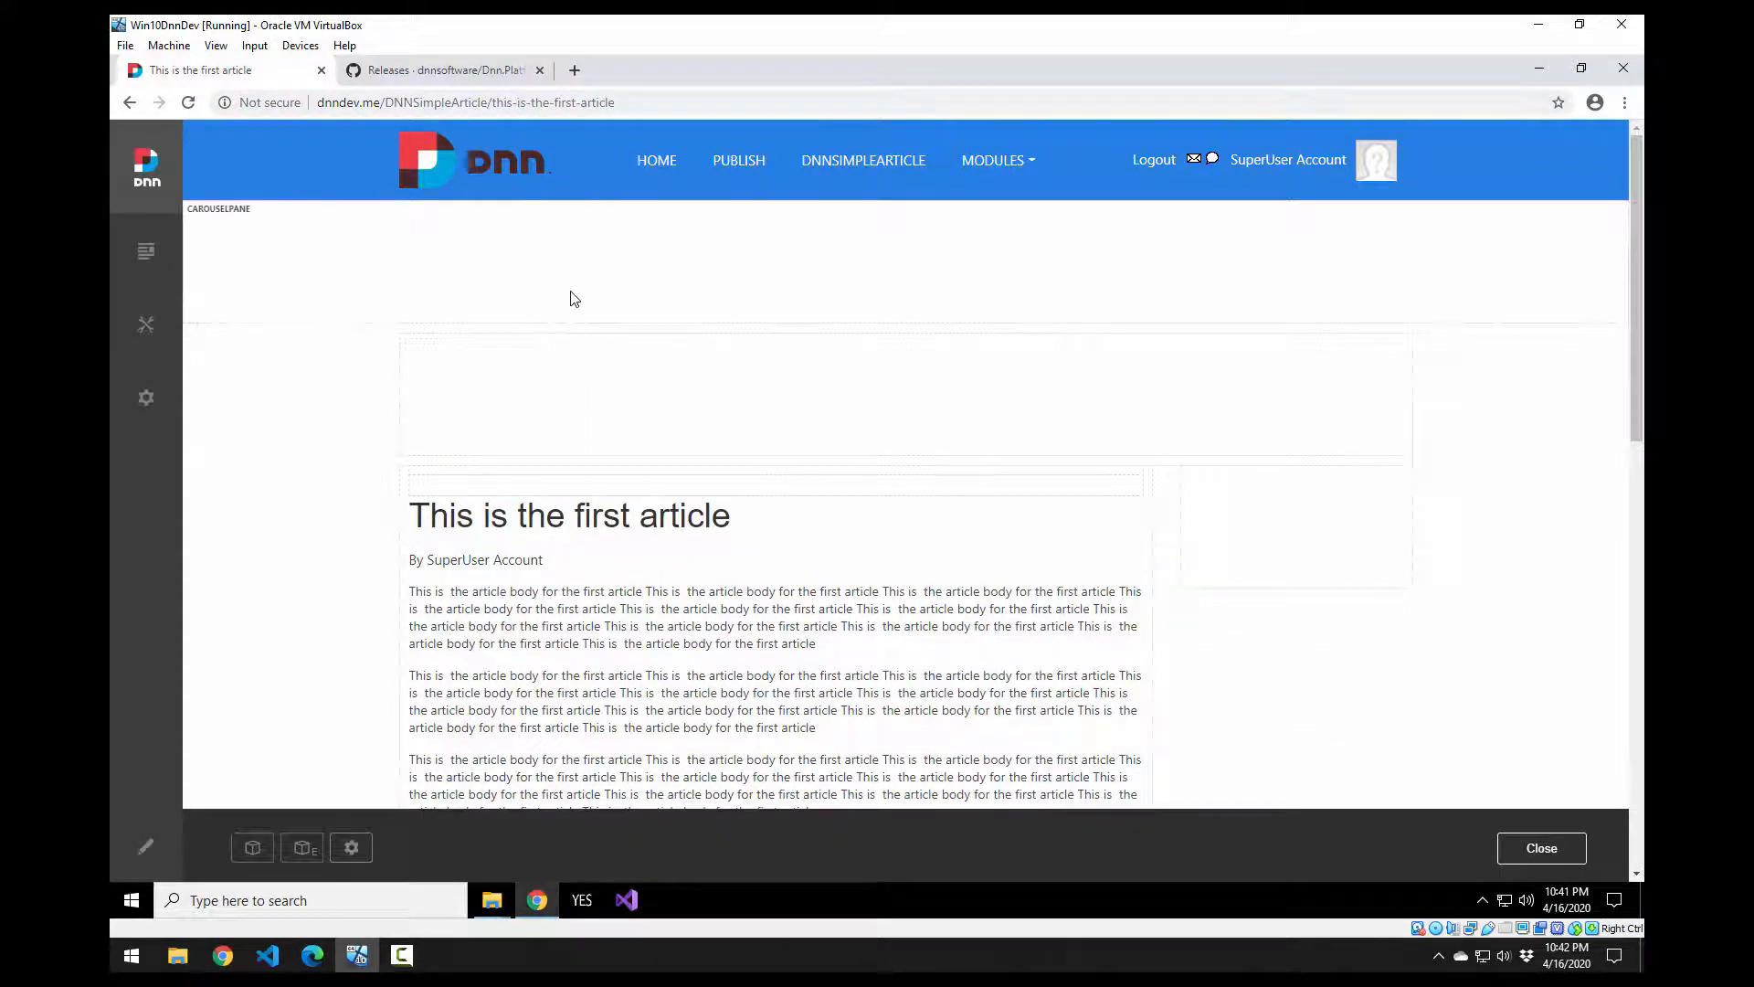
scroll(876, 319, down, 6)
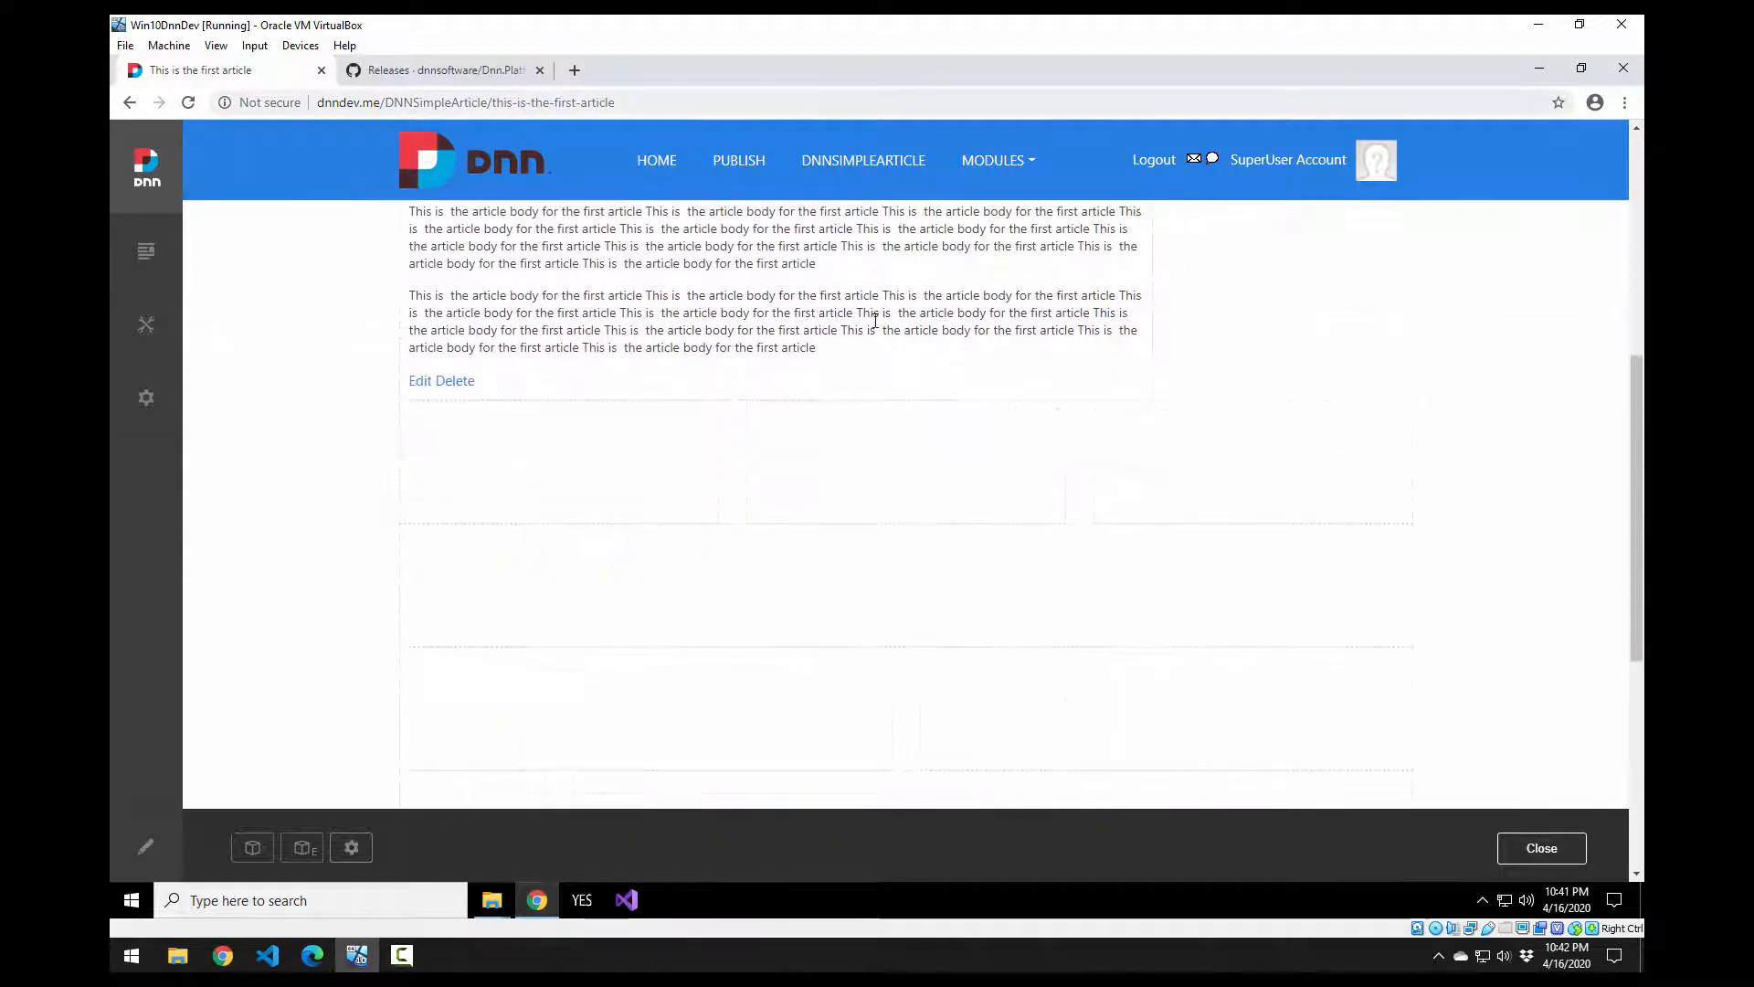
scroll(850, 579, up, 4)
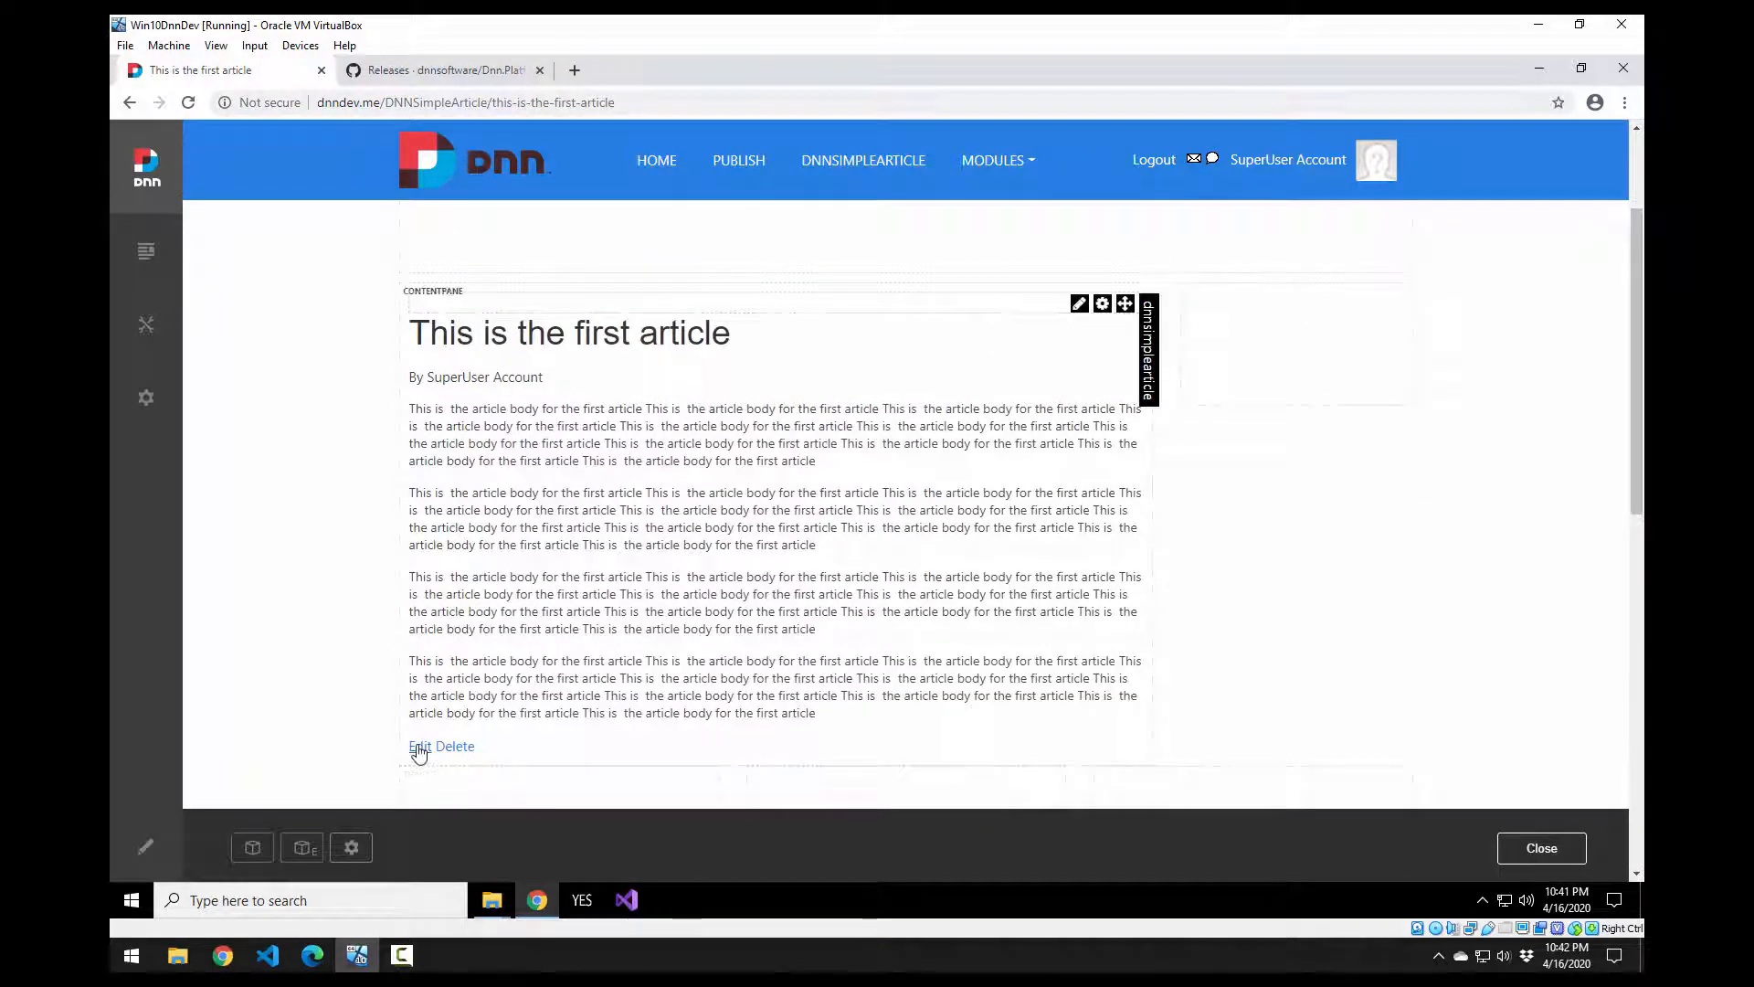
click(419, 747)
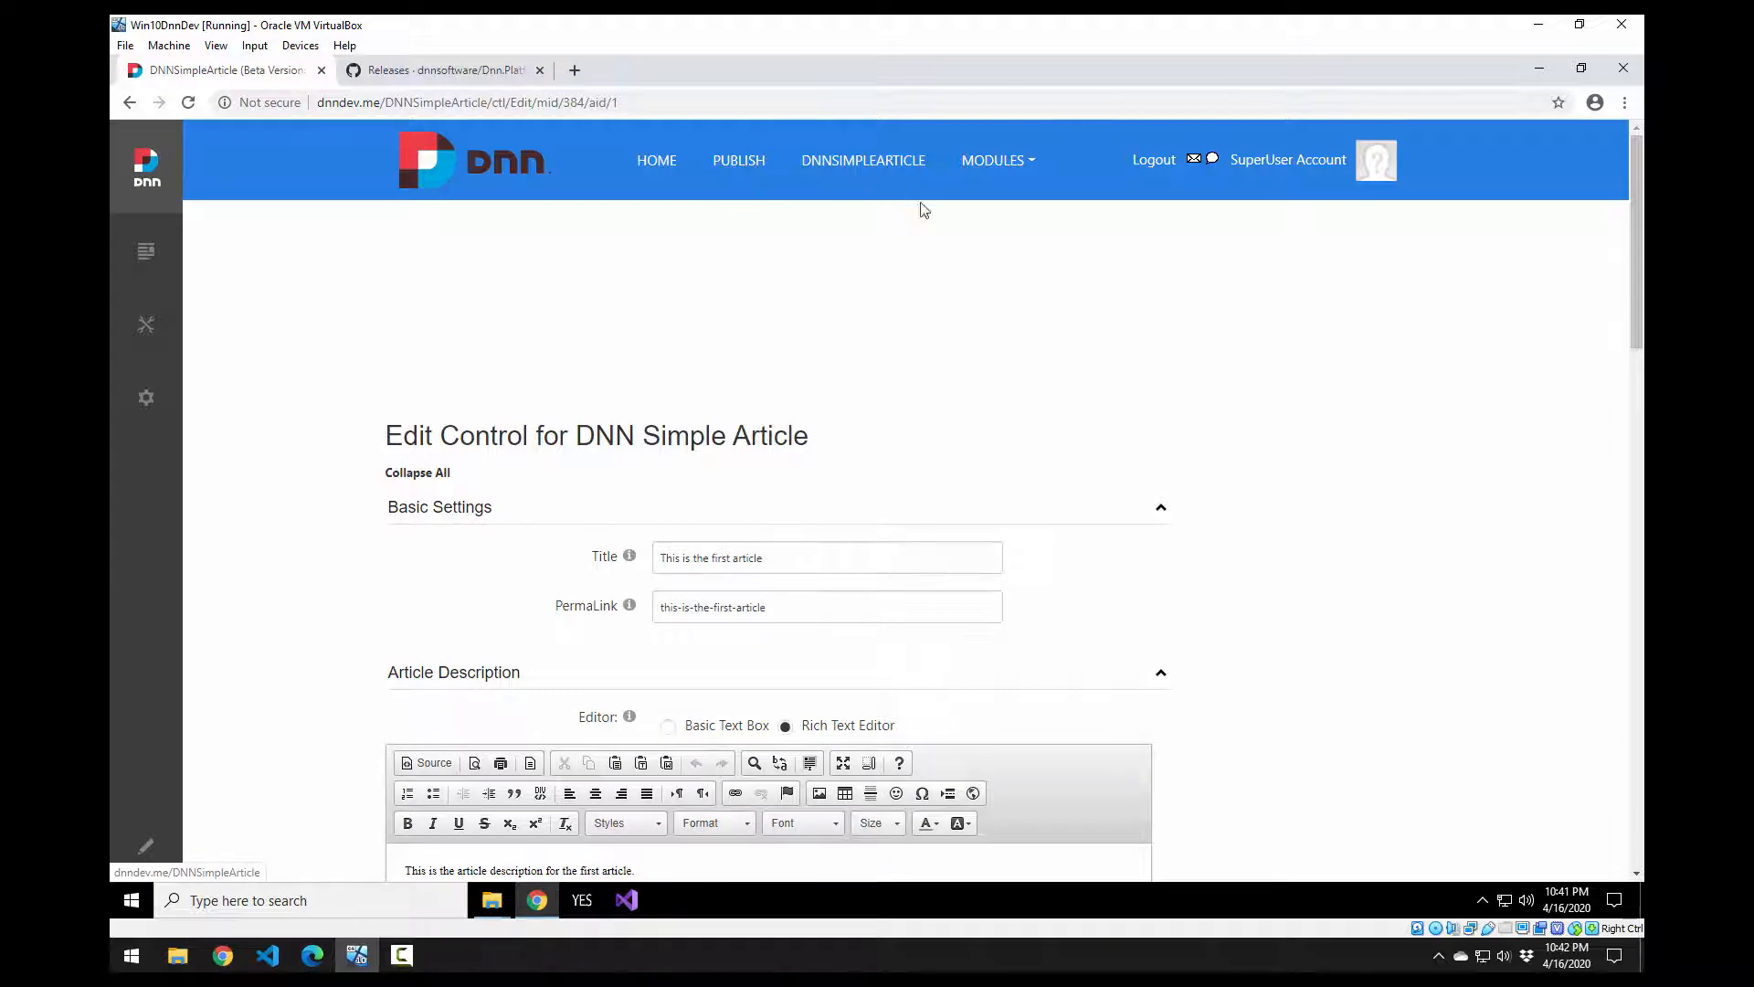
scroll(987, 478, down, 11)
scroll(1079, 564, up, 10)
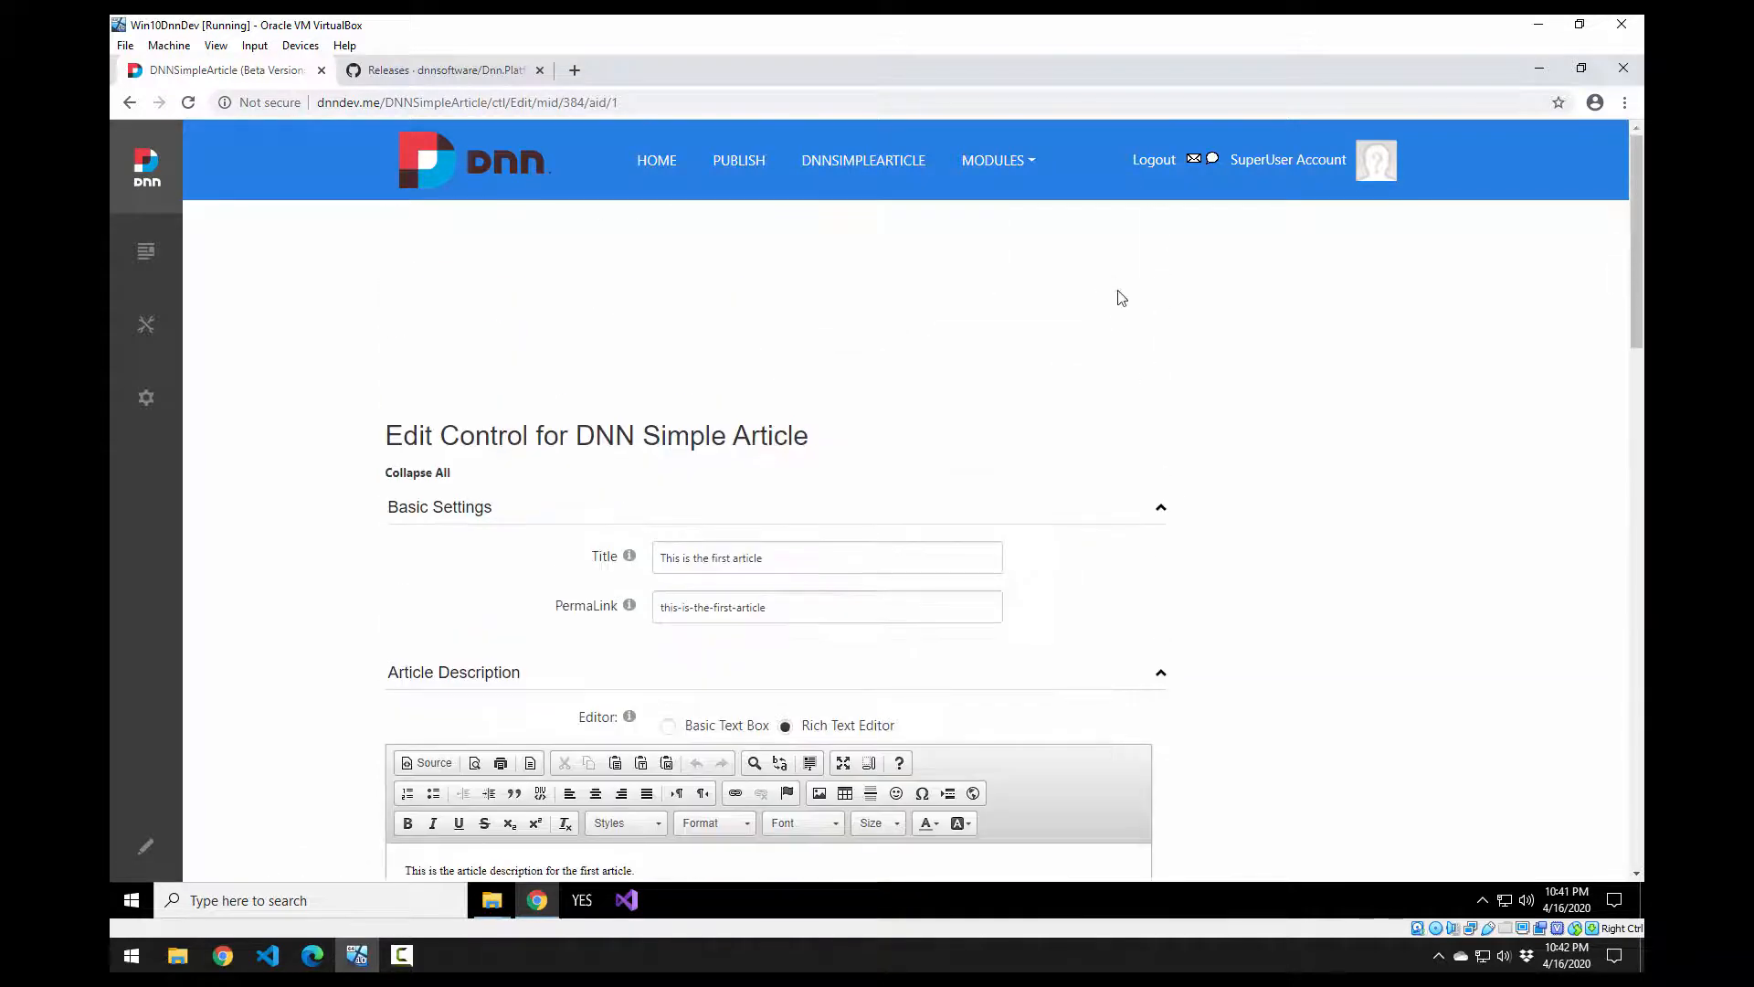
Step: Go from Home through Modules > MVC to the SampleModule2 page
click(658, 162)
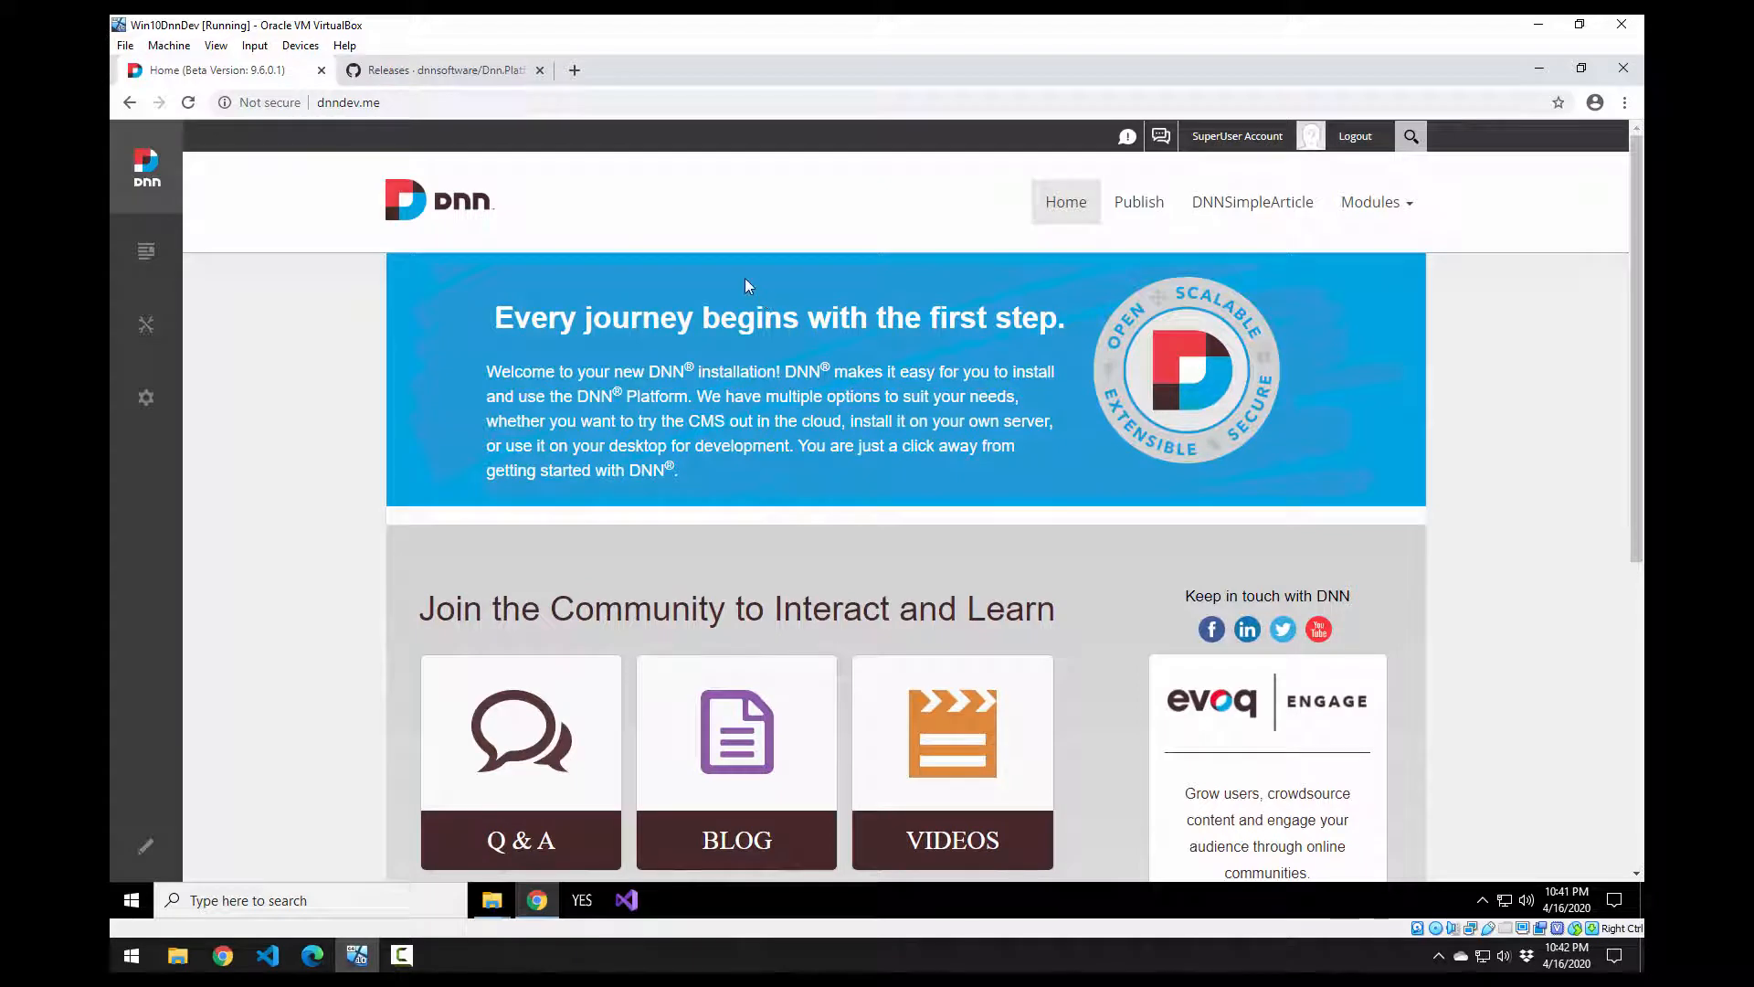
mouse_move(1370, 210)
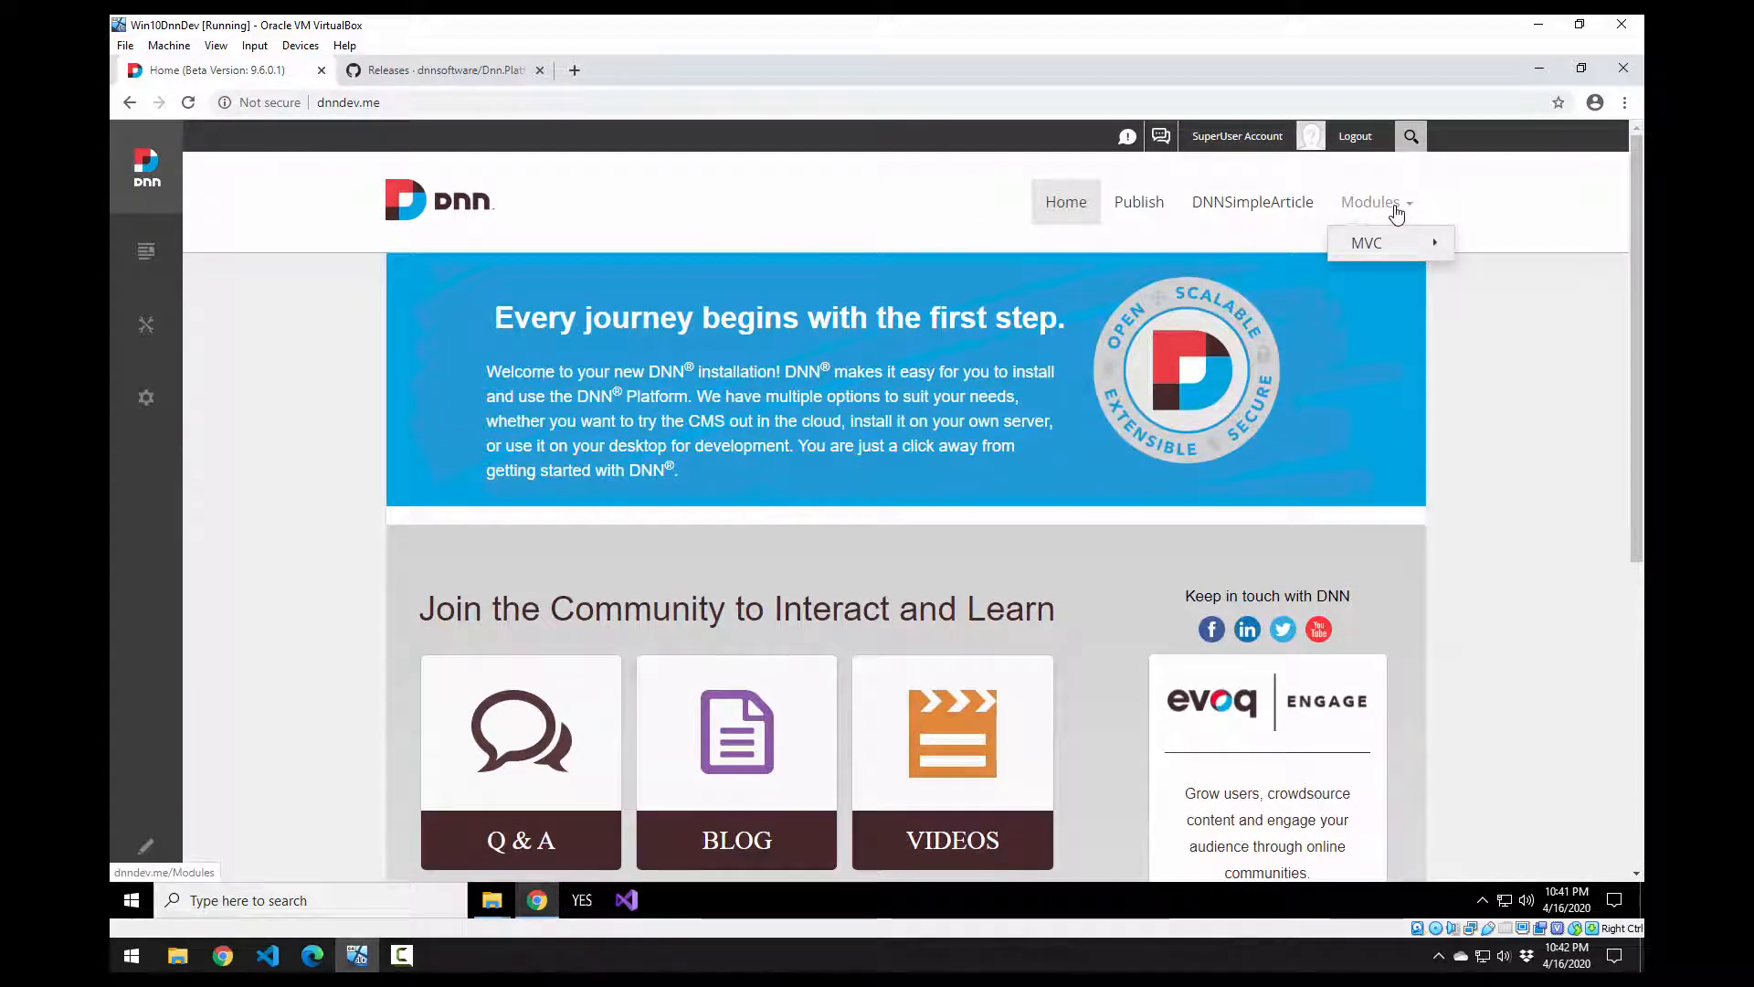
mouse_move(1384, 245)
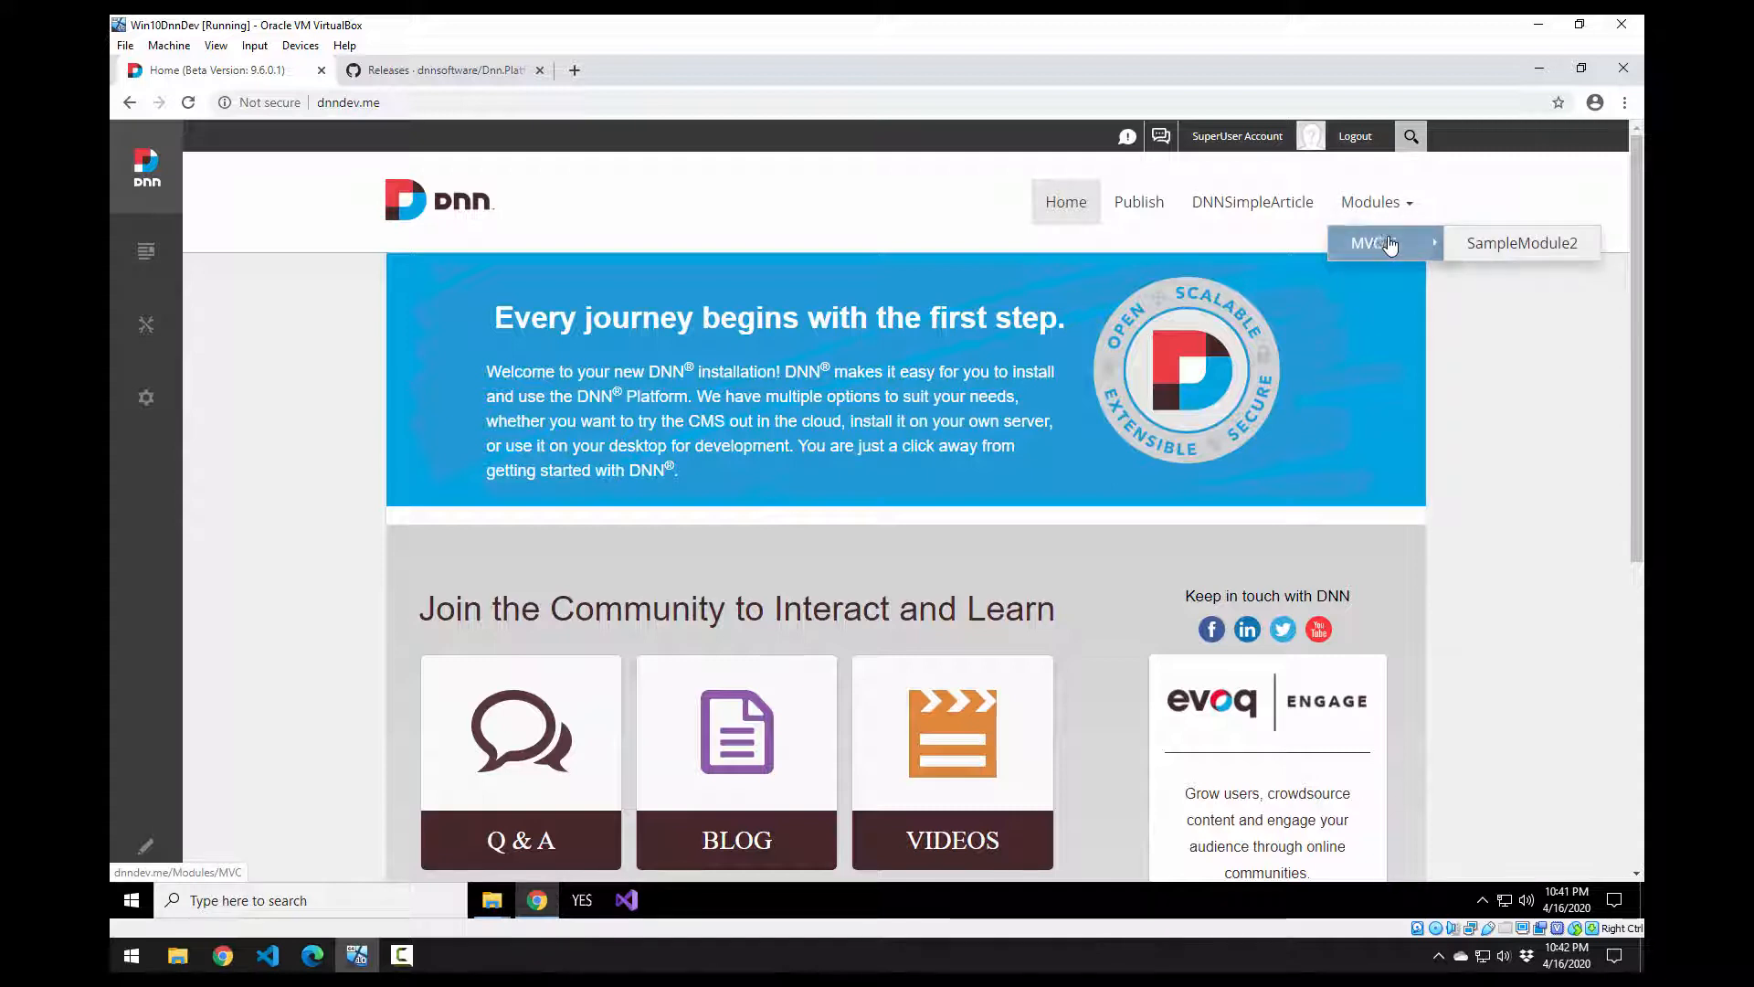
click(1495, 253)
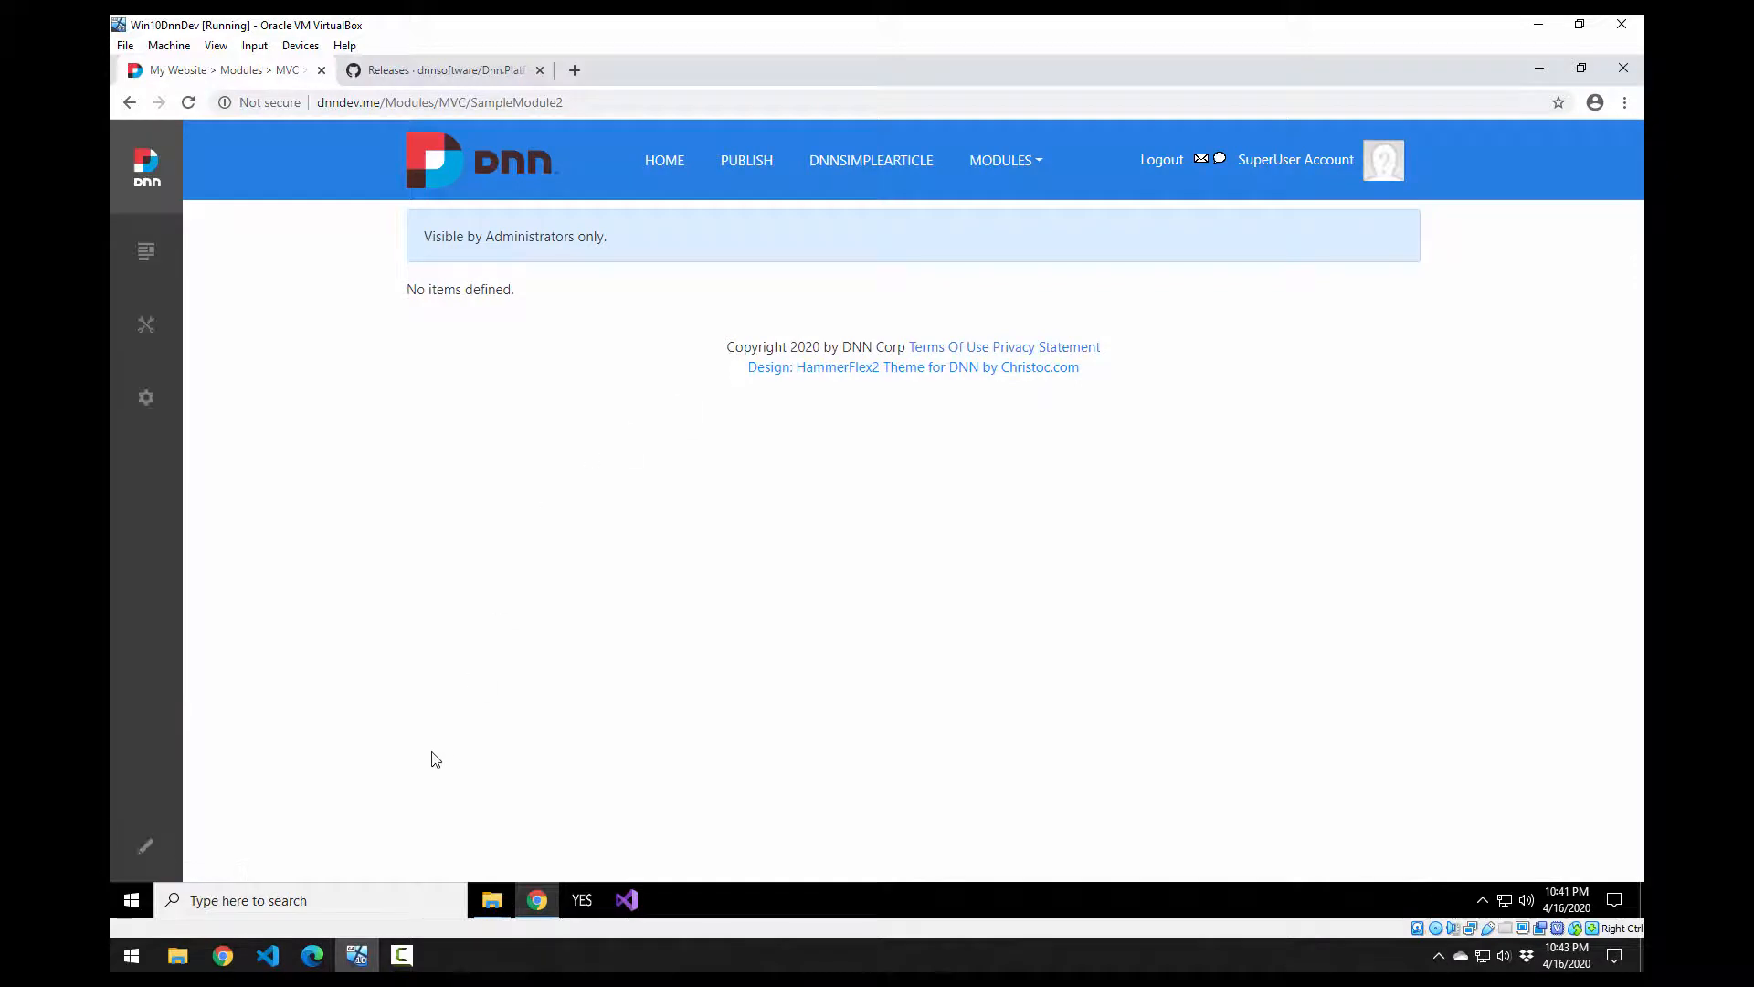
Step: Turn on Edit Mode for the SampleModule2 page to reveal the module's action icons
click(167, 852)
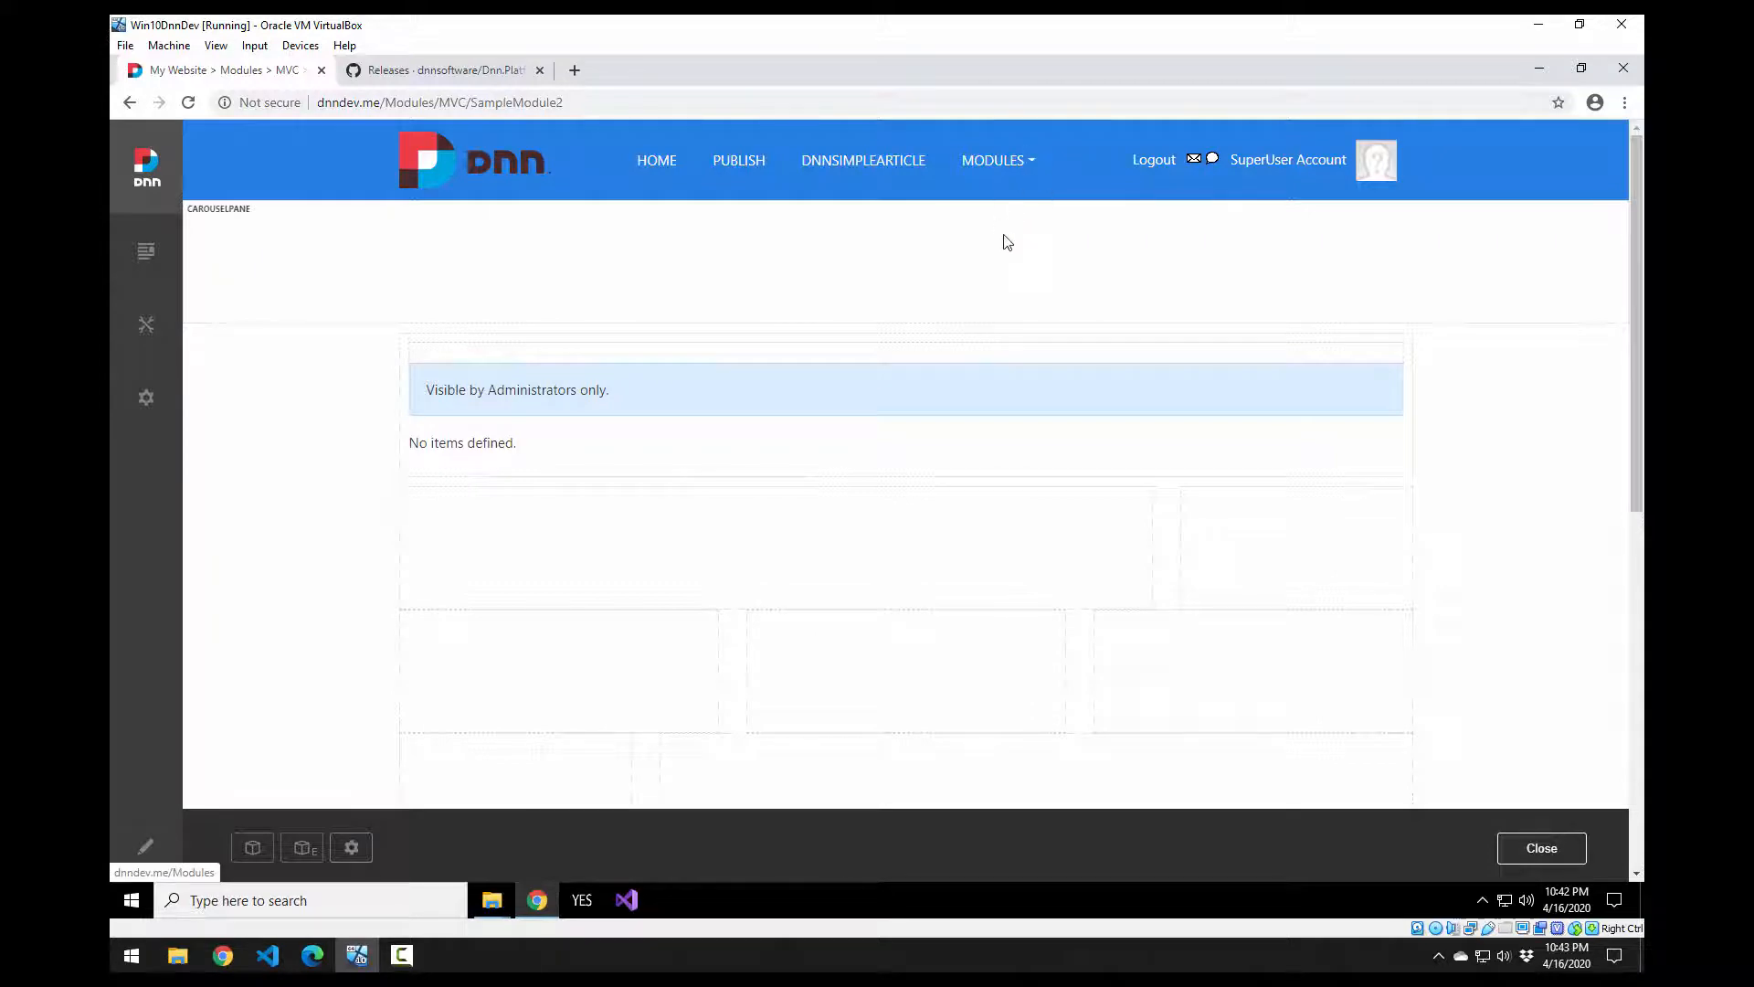
mouse_move(841, 372)
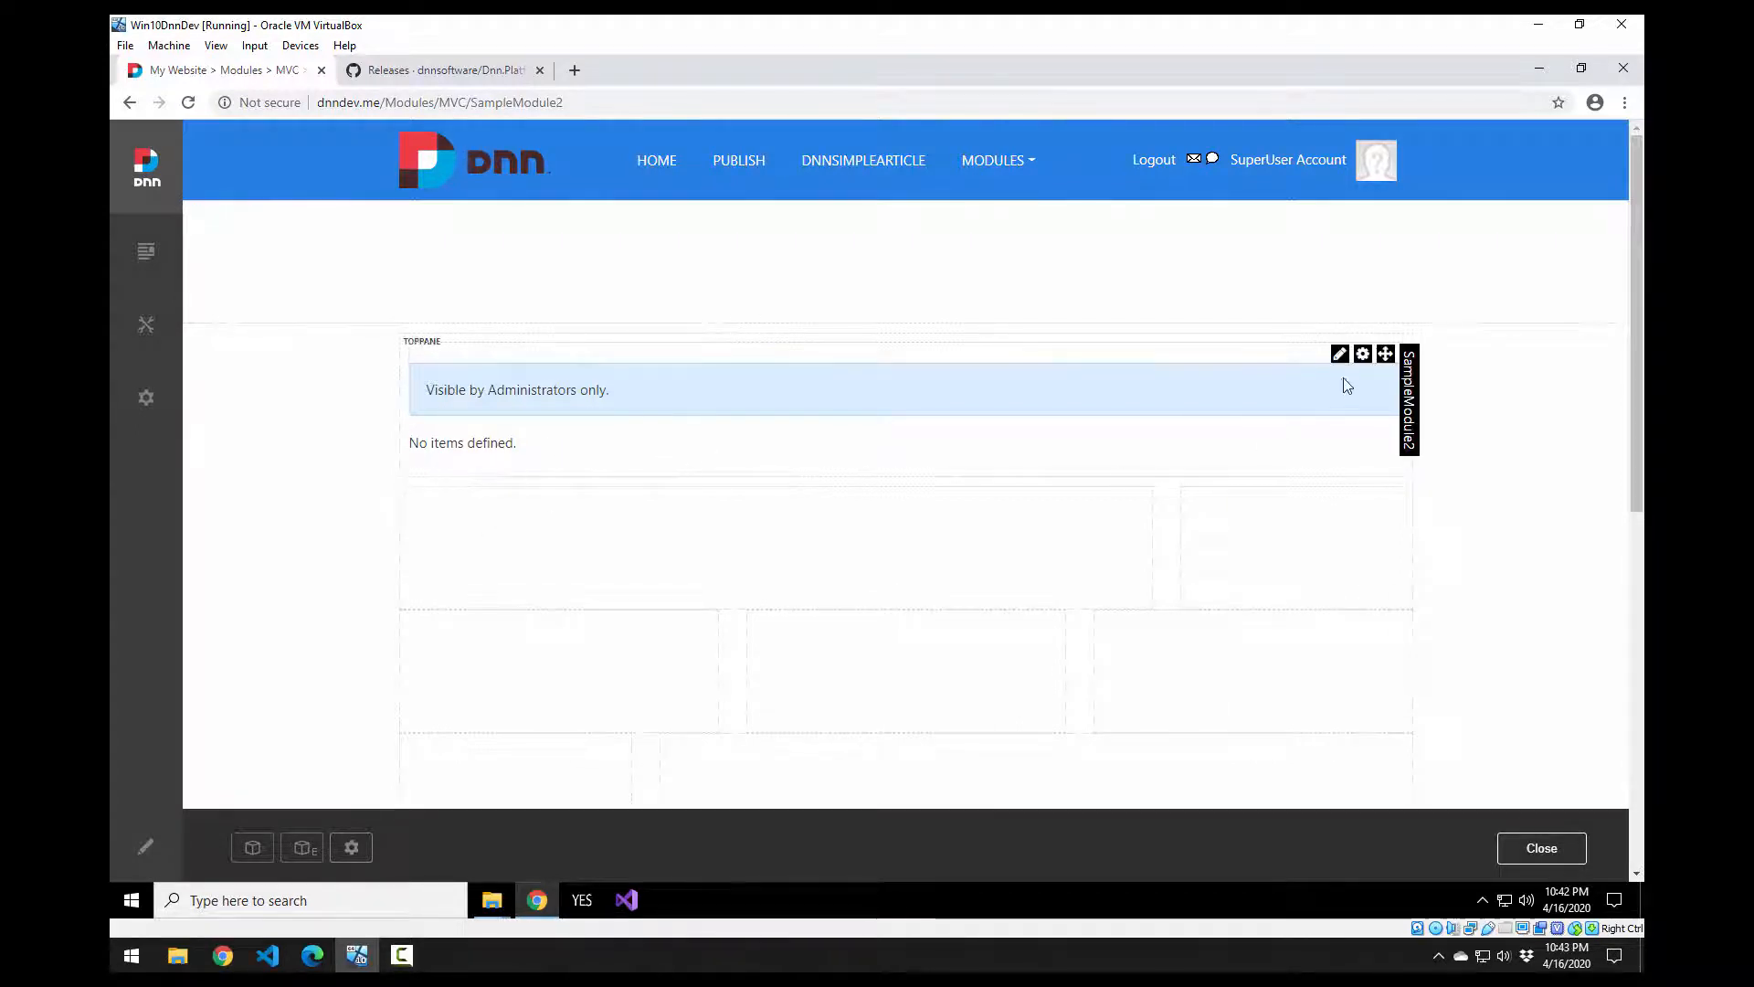
Step: Open a new SampleModule2 item form, leaving the assigned user unset
mouse_move(1339, 353)
click(1308, 384)
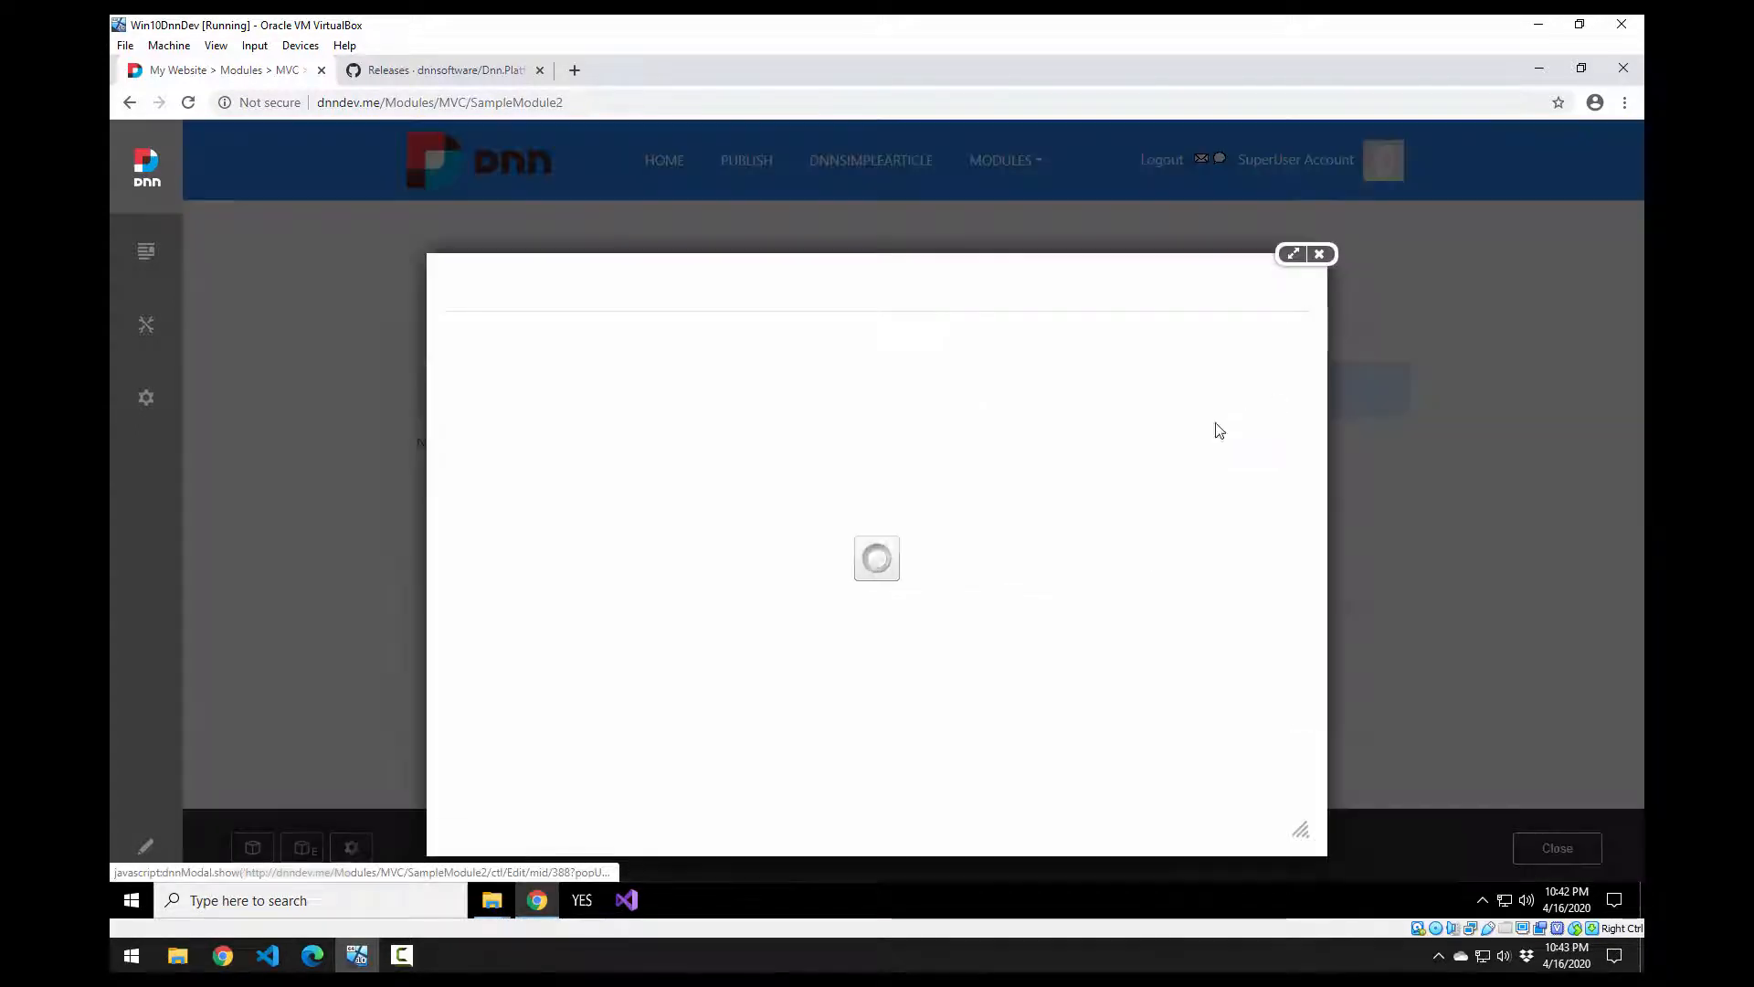
click(657, 455)
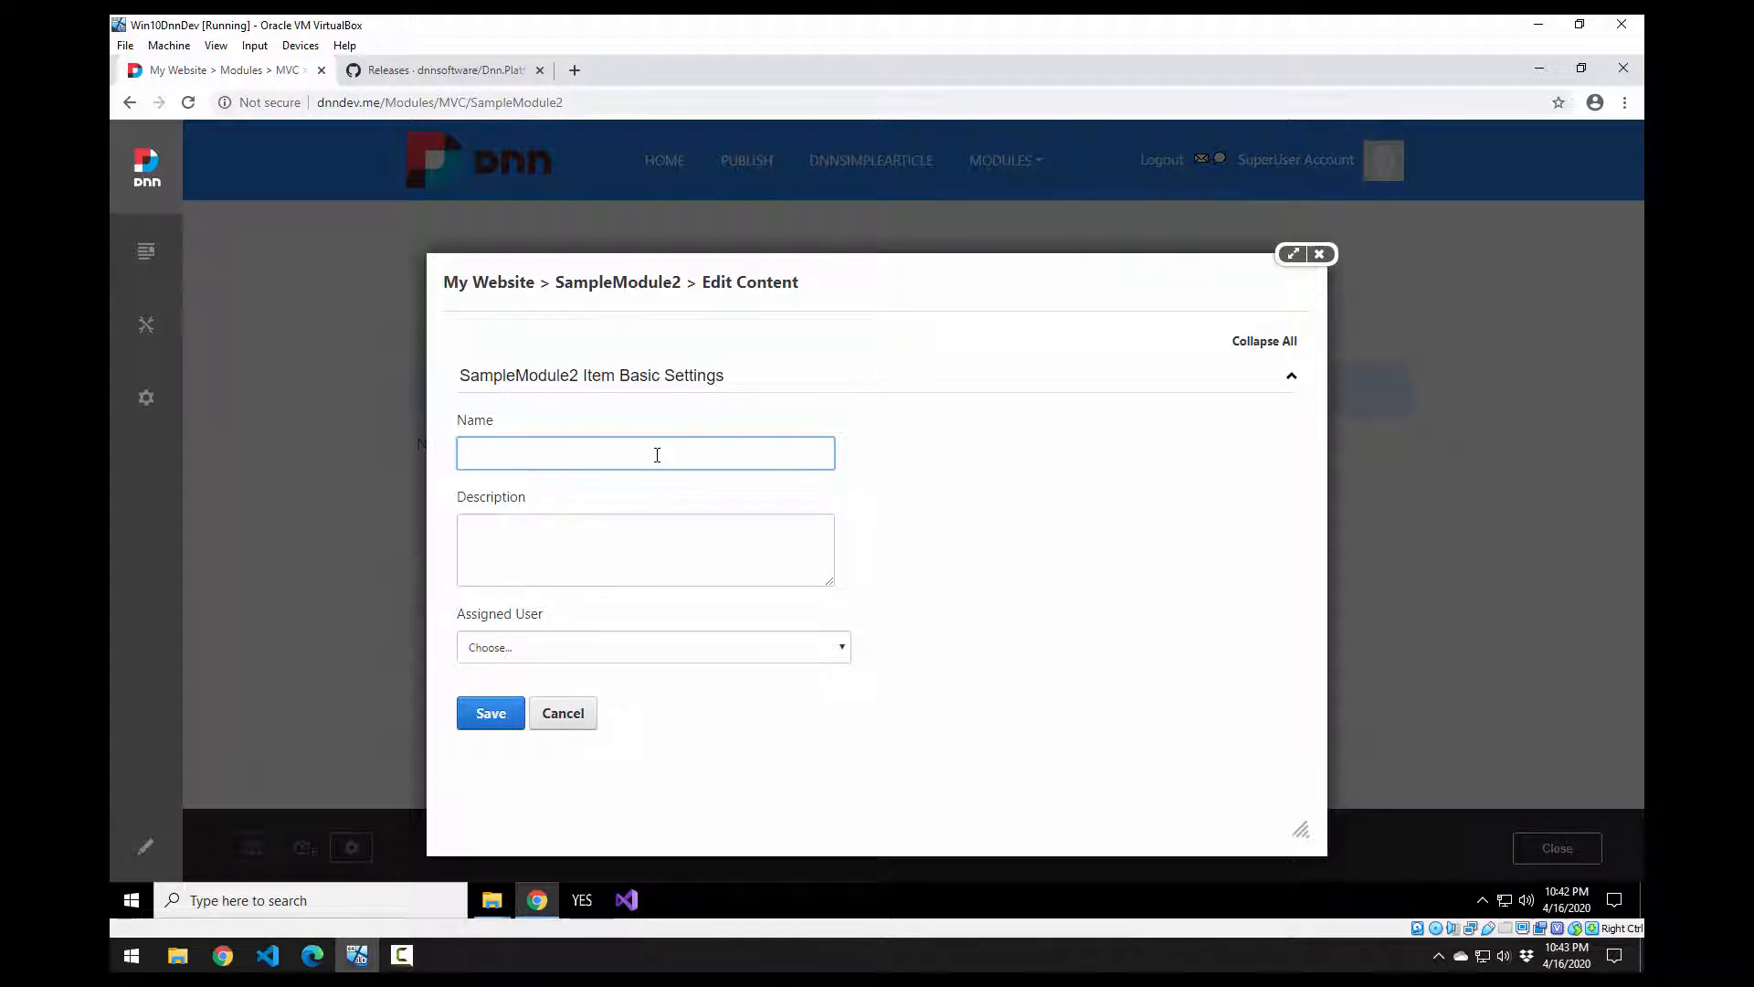
click(783, 648)
click(698, 647)
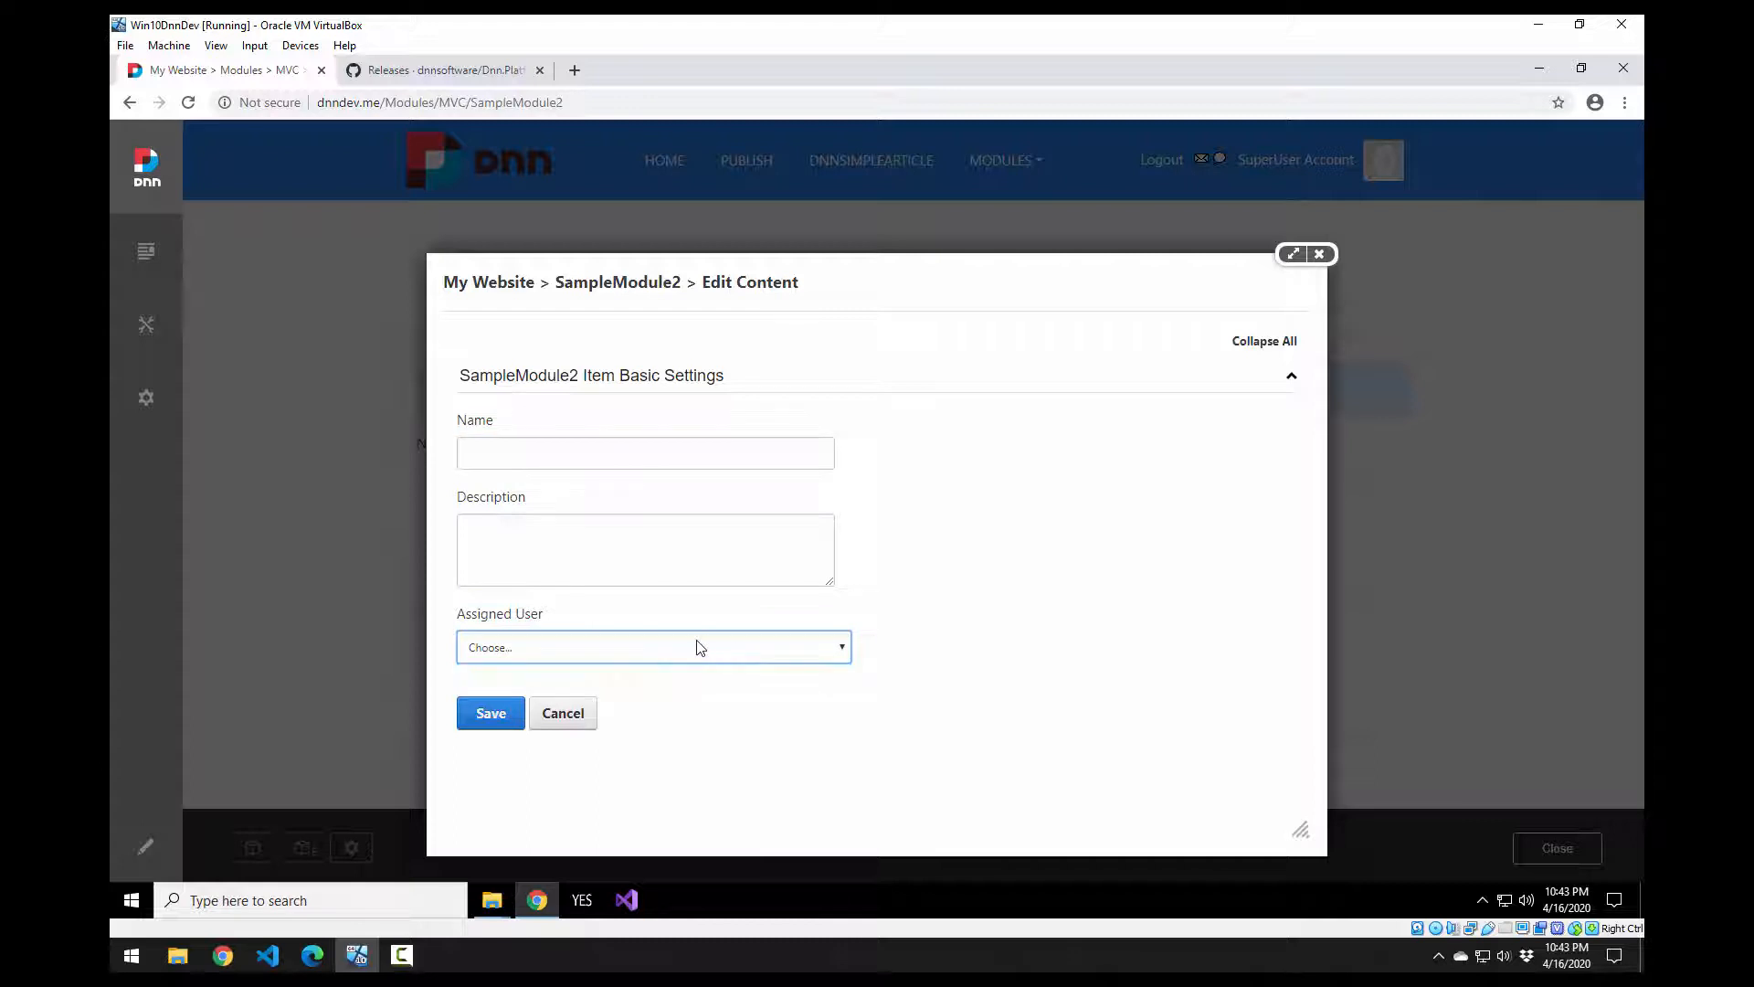
click(699, 646)
click(699, 646)
click(667, 464)
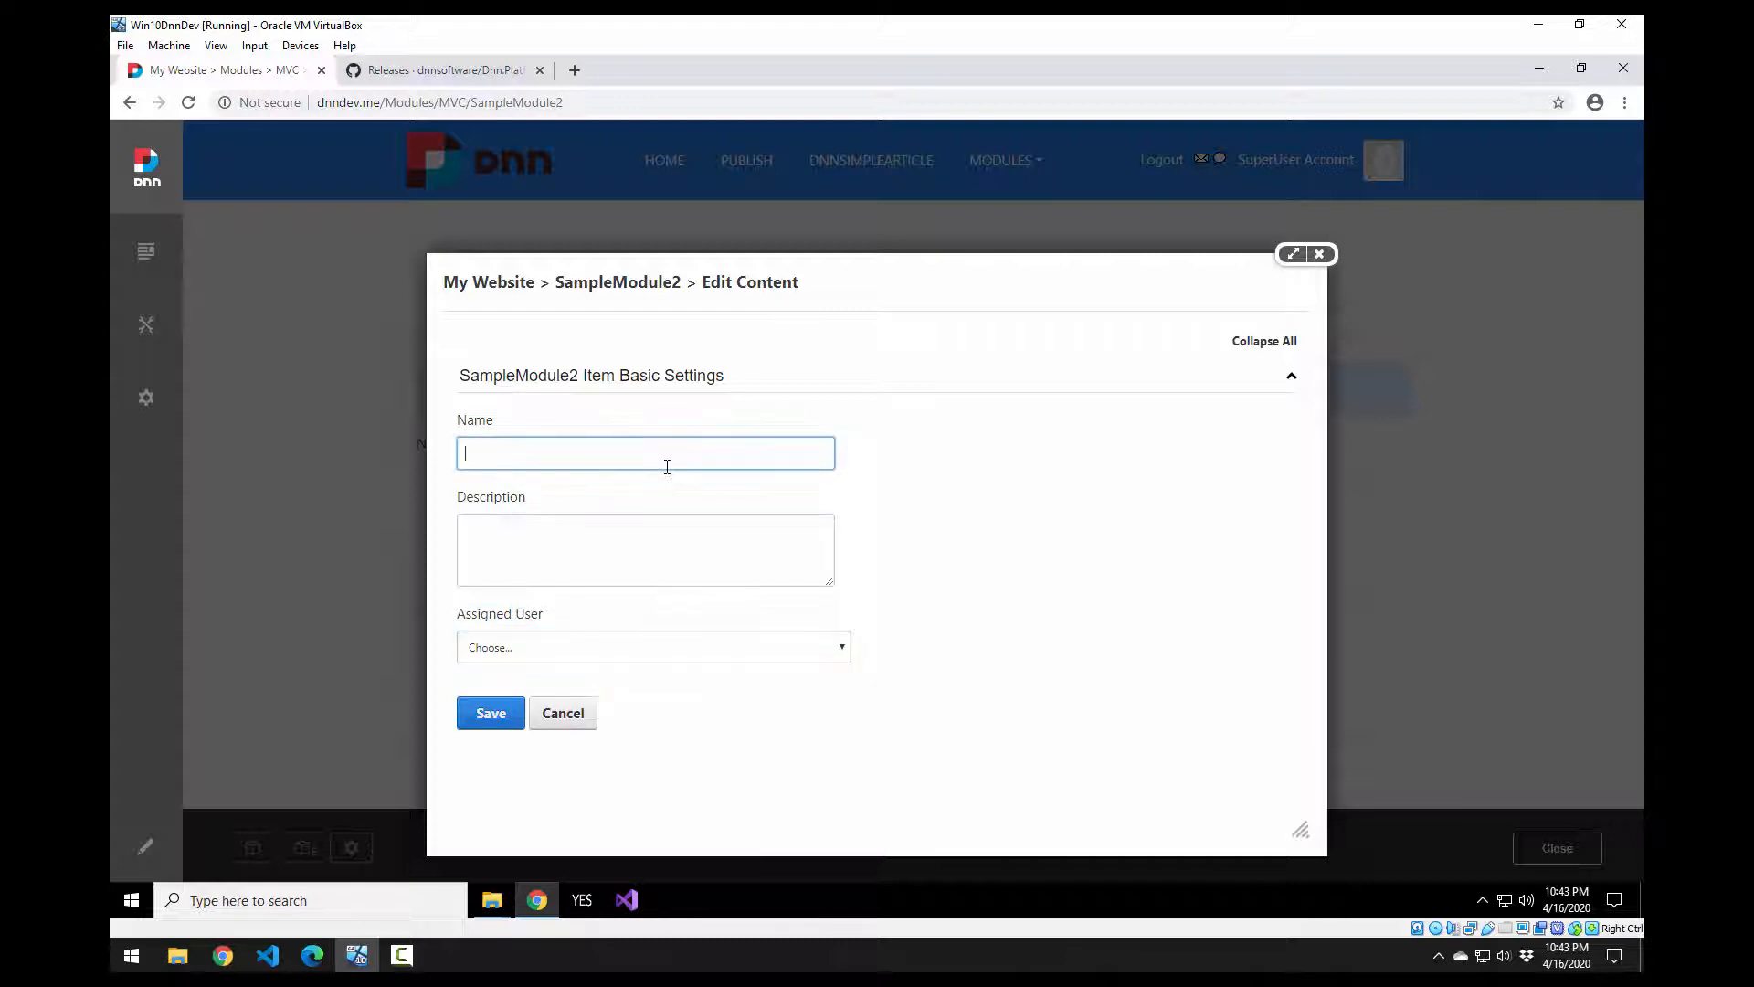
click(788, 649)
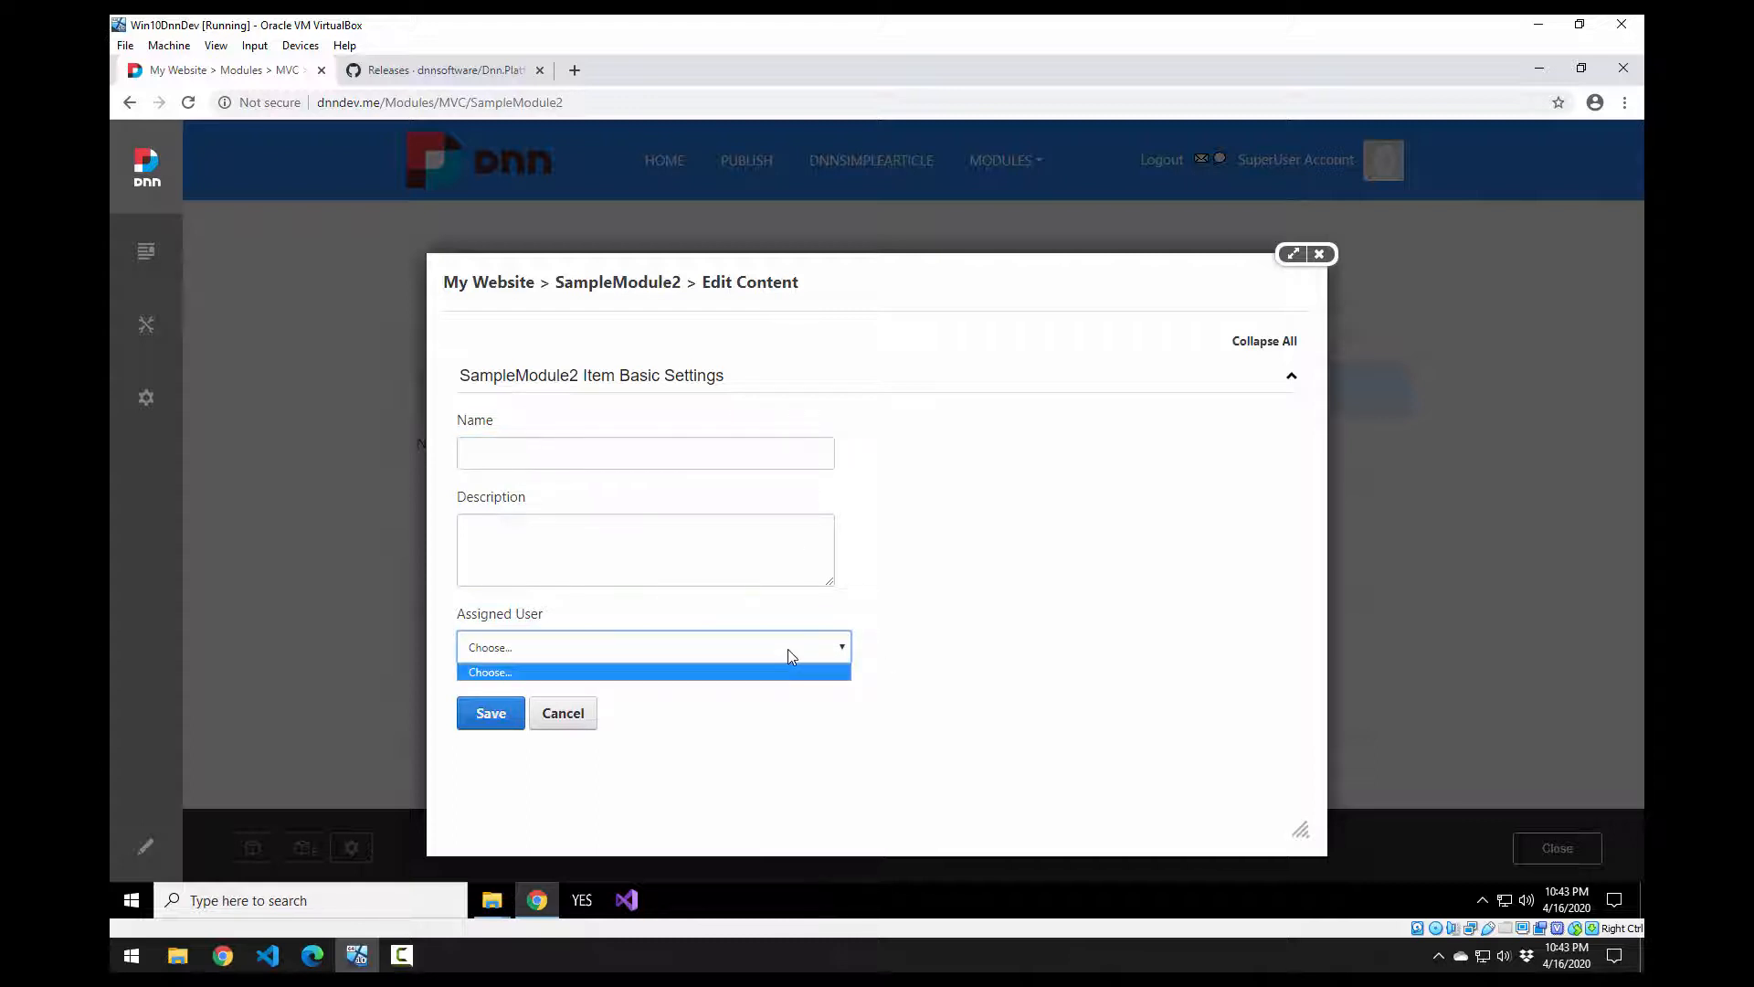
click(950, 654)
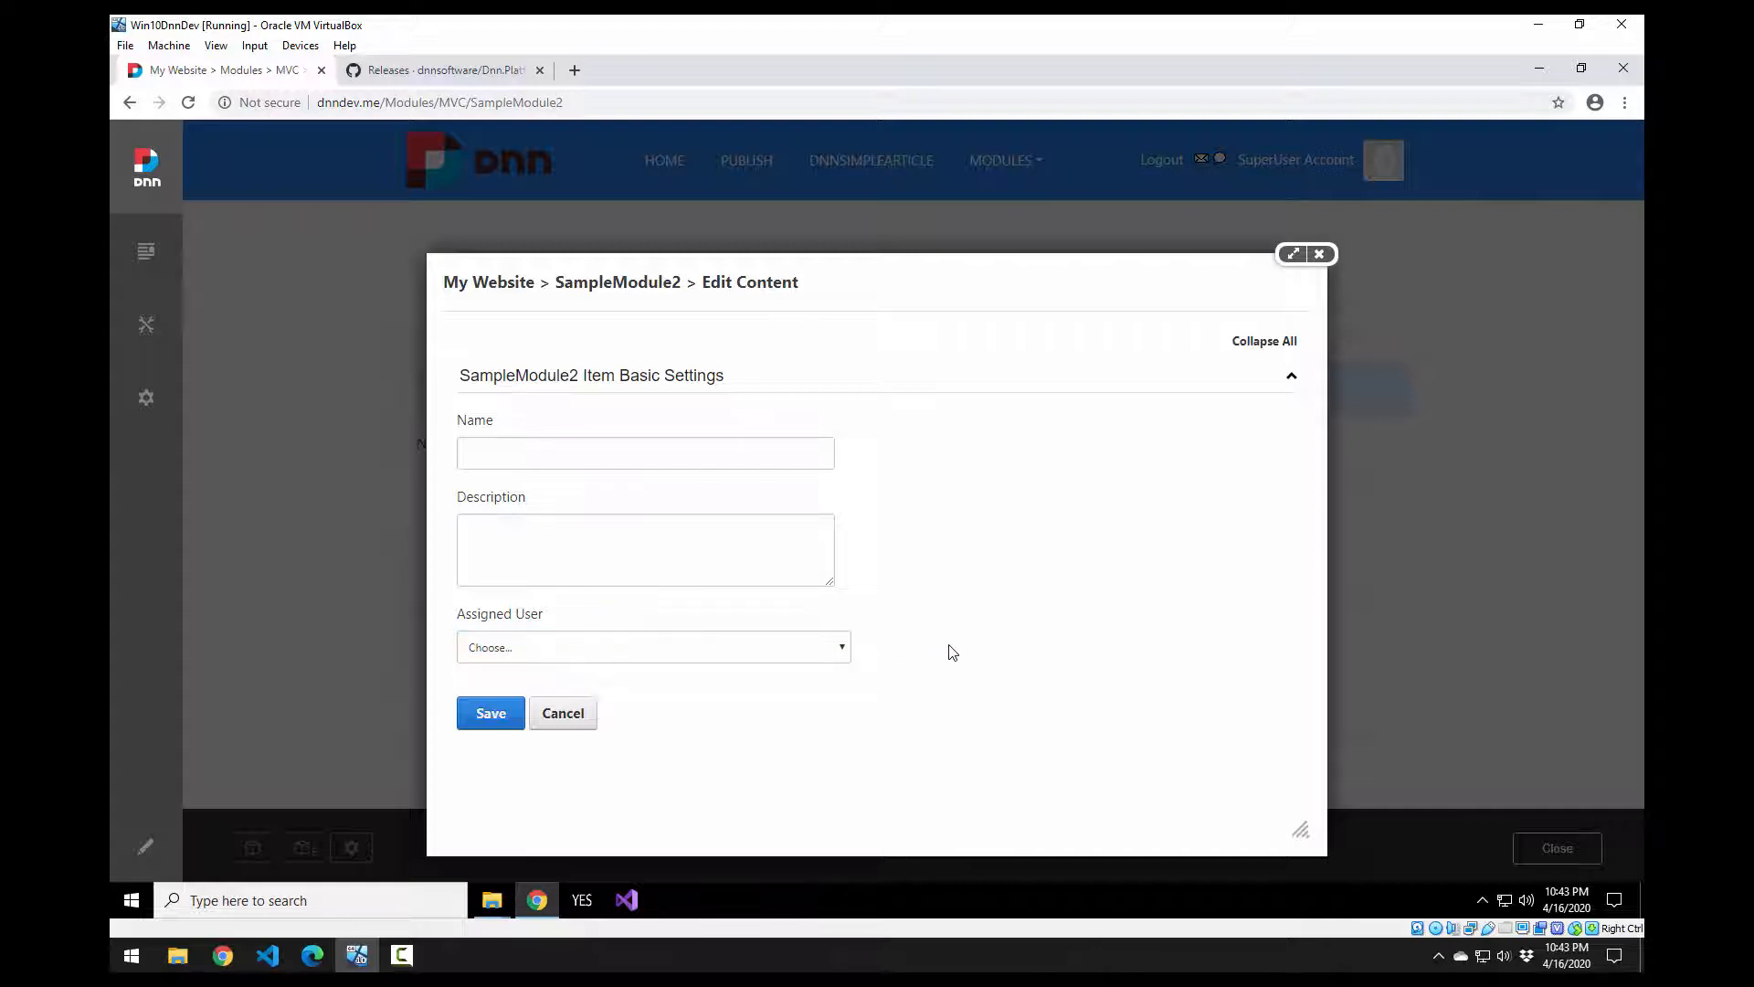
click(675, 459)
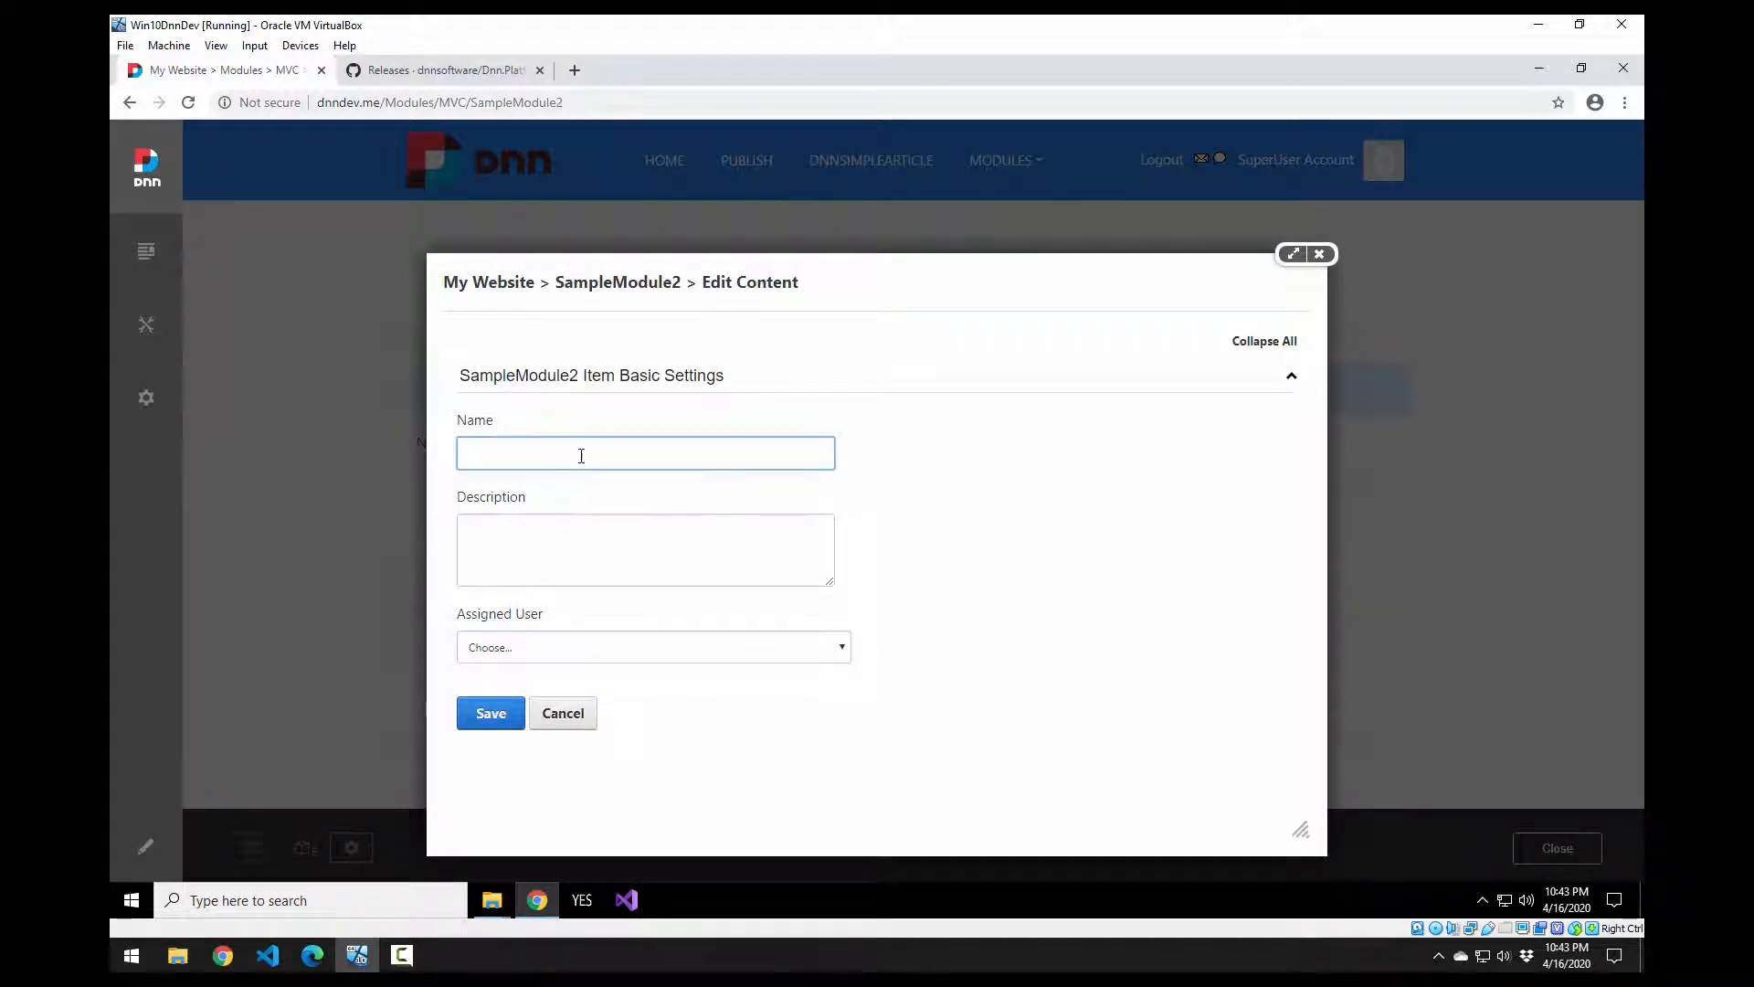
Step: Save the item 'First Item' with the description 'Description of item'
text(First Item)
key(Tab)
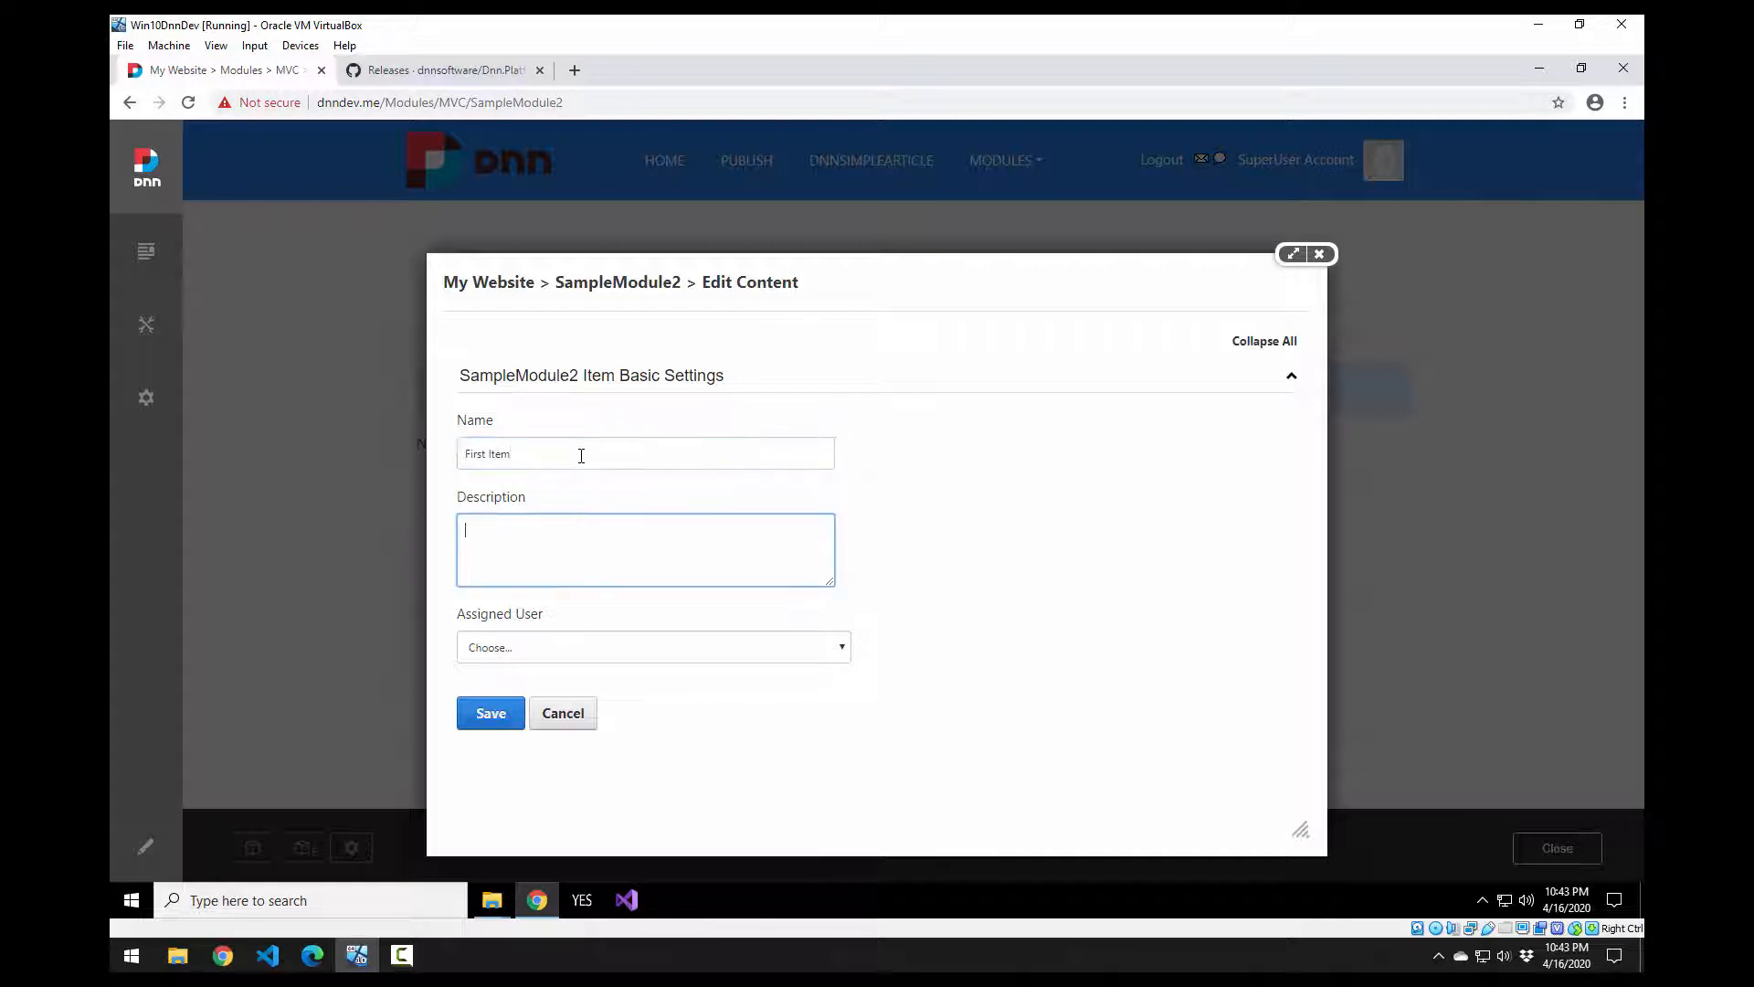
text(Description of item)
click(490, 713)
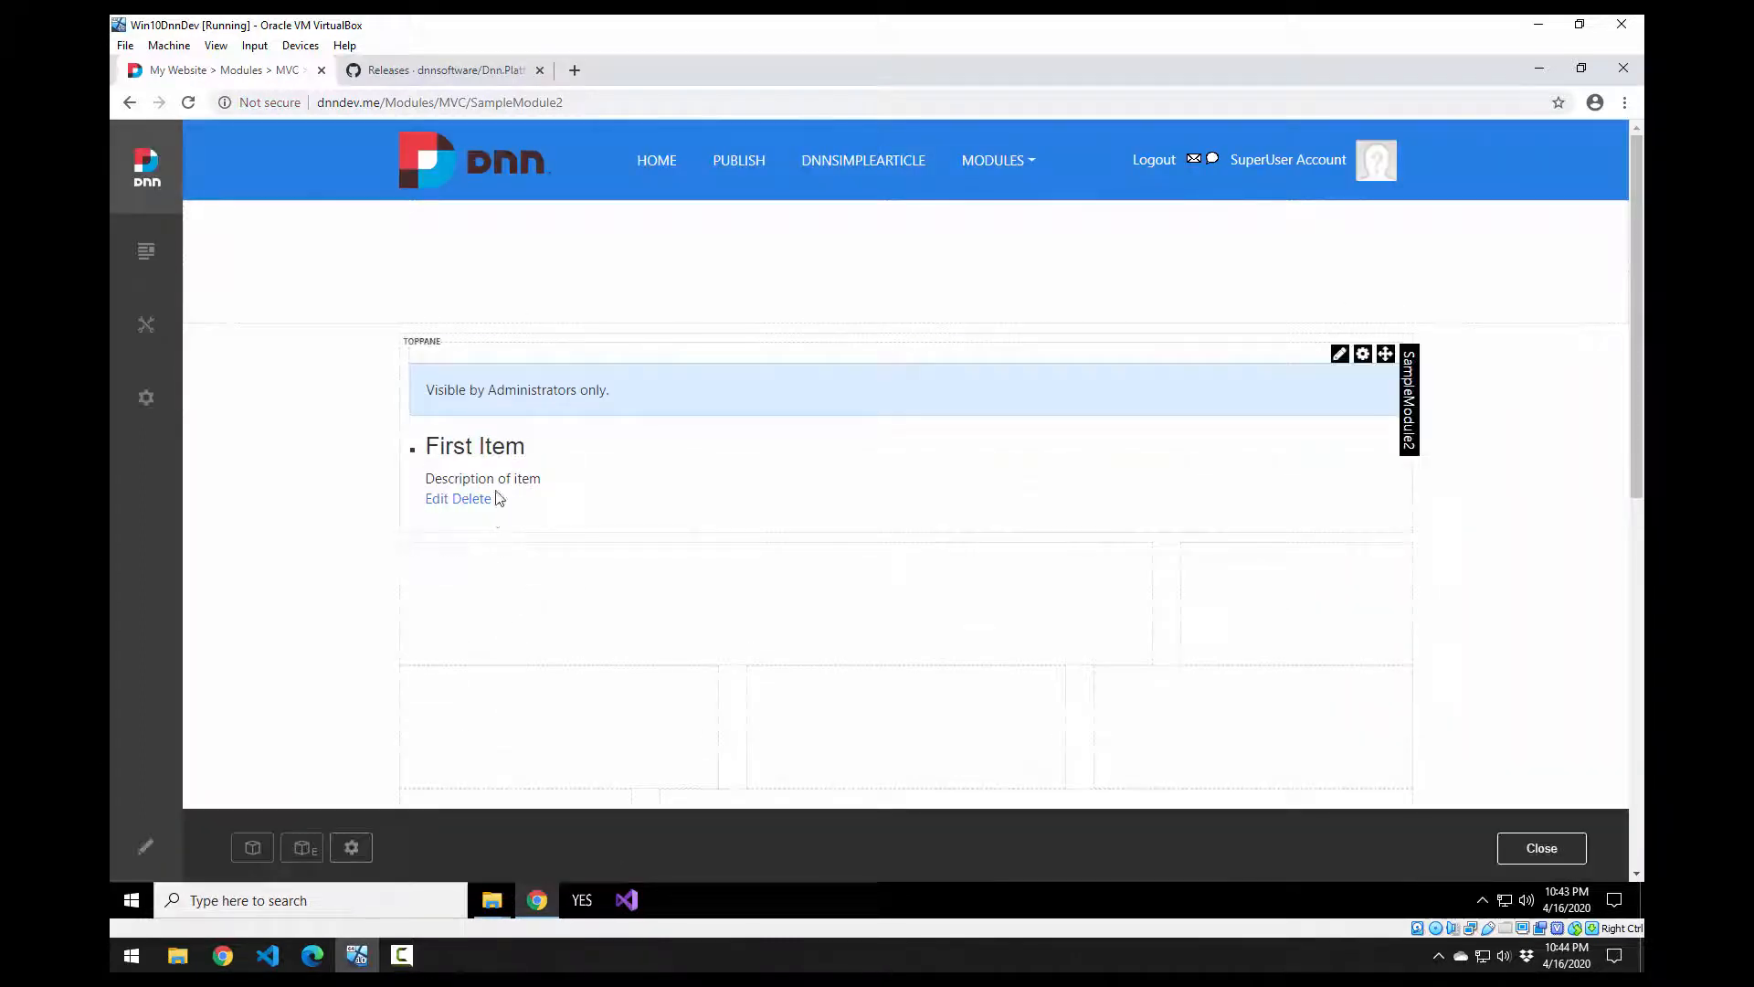
Step: Open the SampleModule2 module Settings and save them unchanged with Update
double_click(503, 445)
double_click(527, 478)
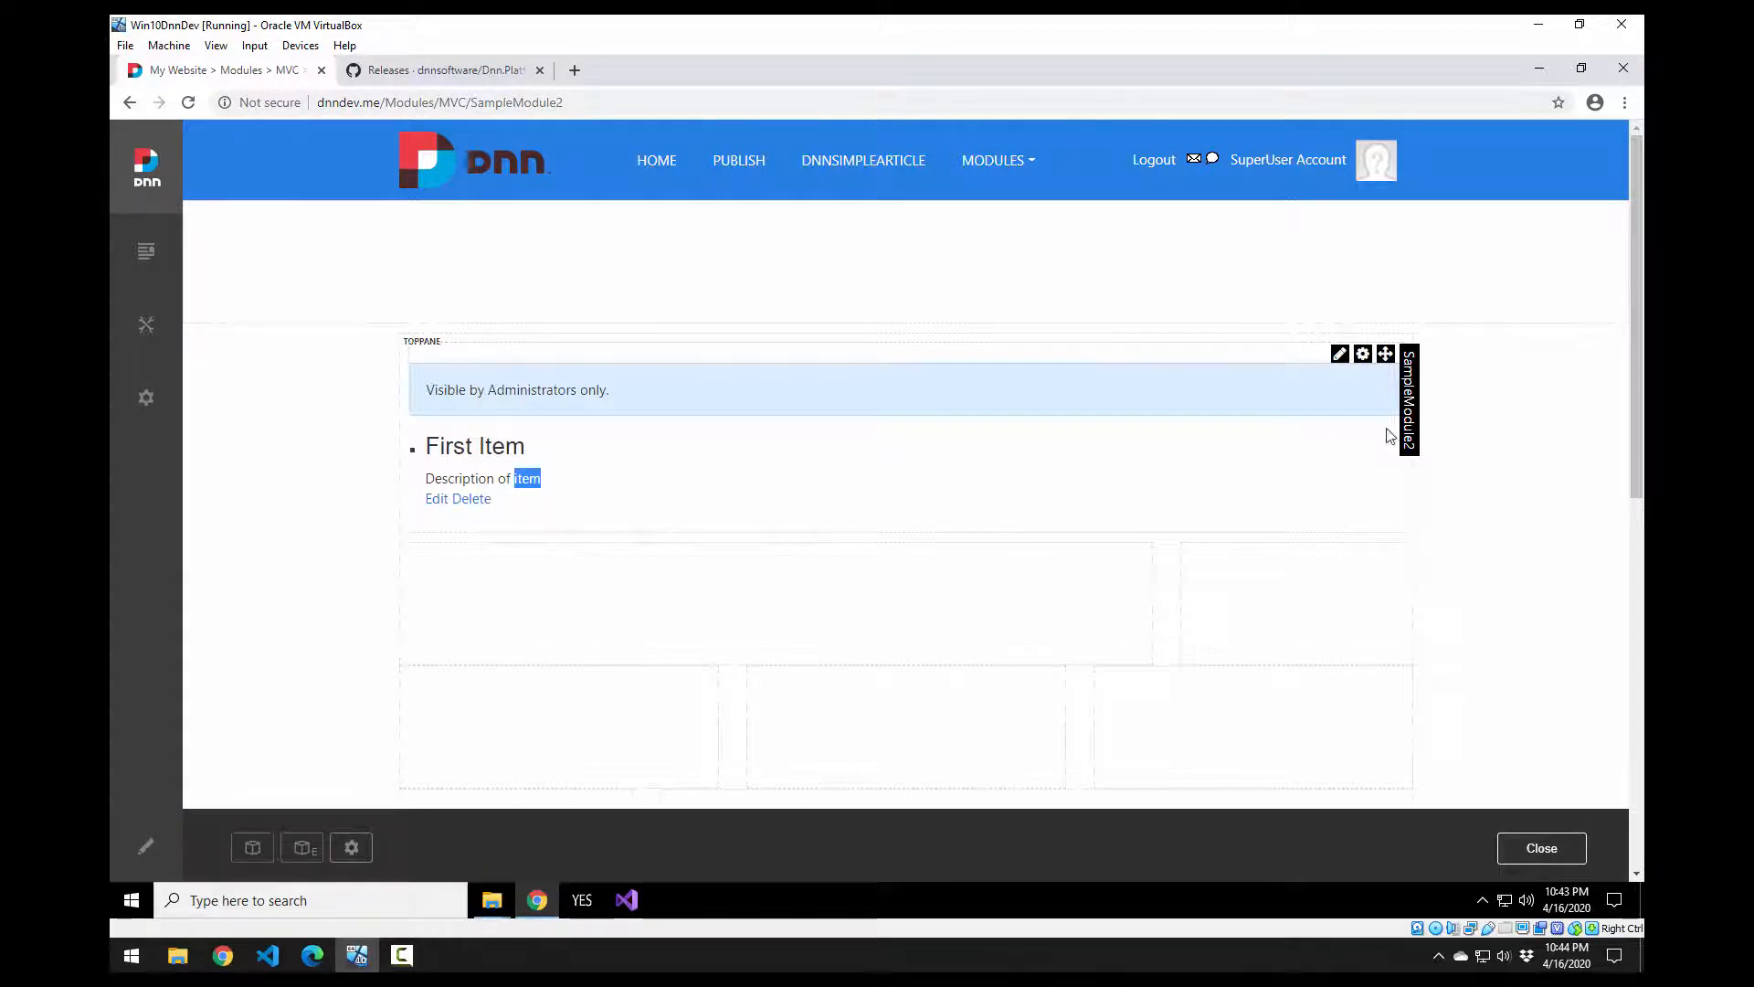
mouse_move(1360, 356)
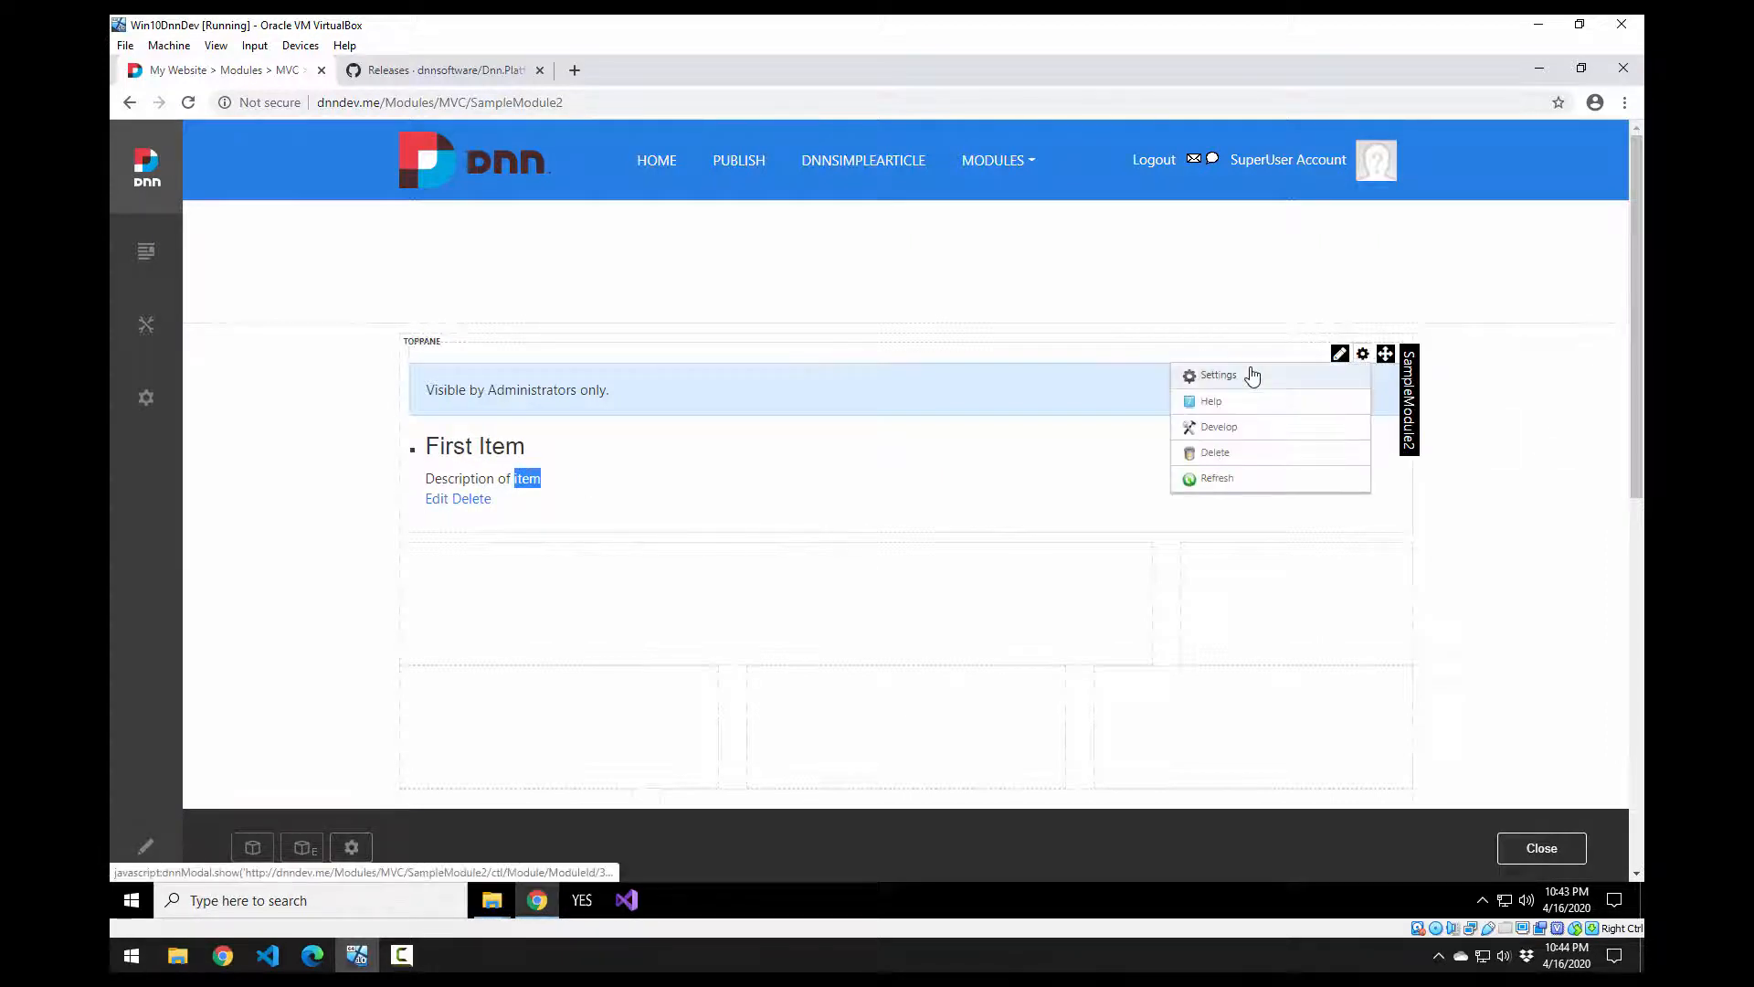
click(1248, 374)
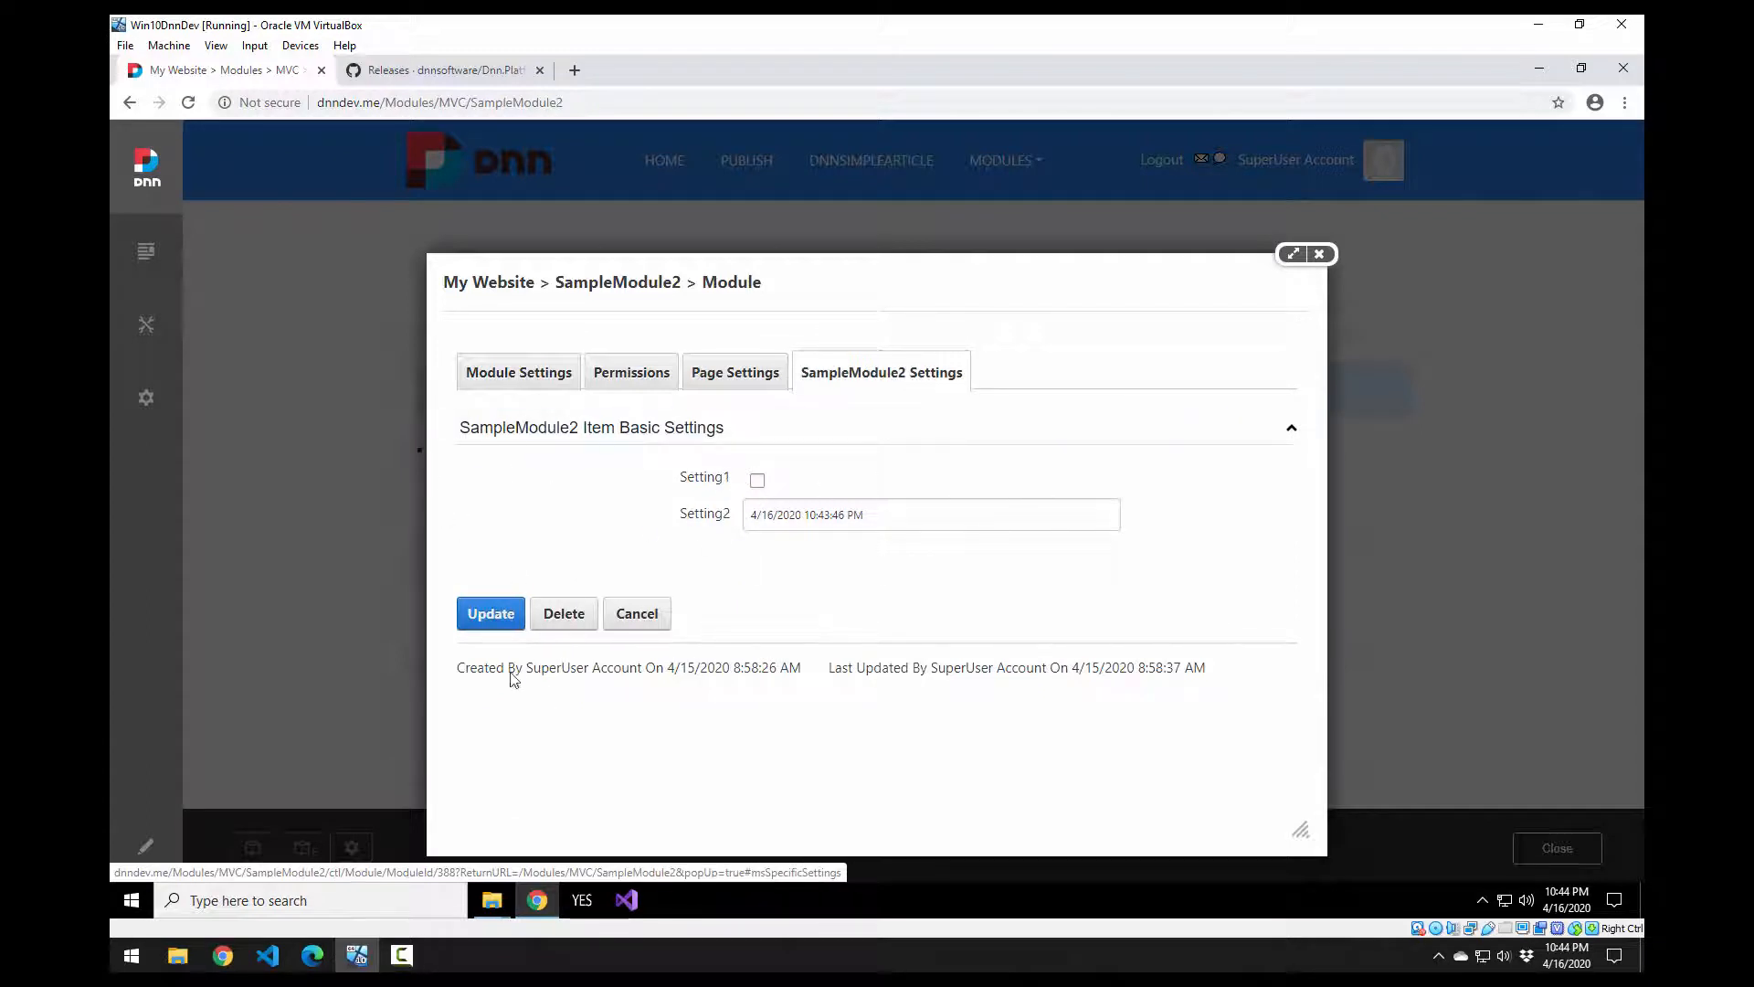
click(492, 617)
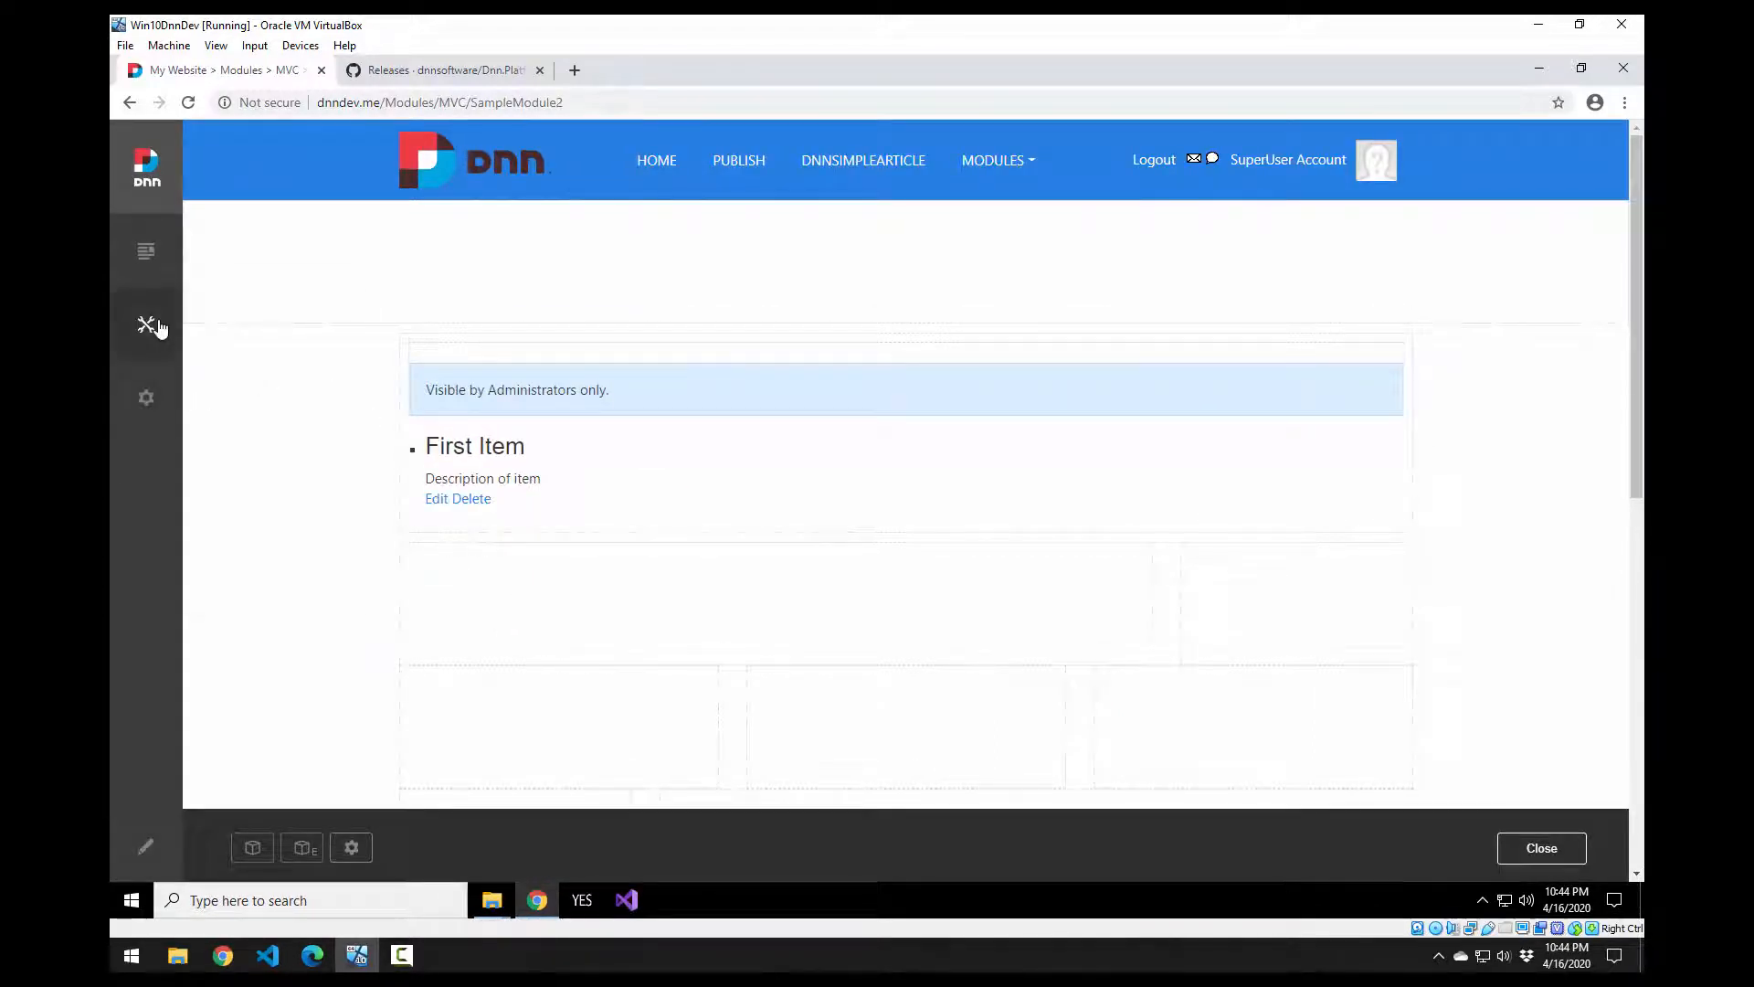
Step: In Site Assets, browse Images (viewing icon-blog.png), Templates and Users, then return to Root
mouse_move(158, 327)
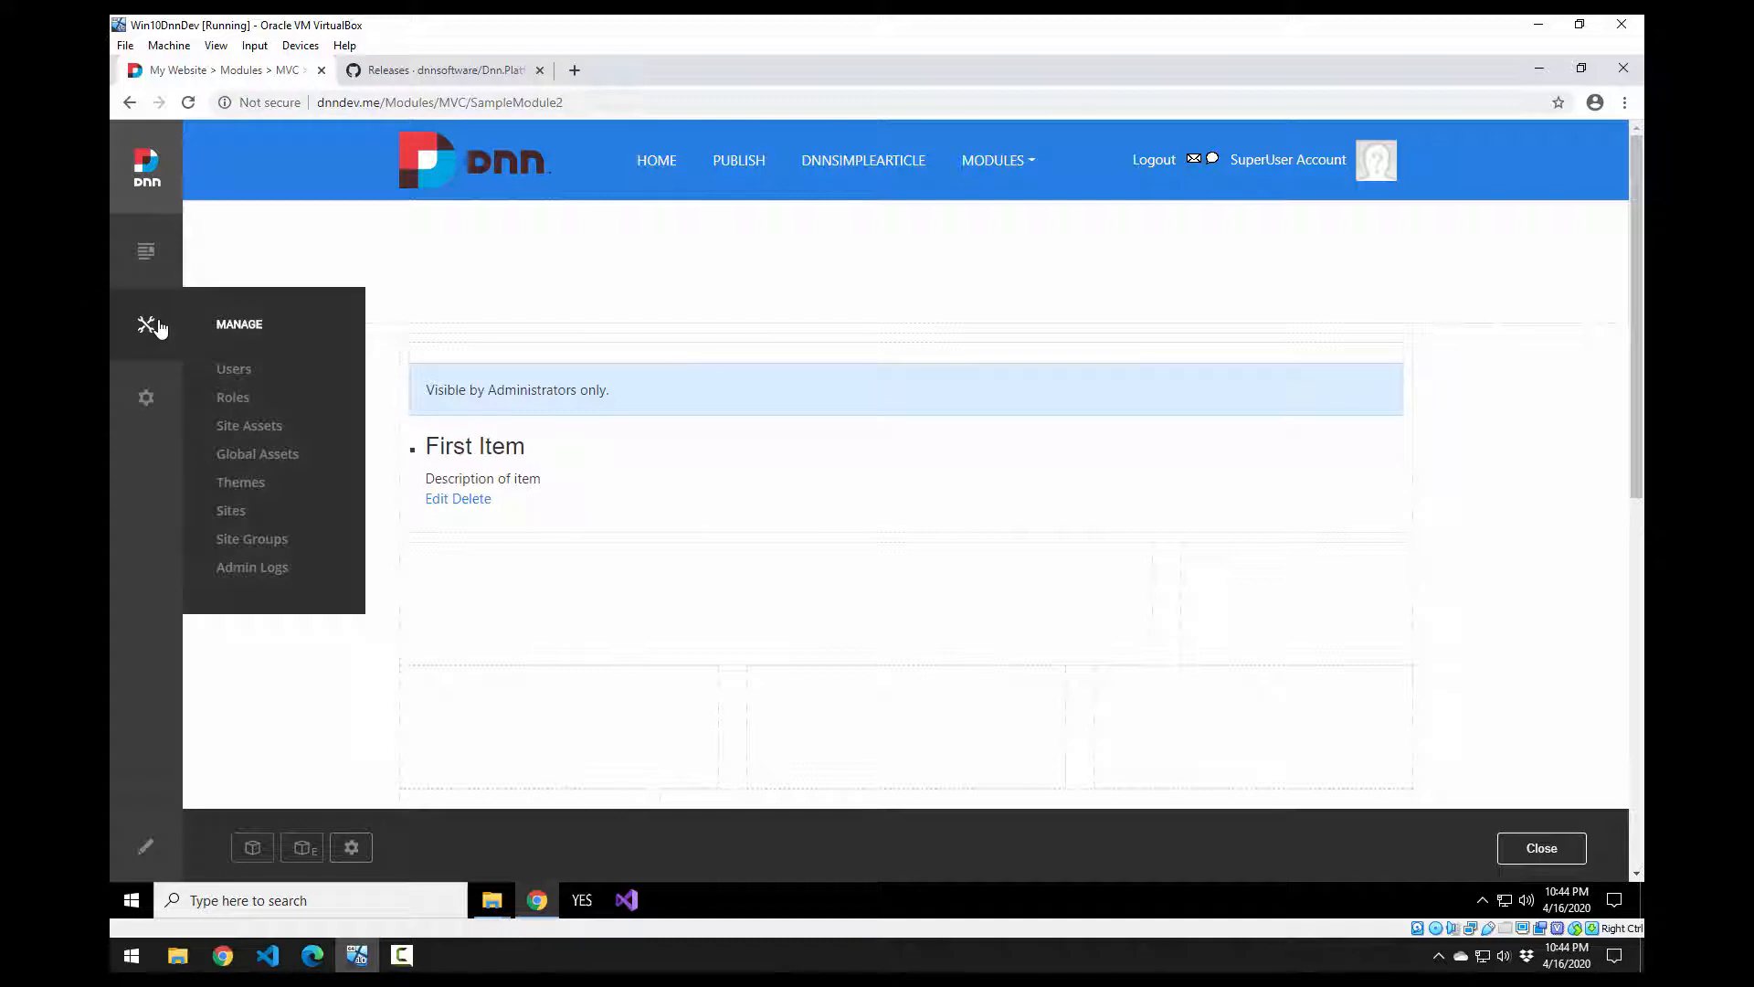
click(242, 434)
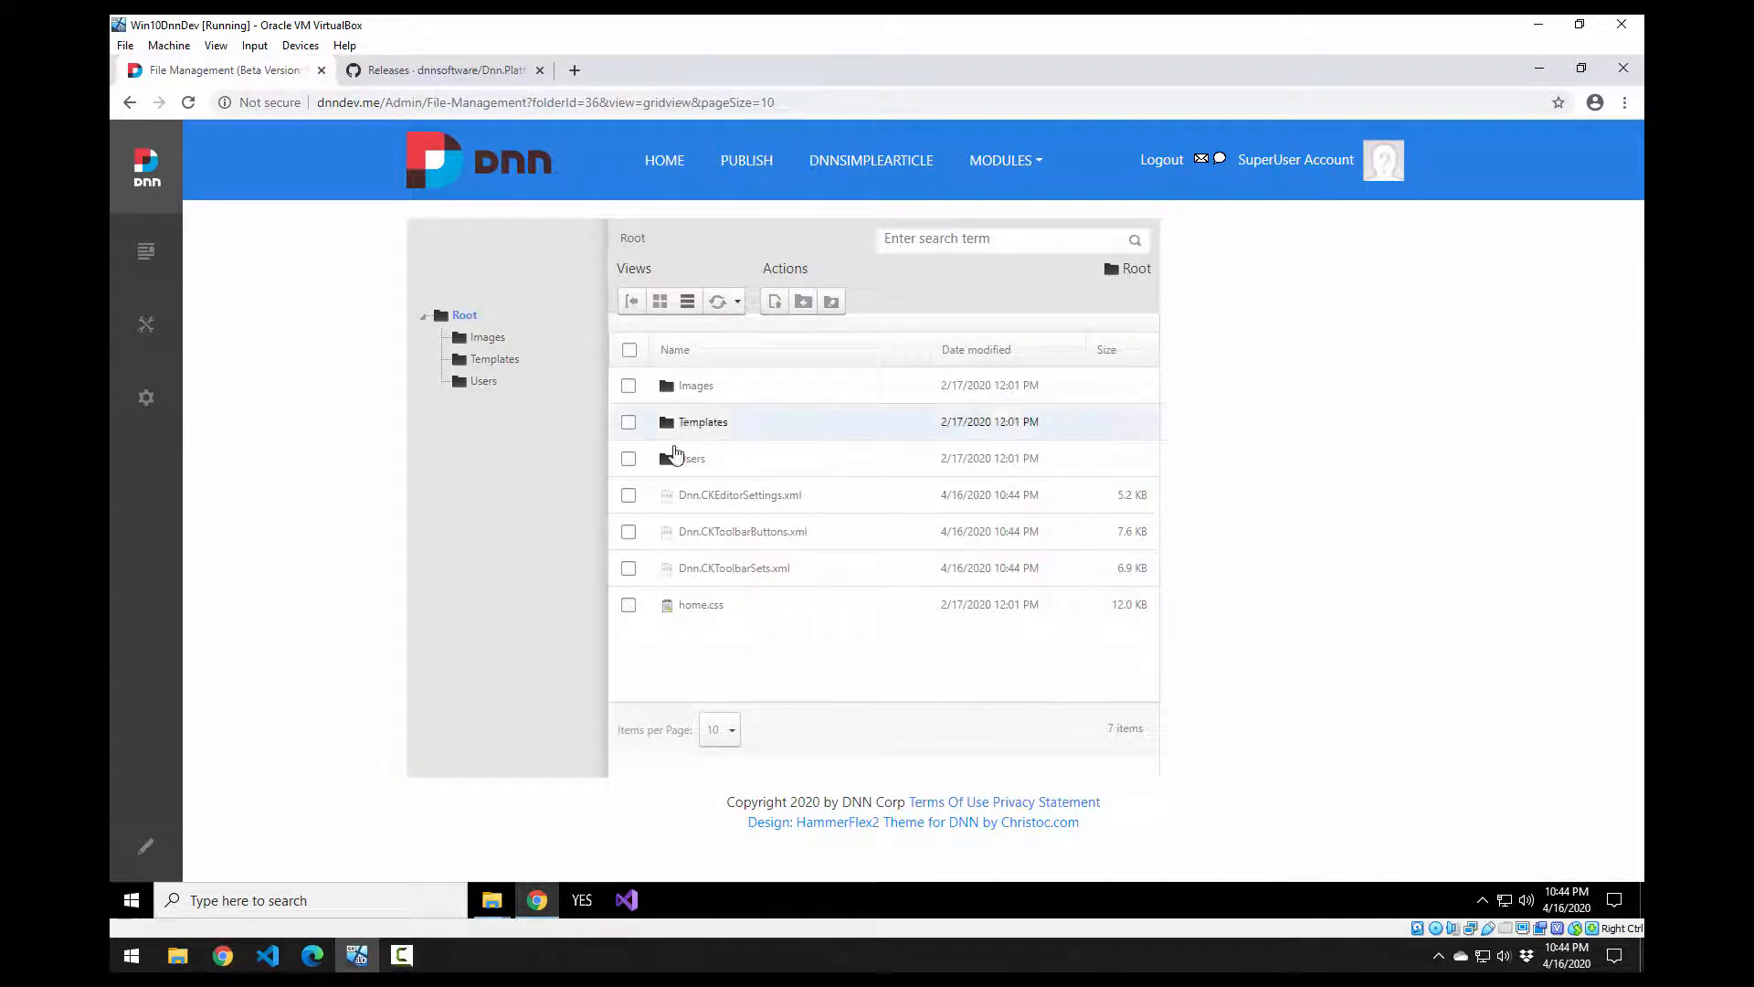
click(692, 388)
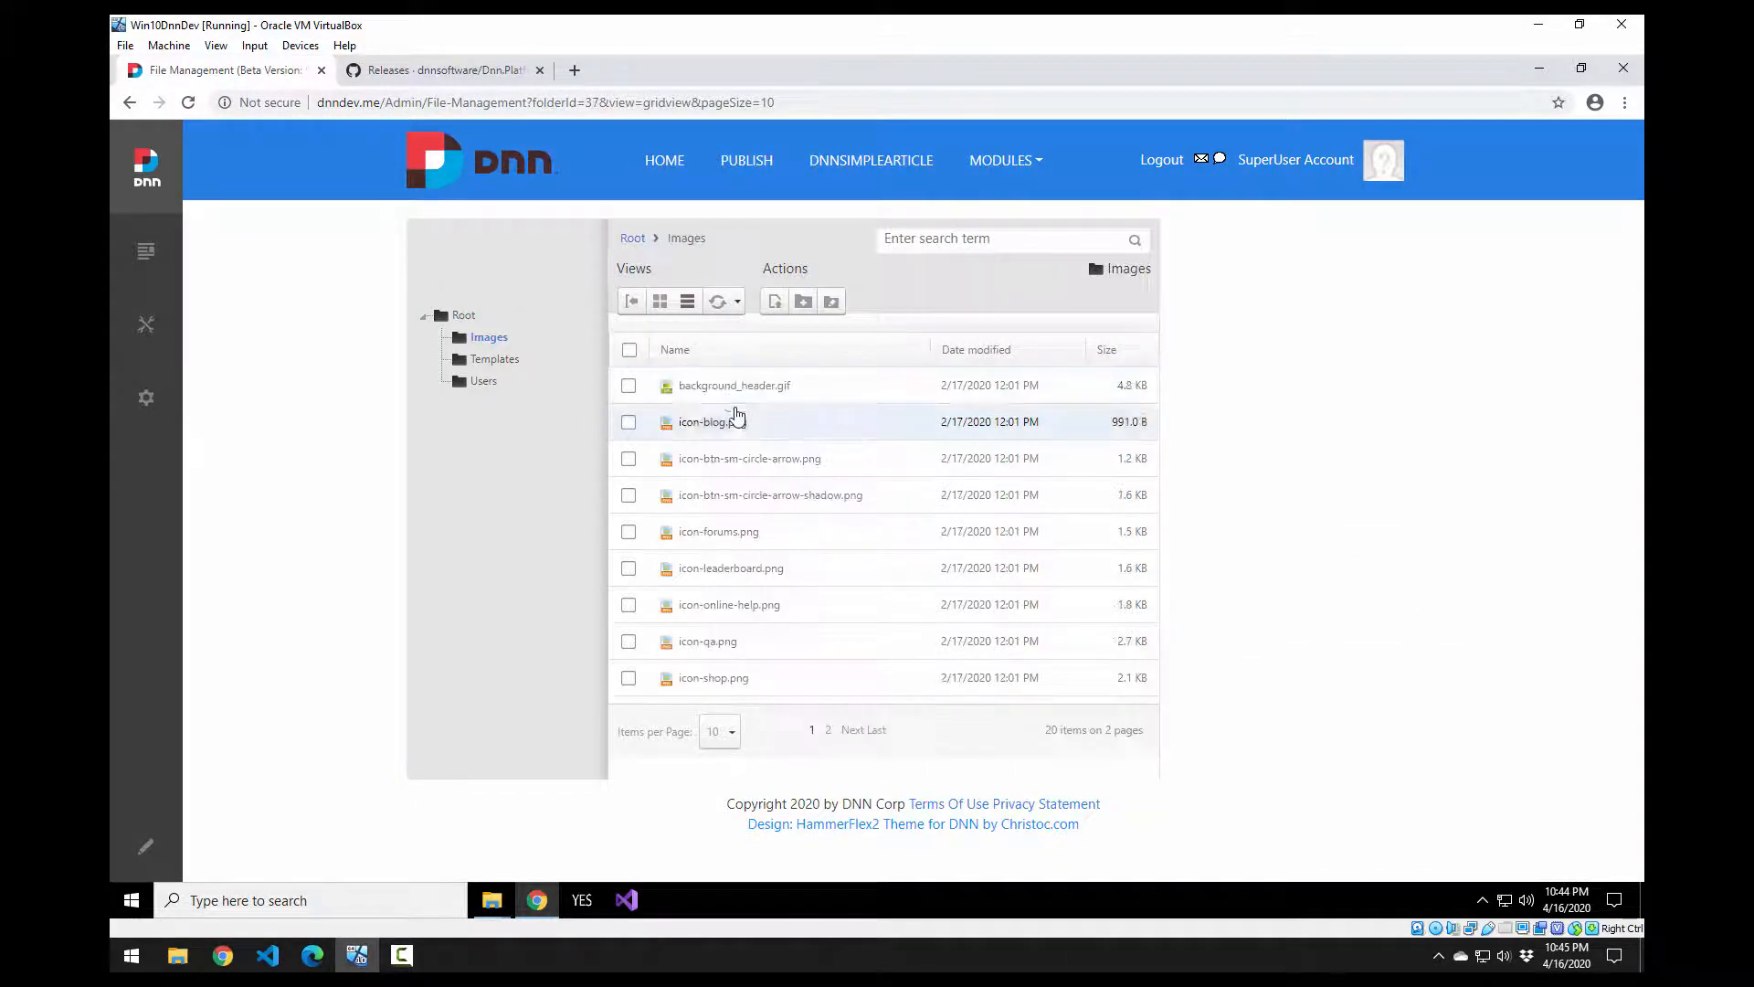
click(720, 427)
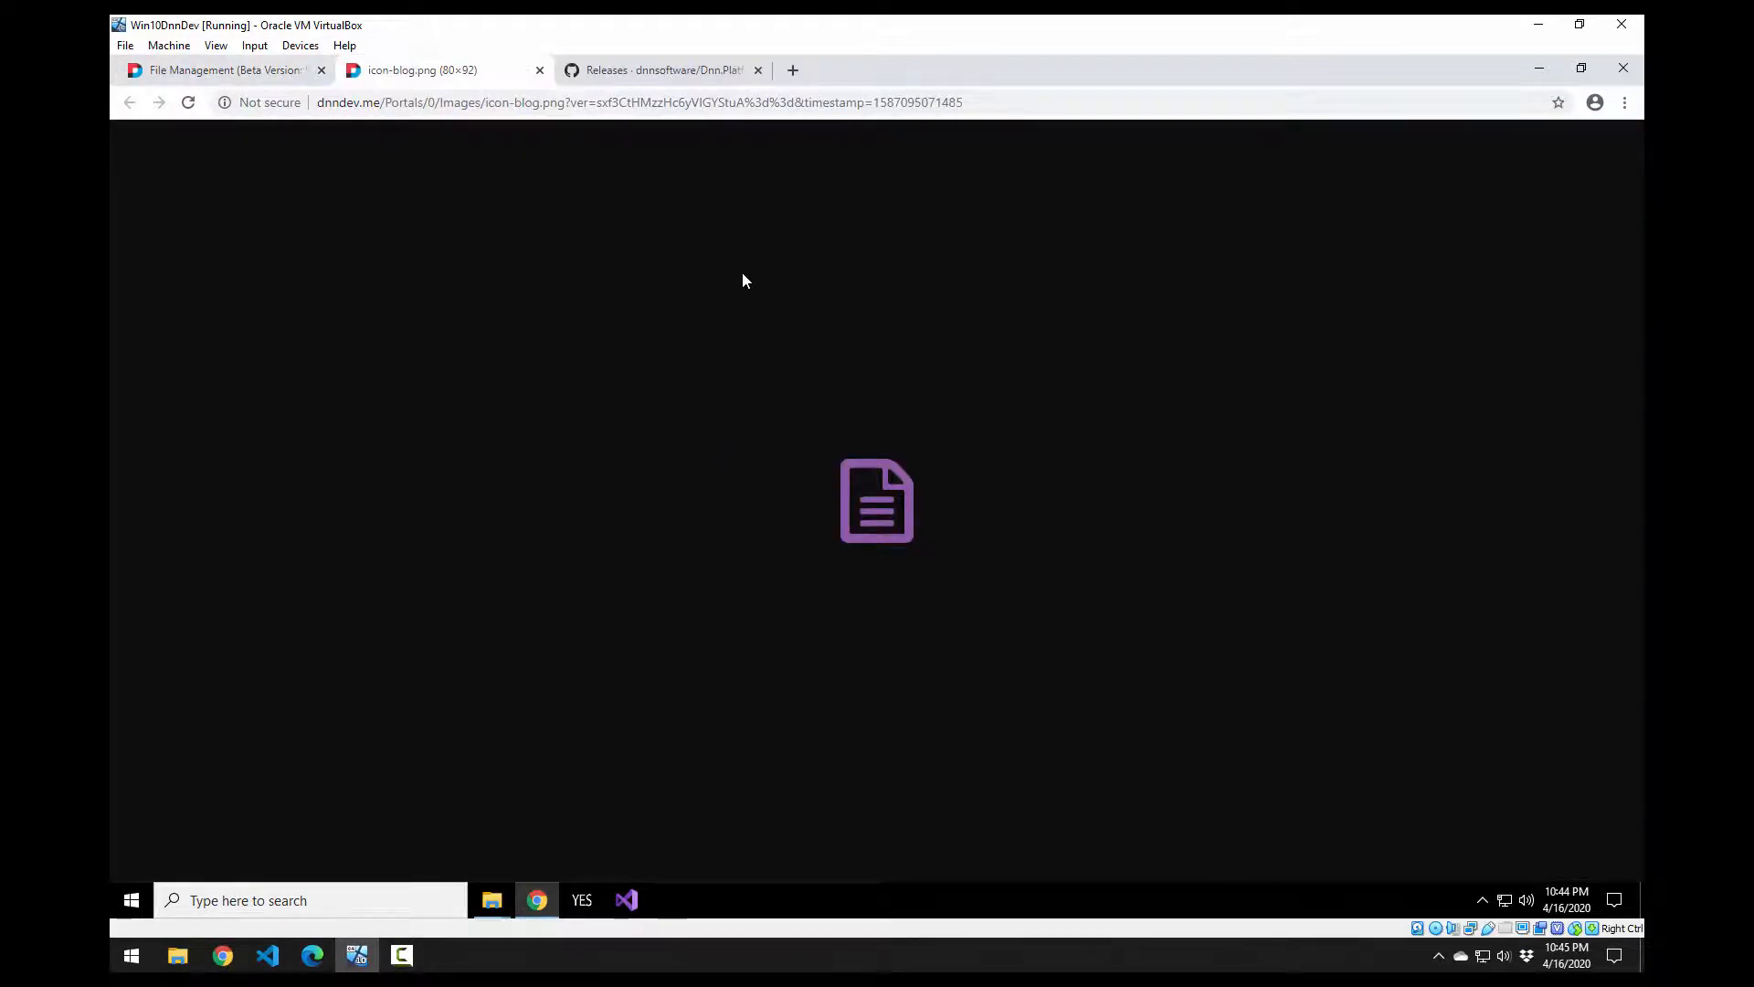
click(539, 69)
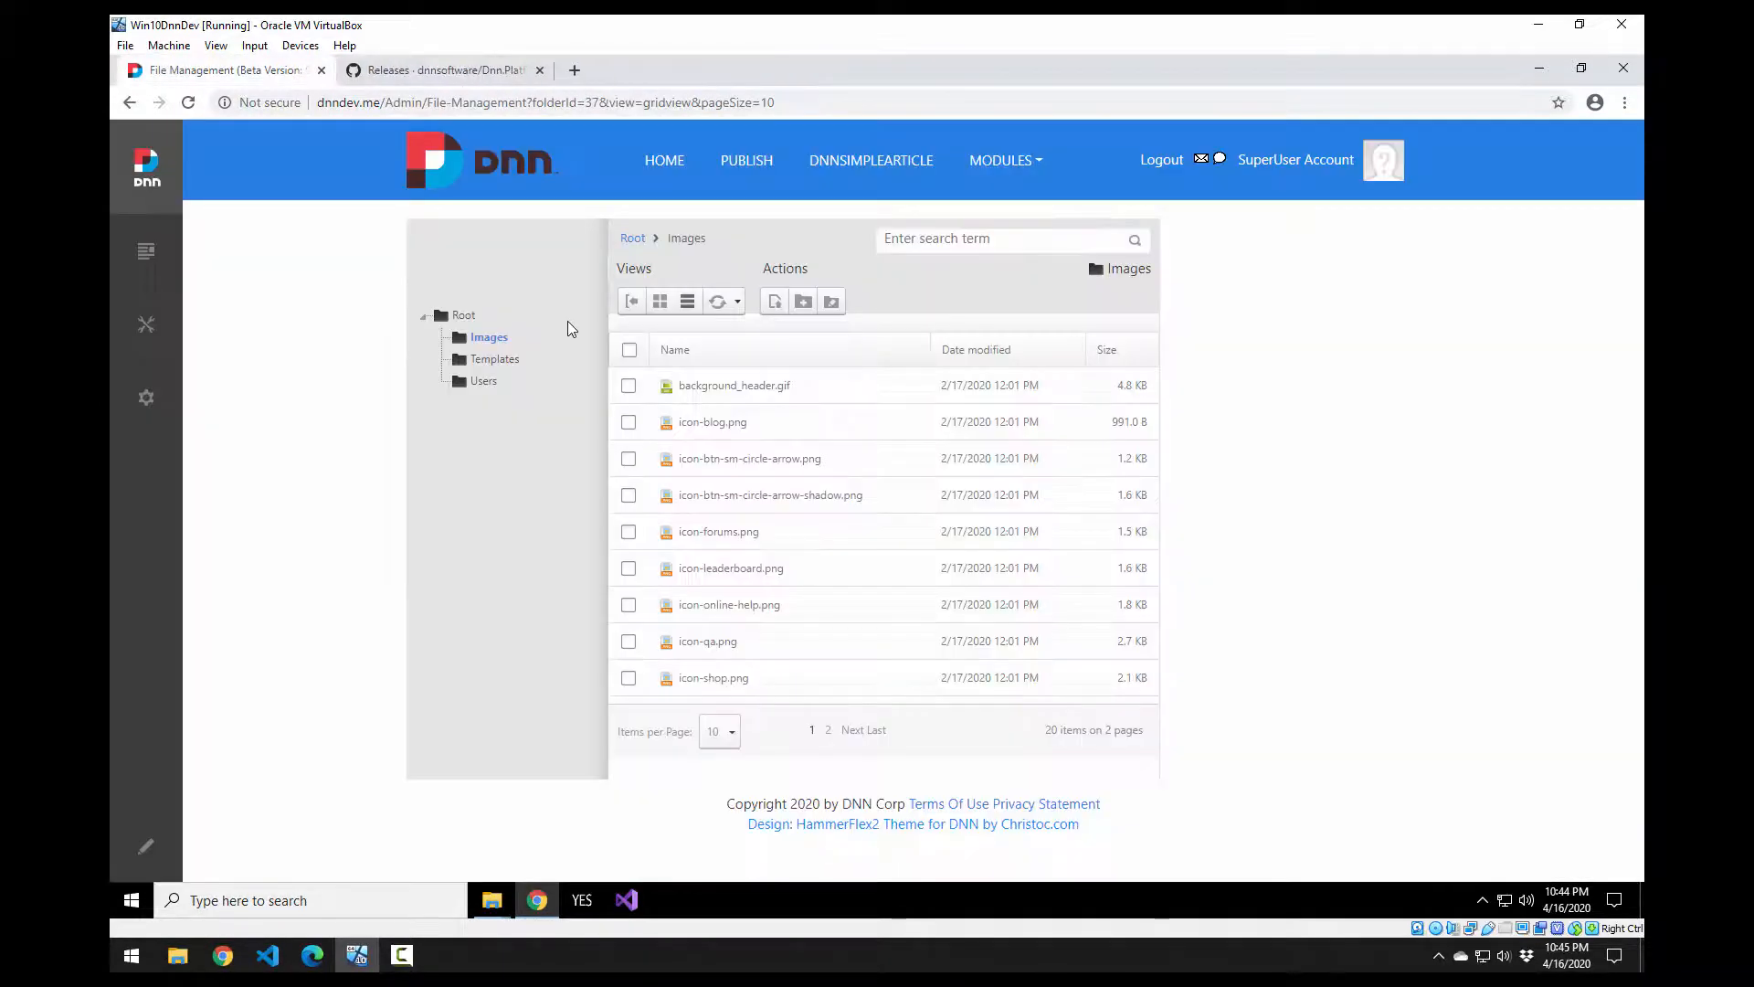
click(494, 360)
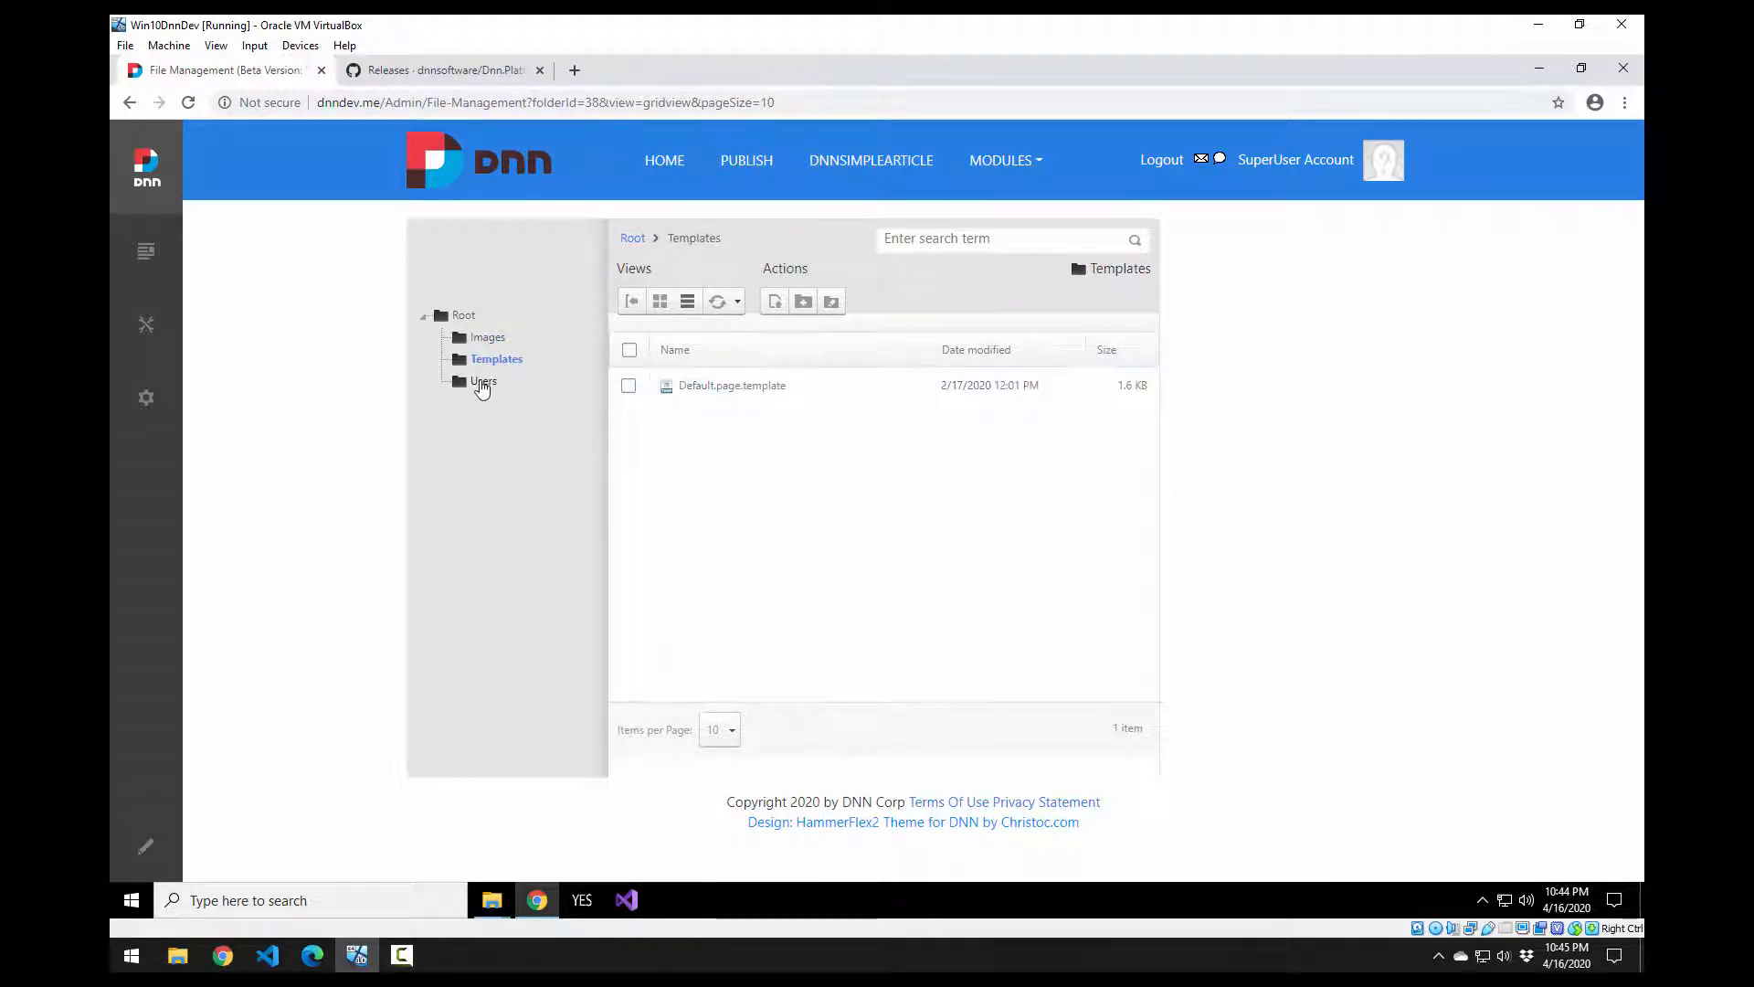
click(482, 383)
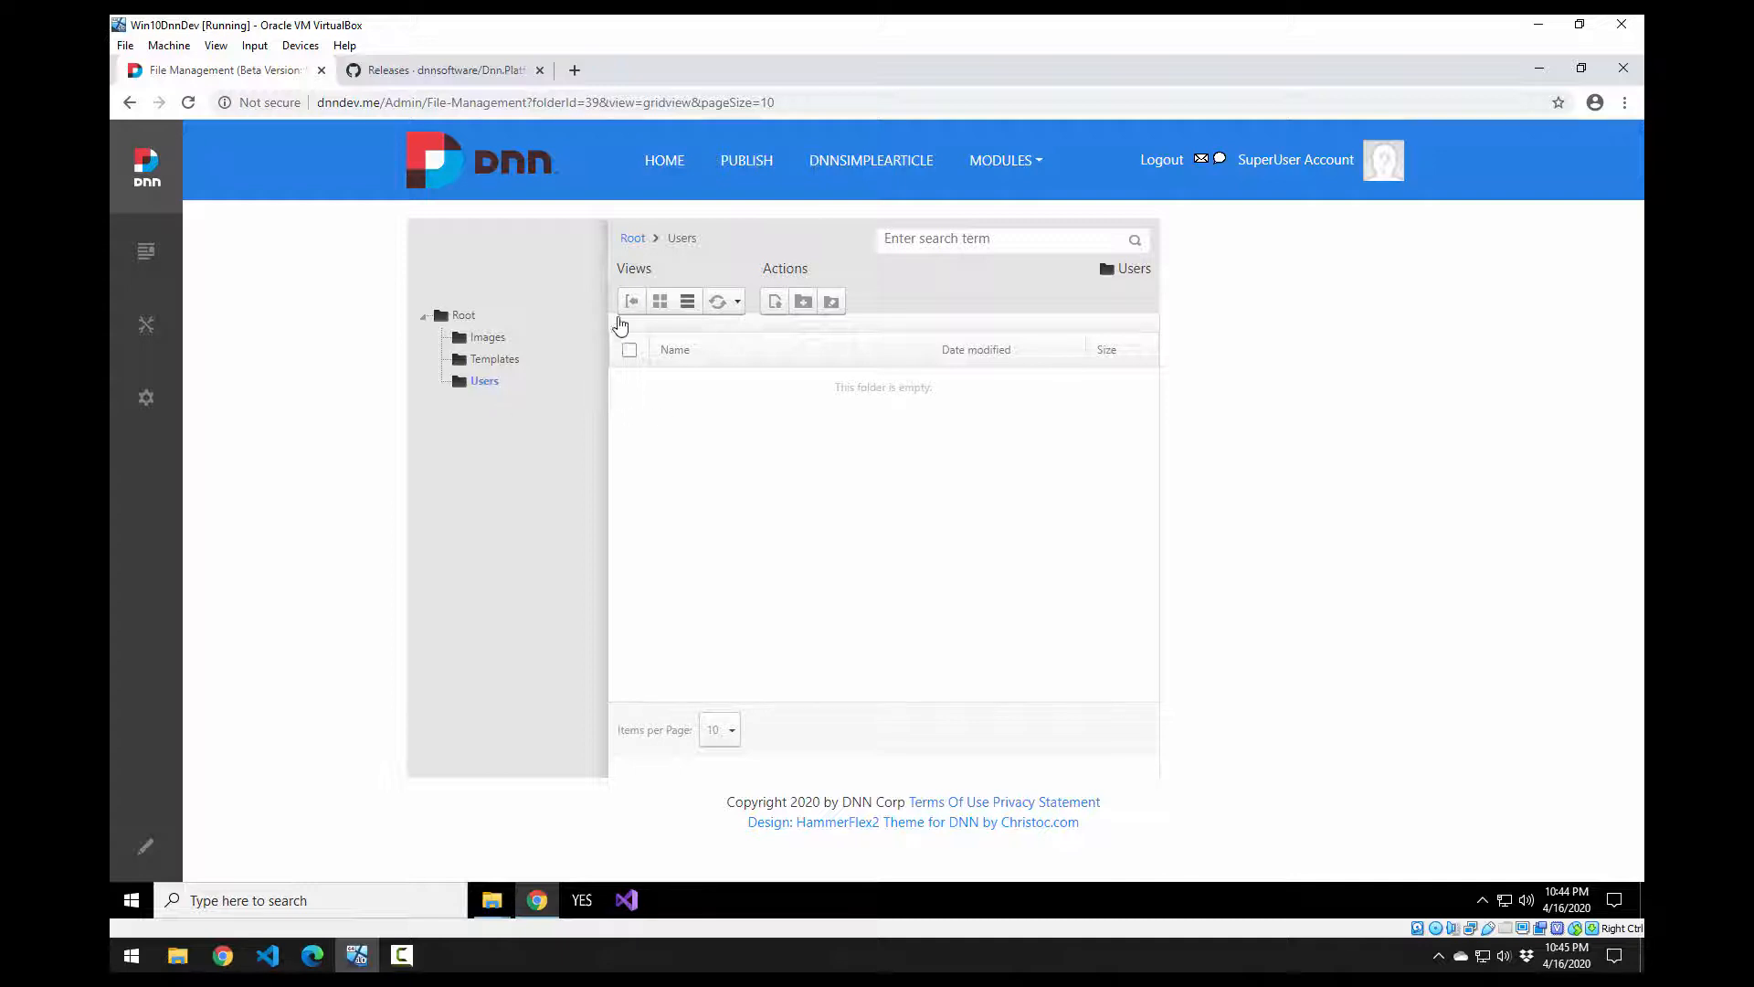
click(463, 315)
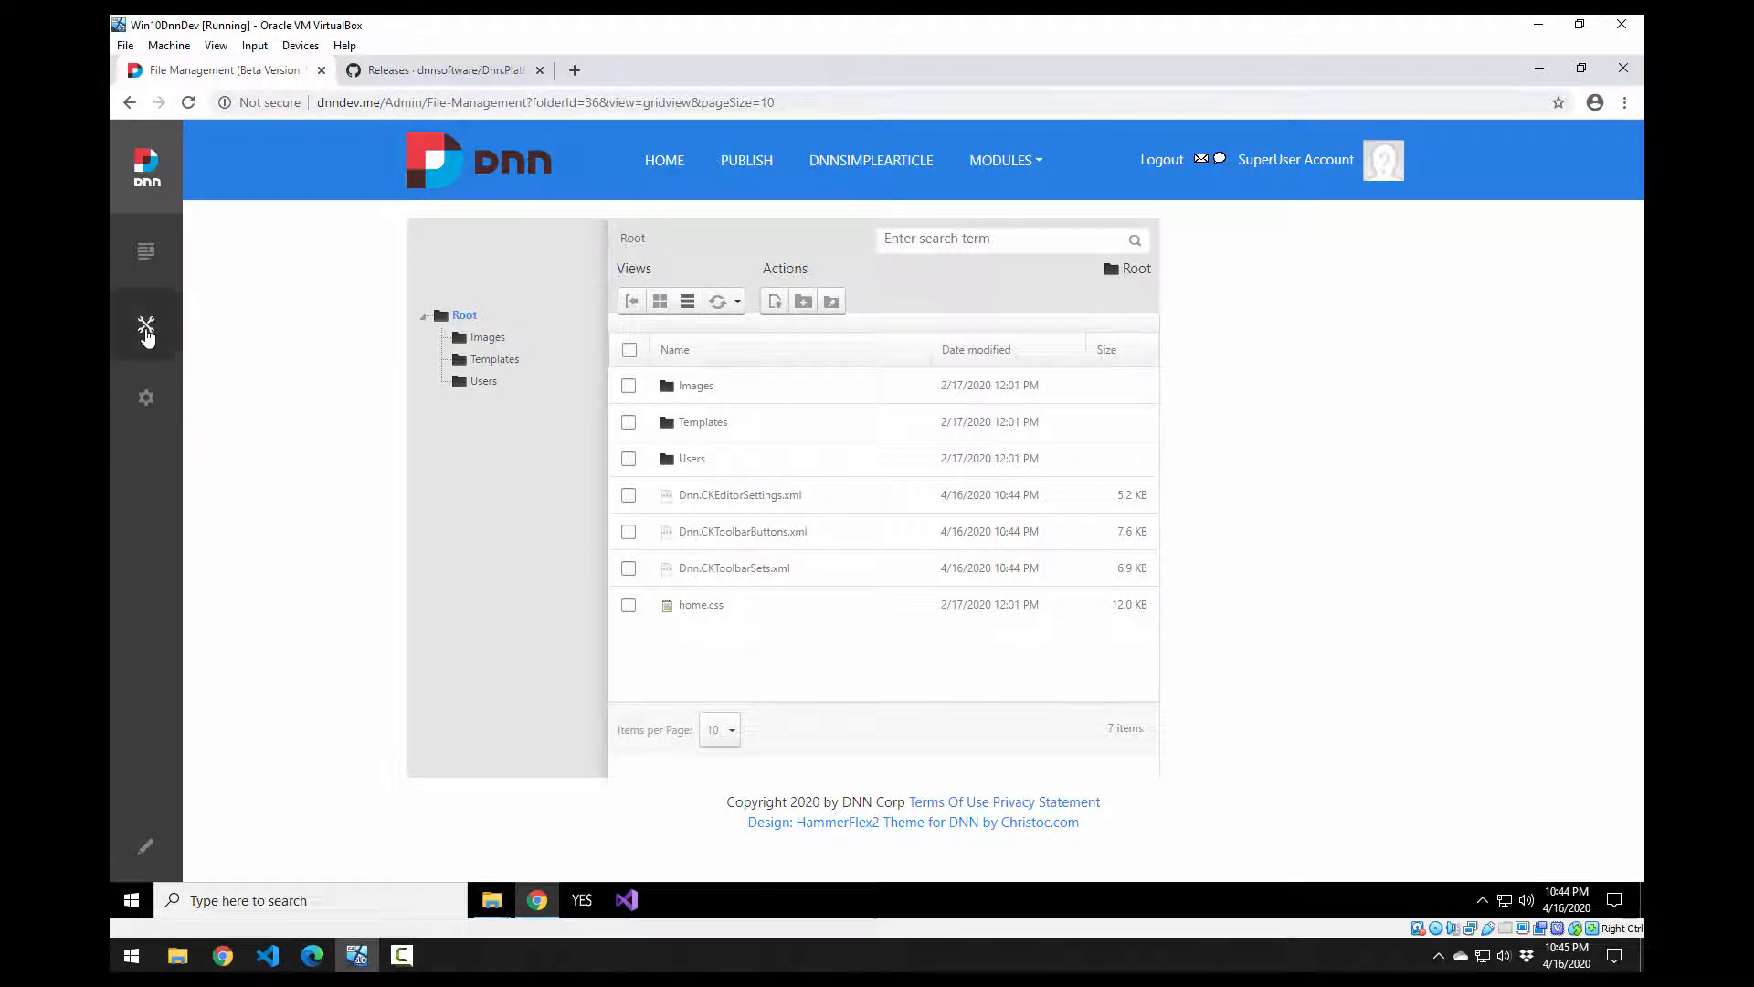
mouse_move(146, 336)
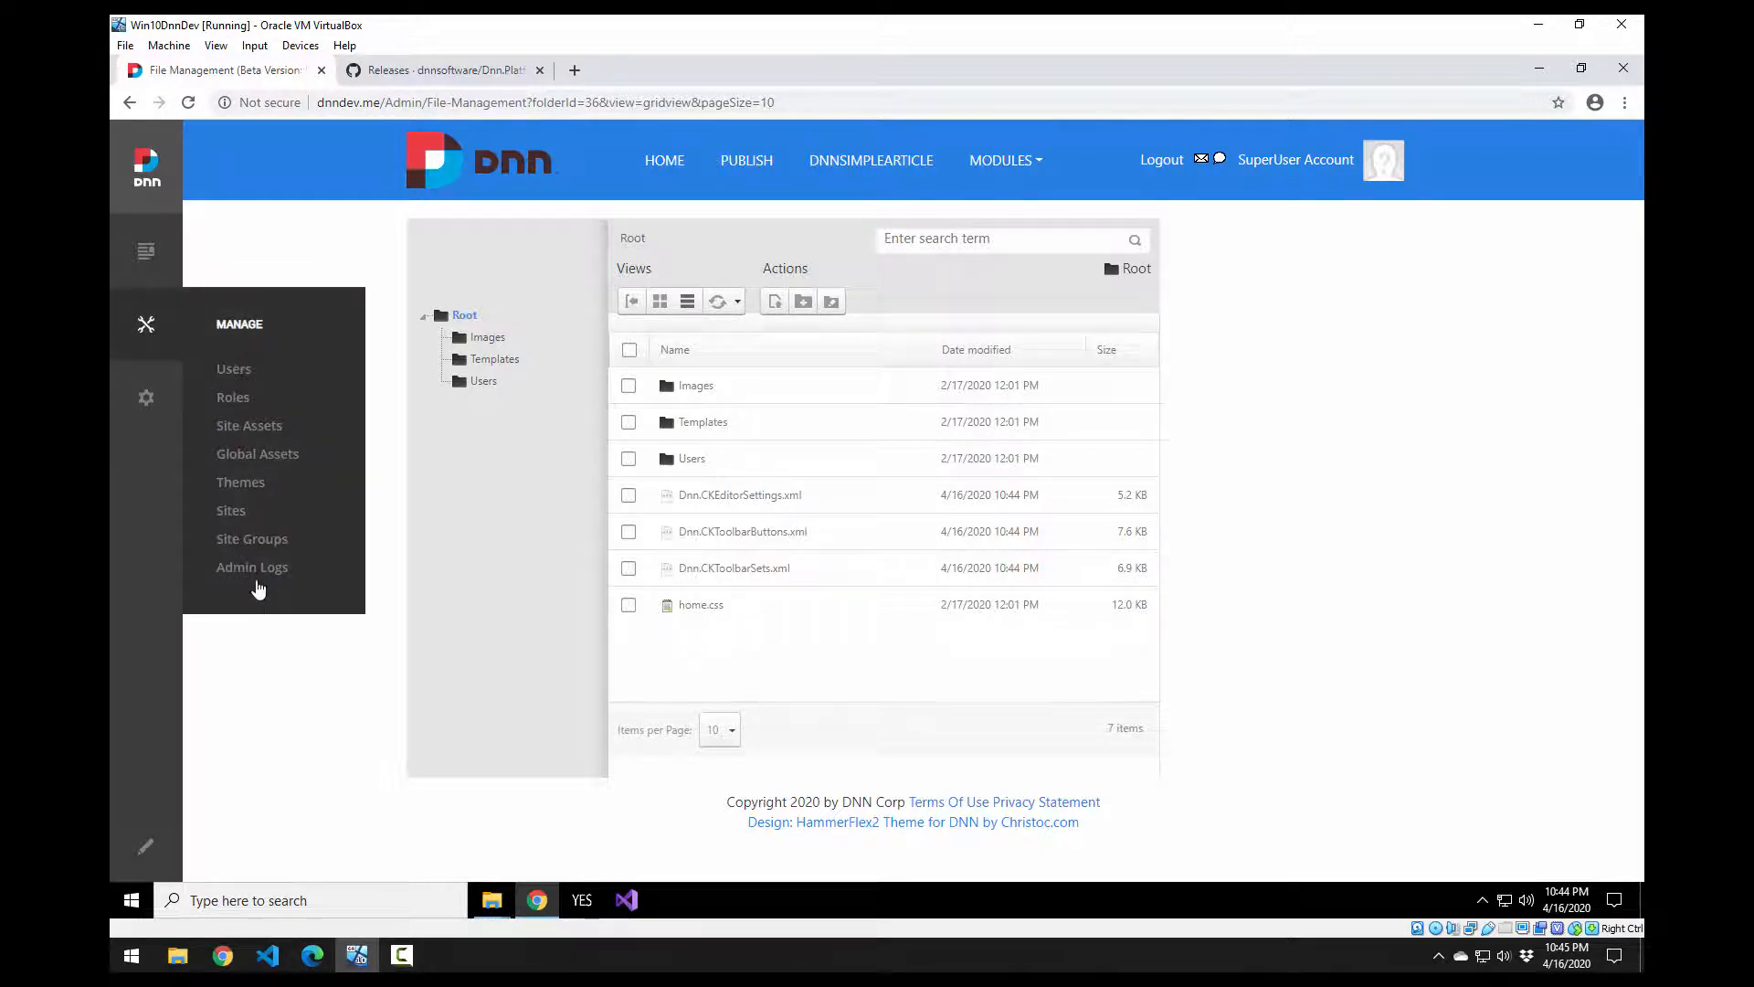
Step: Open Admin Logs and filter entries by My Website, then back to All Sites
click(252, 570)
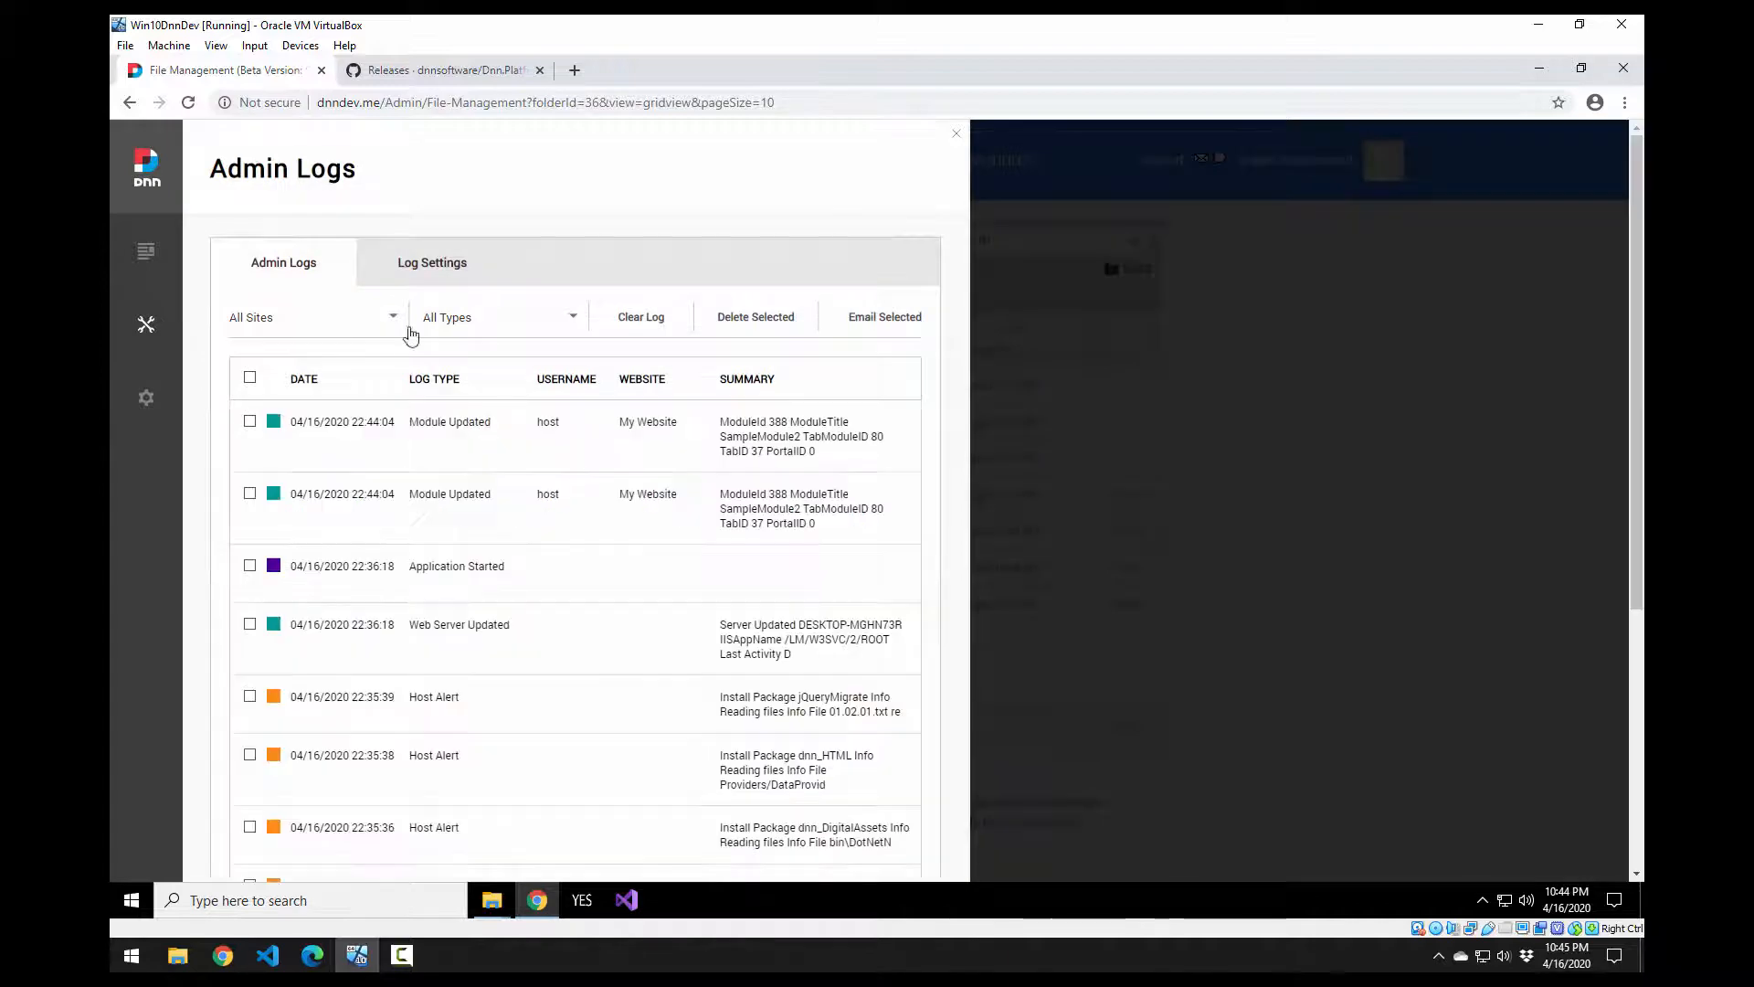
scroll(658, 478, down, 2)
scroll(518, 396, up, 2)
click(370, 321)
click(315, 400)
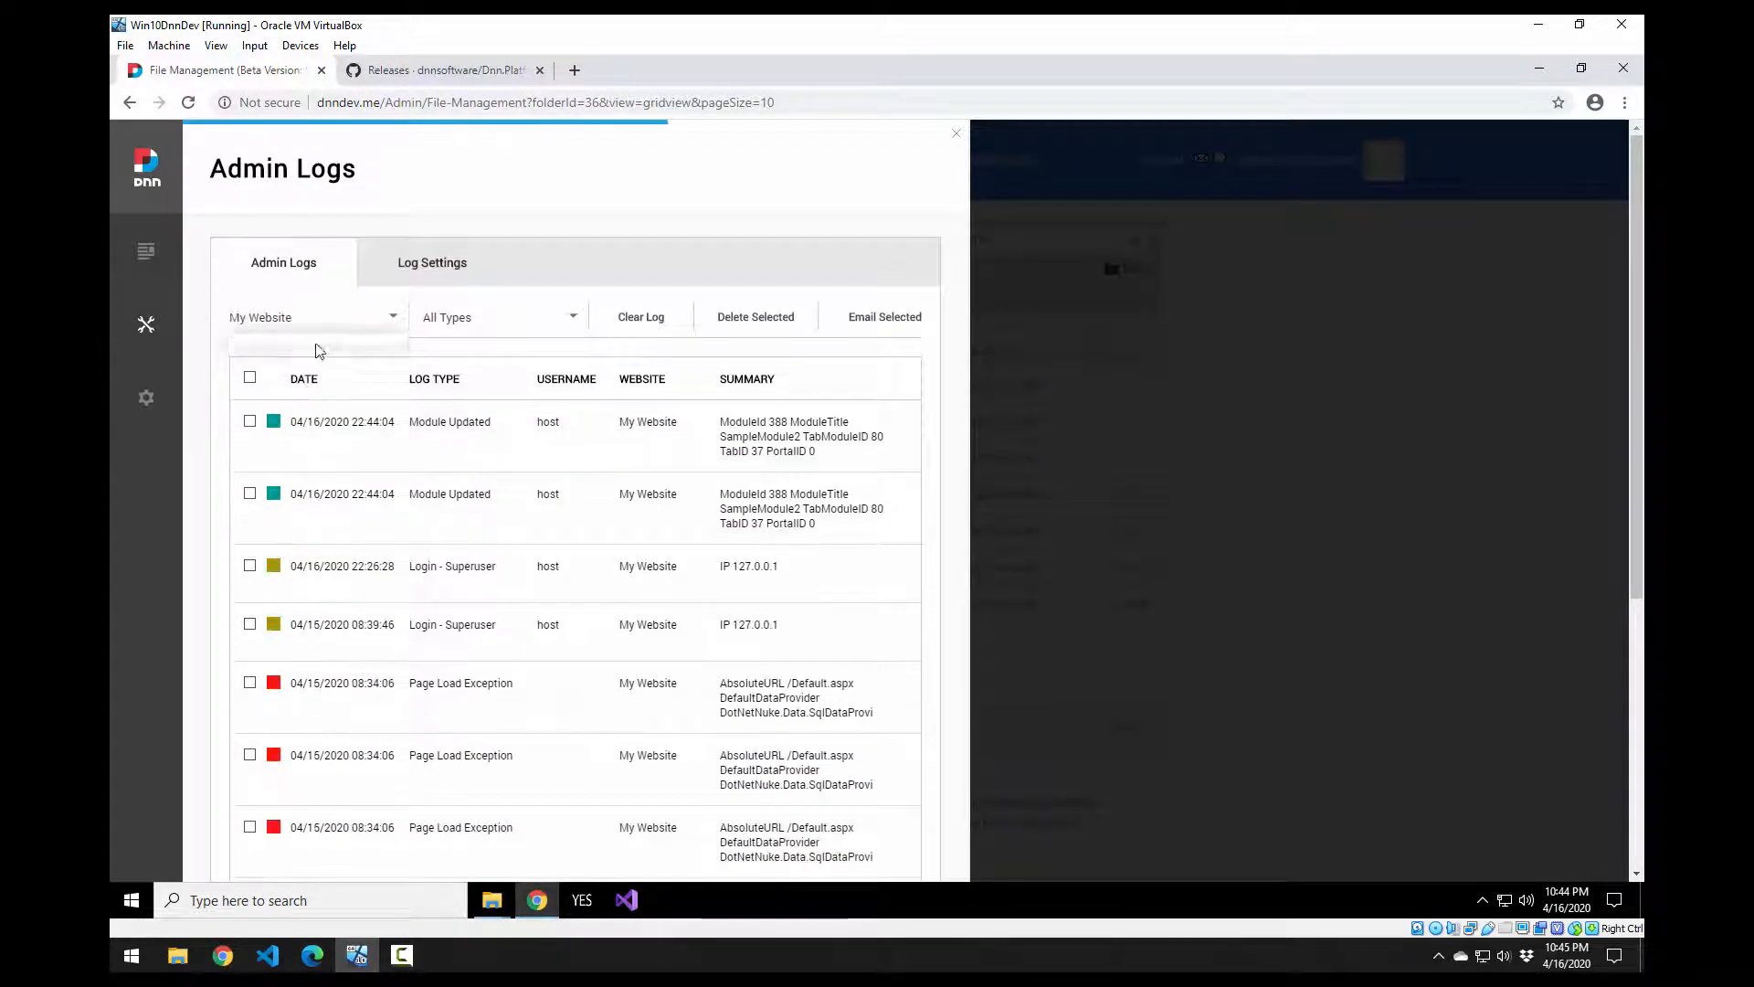
click(310, 321)
click(298, 367)
Step: Inspect the jQueryMigrate Host Alert details and recent entries, then close Admin Logs
scroll(600, 461, down, 1)
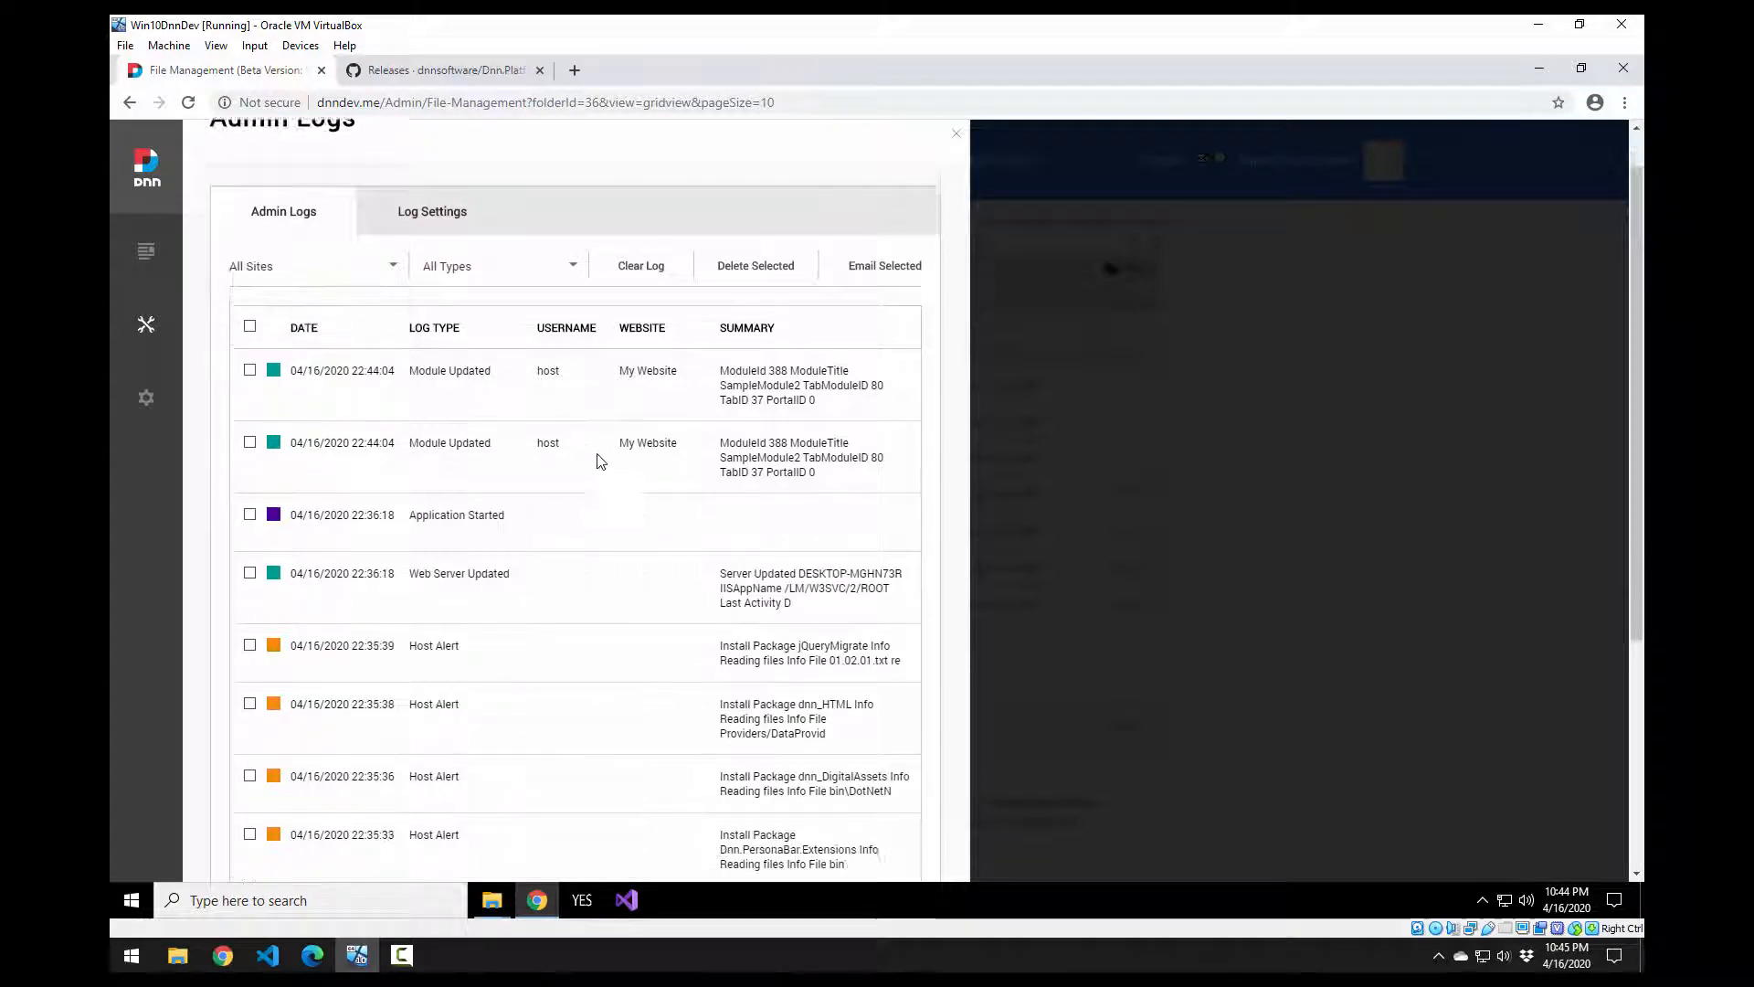
scroll(627, 521, down, 3)
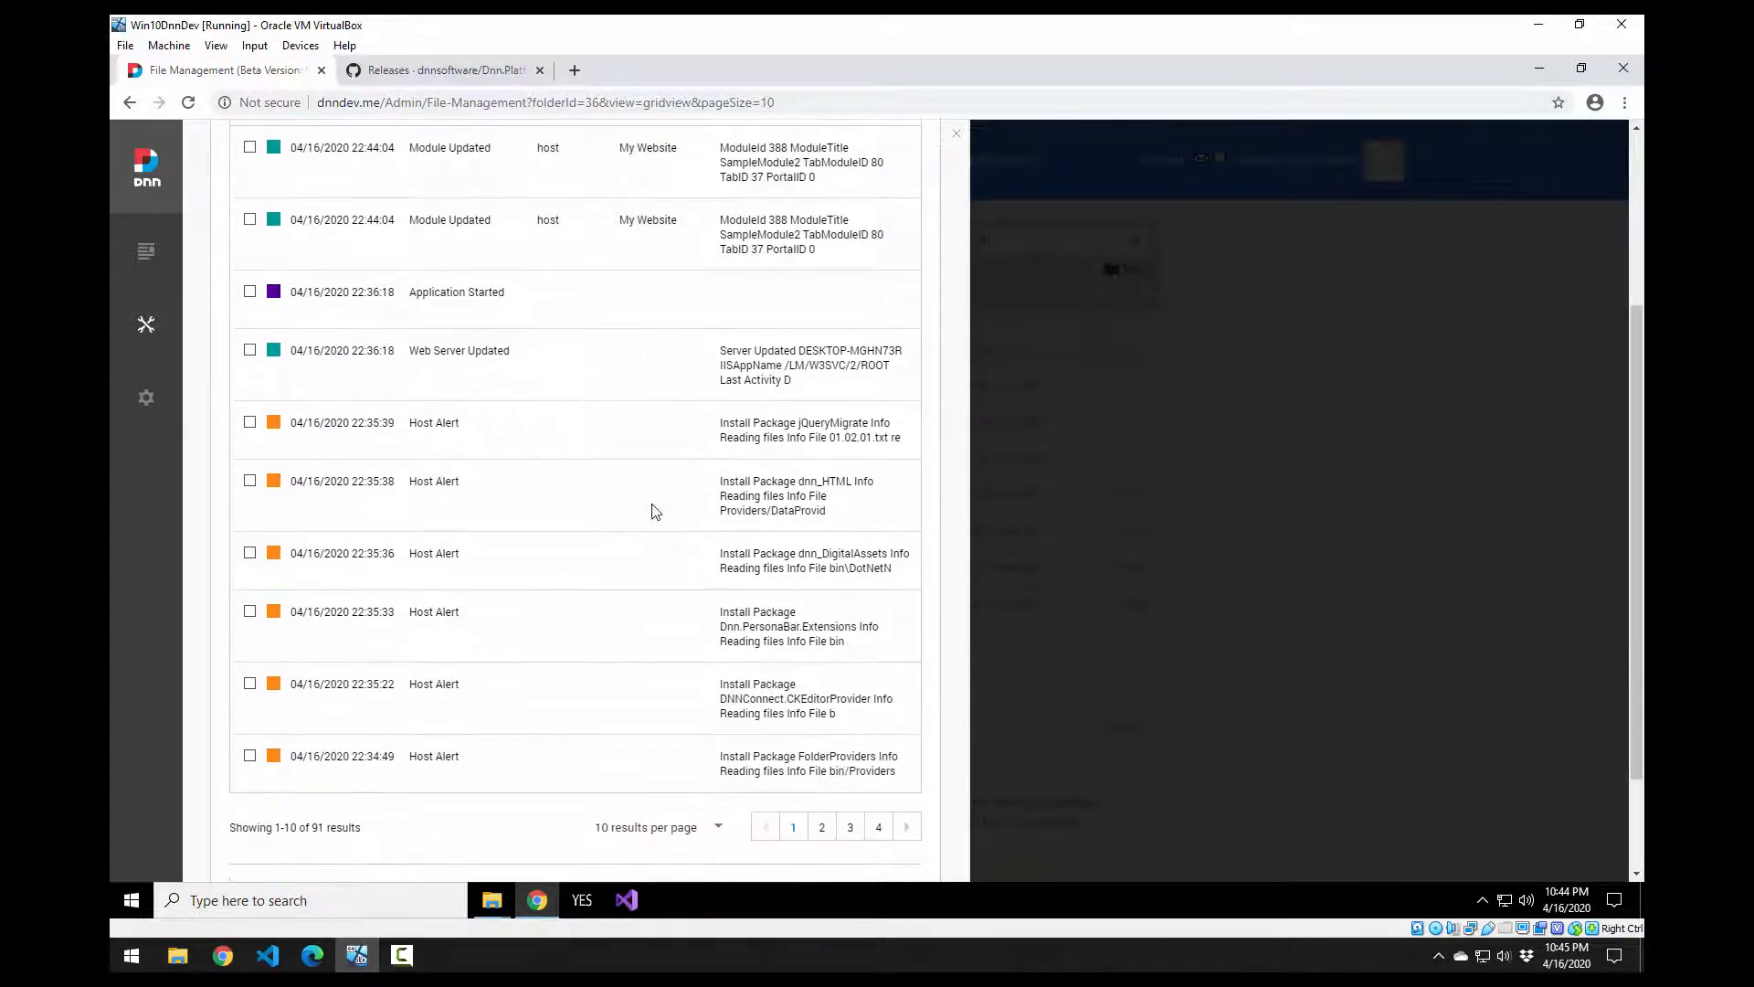
click(765, 429)
click(766, 429)
scroll(726, 594, down, 2)
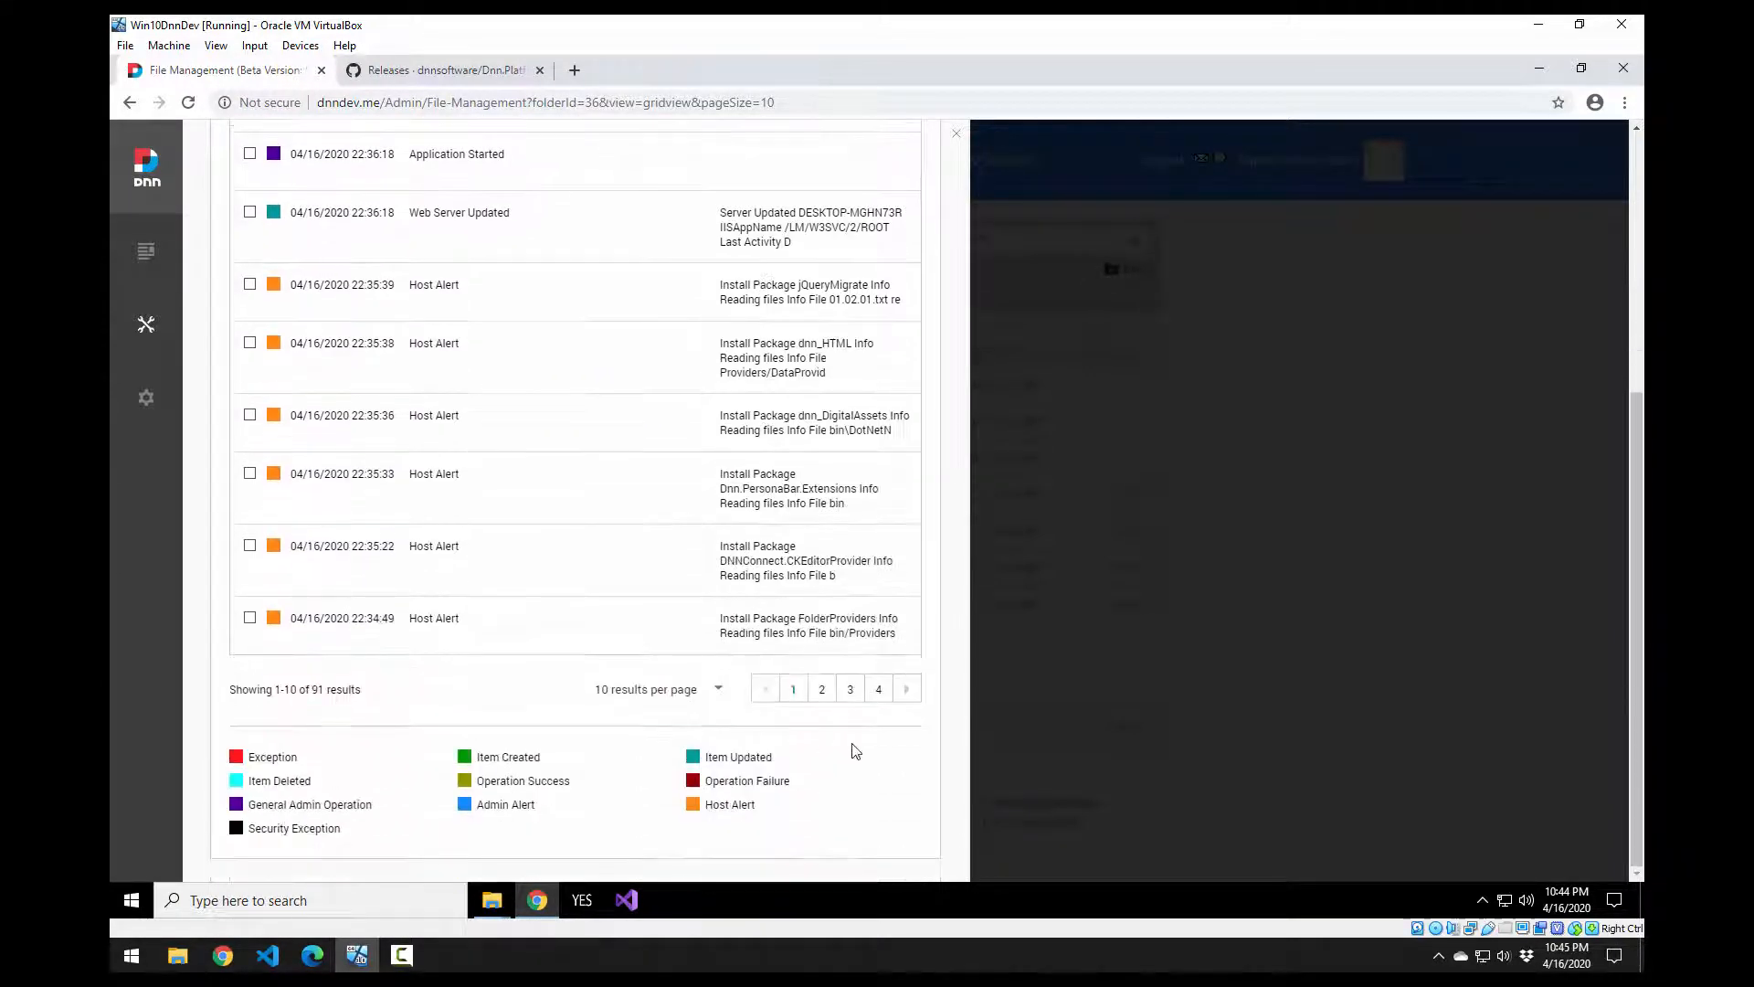
scroll(822, 740, up, 5)
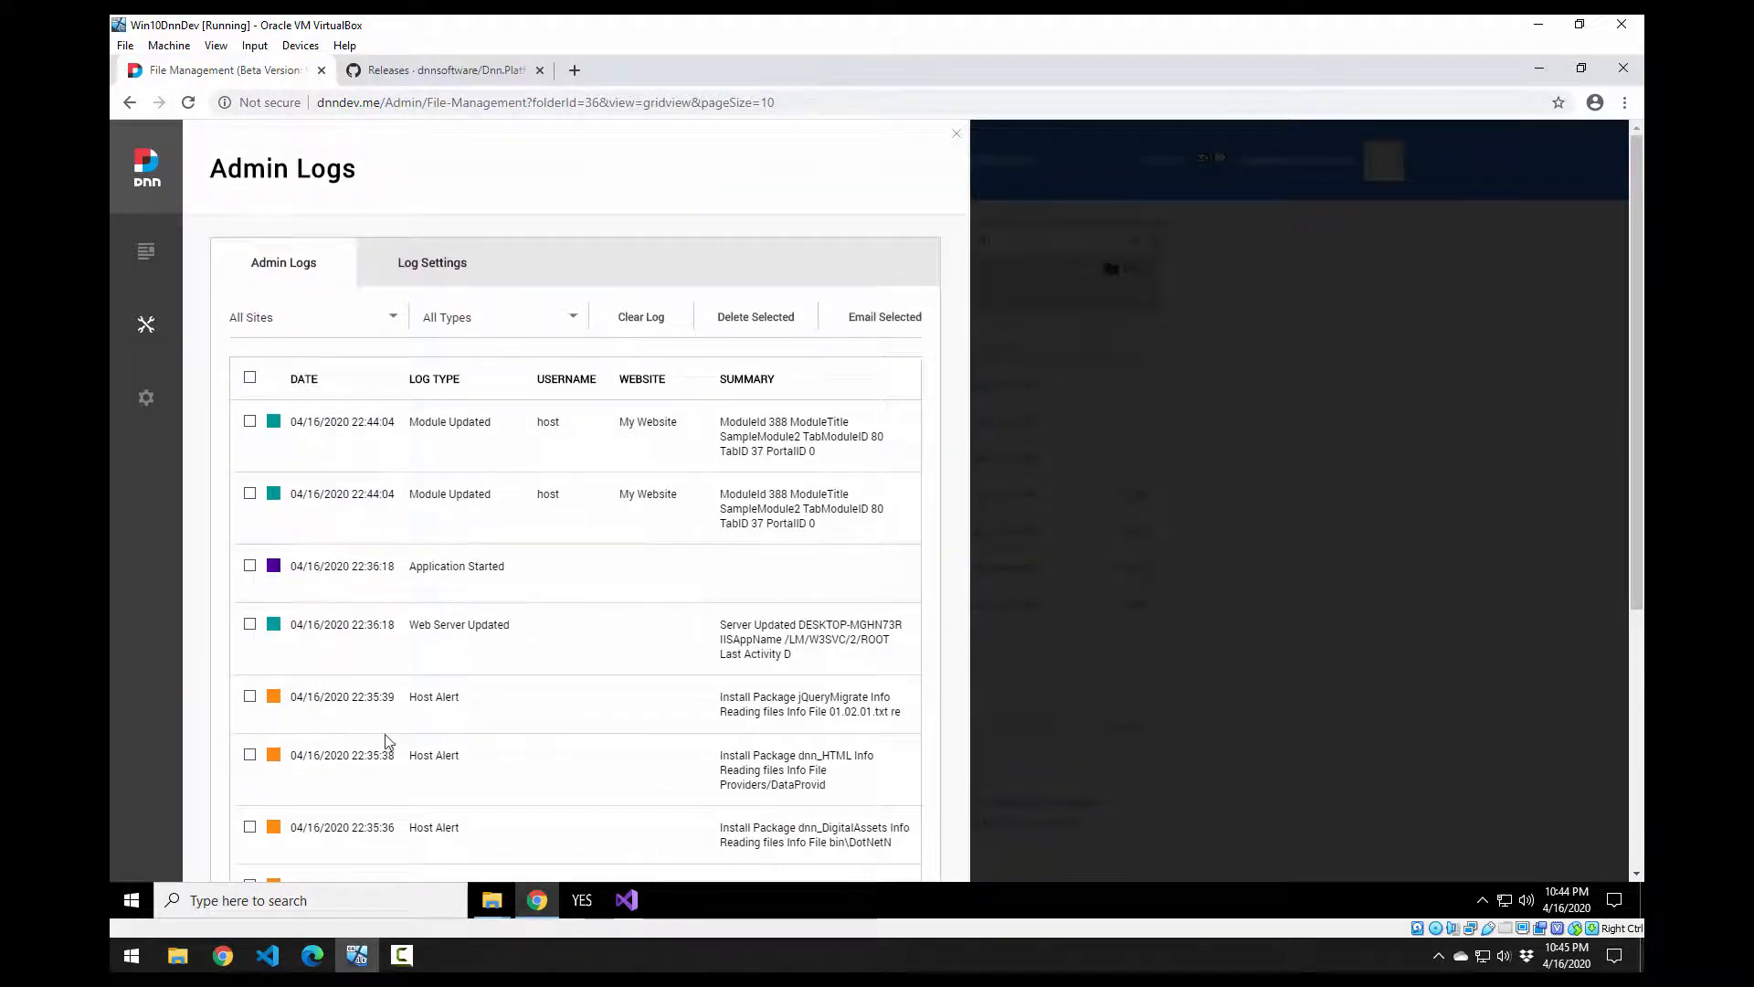
scroll(388, 742, down, 2)
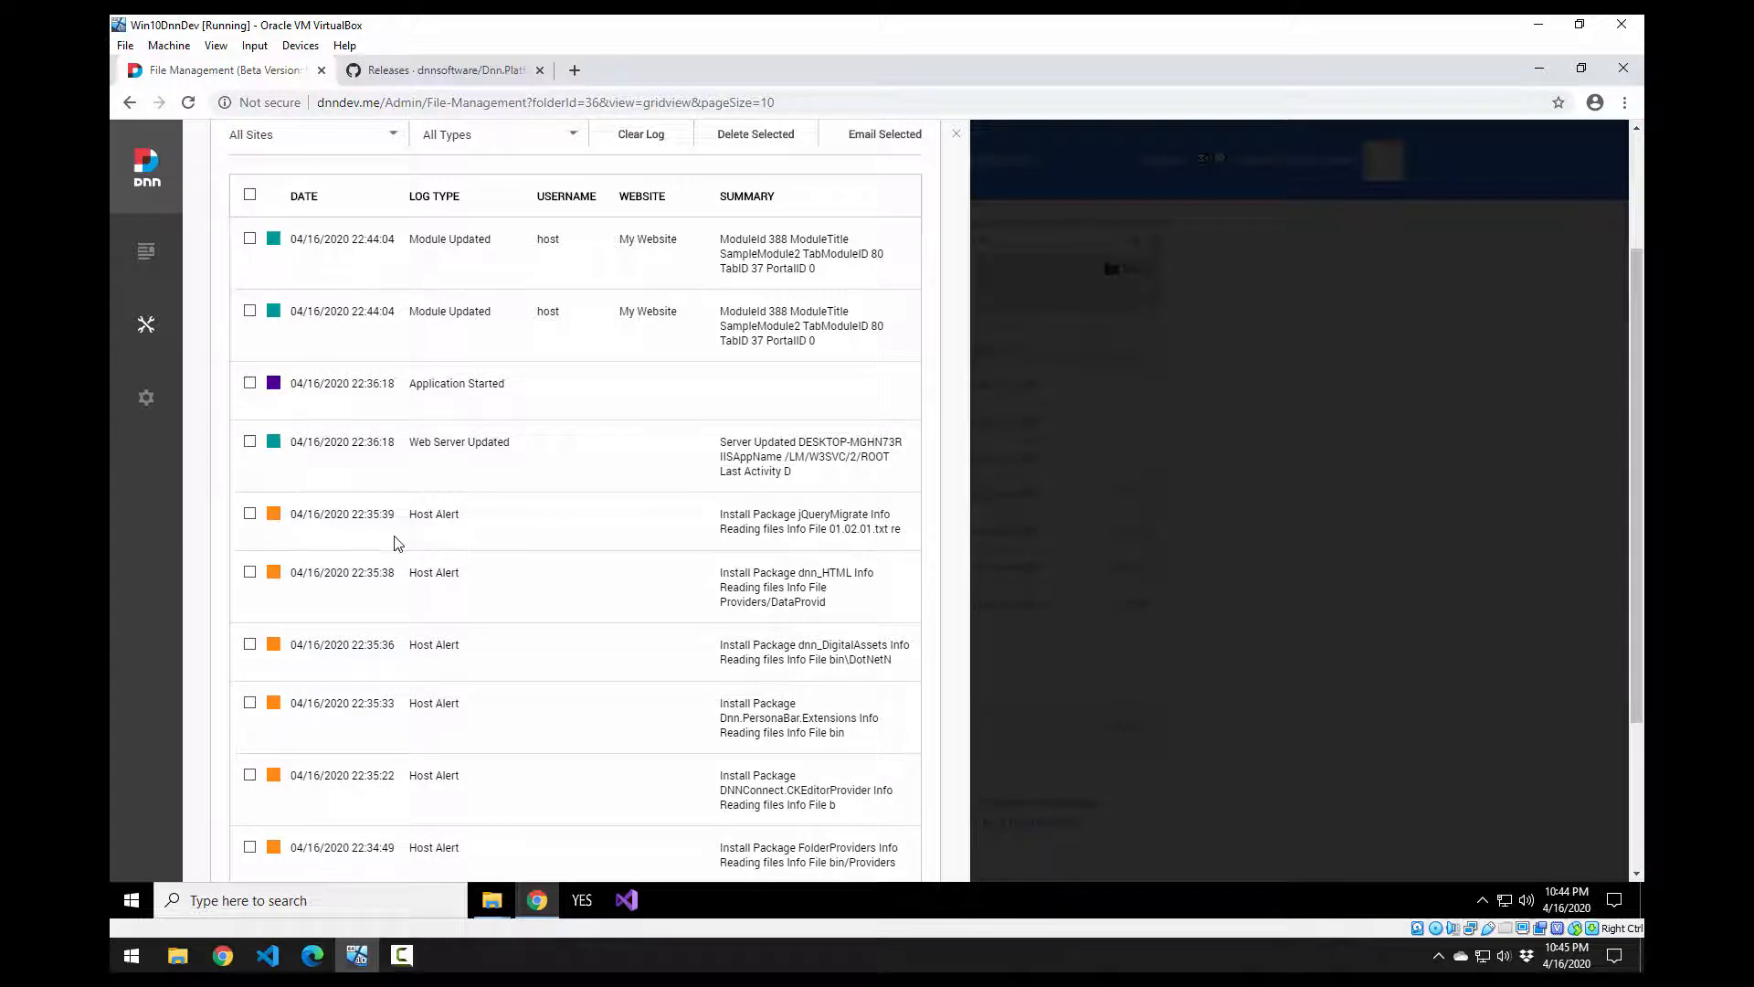
scroll(393, 543, down, 2)
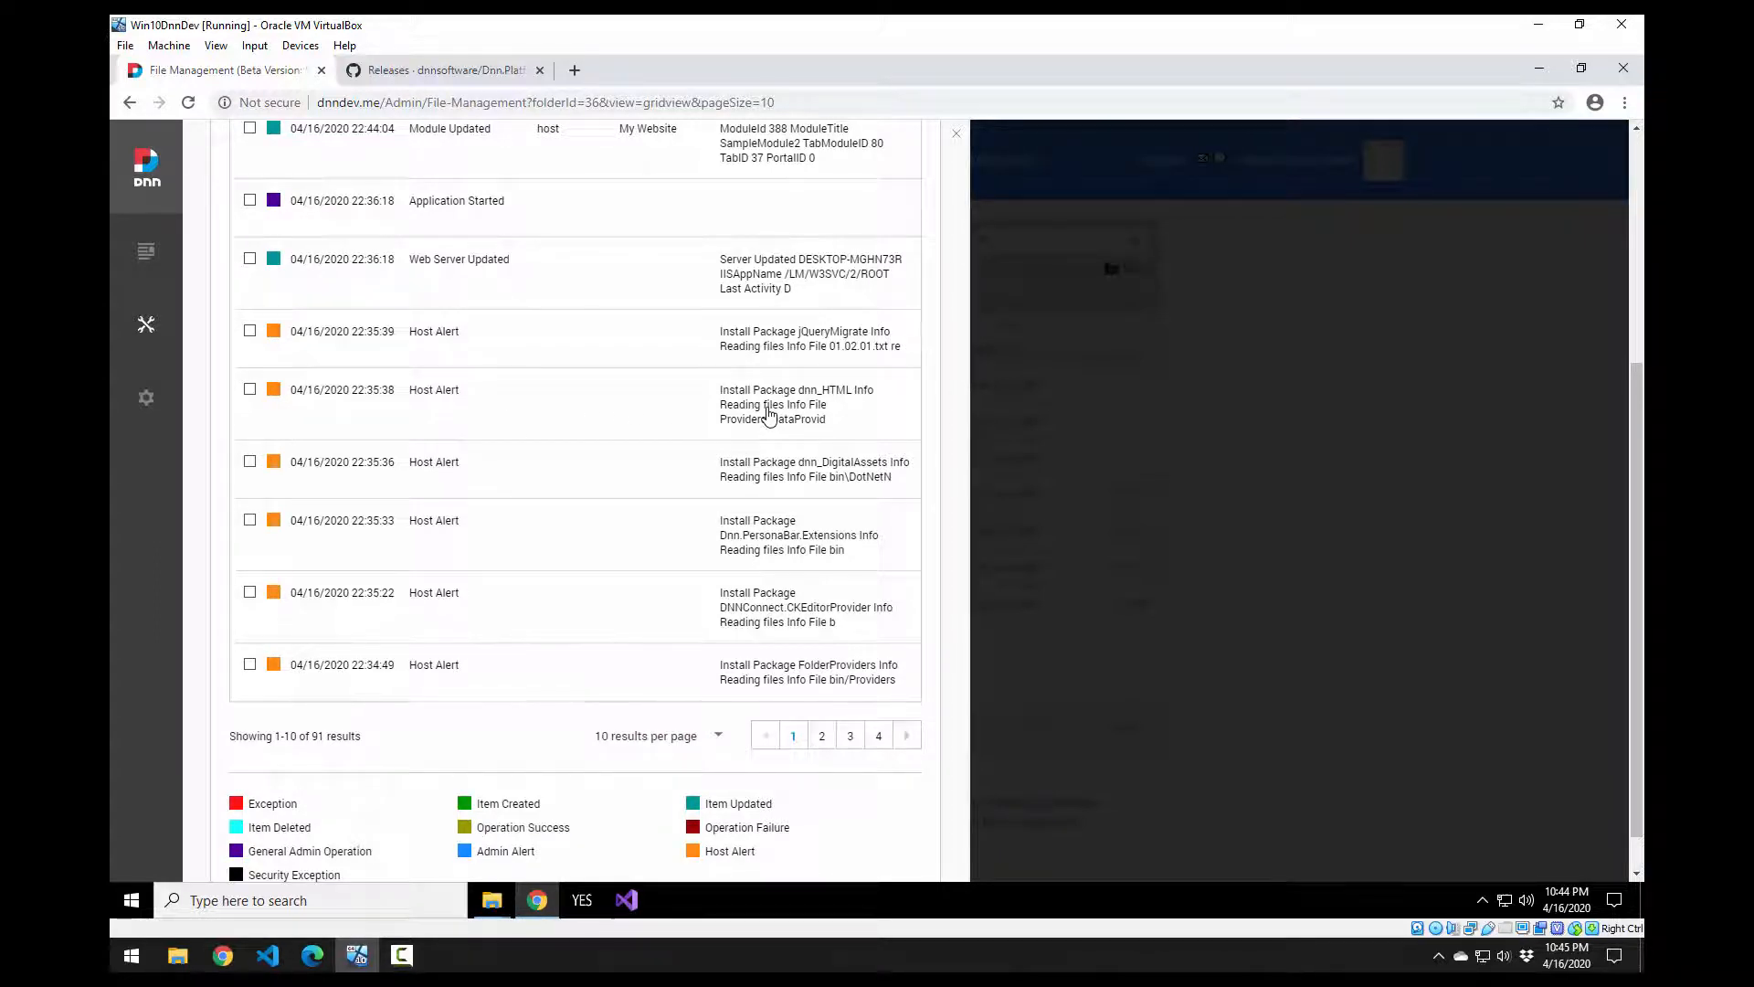
scroll(767, 415, up, 3)
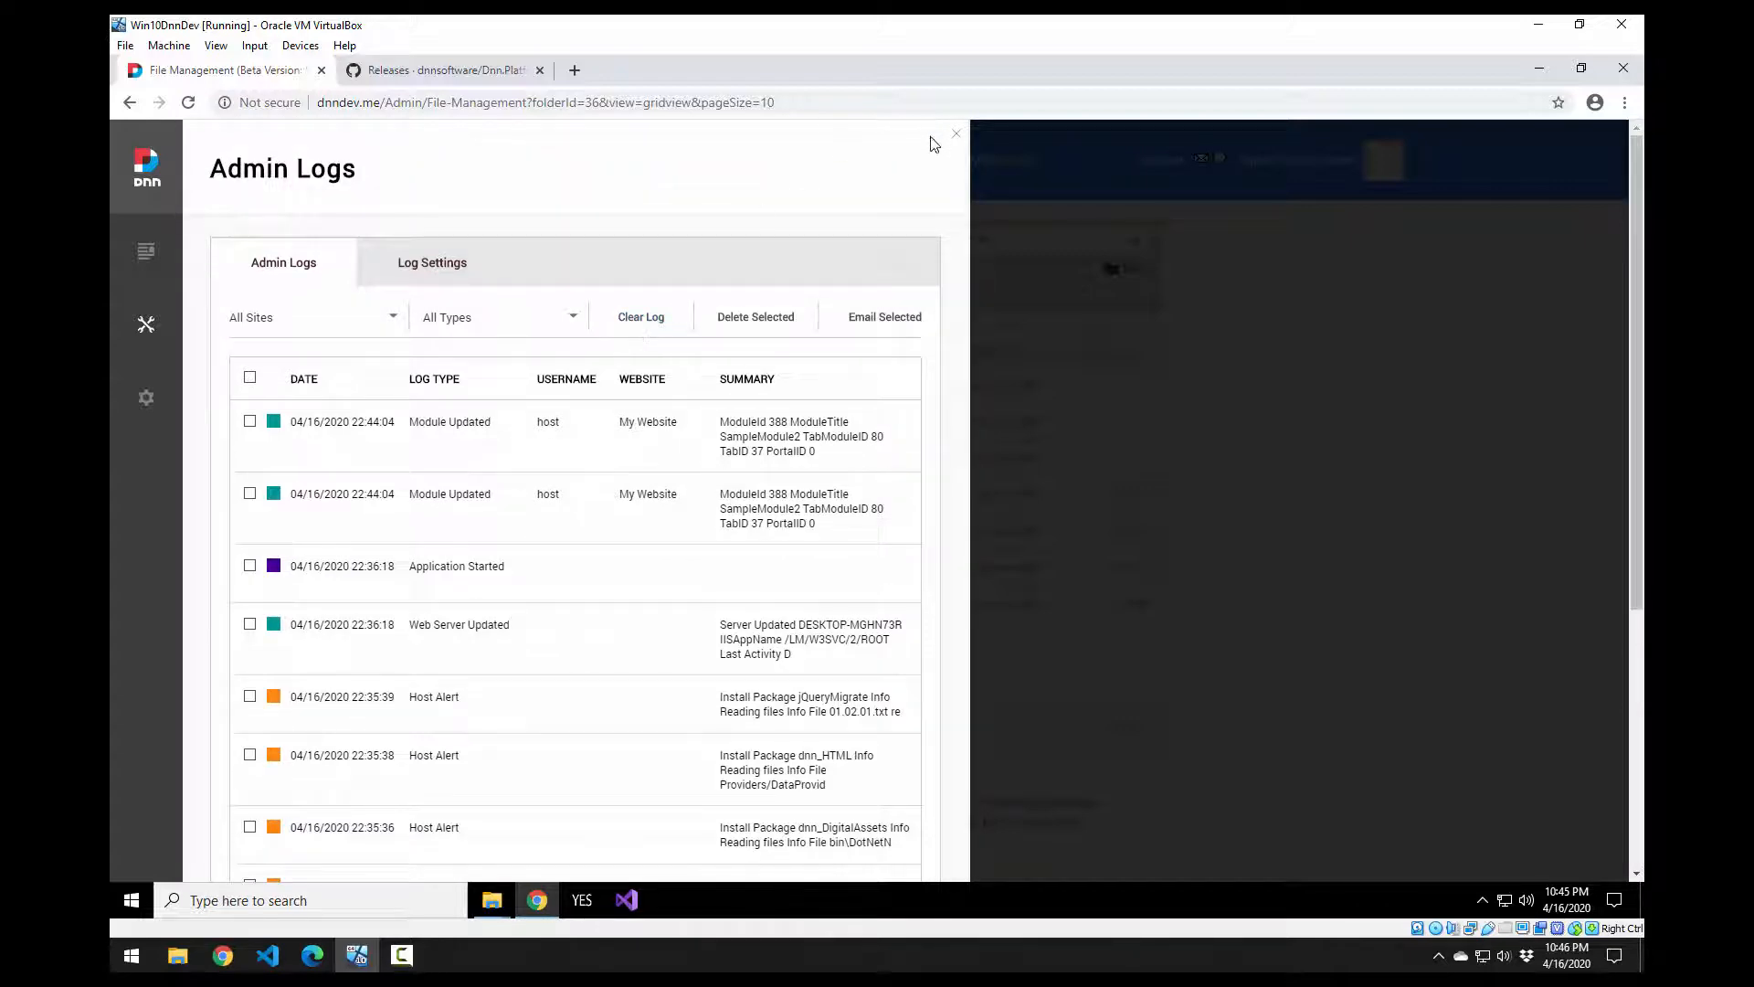
click(955, 134)
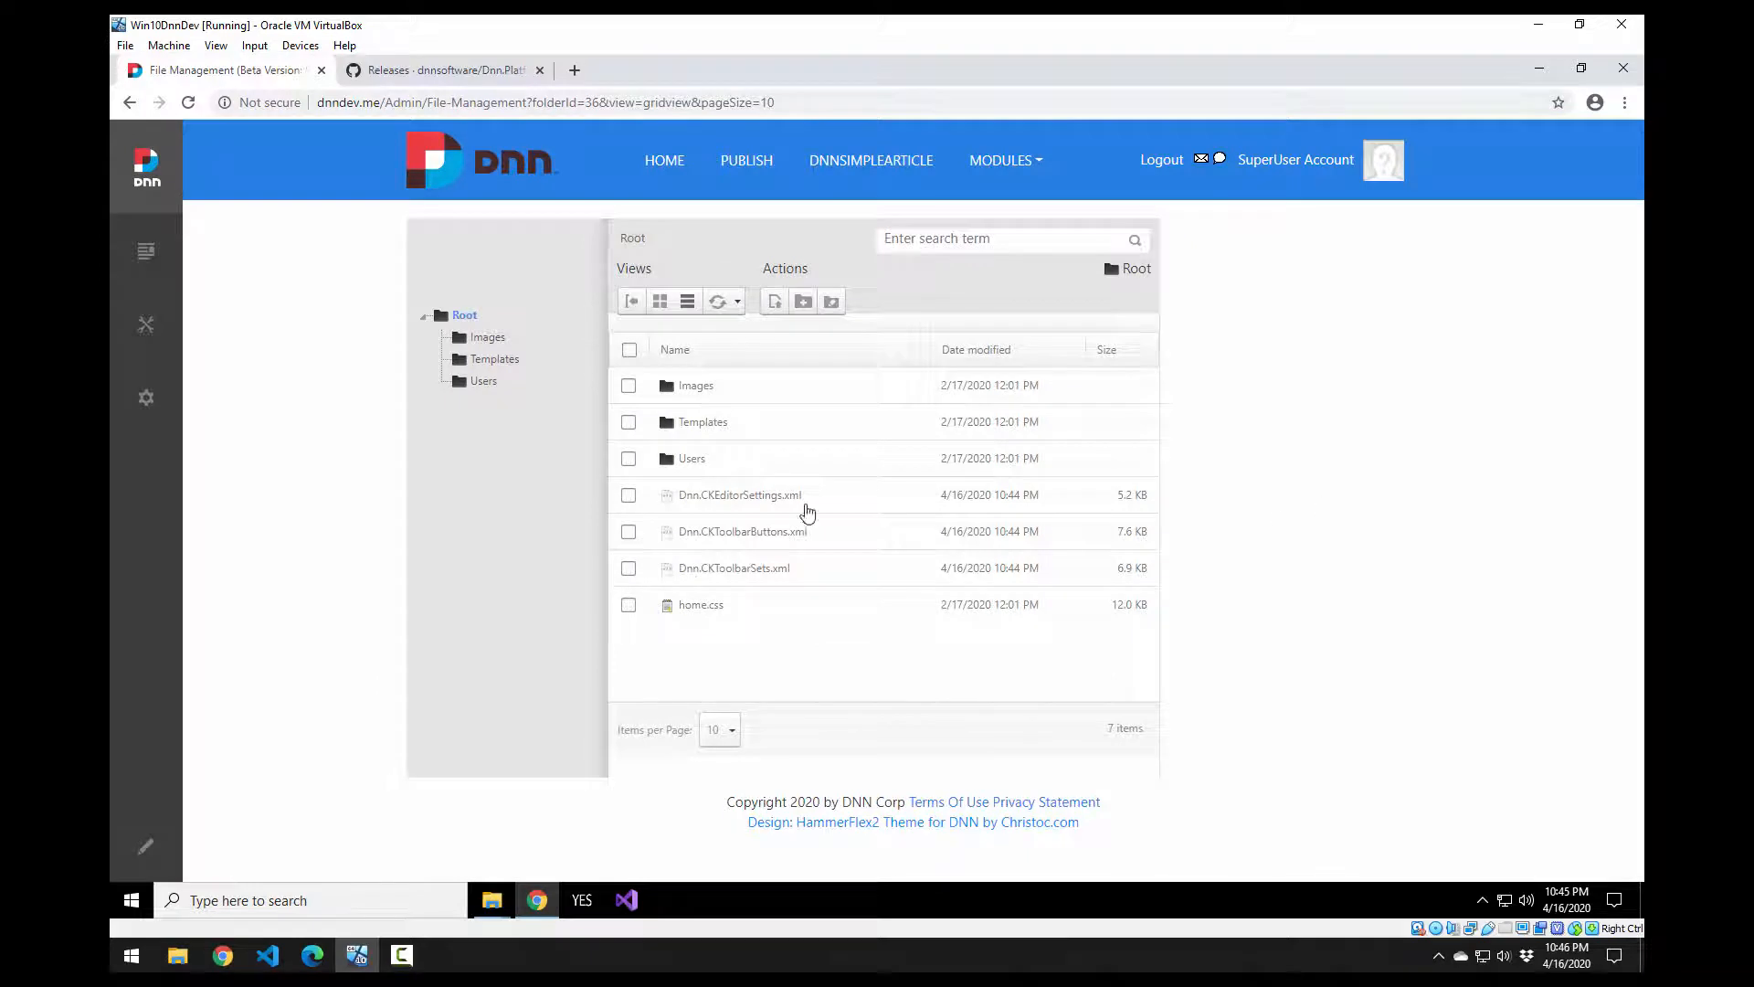
Step: Close the Releases · dnnsoftware/Dnn.Platform GitHub tab in Chrome
mouse_move(183, 341)
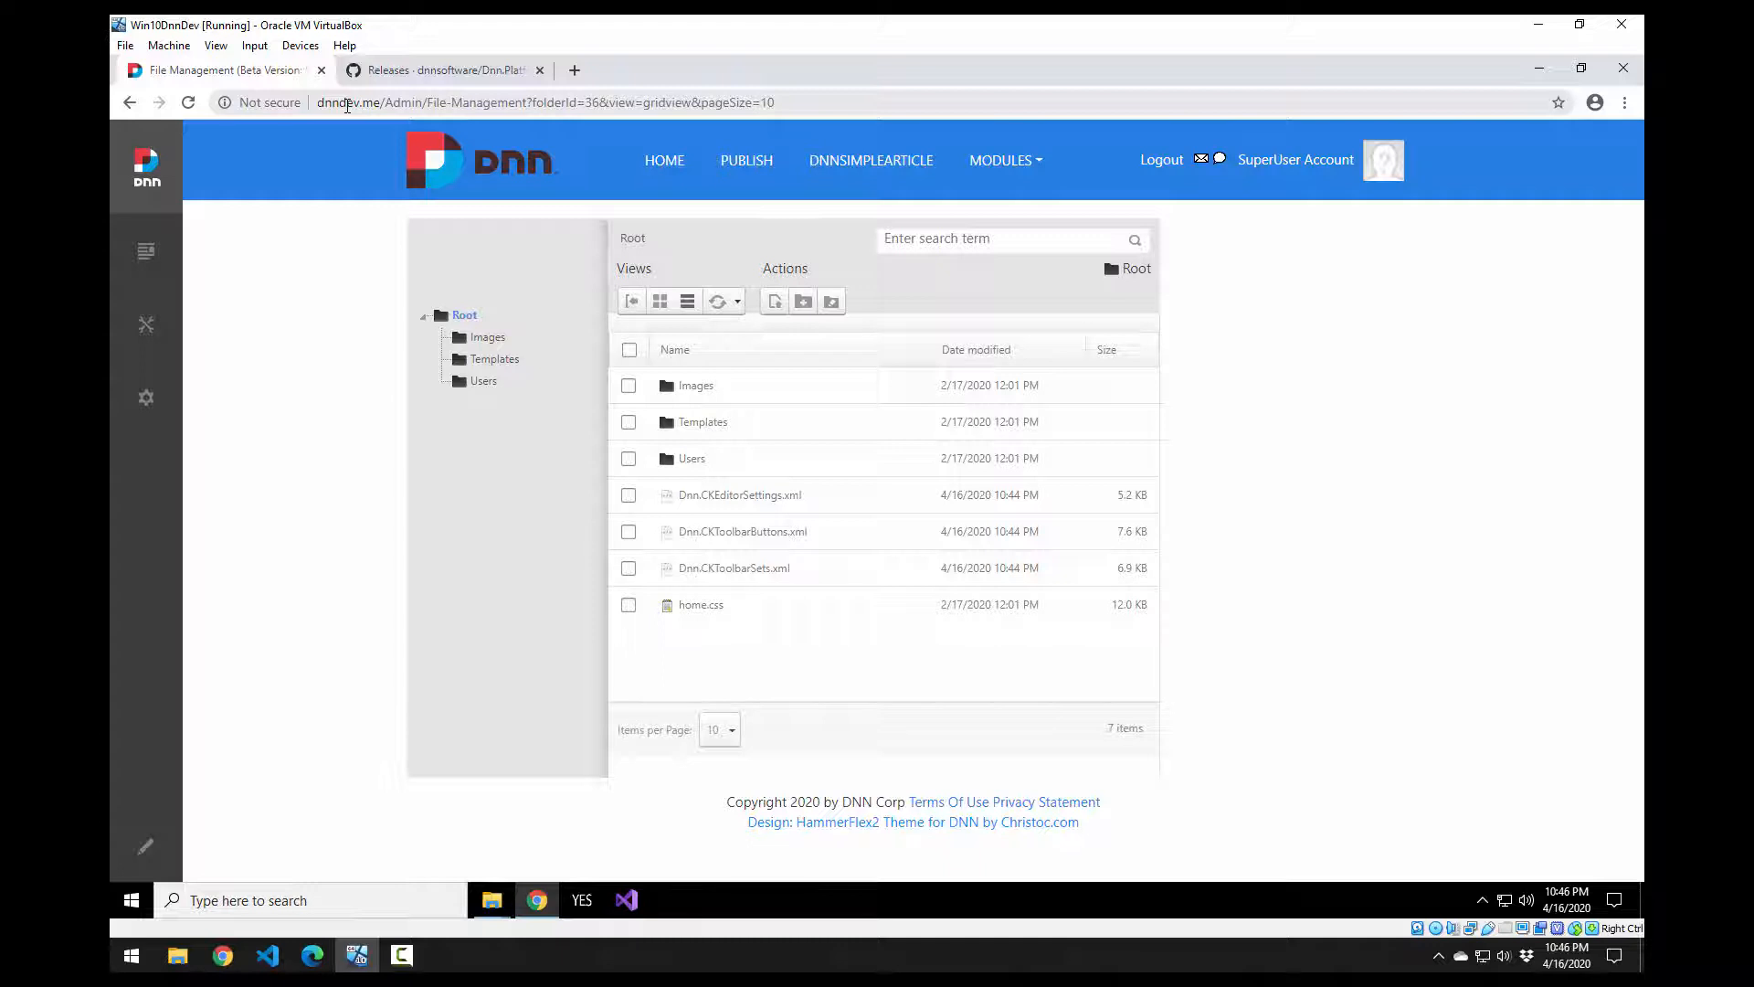
click(540, 70)
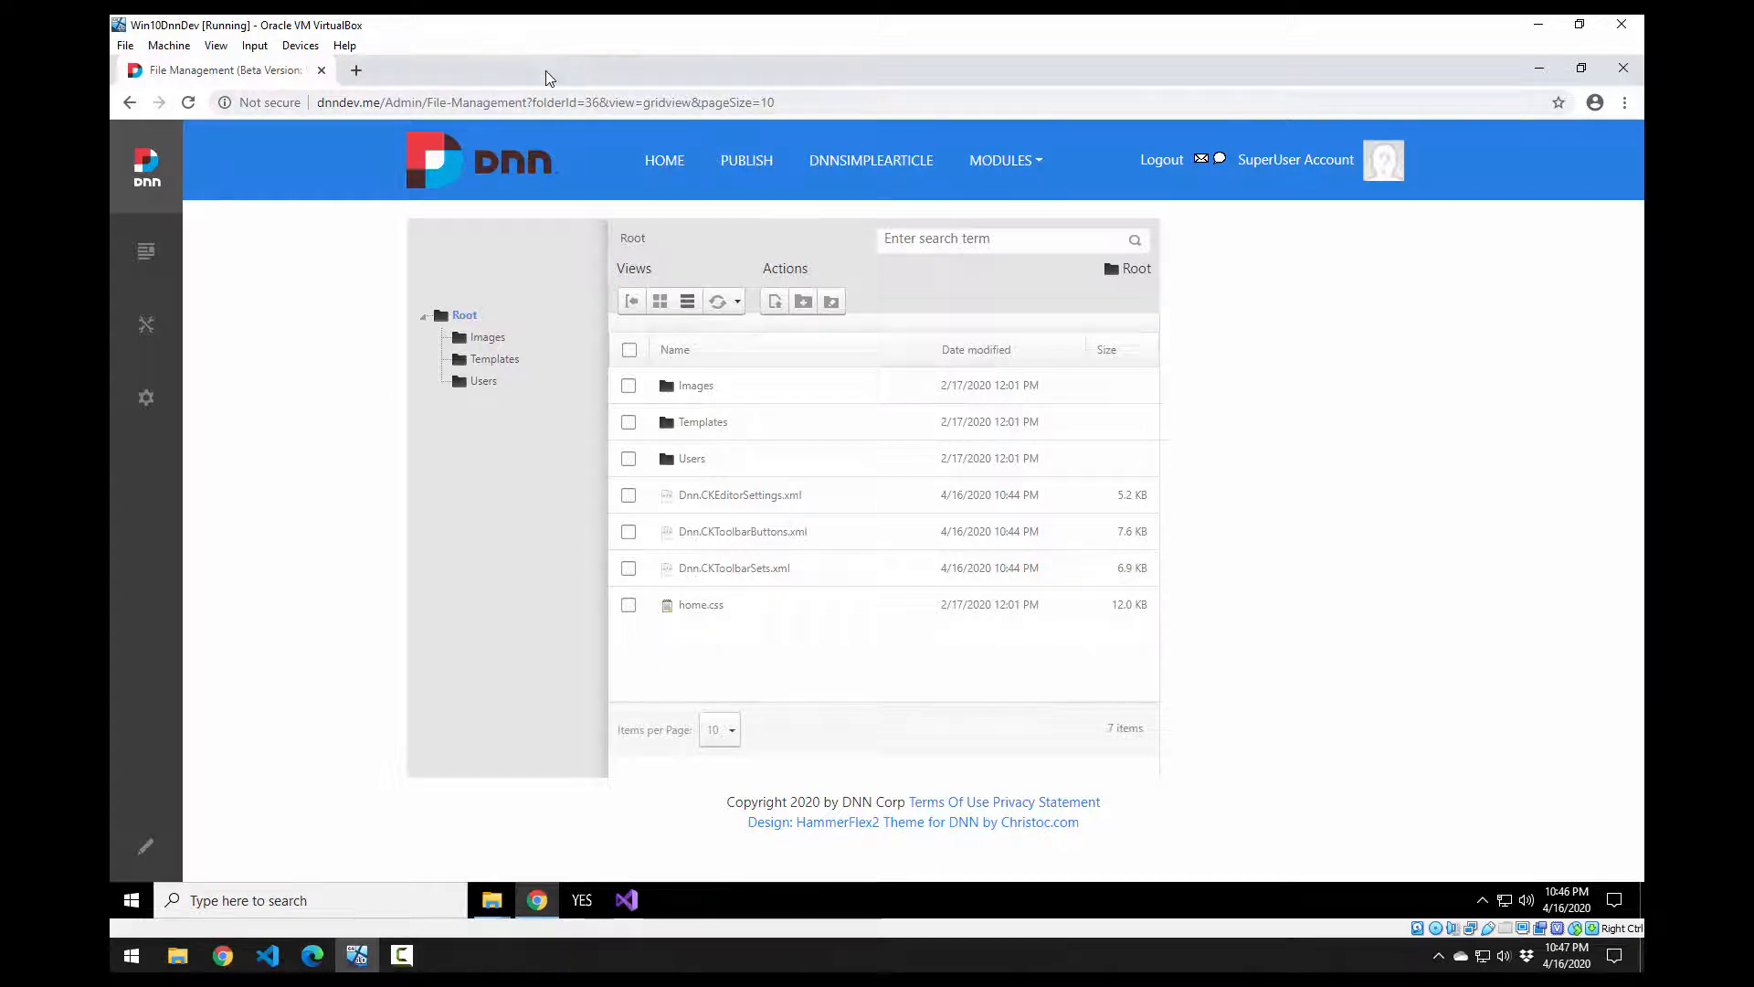
Step: Close the browser and select the dnndev.me folder in C:\websites
click(320, 71)
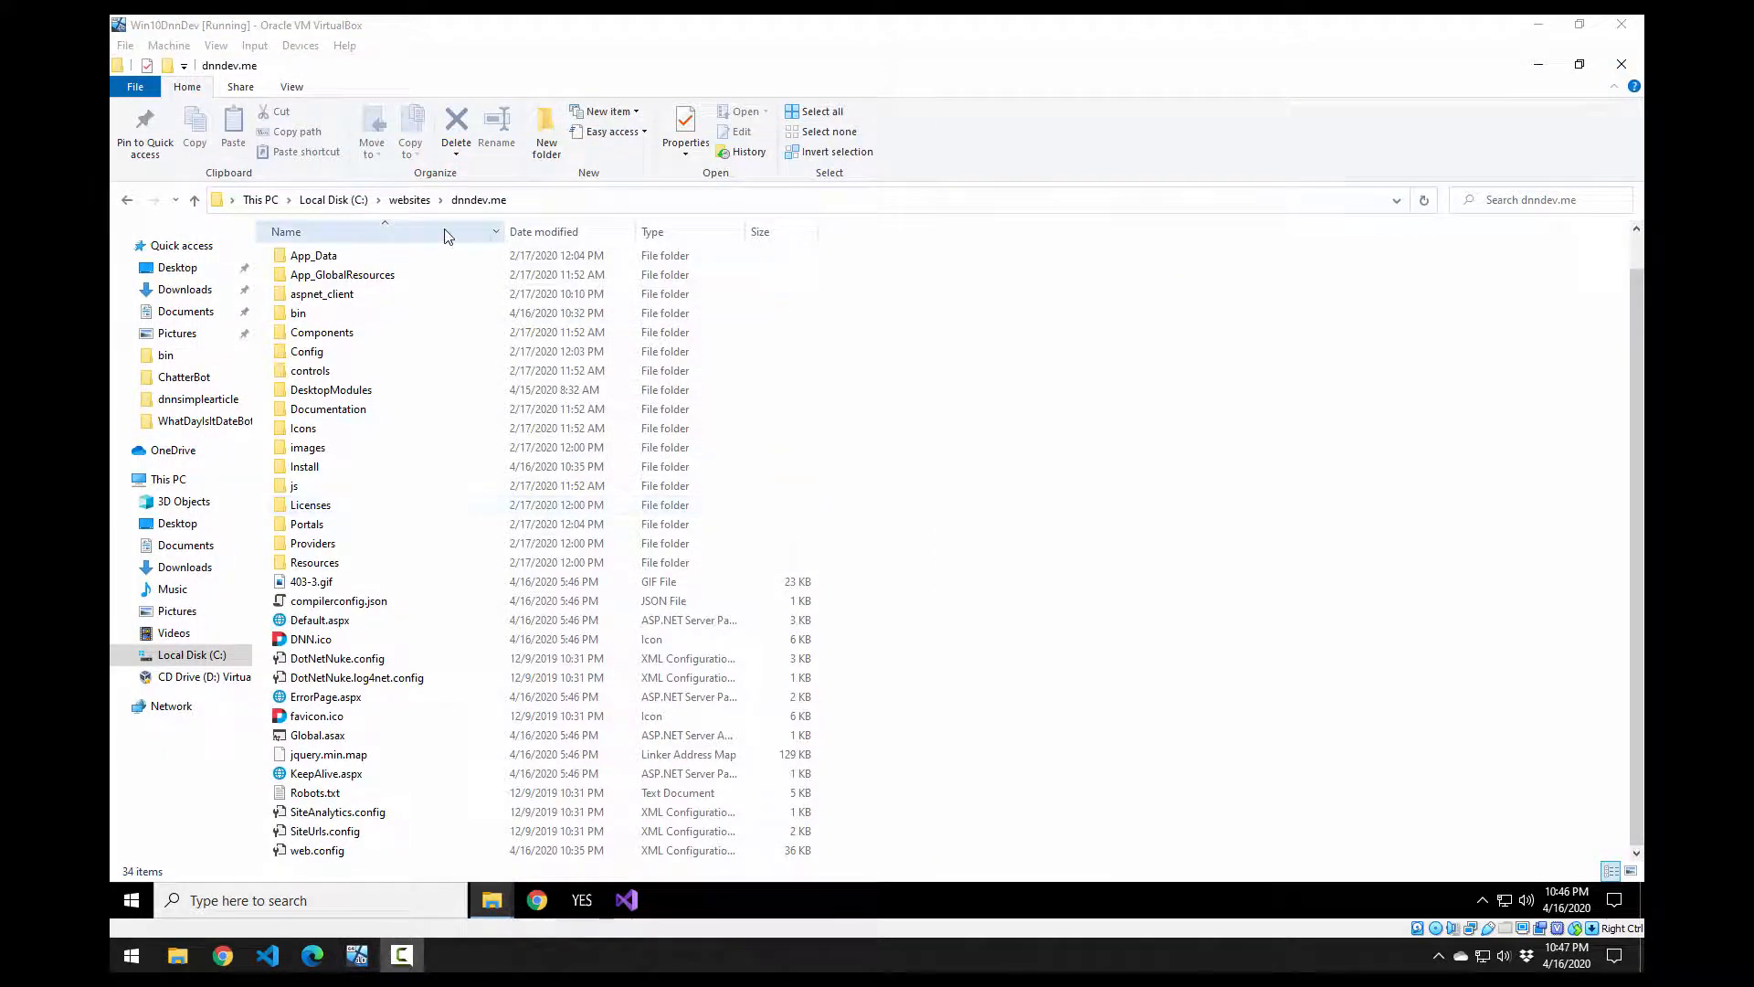
click(413, 200)
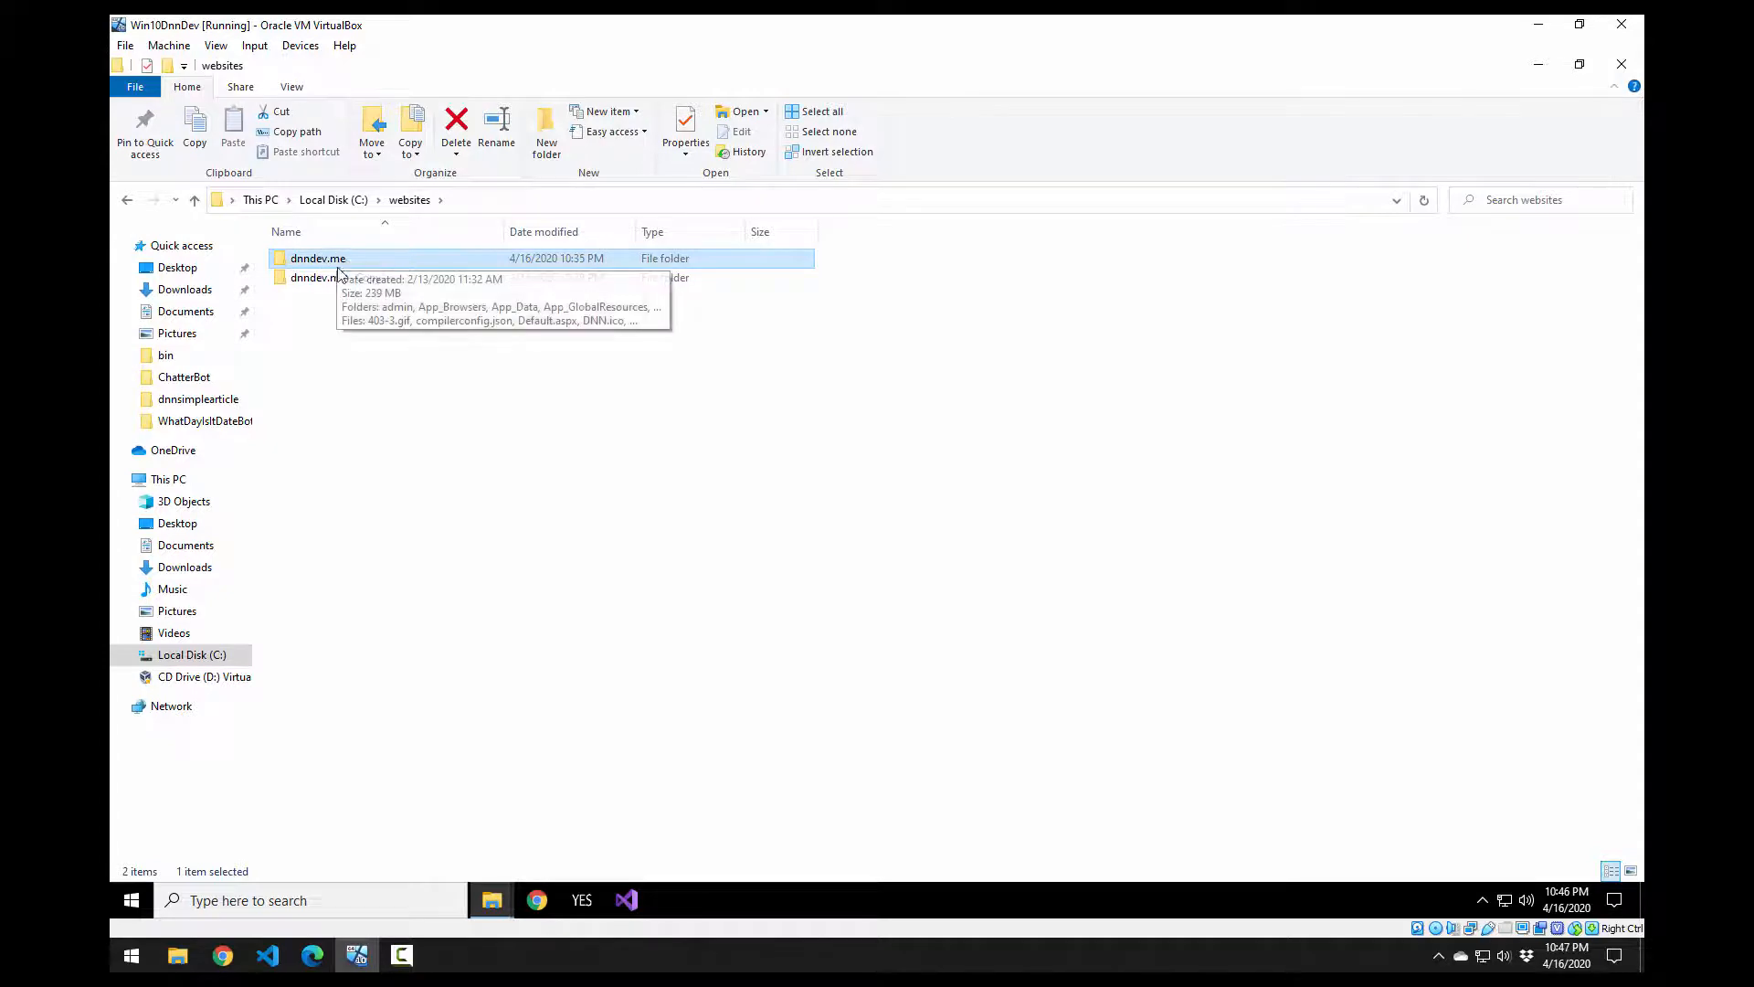
click(356, 319)
click(341, 264)
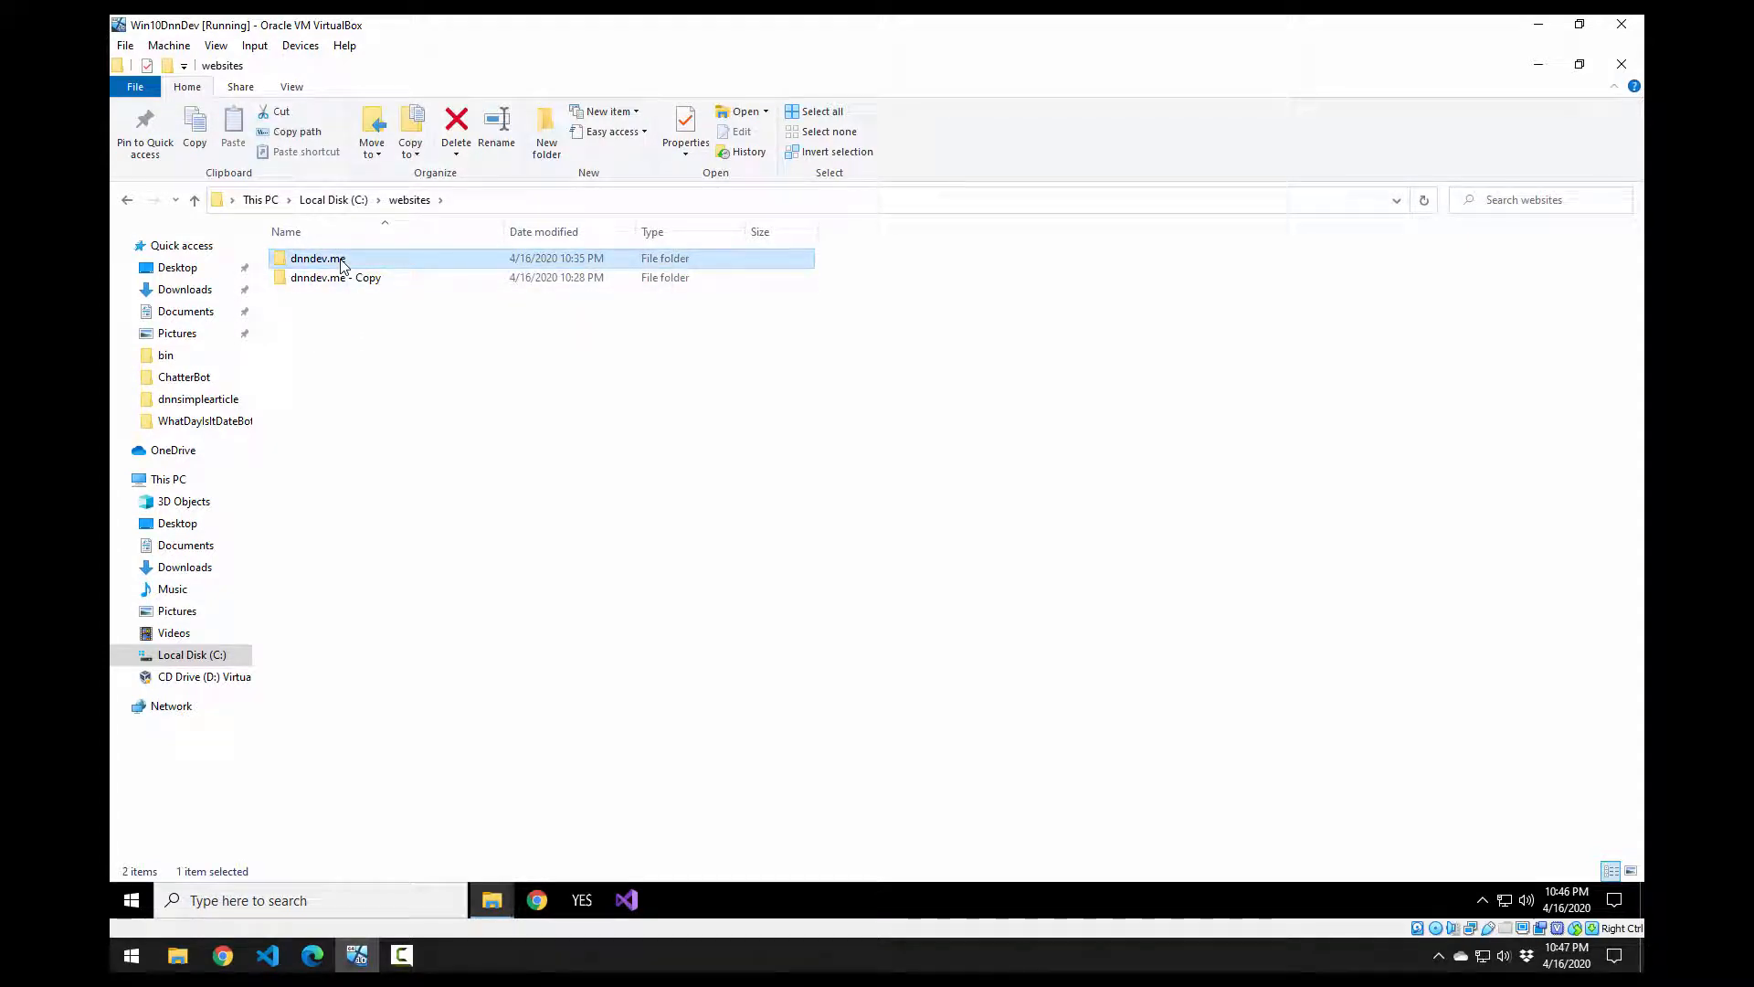
click(342, 264)
click(341, 324)
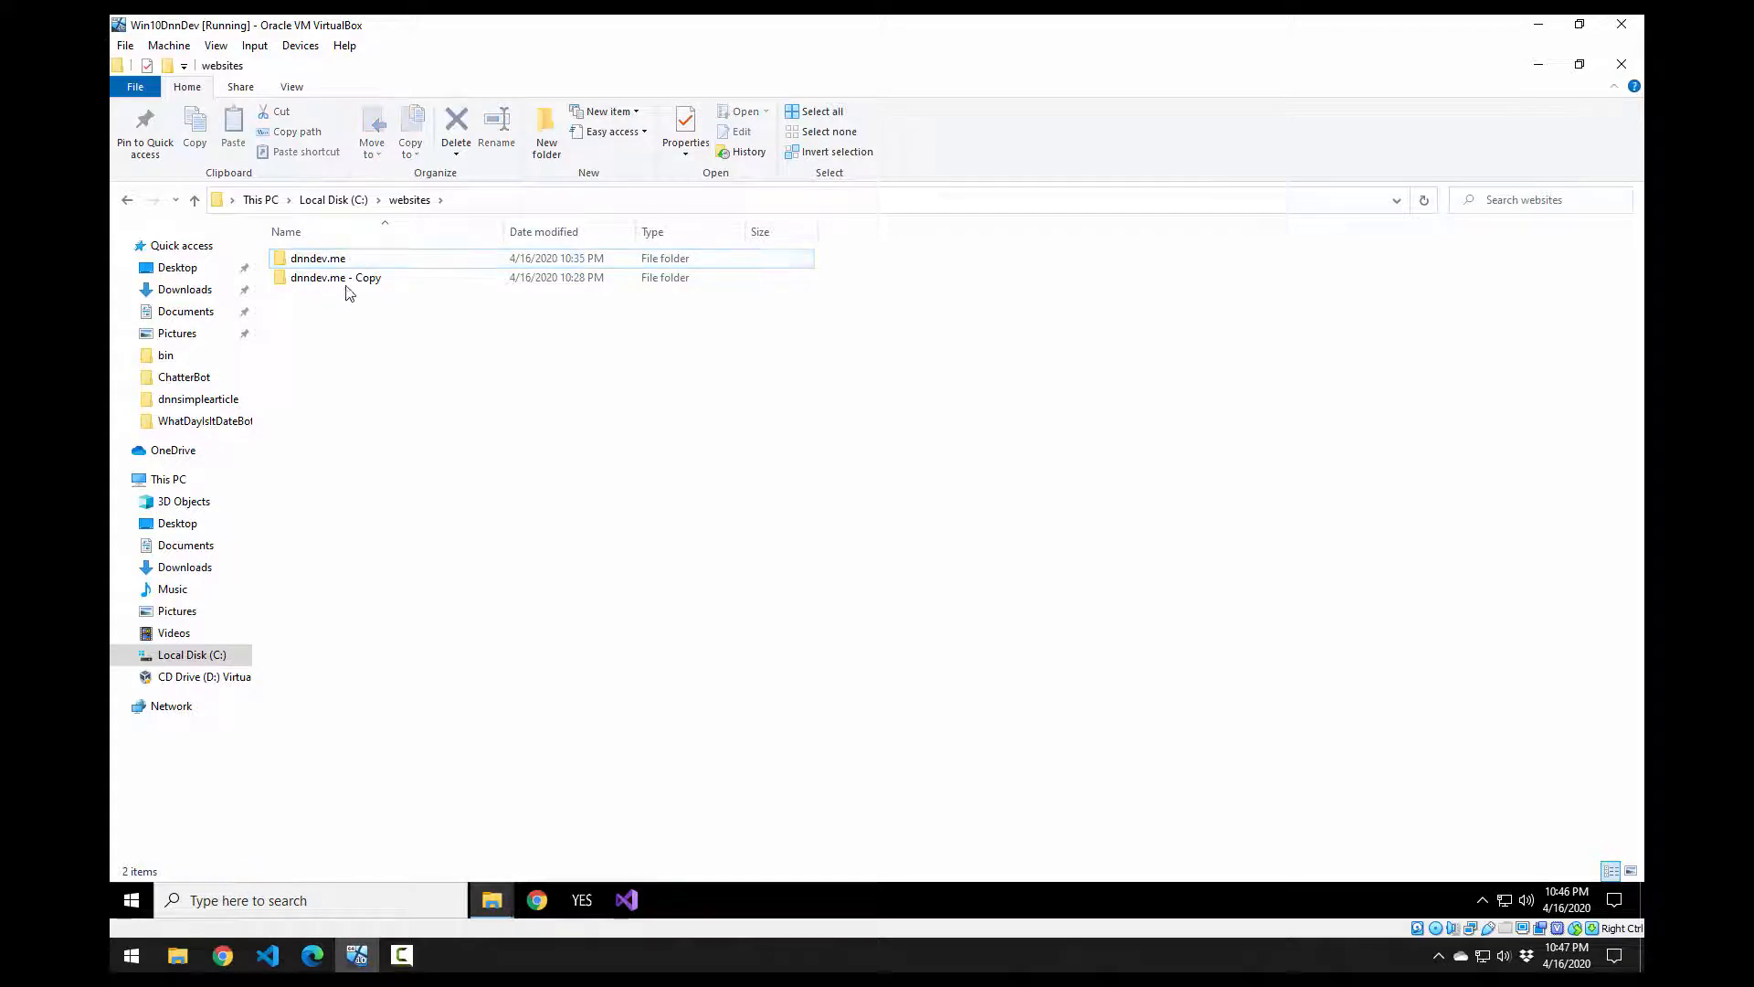
click(350, 283)
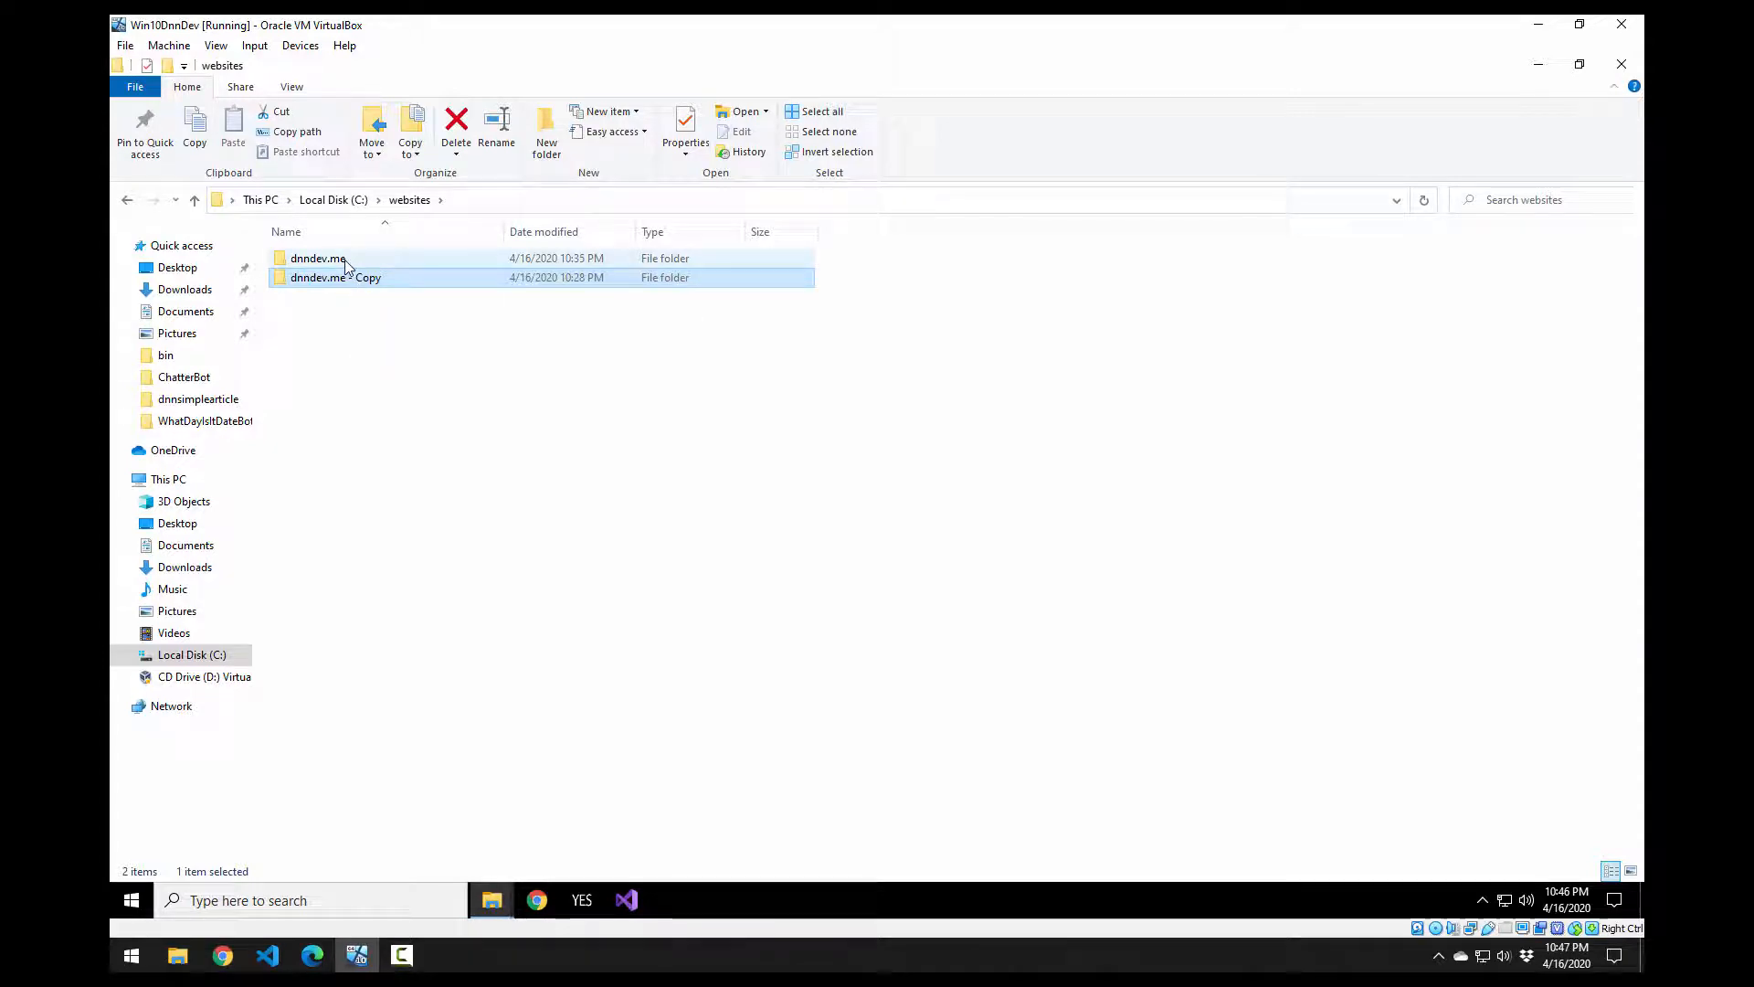
click(347, 265)
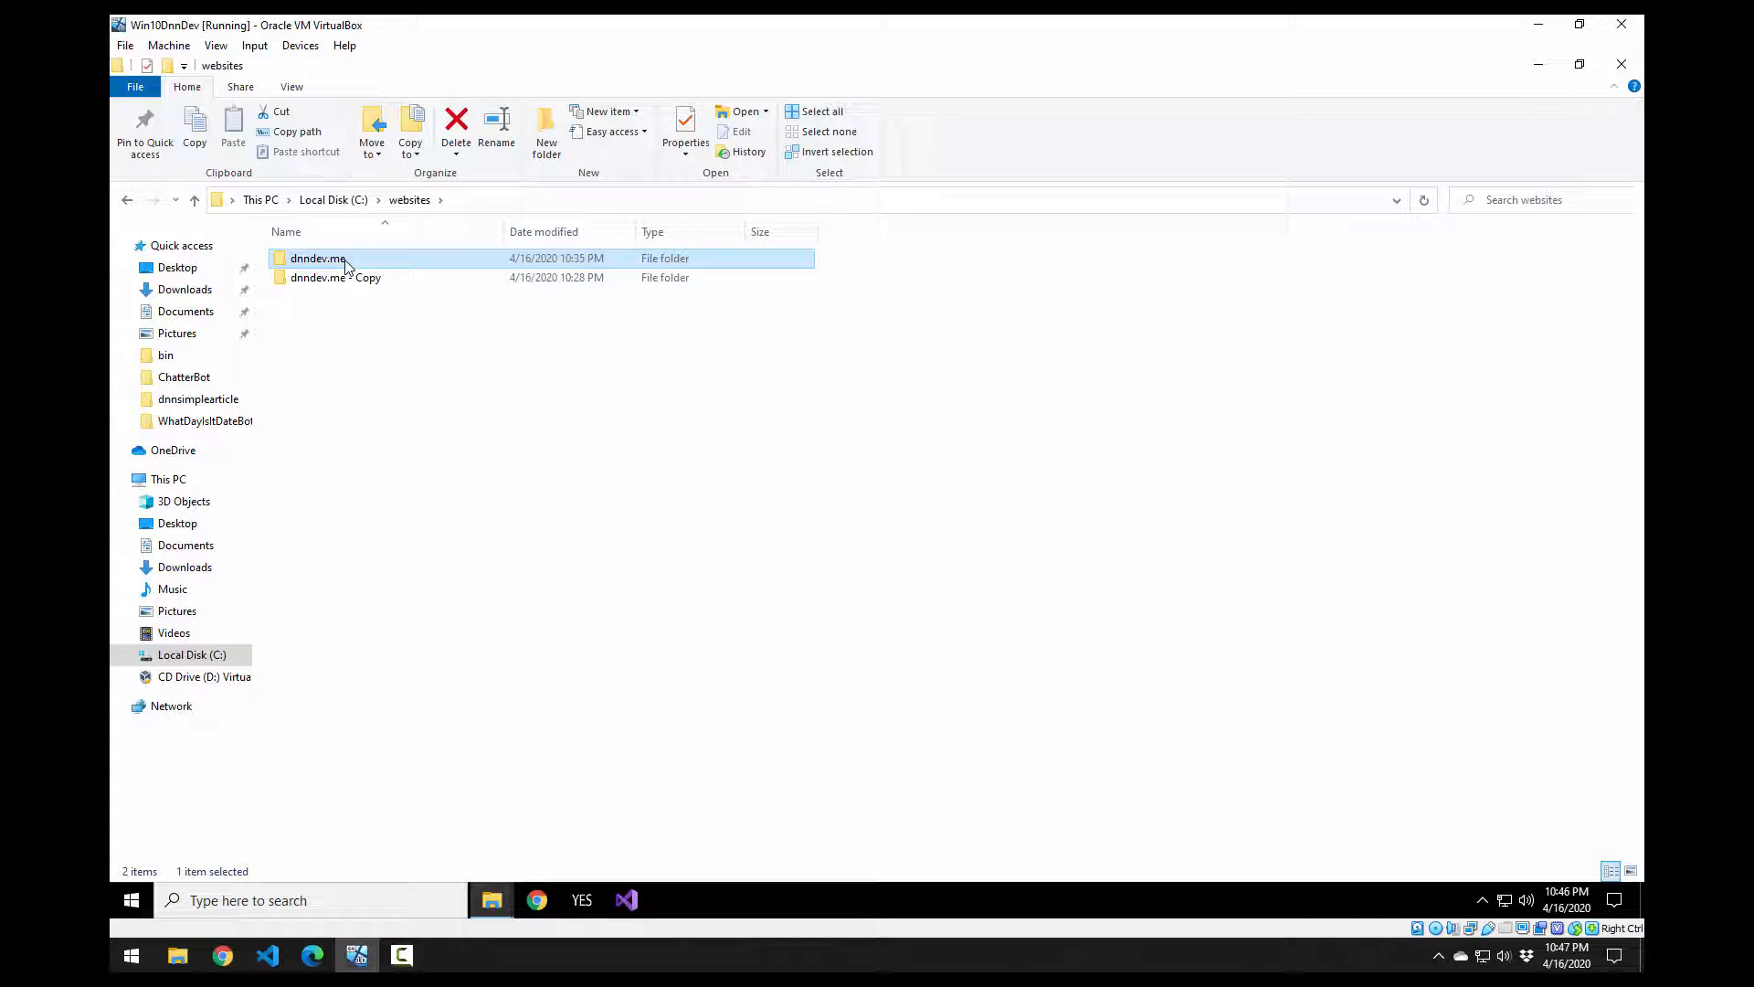
Step: Rename dnndev.me to dnndev.me-960, which triggers a Folder In Use warning
click(347, 263)
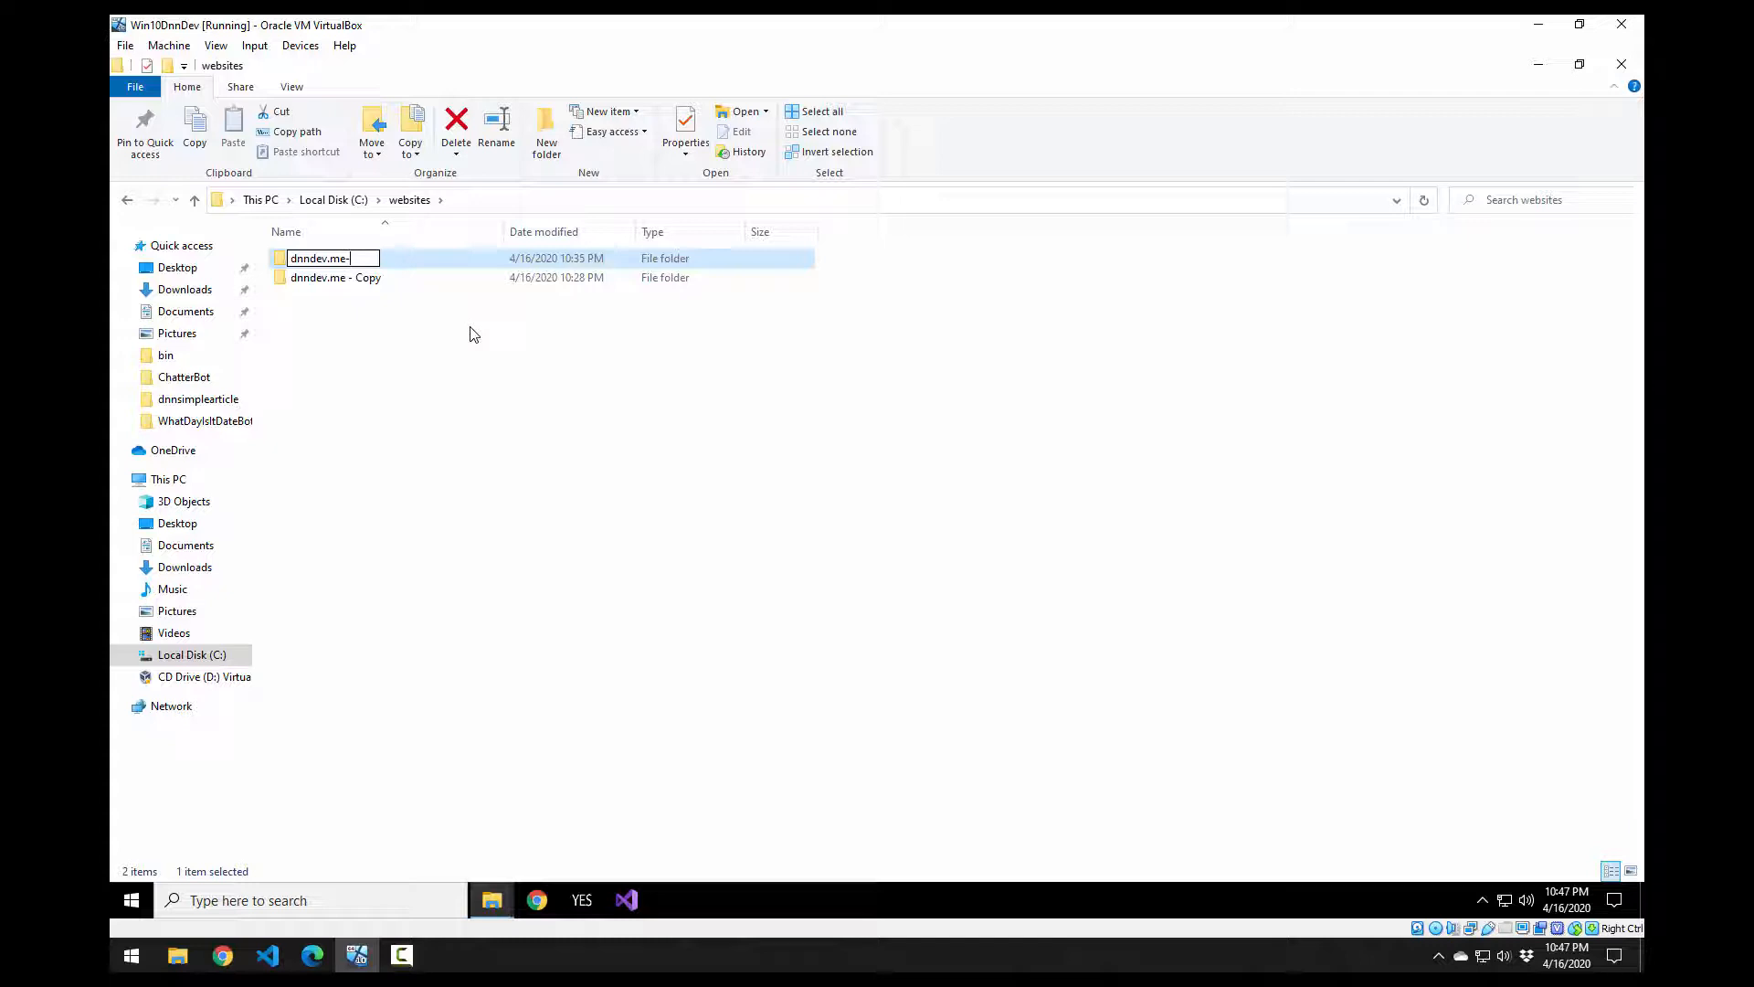
text(-960)
key(Return)
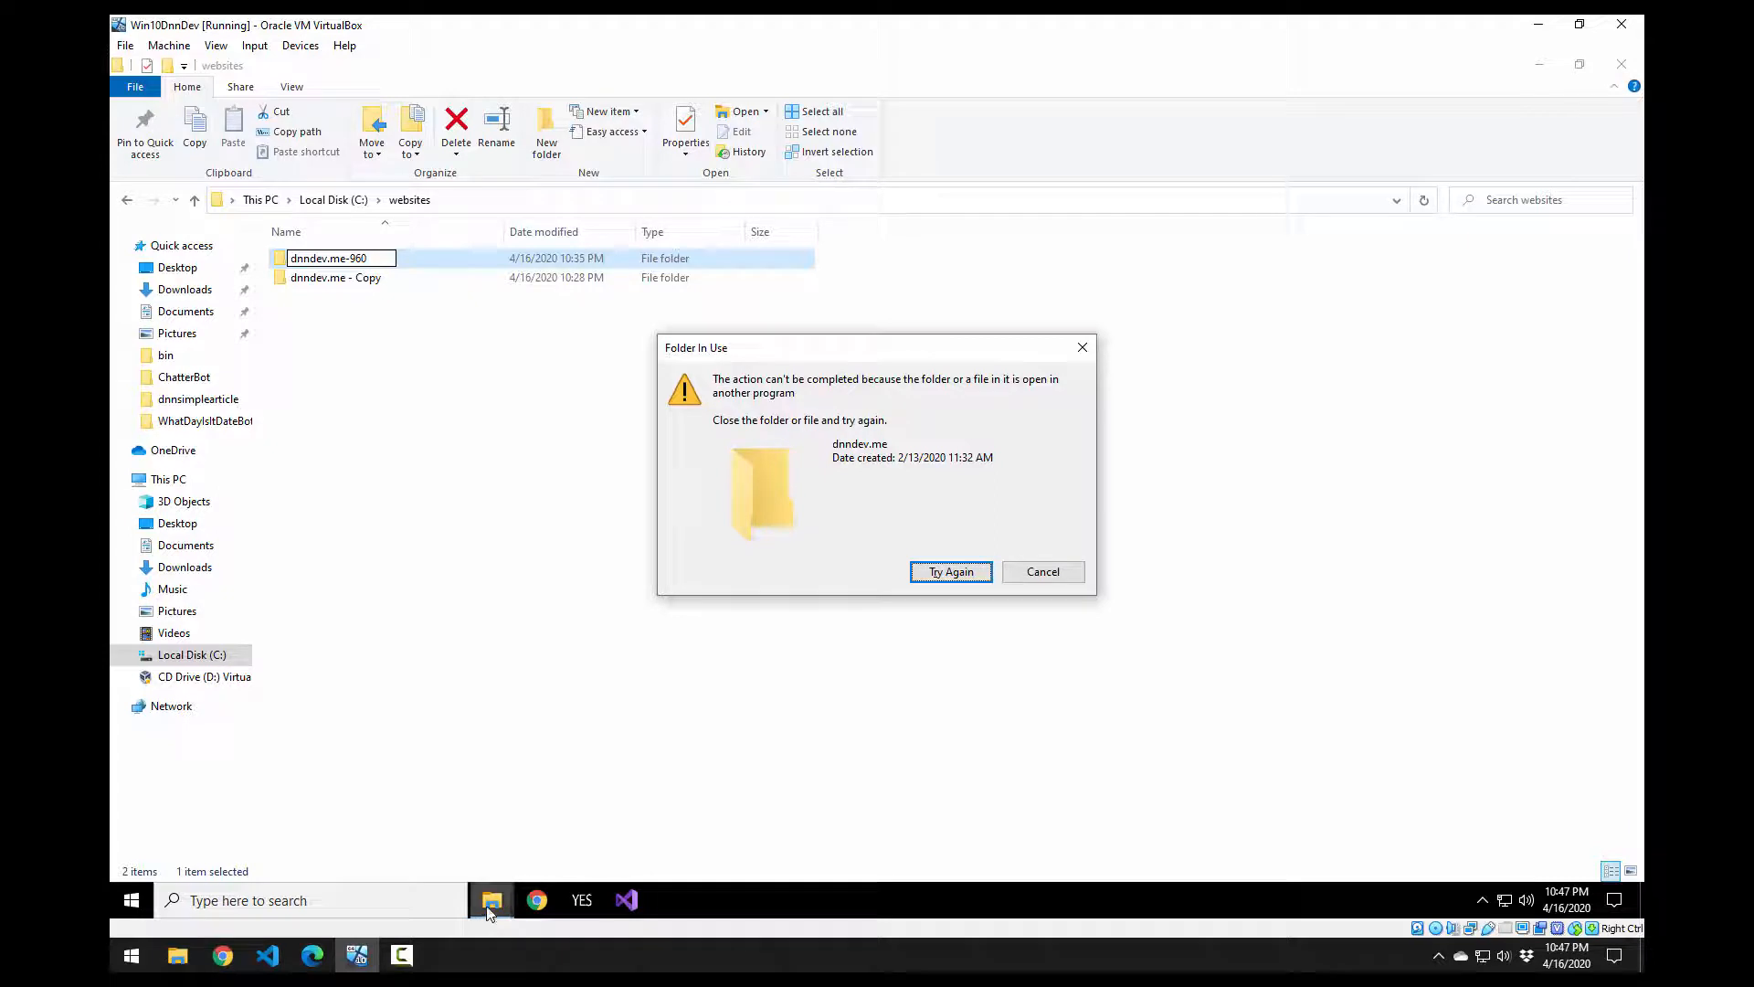
Step: Retry the blocked dnndev.me-960 rename, then launch Task Manager with Ctrl+Shift+Esc
mouse_move(486, 907)
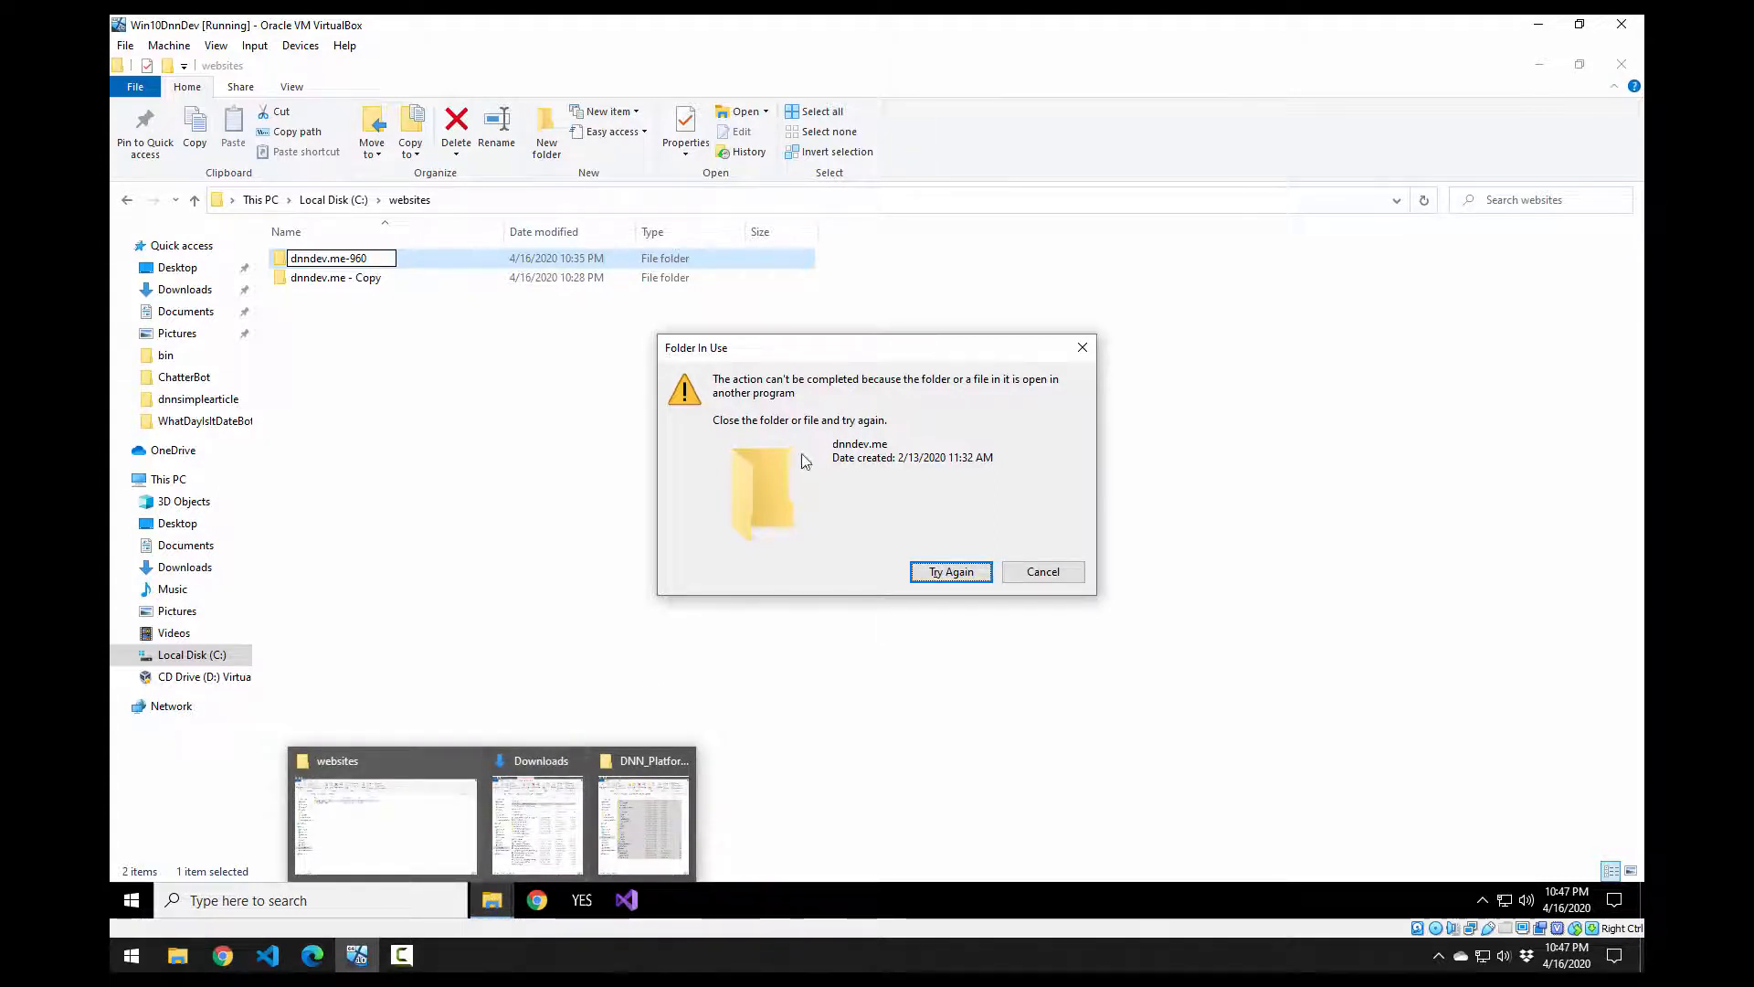
click(976, 575)
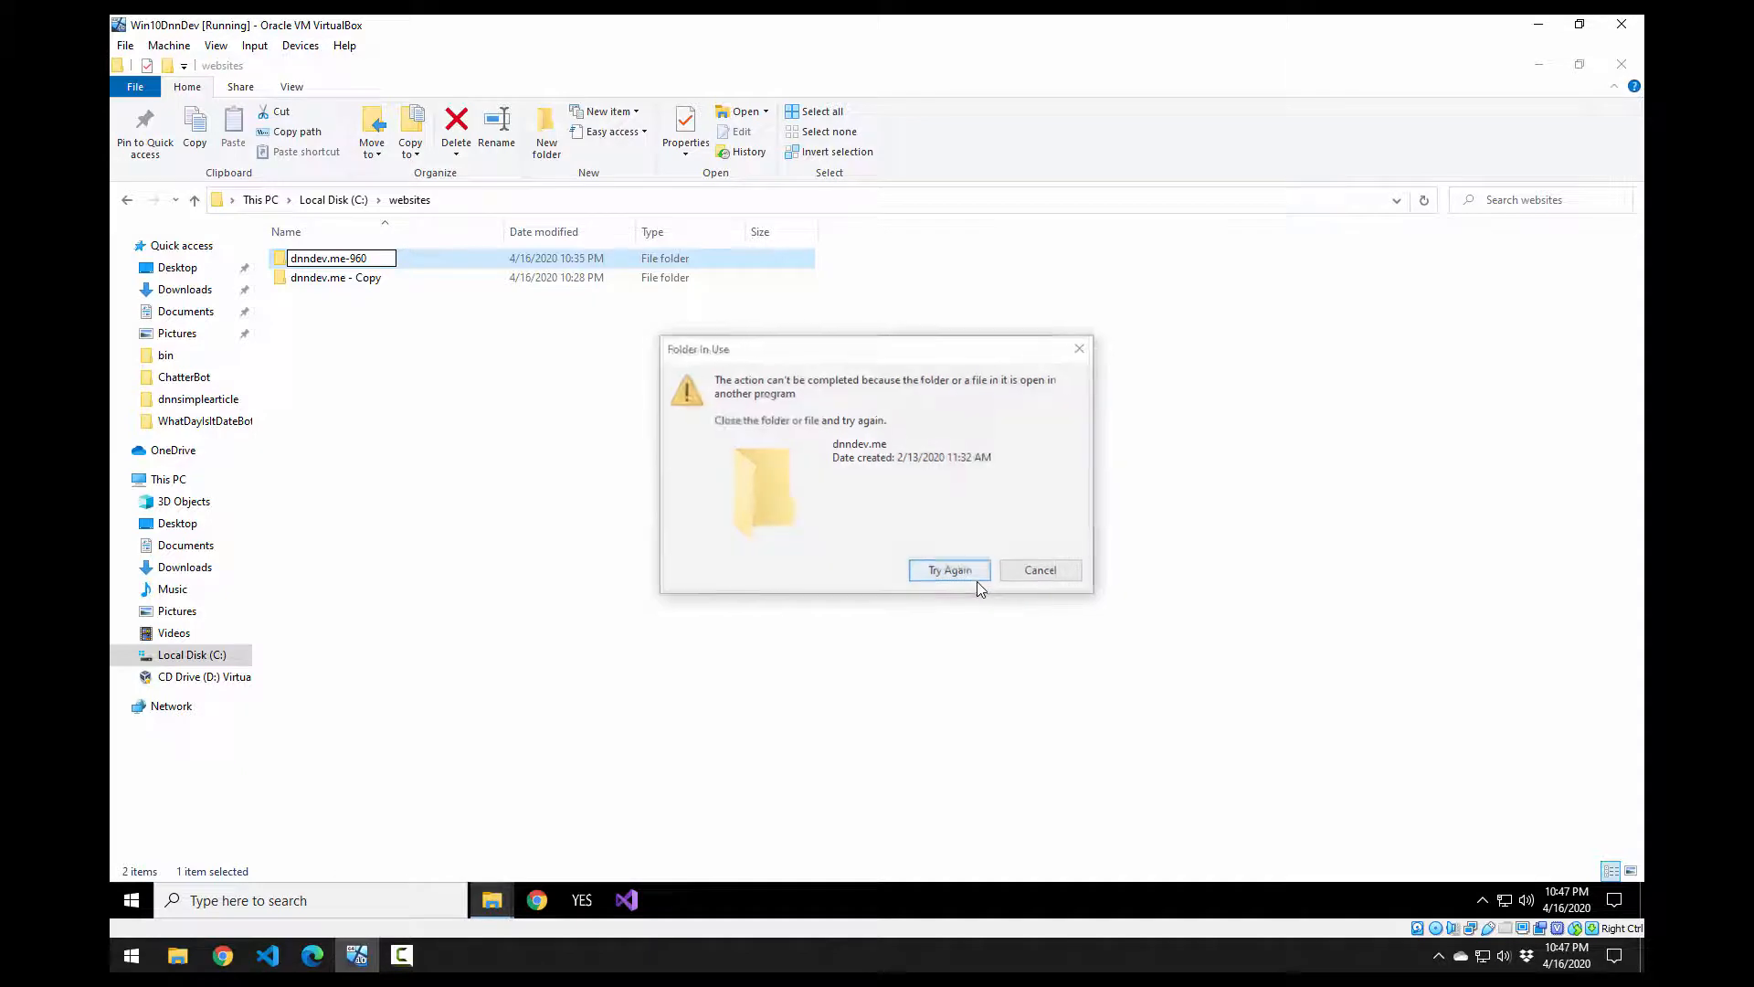
click(977, 578)
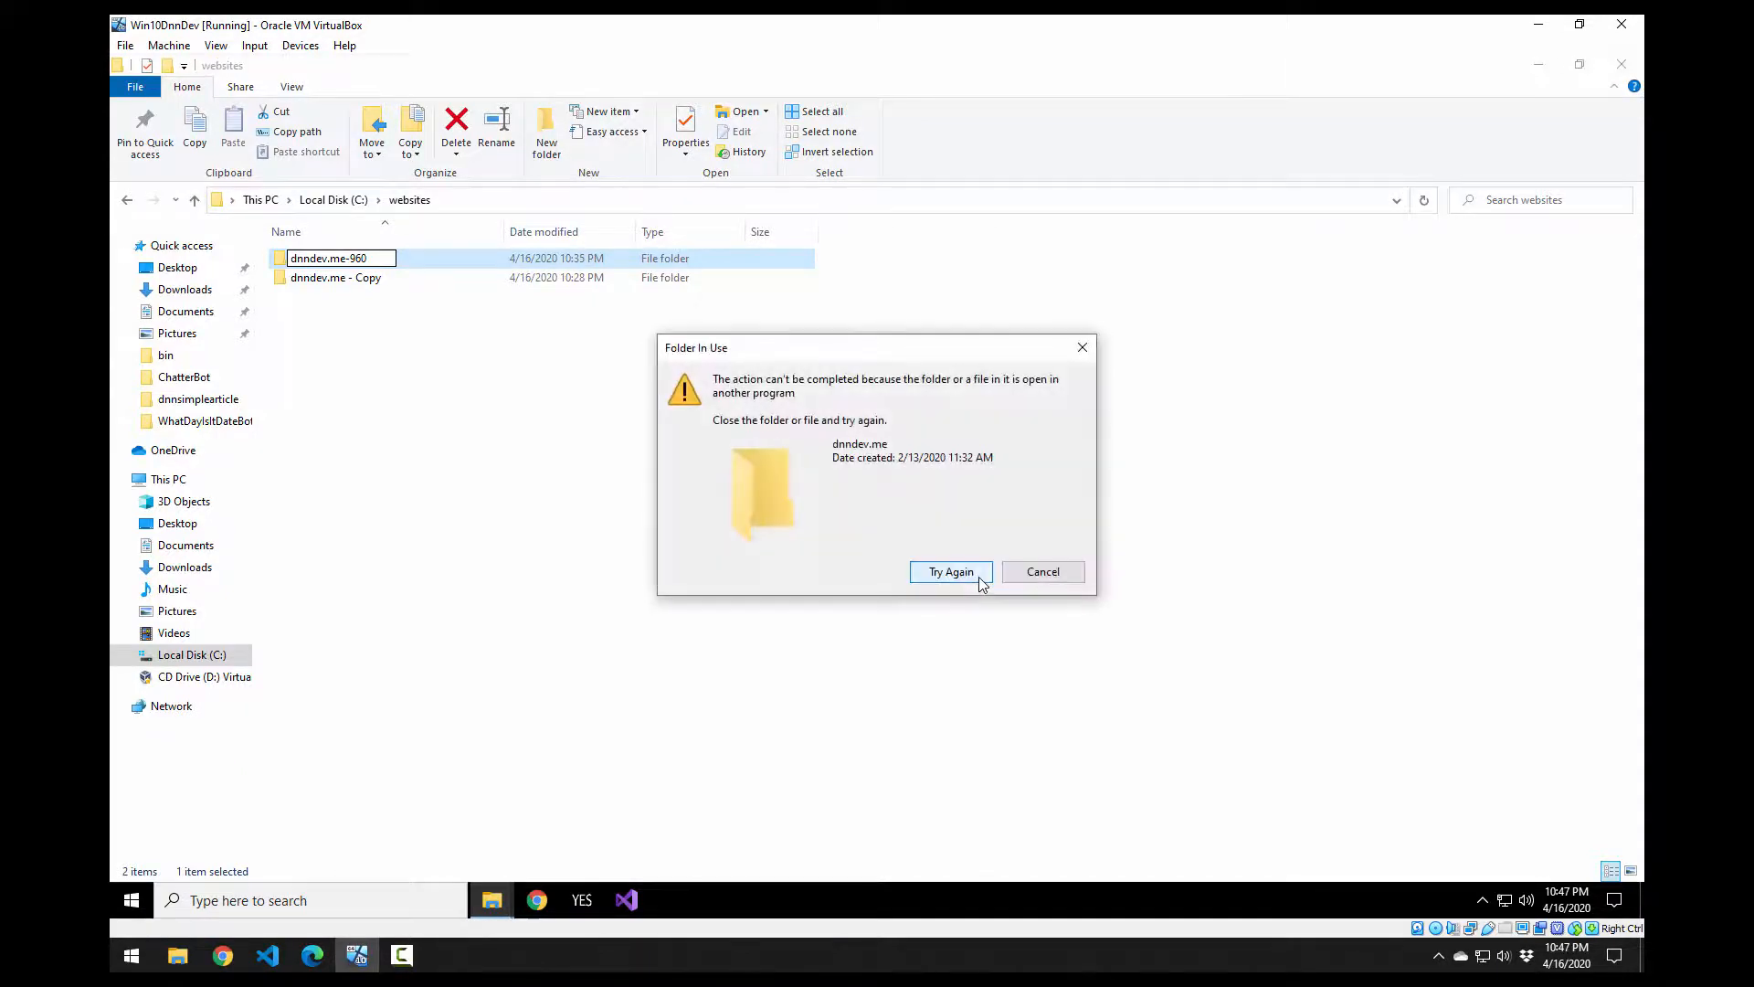
click(979, 579)
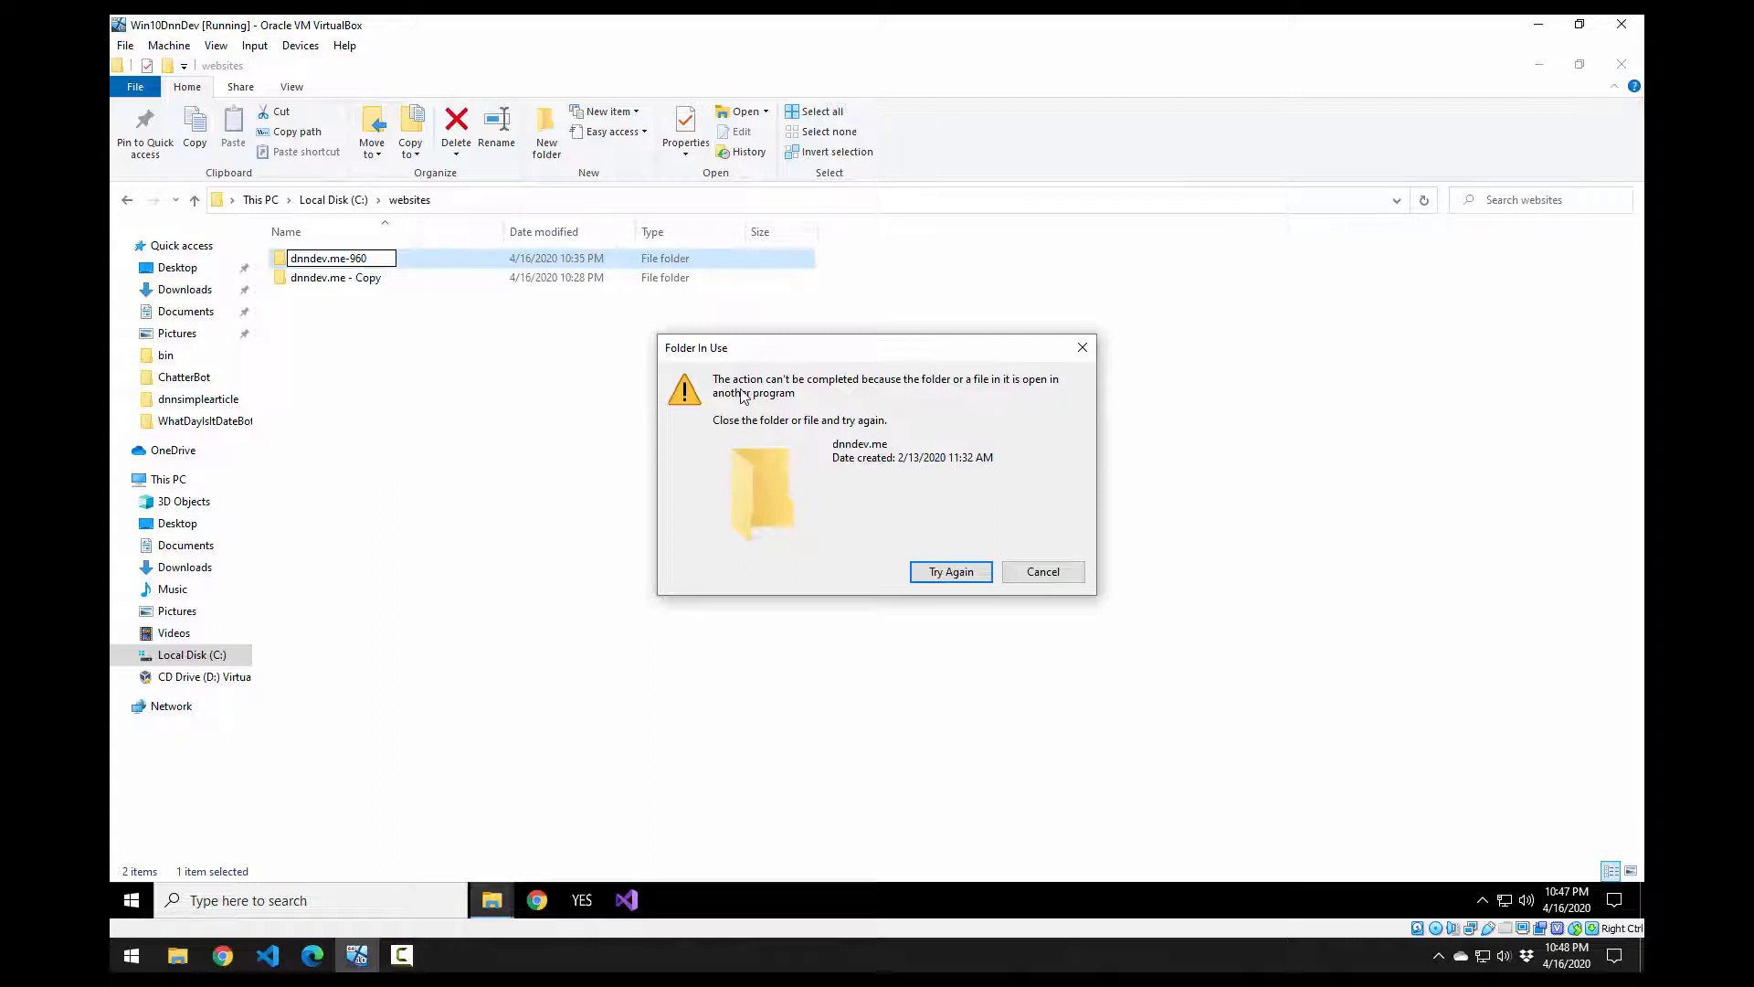
key(ctrl+shift+Escape)
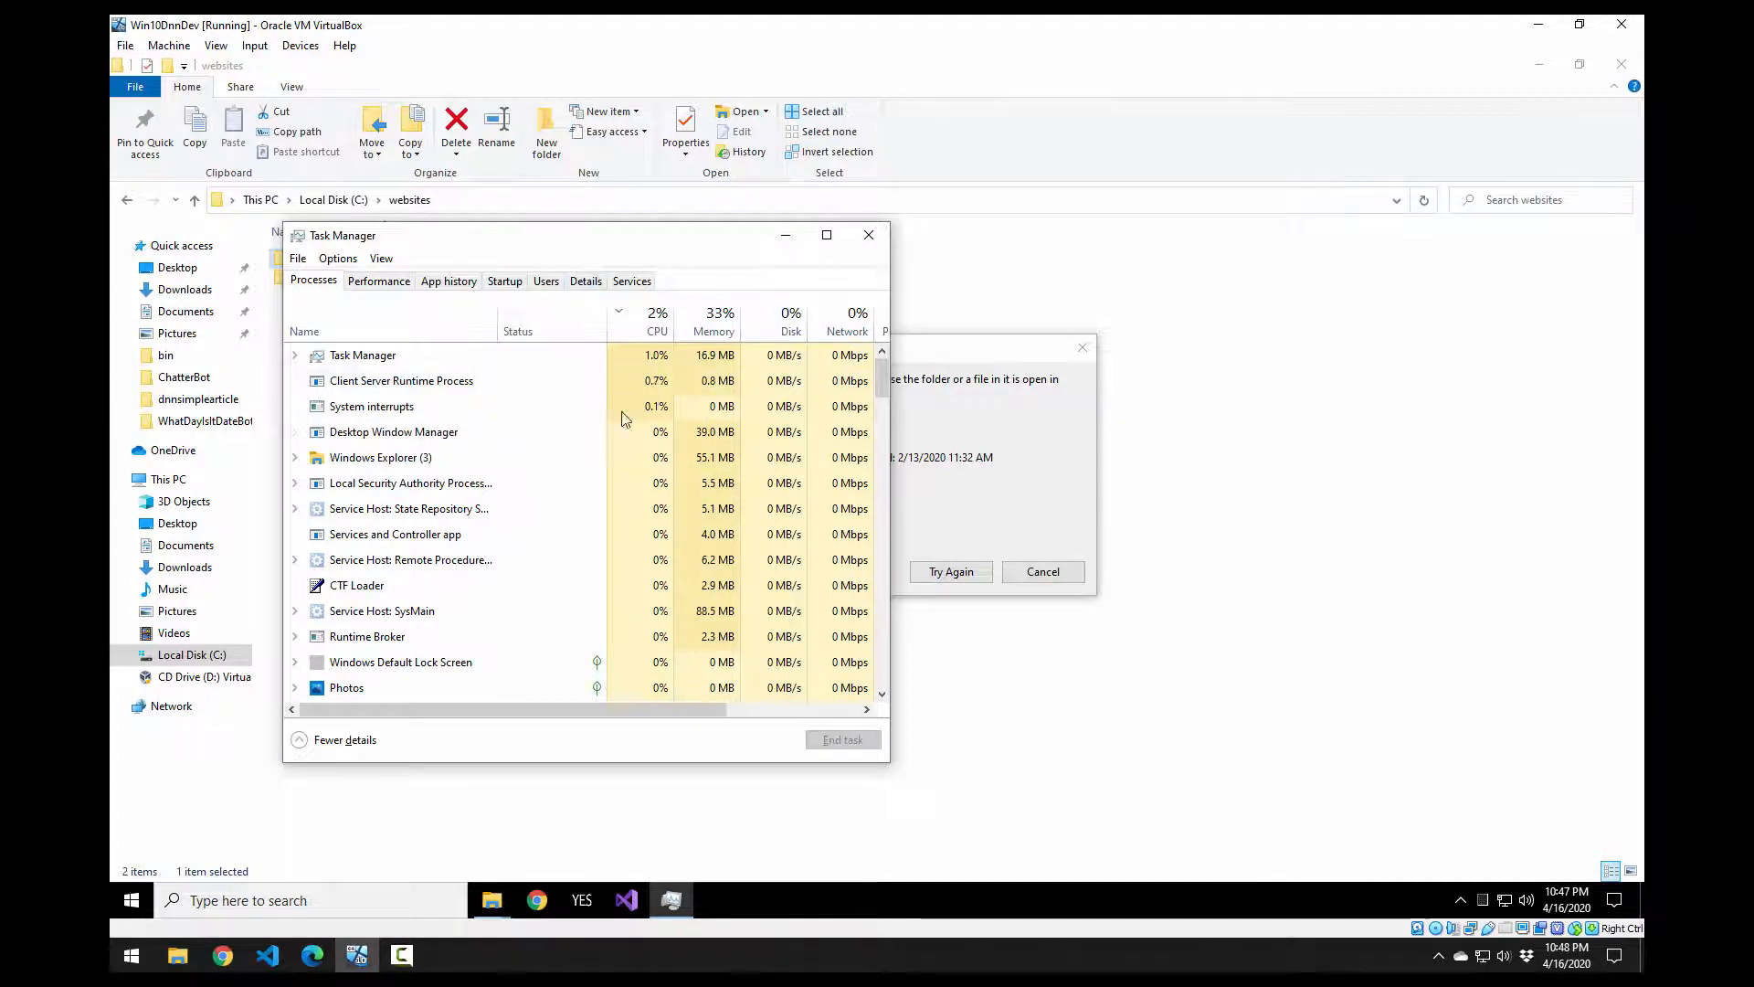
Step: Sort processes by name, end the IIS Worker Process task, and minimize Task Manager
click(406, 335)
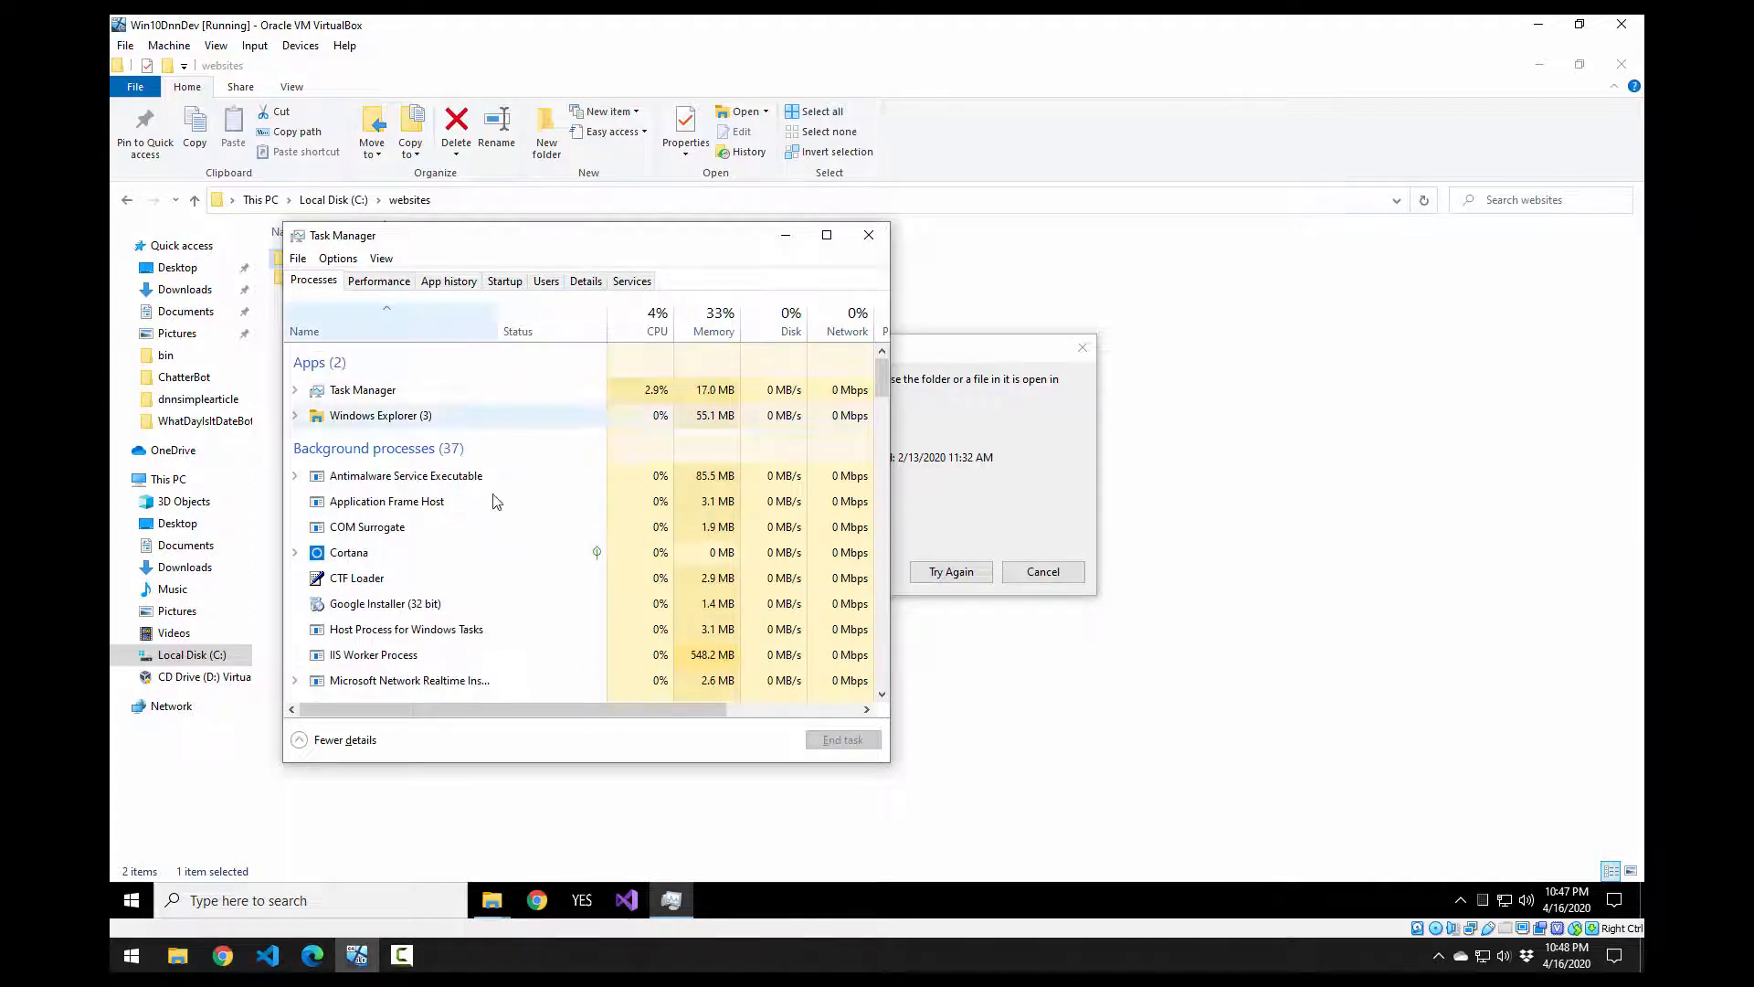
scroll(493, 484, down, 3)
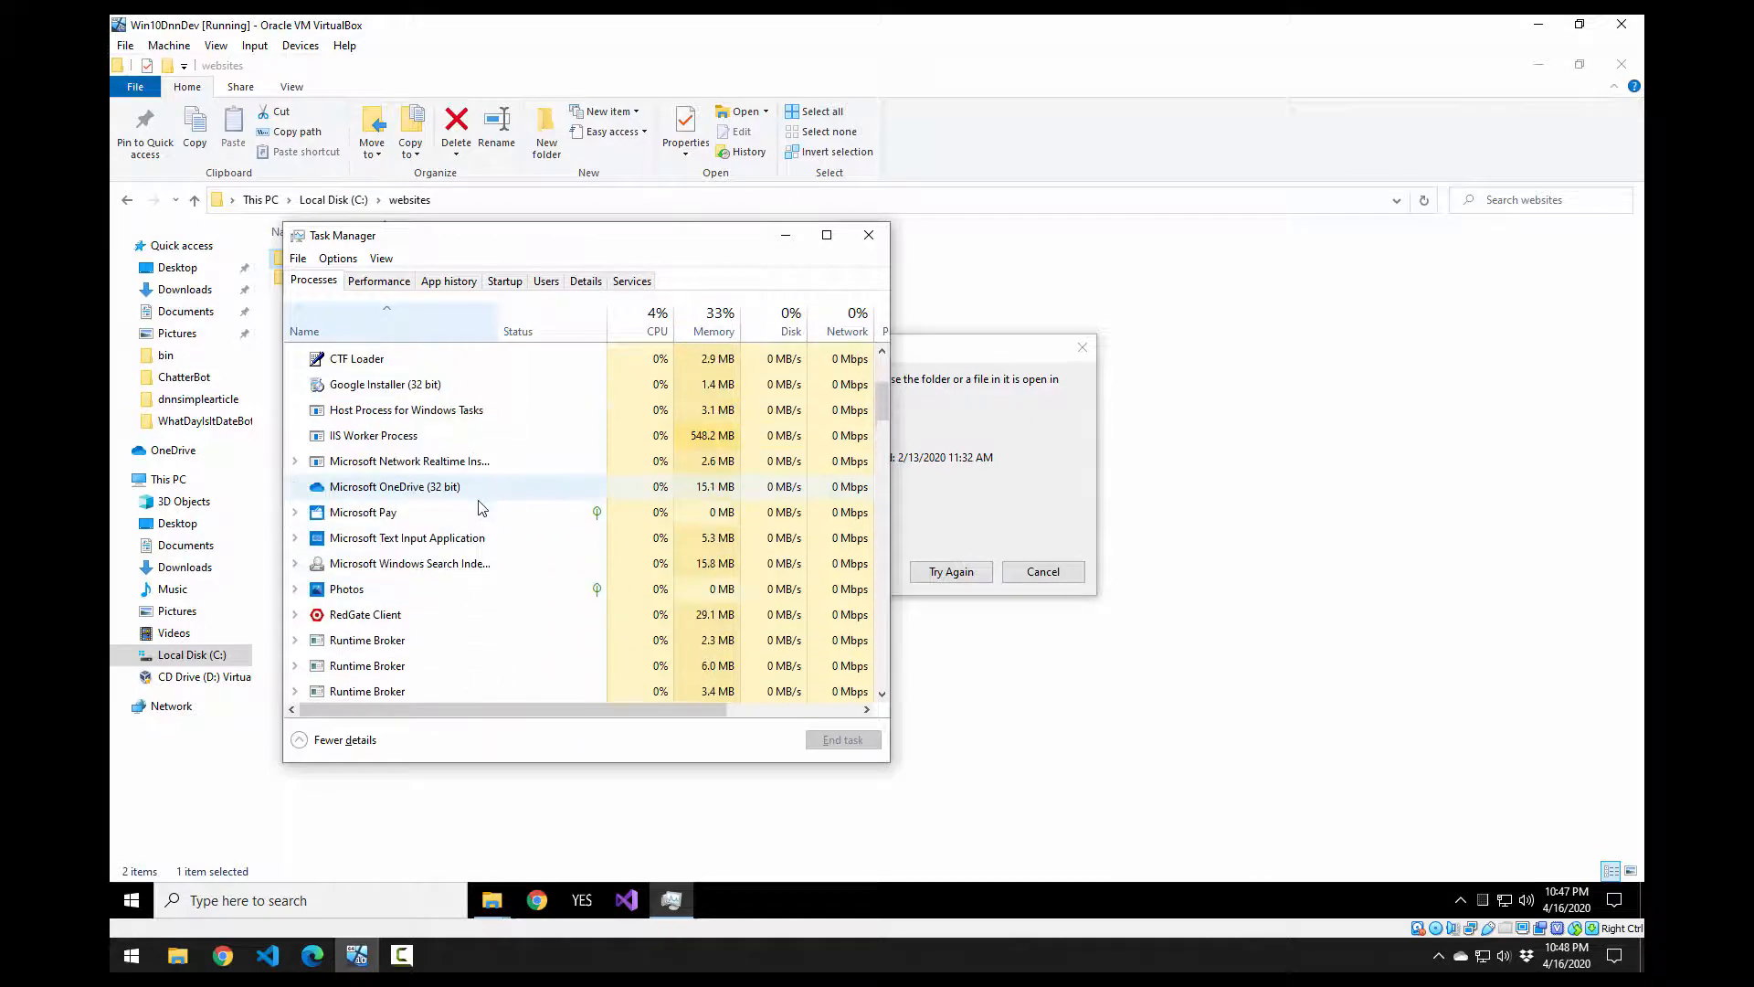
scroll(430, 511, up, 1)
click(402, 493)
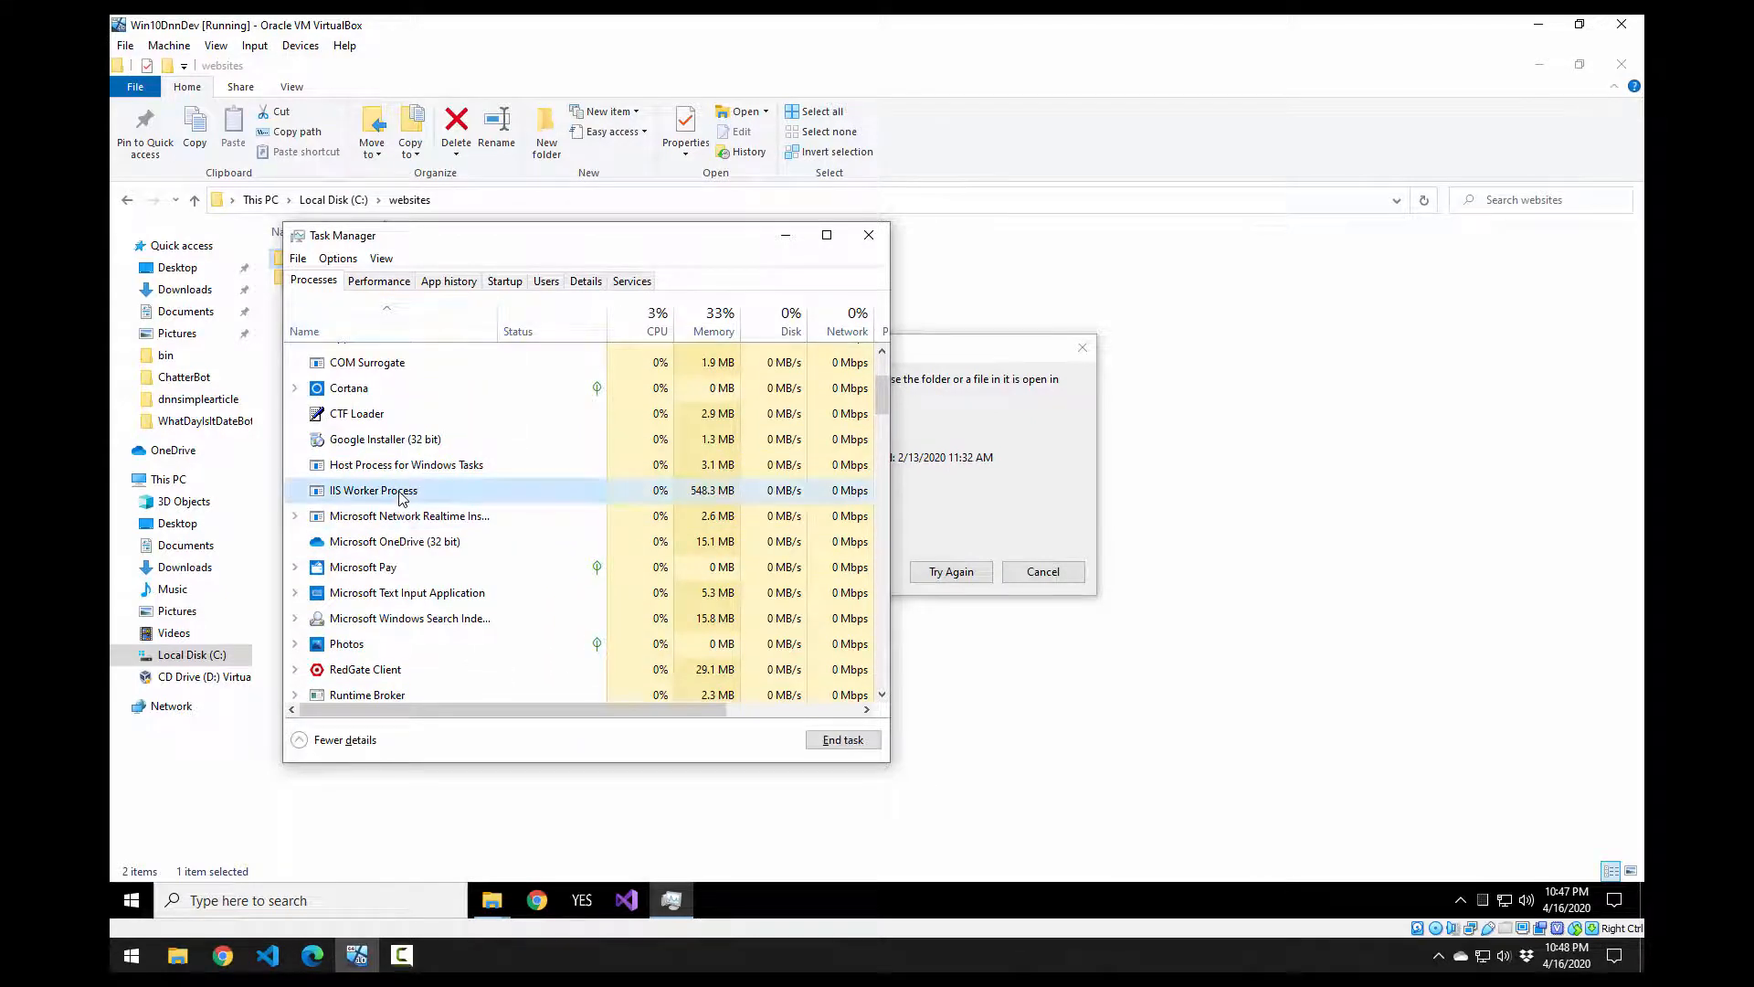
scroll(399, 498, up, 2)
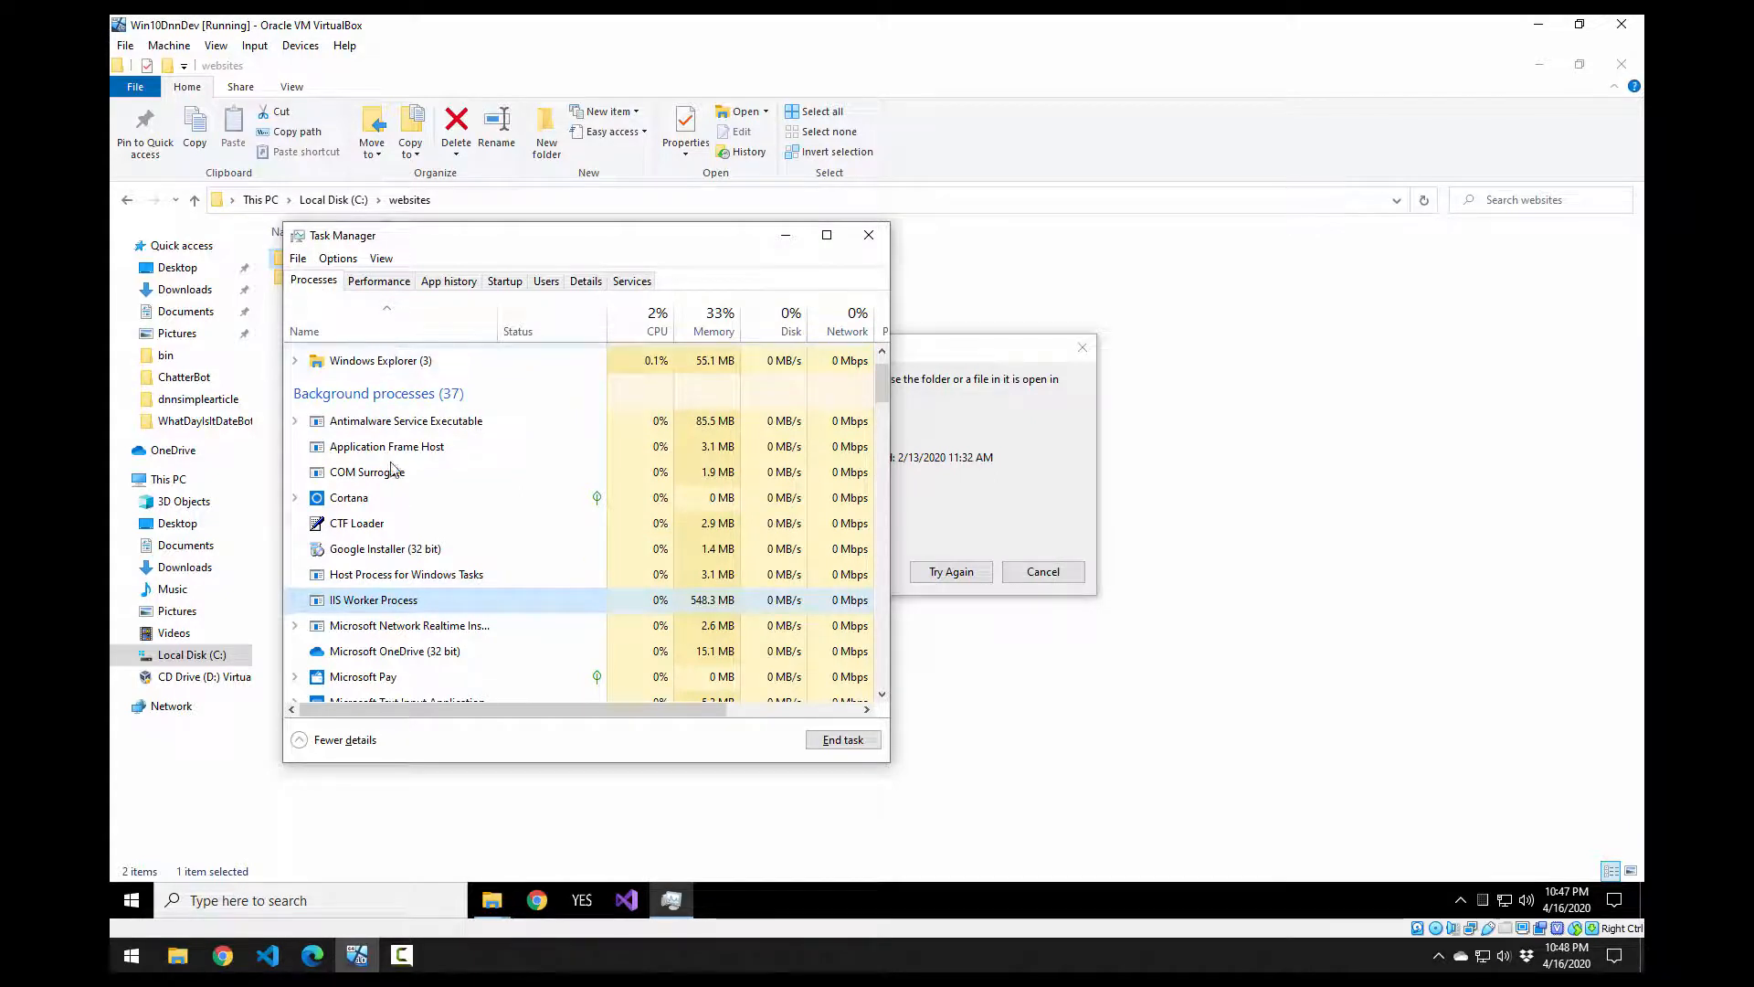
scroll(411, 473, down, 1)
scroll(413, 477, up, 1)
scroll(412, 474, down, 1)
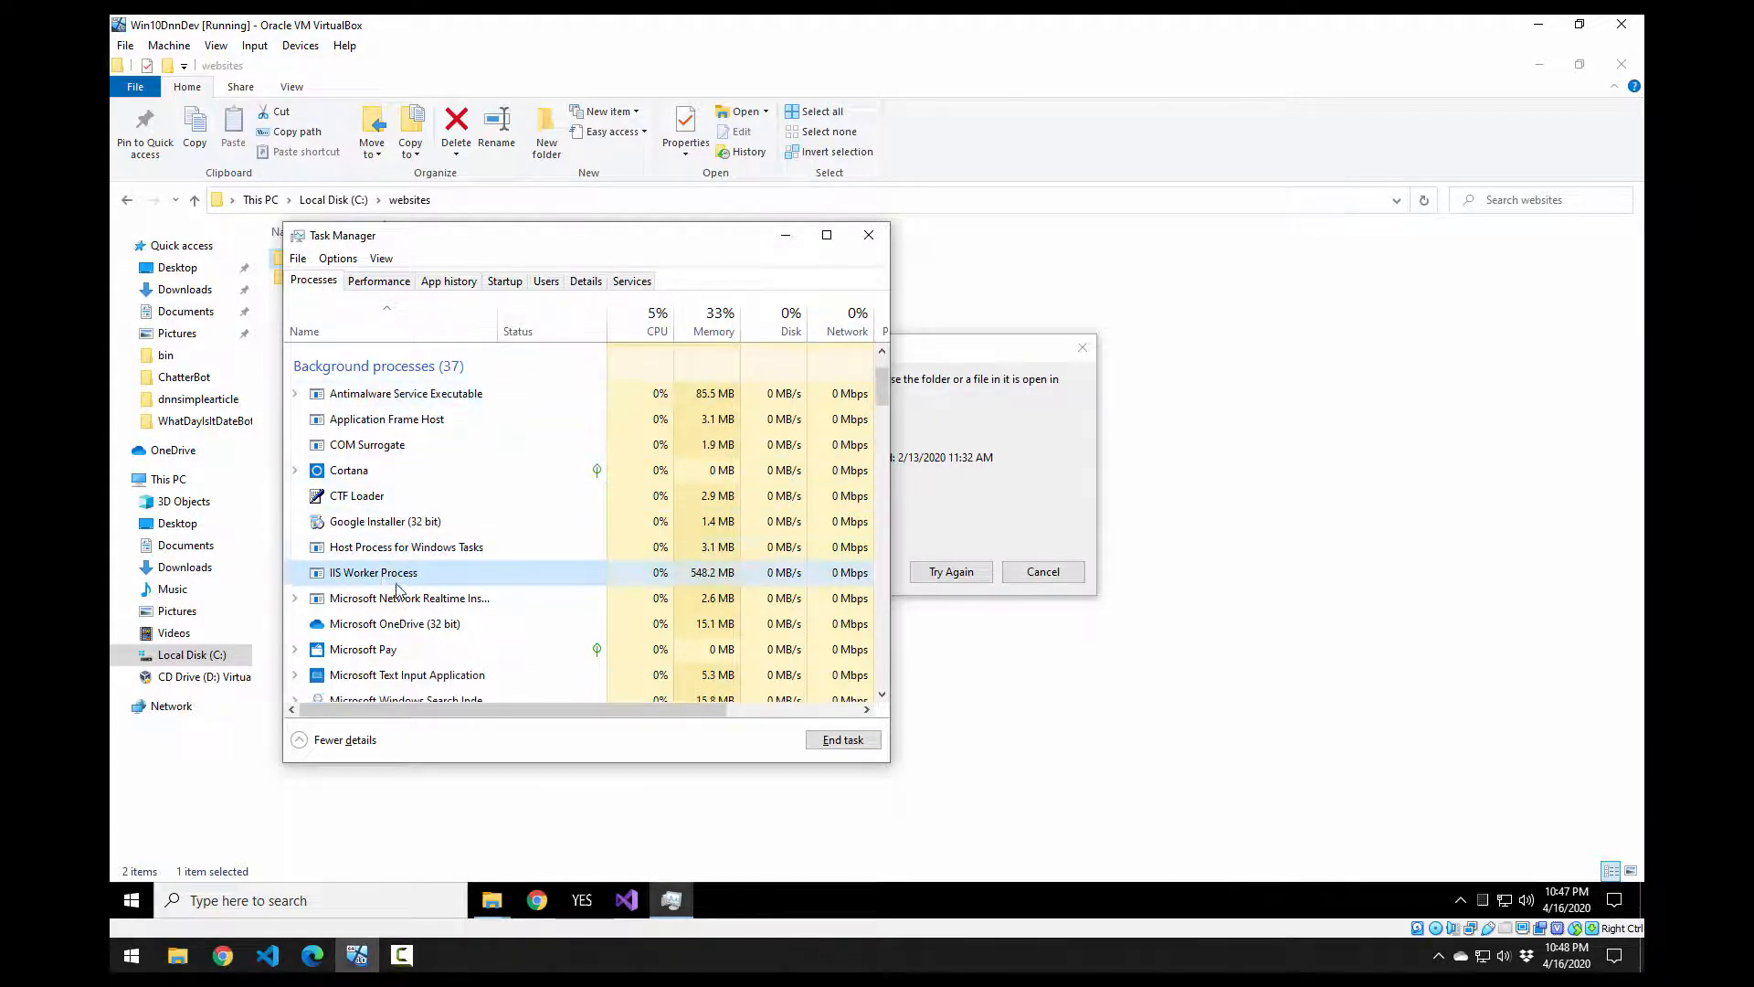
right_click(380, 572)
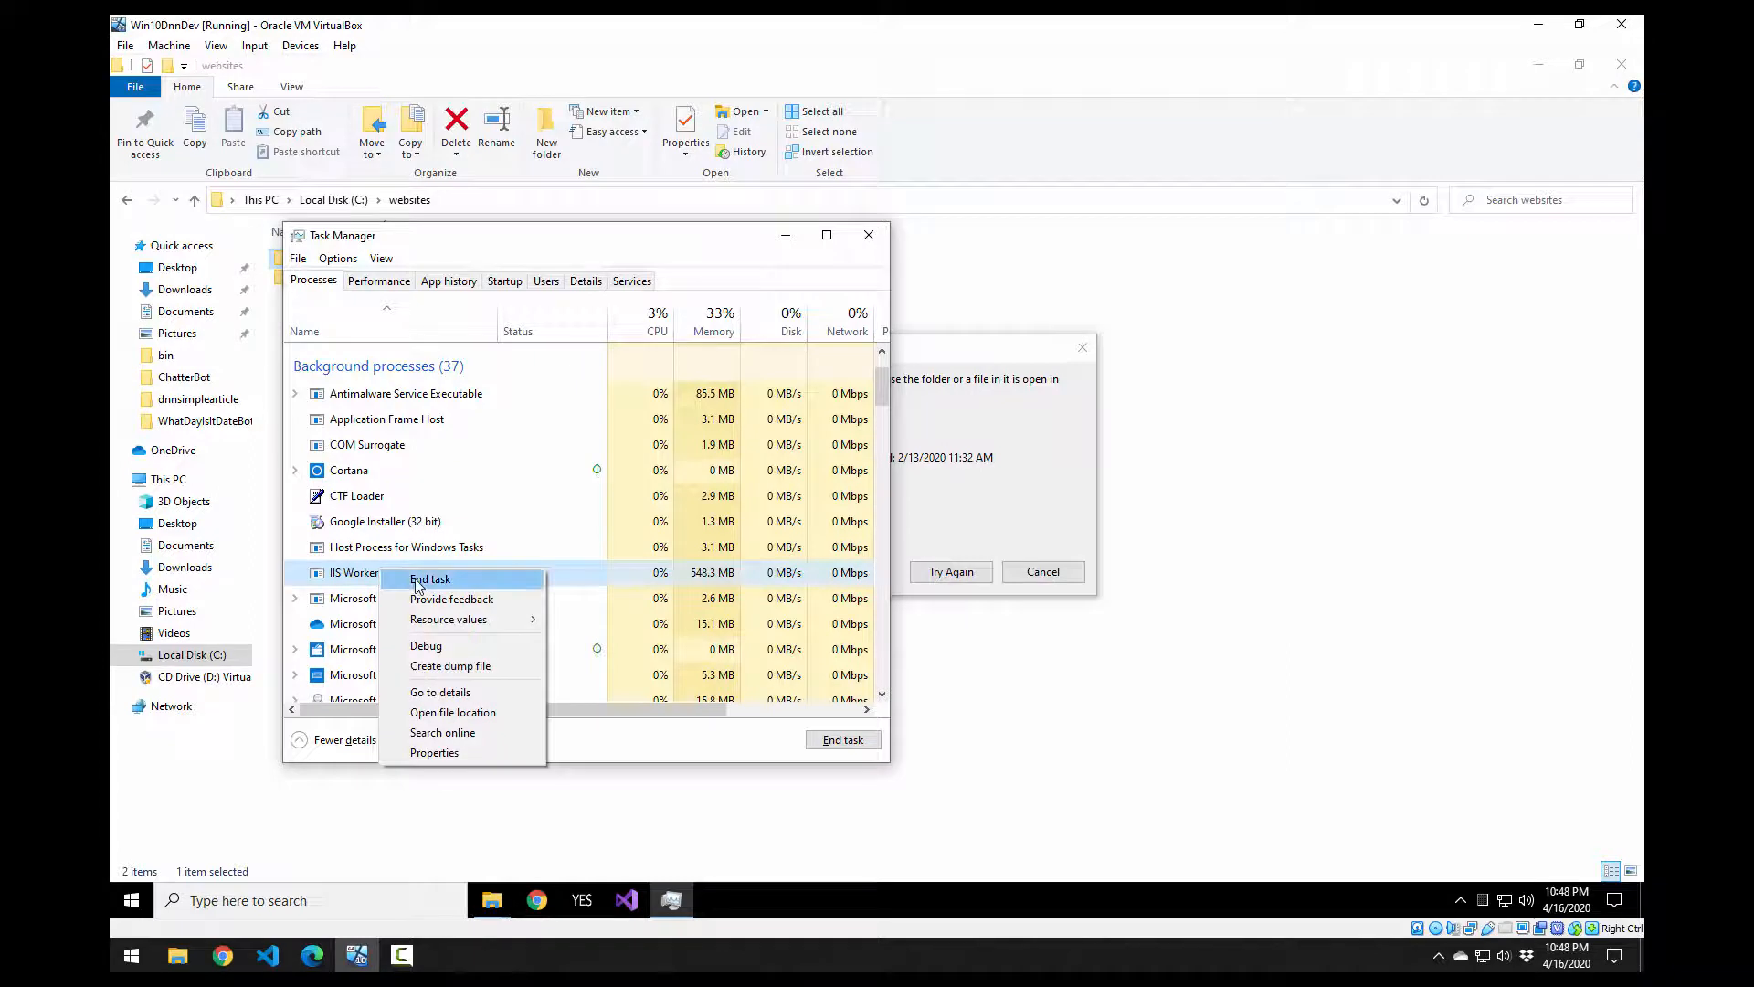
click(422, 579)
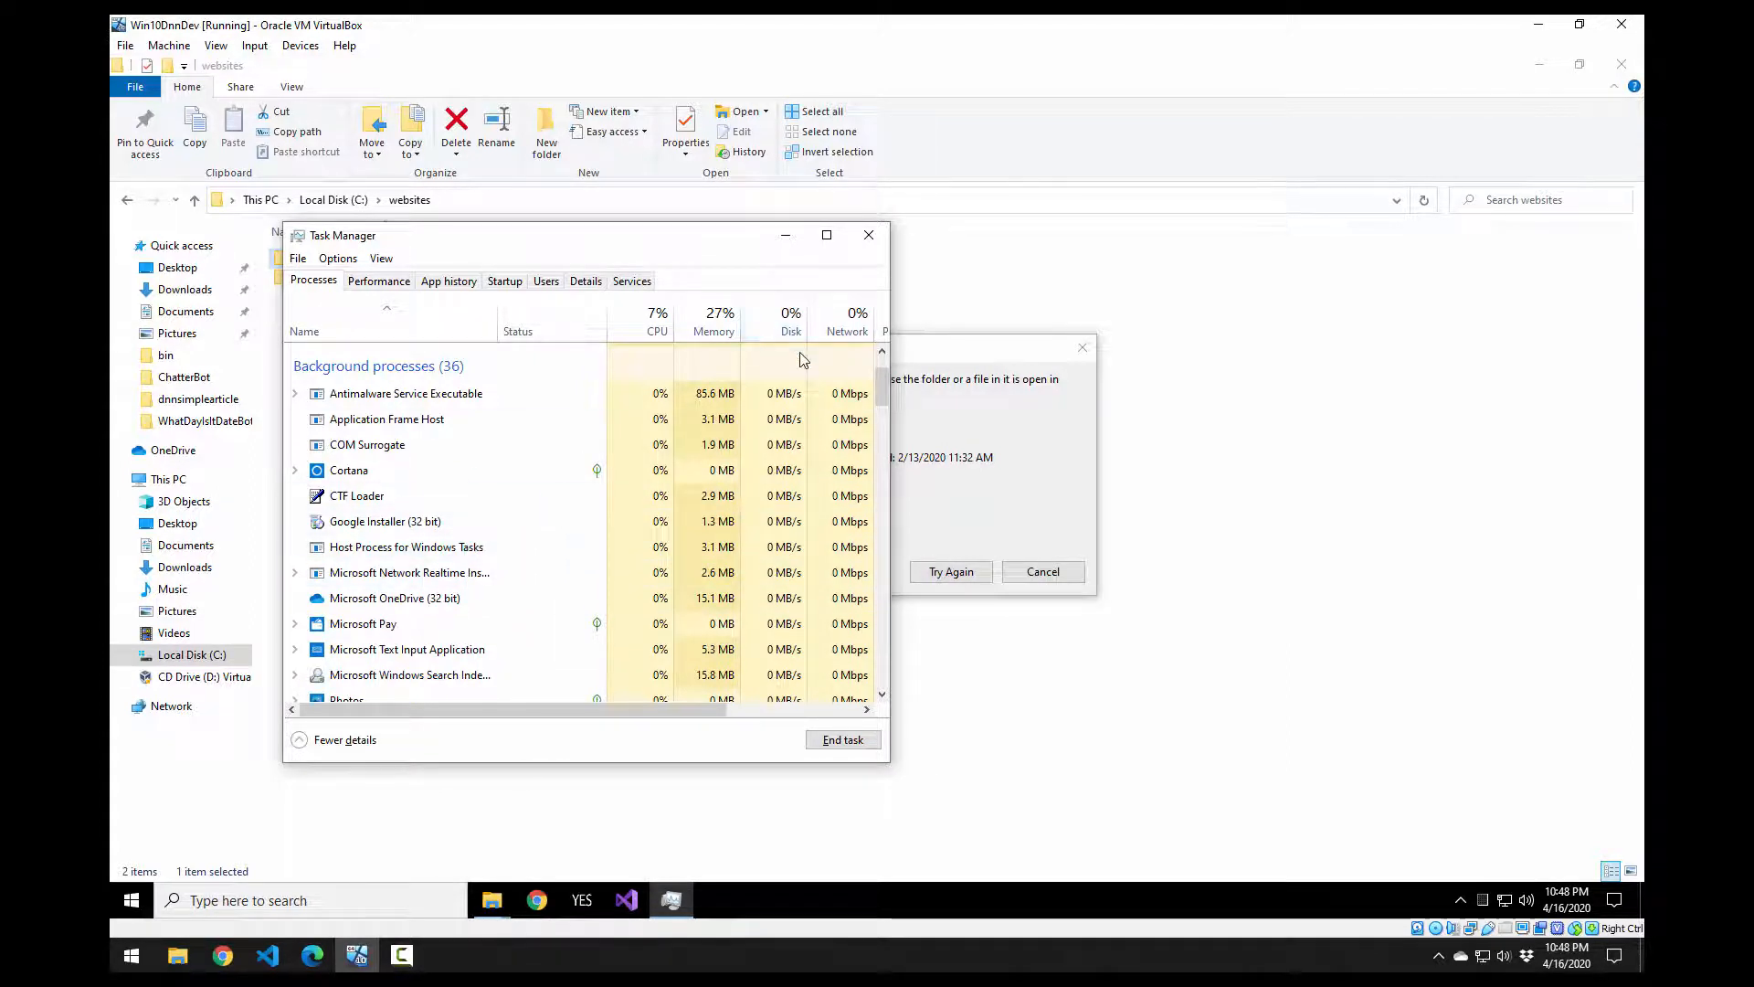
click(788, 240)
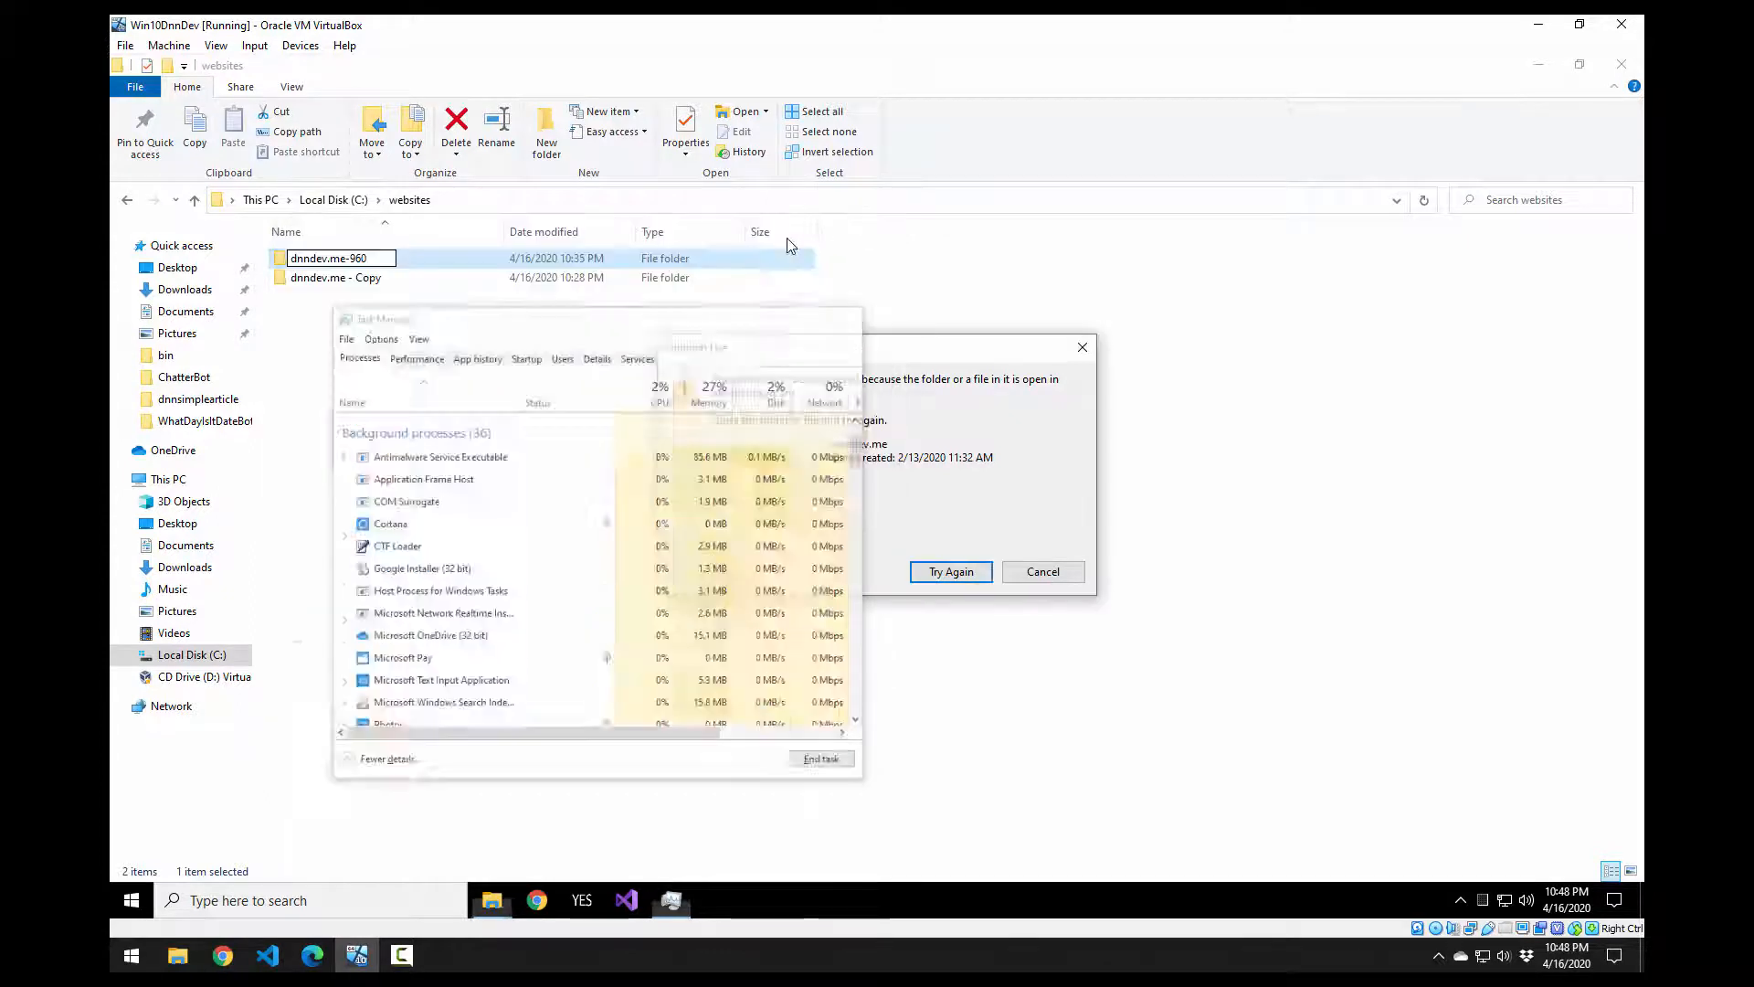
Step: Complete the dnndev.me-960 rename, then rename 'dnndev.me - Copy' to dnndev.me
click(951, 571)
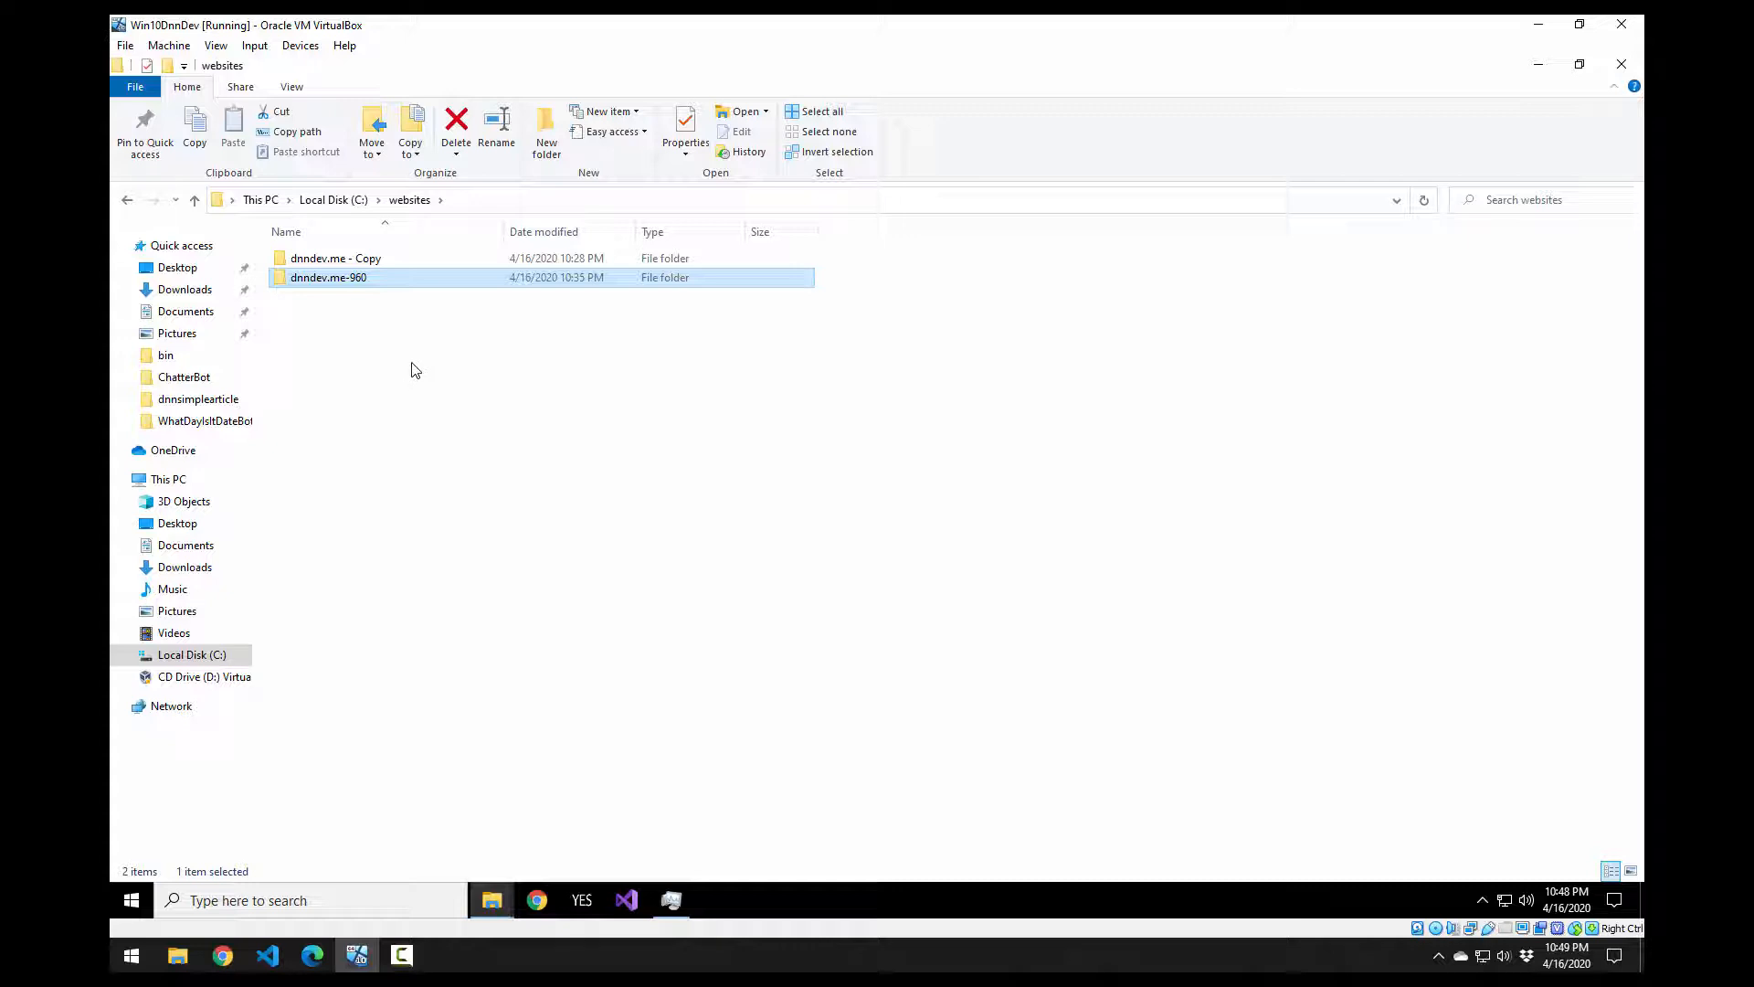
click(373, 261)
click(373, 262)
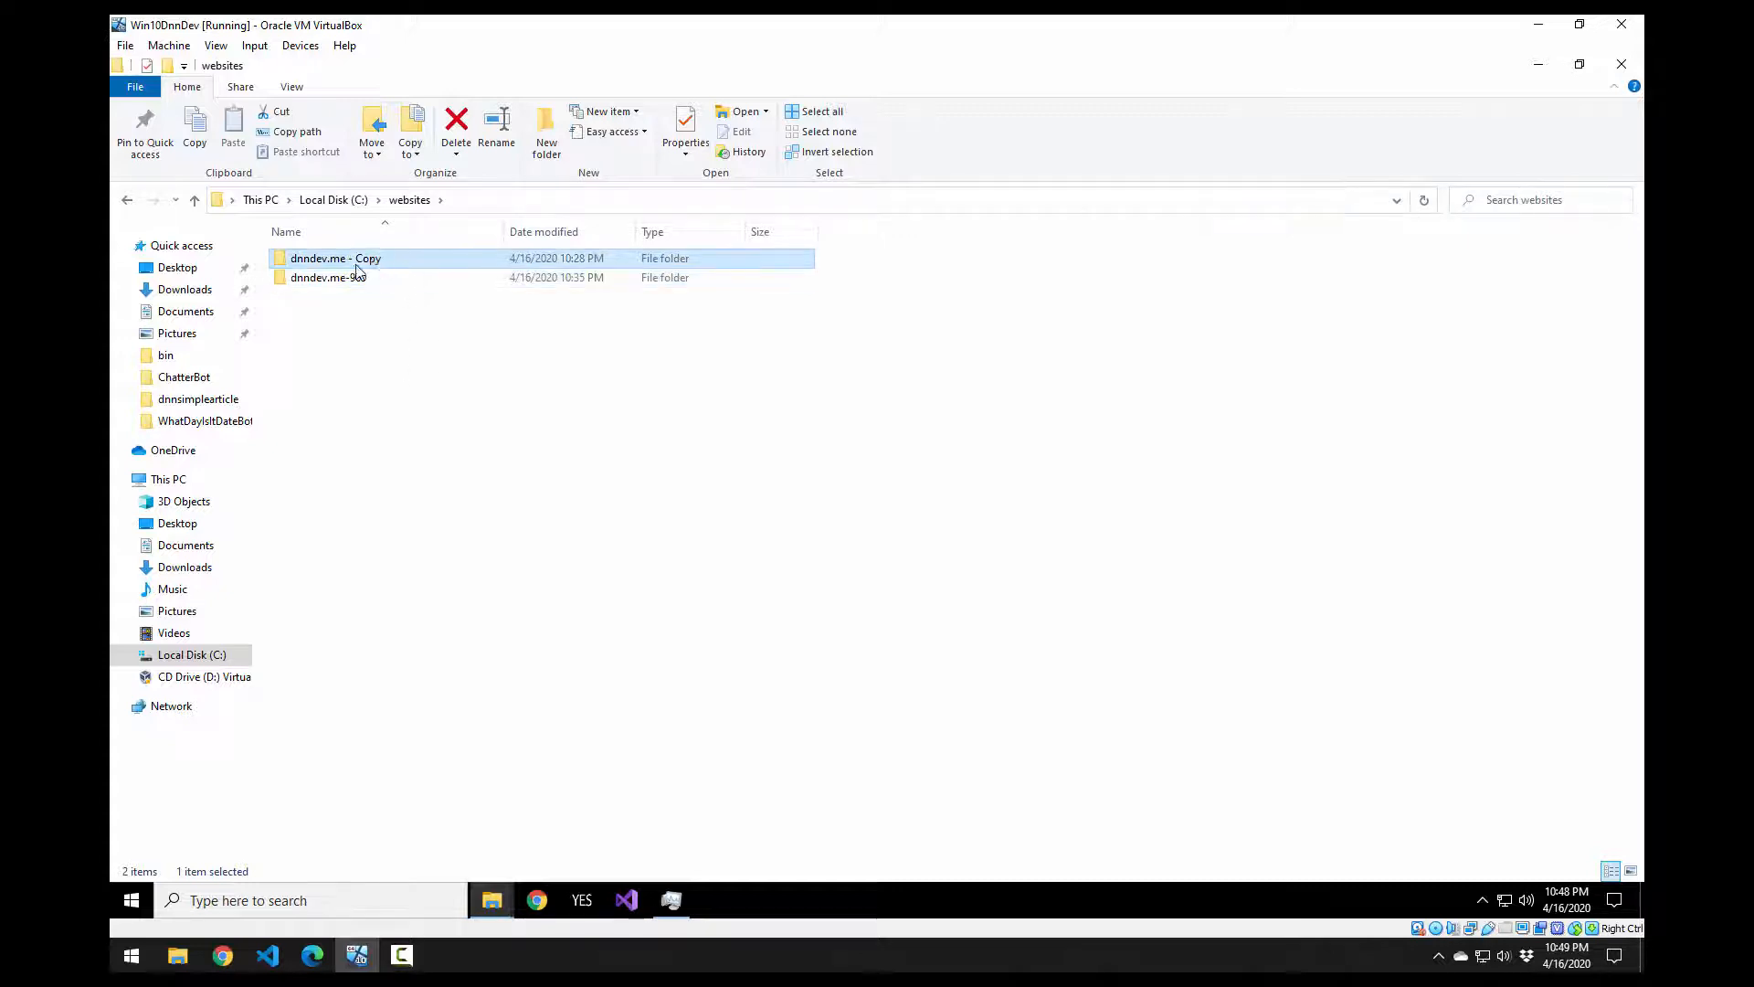
drag(346, 259, 649, 253)
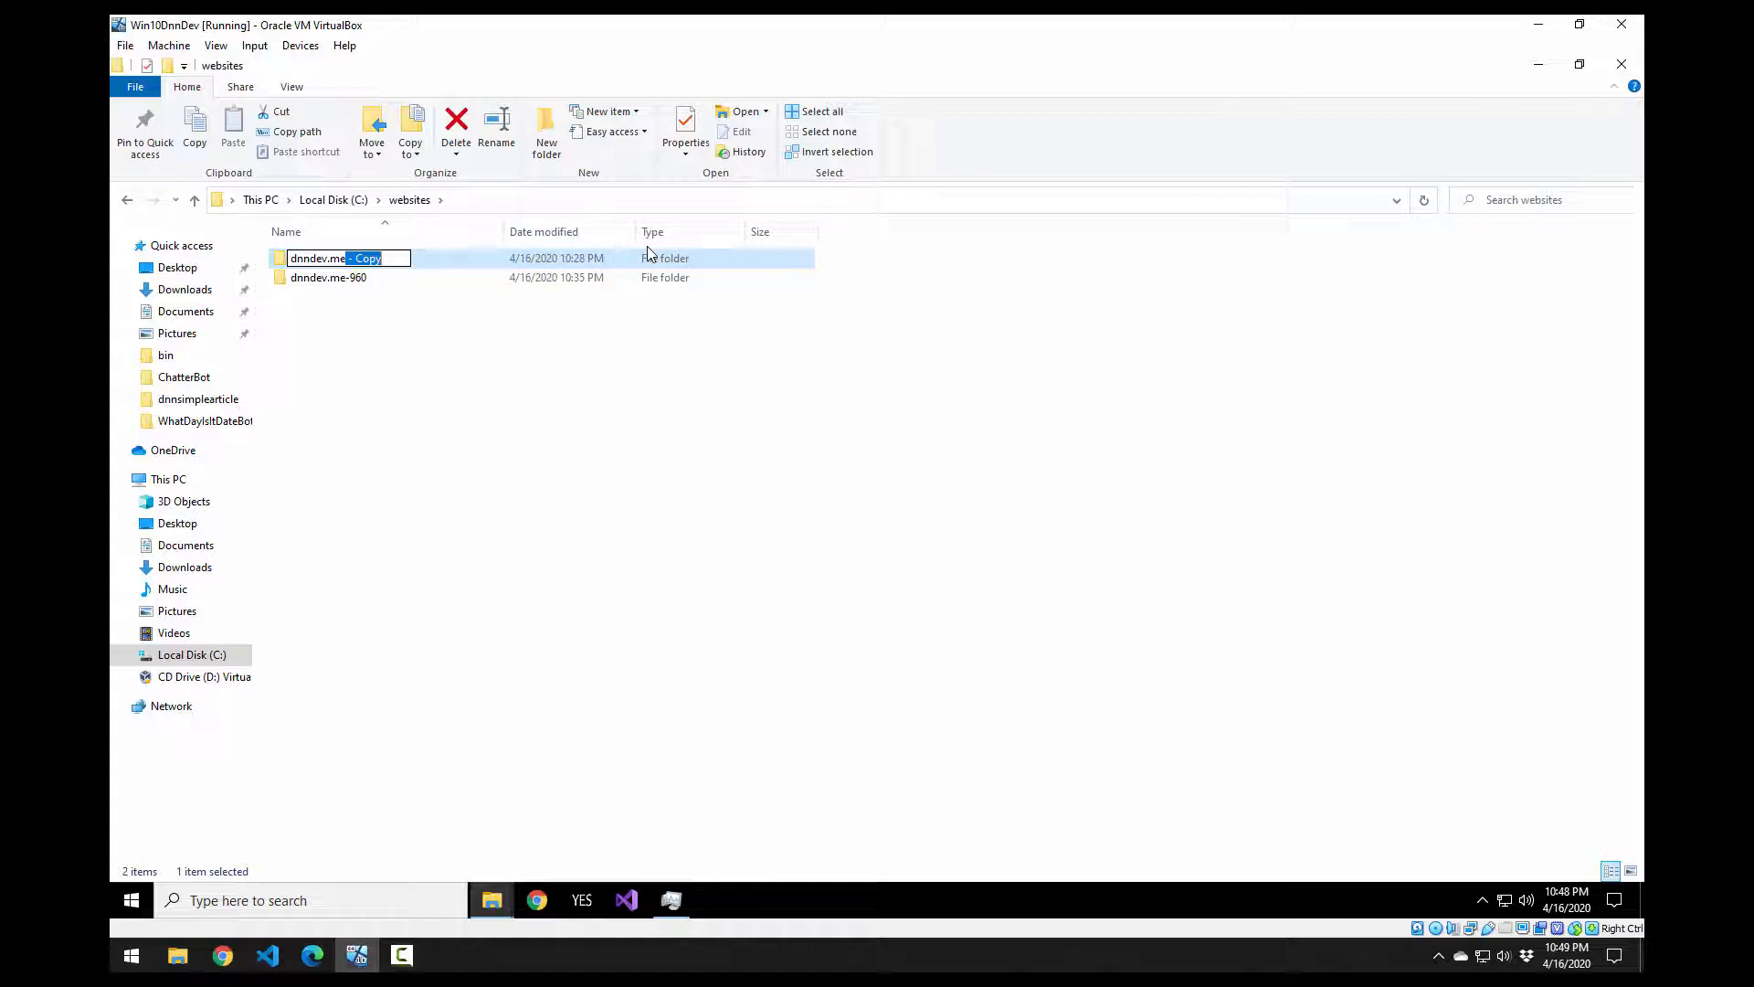
key(BackSpace)
key(Return)
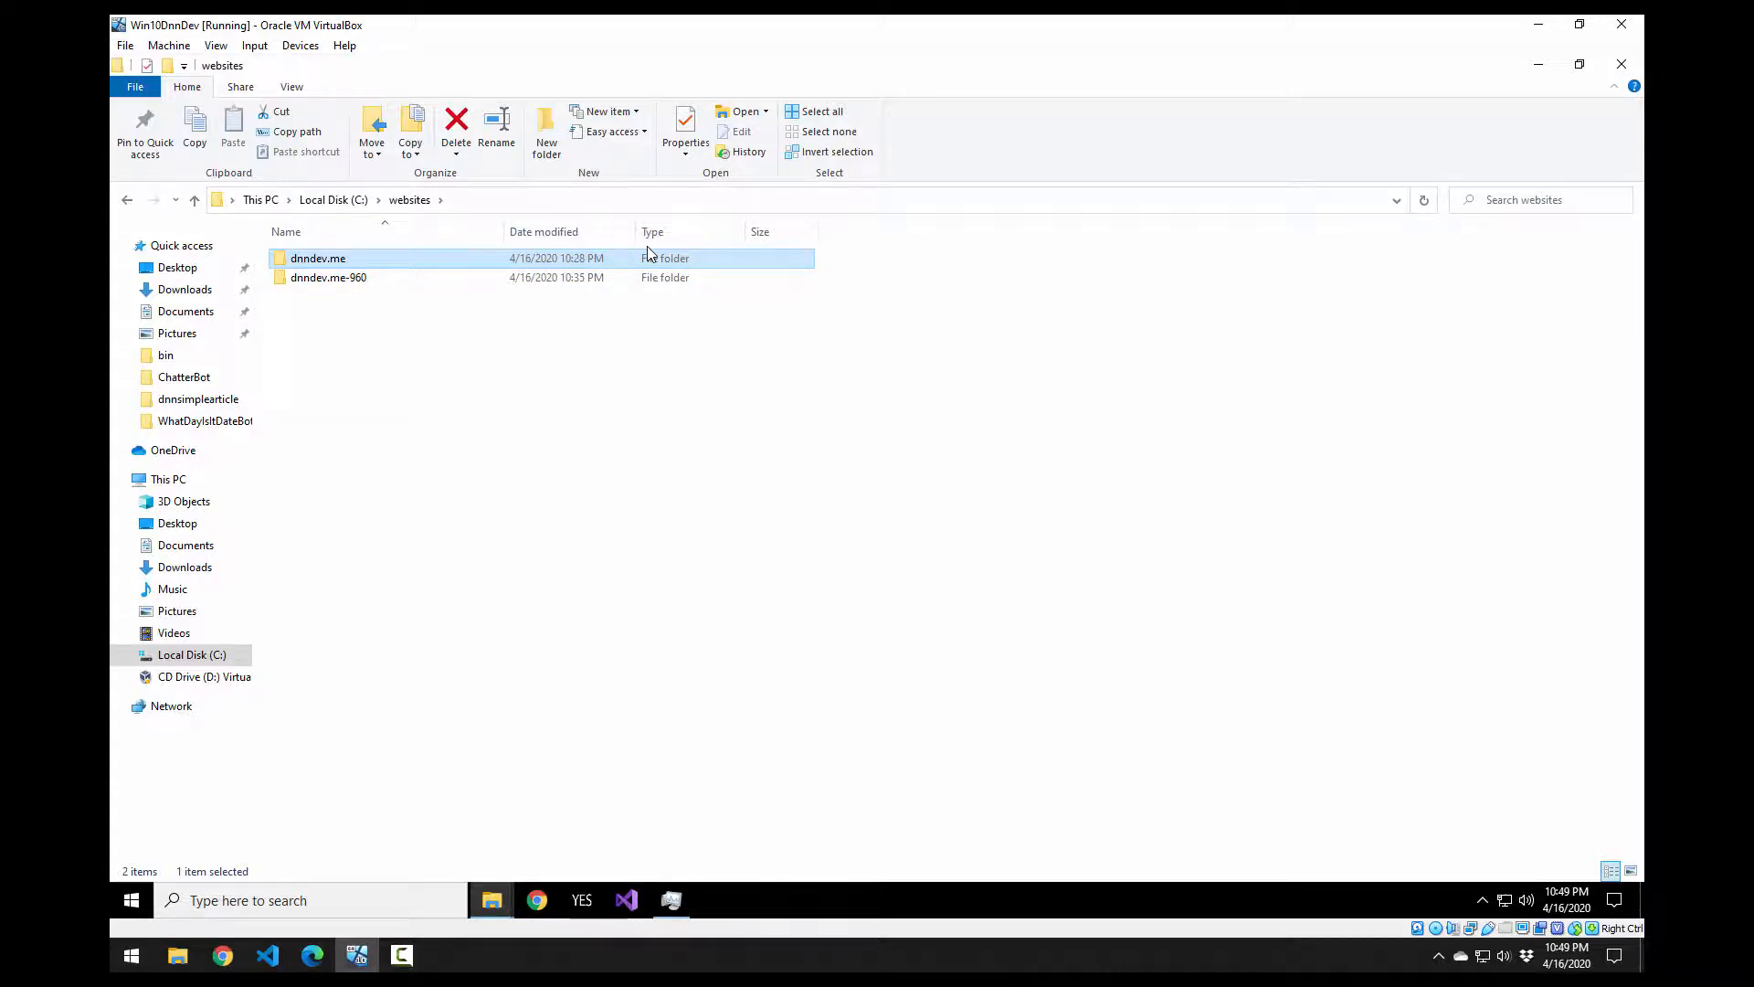
Step: Open Windows search to look for SQL Server Management Studio
key(super)
Step: Launch SSMS 18 from search and connect to the local server with the SQL login password
text(ssms)
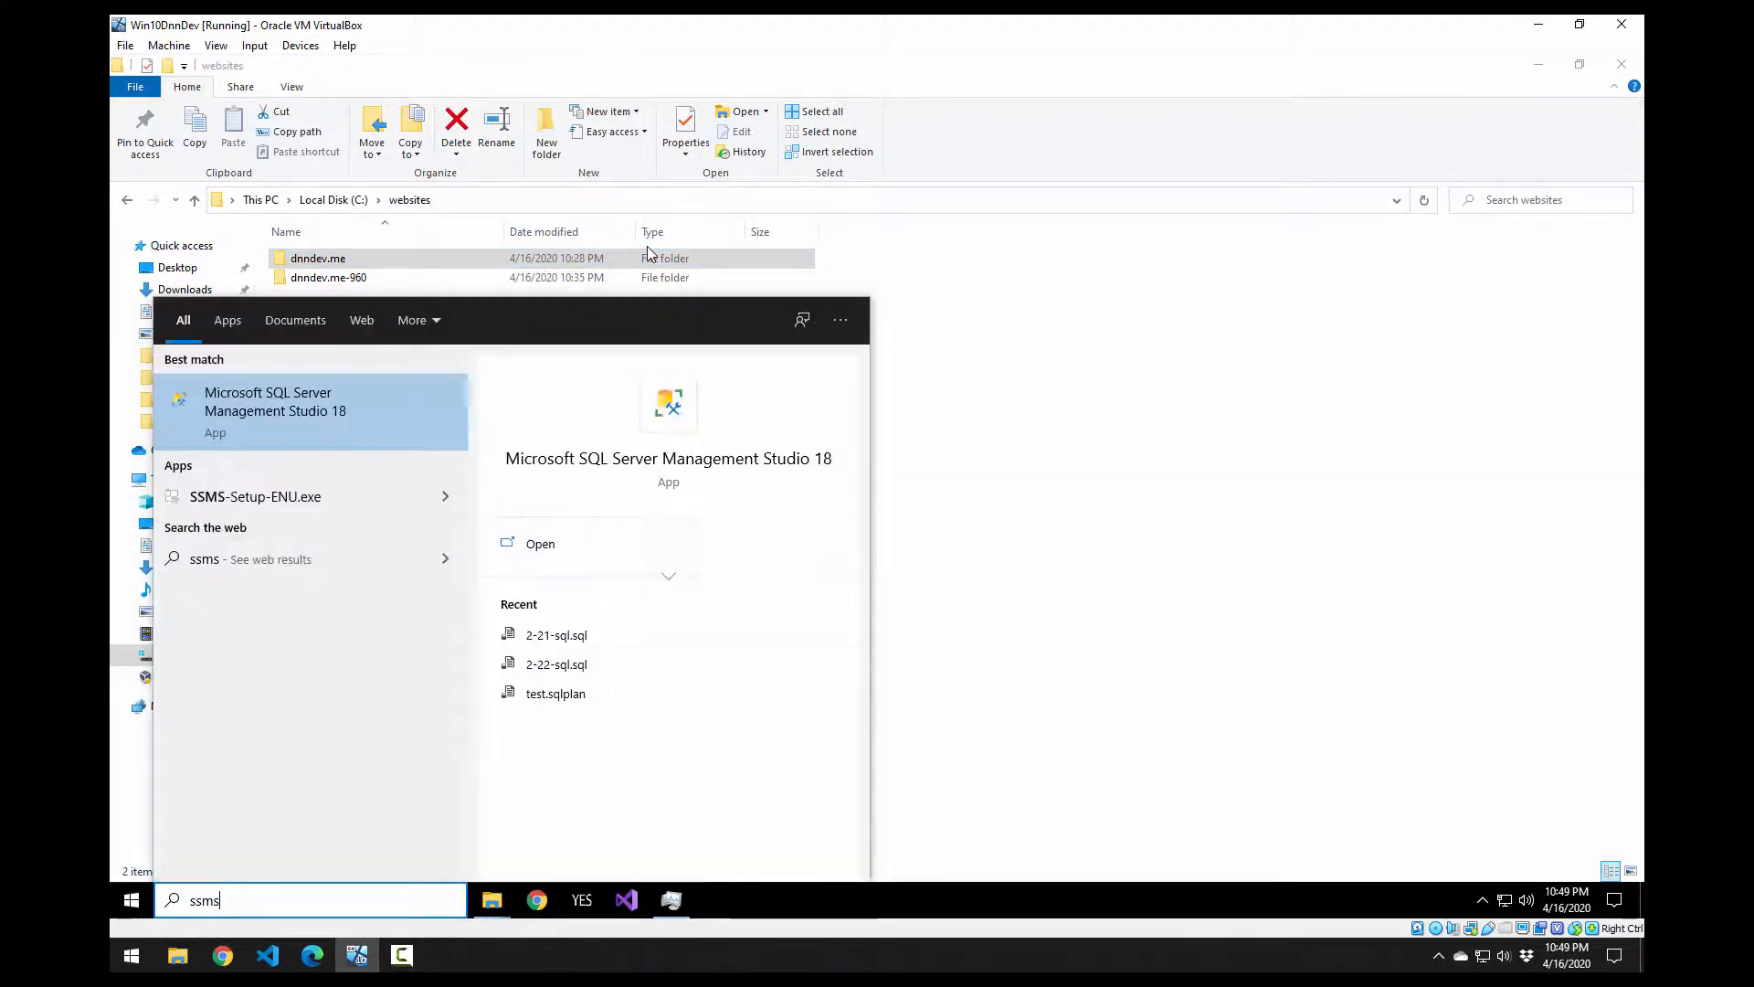
key(Return)
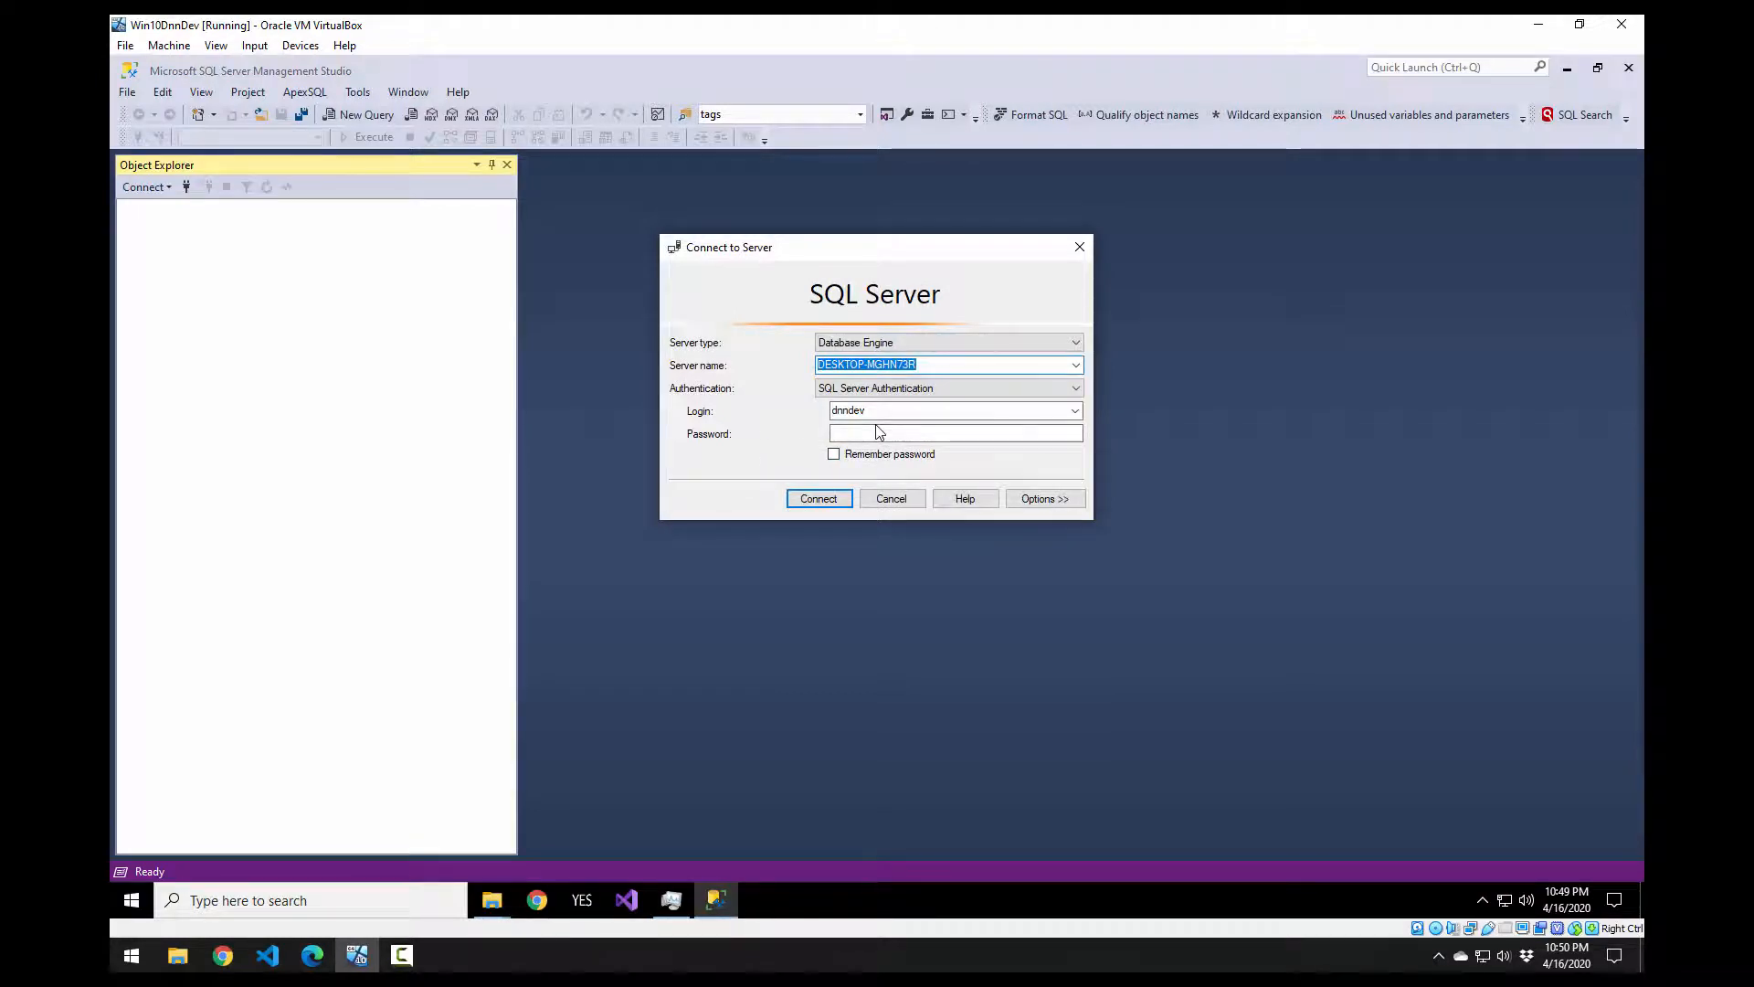
key(Tab)
key(Tab)
key(Tab)
text(******)
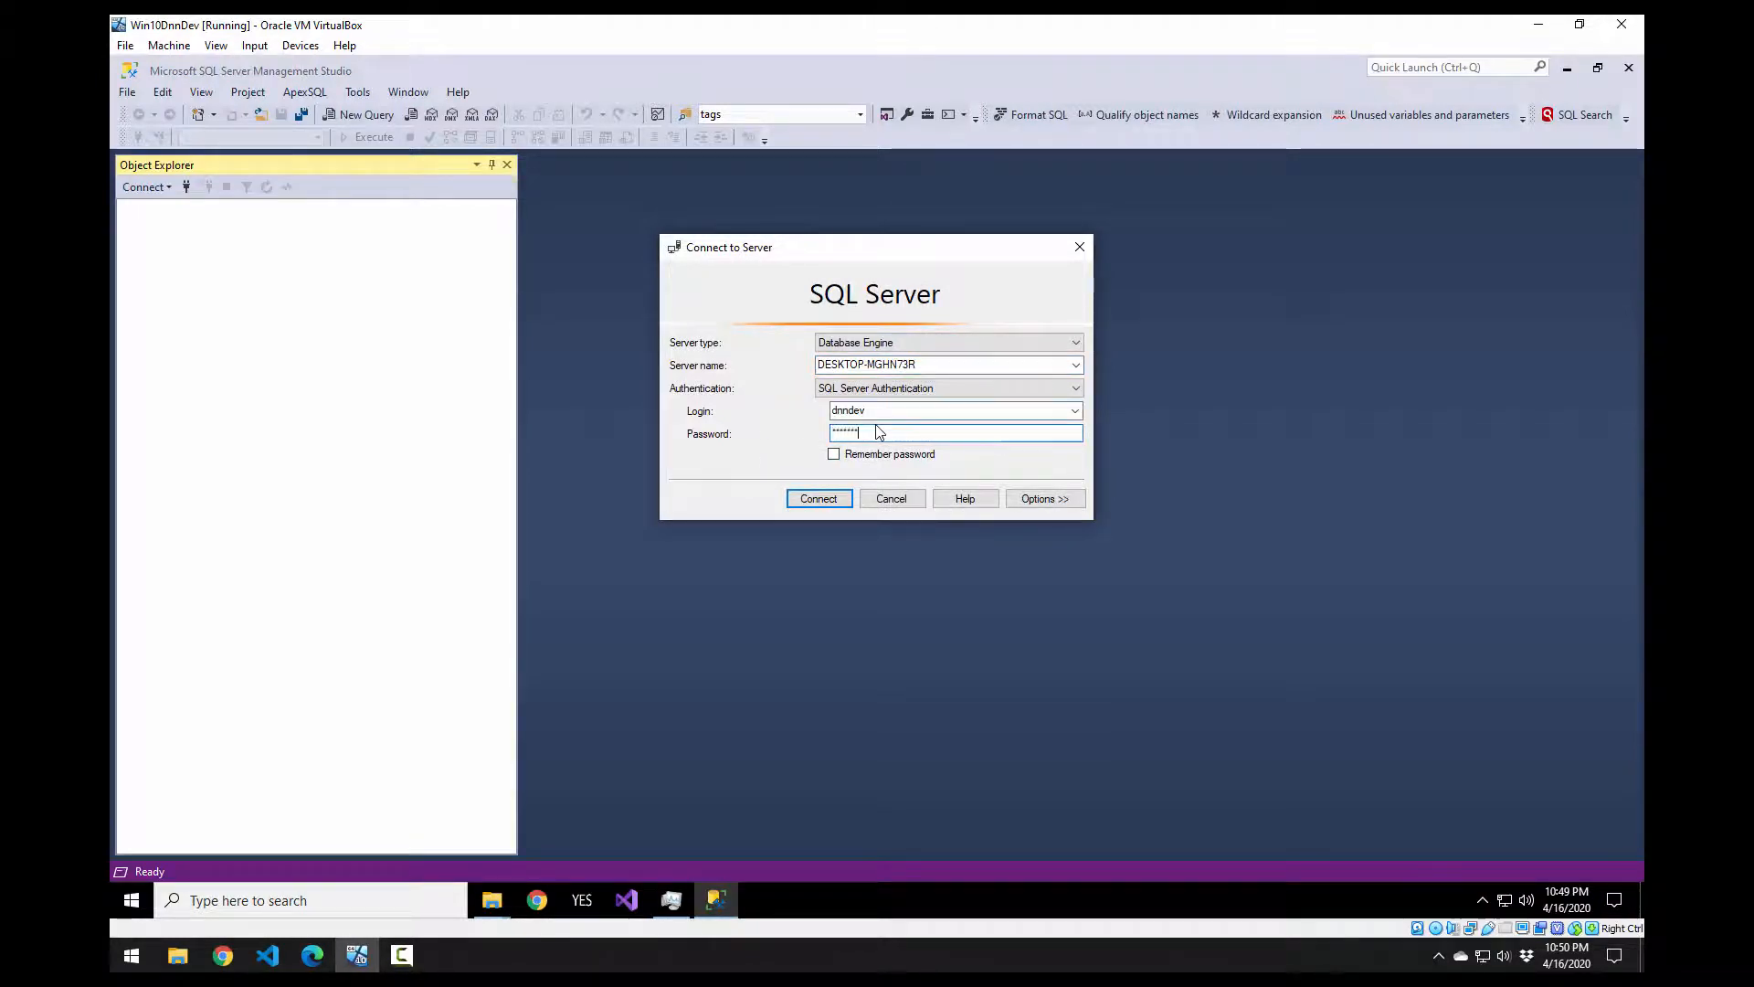
key(Return)
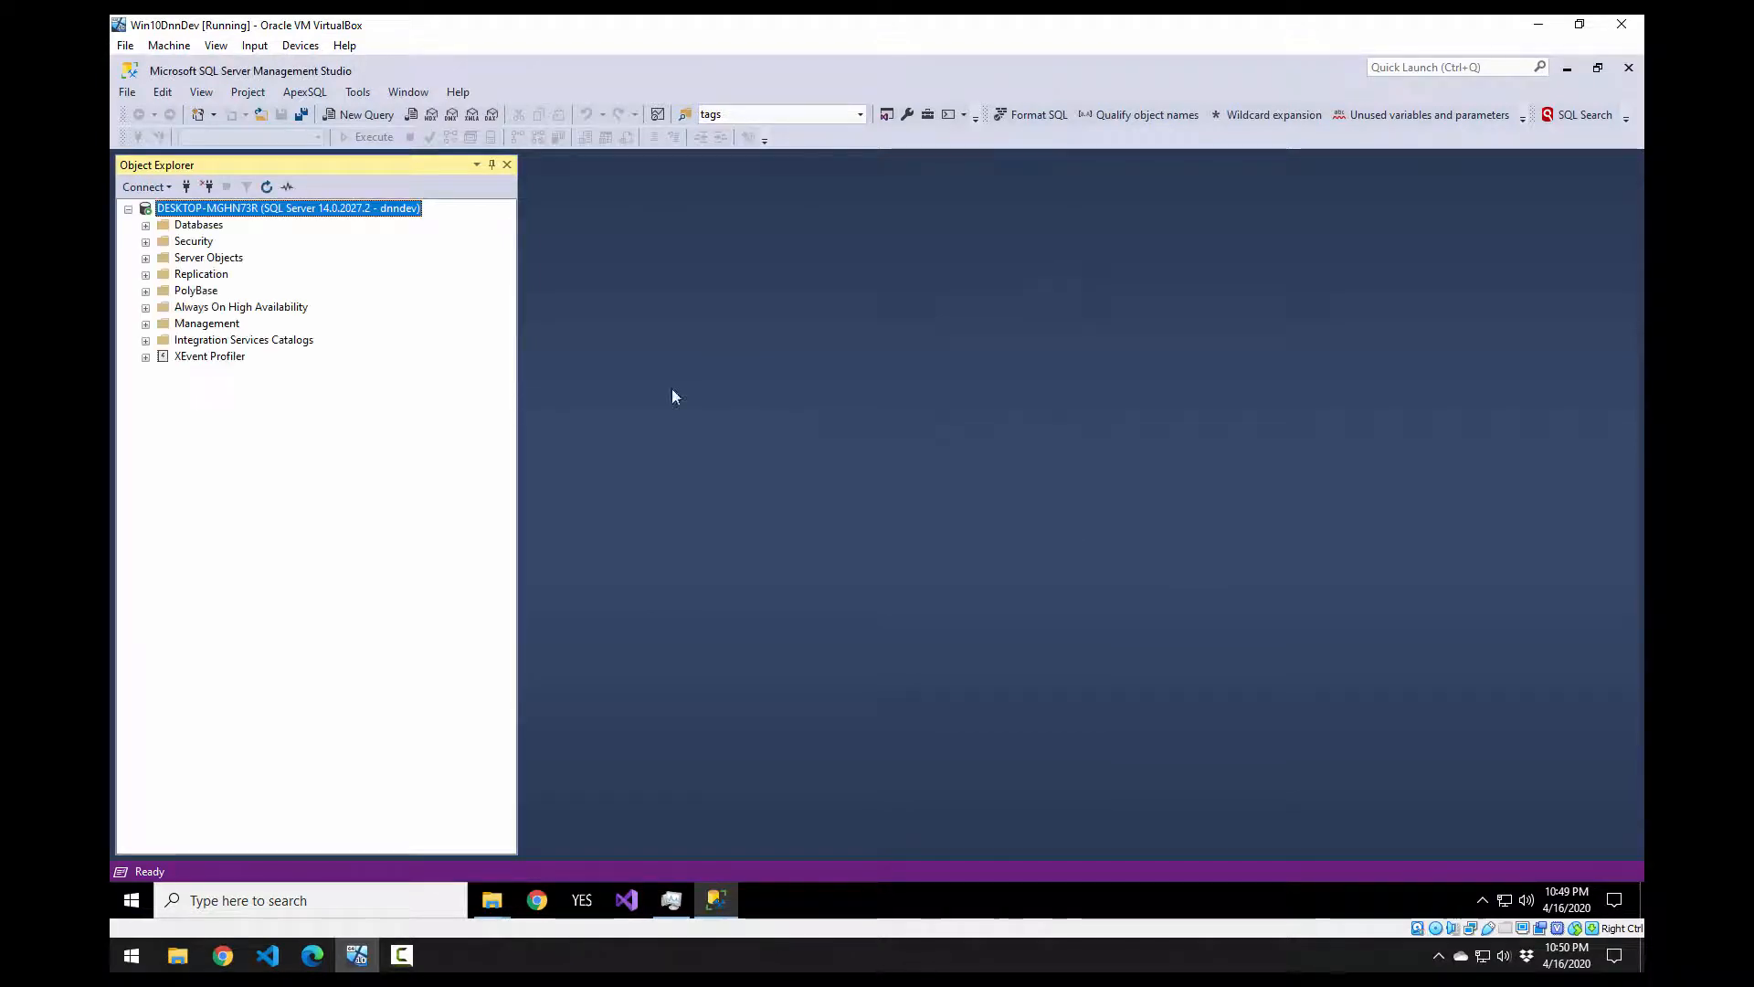
Step: Expand Databases and choose Tasks > Restore > Database for dnndev.me
click(146, 226)
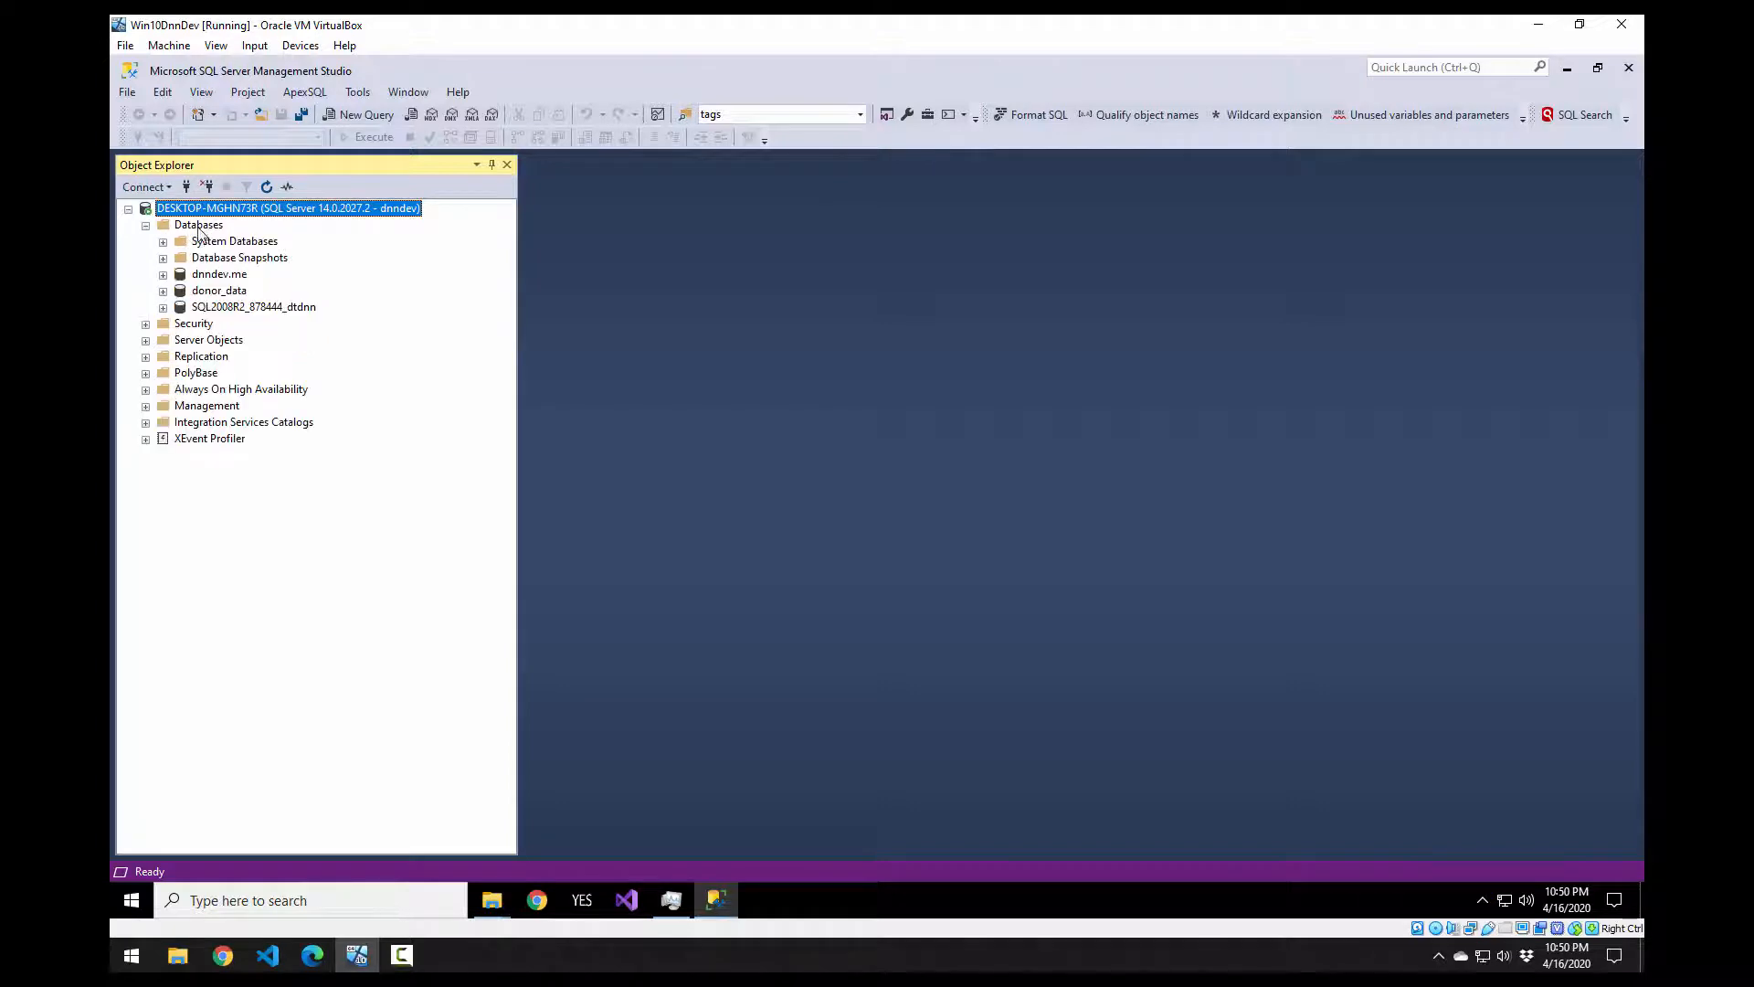
click(237, 278)
right_click(237, 279)
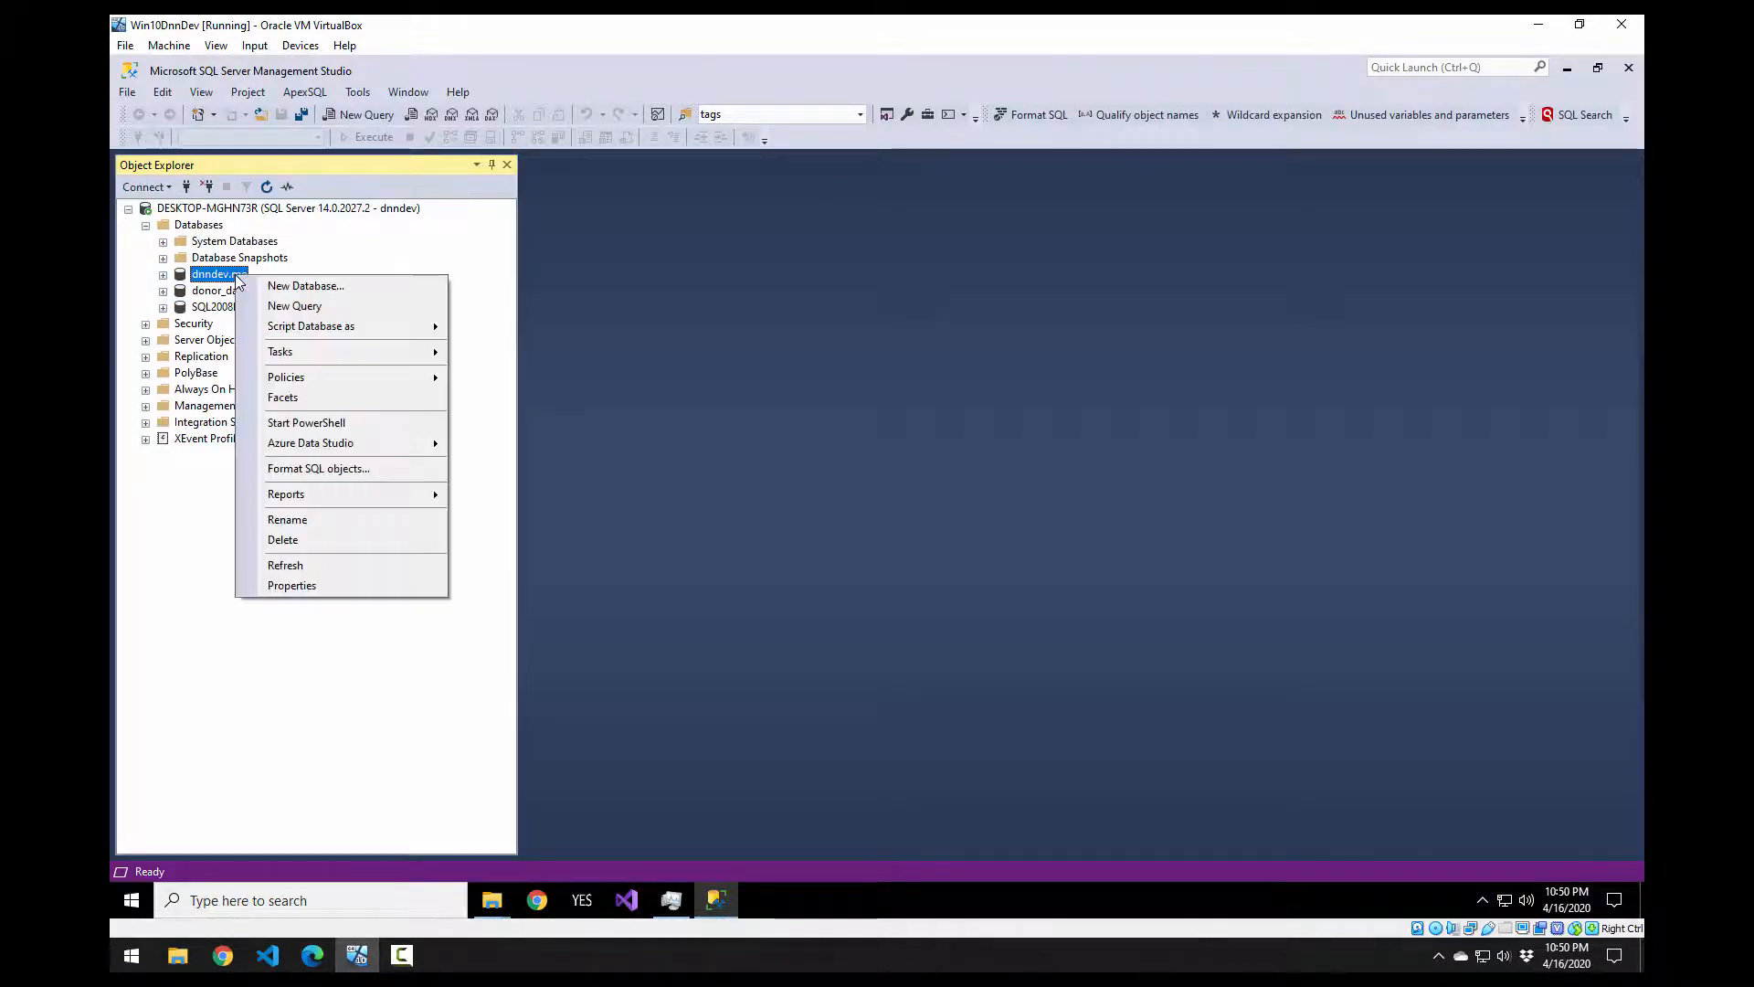
mouse_move(307, 357)
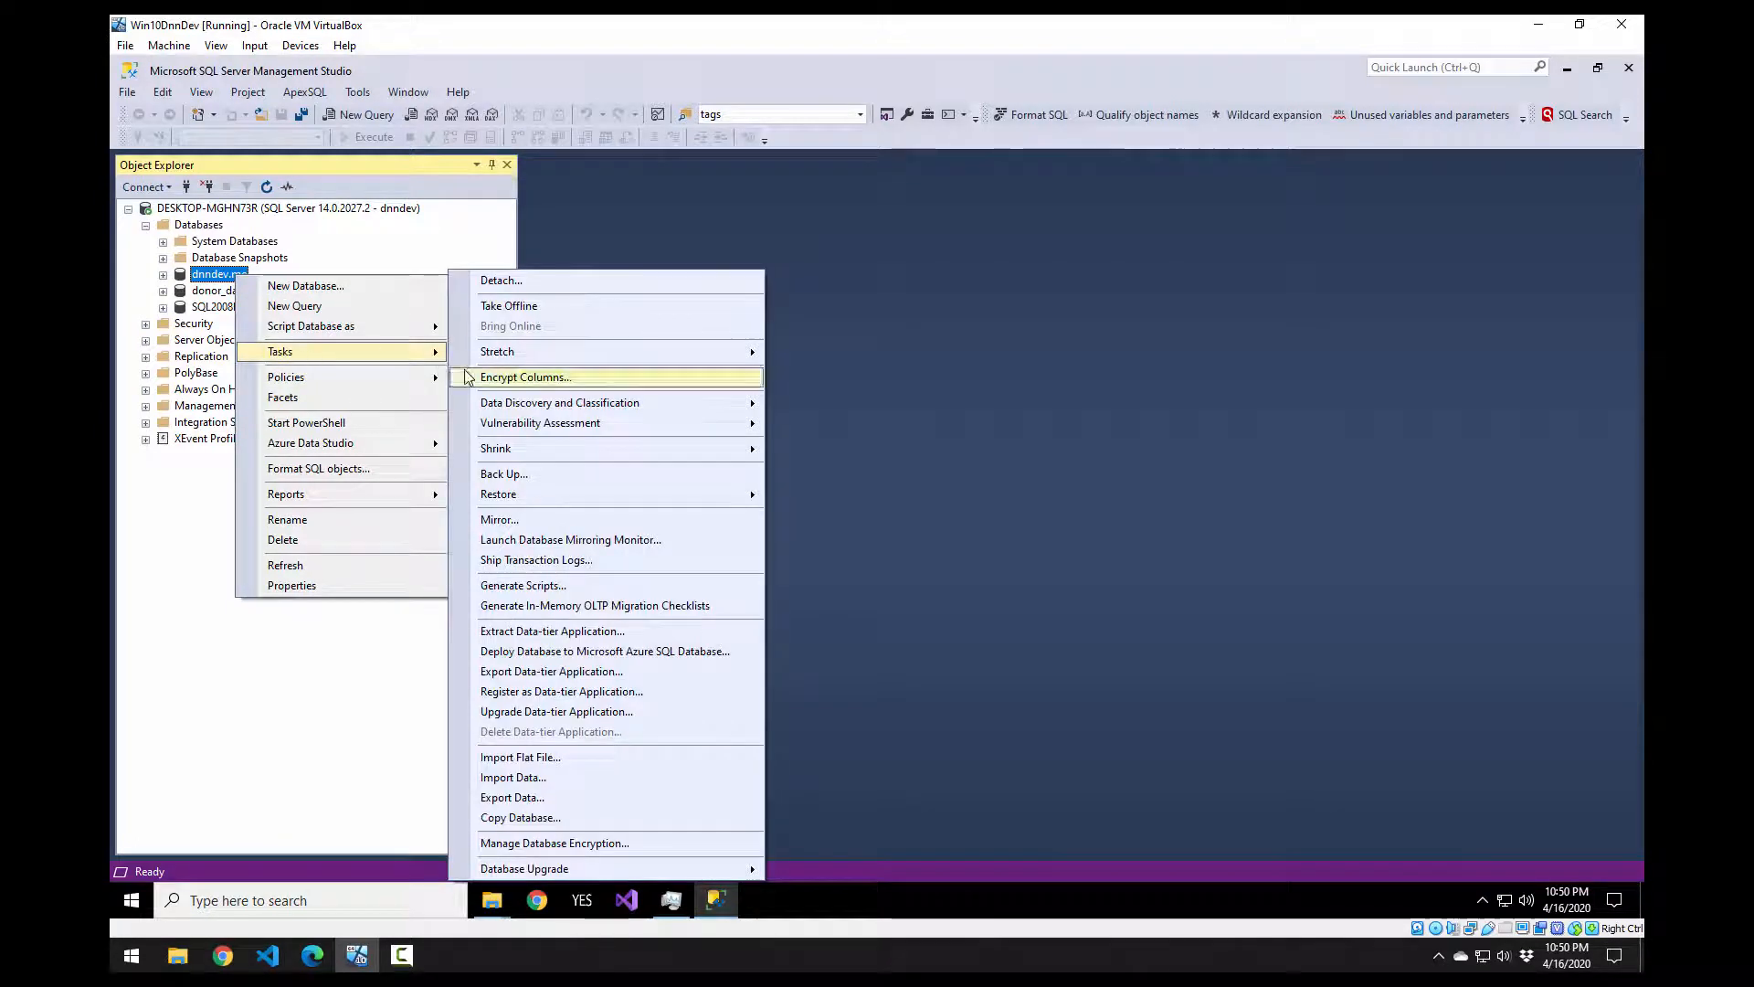
mouse_move(578, 494)
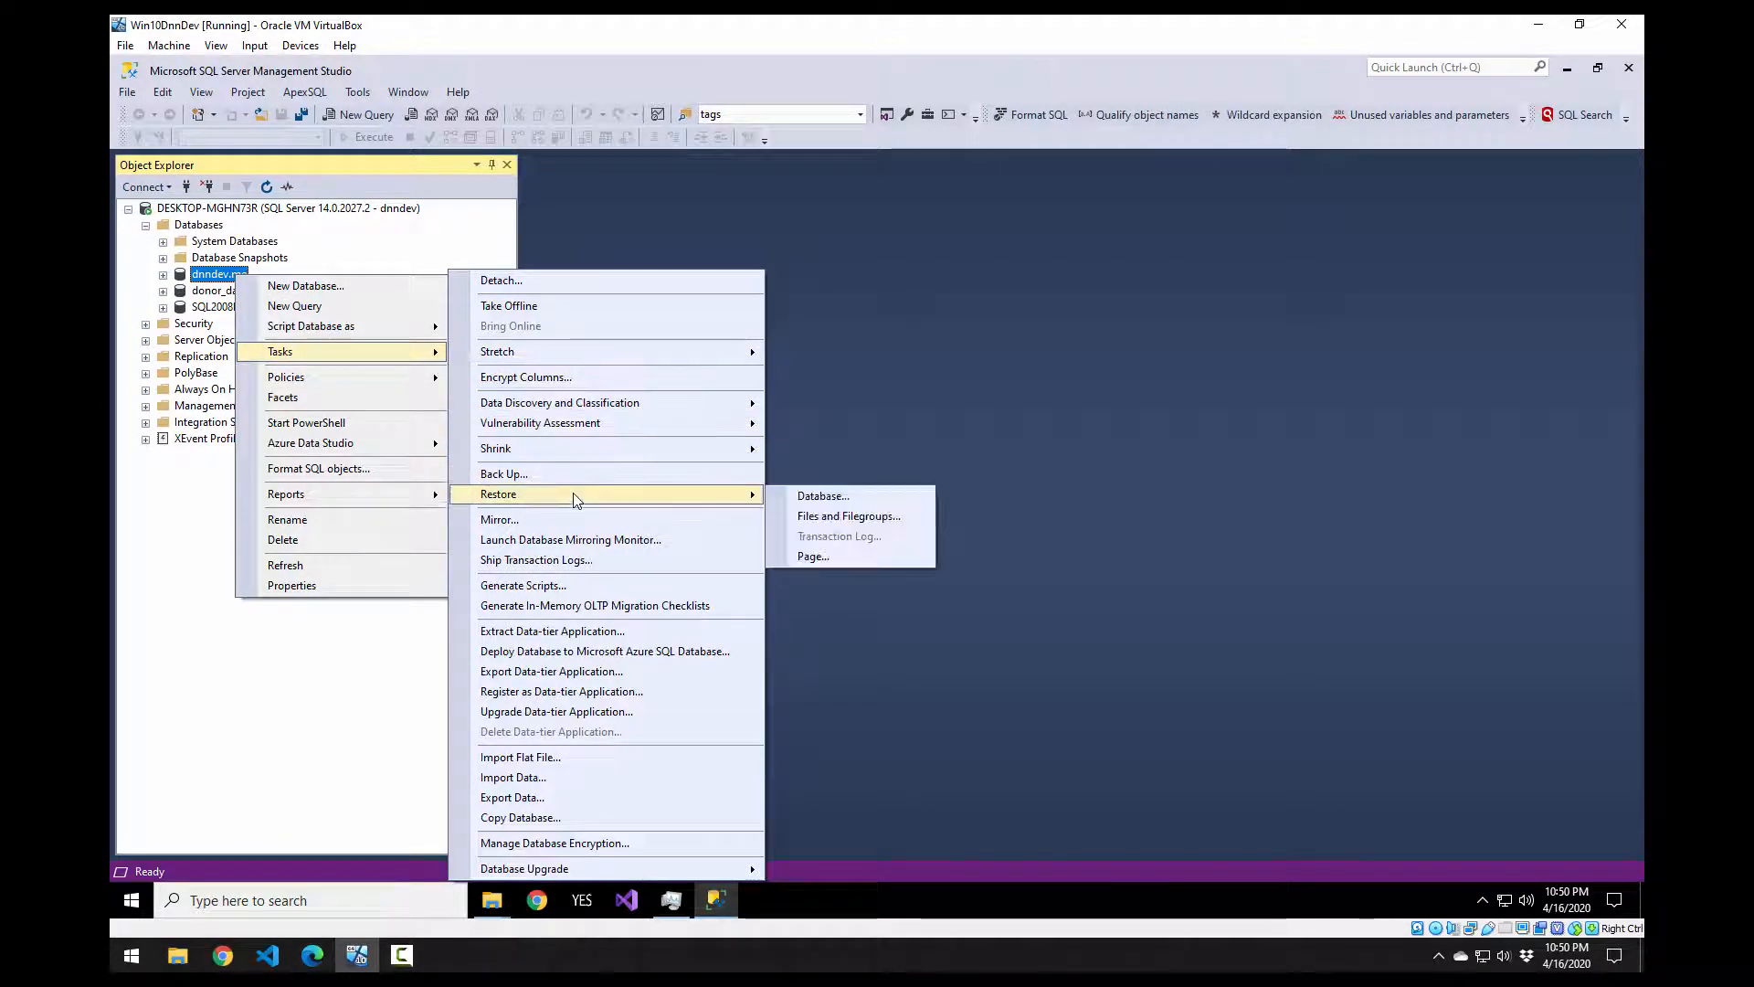
click(778, 495)
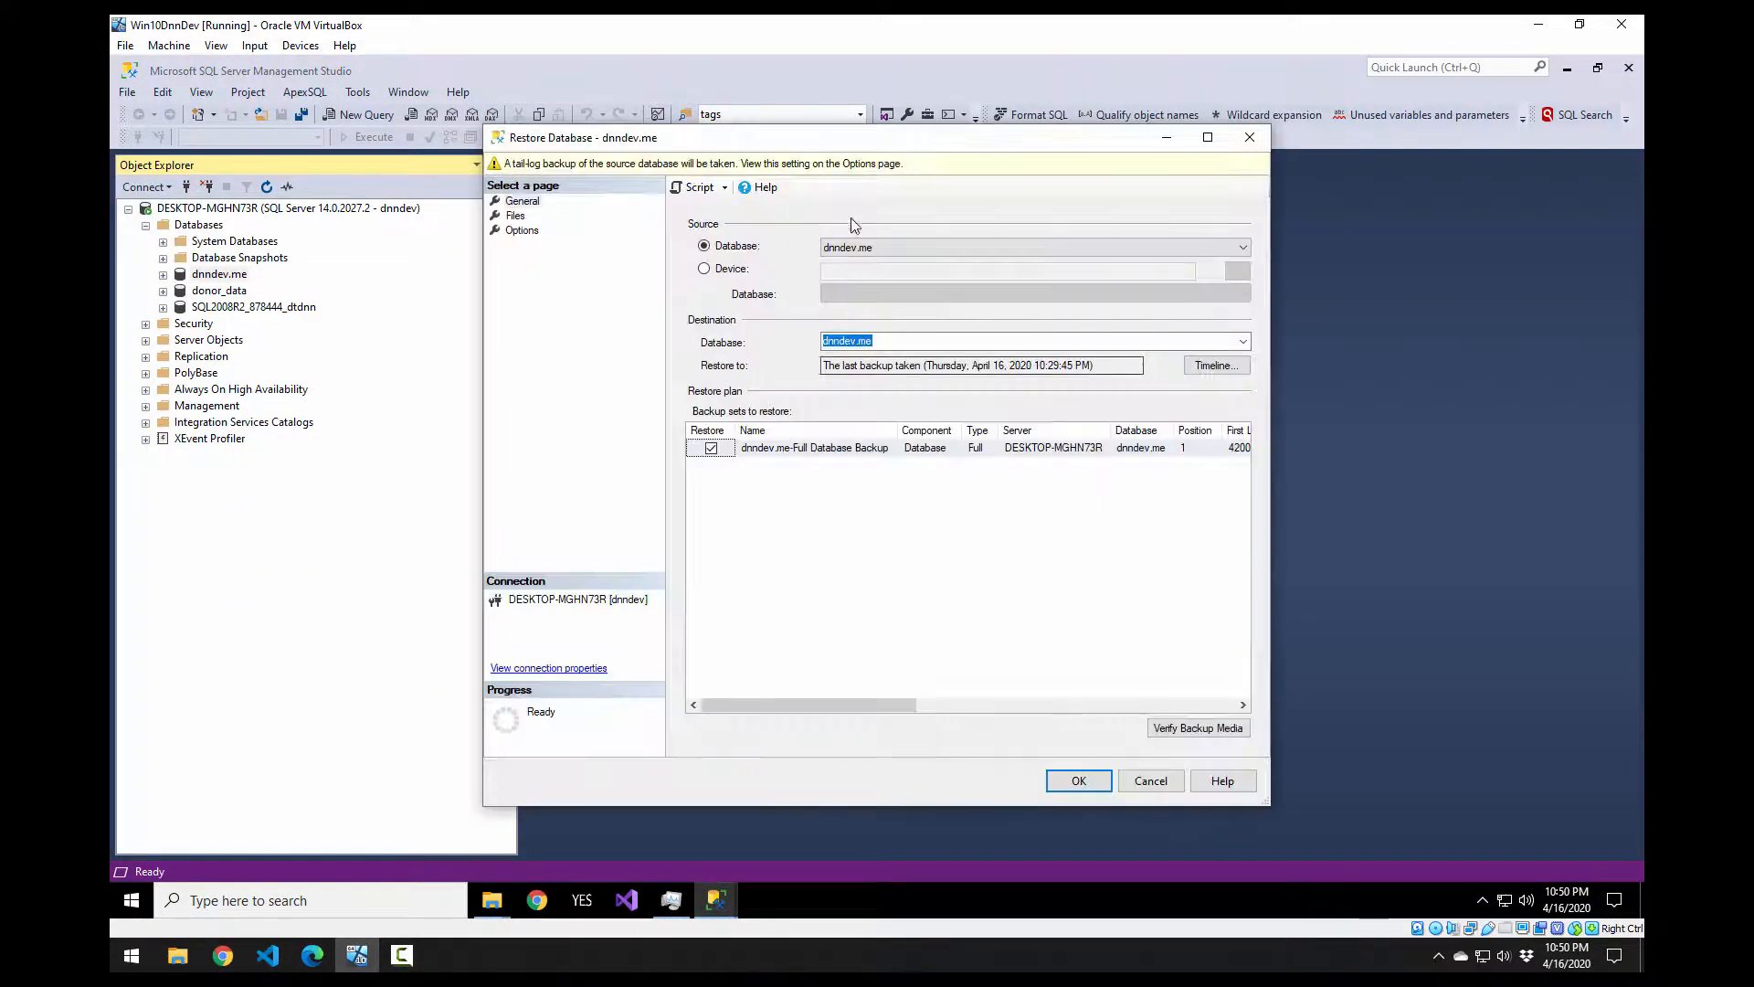
Step: Restore dnndev.me from its full backup set and read the missing RESTORE permission error
drag(858, 151, 518, 157)
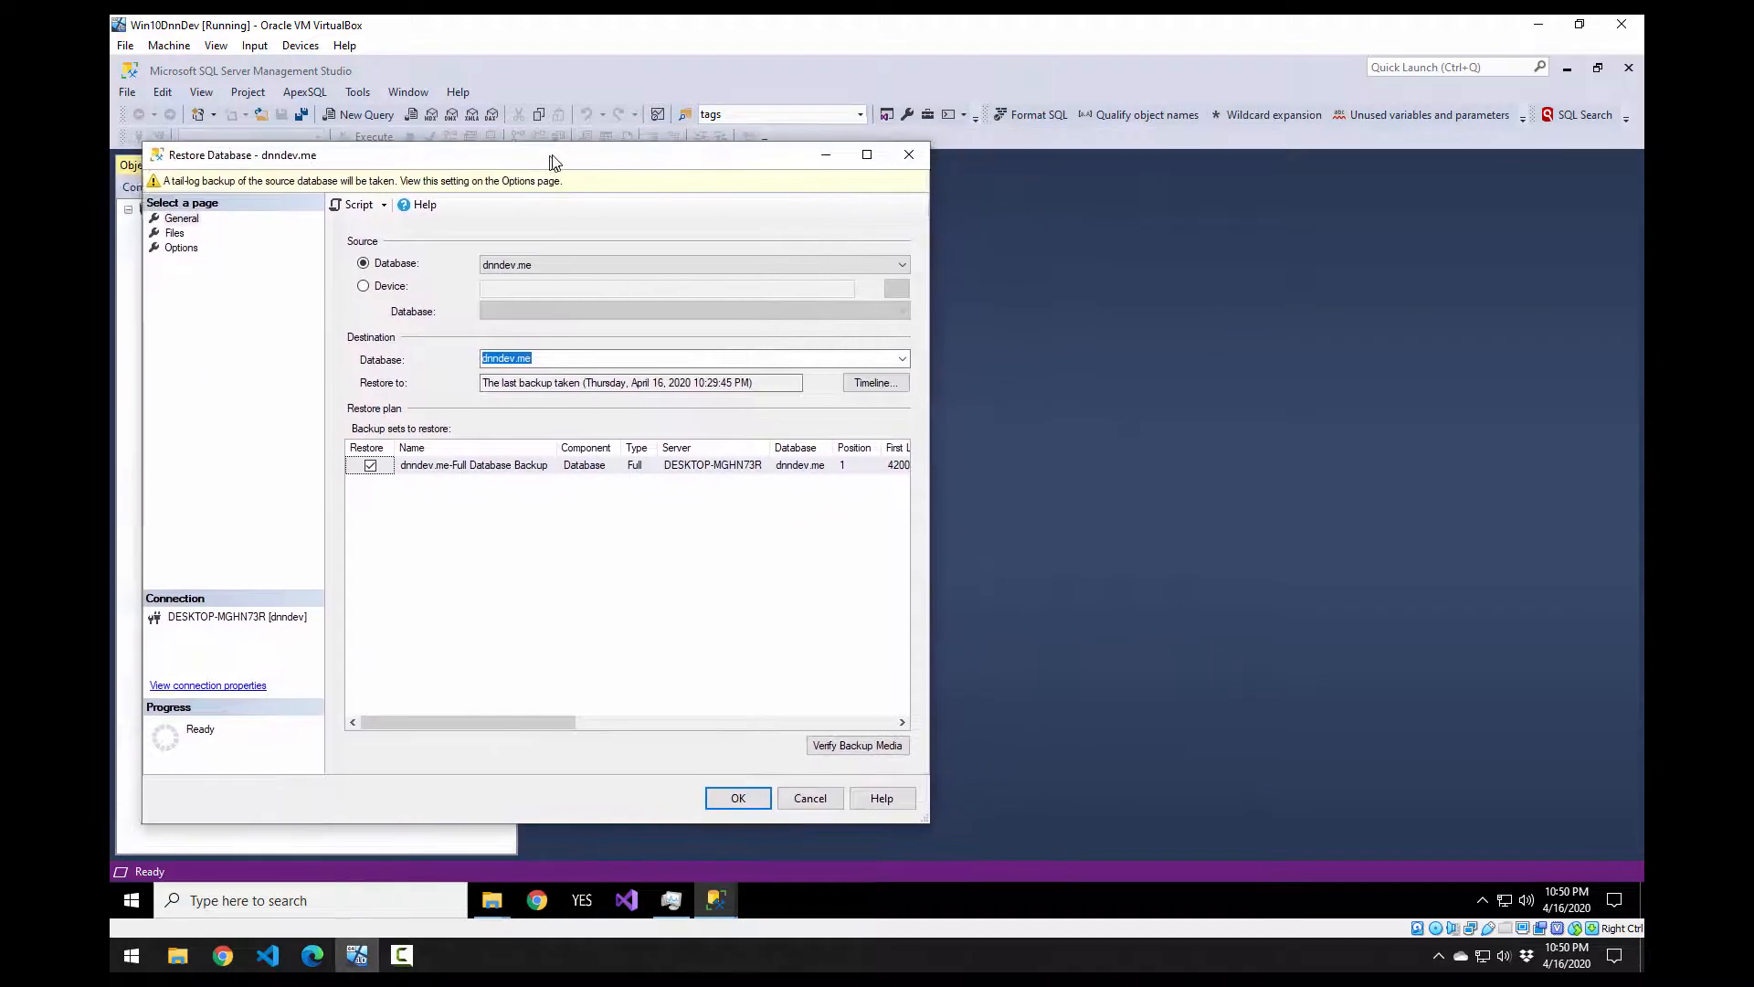
click(183, 219)
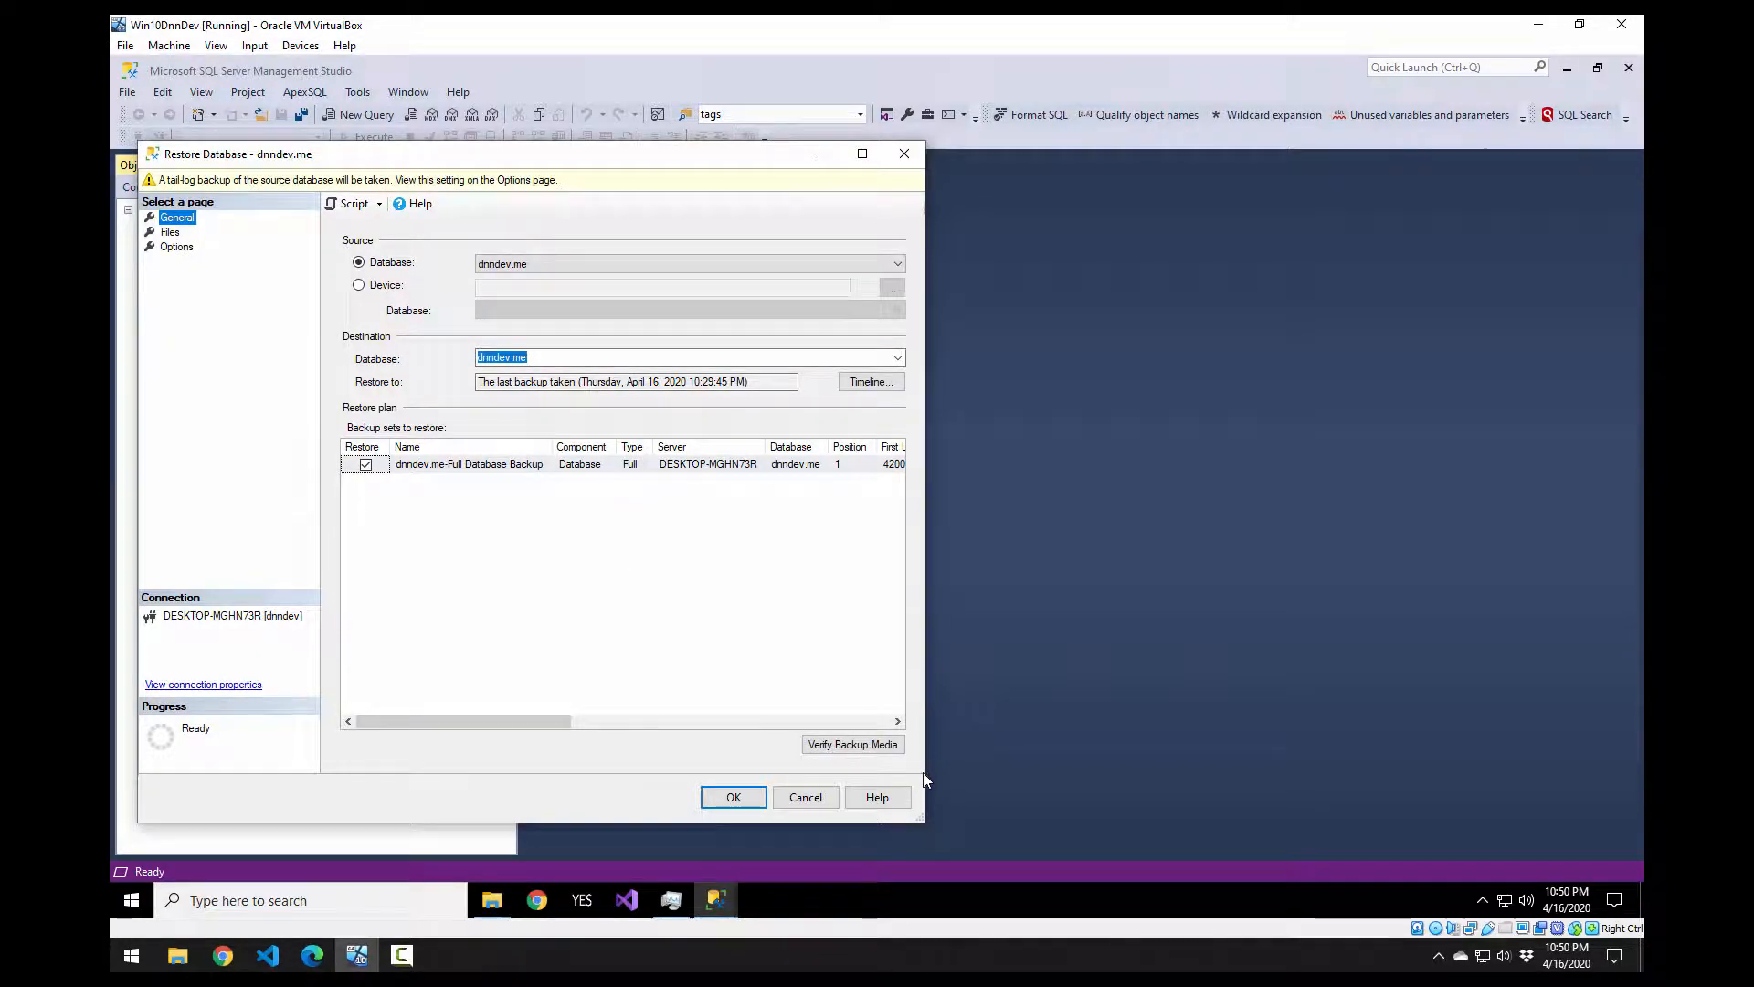
drag(928, 772, 1553, 793)
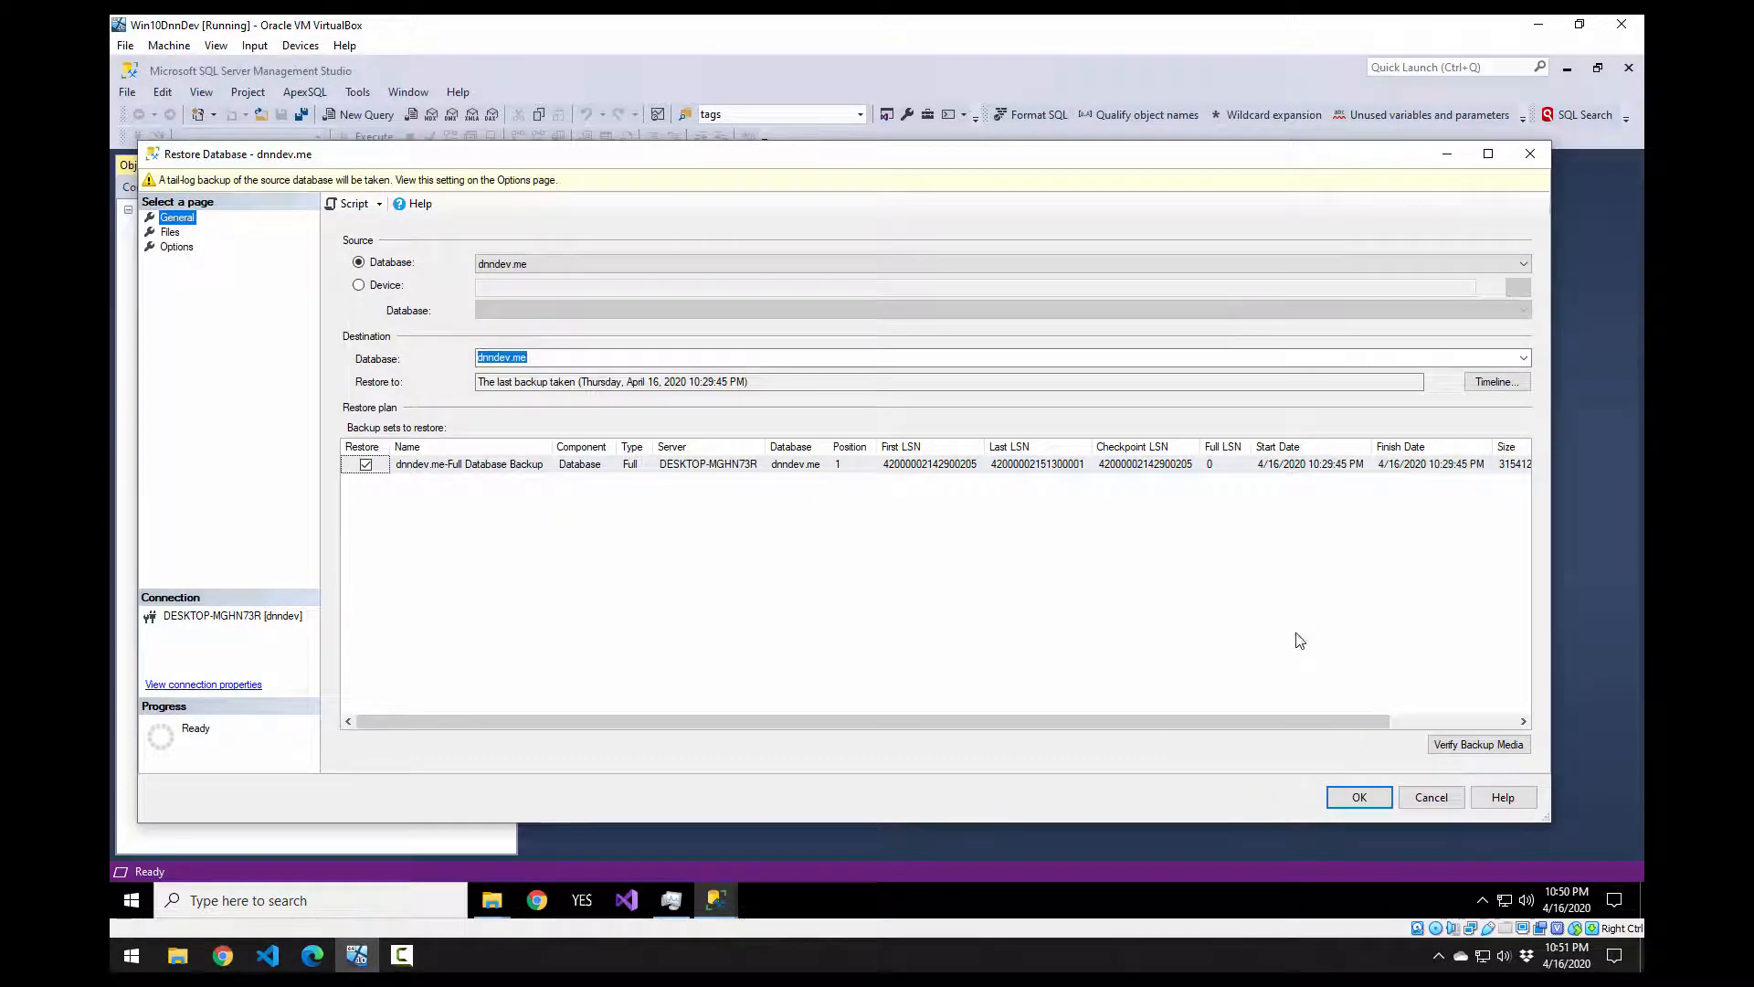
click(519, 466)
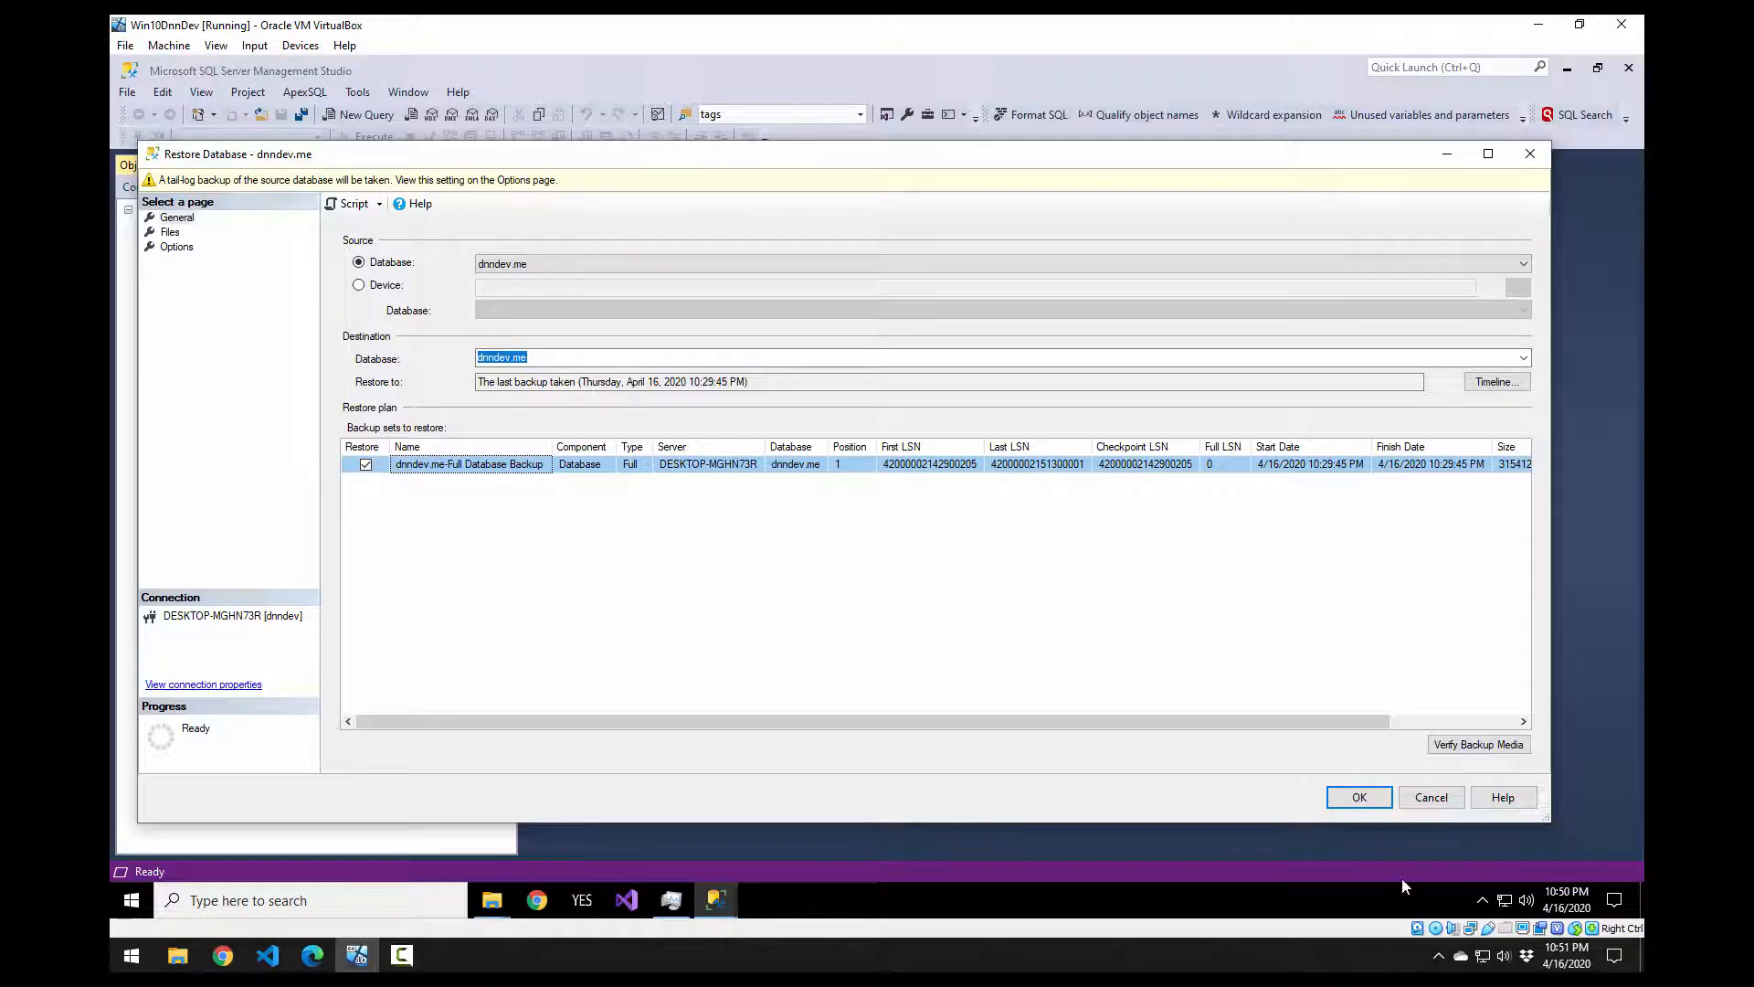
click(1369, 801)
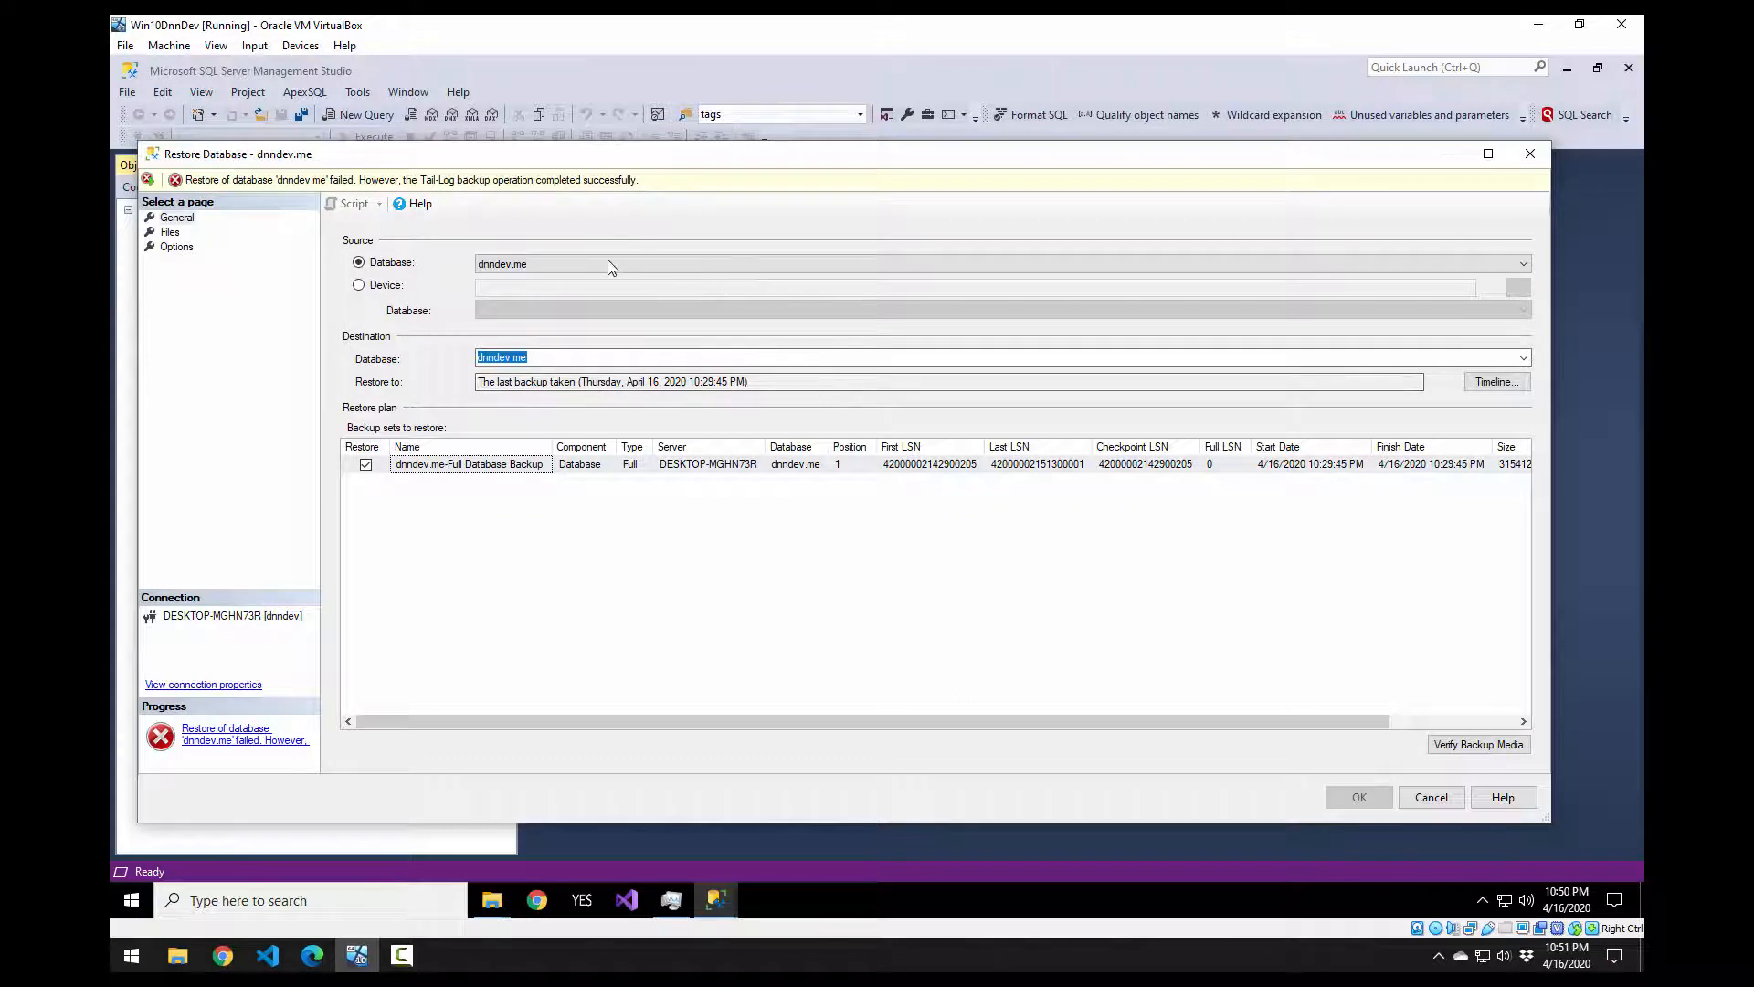
click(596, 196)
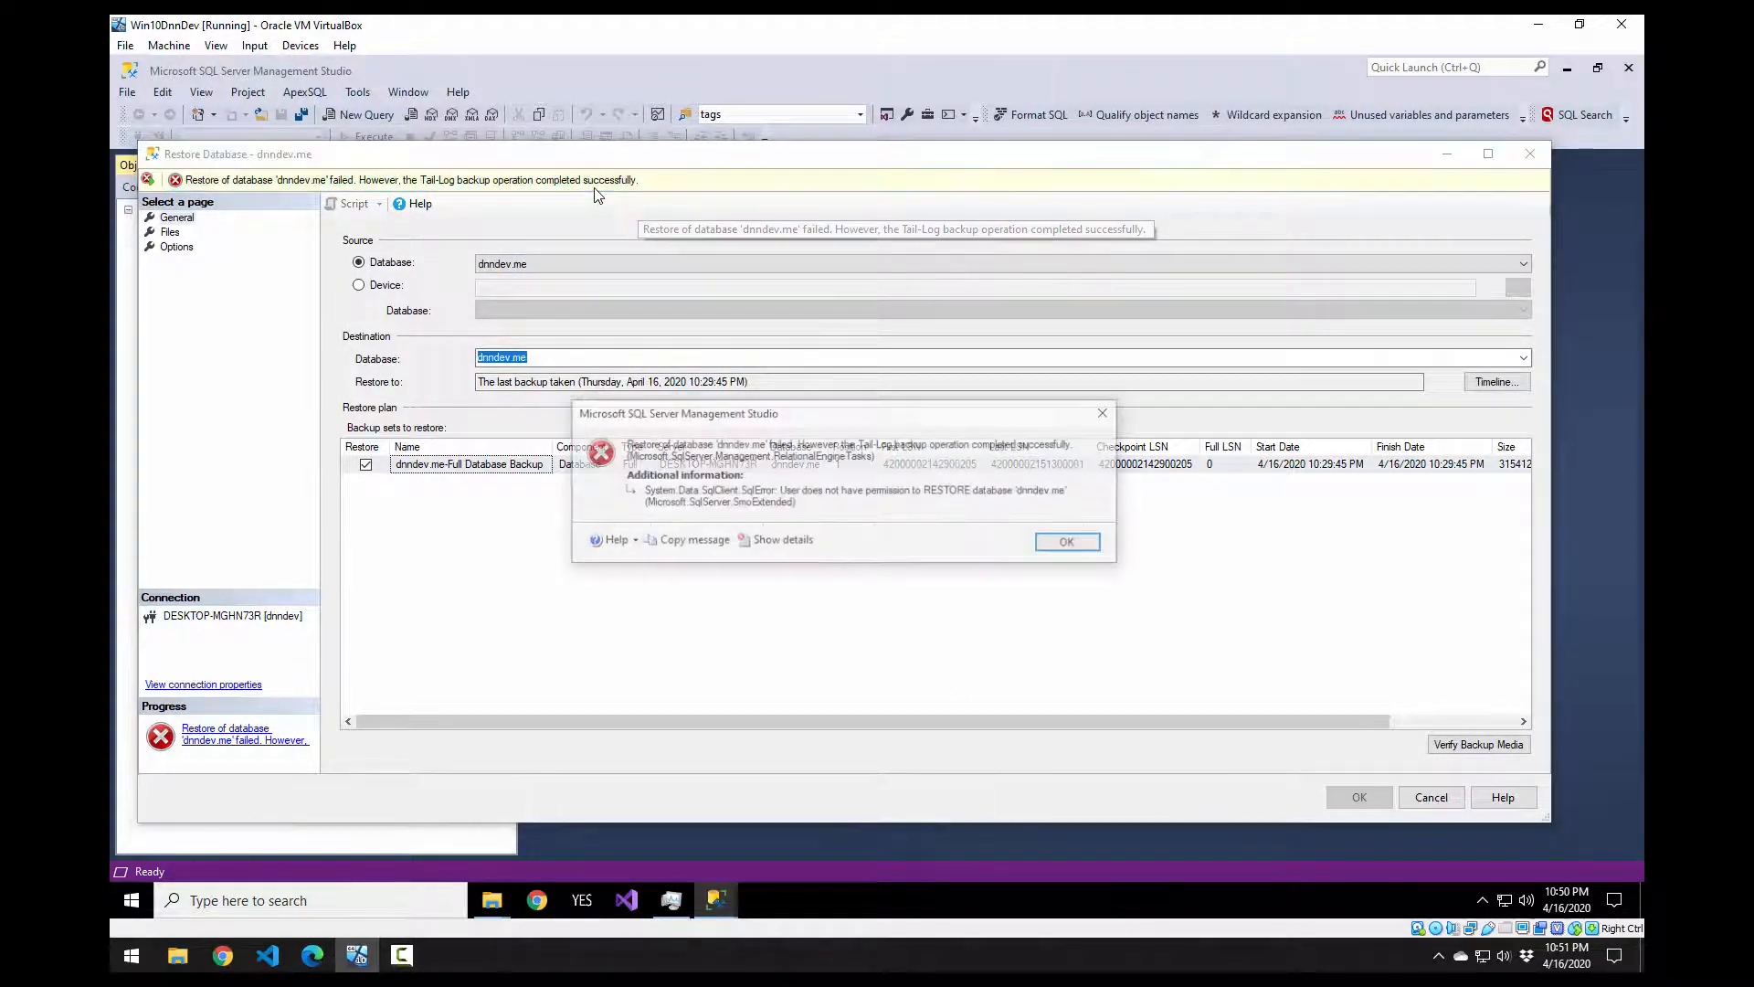
click(1071, 544)
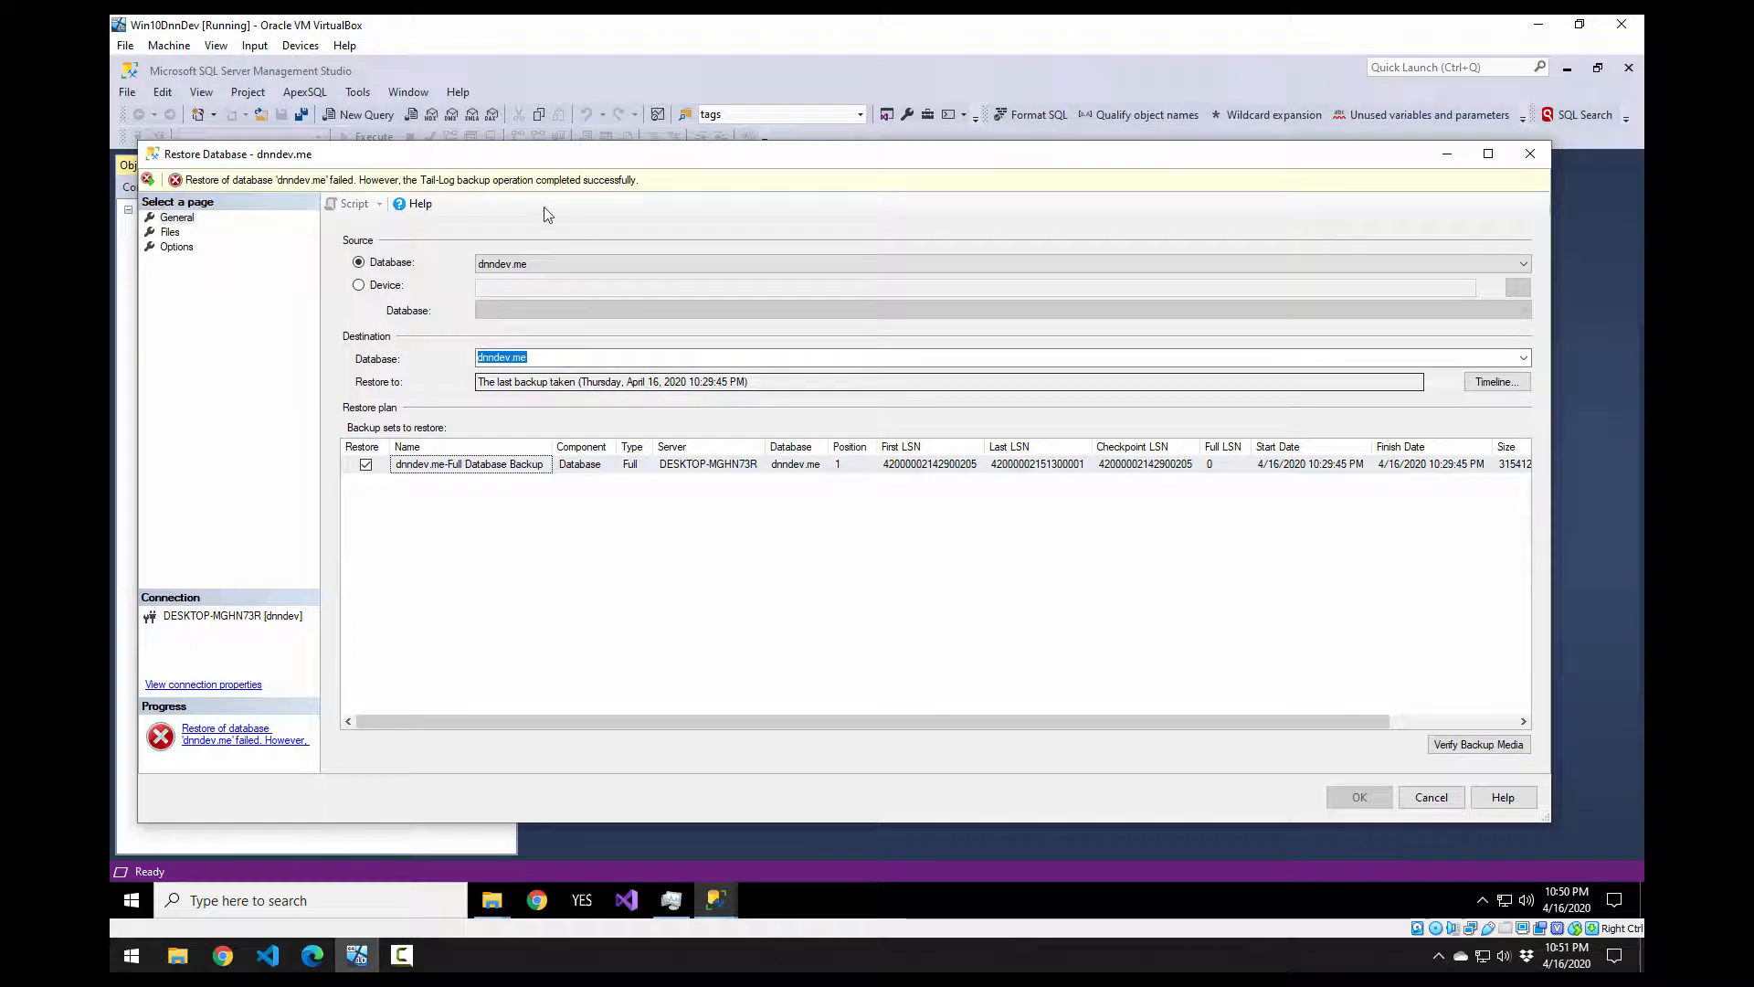
Step: Reselect the dnndev.me full backup set and retry the restore
click(496, 467)
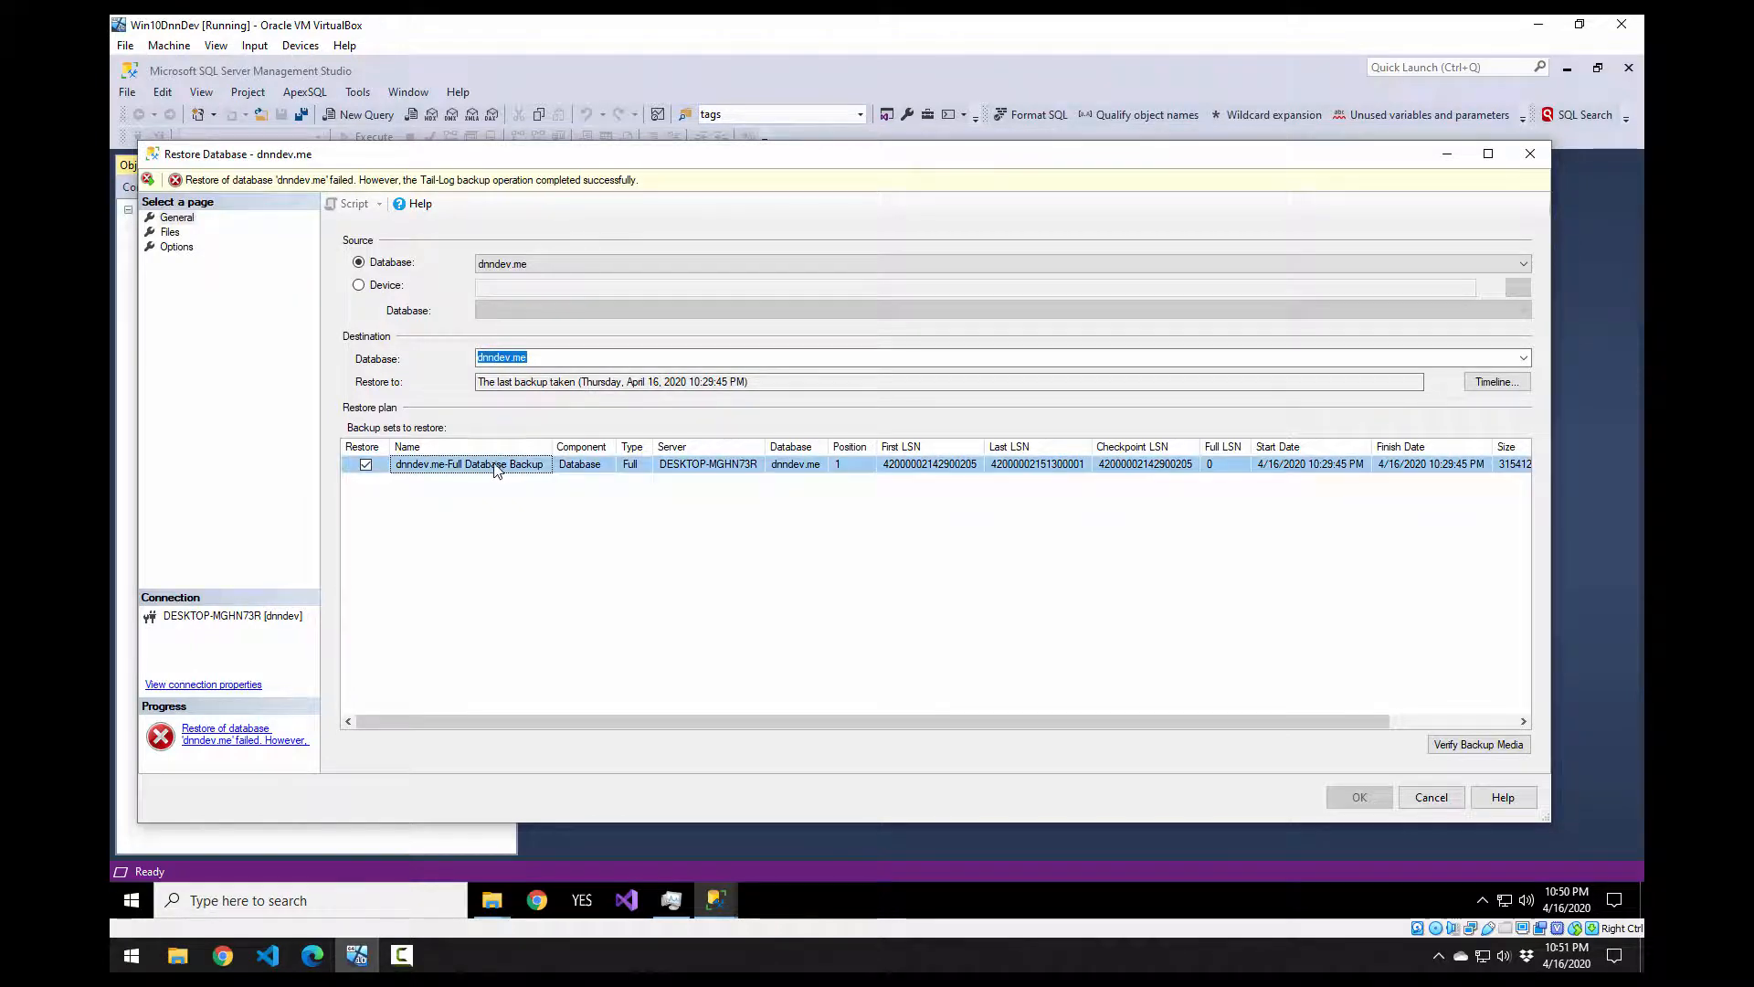
click(365, 466)
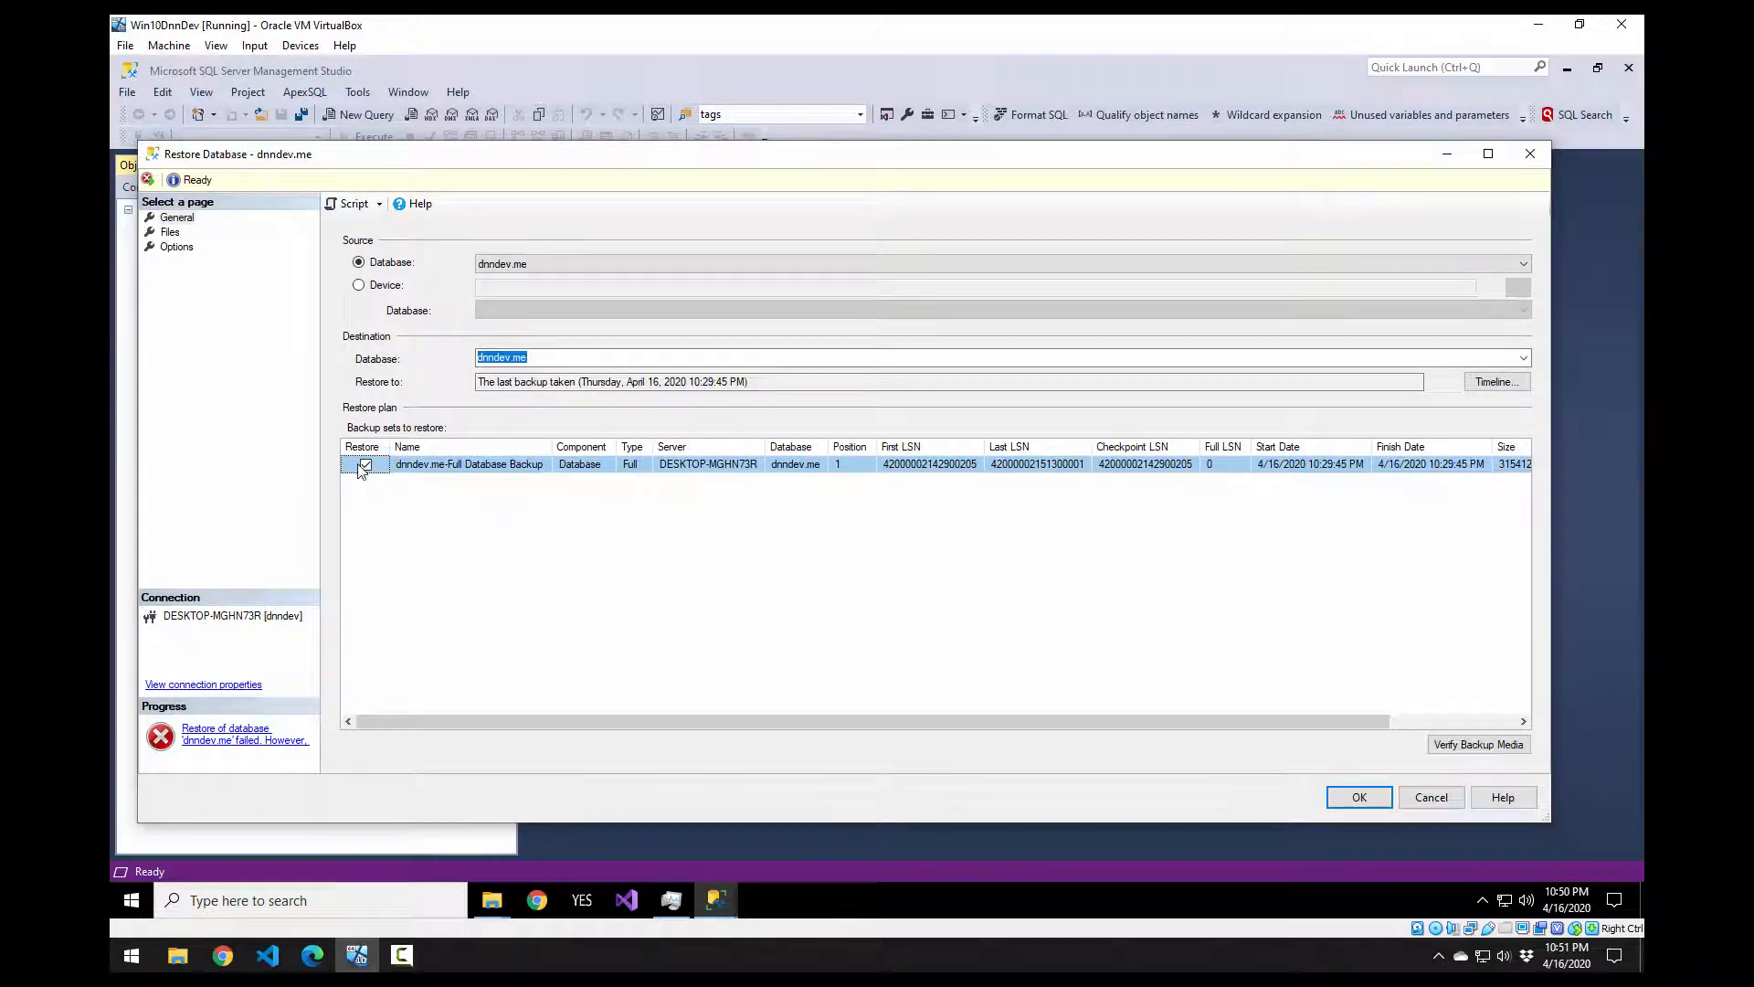
click(1358, 797)
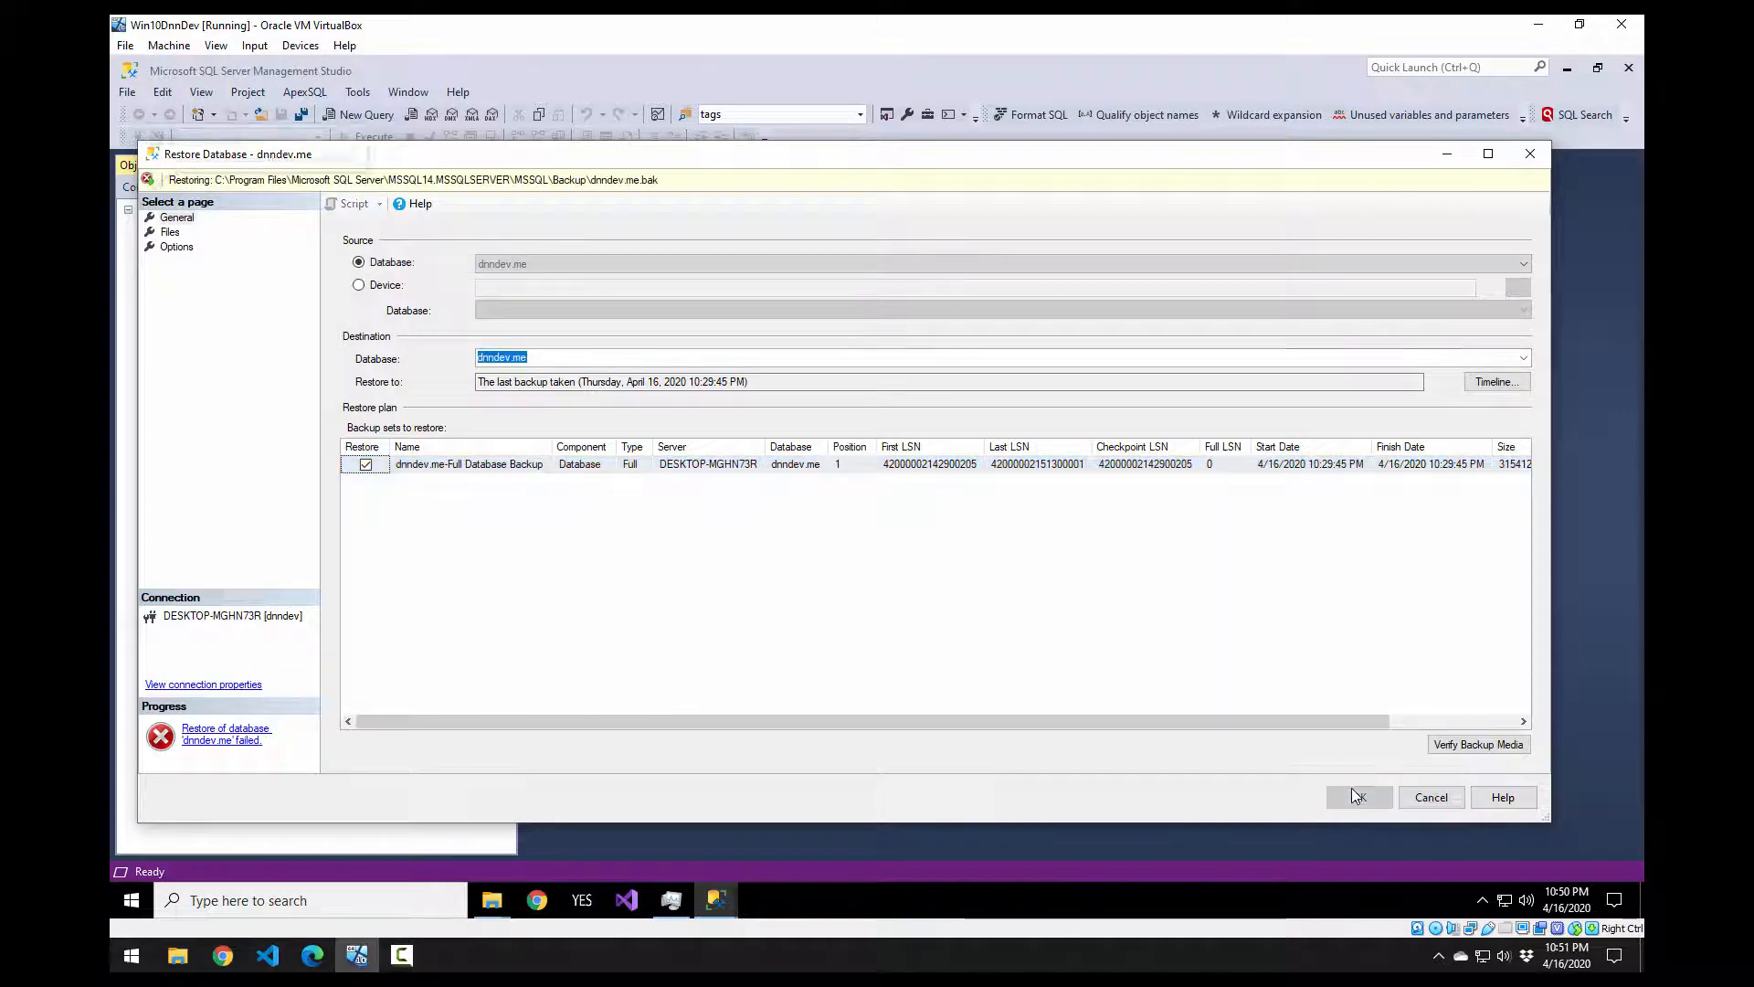
Step: Enable overwriting the existing dnndev.me database (WITH REPLACE) and run the restore again
click(179, 233)
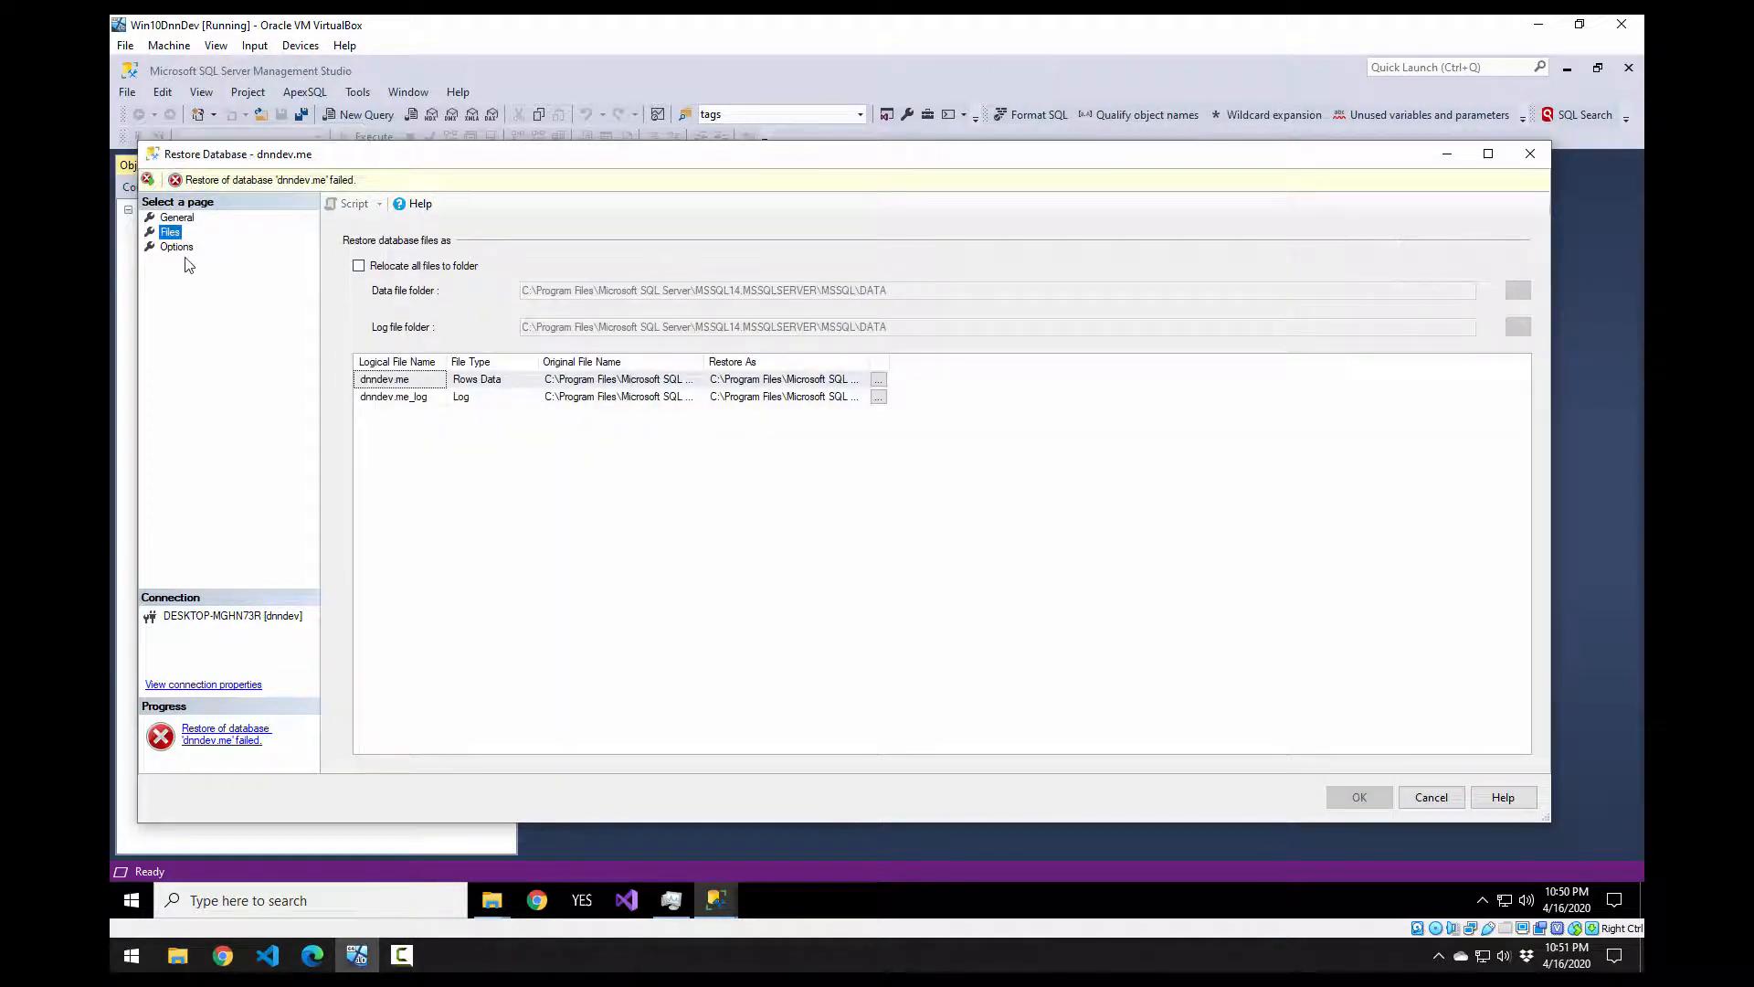
click(178, 247)
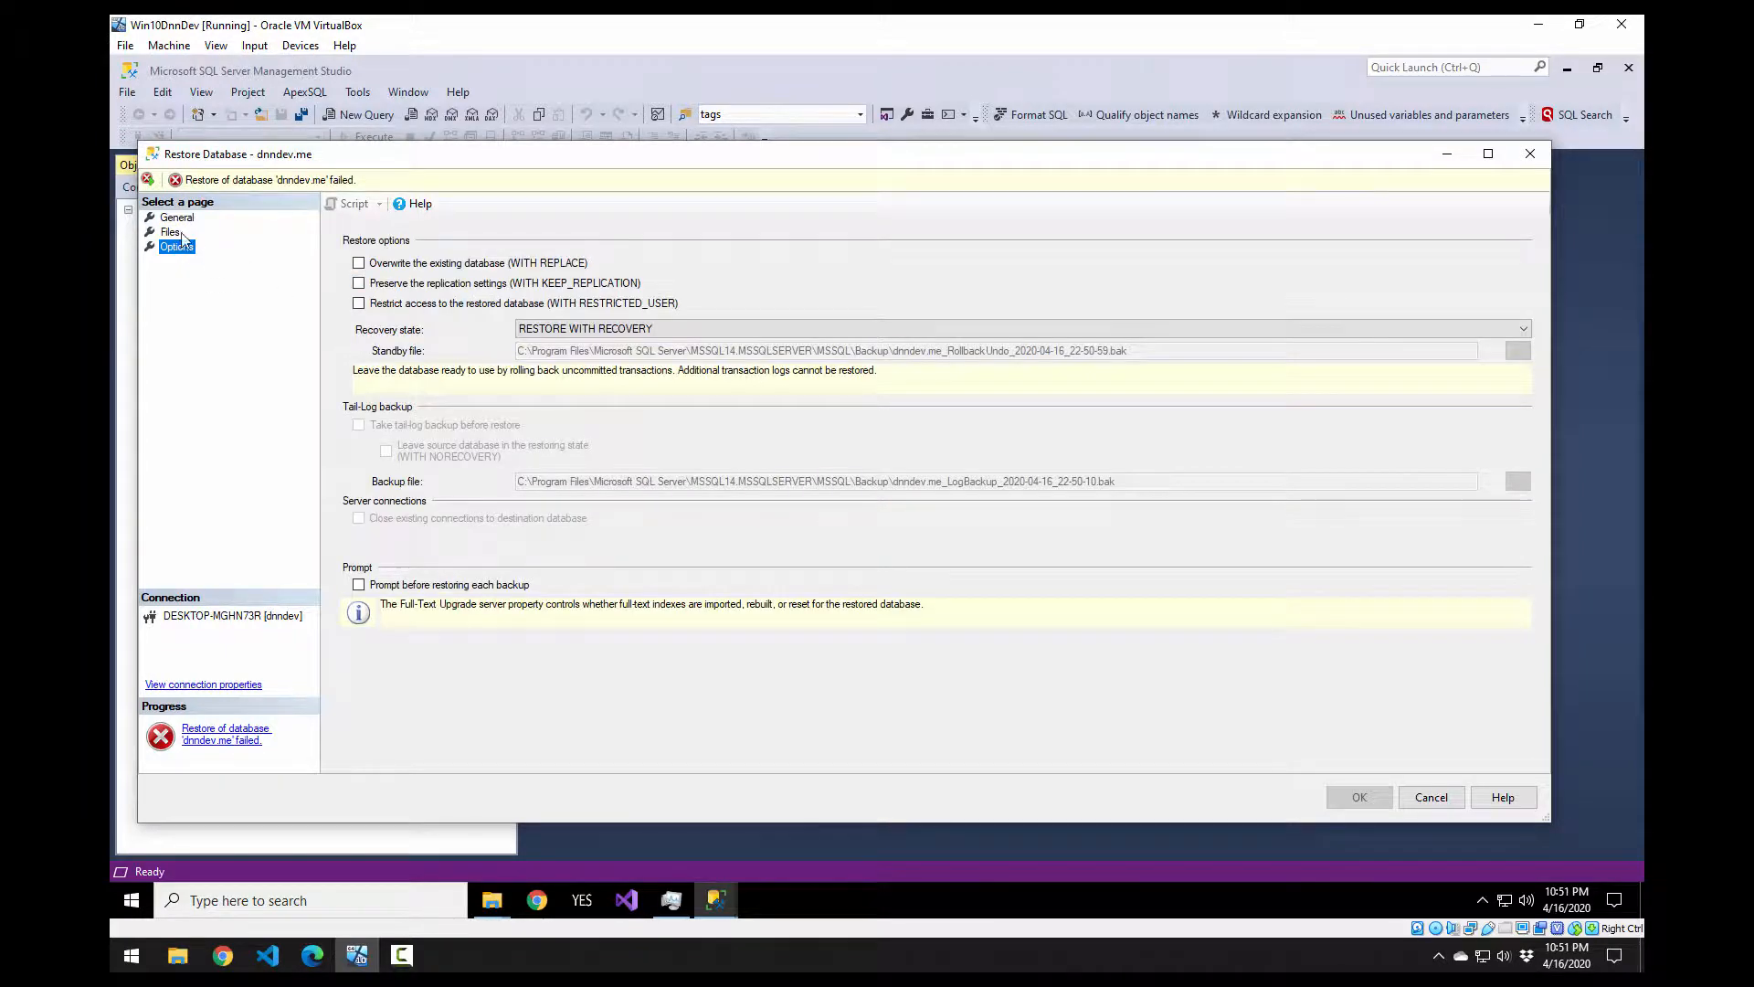
click(172, 218)
click(170, 232)
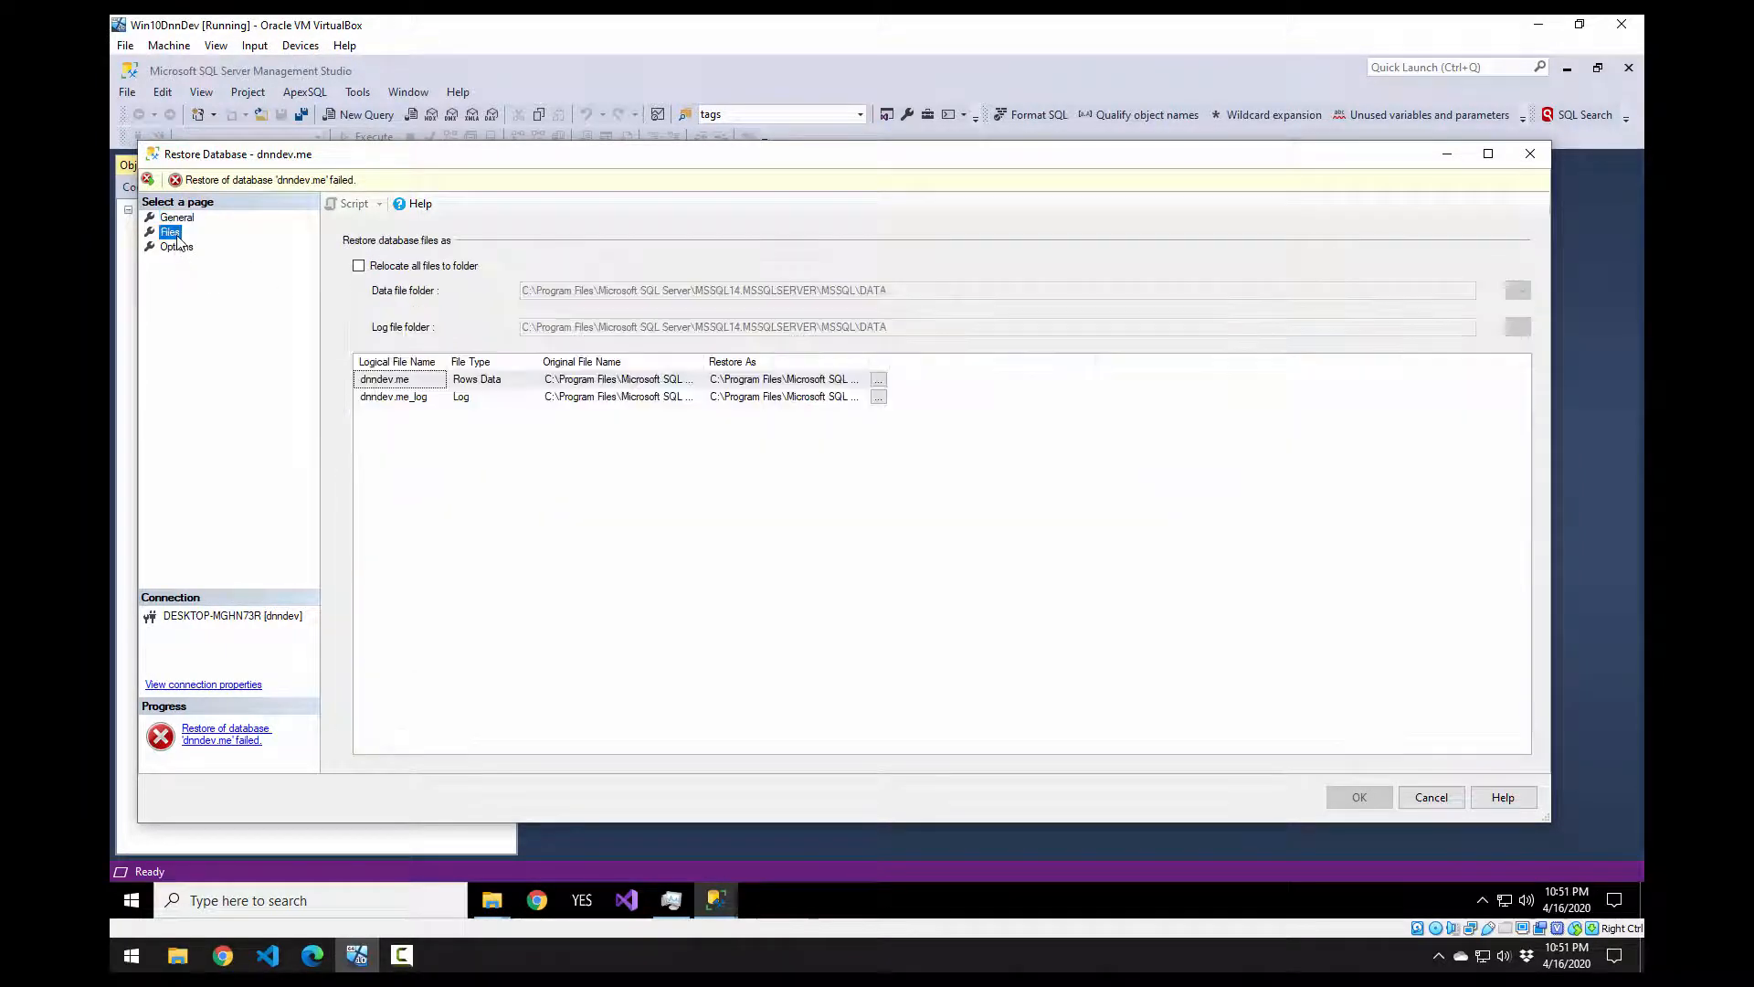
click(177, 248)
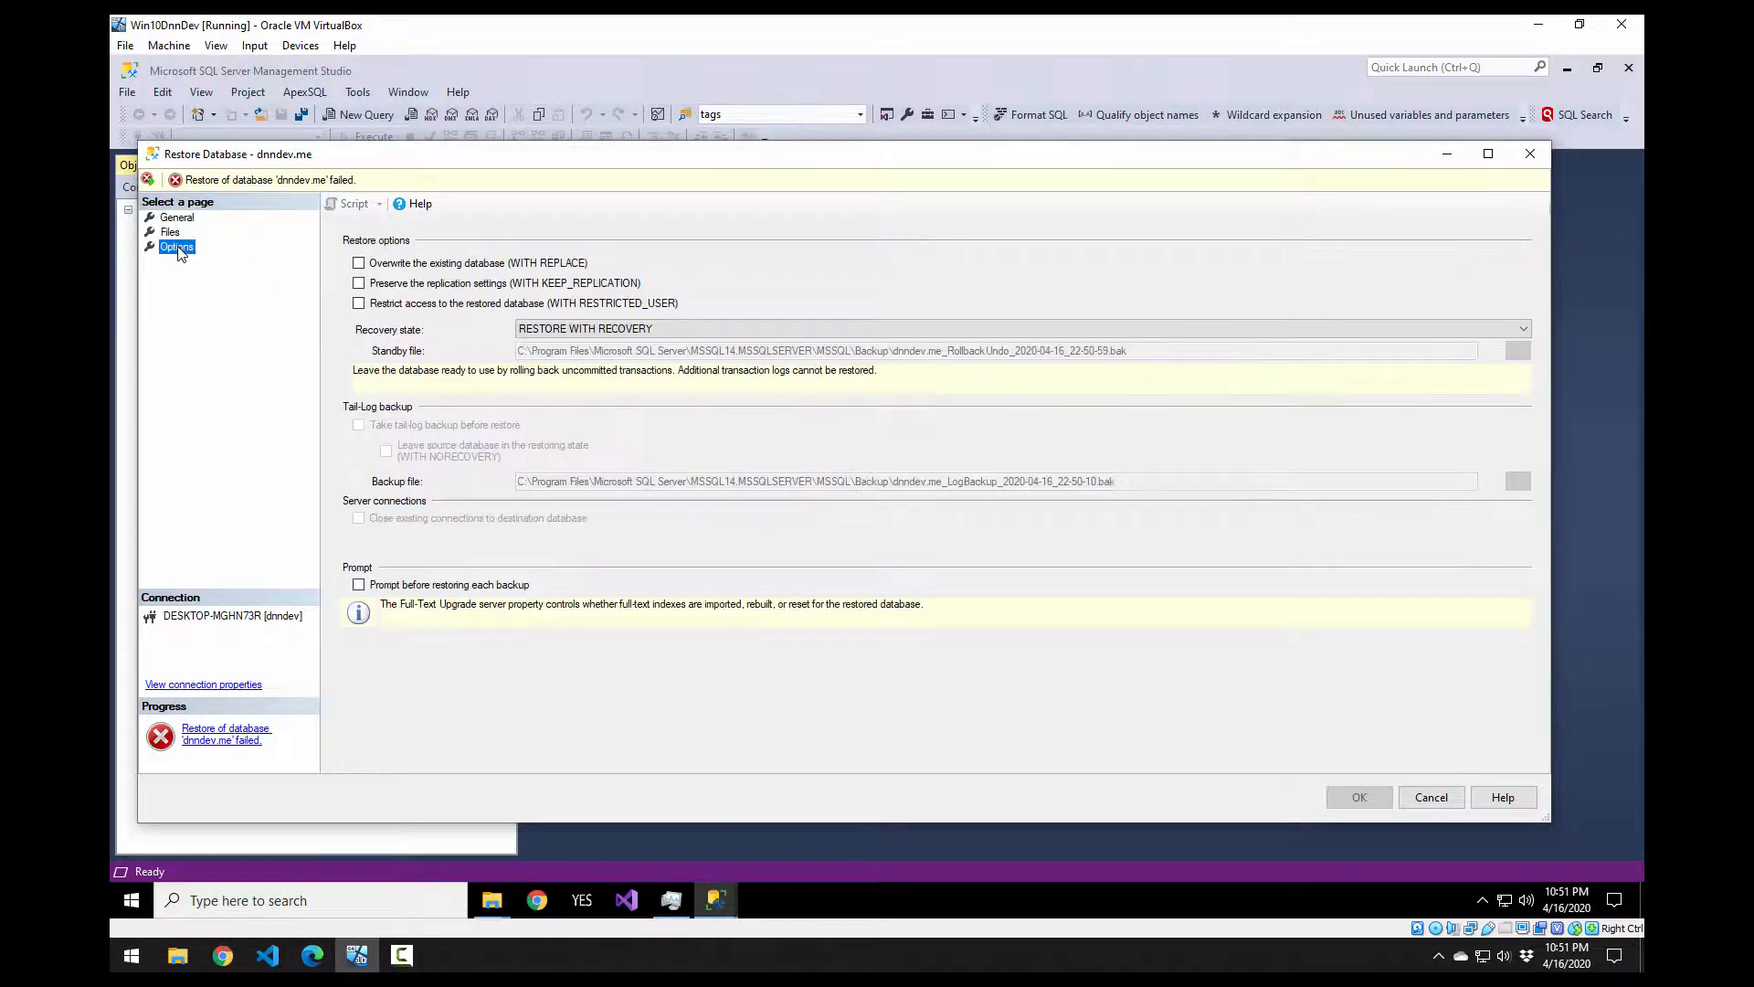
click(442, 265)
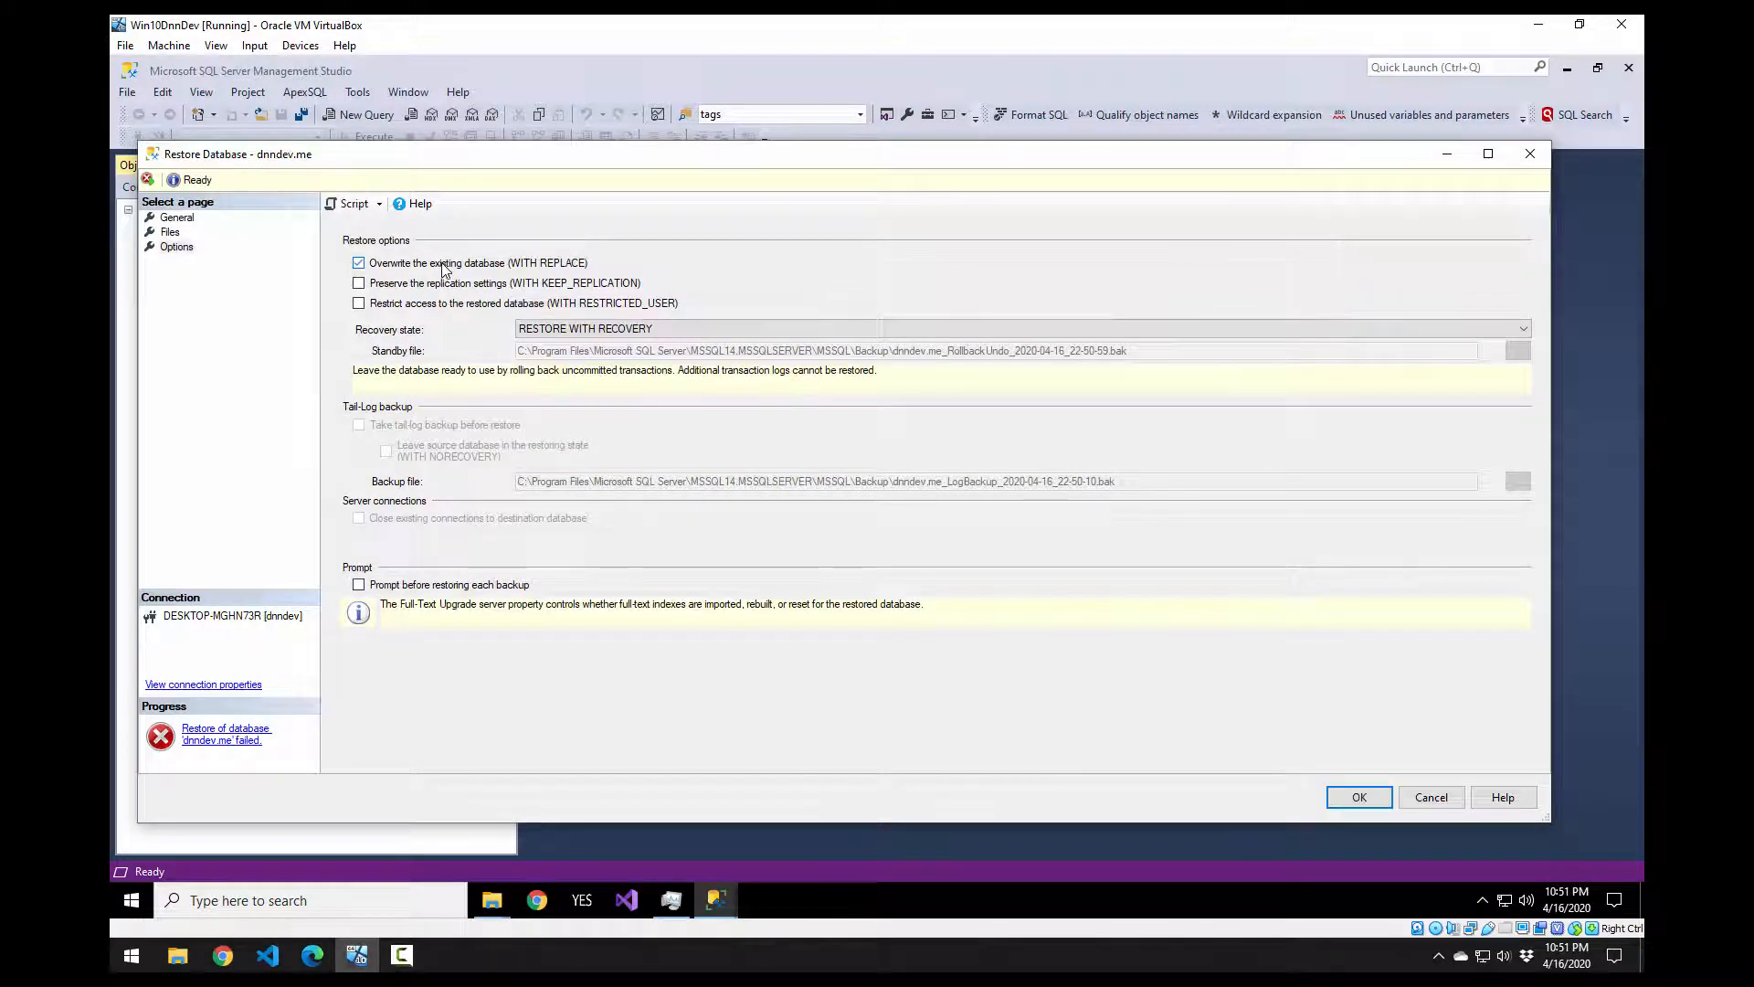
click(1347, 796)
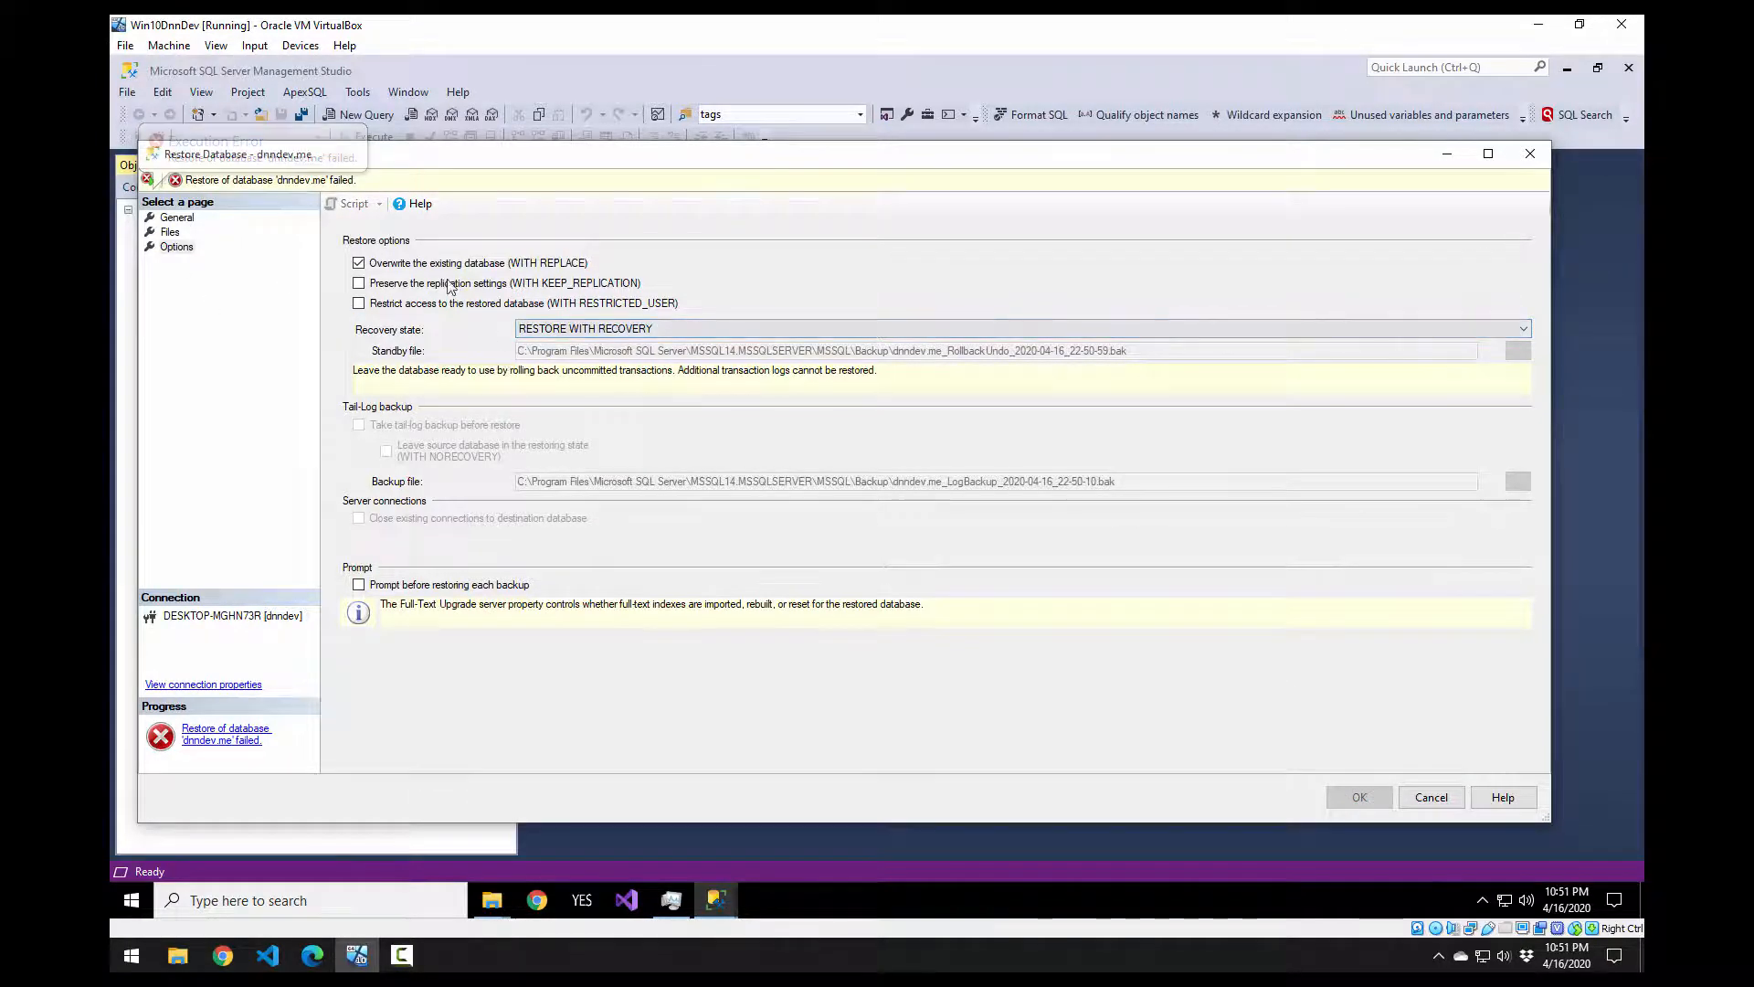
Step: Read the repeated restore failure, dismiss it, and cancel the Restore Database dialog
click(178, 219)
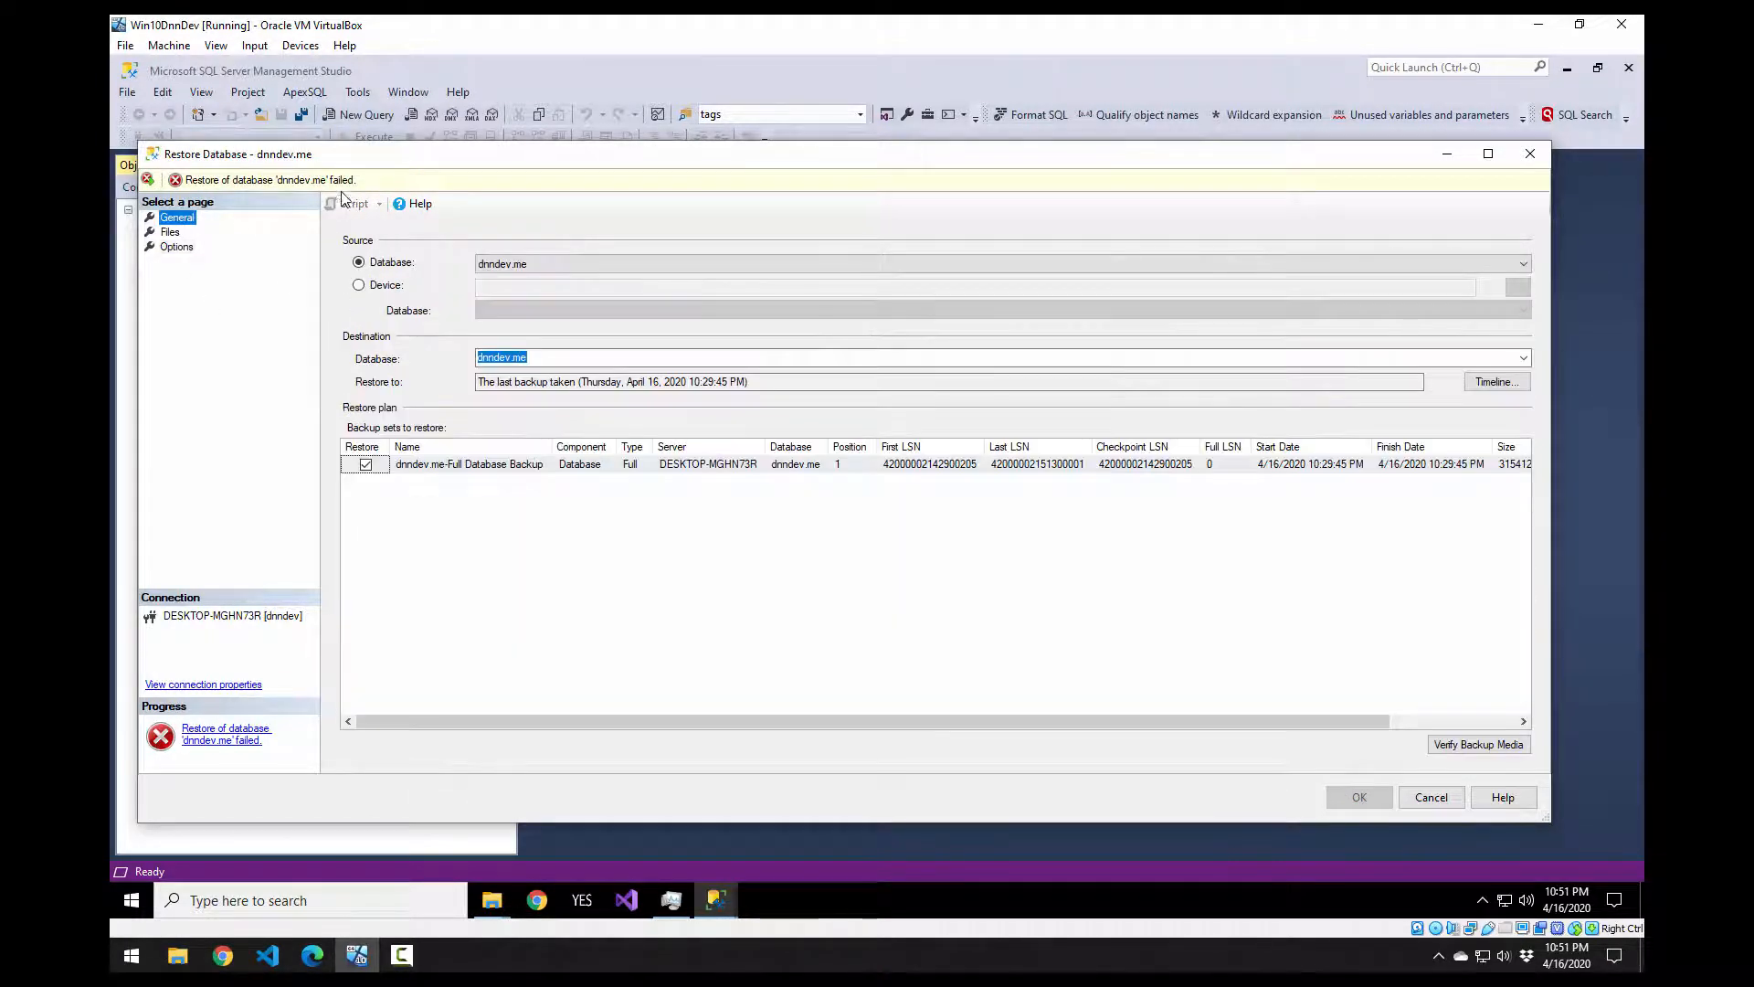
click(315, 179)
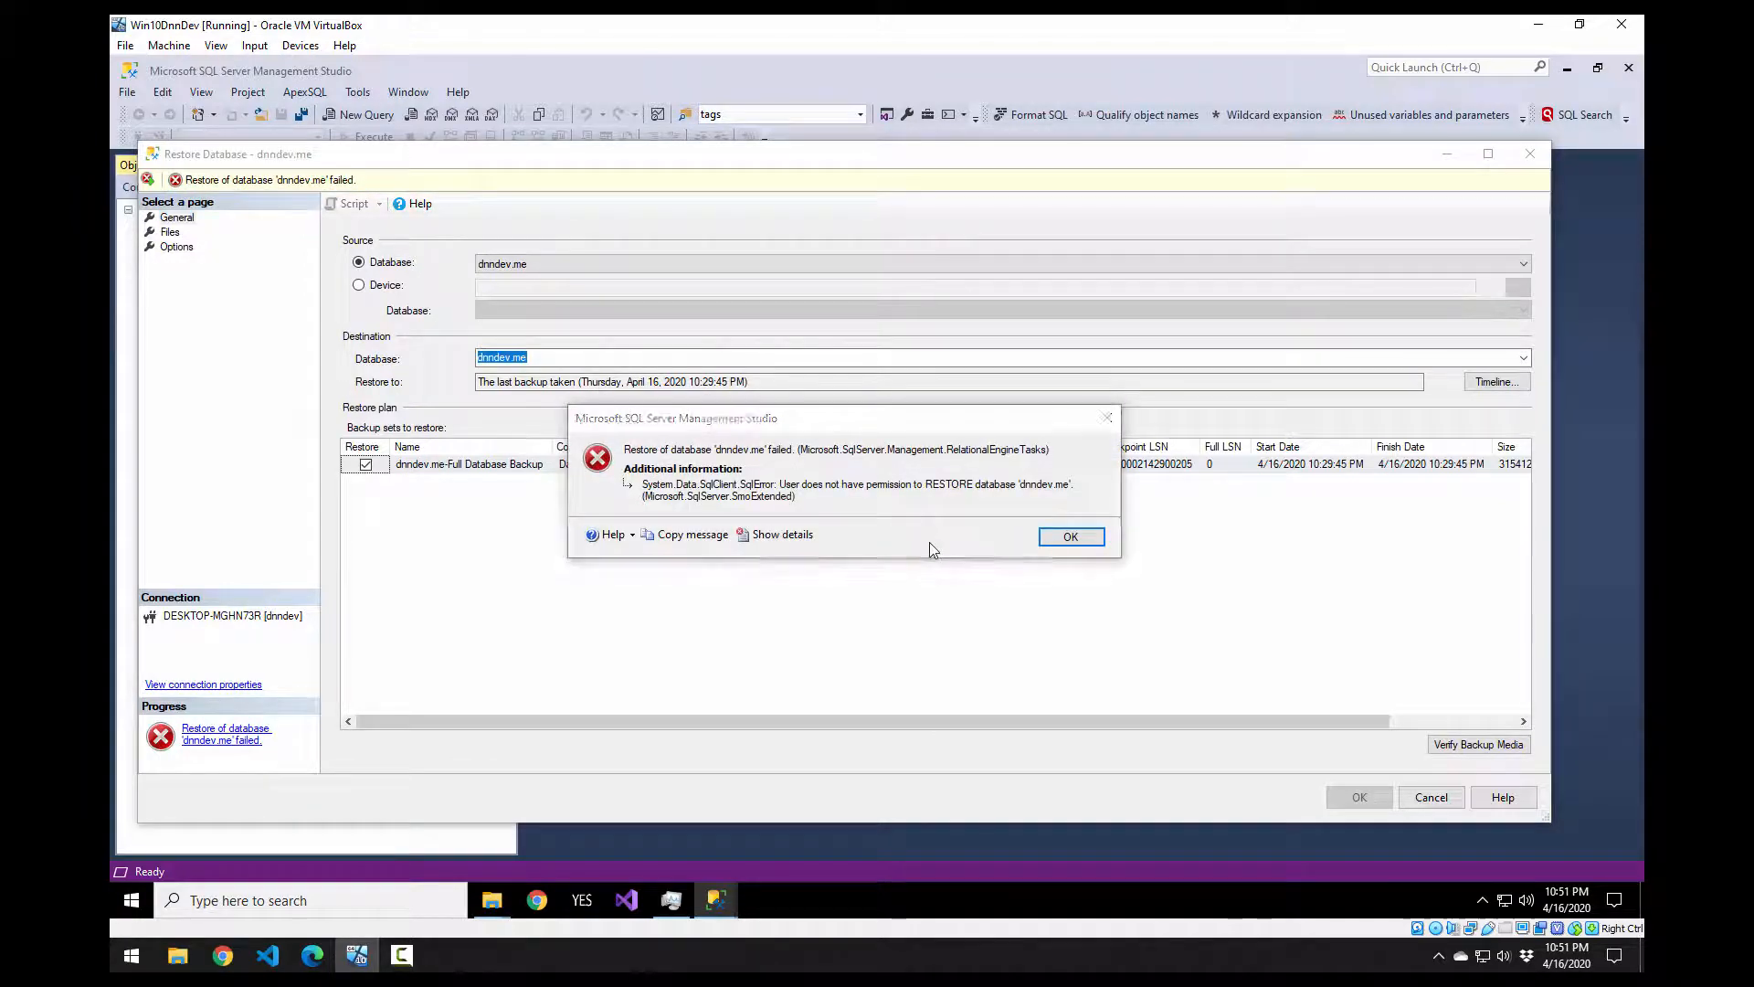
click(1067, 539)
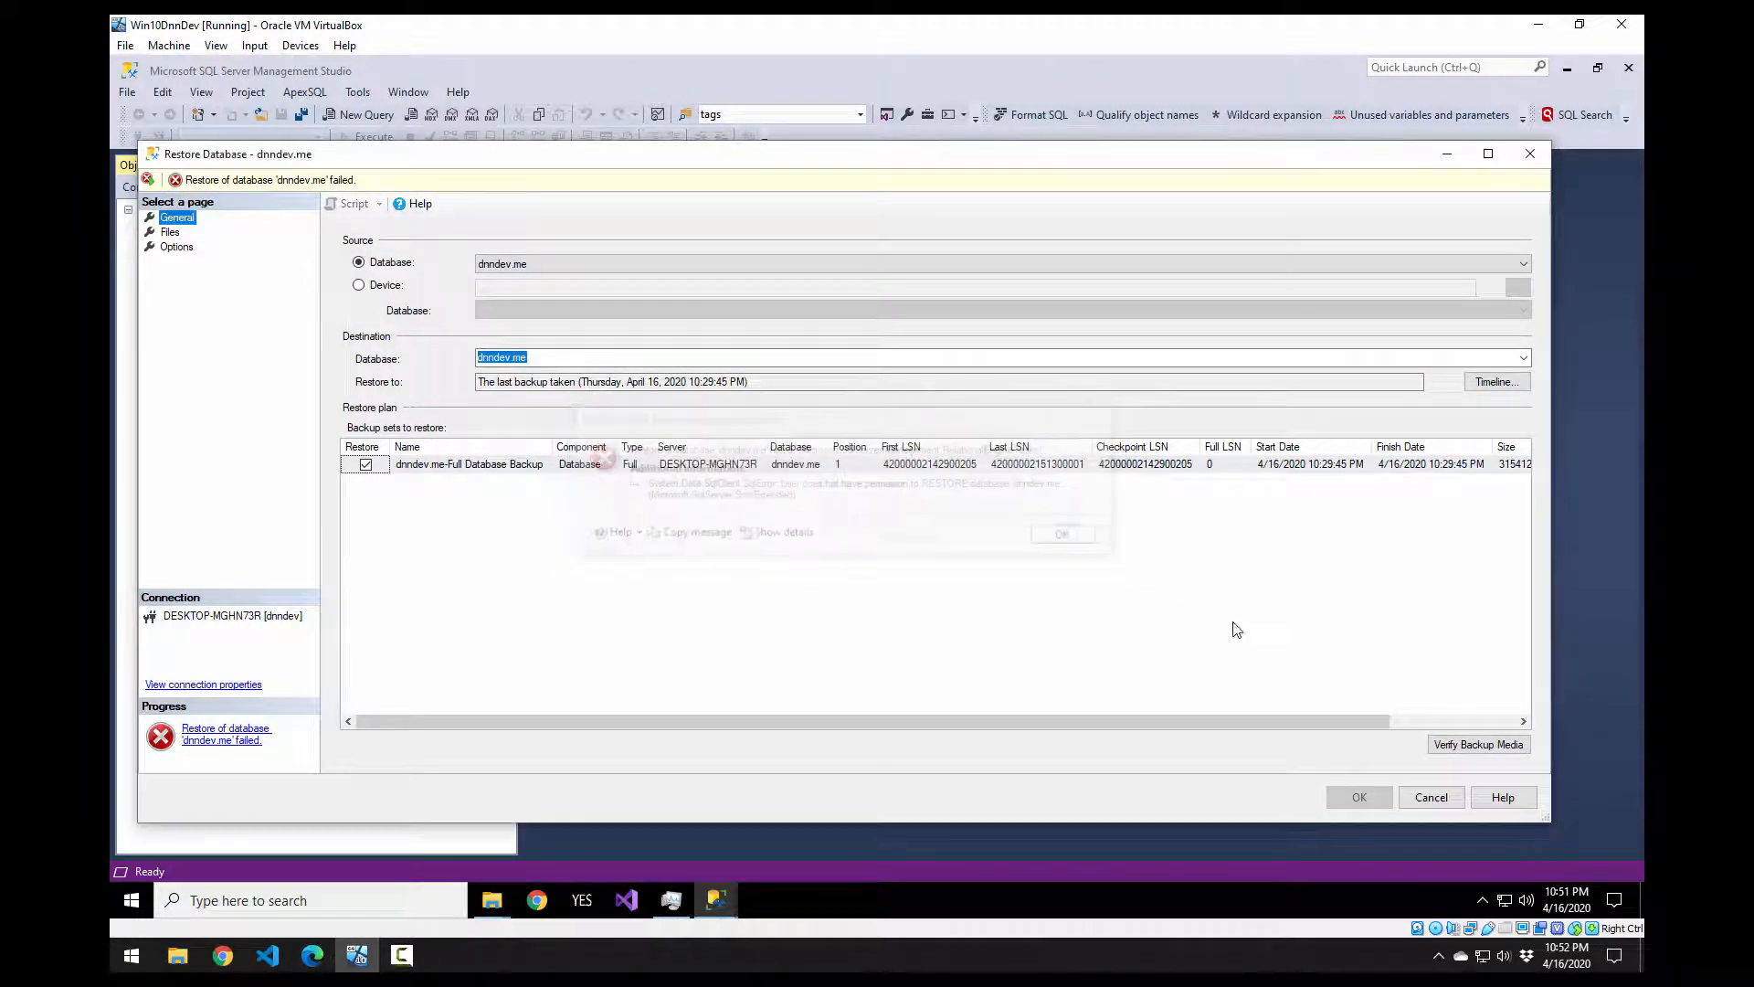
click(1432, 797)
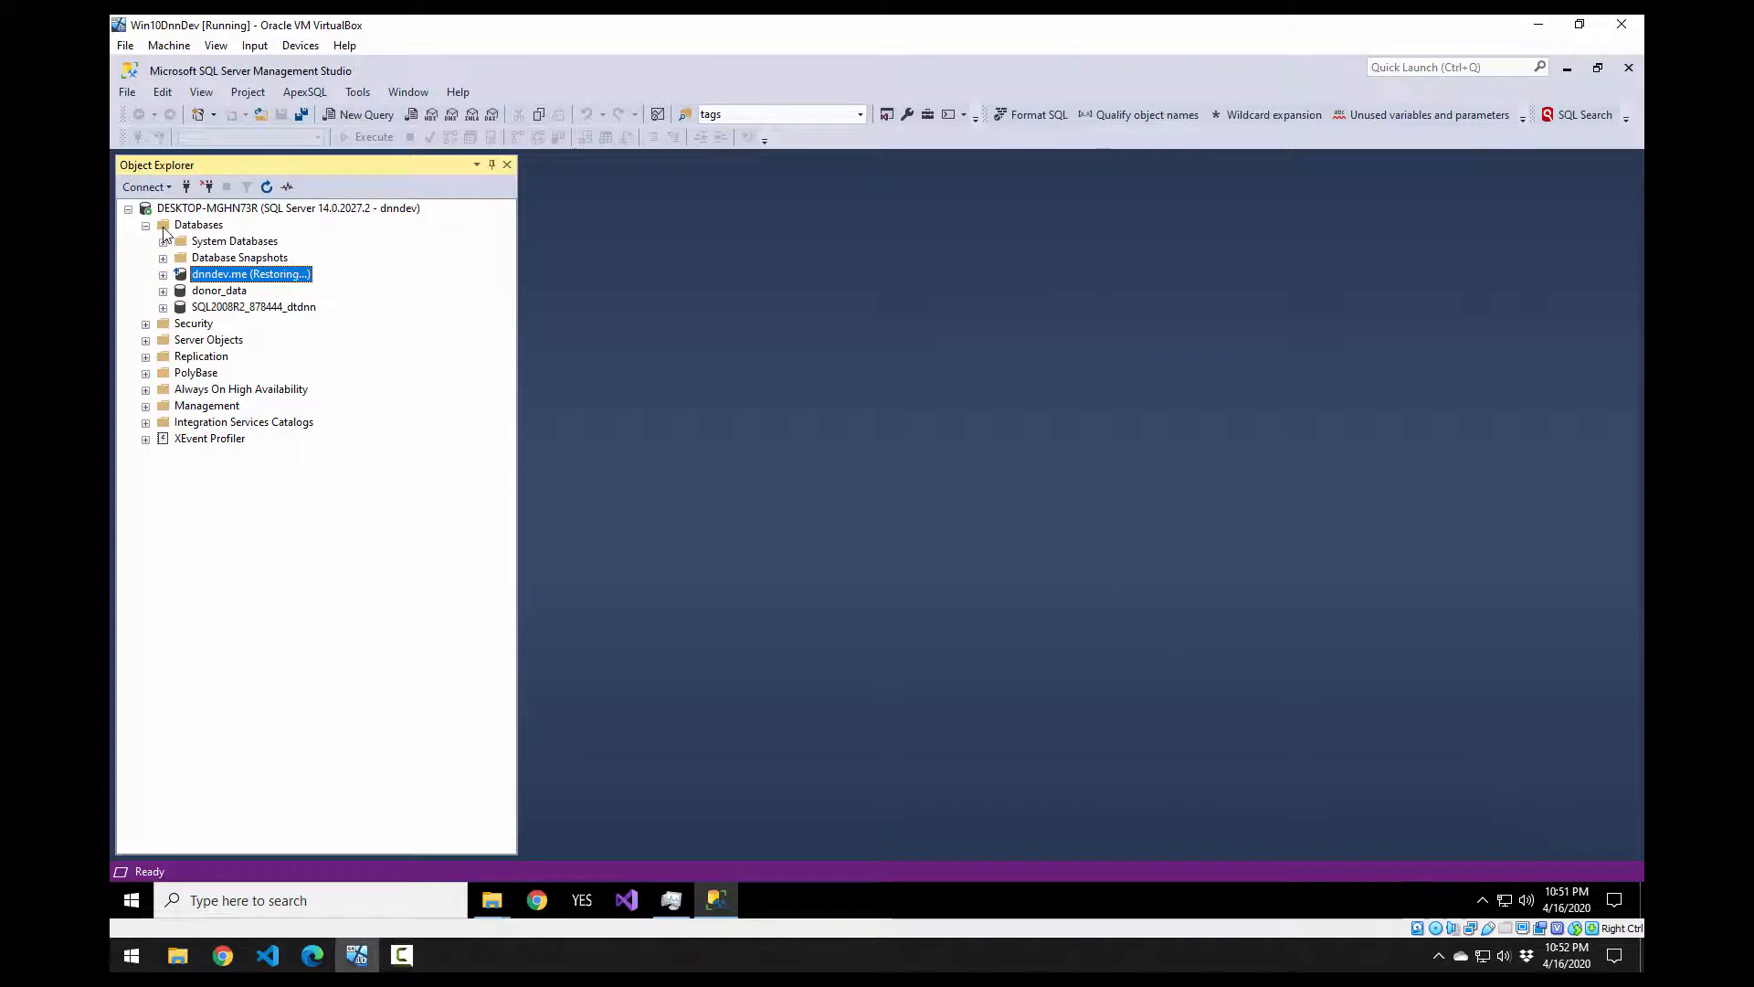
Step: Disconnect, reconnect to the local server with Windows Authentication, and expand Databases to dnndev.me
click(180, 210)
click(172, 189)
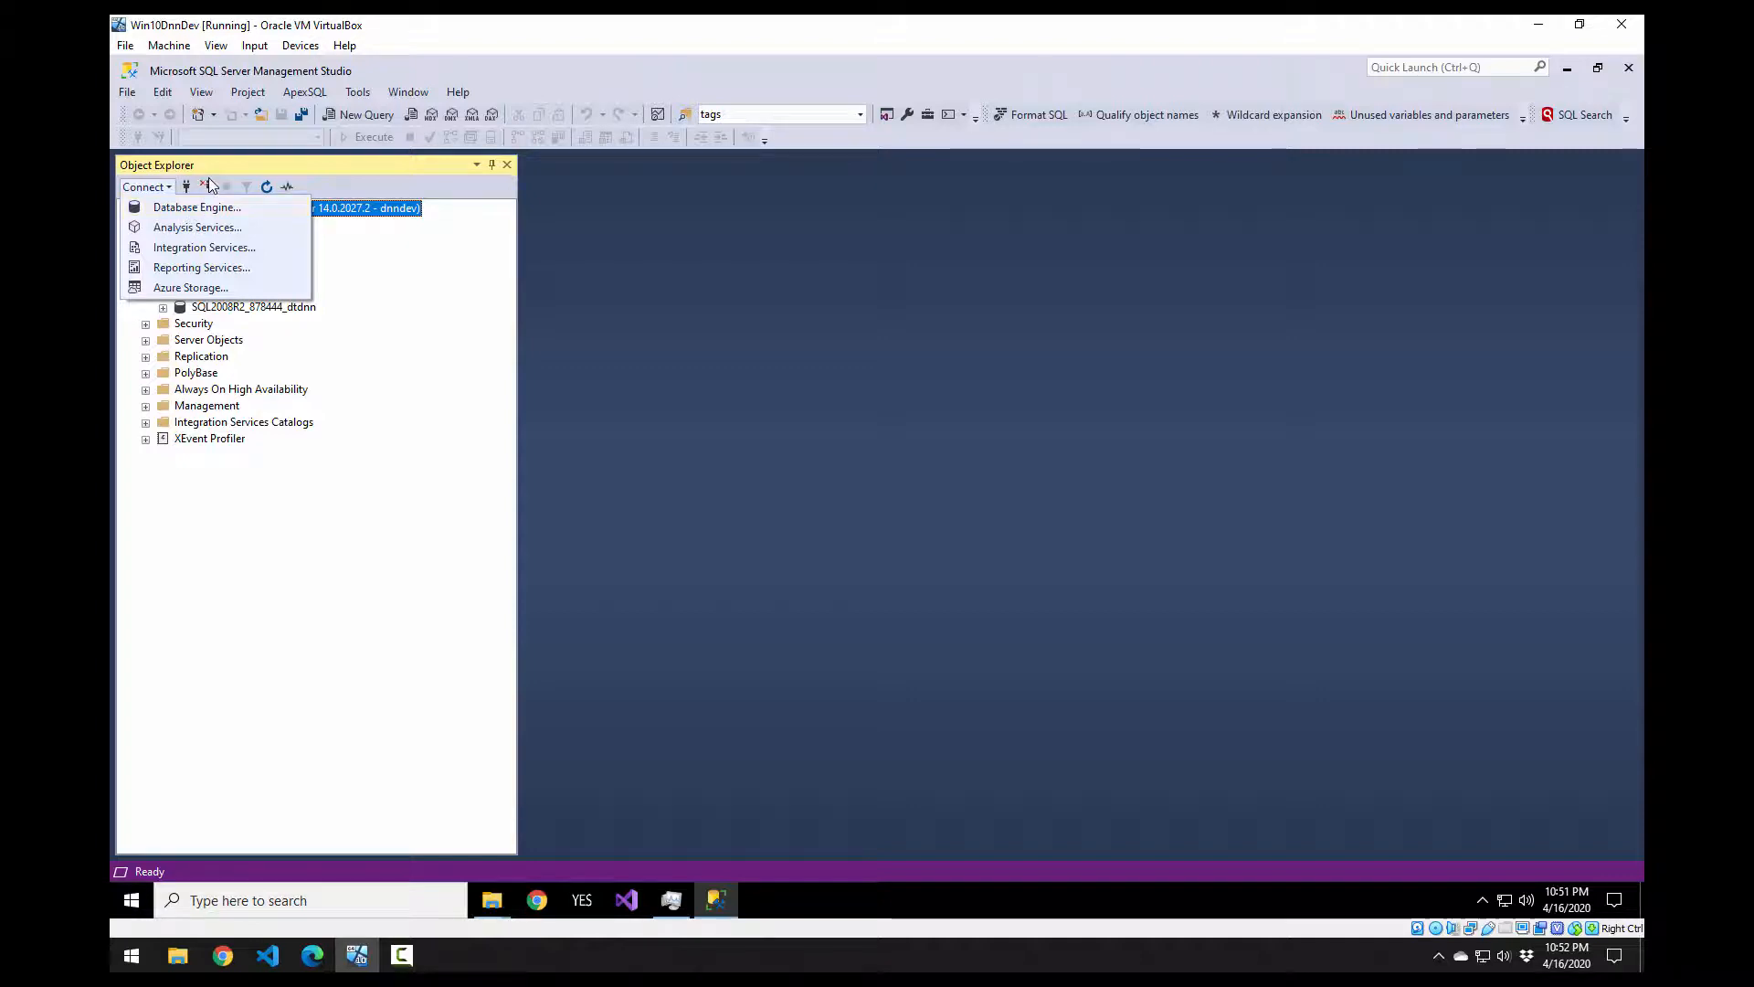
click(208, 185)
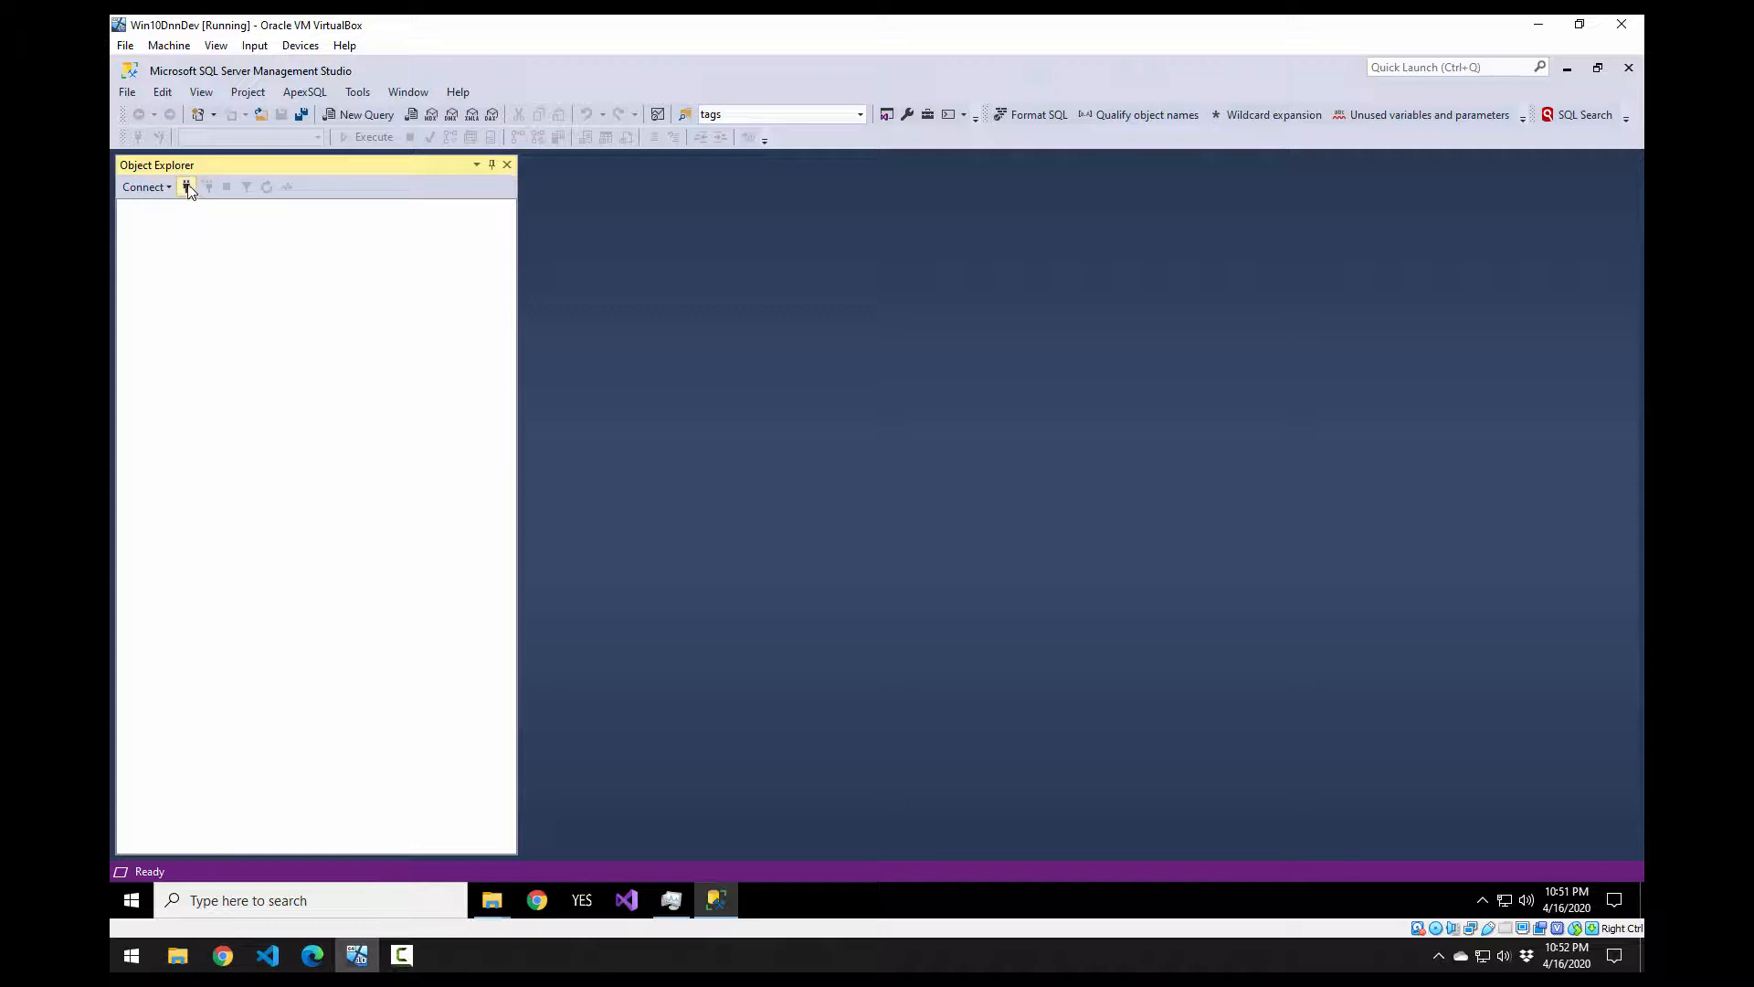
click(188, 188)
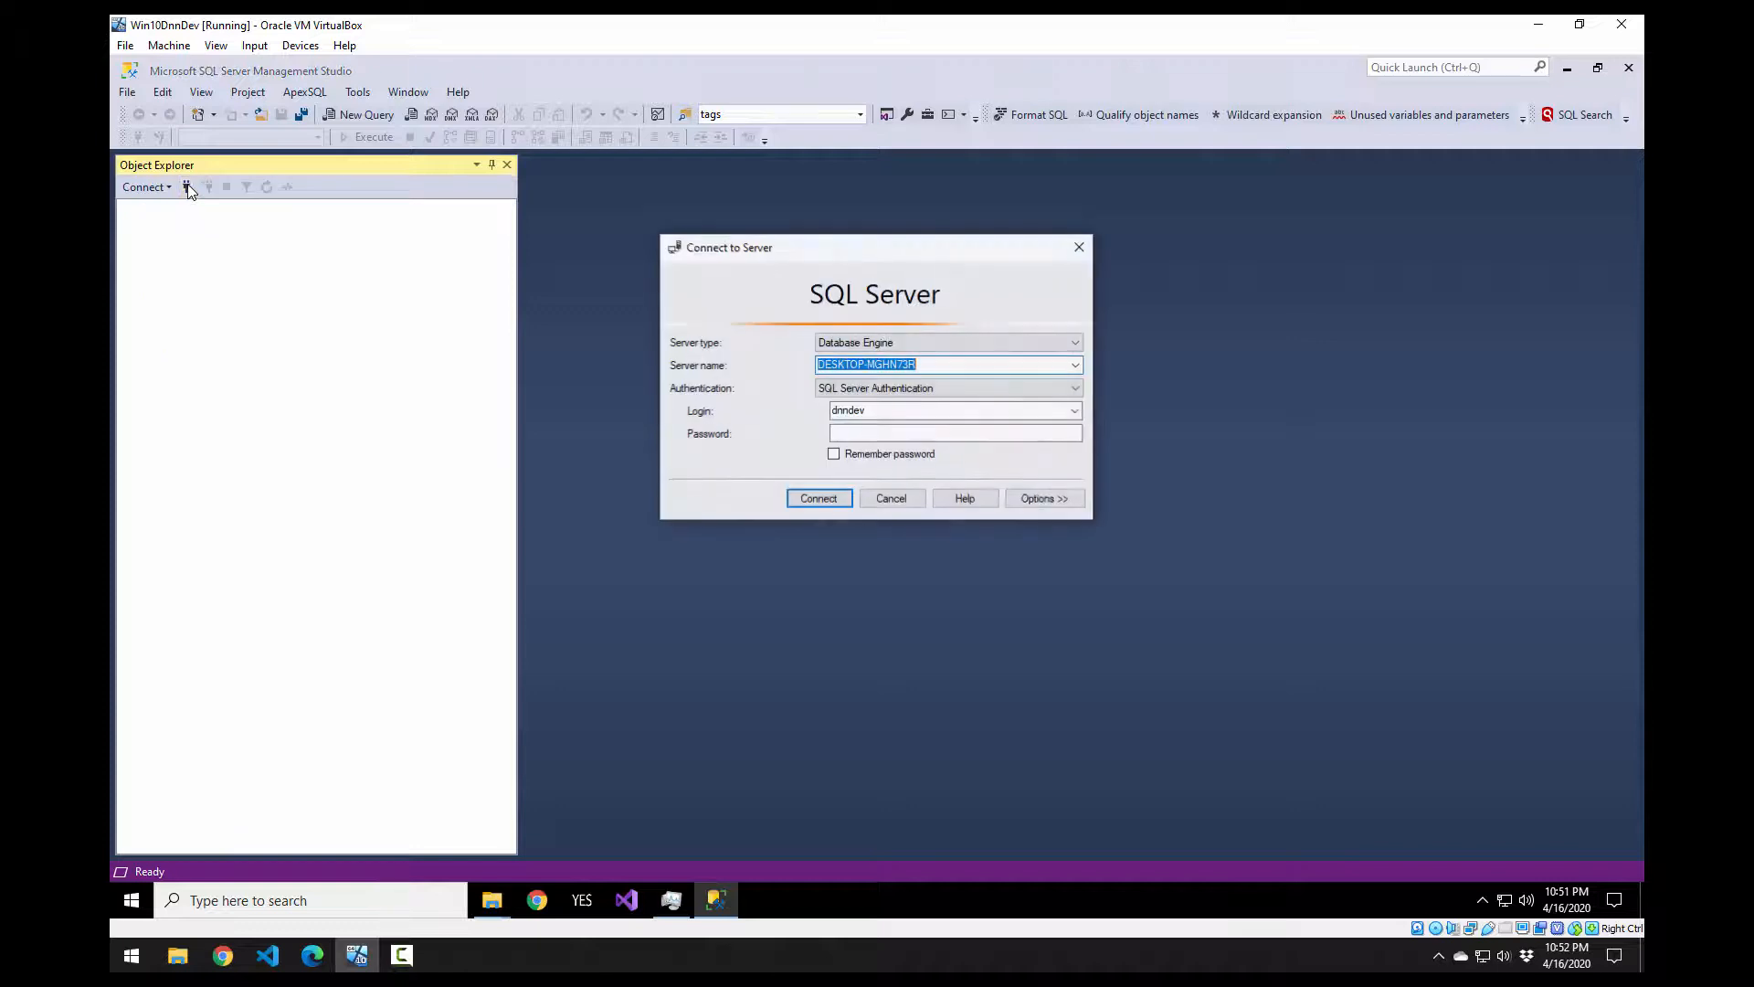
click(970, 391)
click(897, 402)
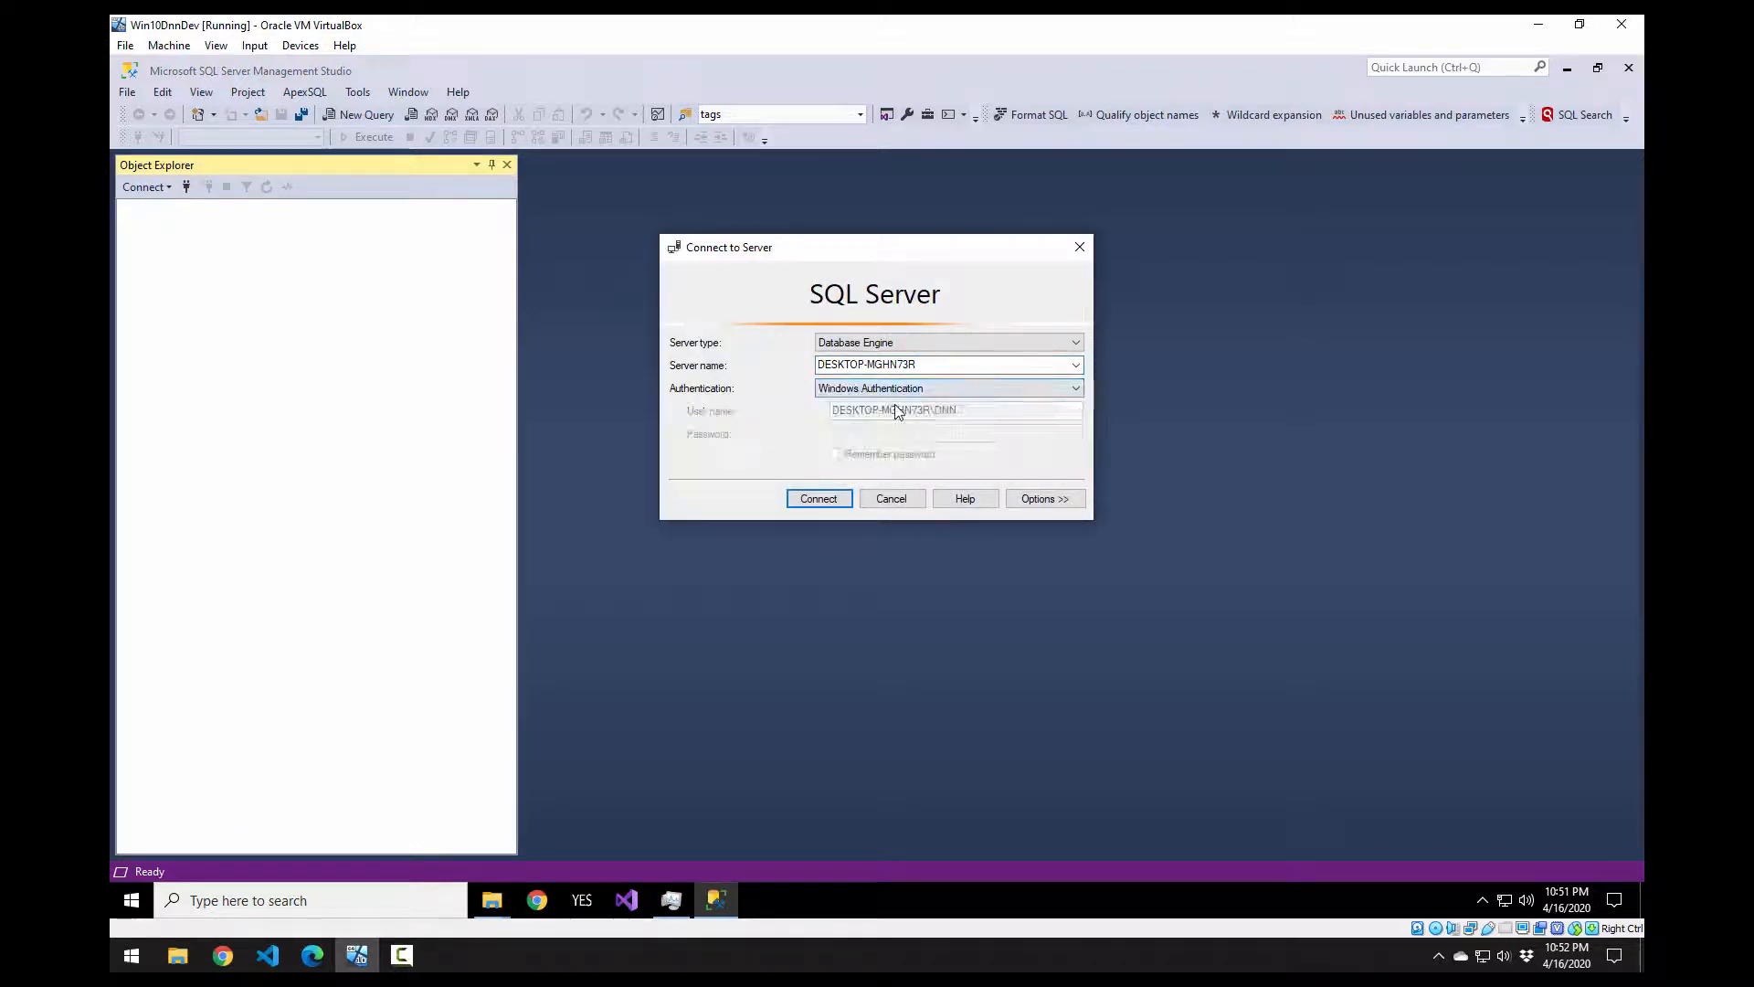
click(825, 498)
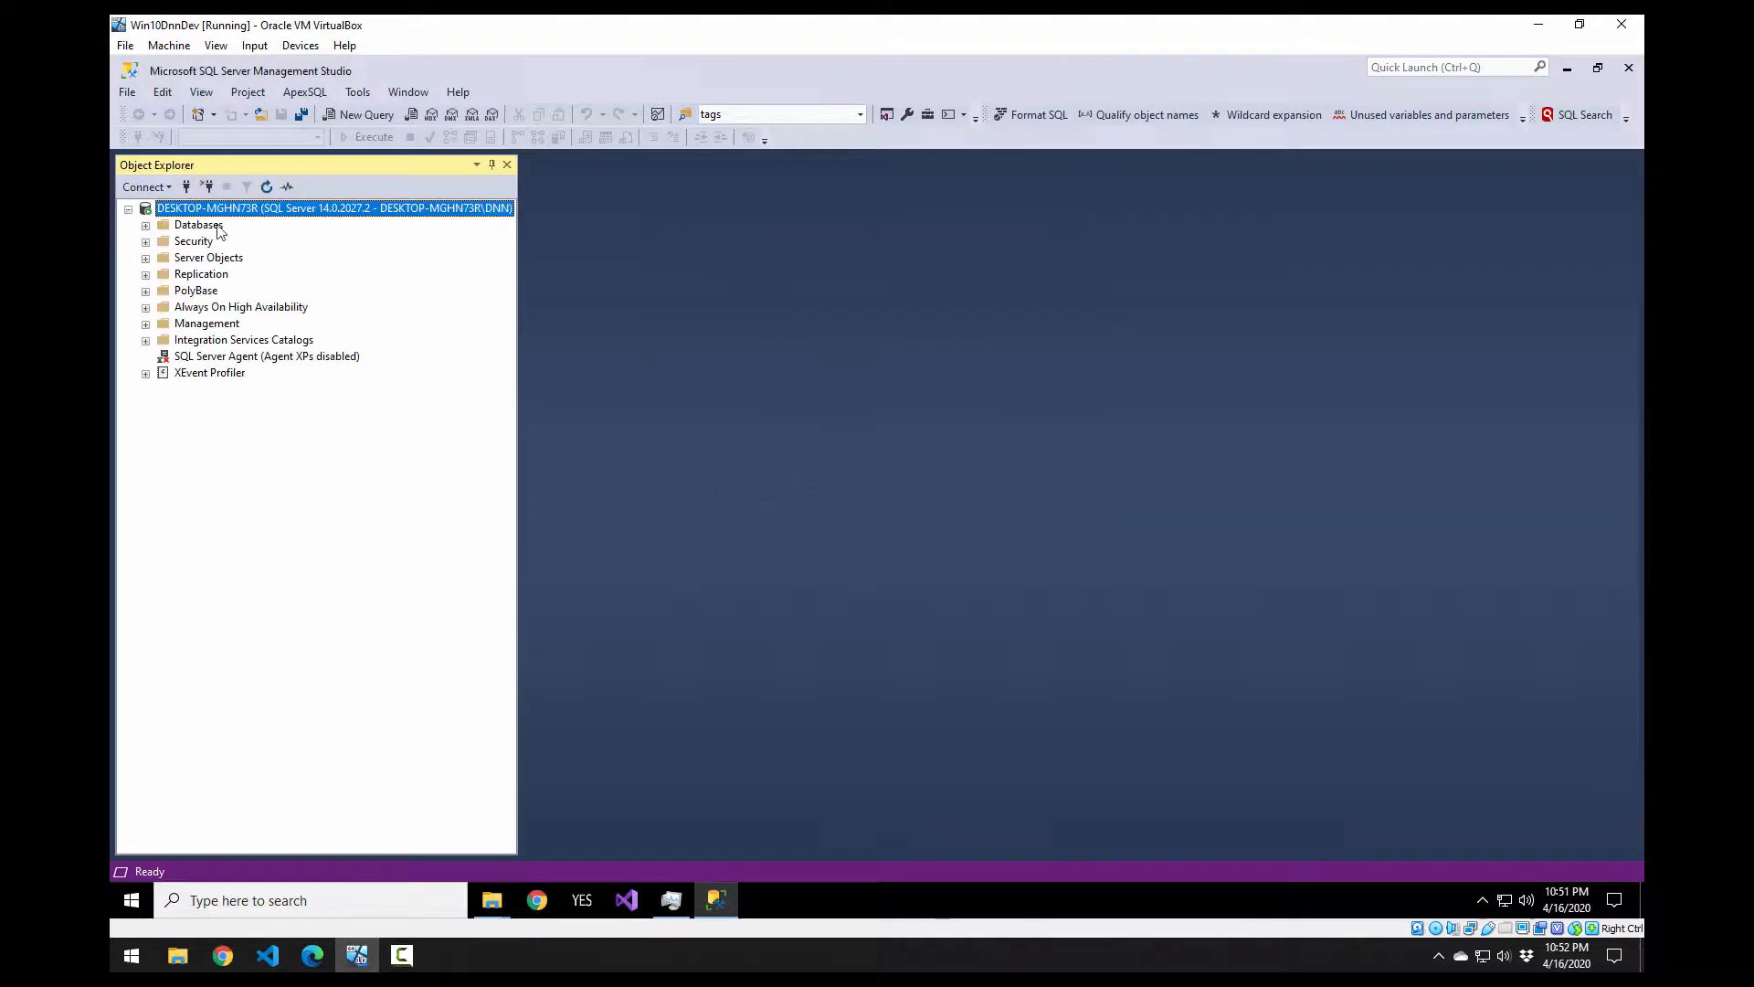
click(145, 225)
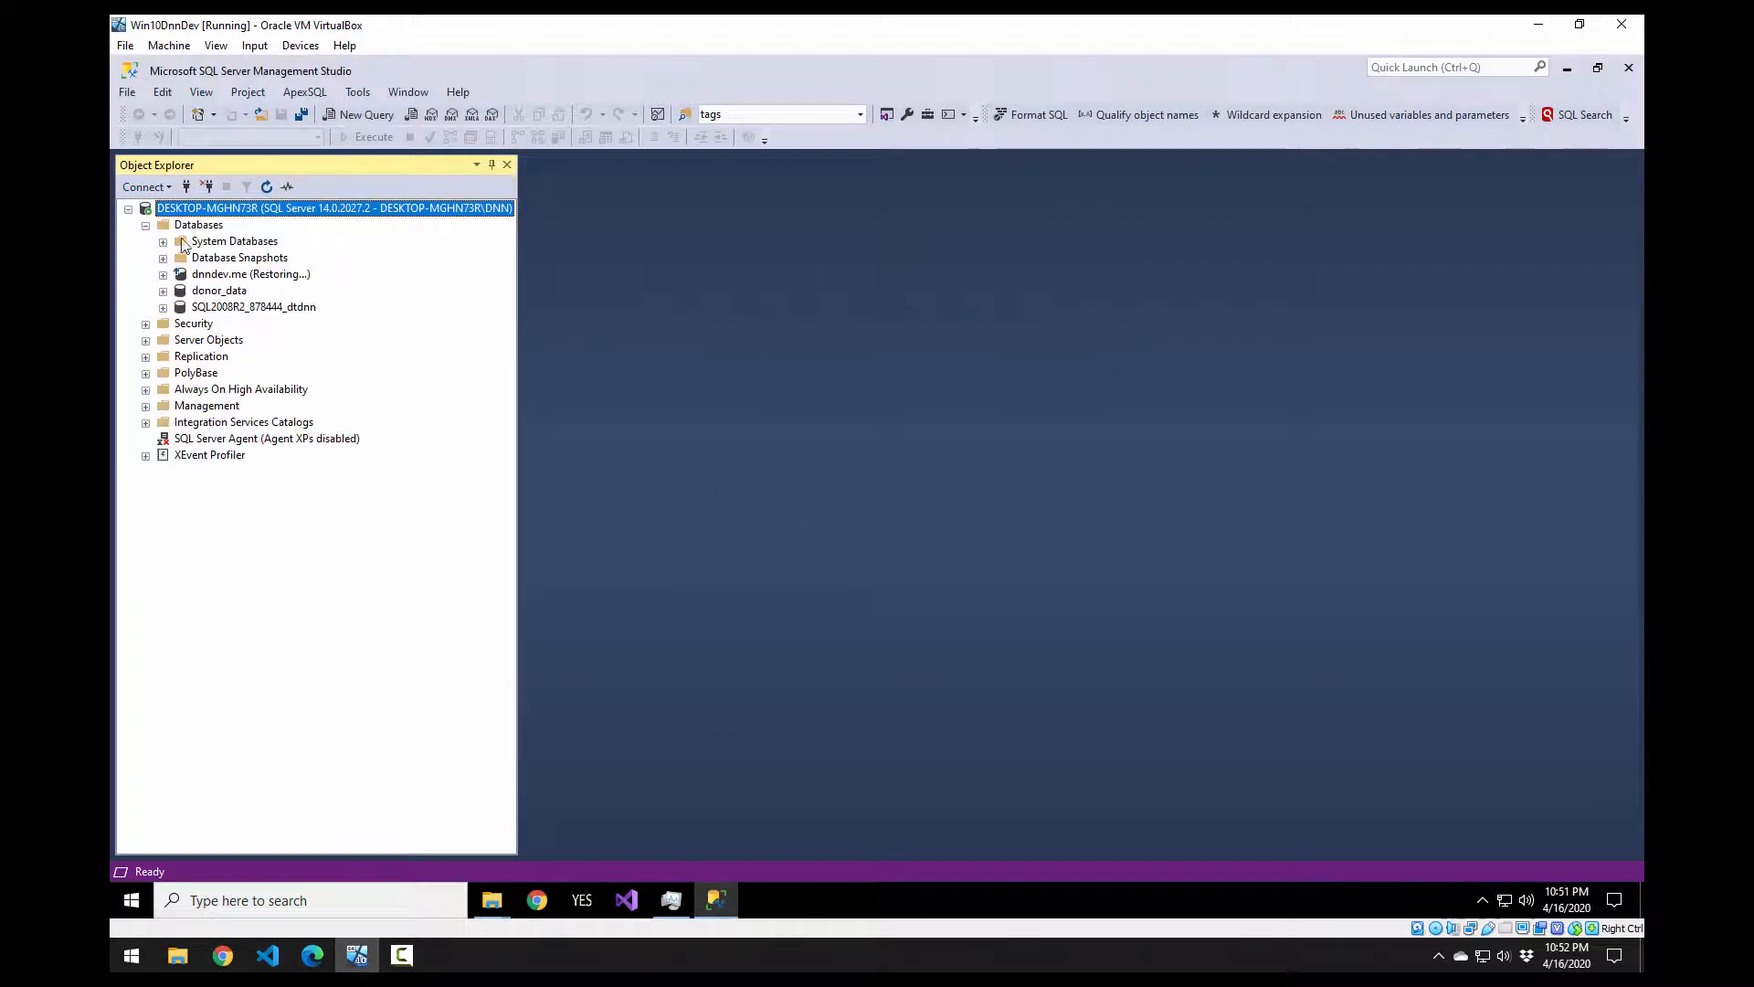
click(222, 278)
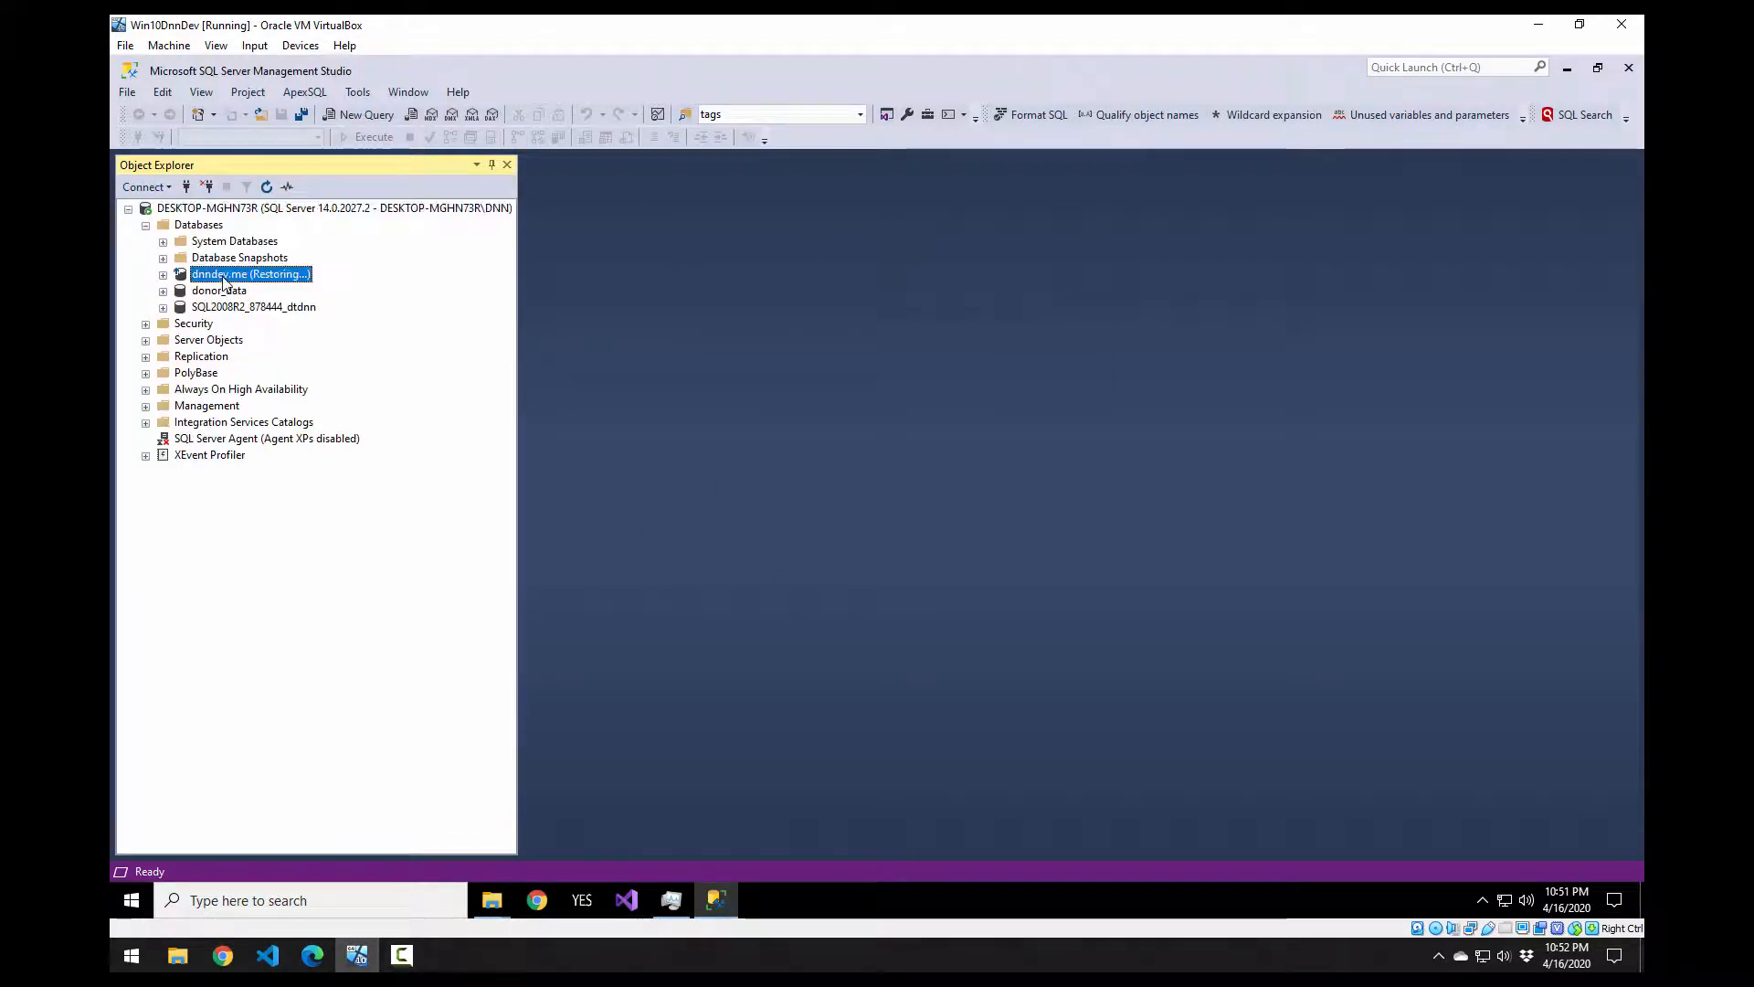
click(163, 275)
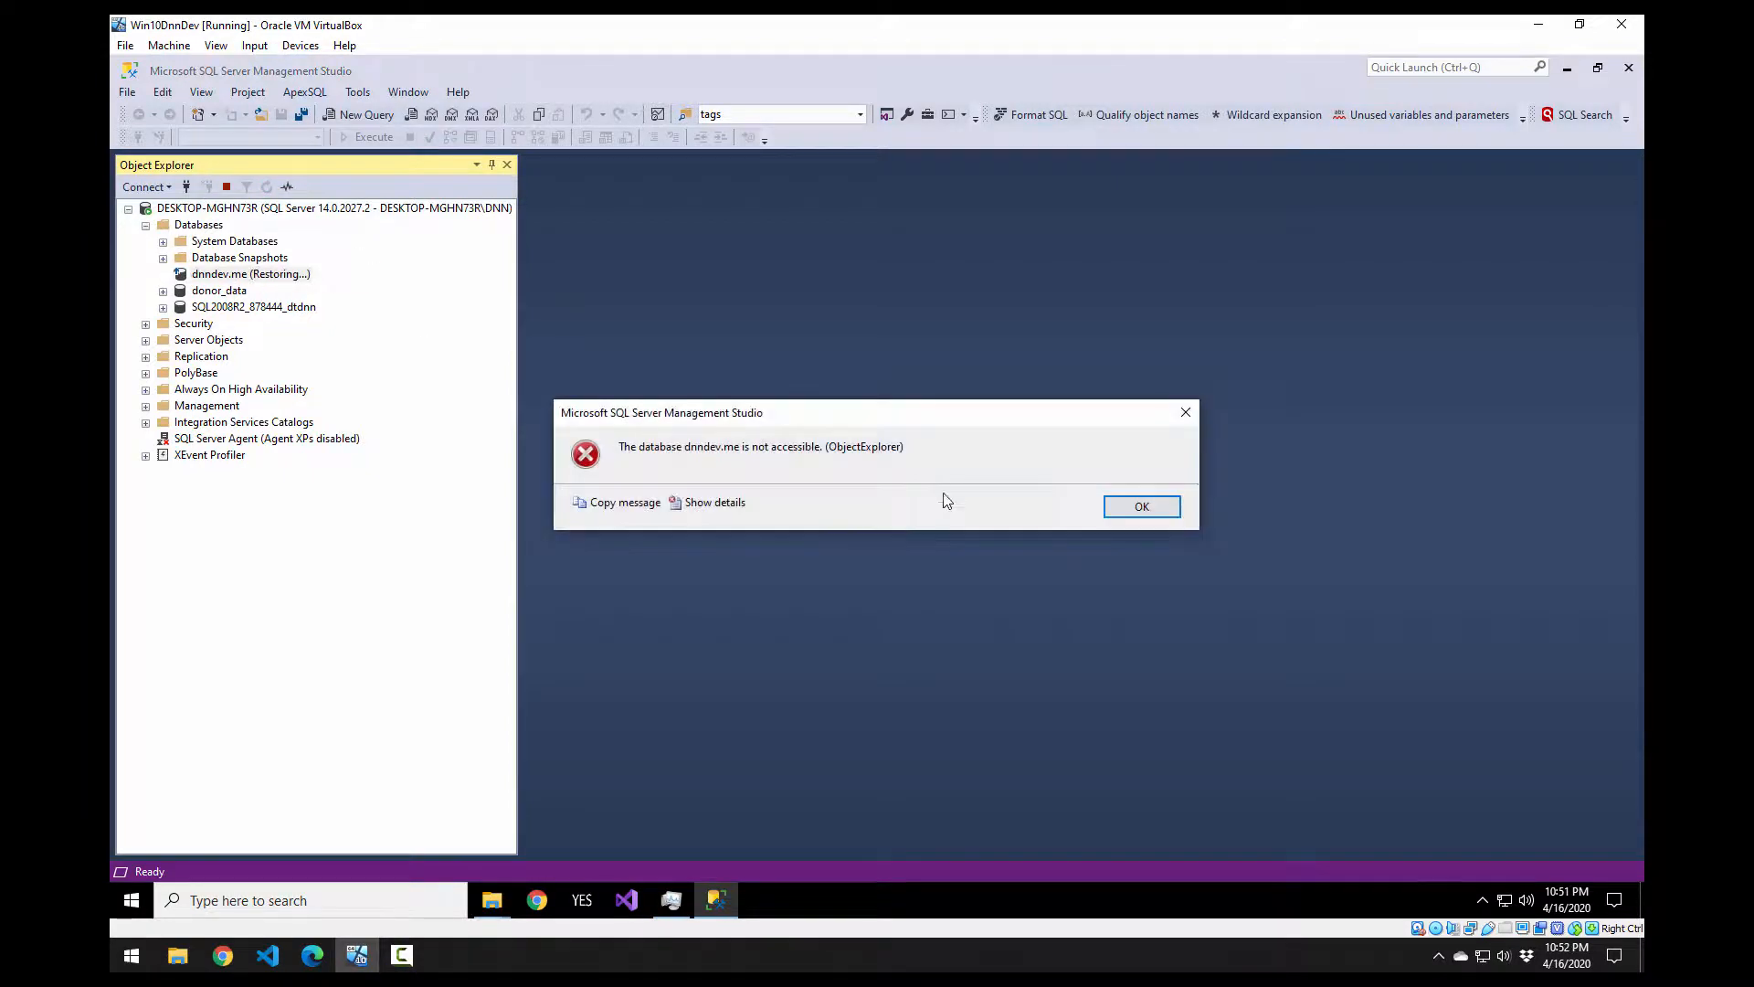
click(1142, 508)
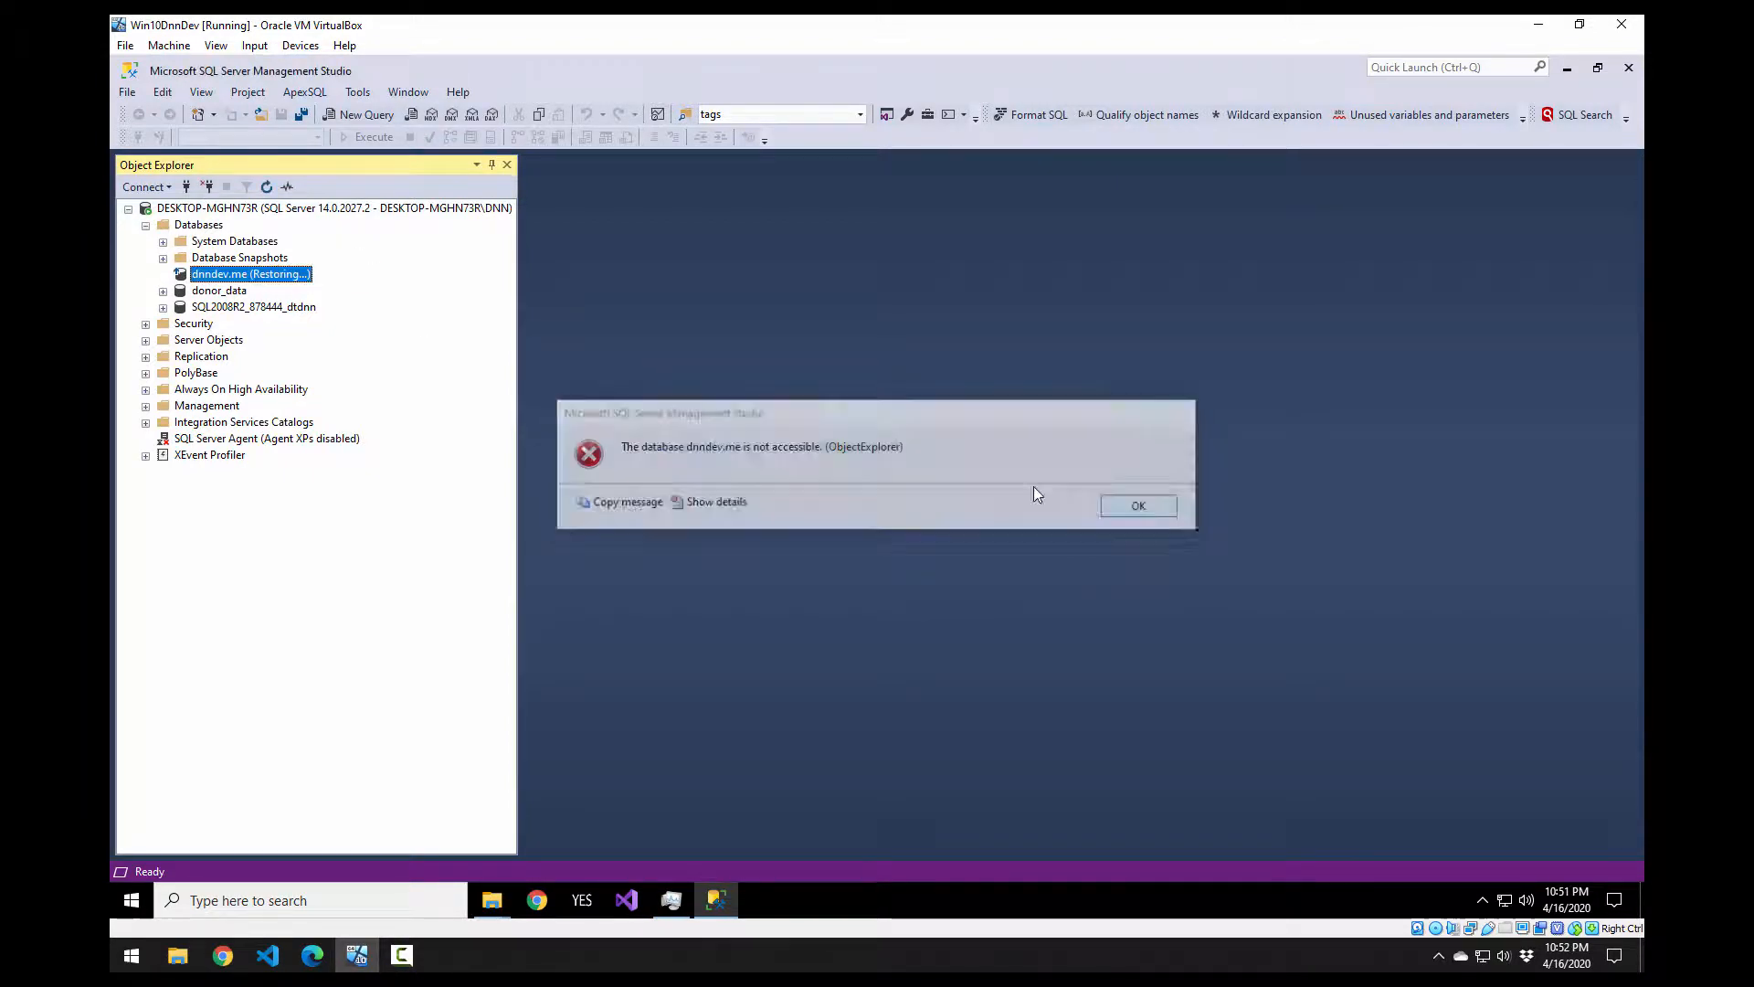
right_click(230, 280)
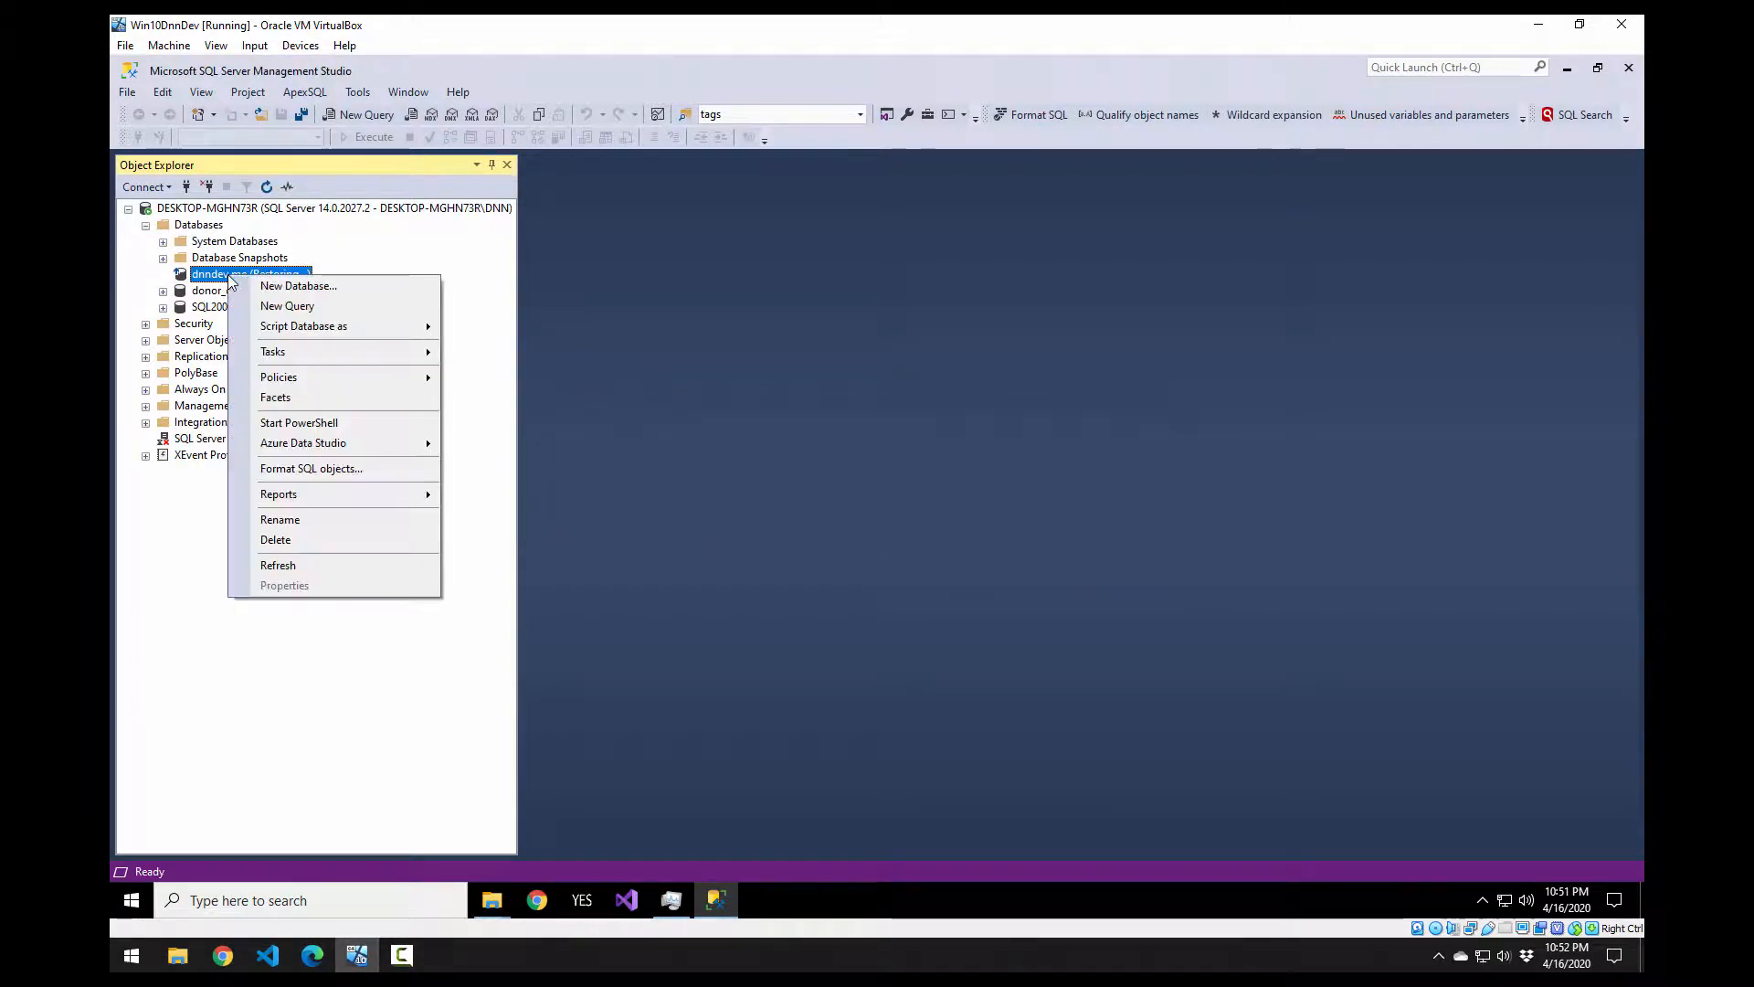
click(304, 566)
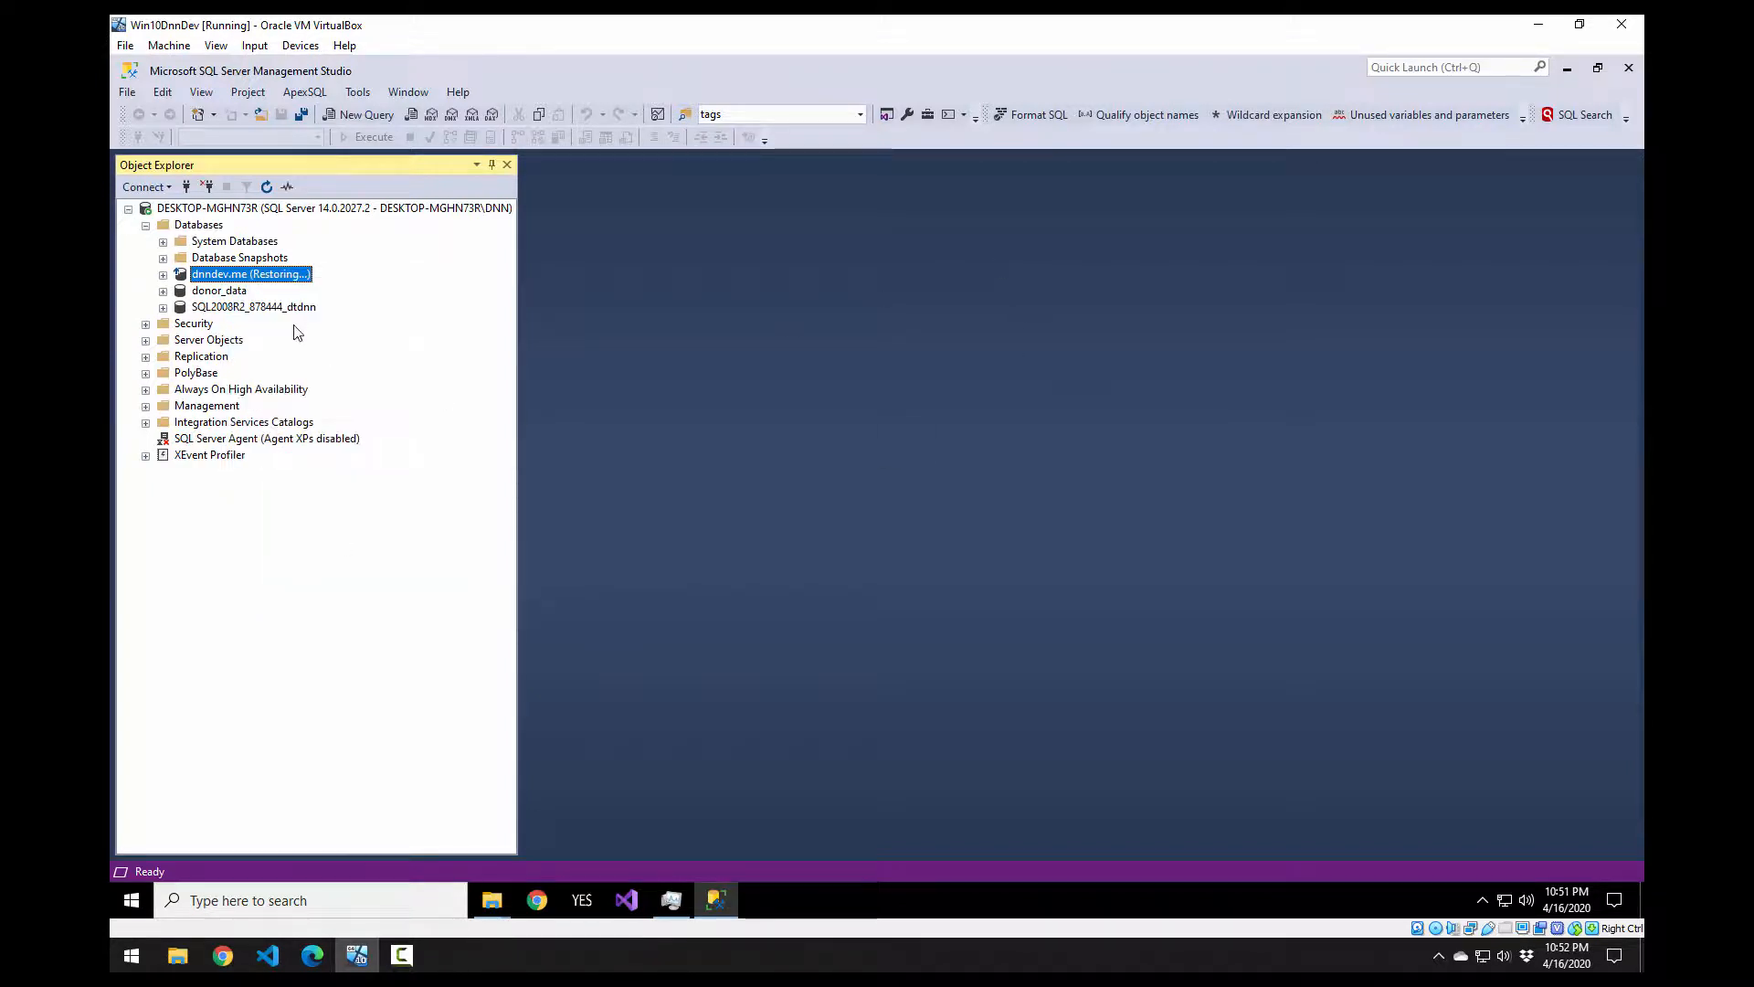
click(196, 226)
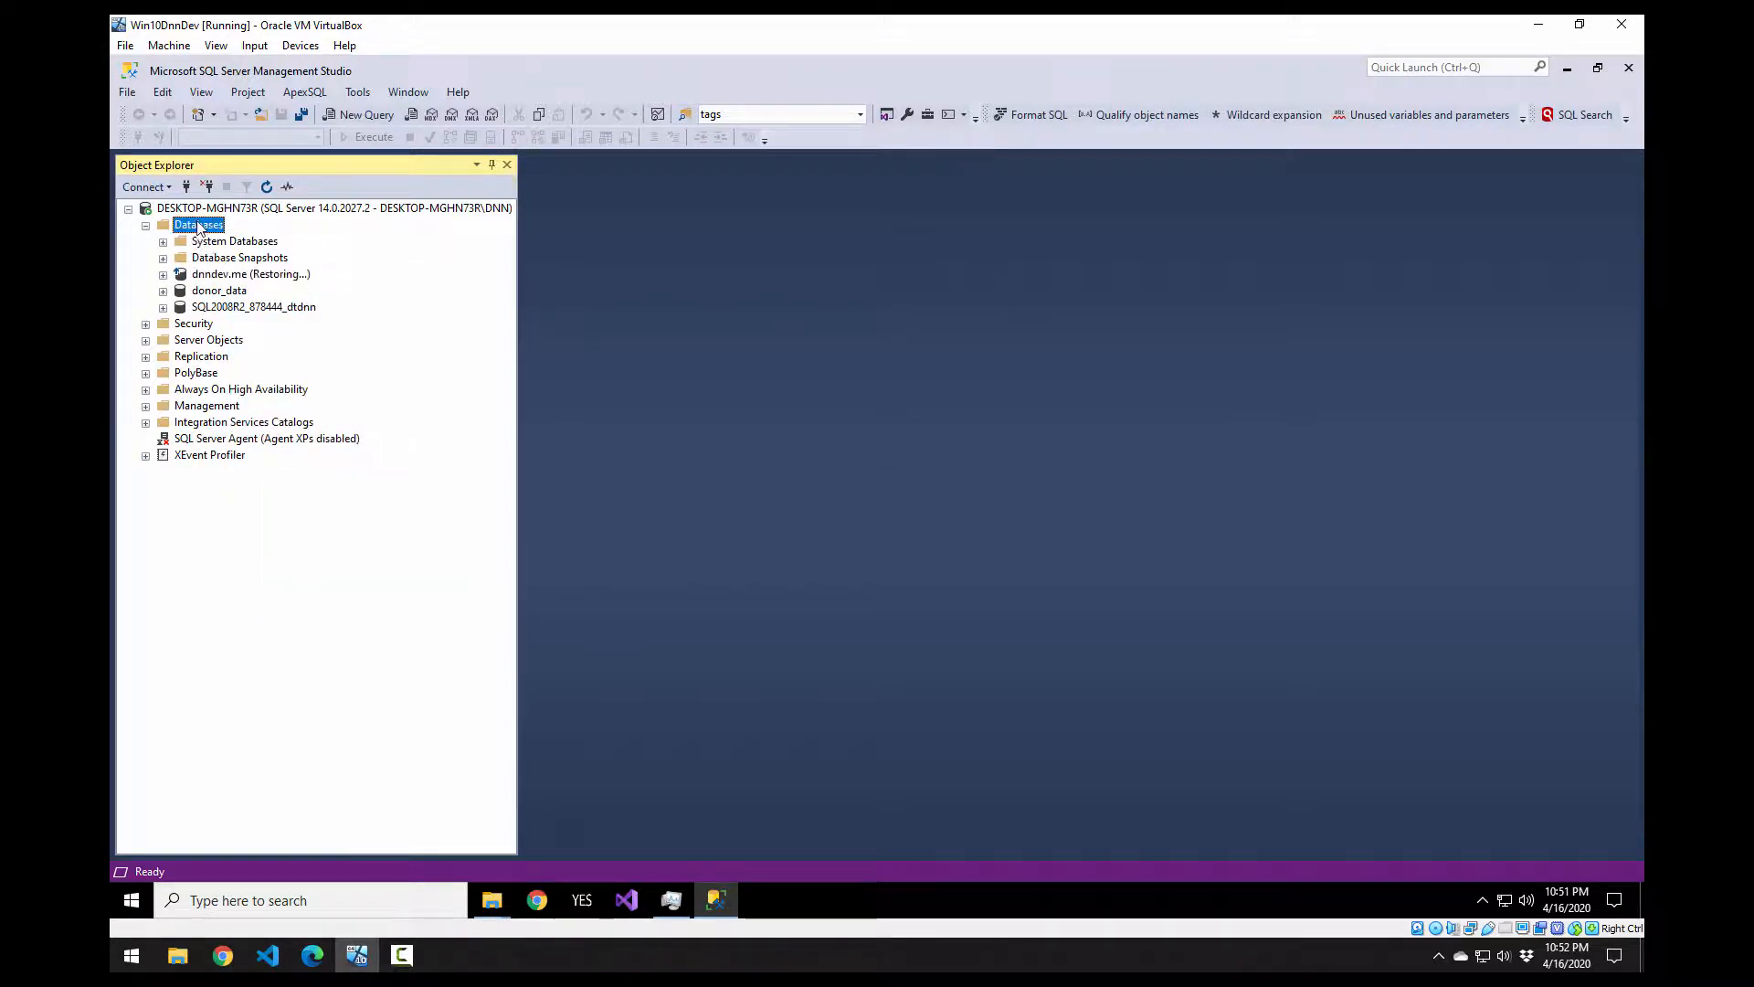
click(225, 278)
right_click(226, 278)
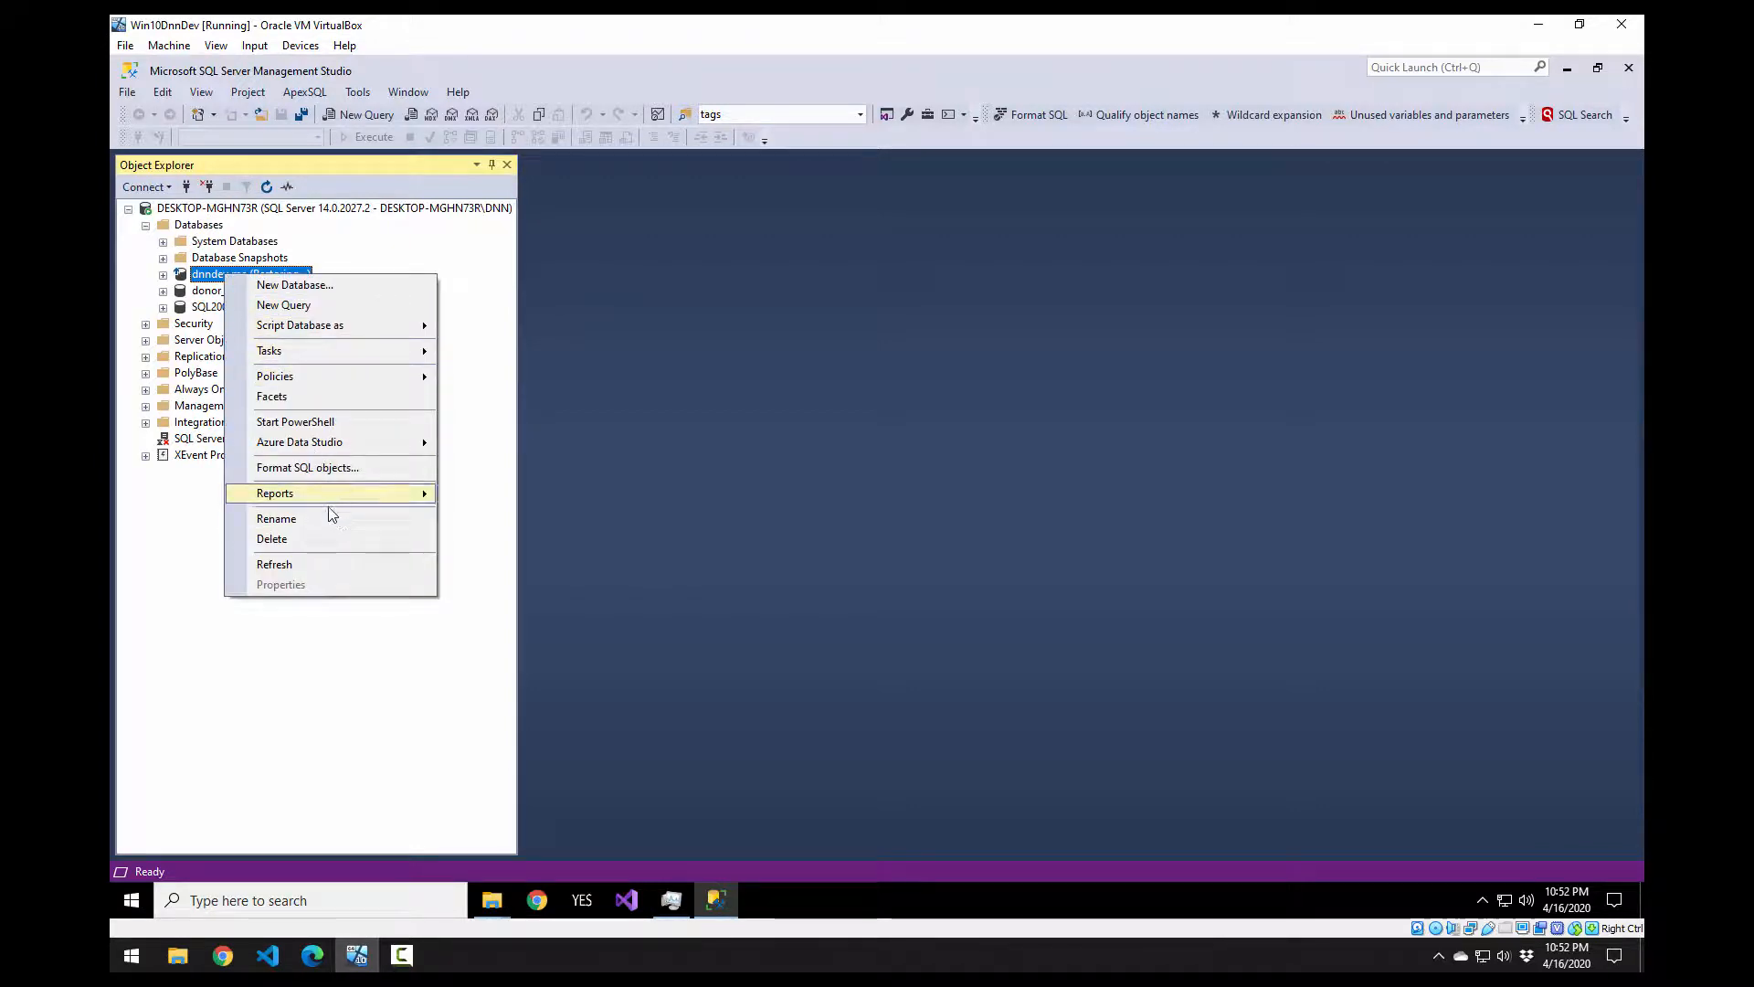
click(294, 547)
mouse_move(492, 900)
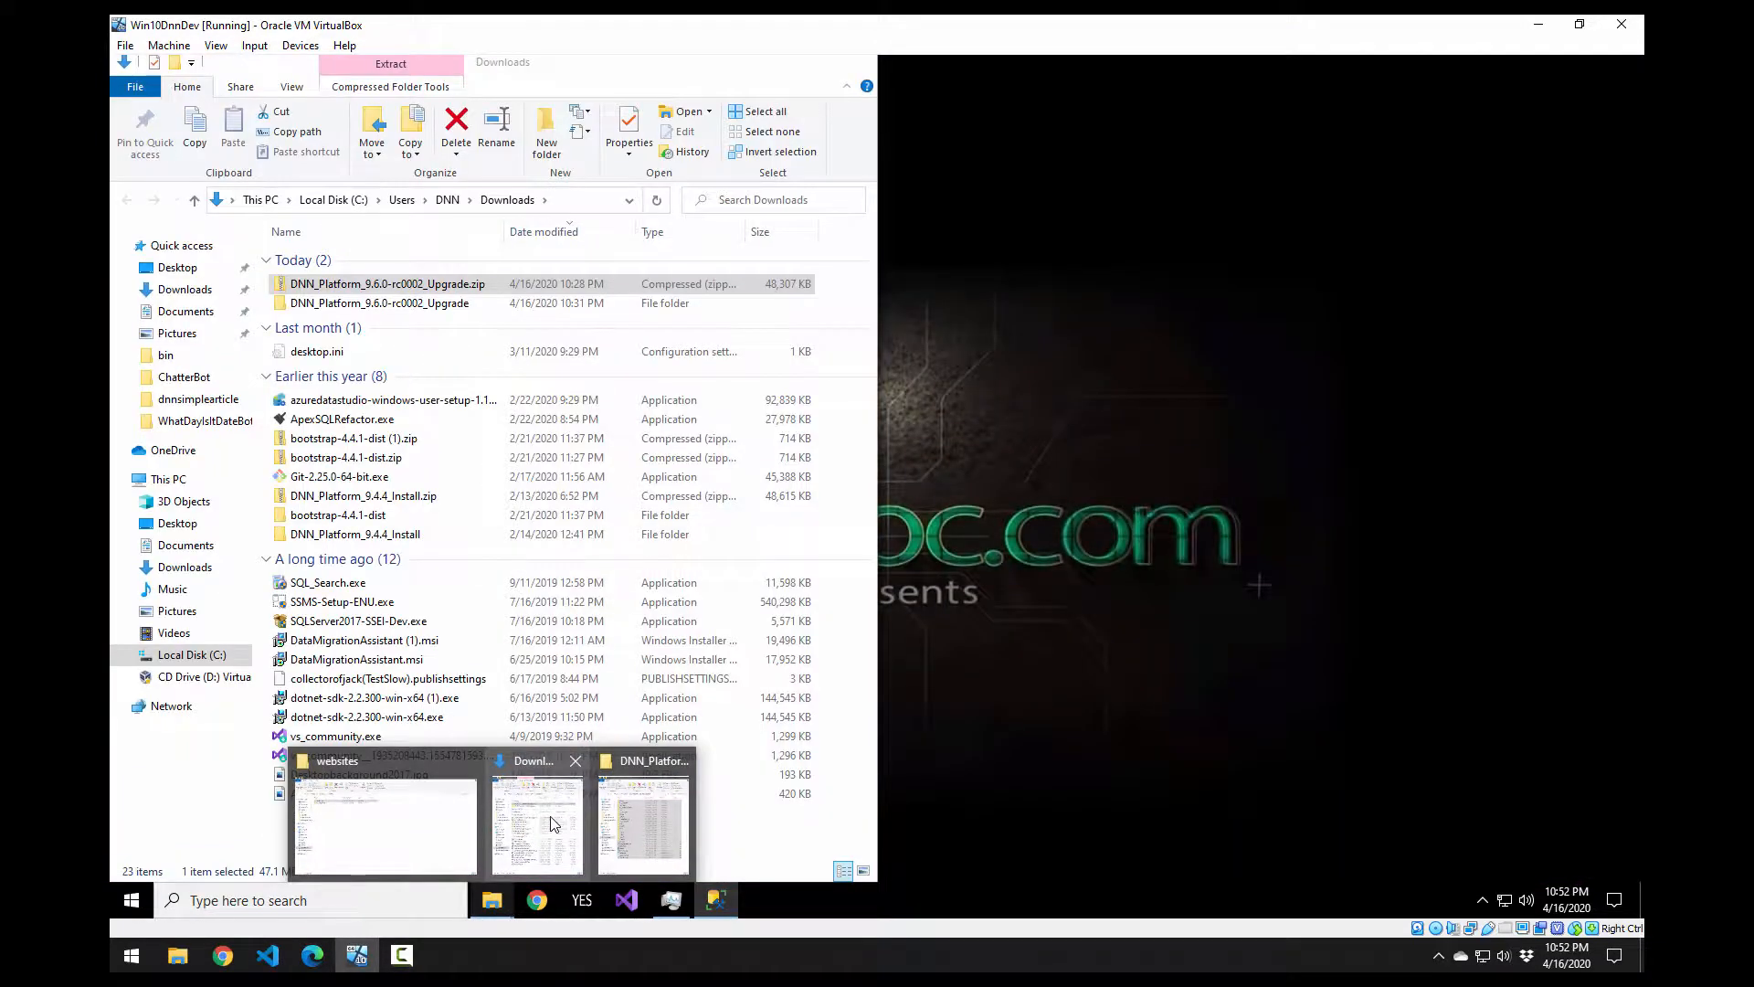
Step: Browse to C:\Program Files\Microsoft SQL Server\MSSQL14.MSSQLSERVER\MSSQL\Backup, granting folder access
click(555, 826)
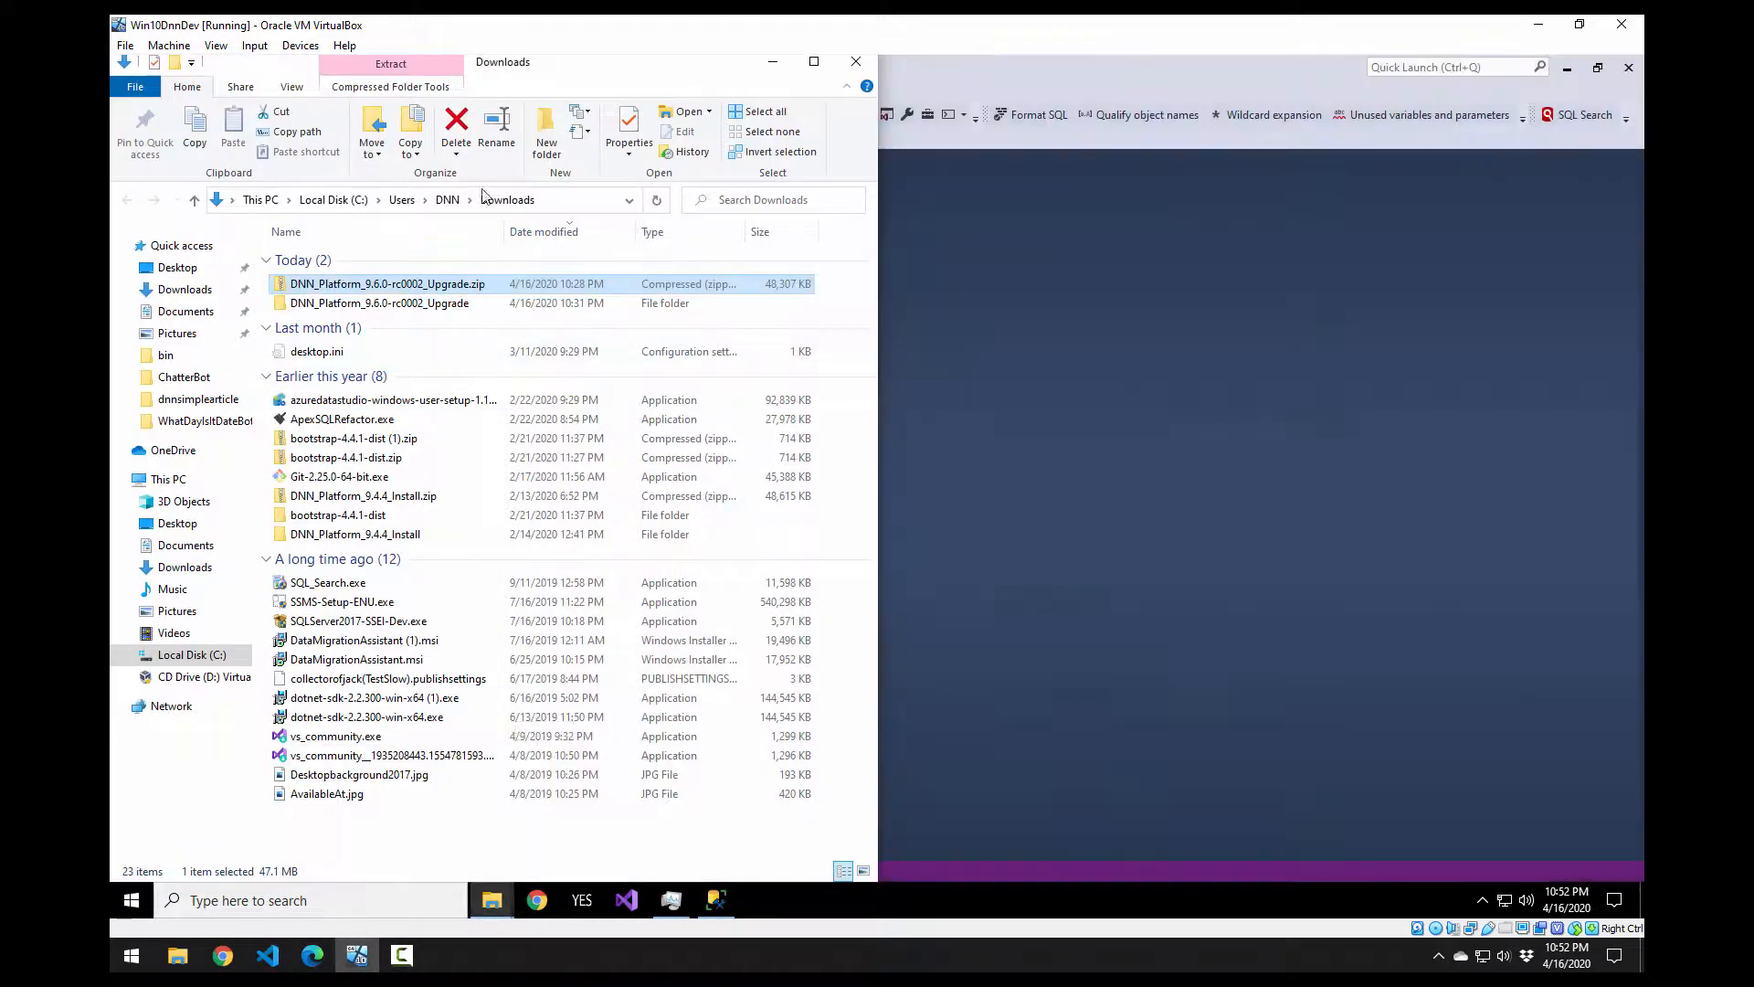
click(814, 62)
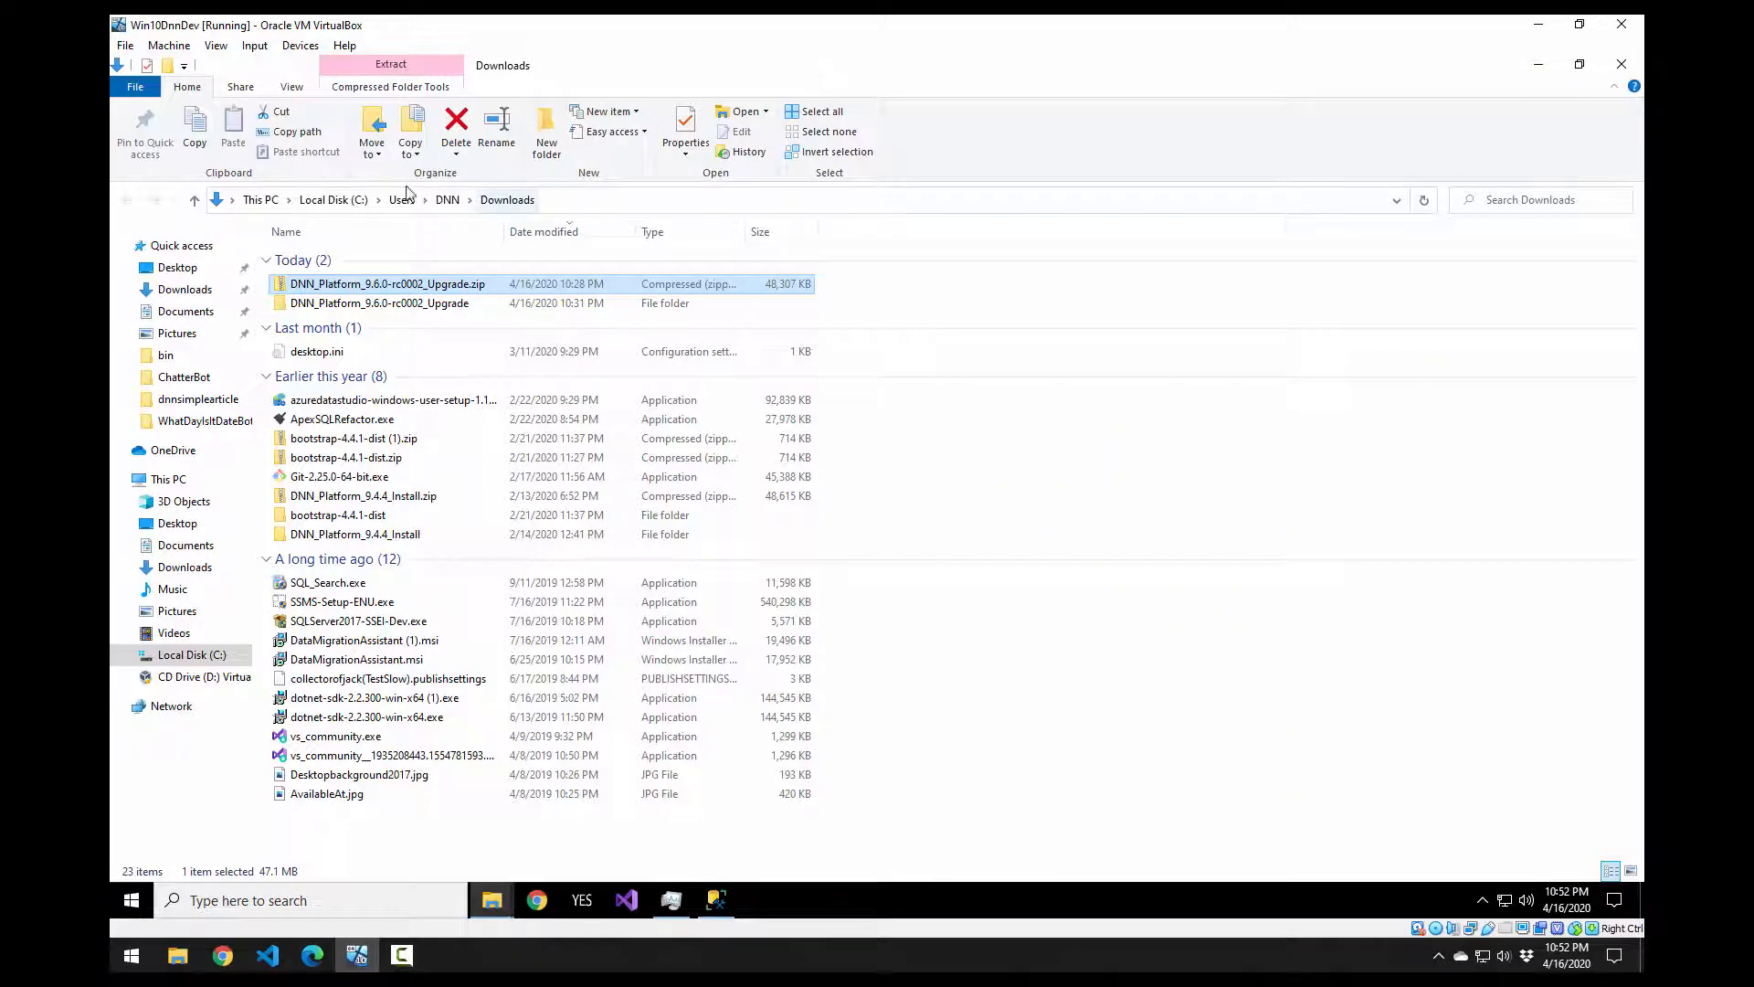
click(333, 199)
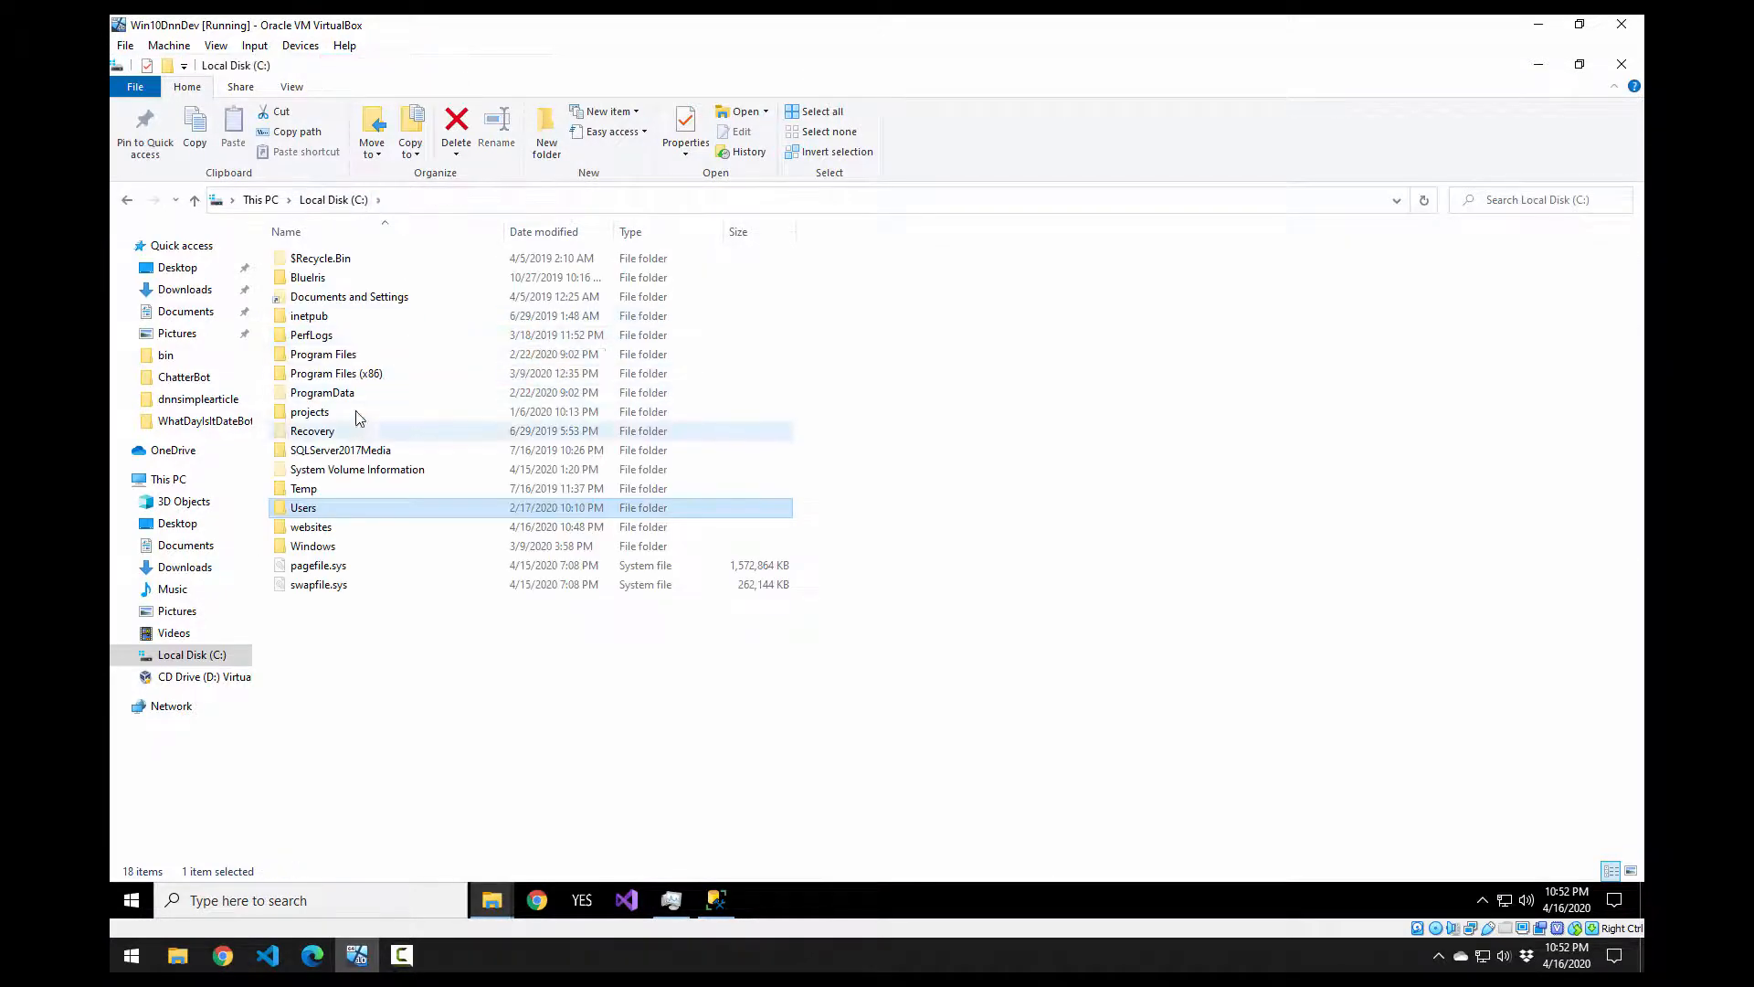
double_click(356, 356)
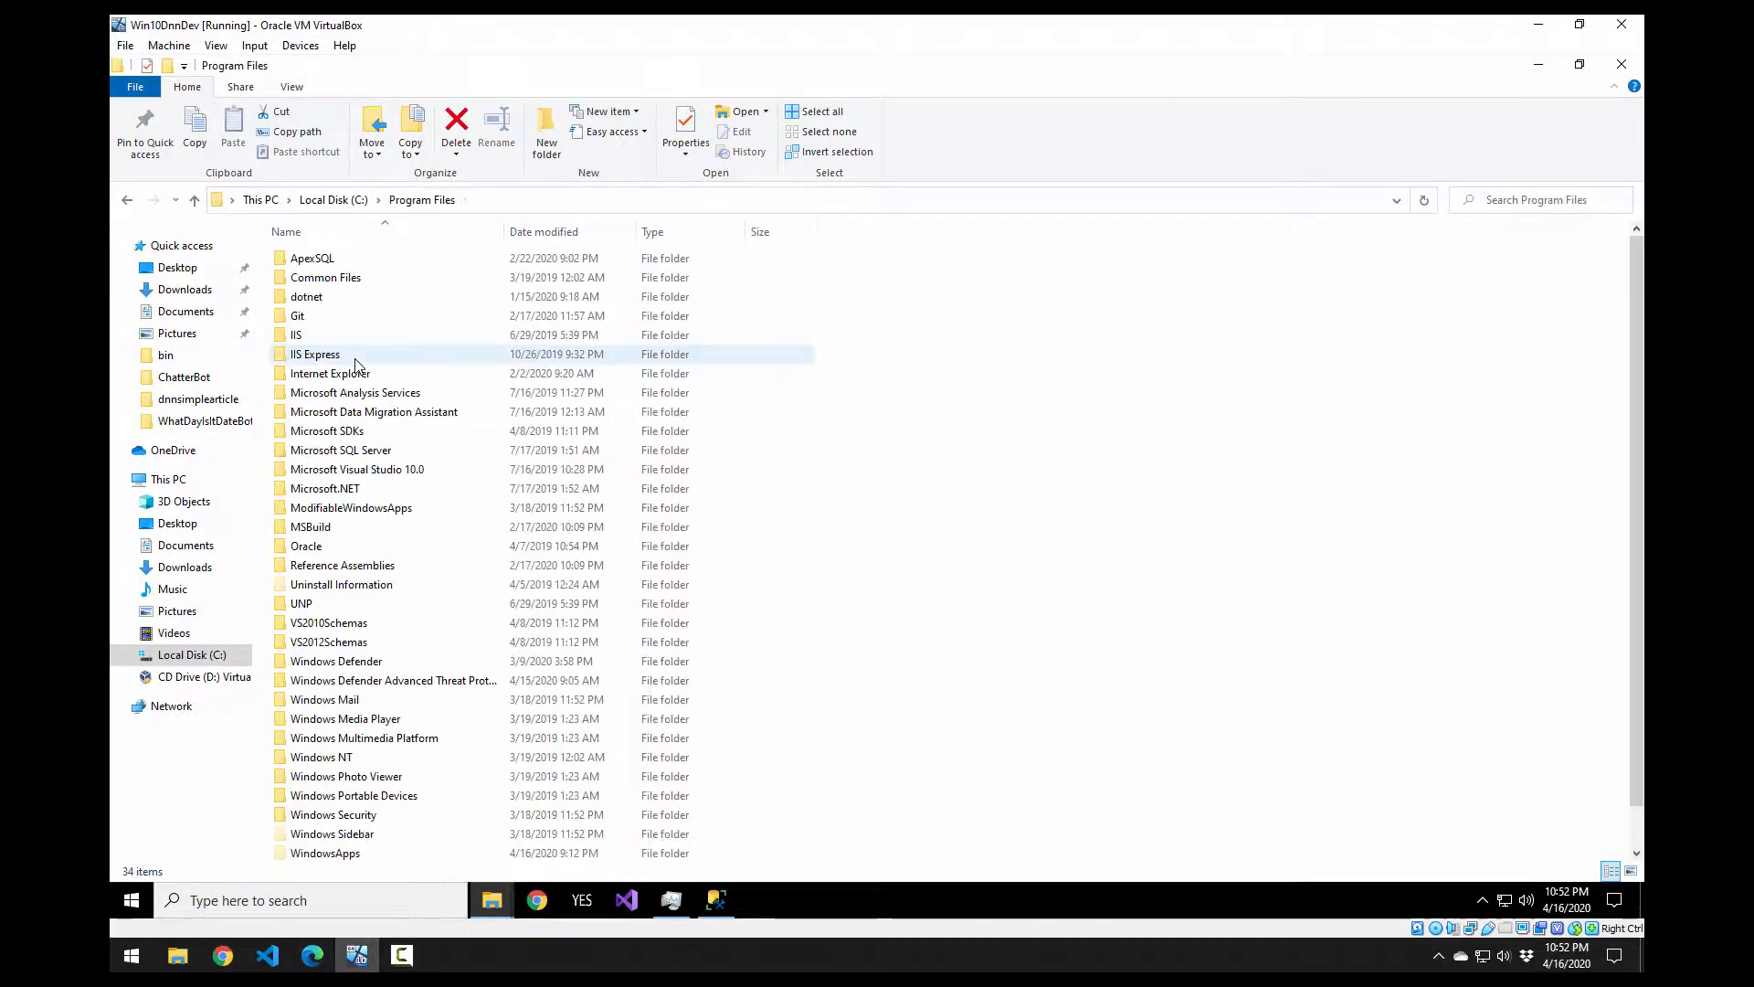
key(c)
key(m)
key(Down)
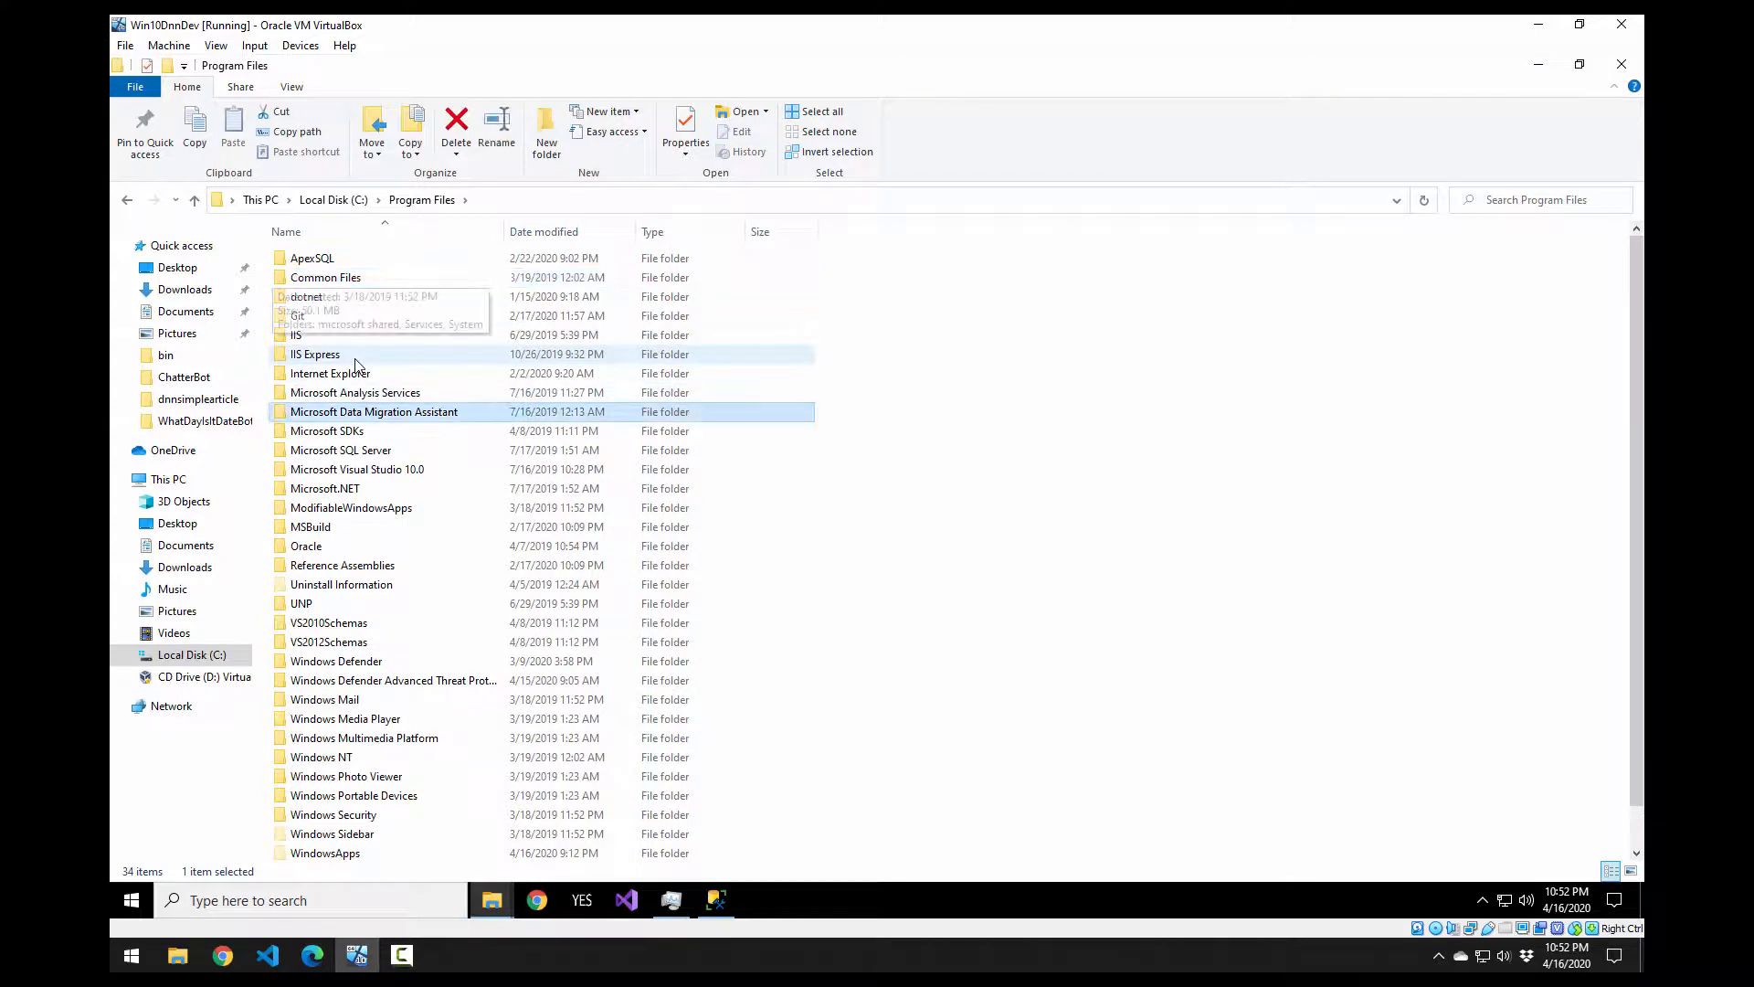
key(Down)
key(Down)
key(Return)
key(9)
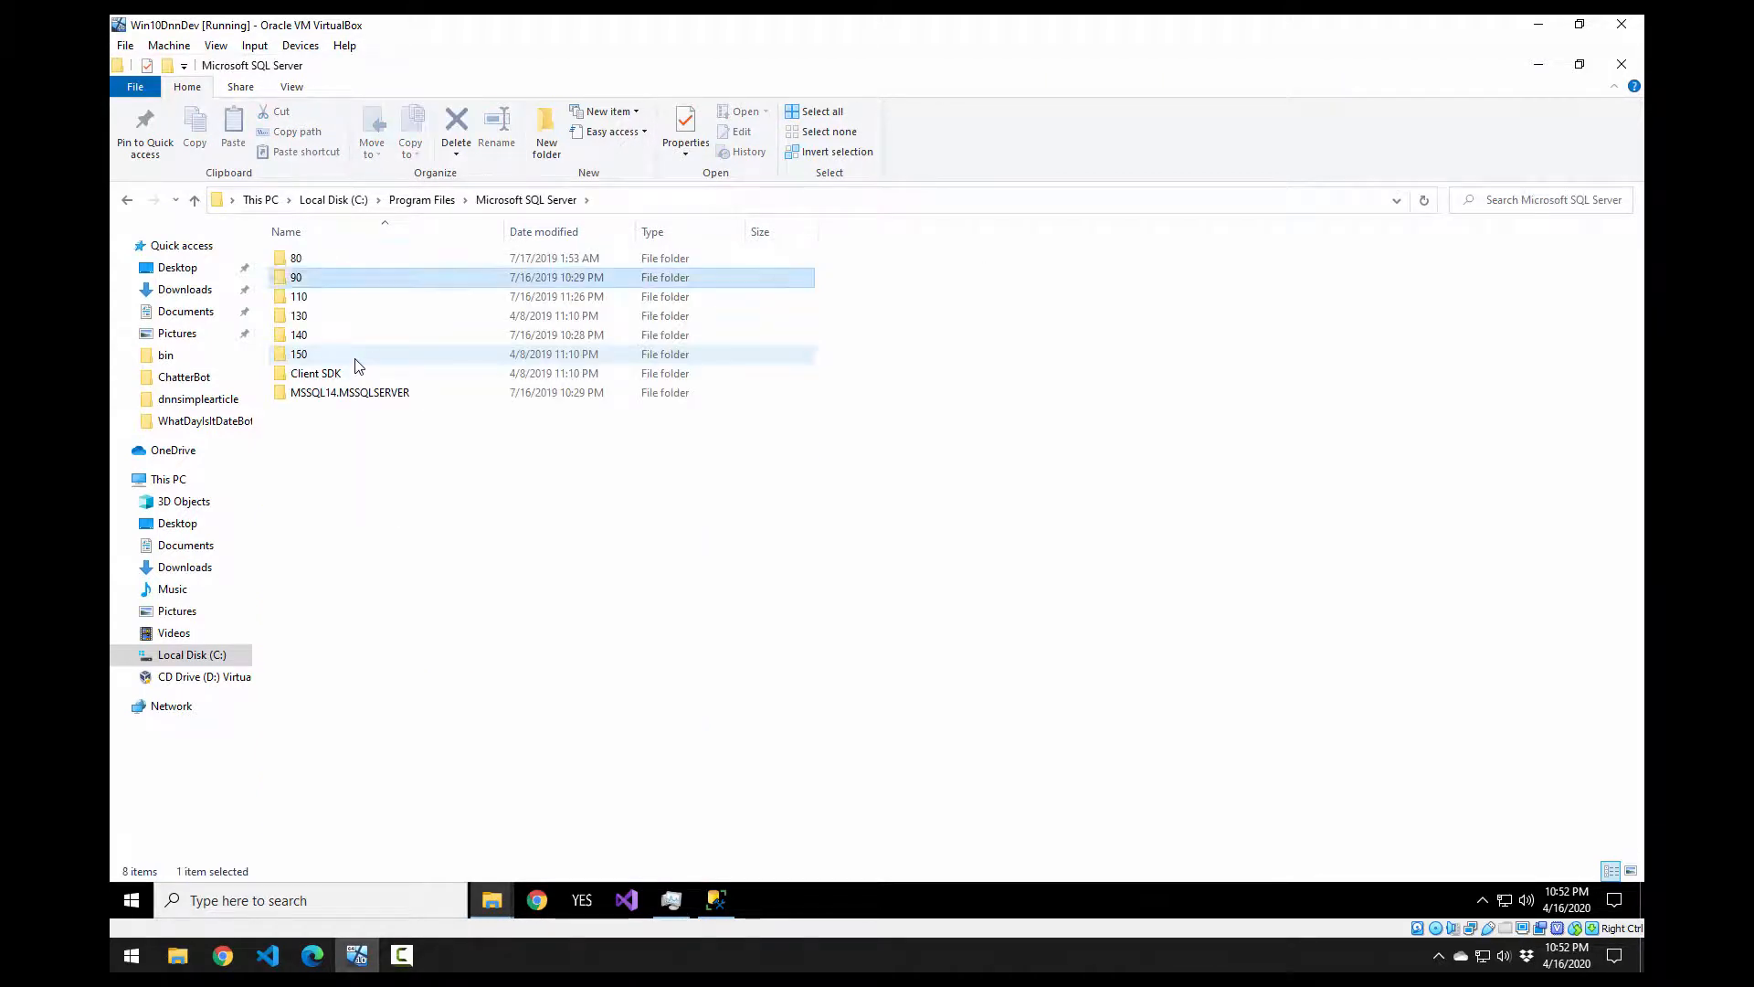
key(m)
key(Return)
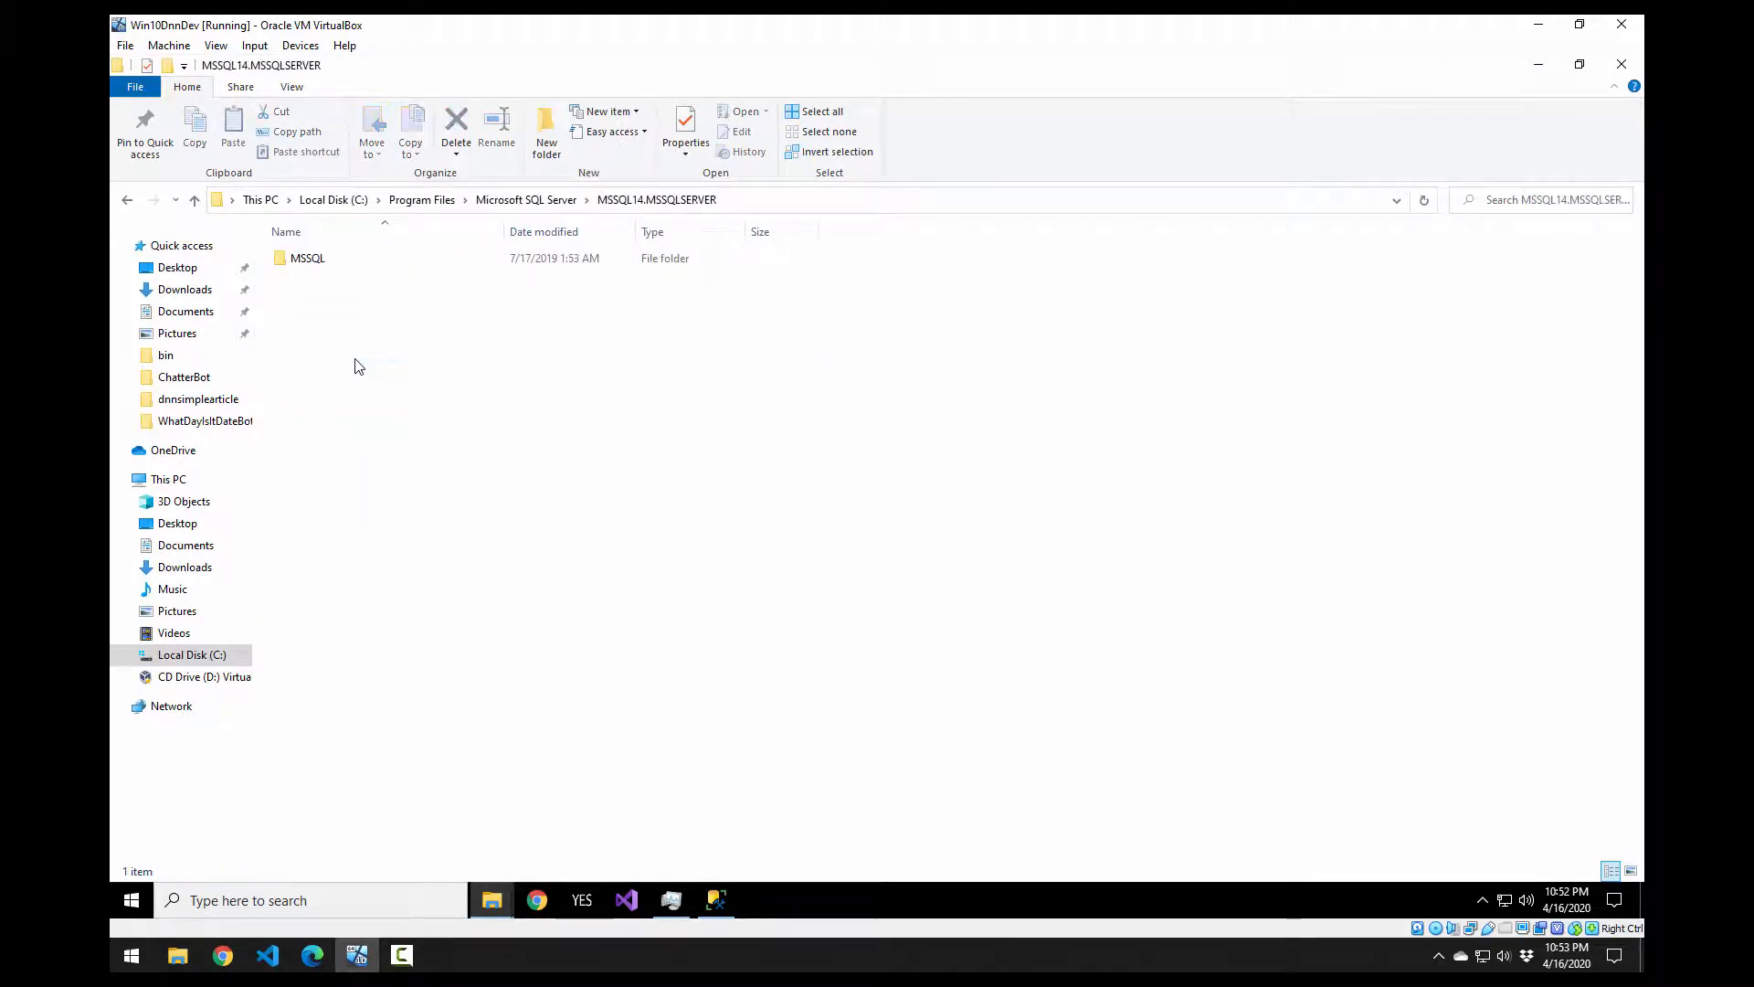
key(m)
key(Return)
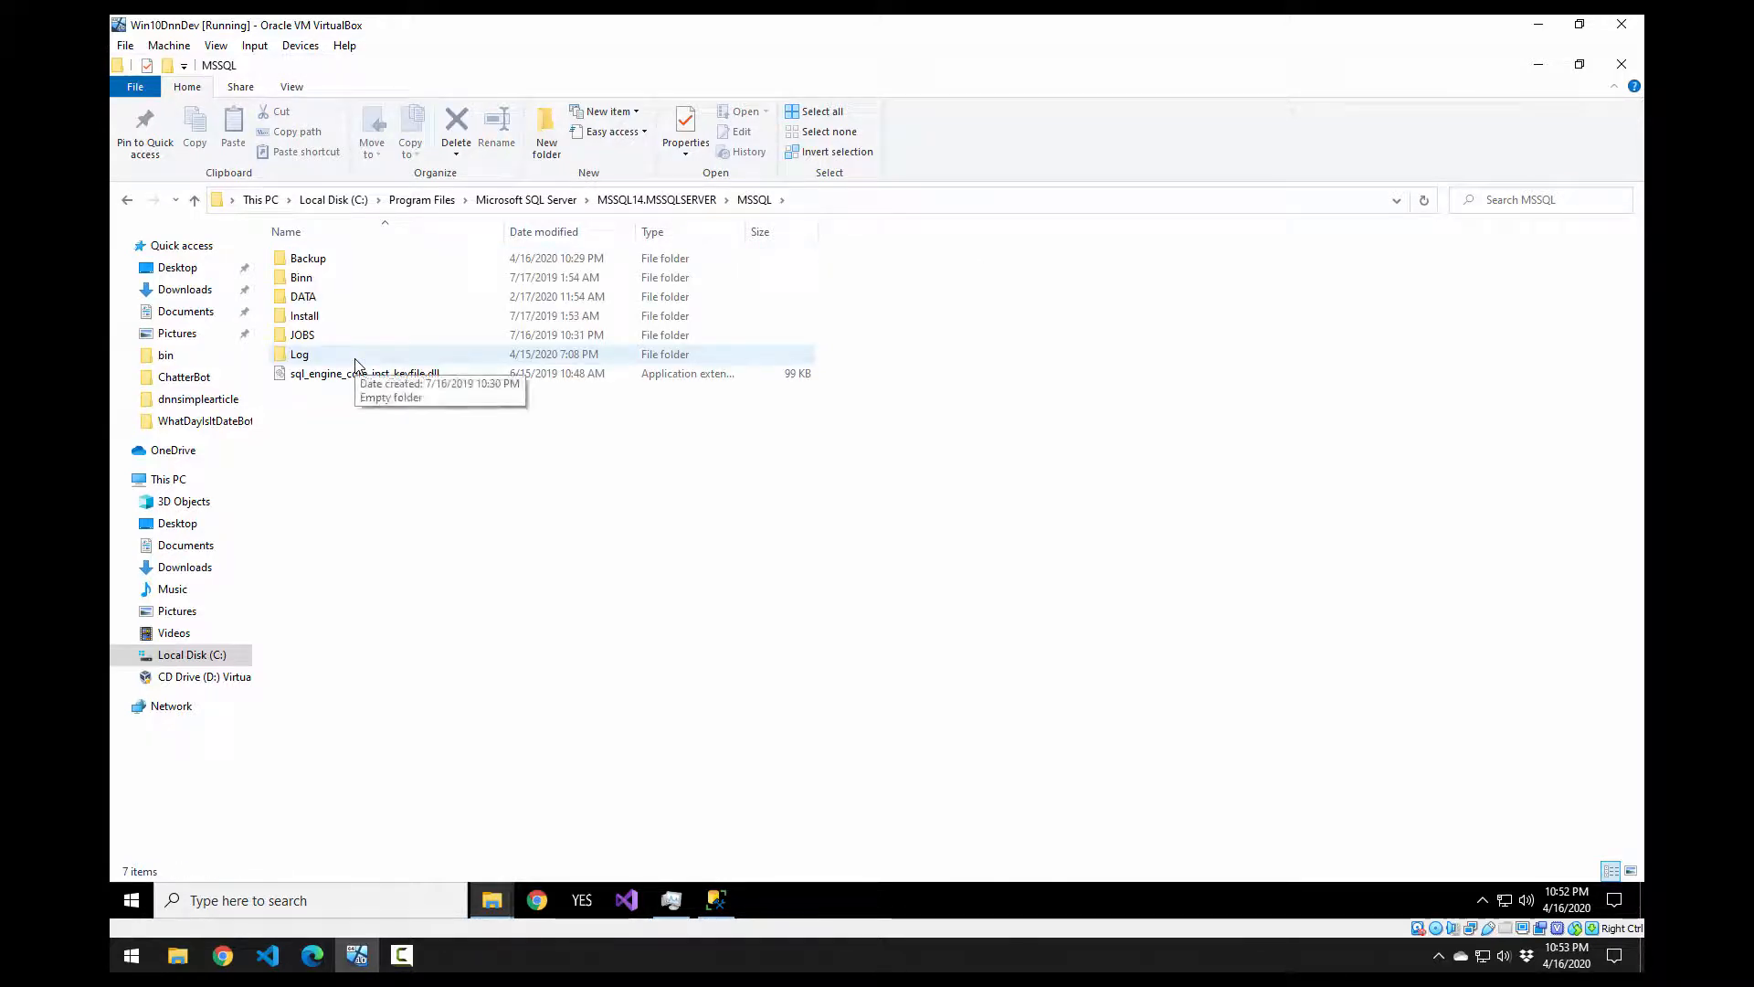
key(Down)
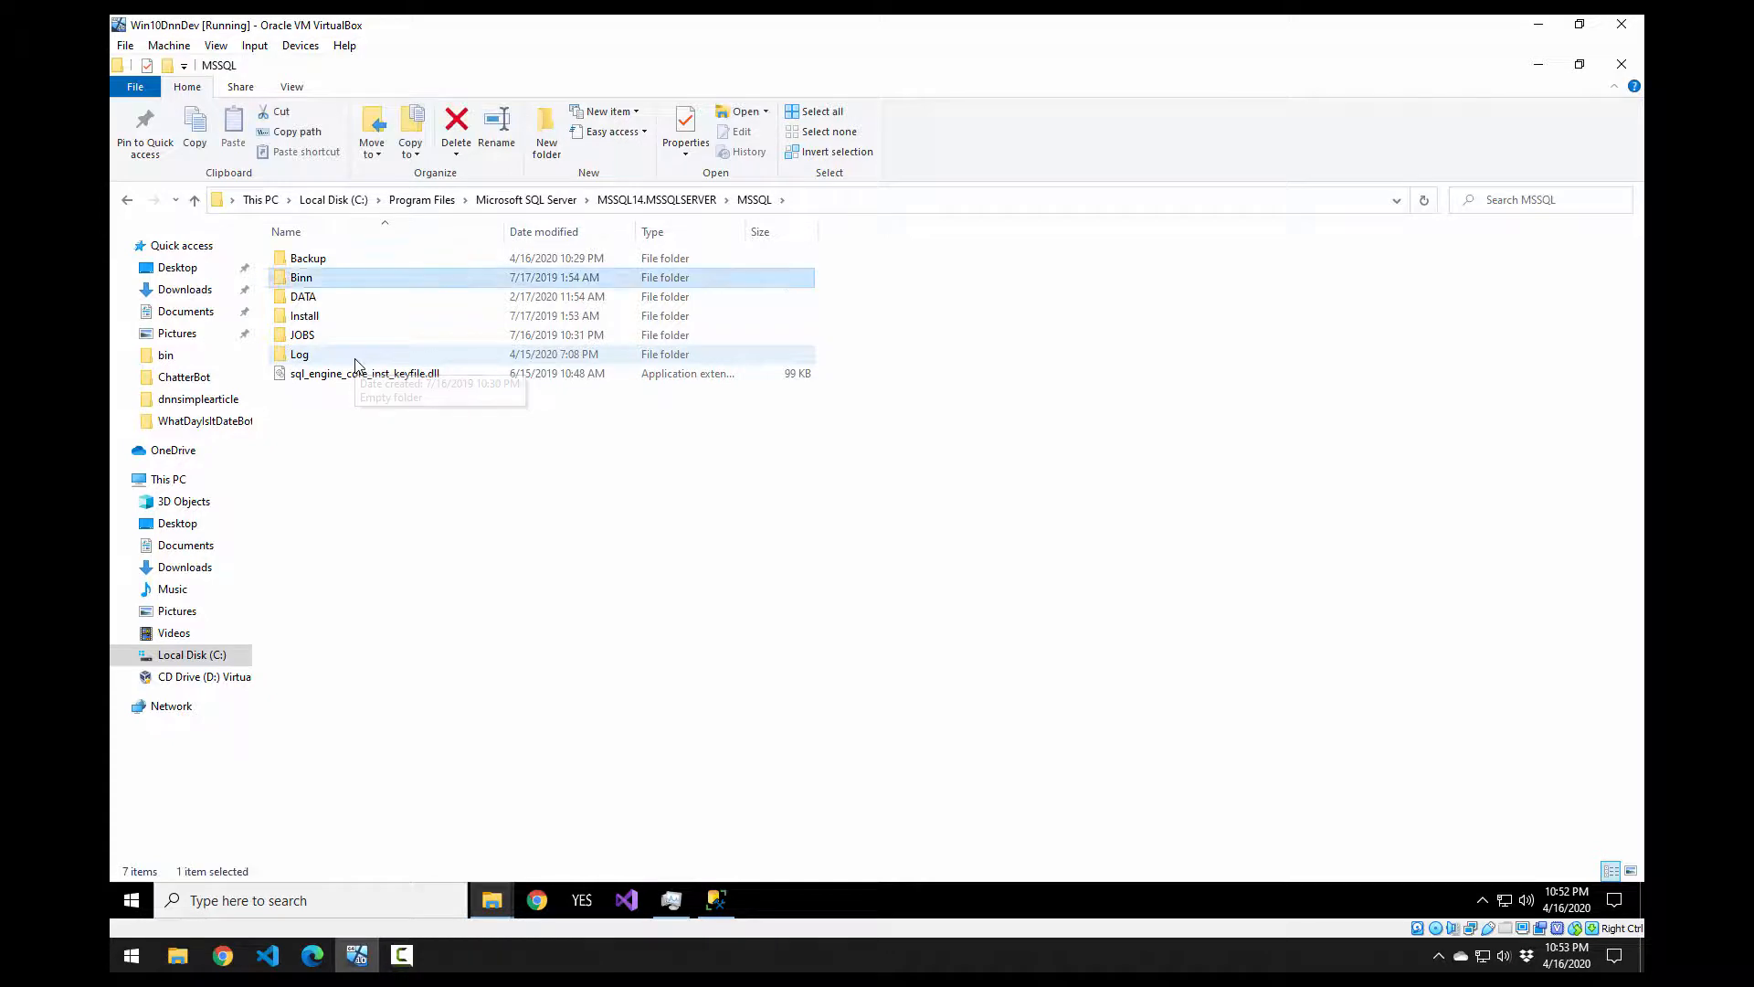
key(Up)
key(Return)
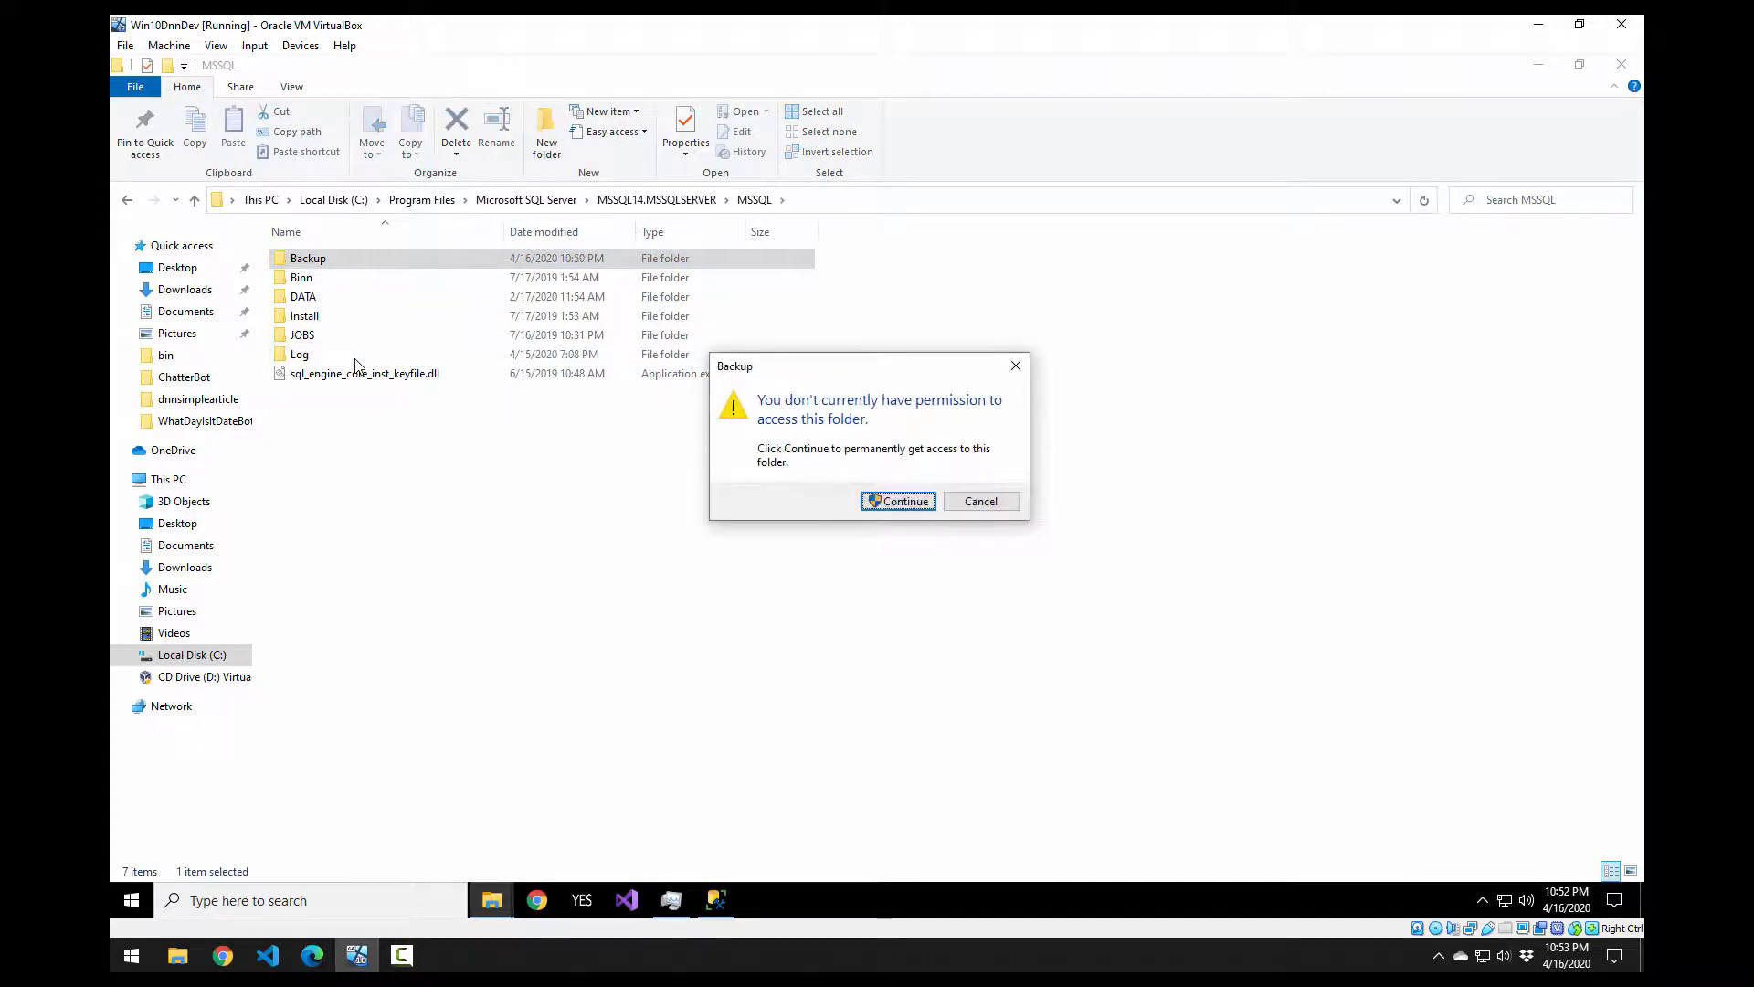
key(Return)
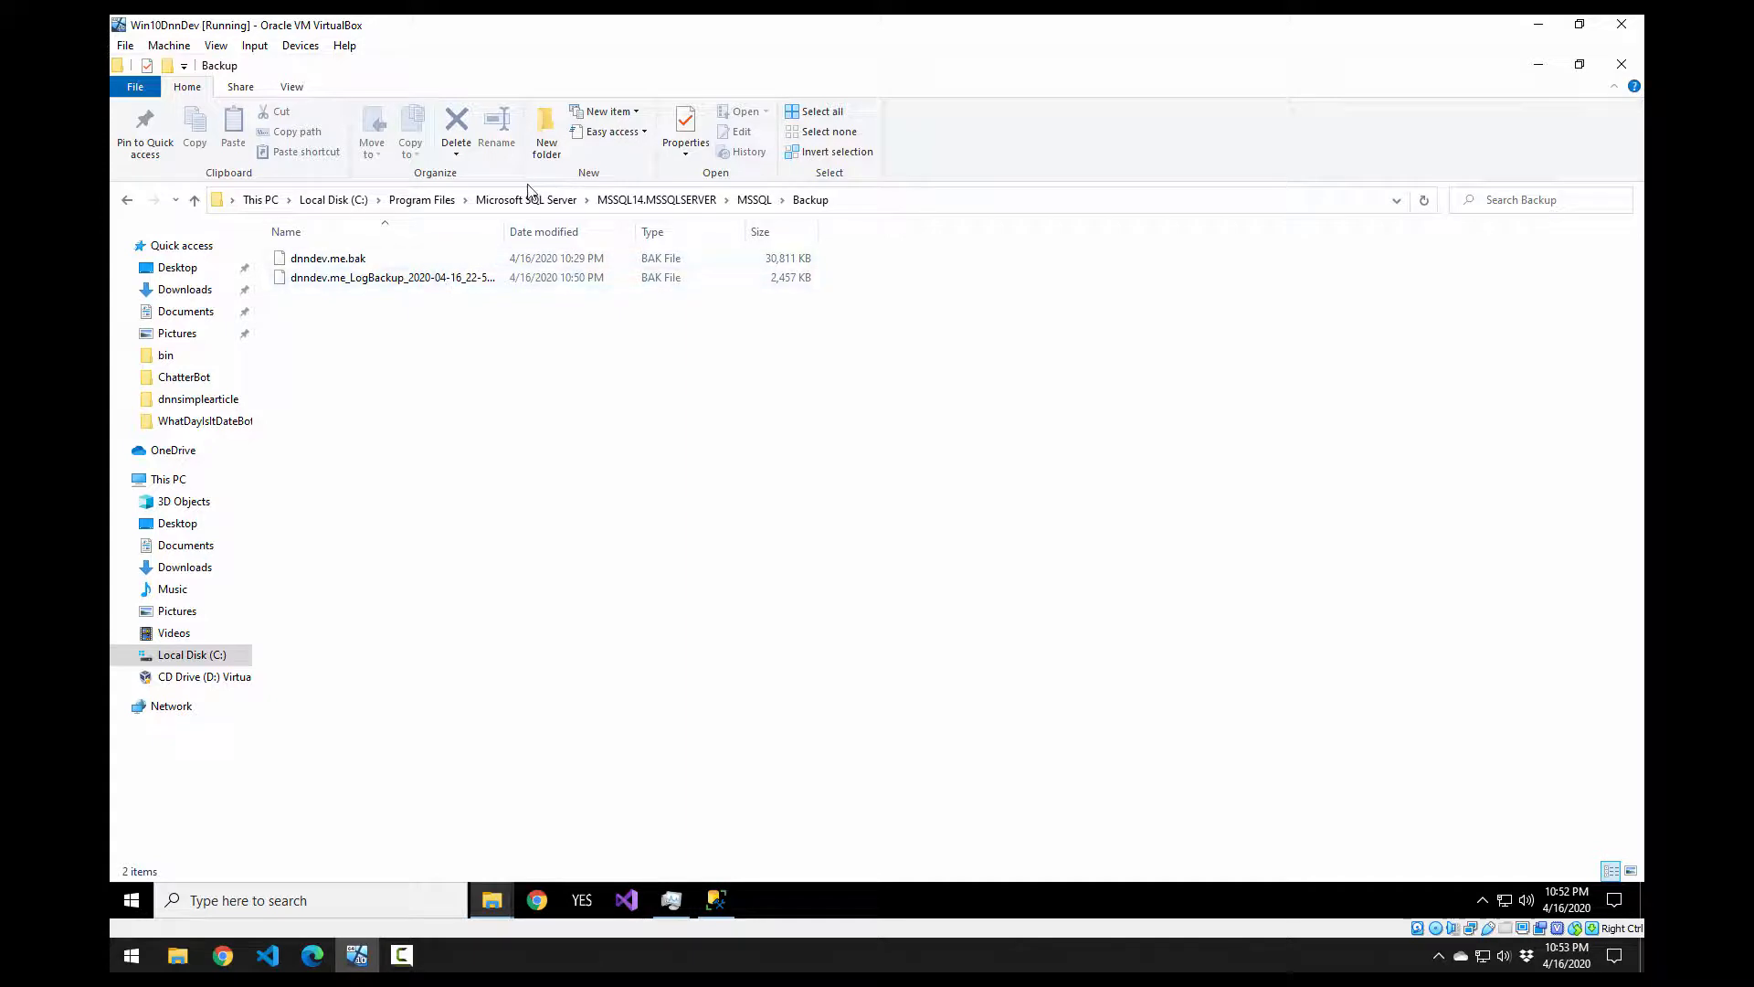
Step: Select and copy both dnndev.me .bak backup files
drag(505, 223, 685, 223)
click(411, 258)
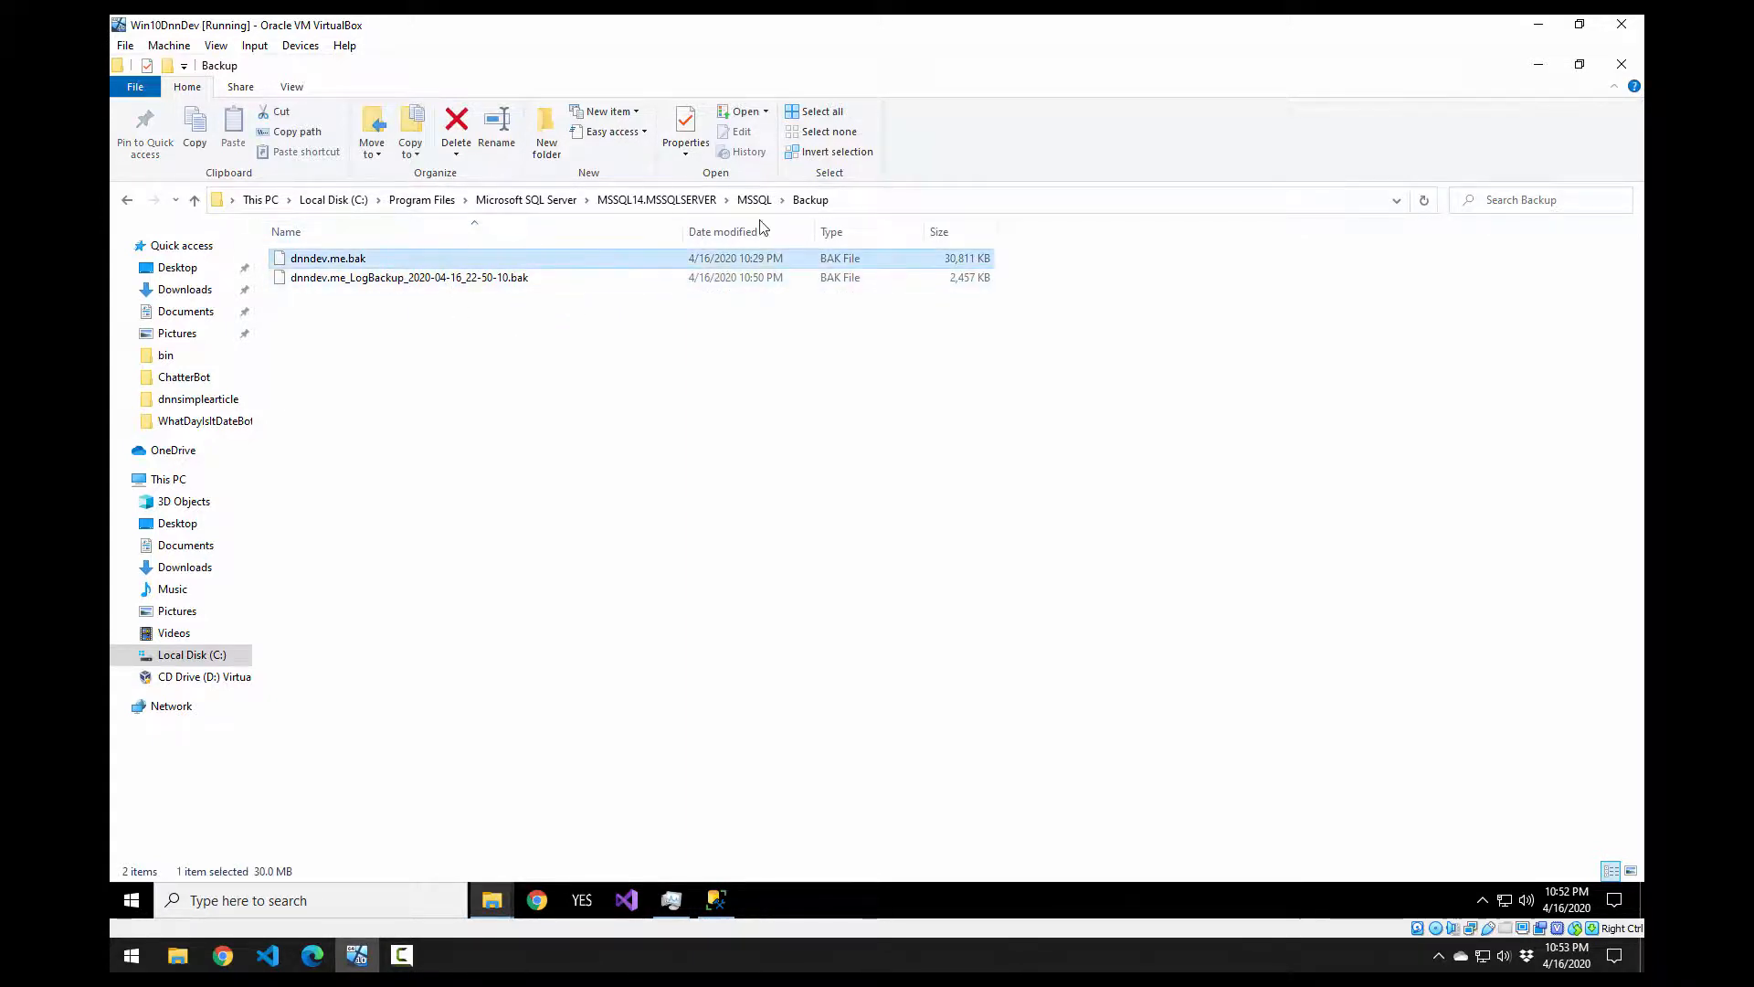
key(ctrl+a)
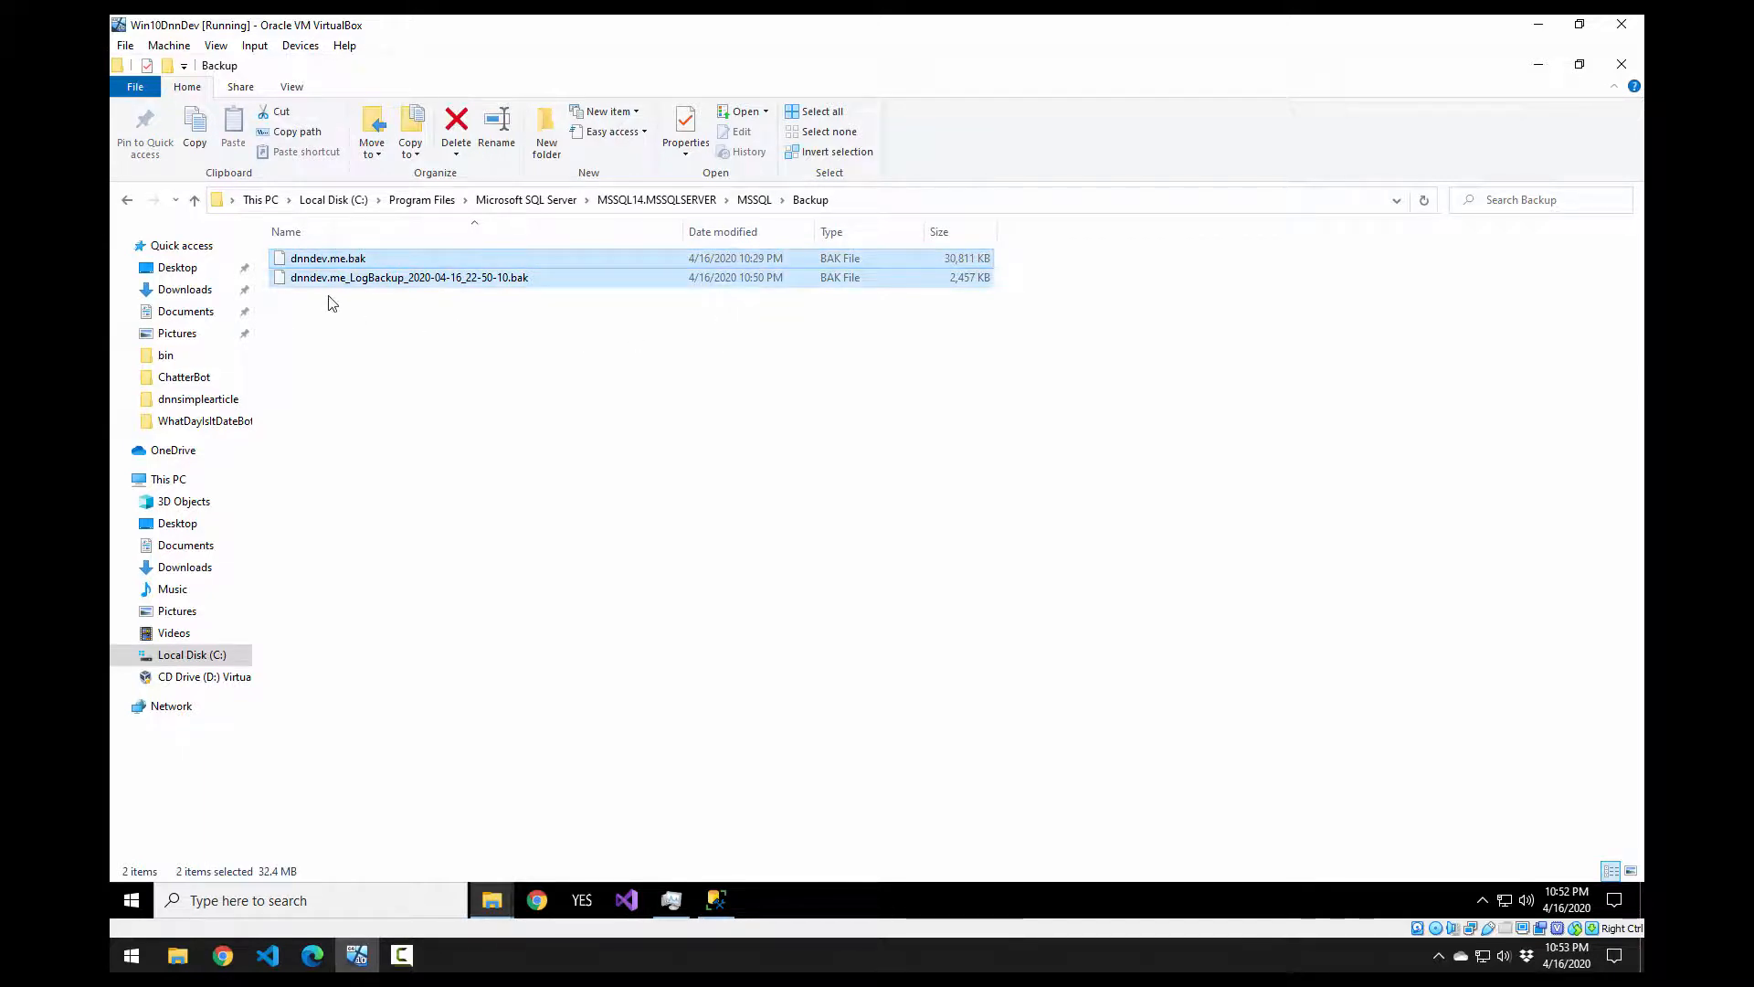
key(ctrl+c)
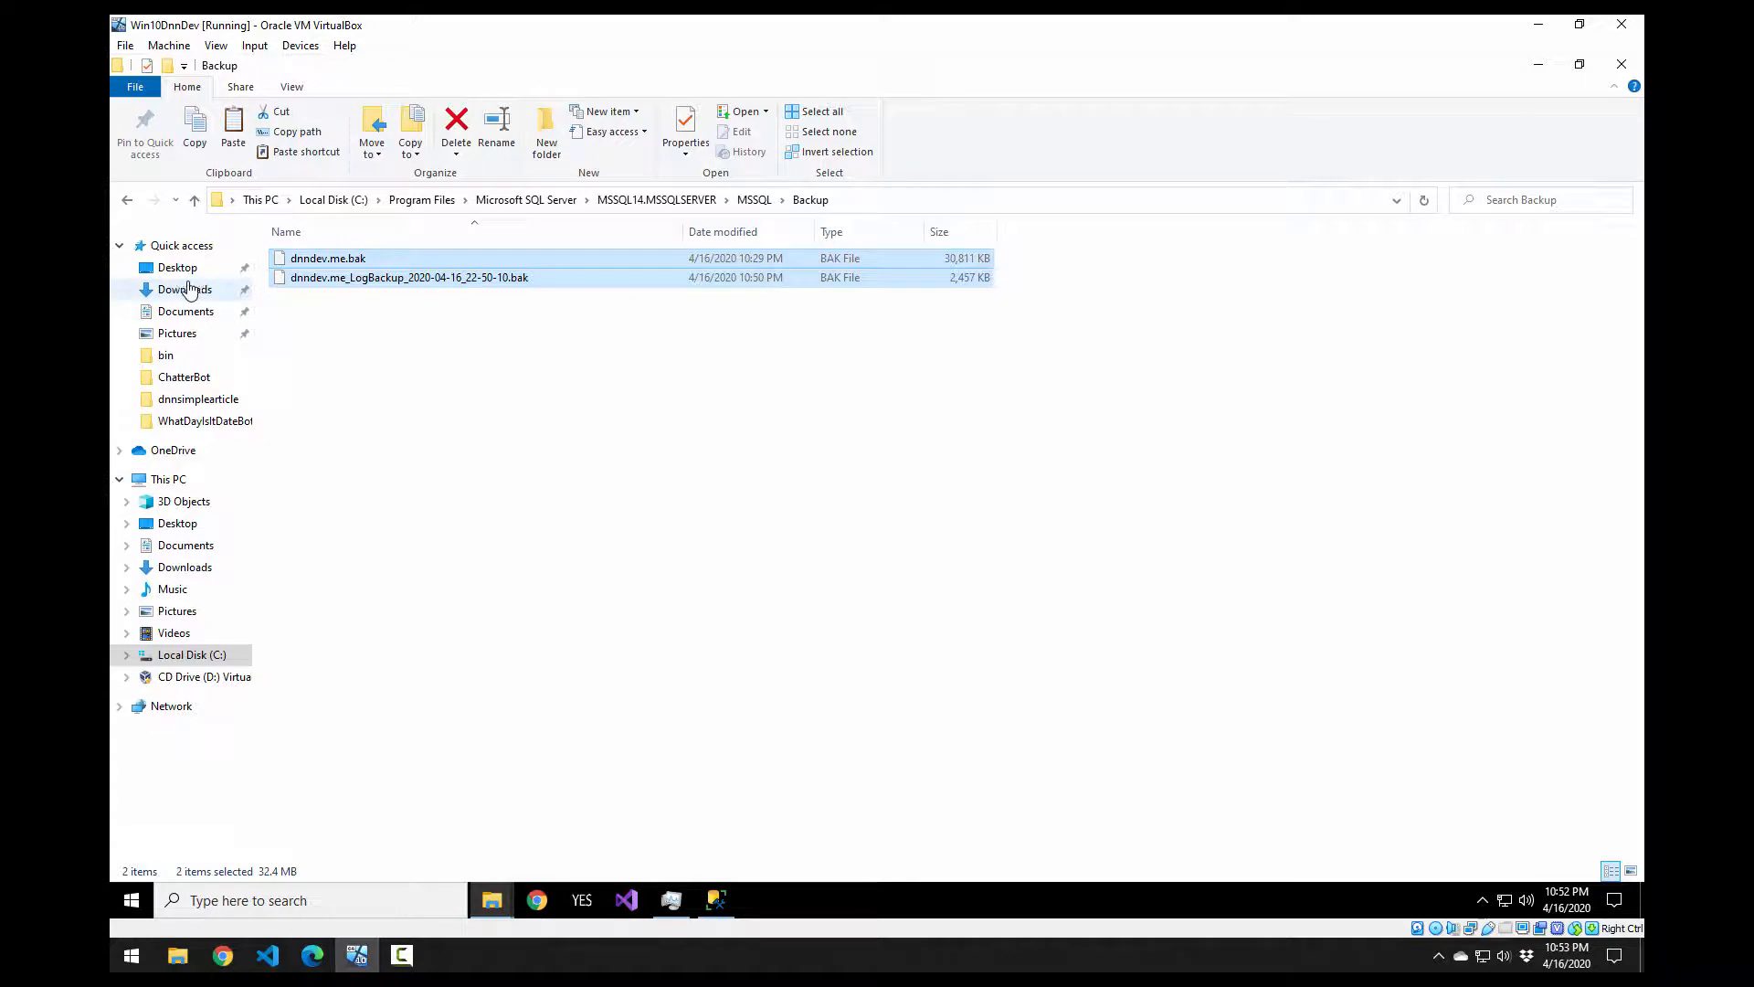
right_click(346, 261)
click(383, 363)
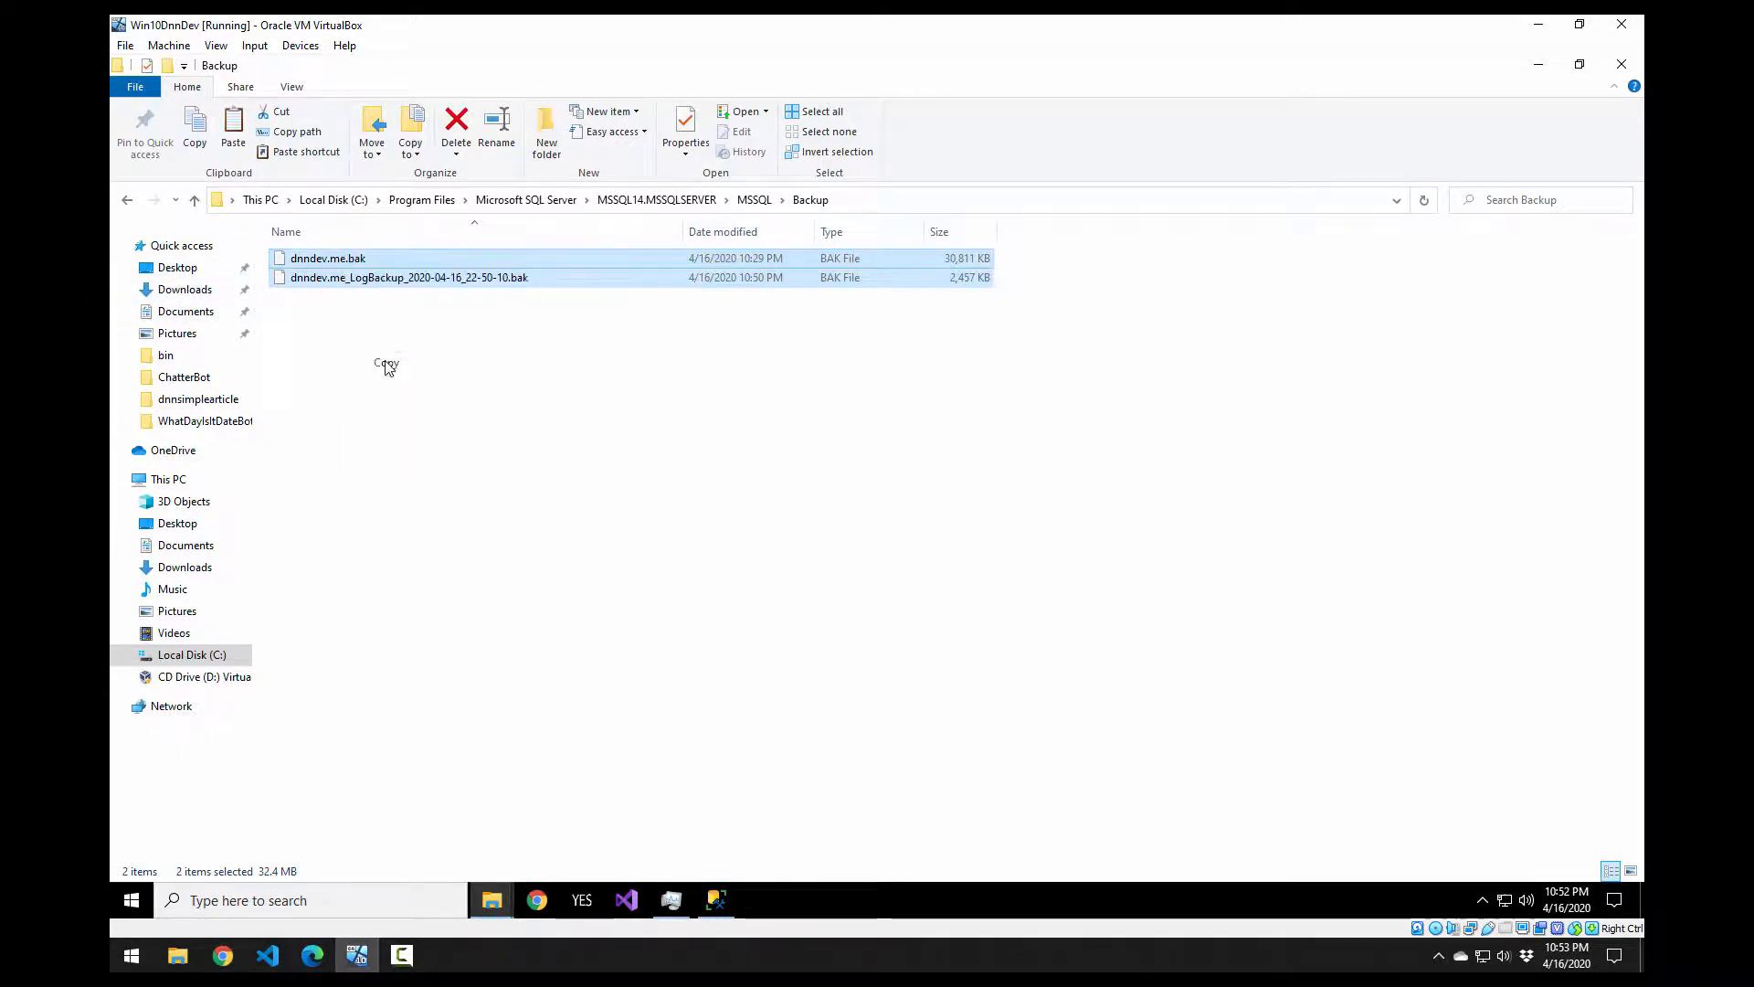
Step: Minimize the open windows and paste the two backup files onto the desktop
click(1548, 67)
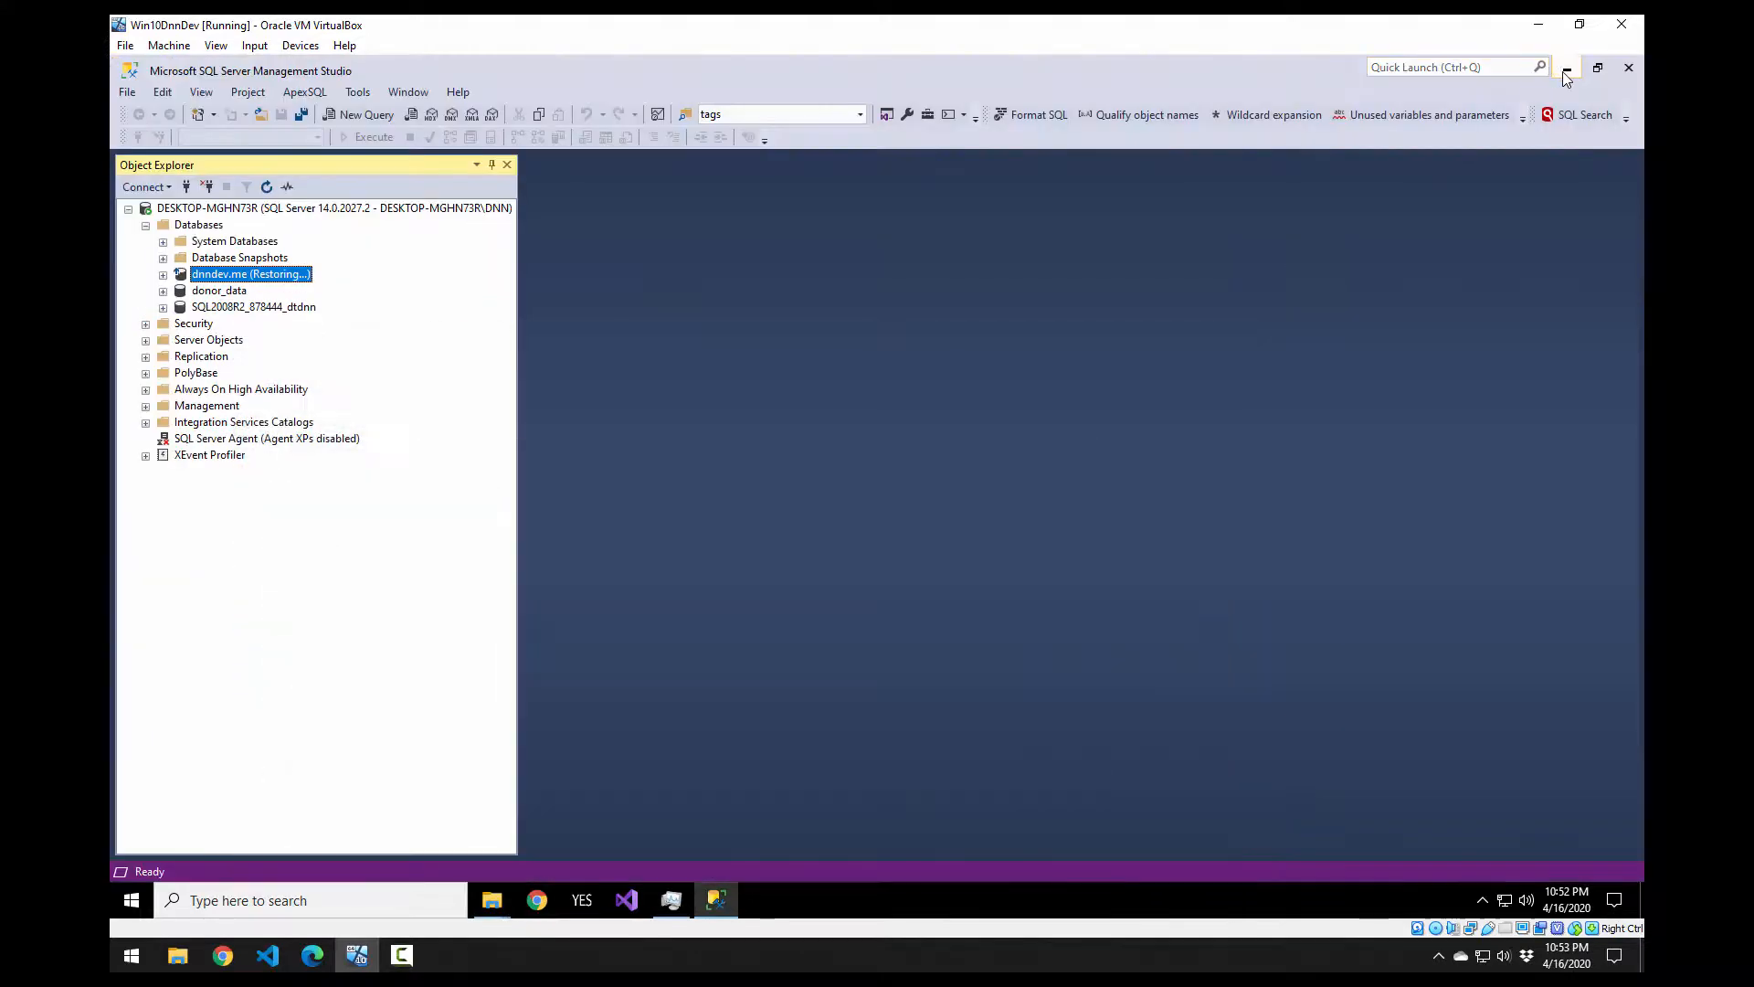
click(1563, 69)
click(1548, 64)
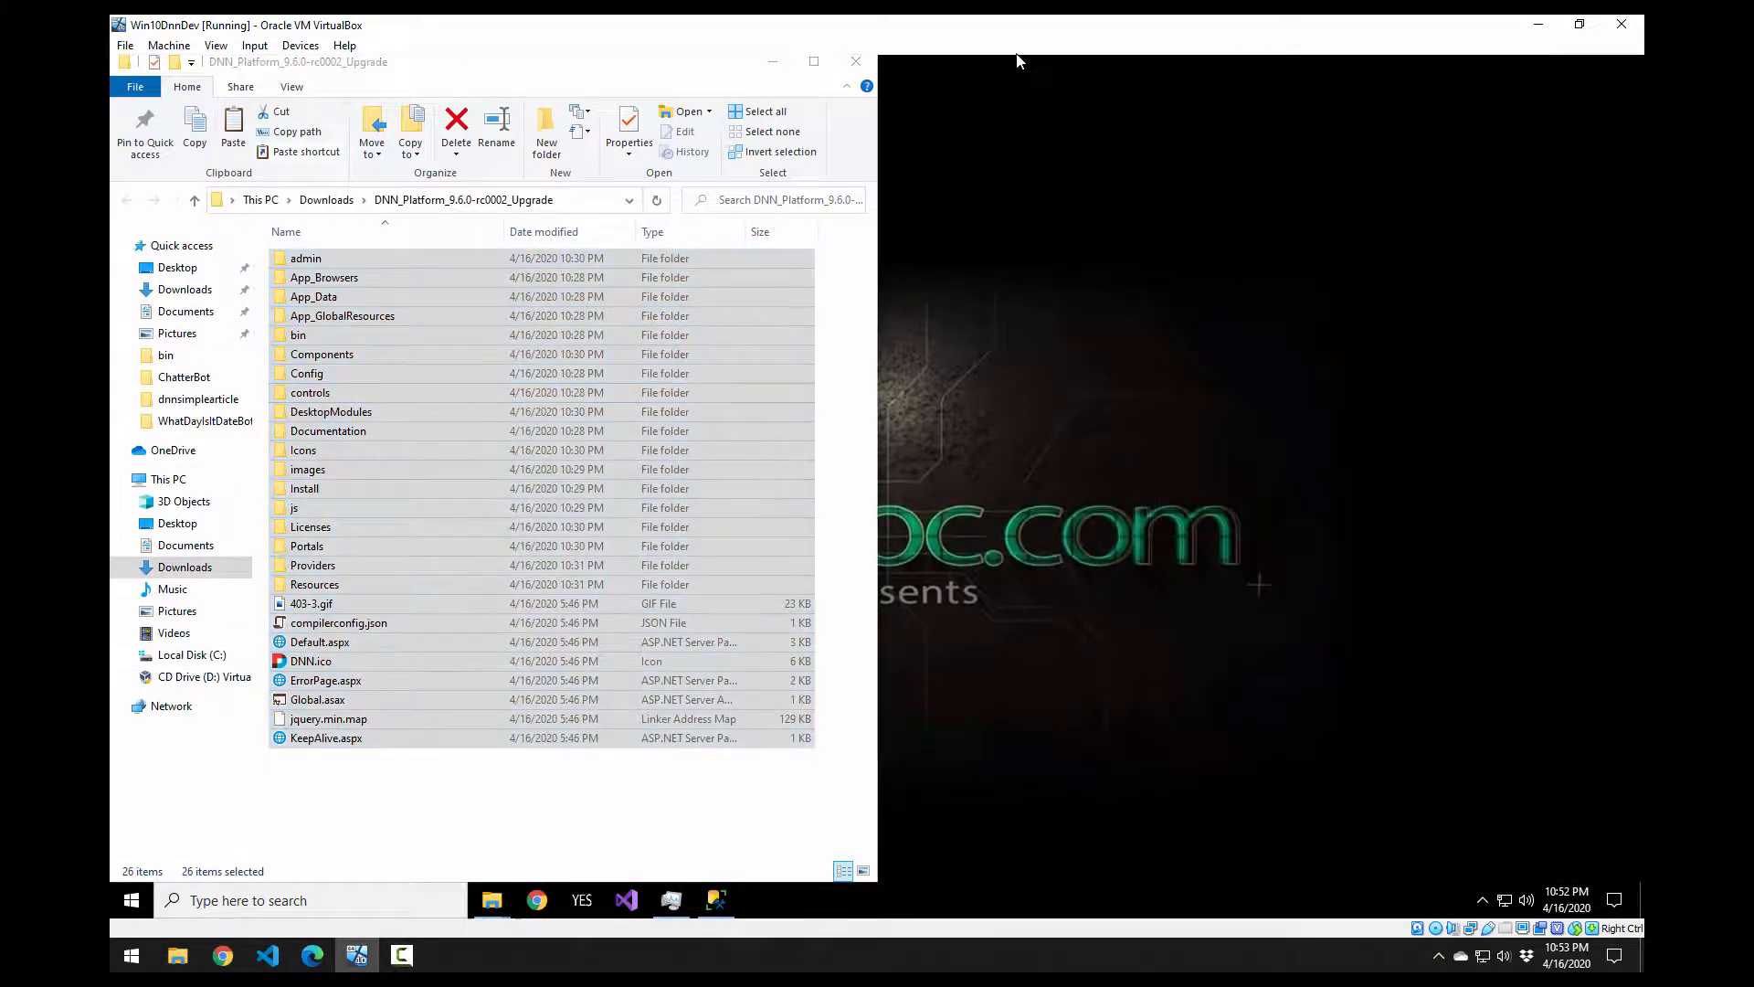
click(852, 73)
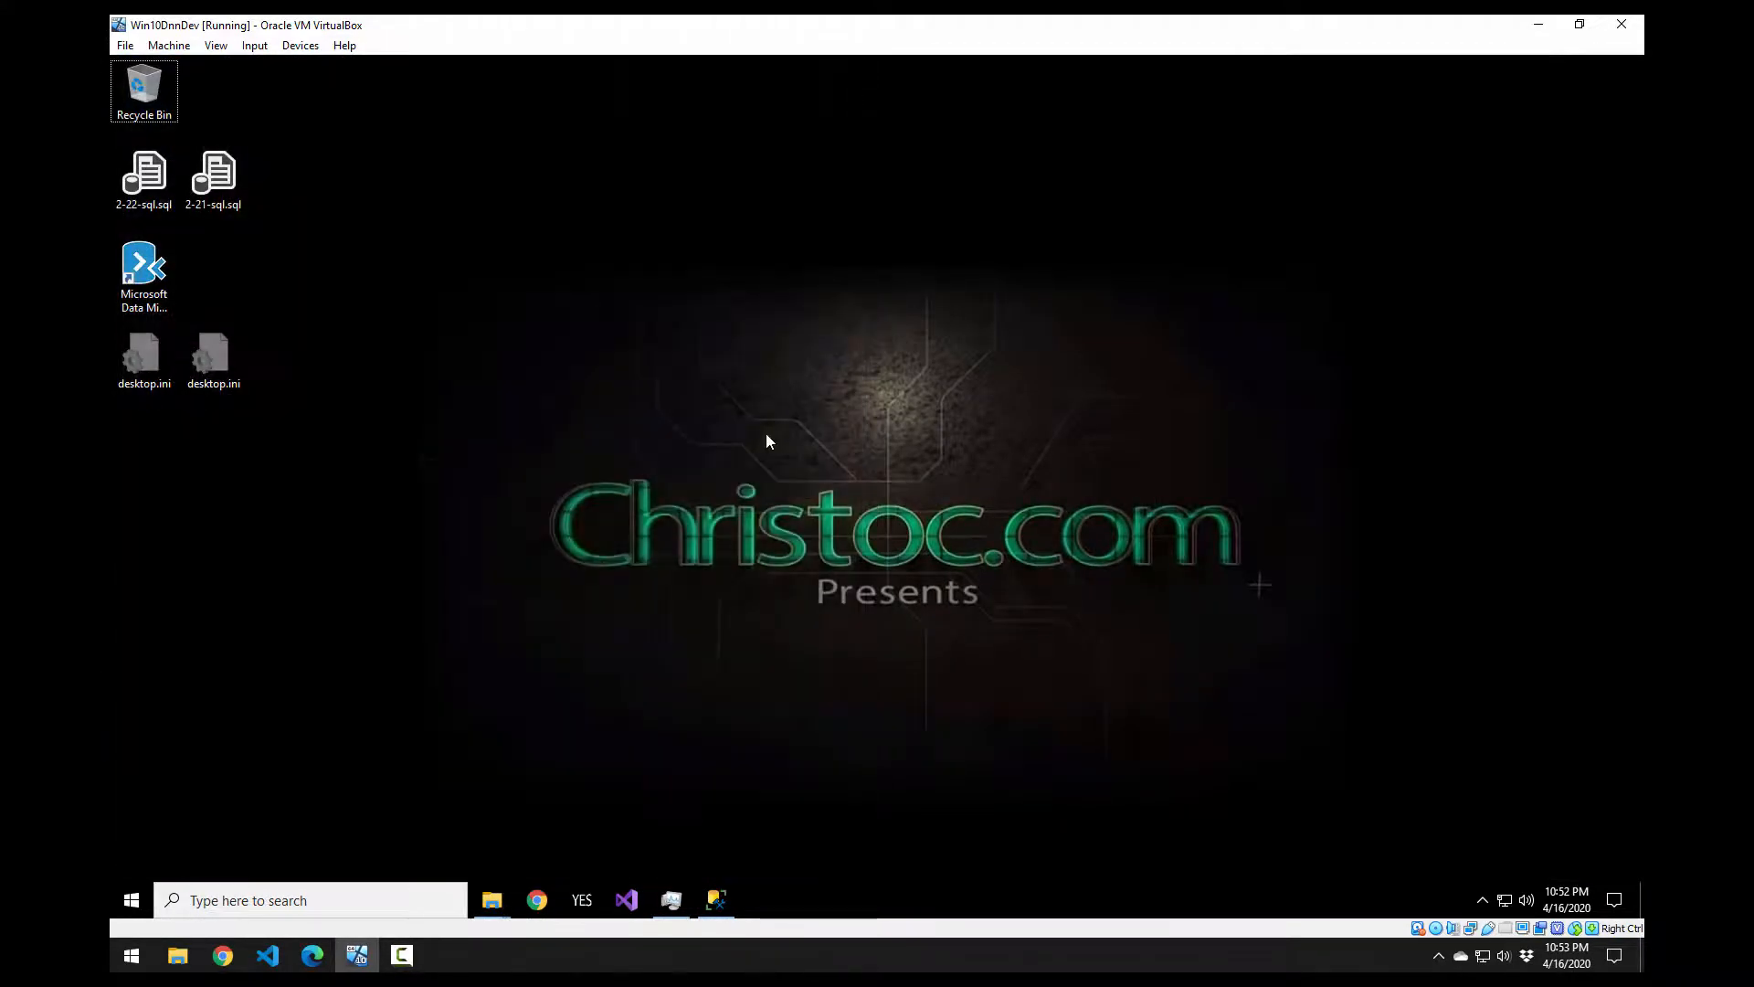
key(ctrl+v)
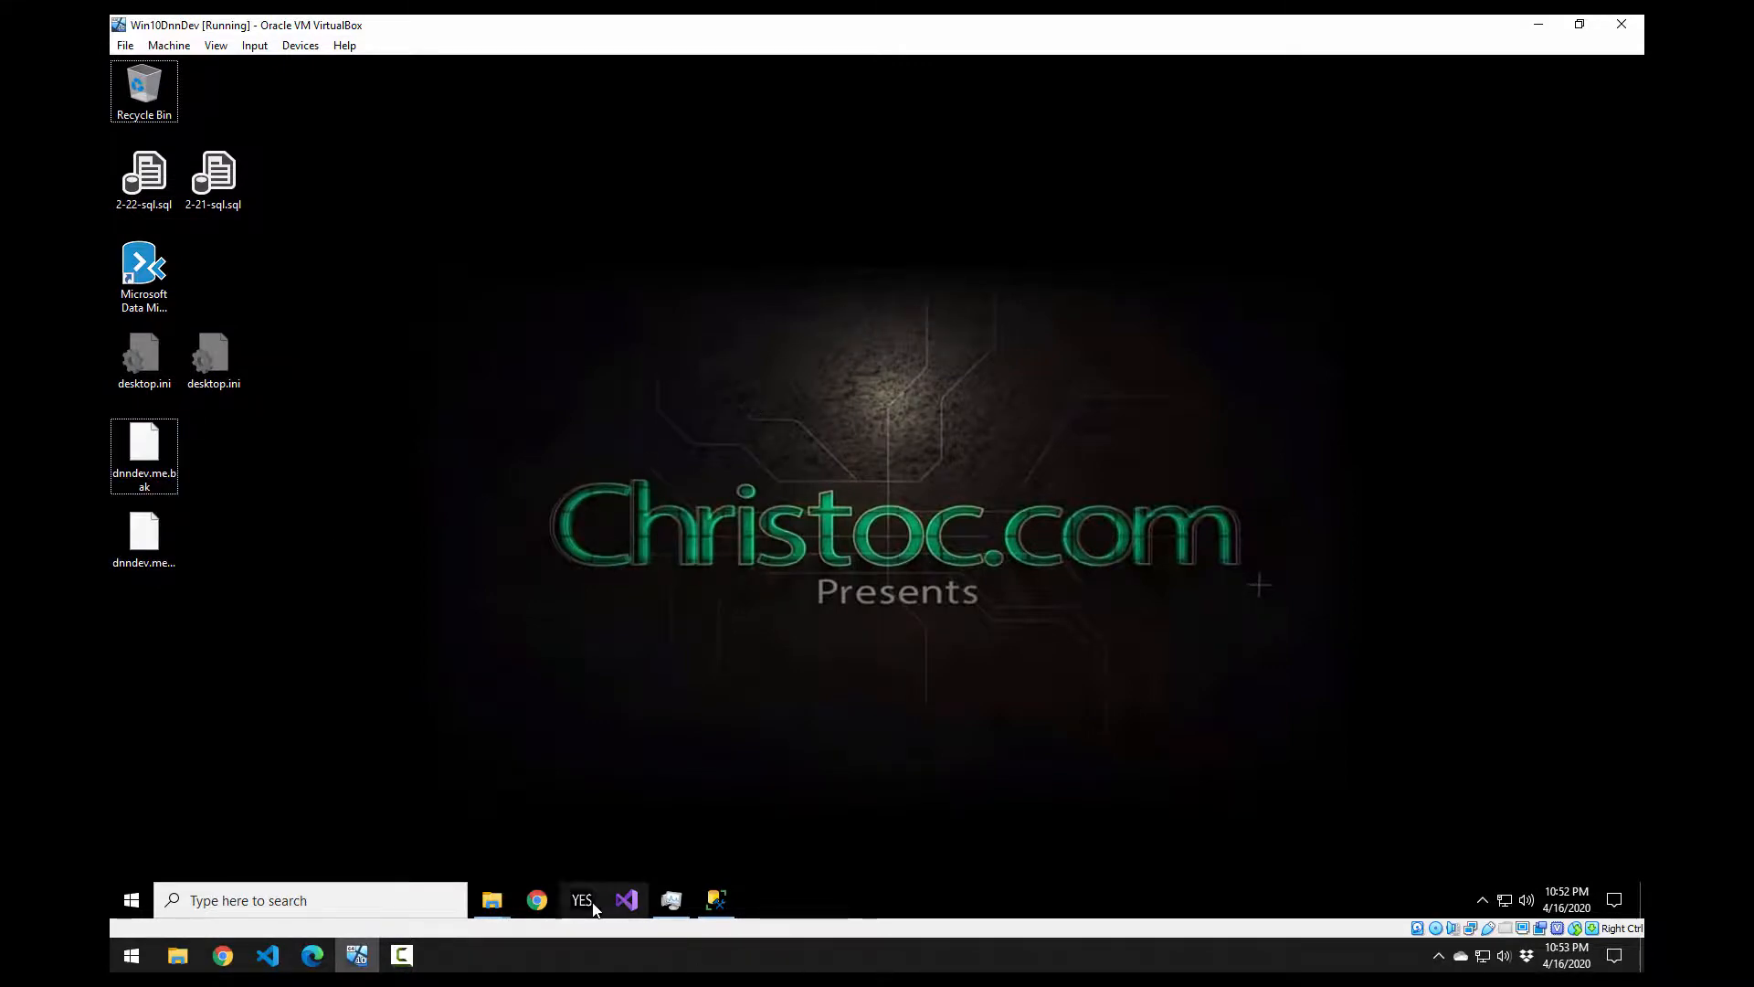
click(716, 900)
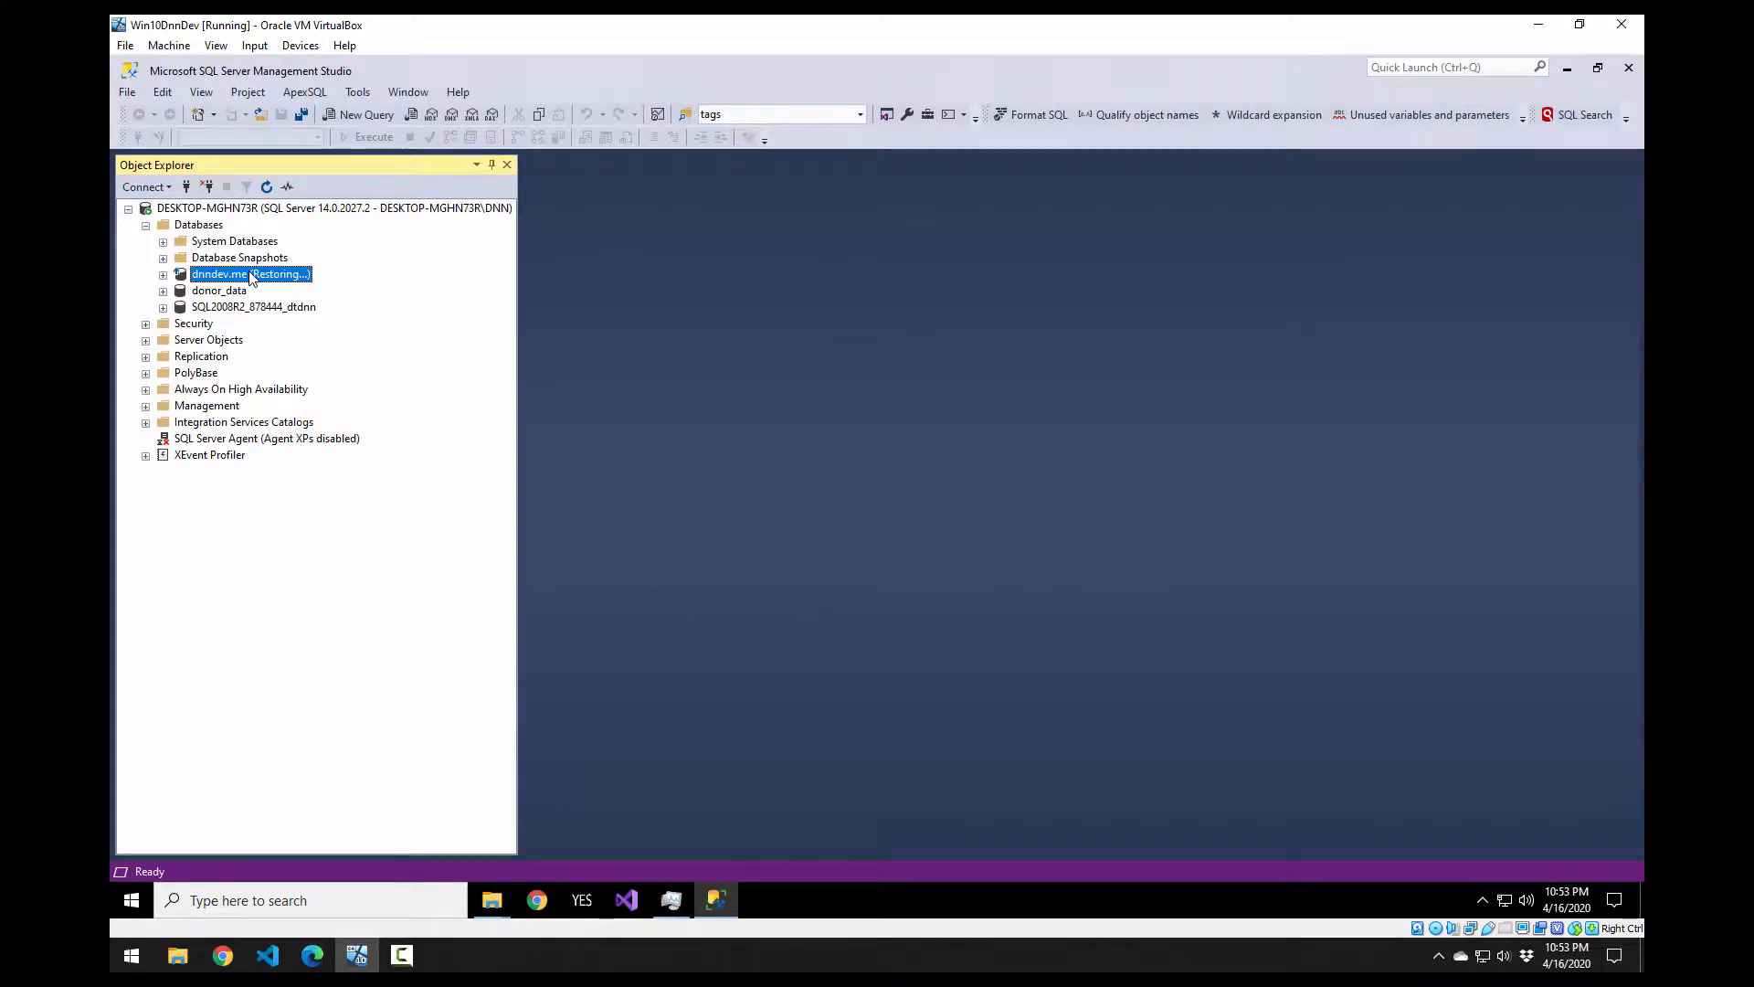
Step: Refresh the database list and try expanding dnndev.me, dismissing its not-accessible error
right_click(197, 225)
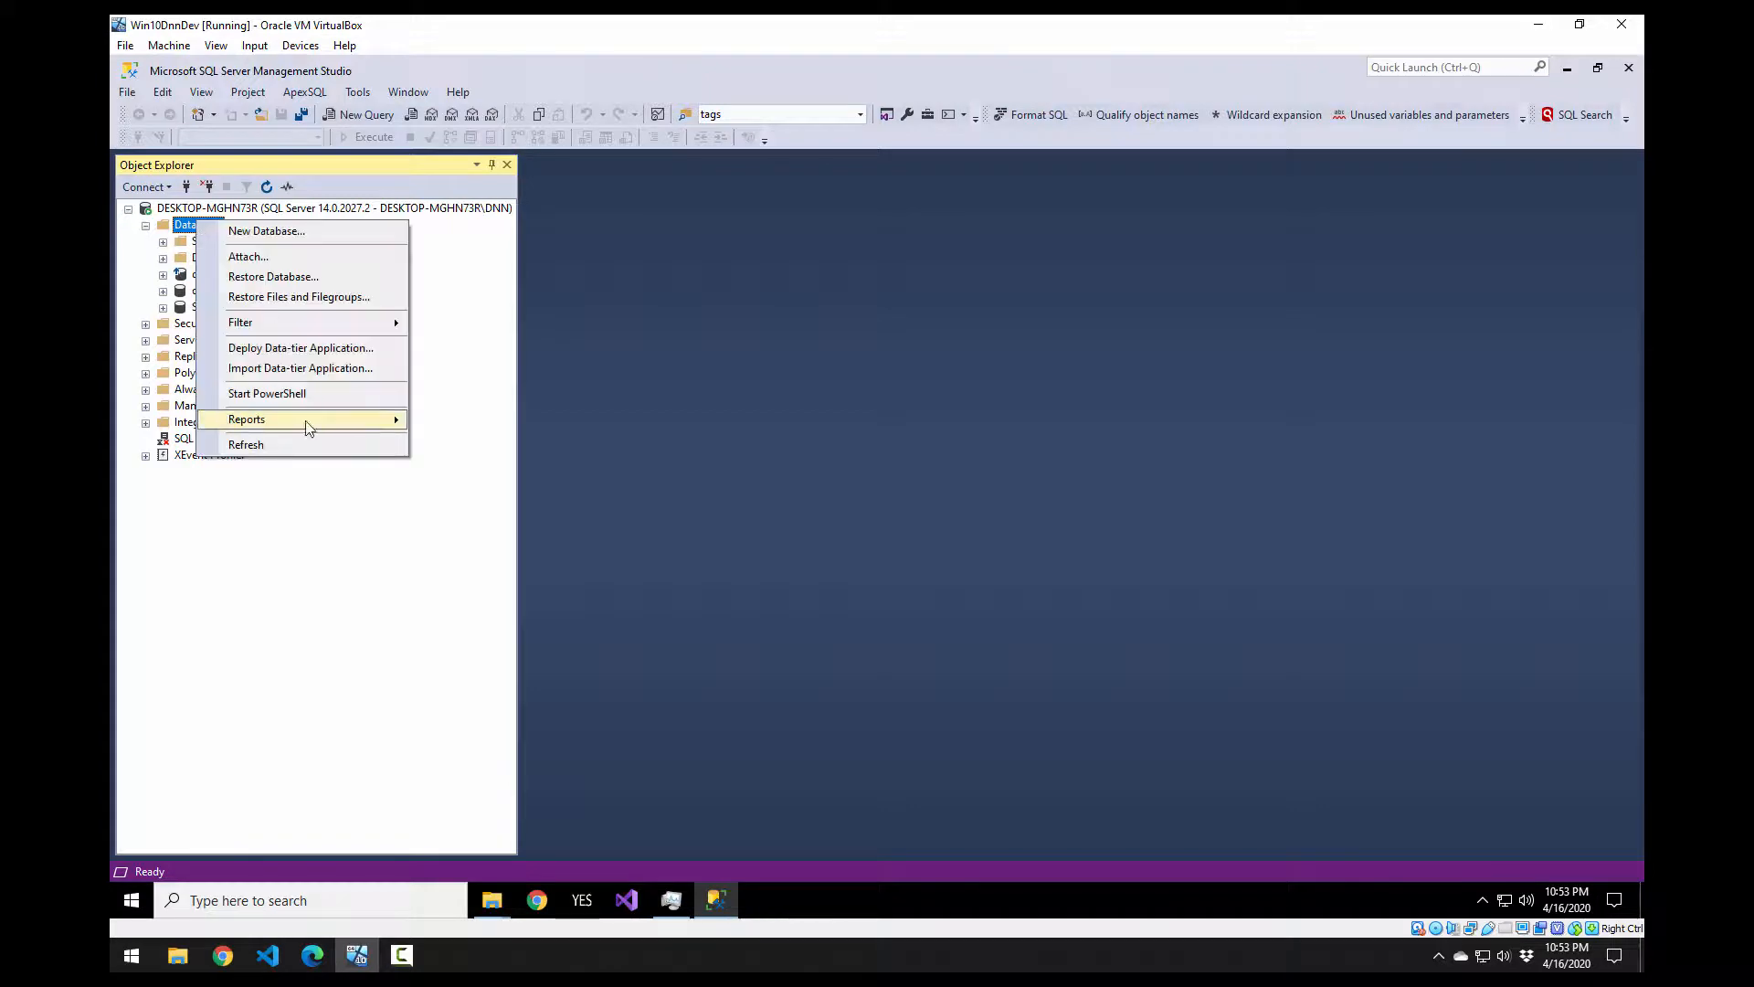
click(274, 444)
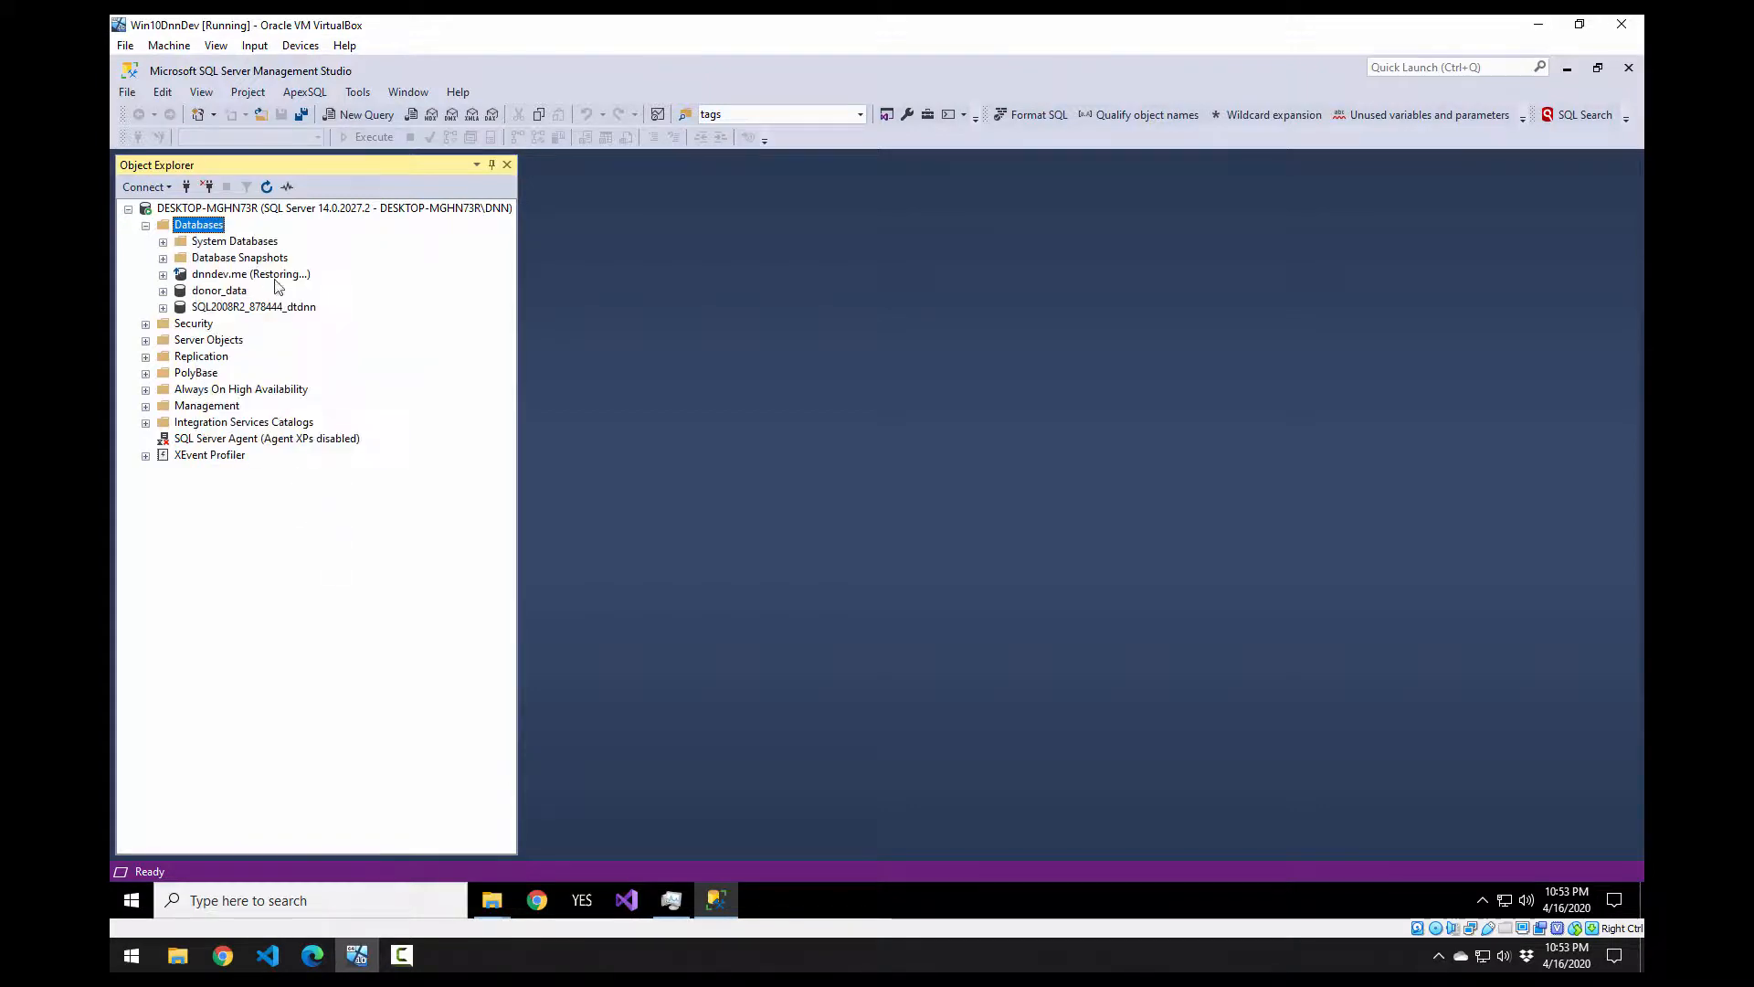
right_click(200, 225)
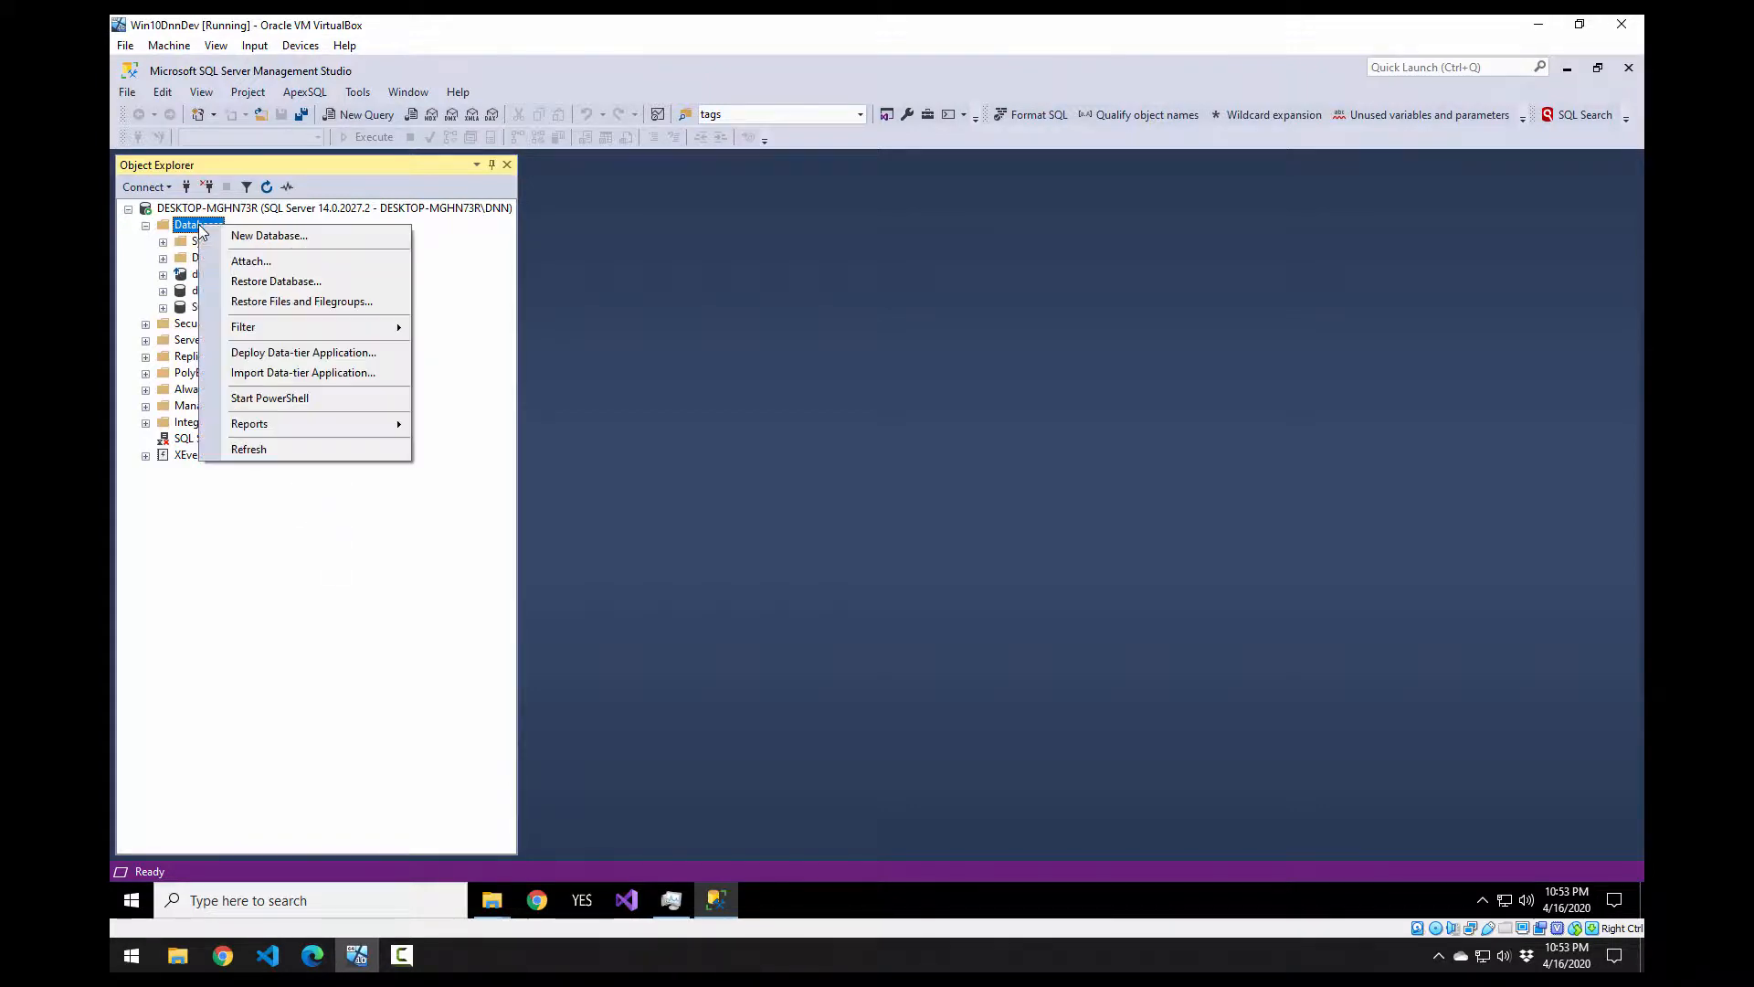
click(274, 449)
click(251, 280)
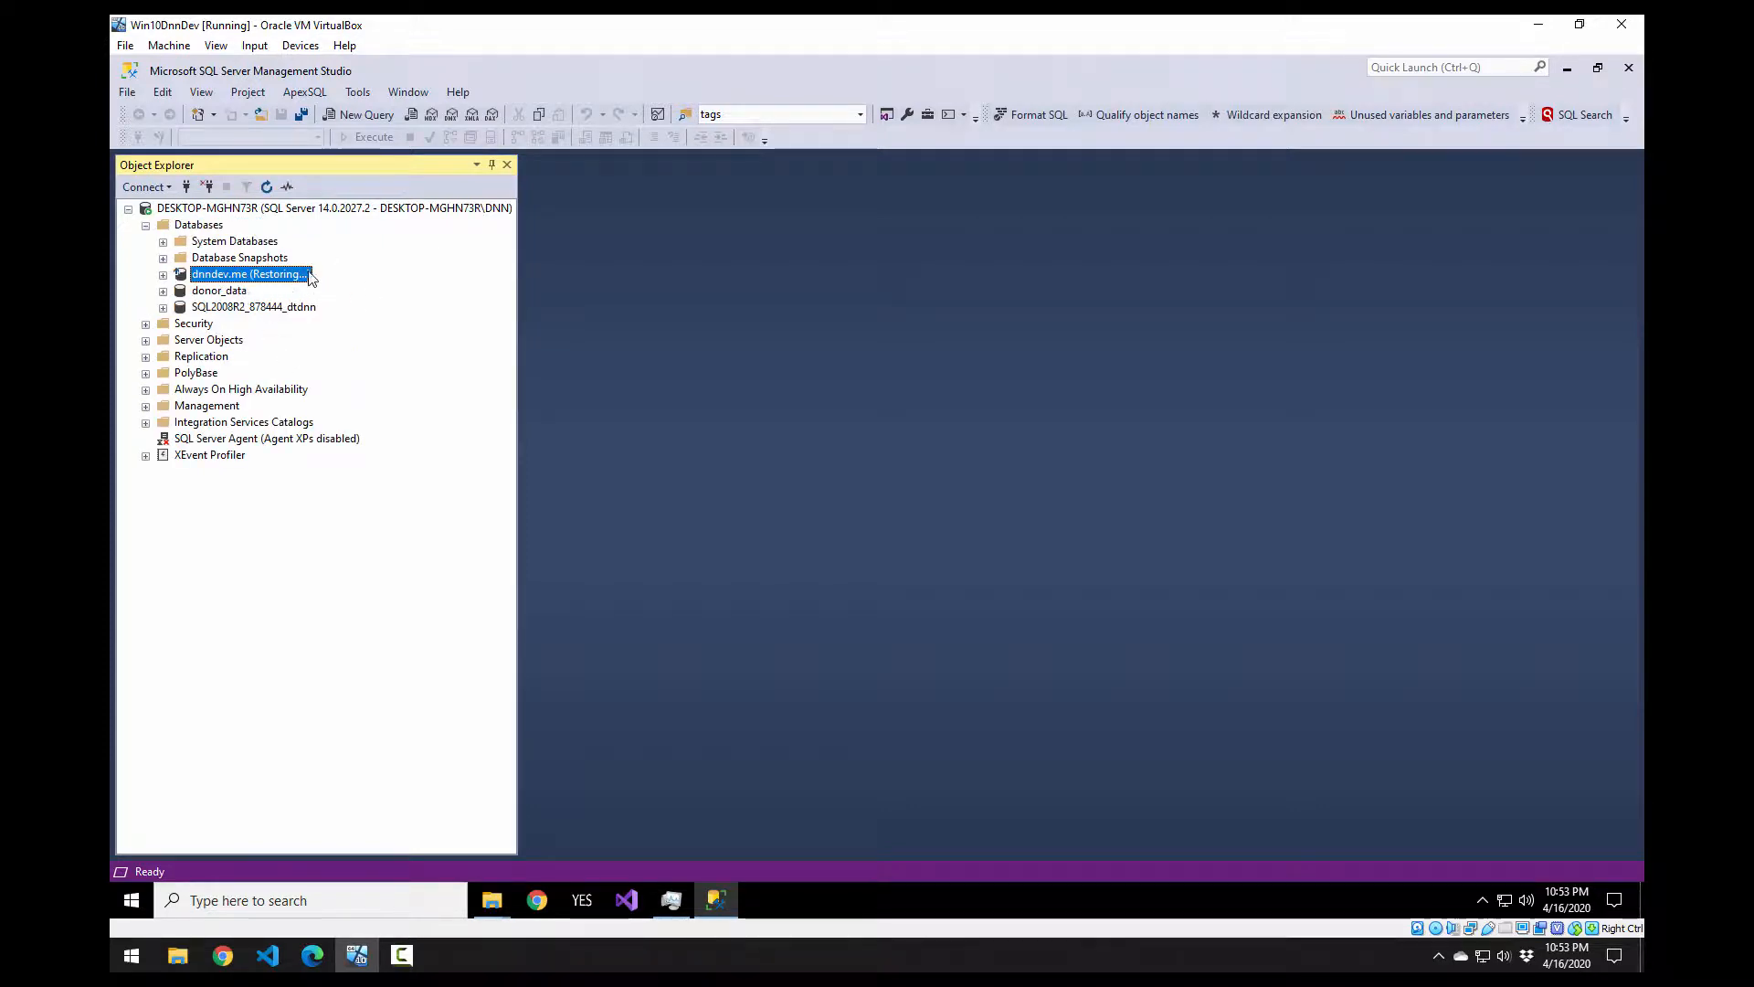
right_click(278, 271)
click(272, 275)
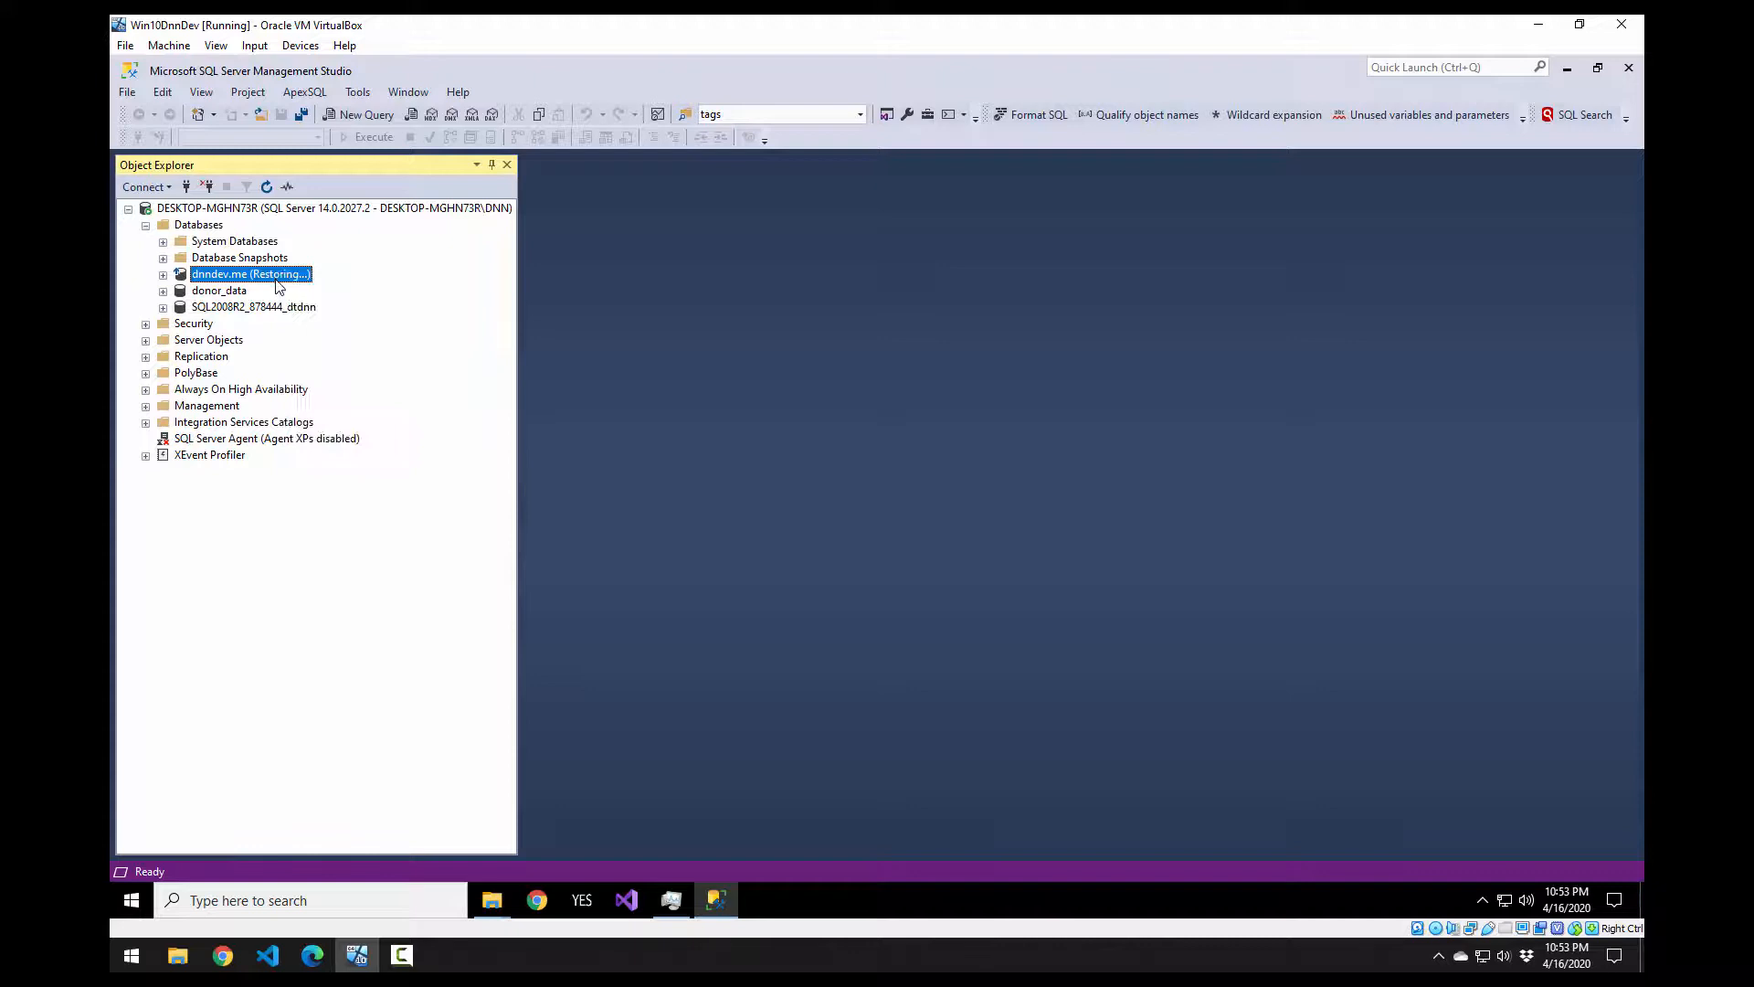
click(164, 274)
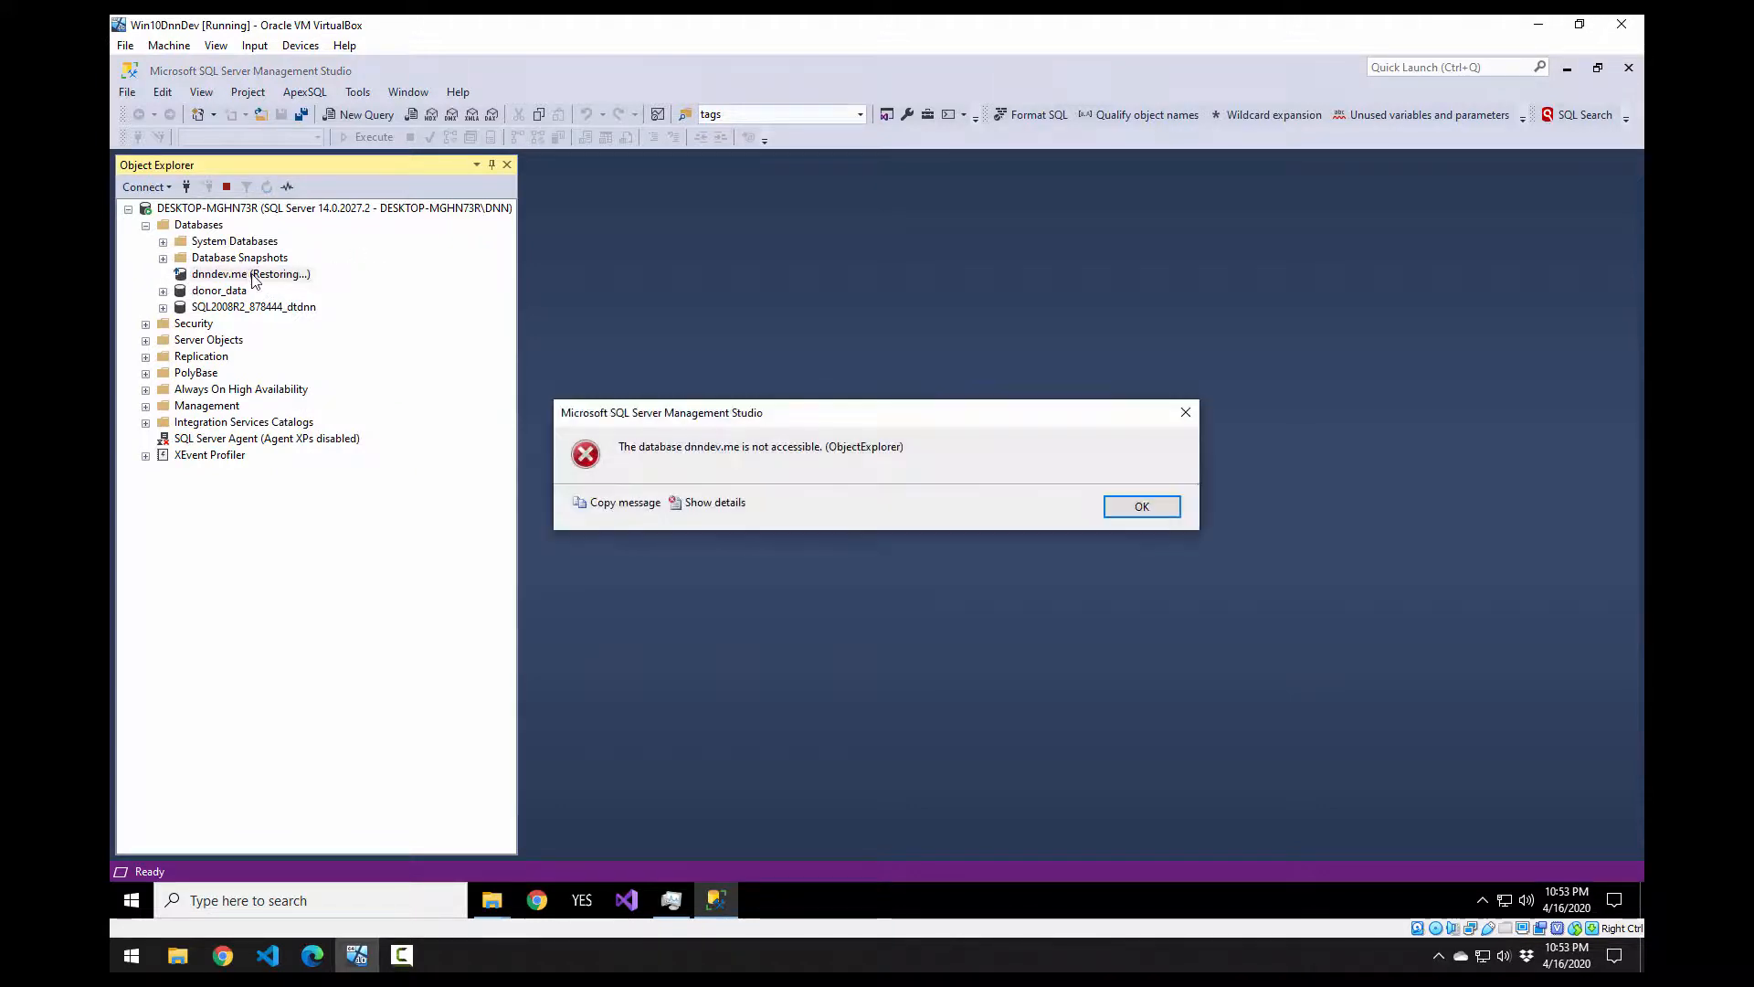
key(Return)
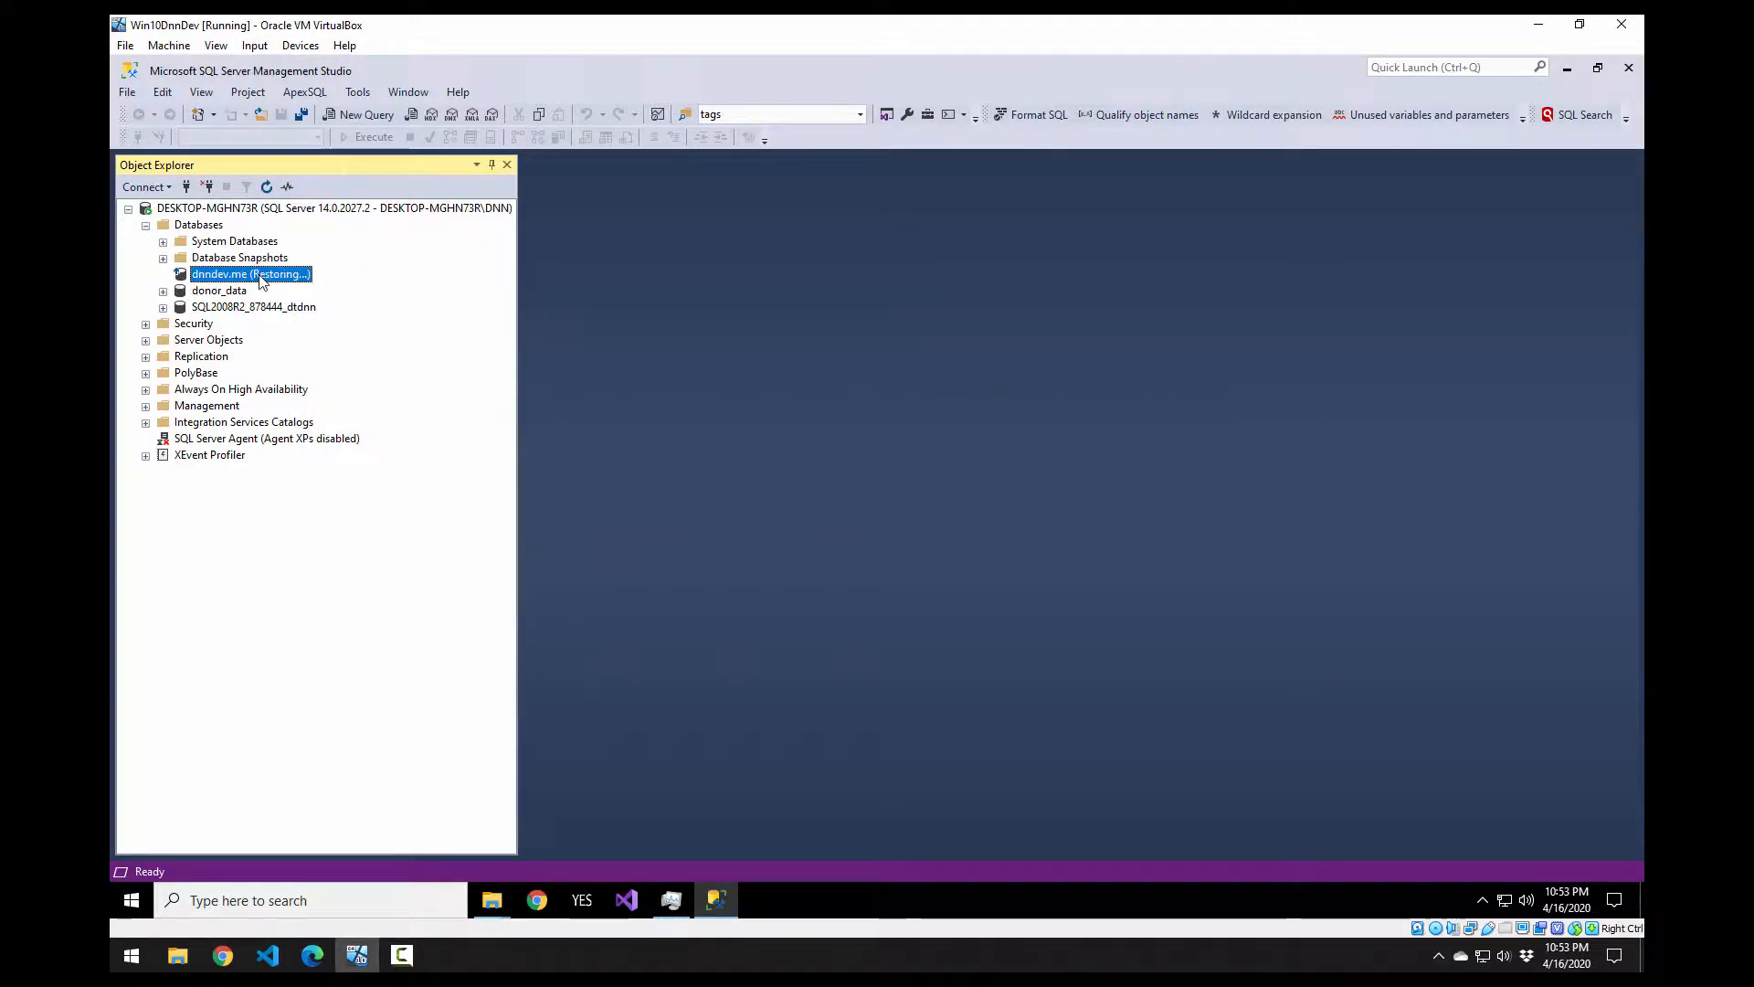
Step: Delete dnndev.me with existing connections closed, then delete donor_data
right_click(261, 281)
click(352, 534)
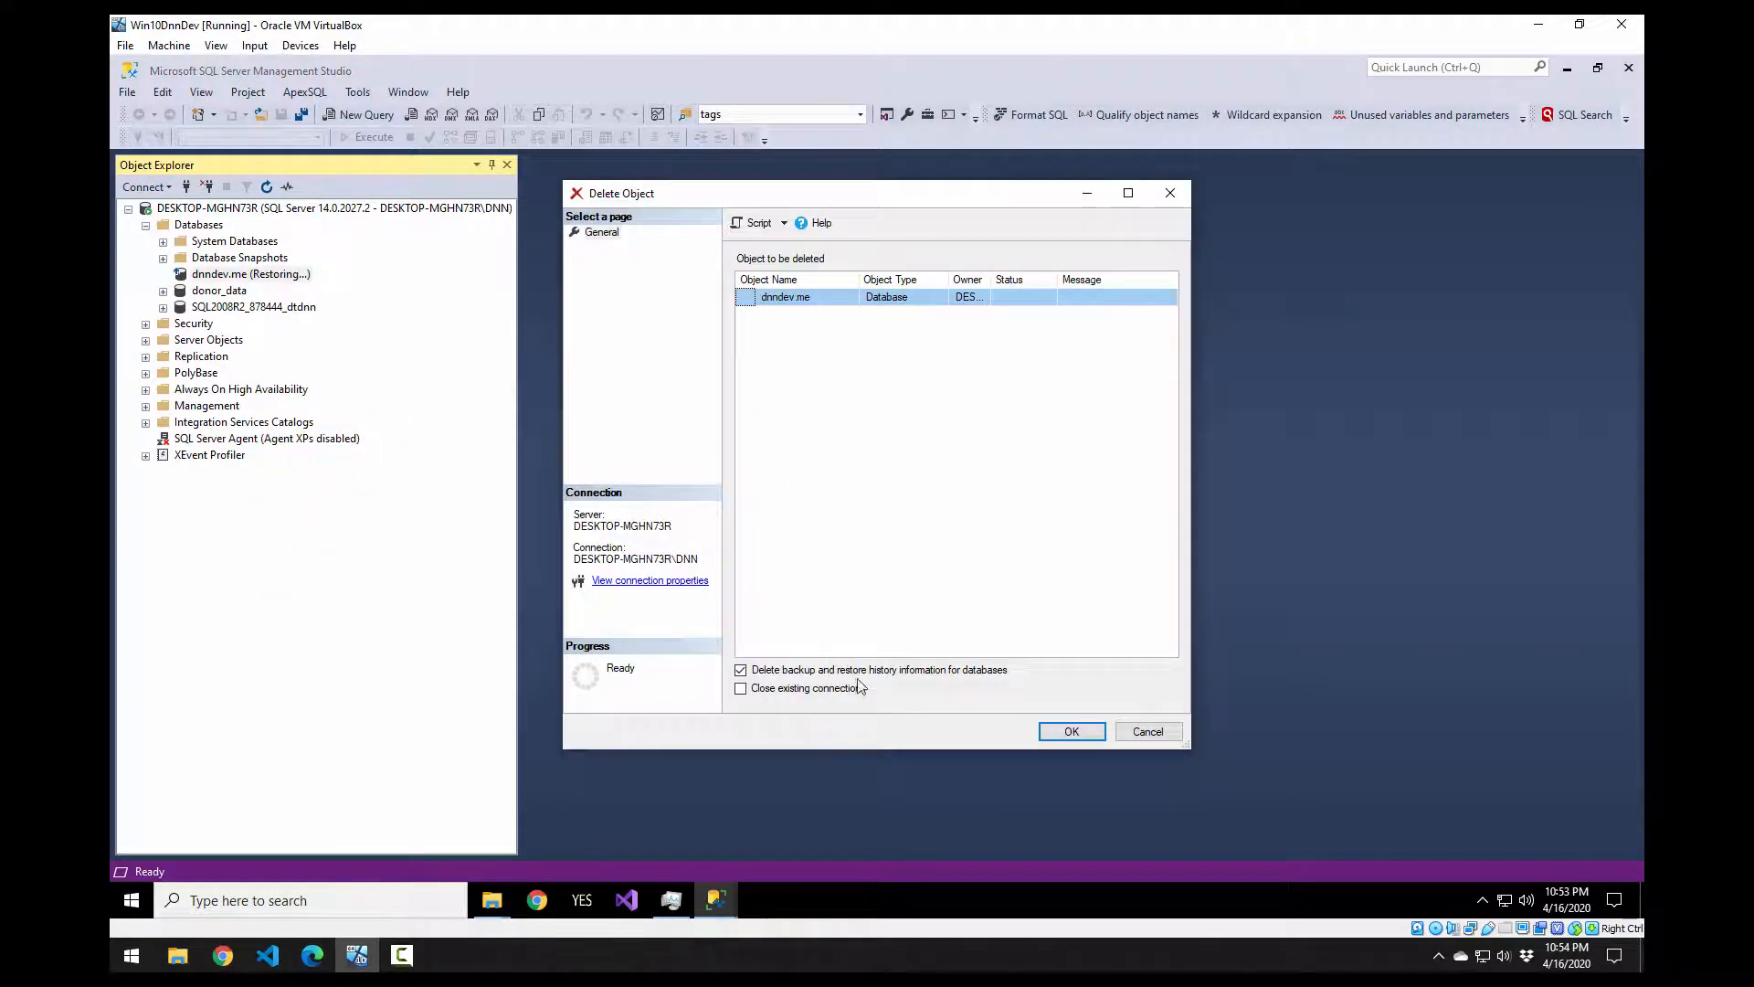
click(797, 687)
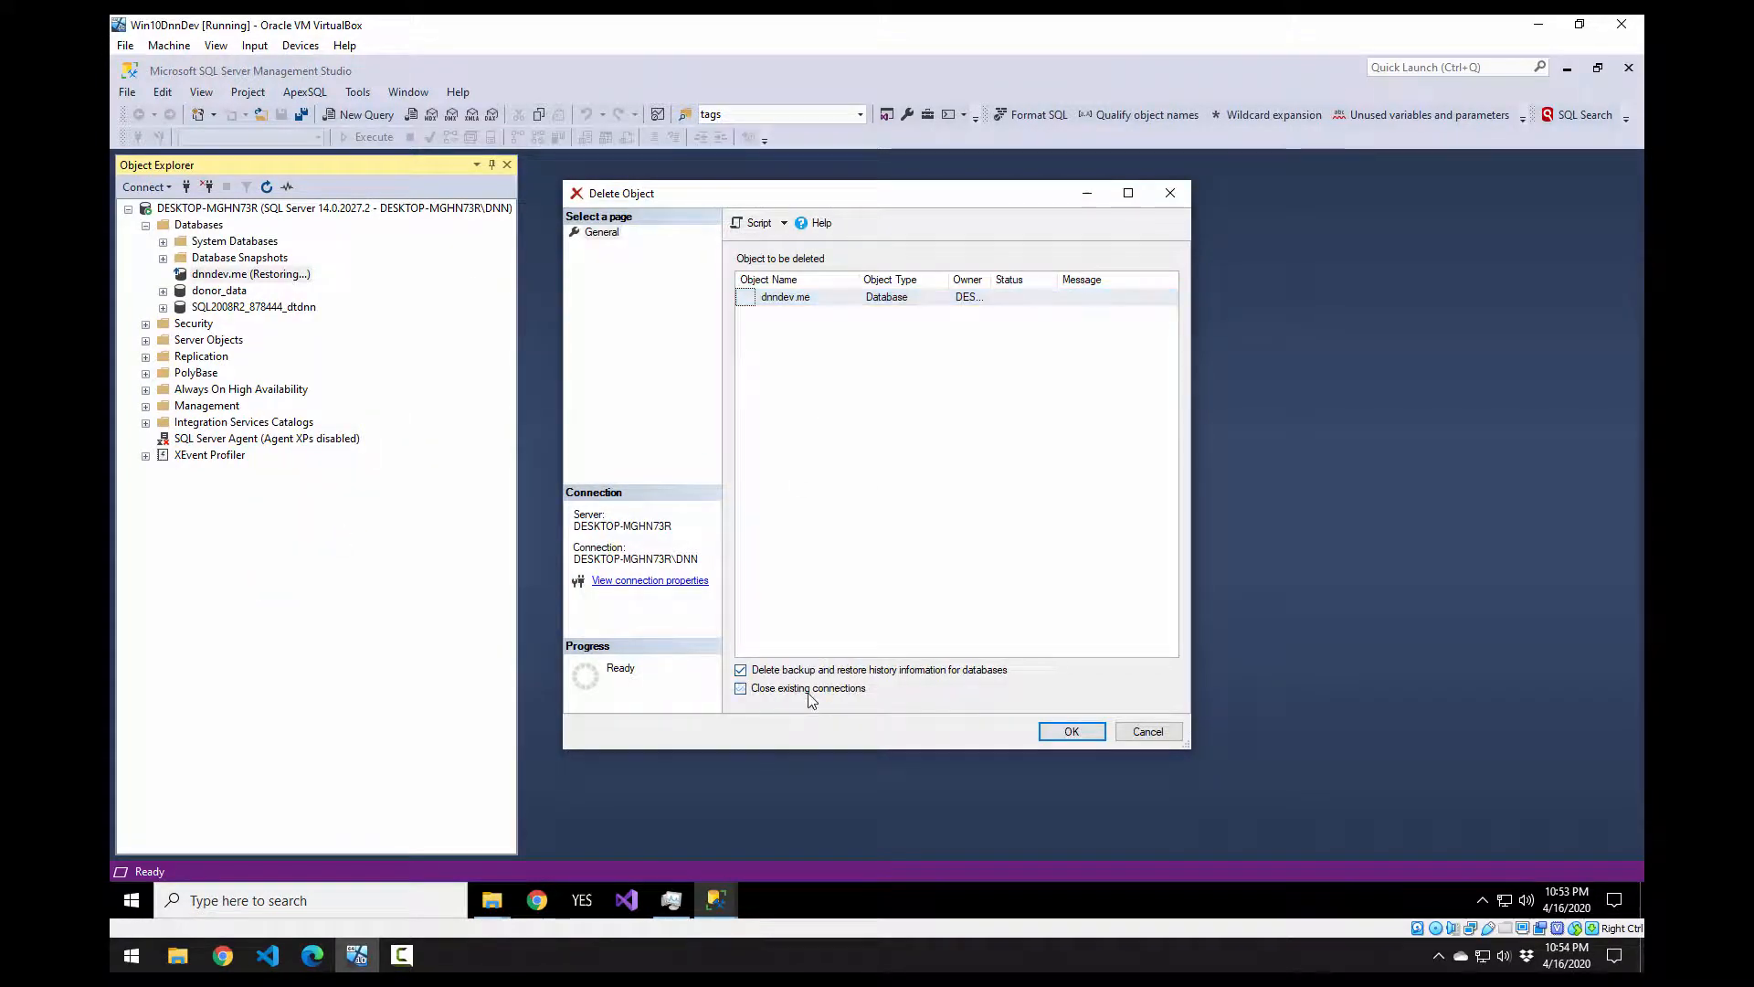
click(1064, 734)
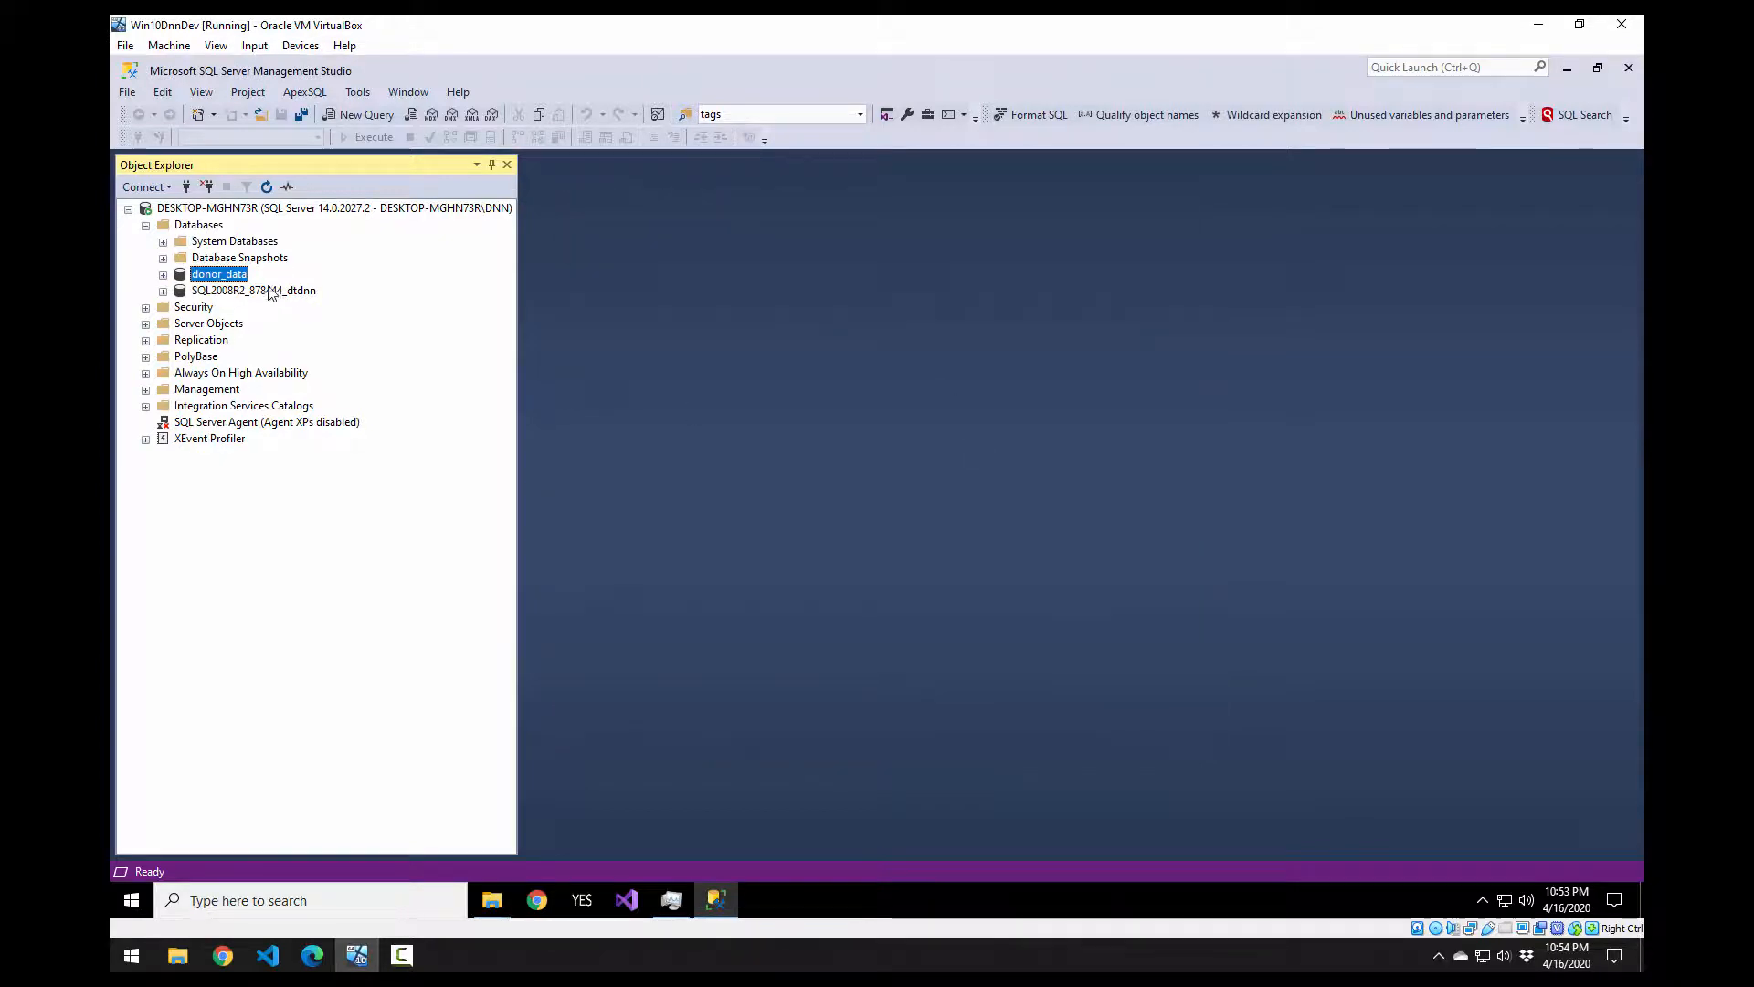
right_click(213, 278)
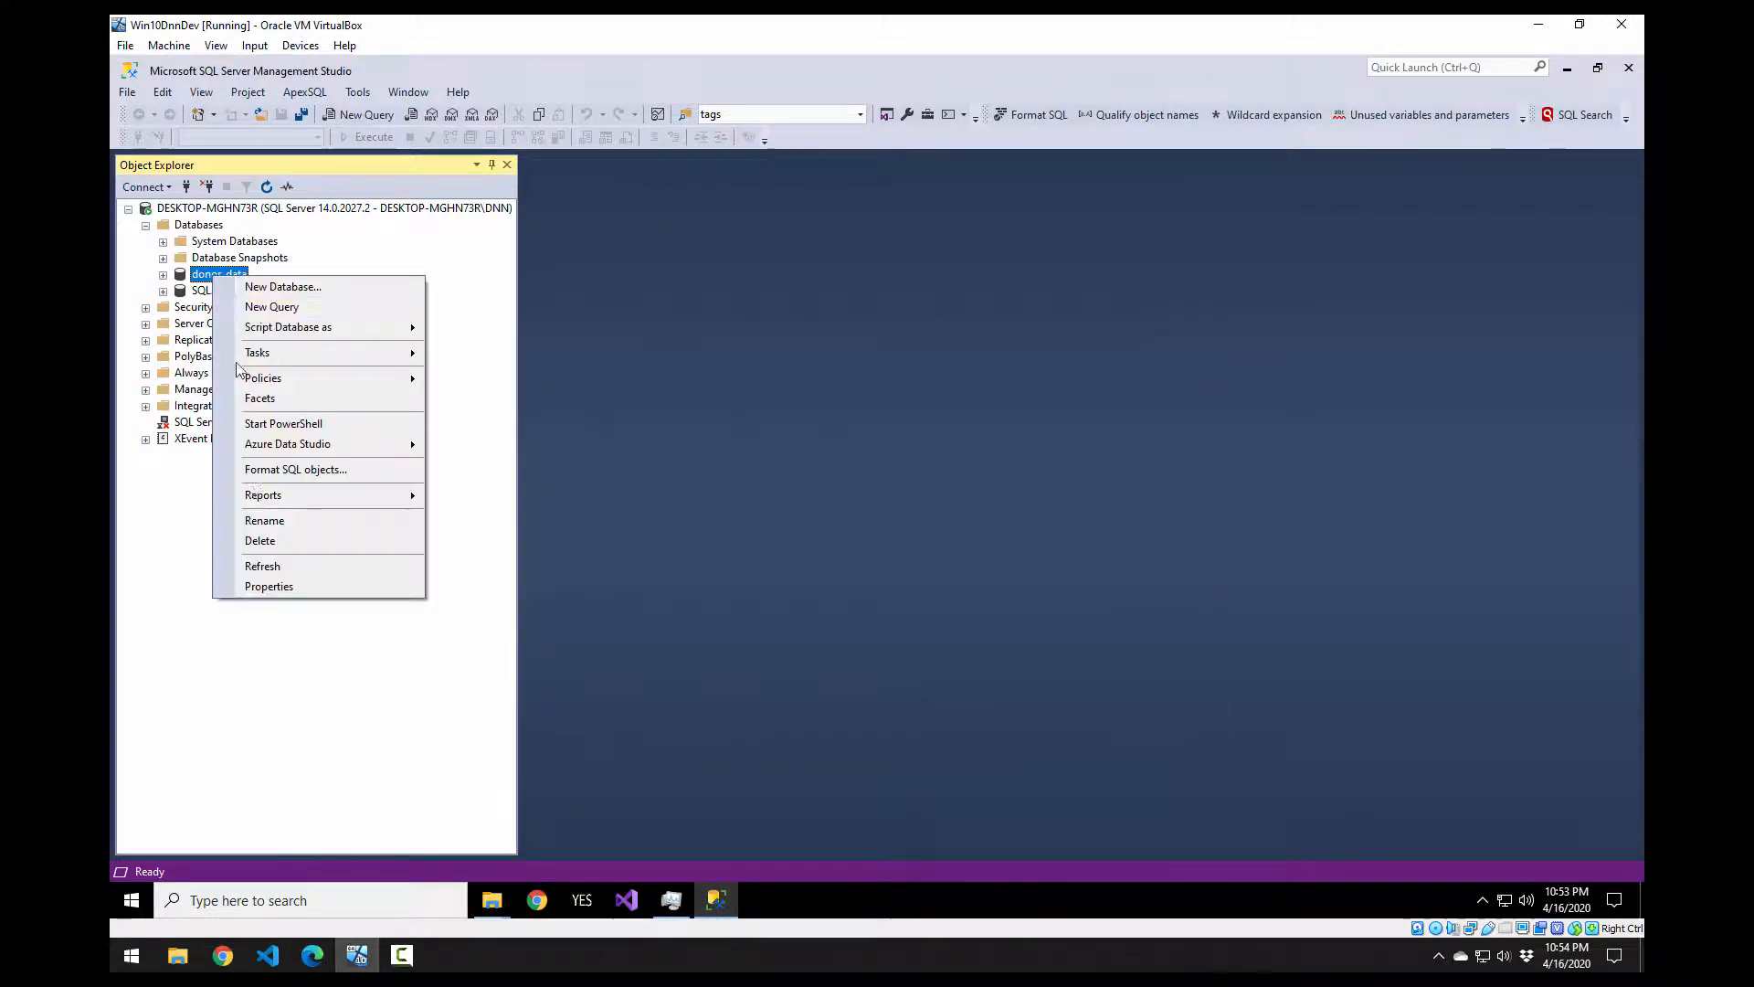
click(265, 537)
click(1067, 732)
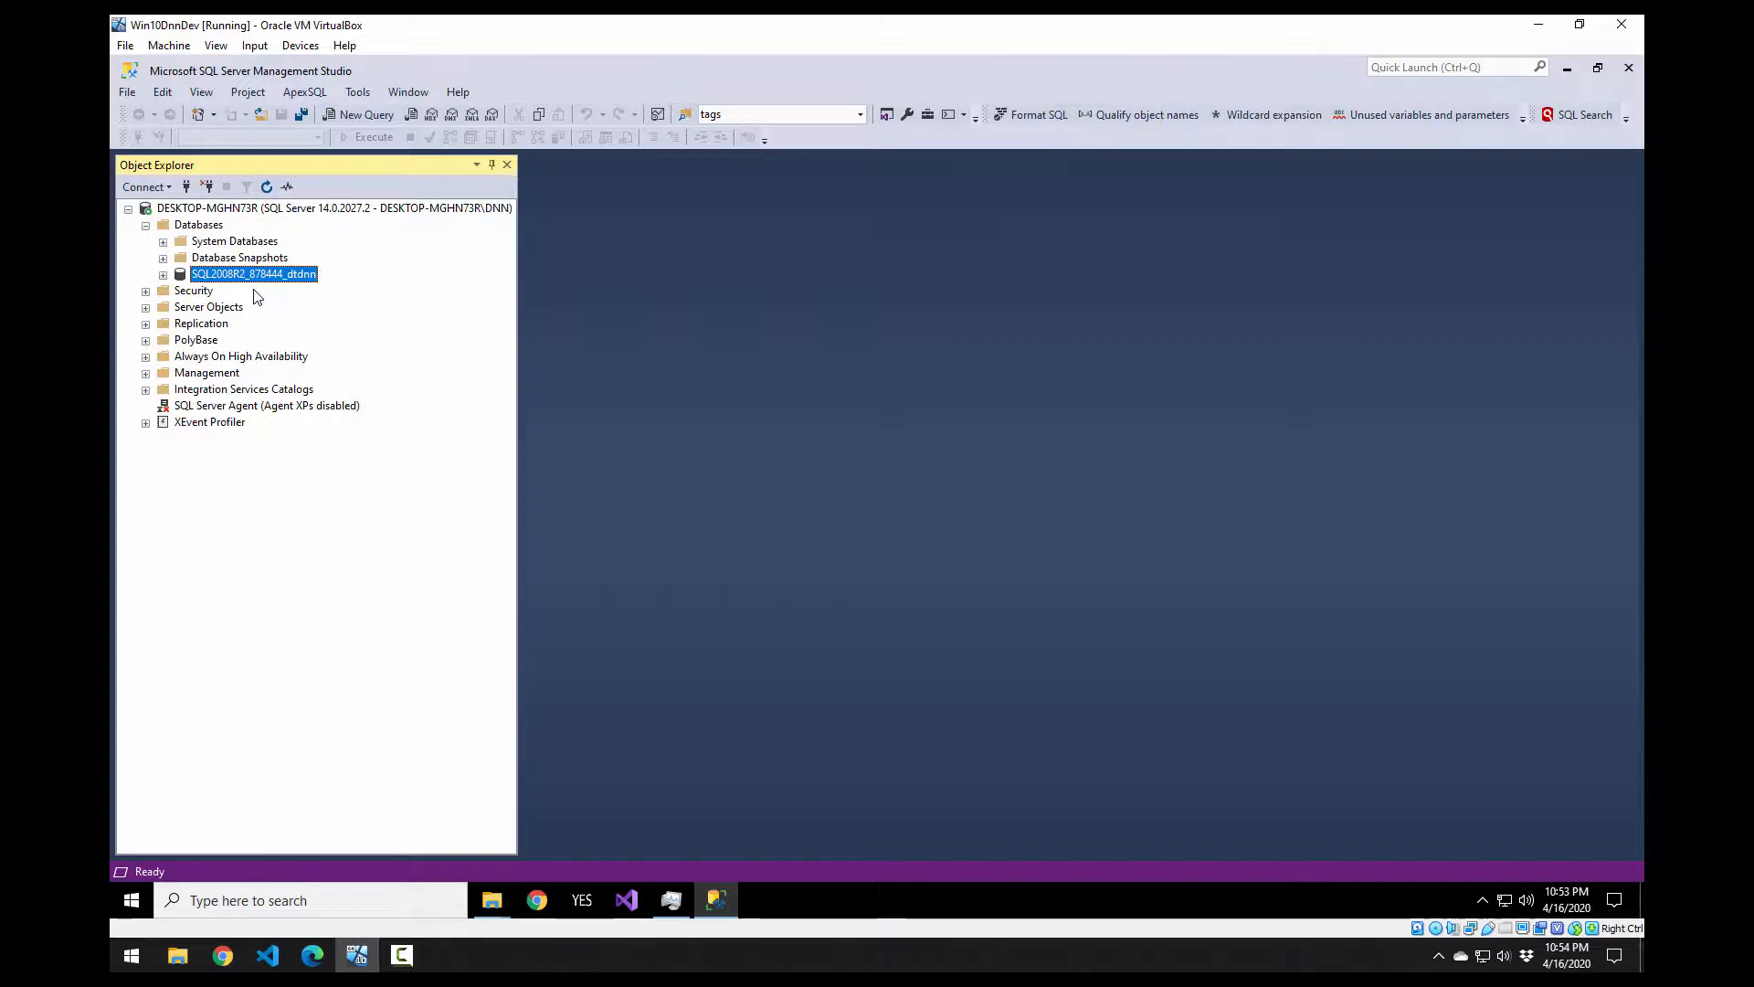
Step: Start a device restore and add dnndev.me.bak from the Backup folder as its source
right_click(220, 229)
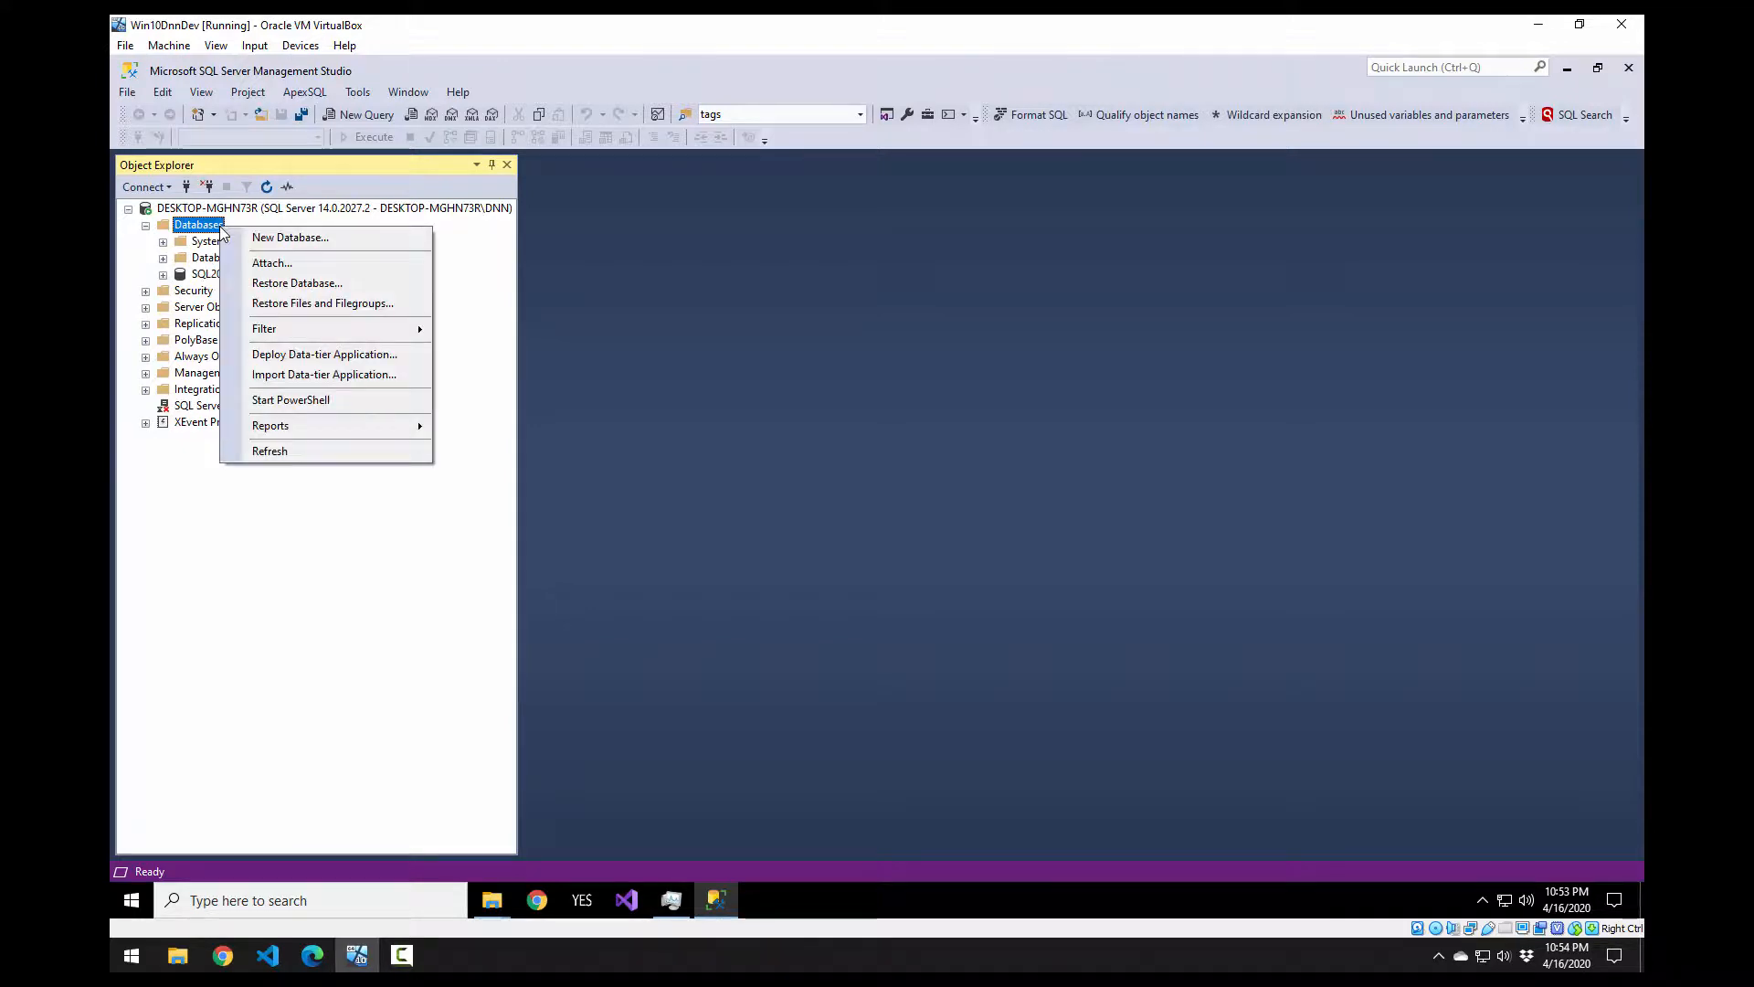
click(293, 287)
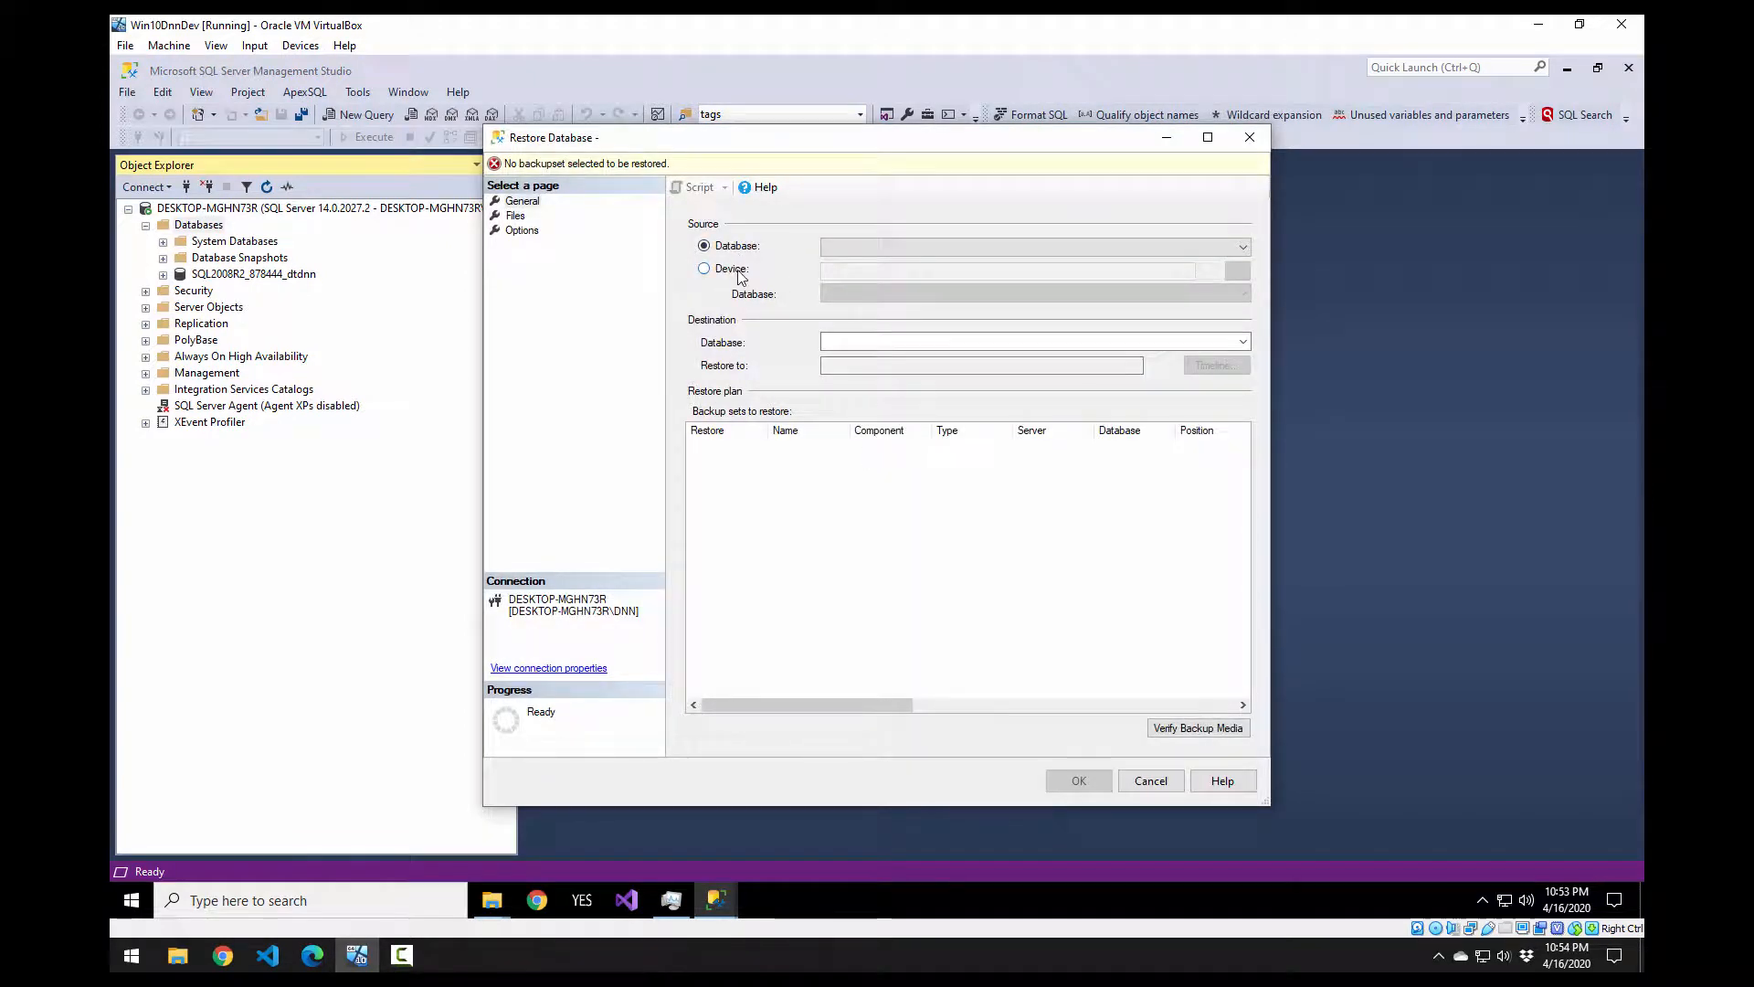
click(731, 267)
click(1238, 272)
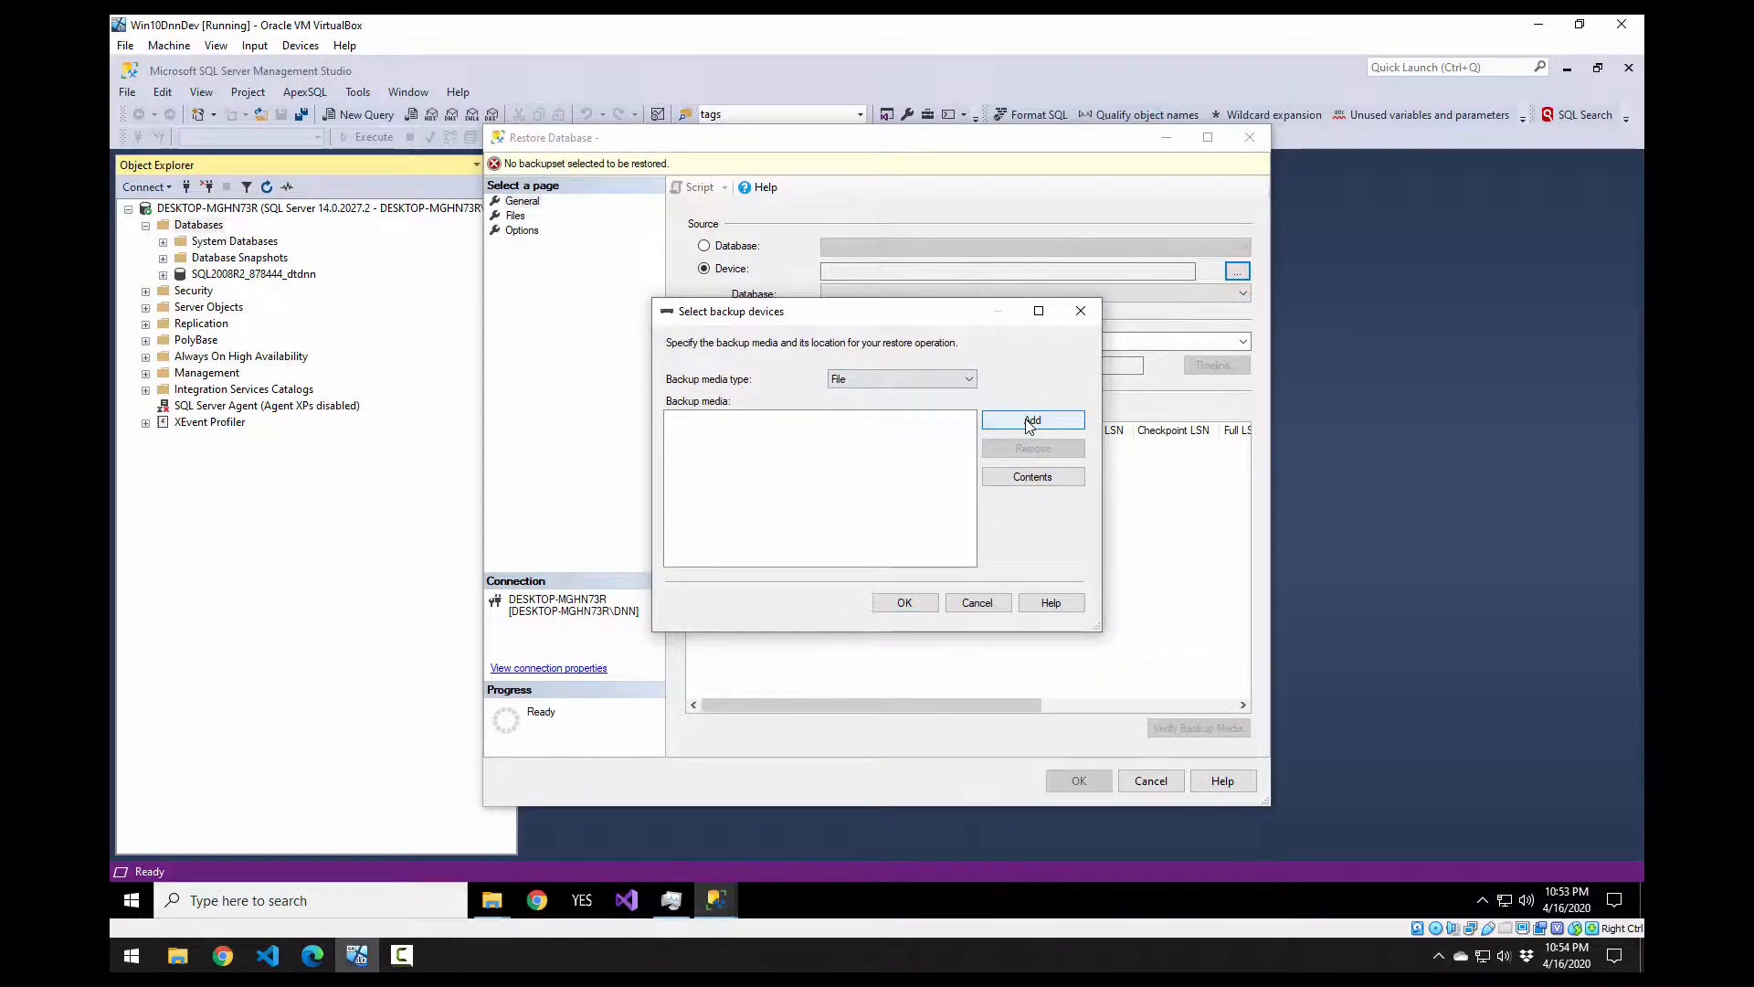
click(1029, 422)
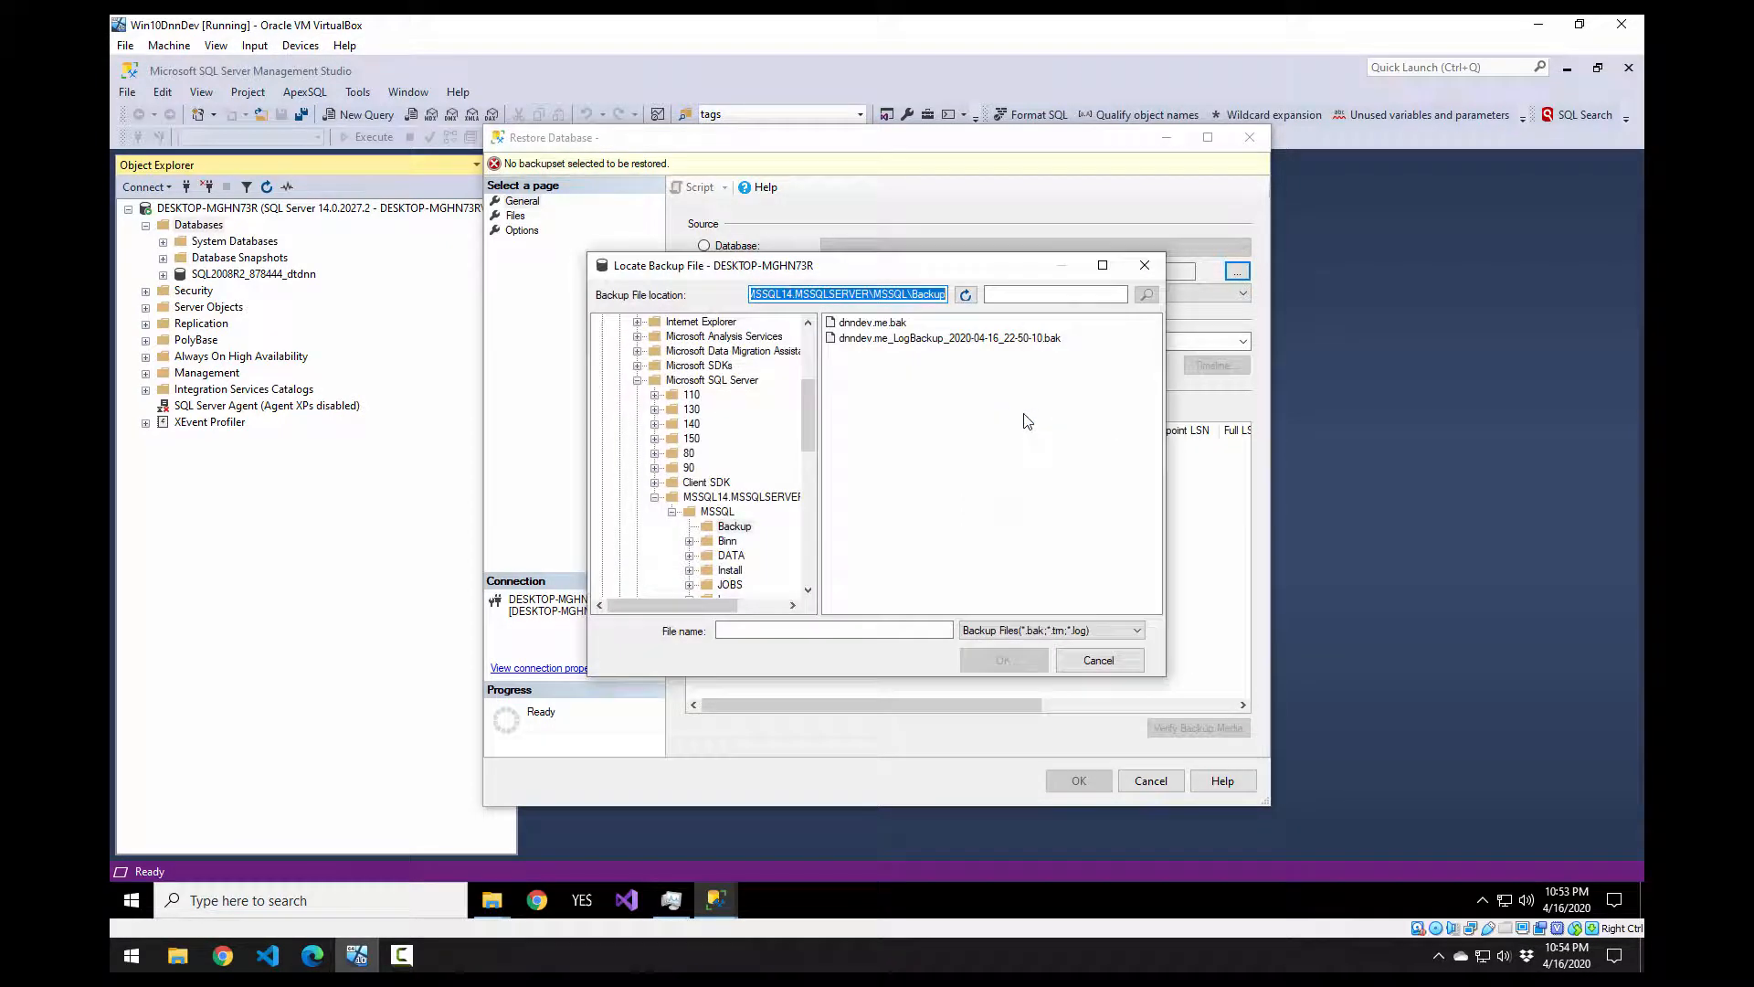
click(894, 326)
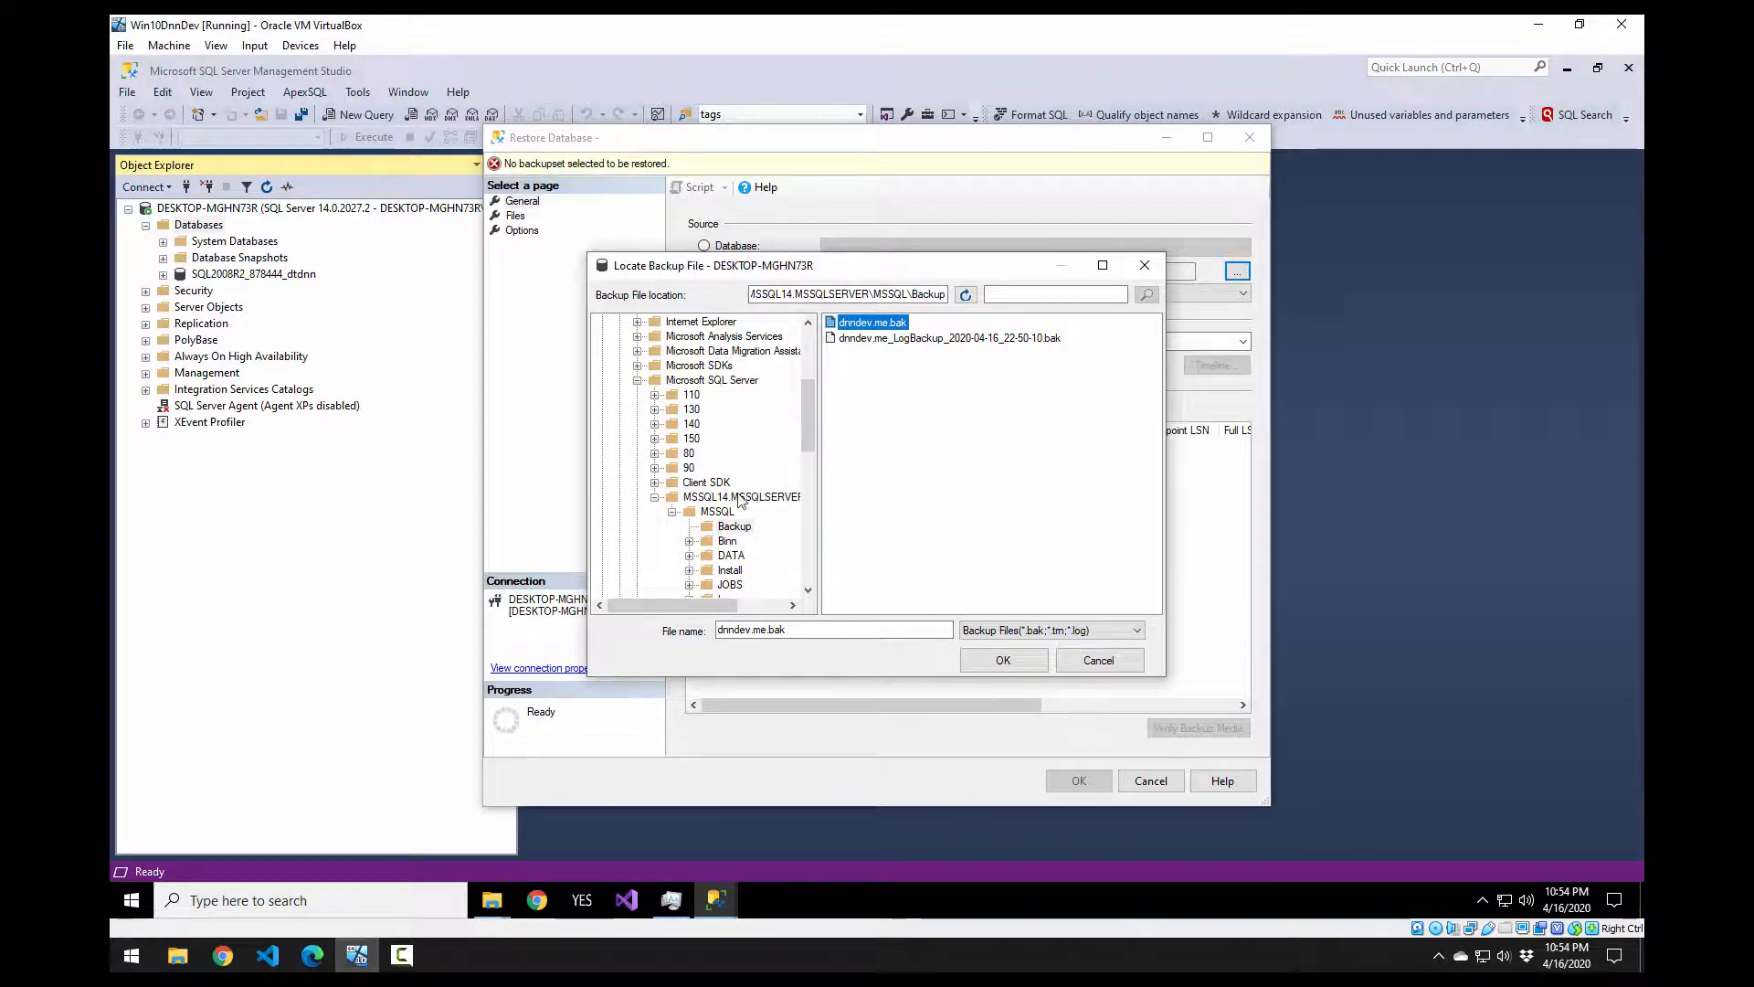
click(734, 530)
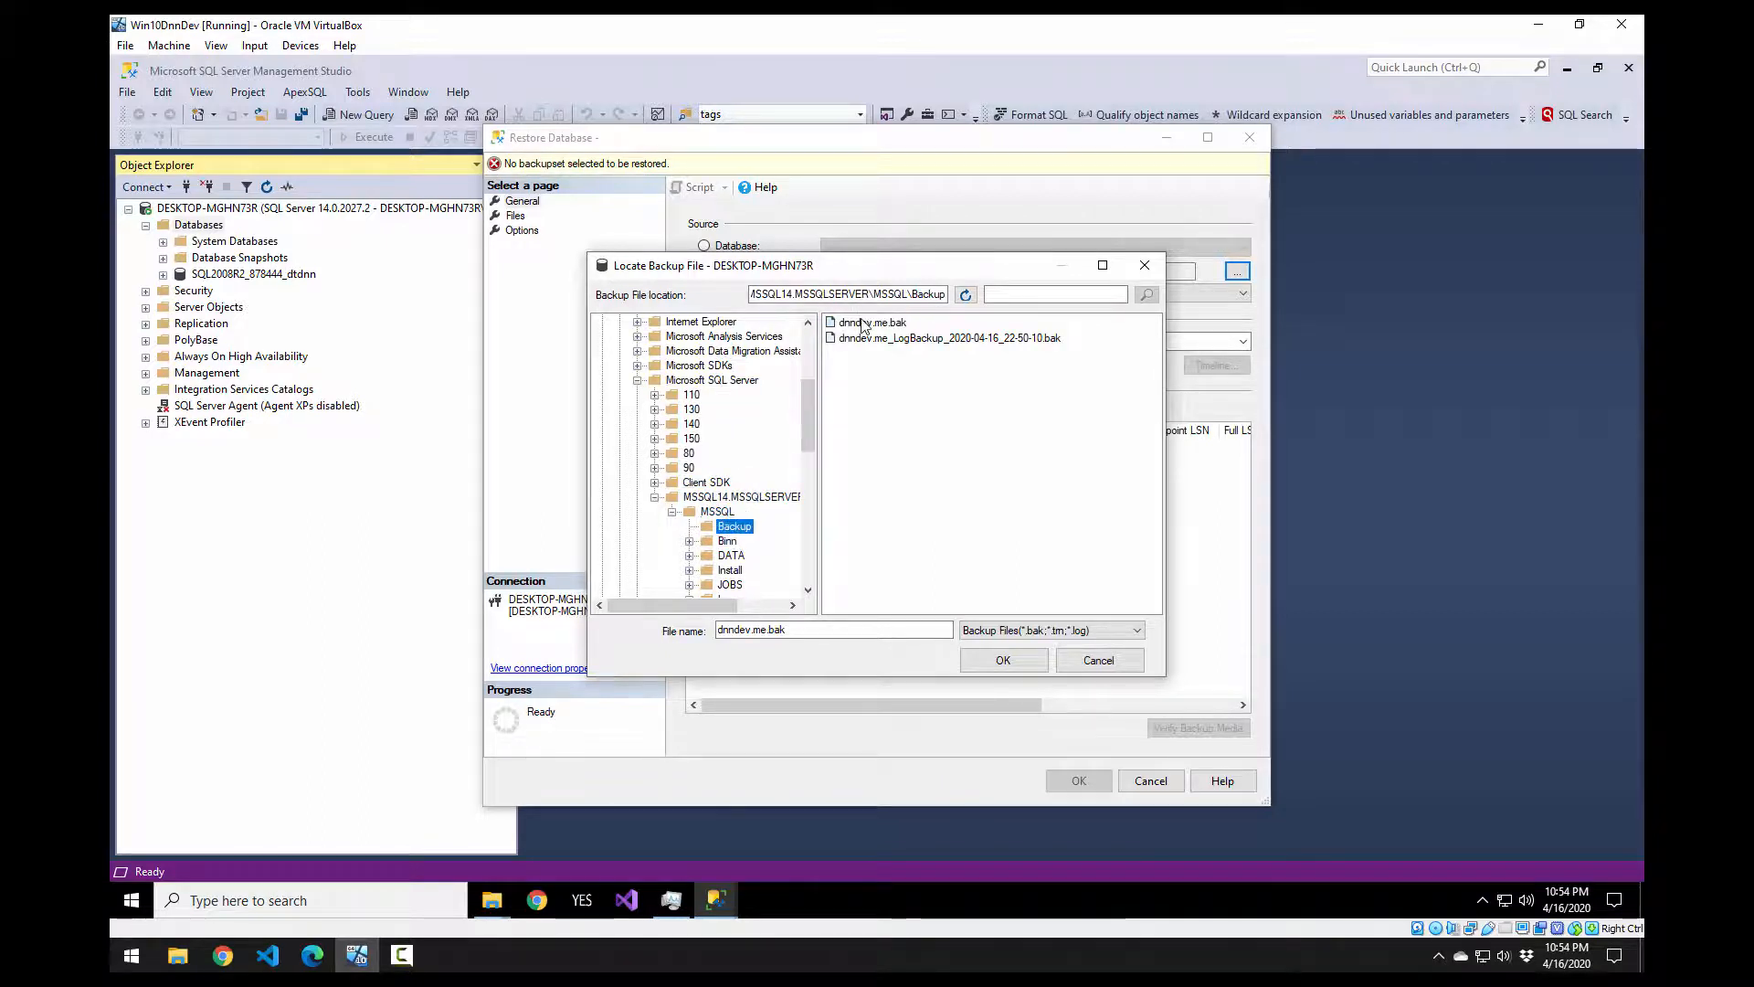
click(873, 326)
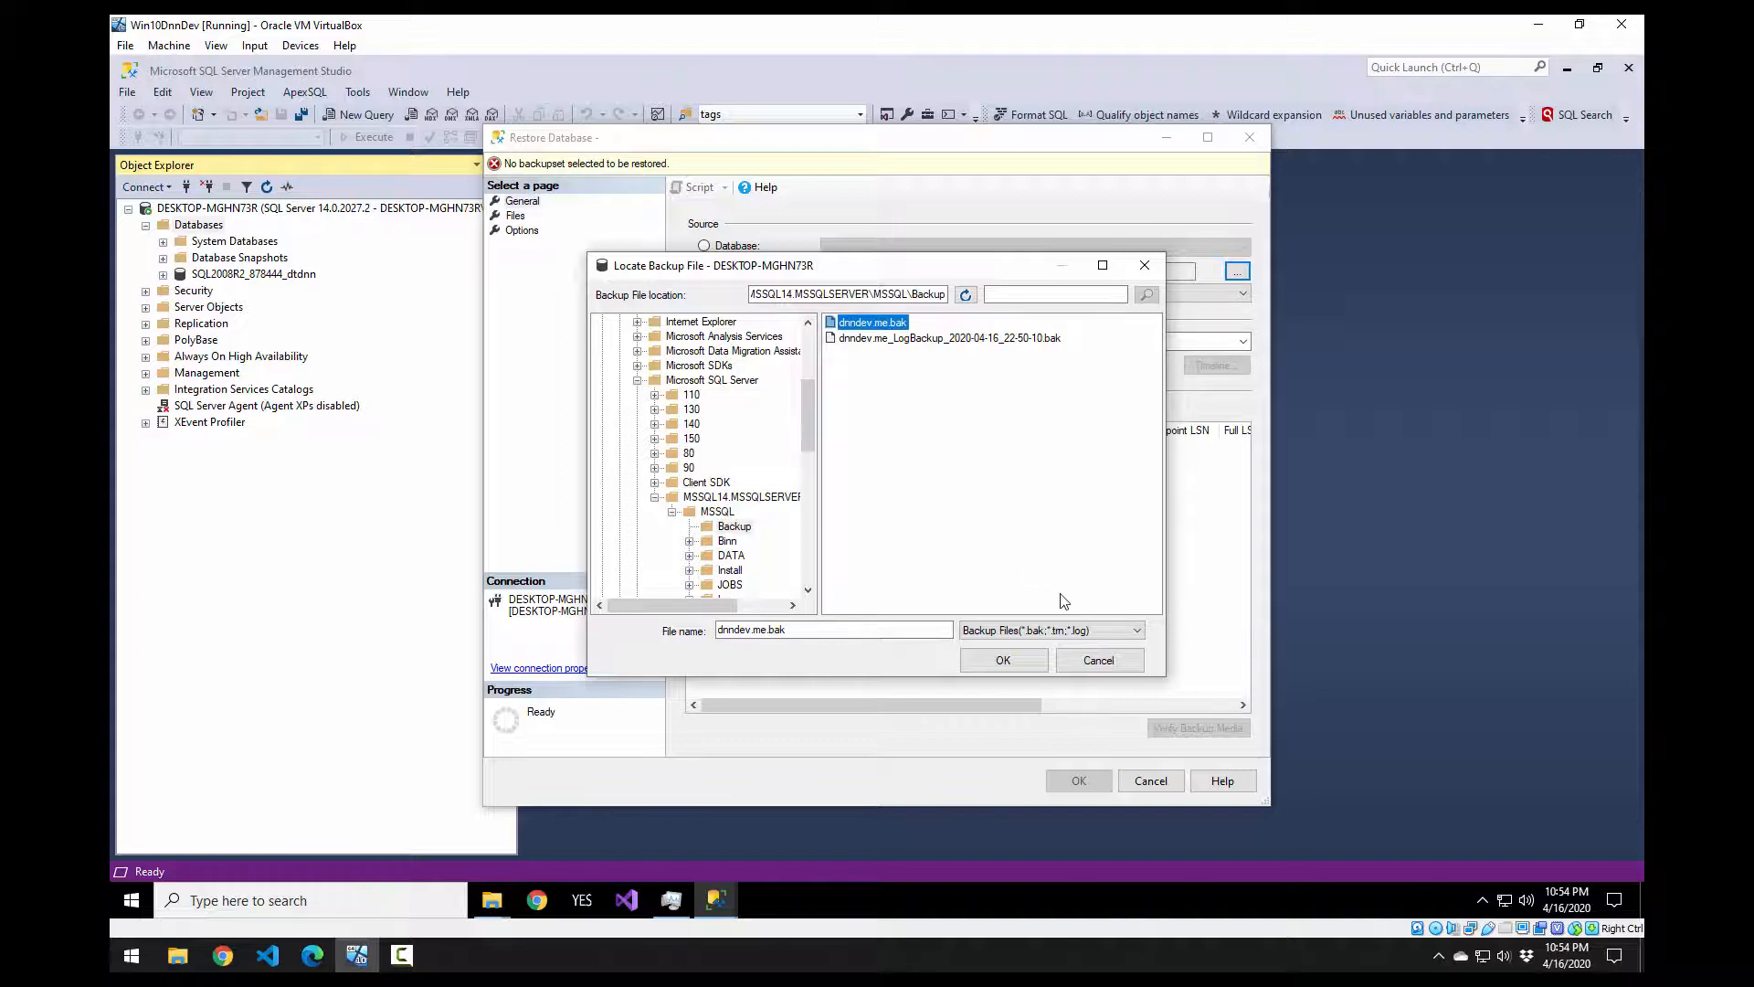
click(1019, 661)
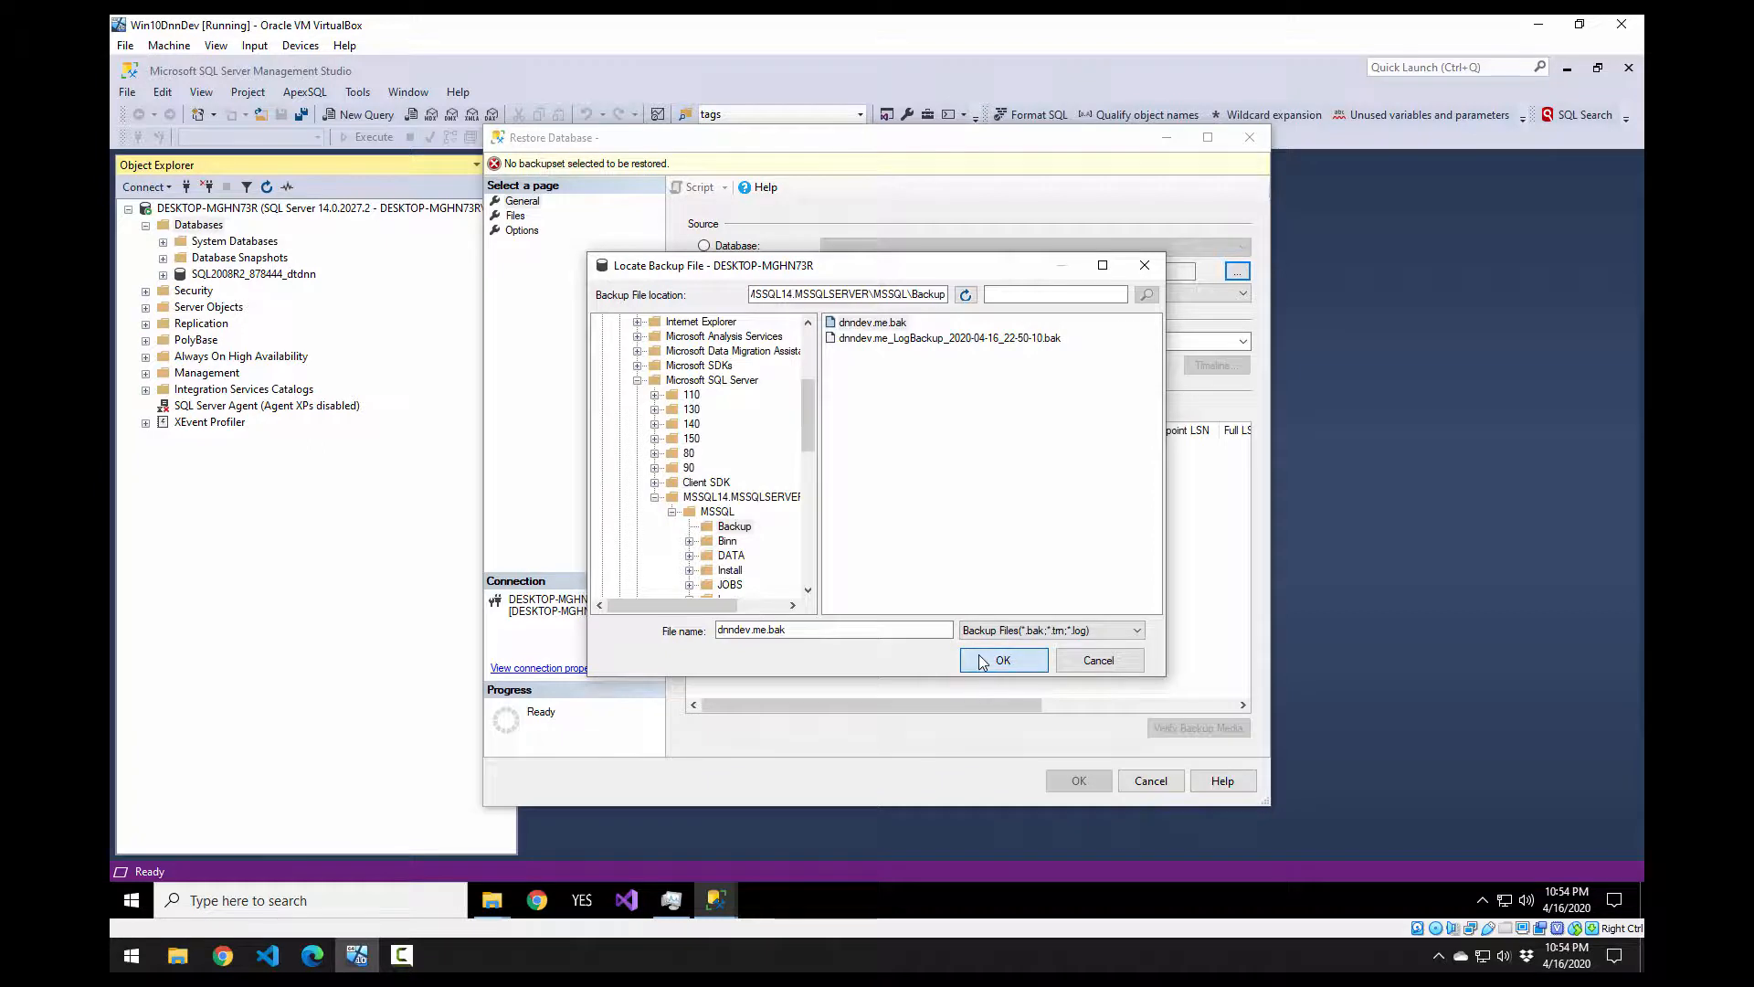
click(1002, 659)
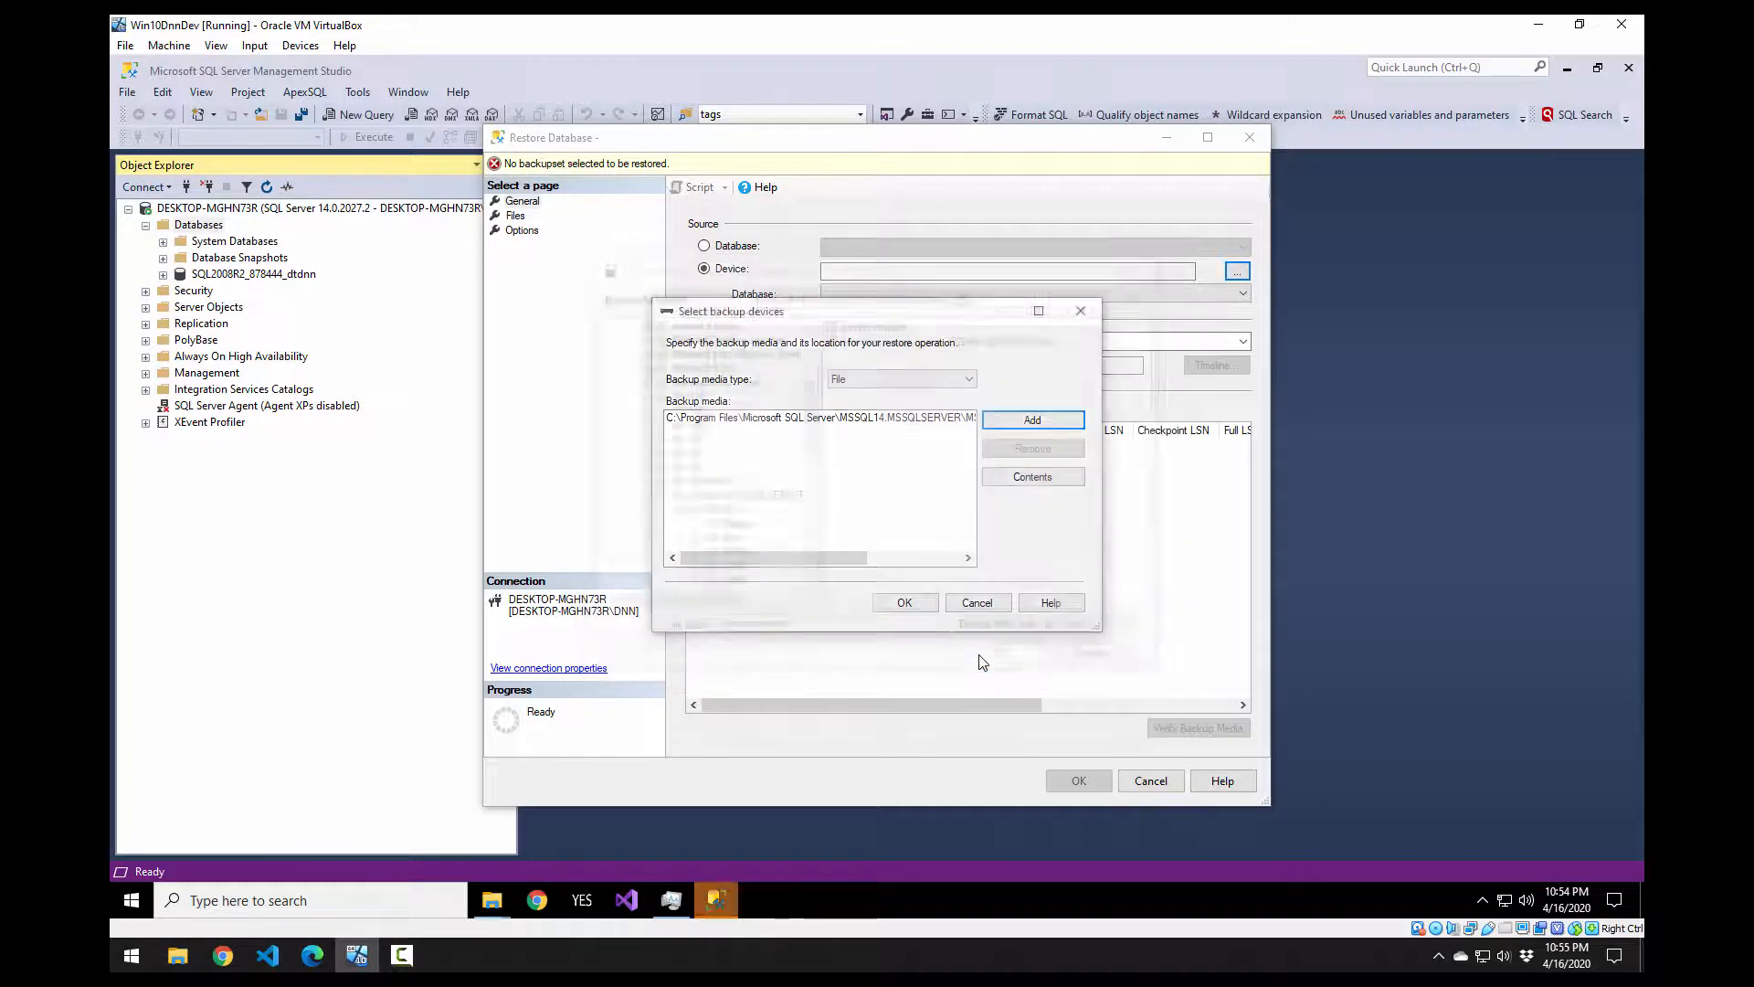
click(900, 603)
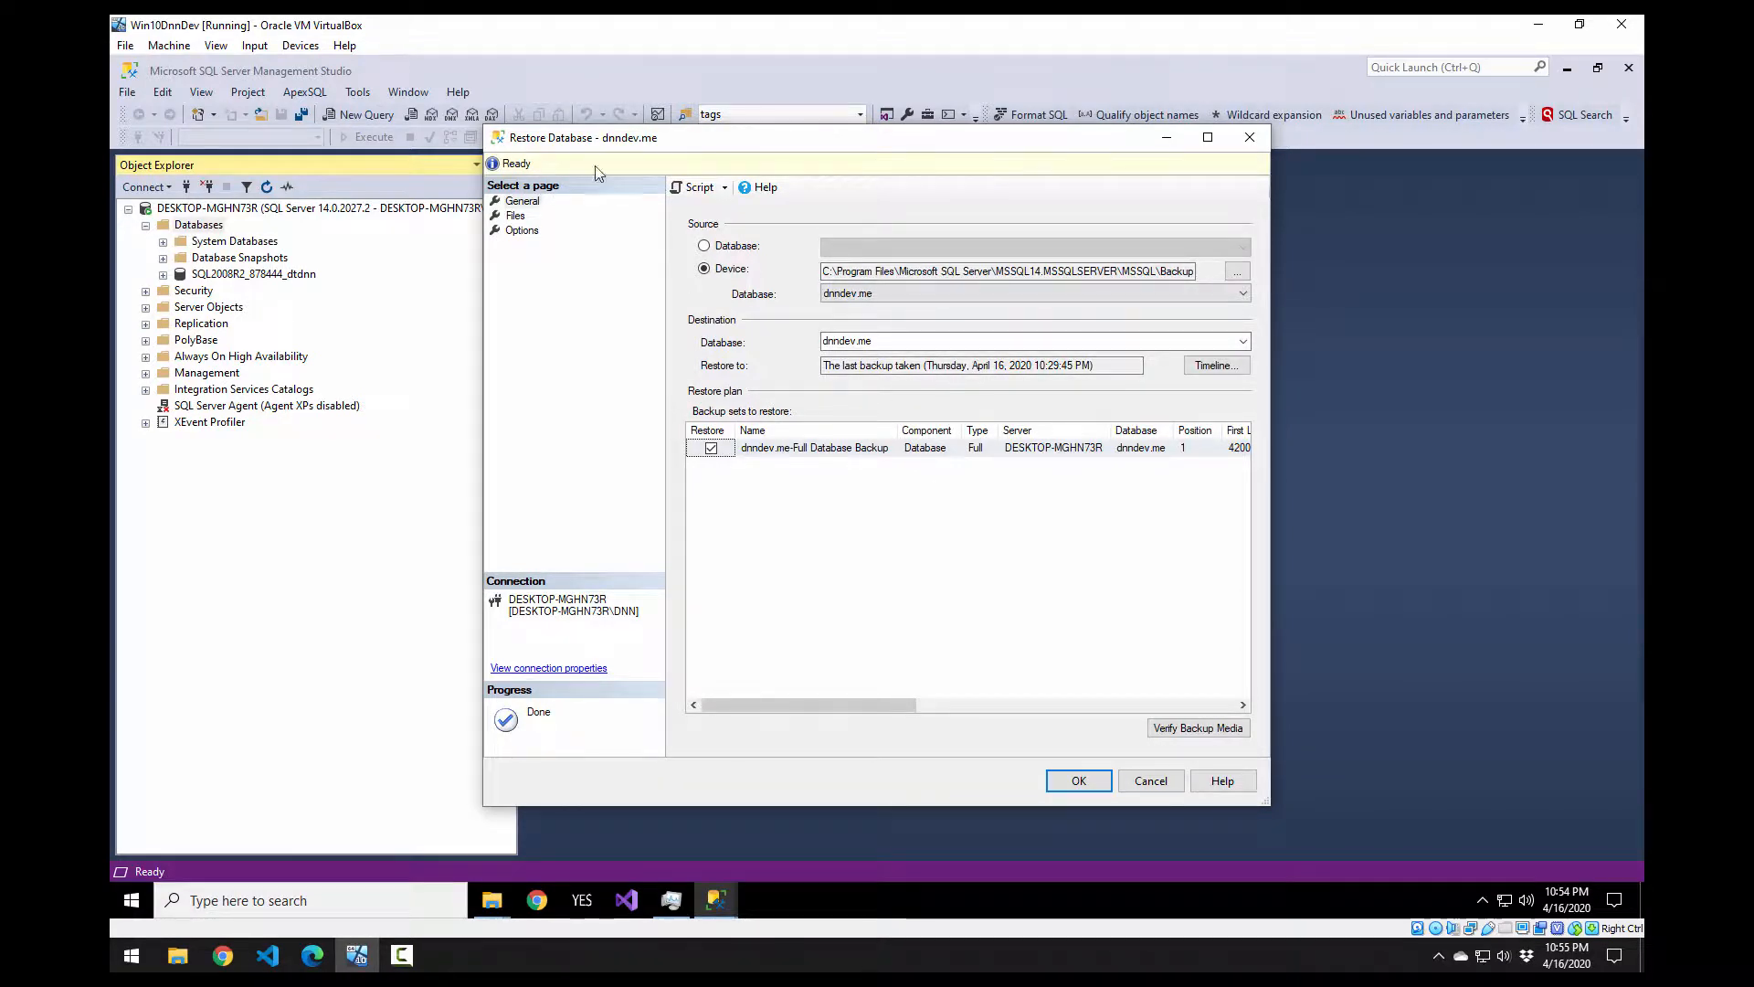
Step: Review the Files and Options pages, restore into dnndev.me, and acknowledge the success message
drag(609, 141, 532, 156)
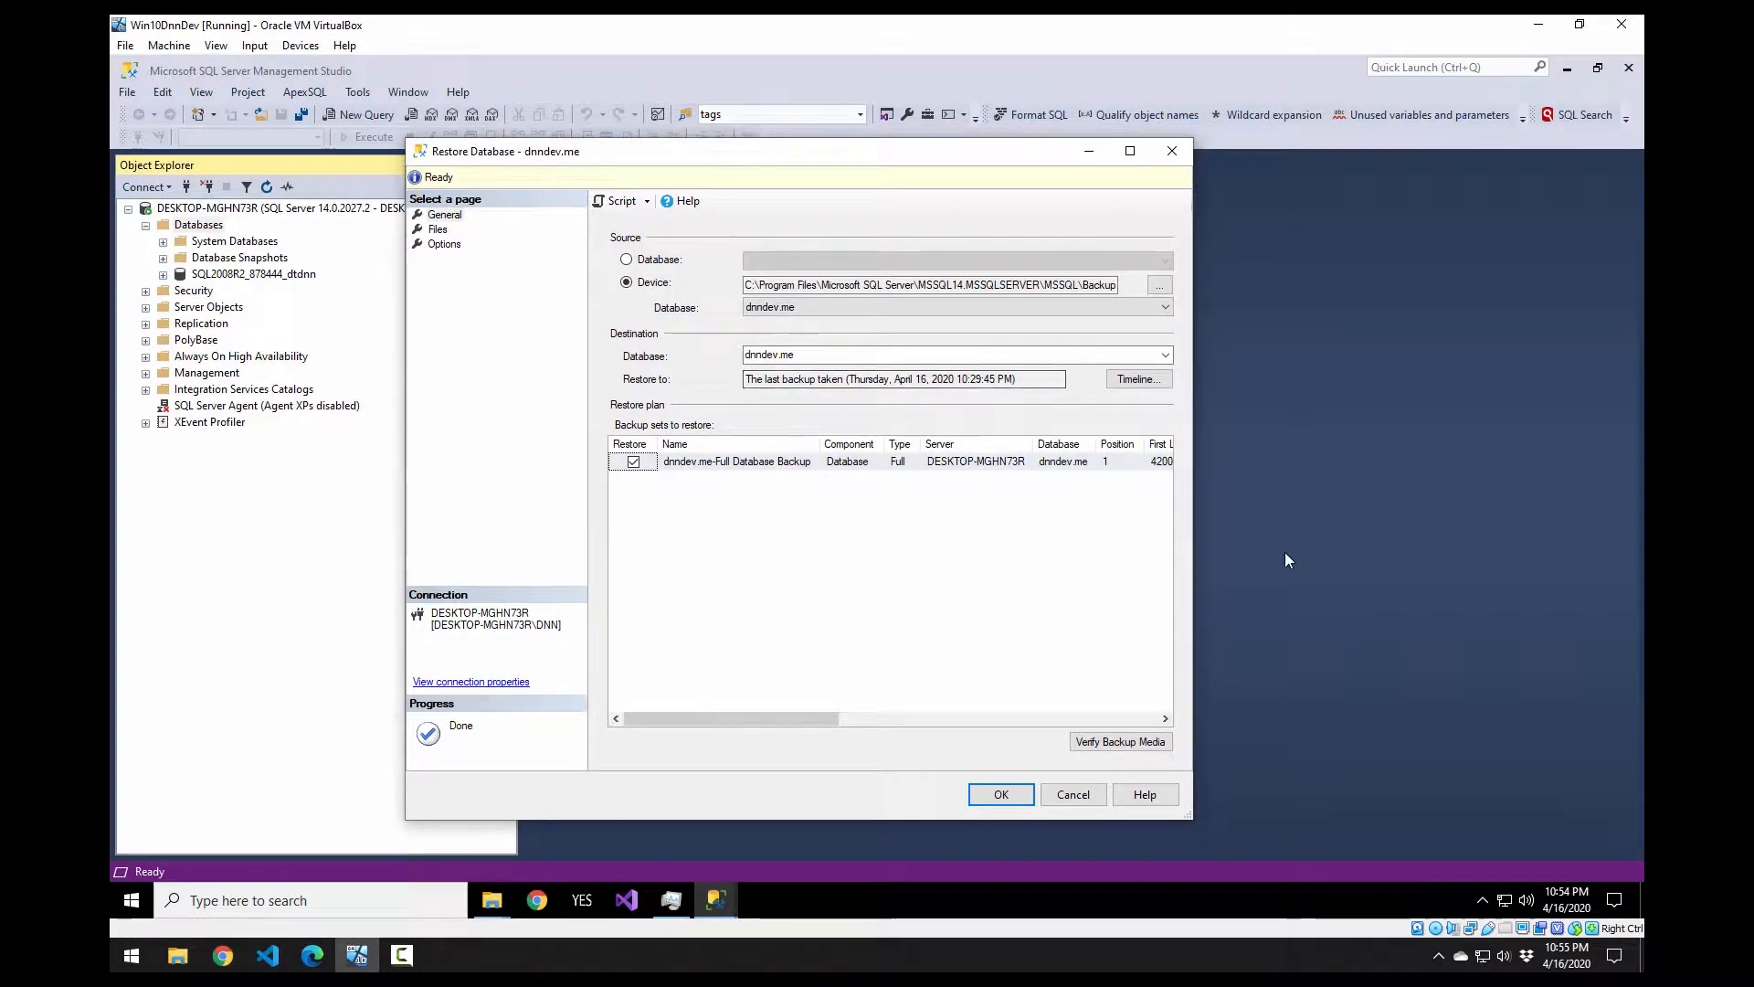
drag(1195, 527, 1558, 526)
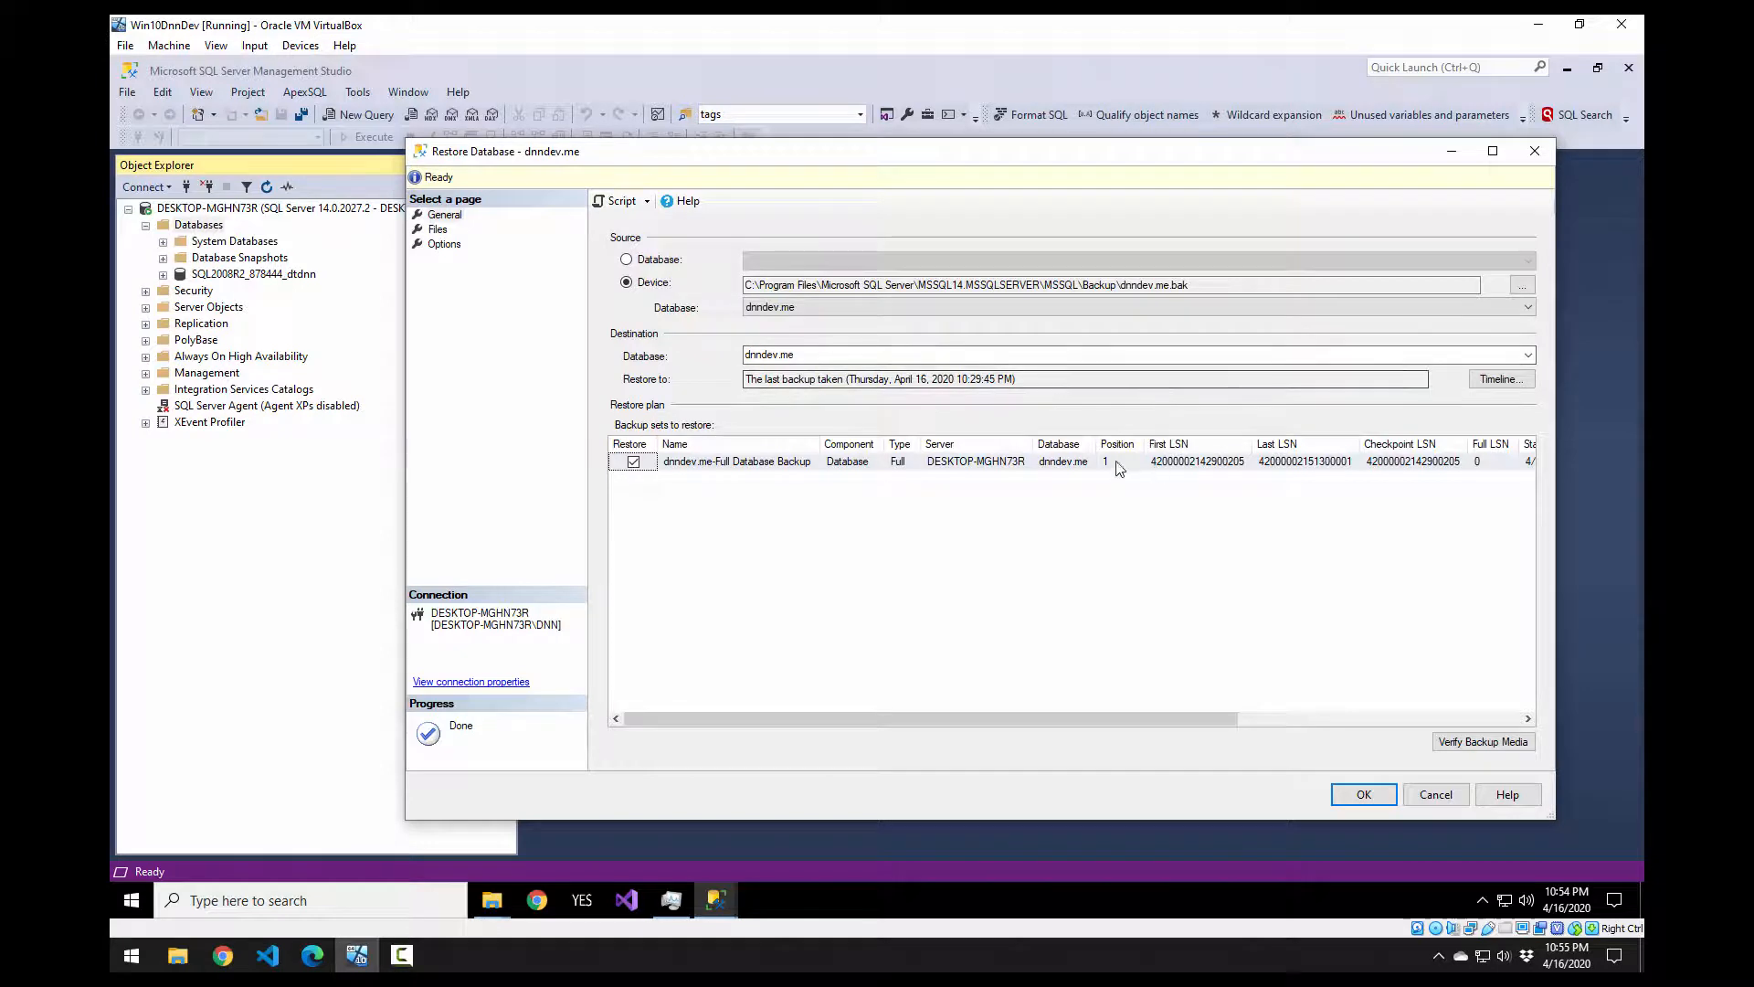
click(457, 231)
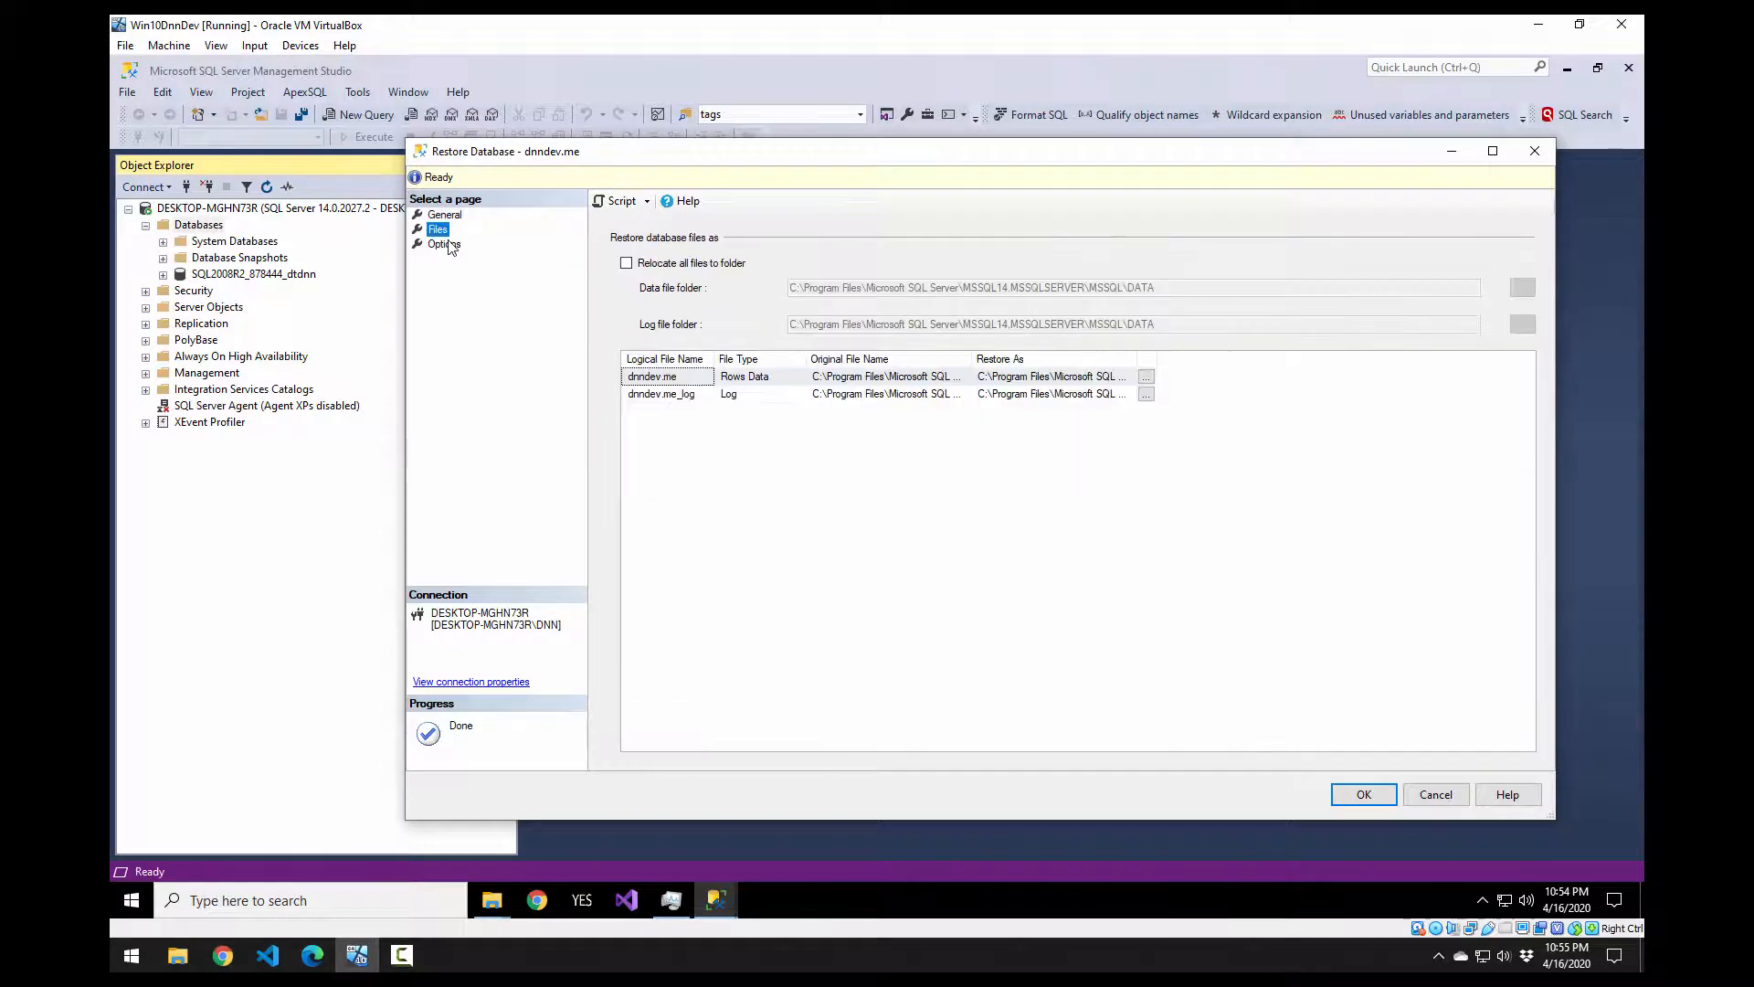
click(447, 245)
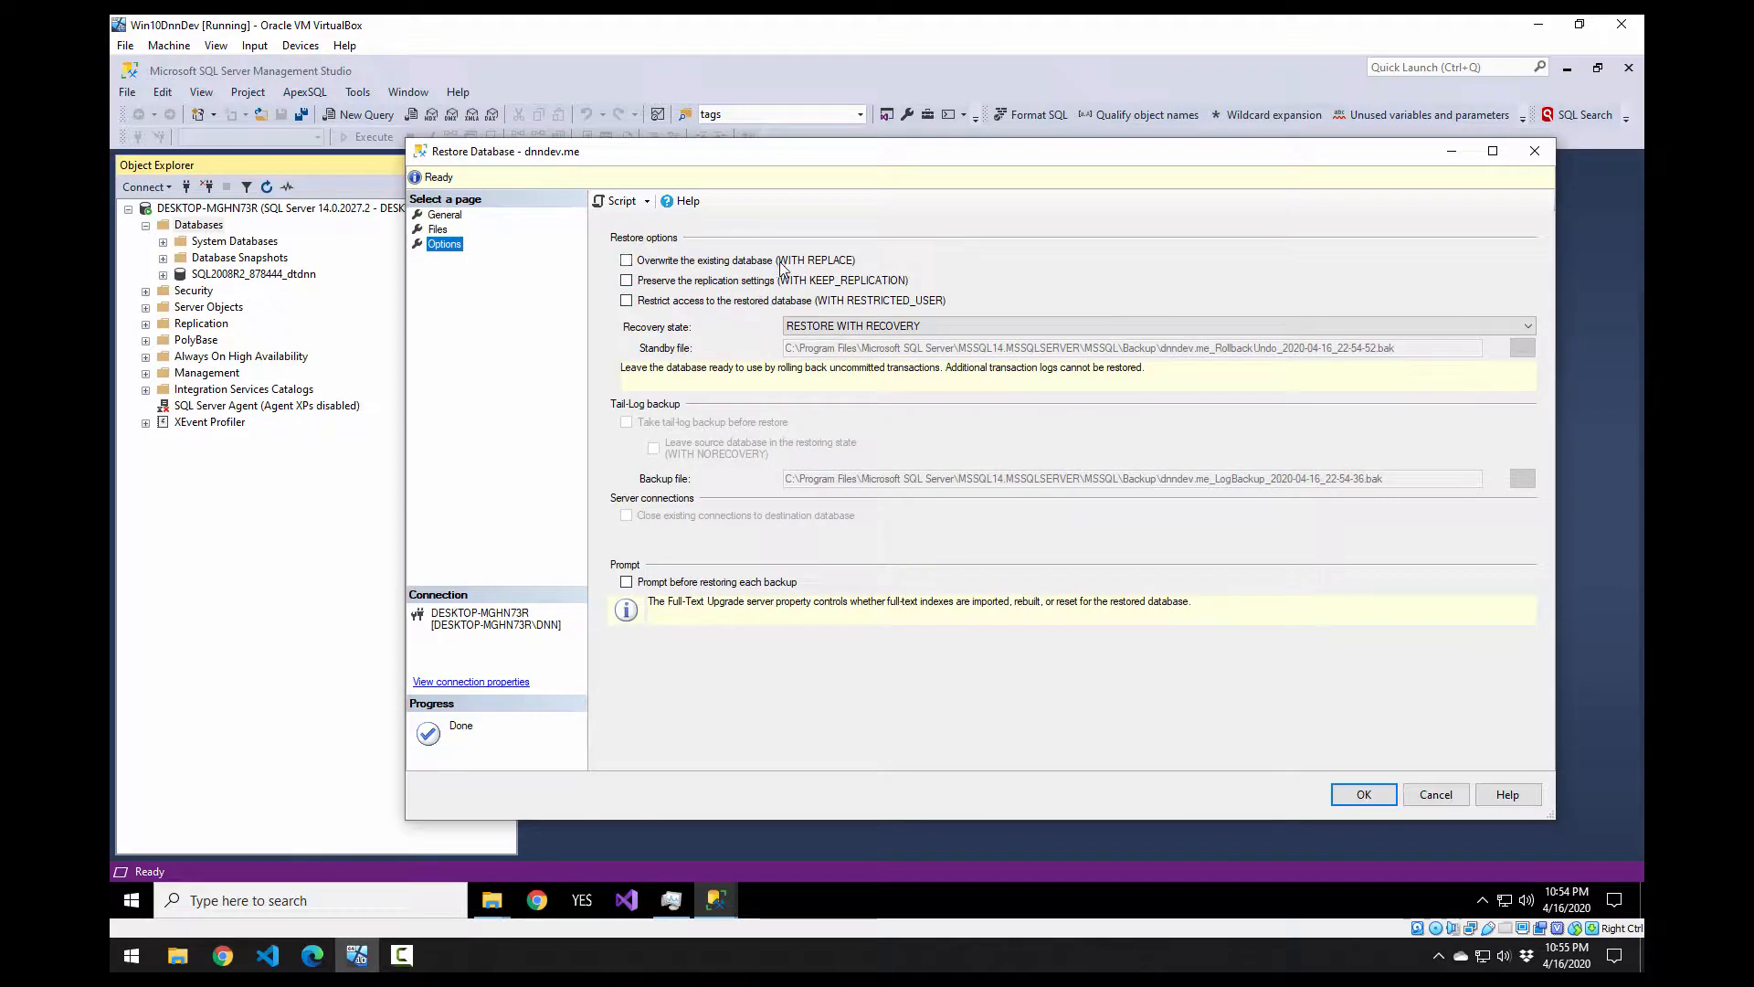
click(437, 216)
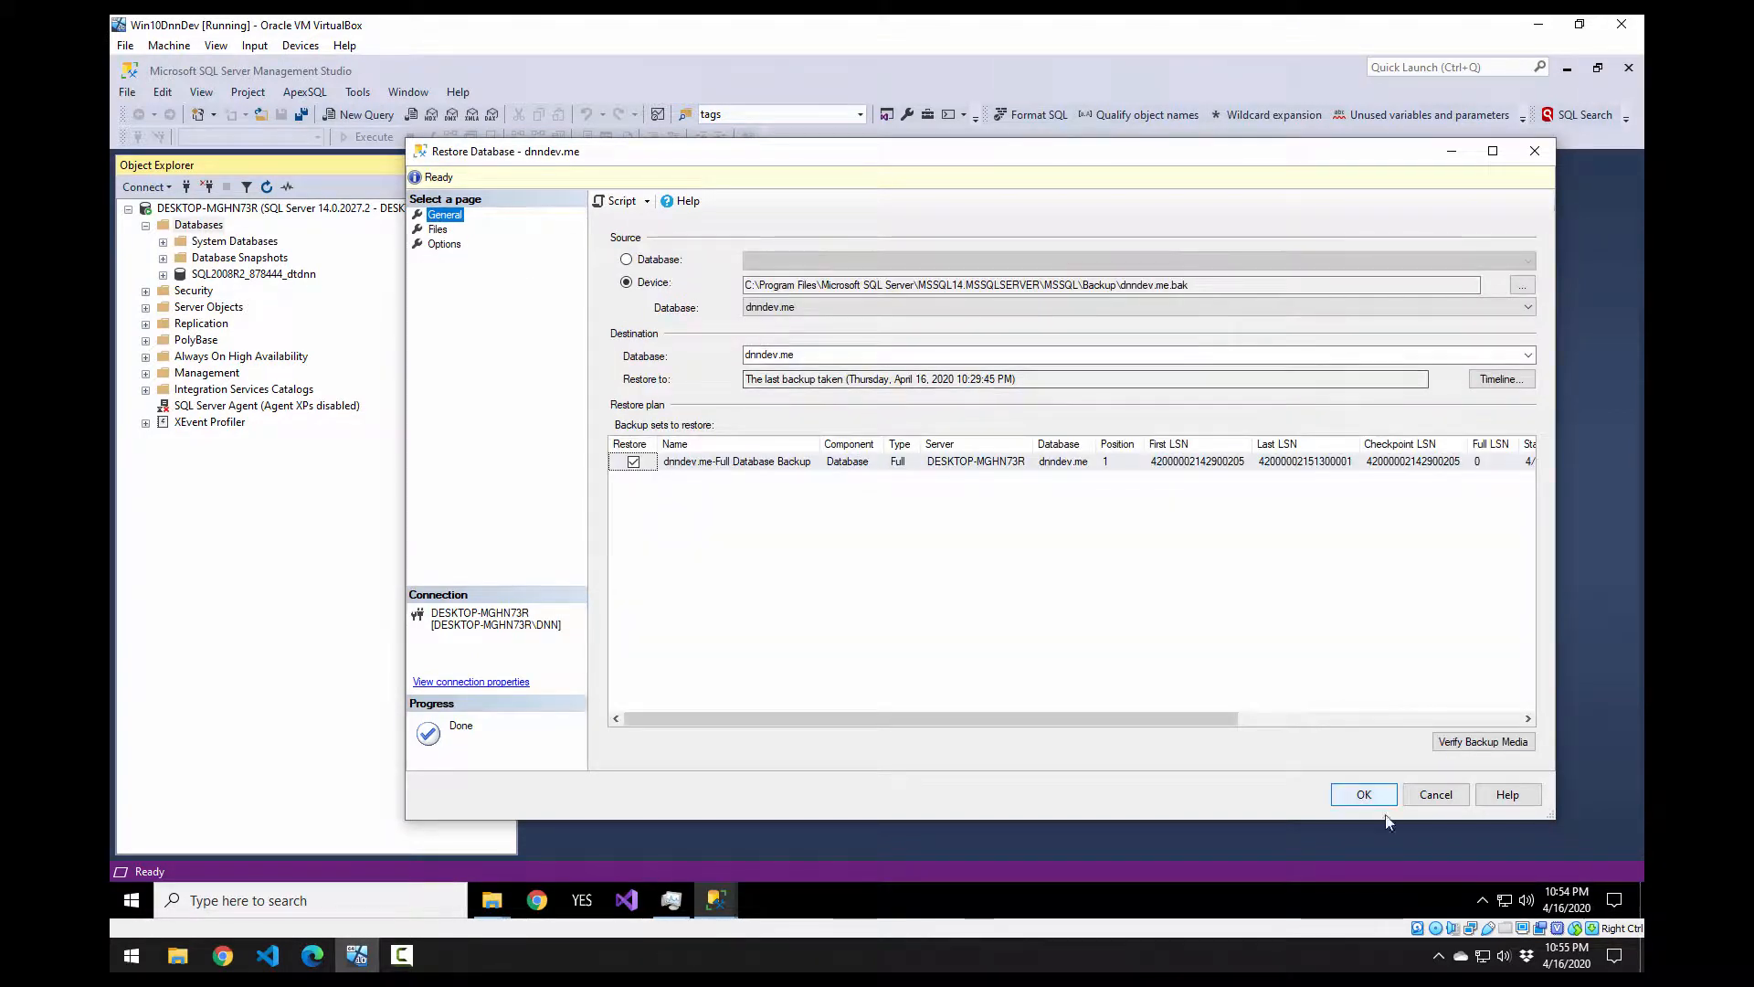
click(799, 356)
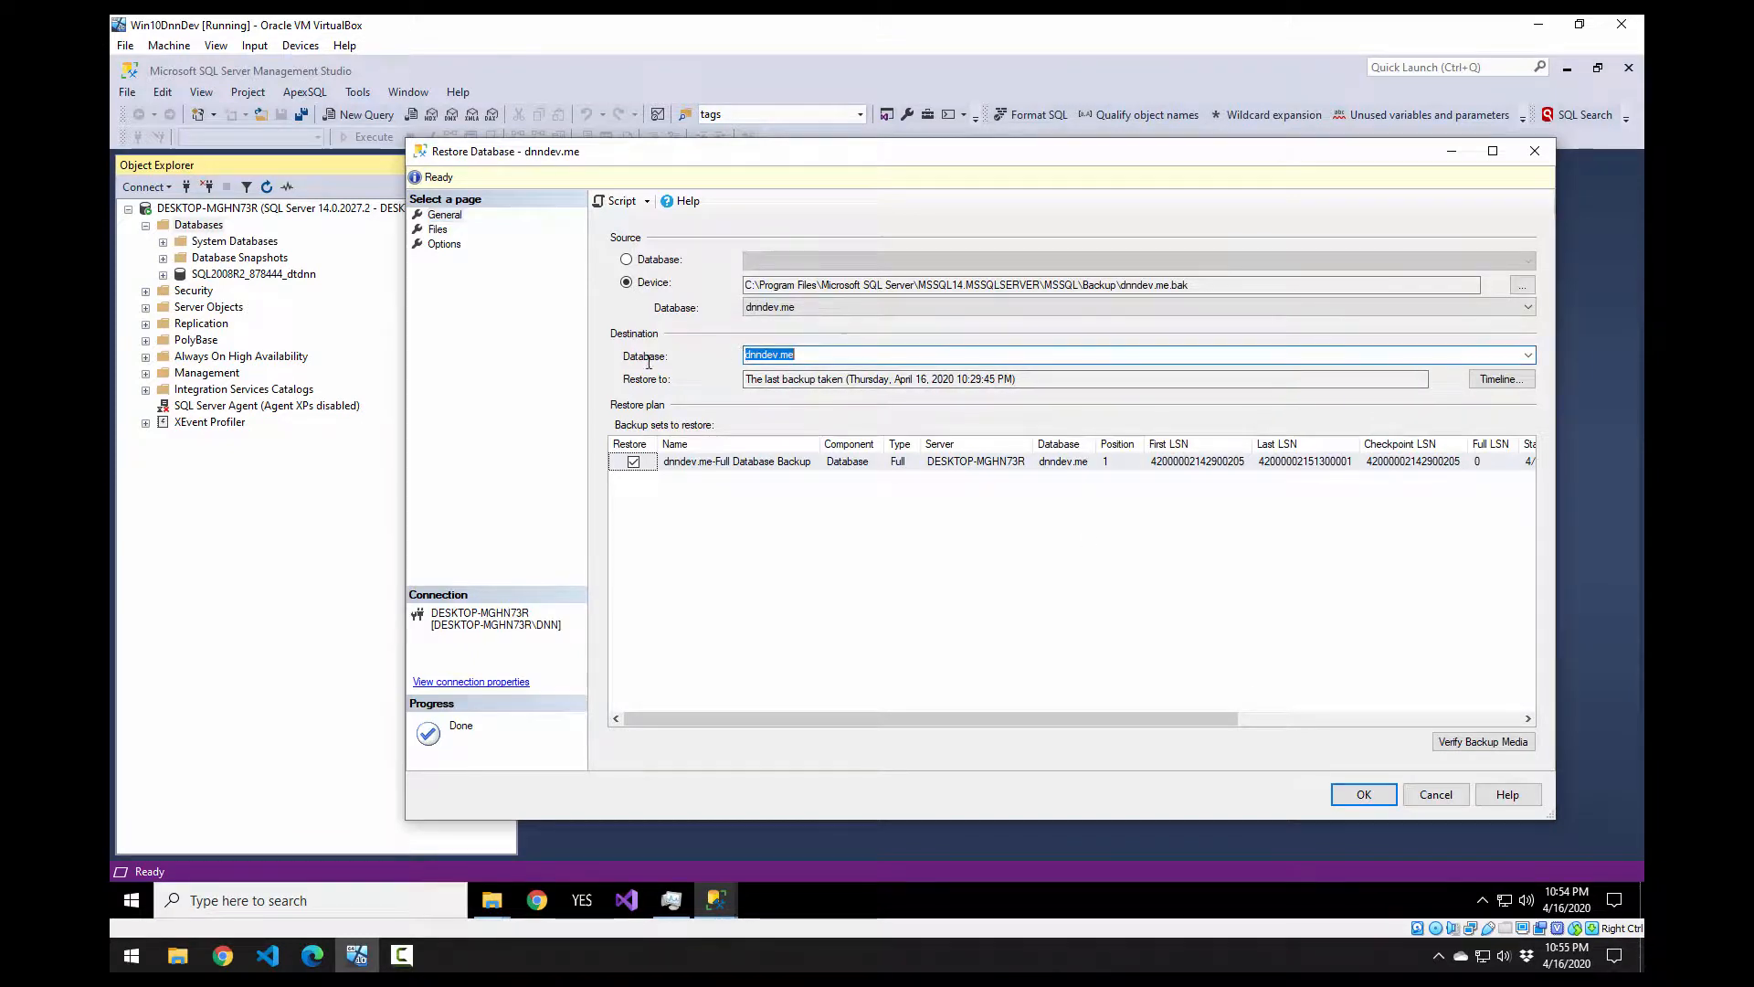
click(828, 354)
click(1364, 794)
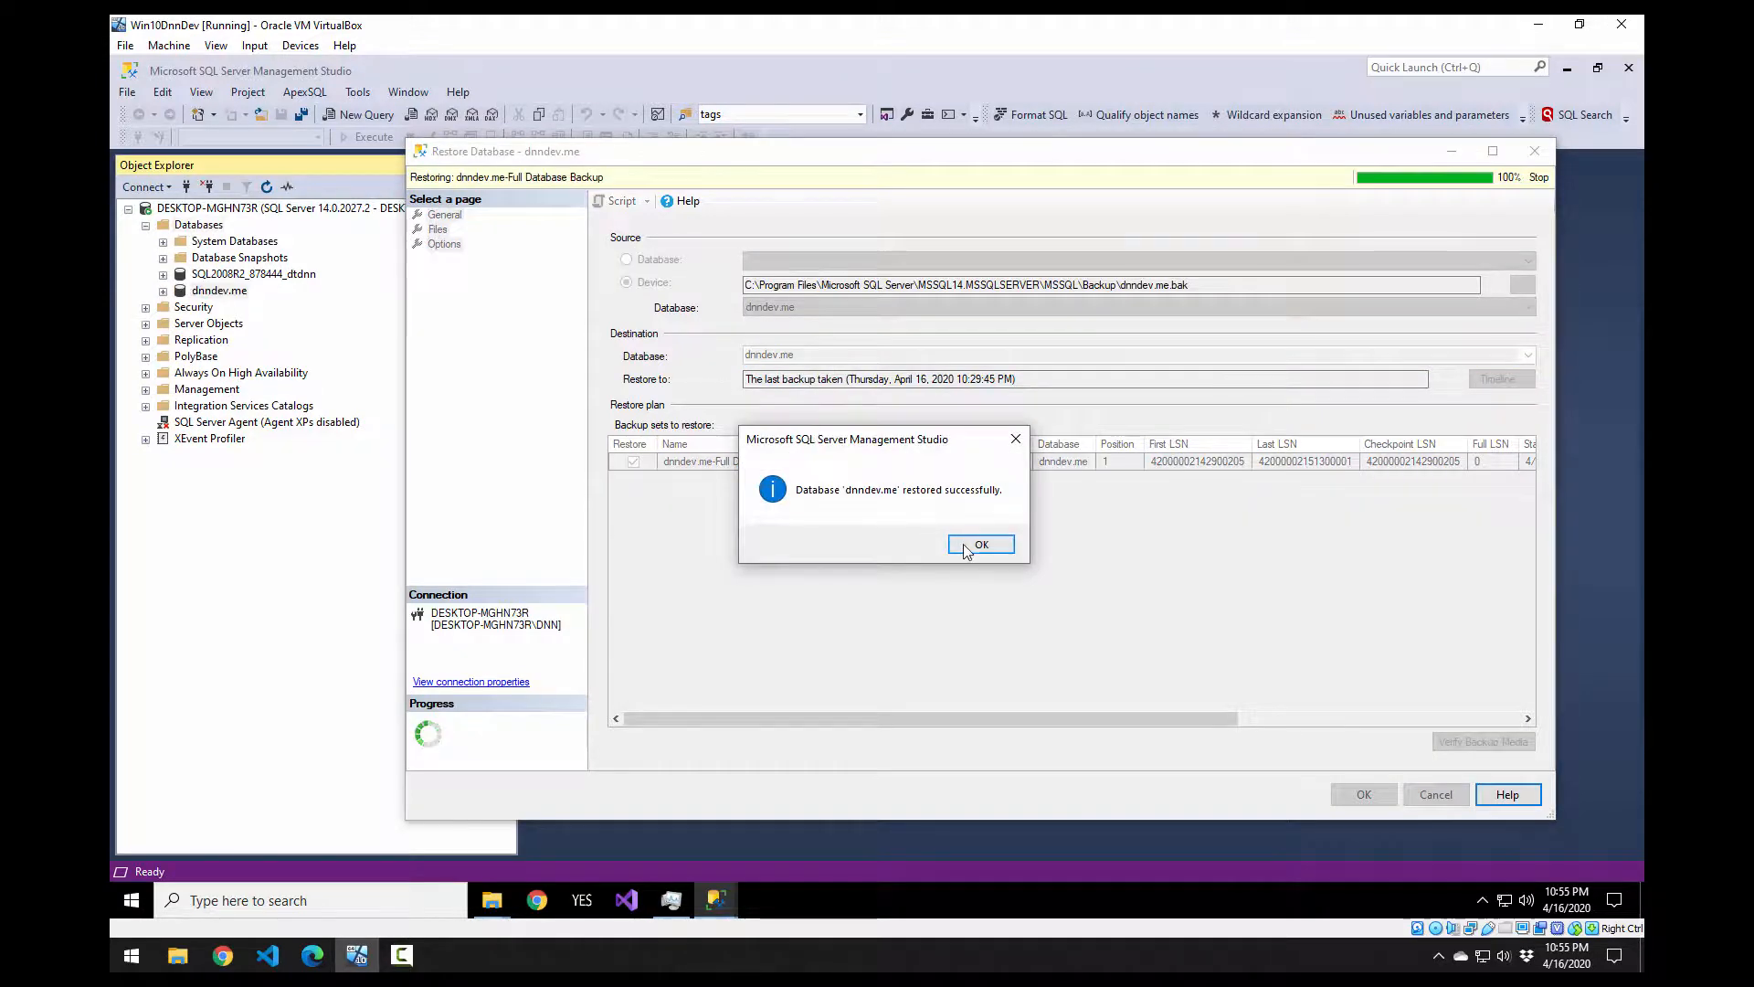
click(965, 545)
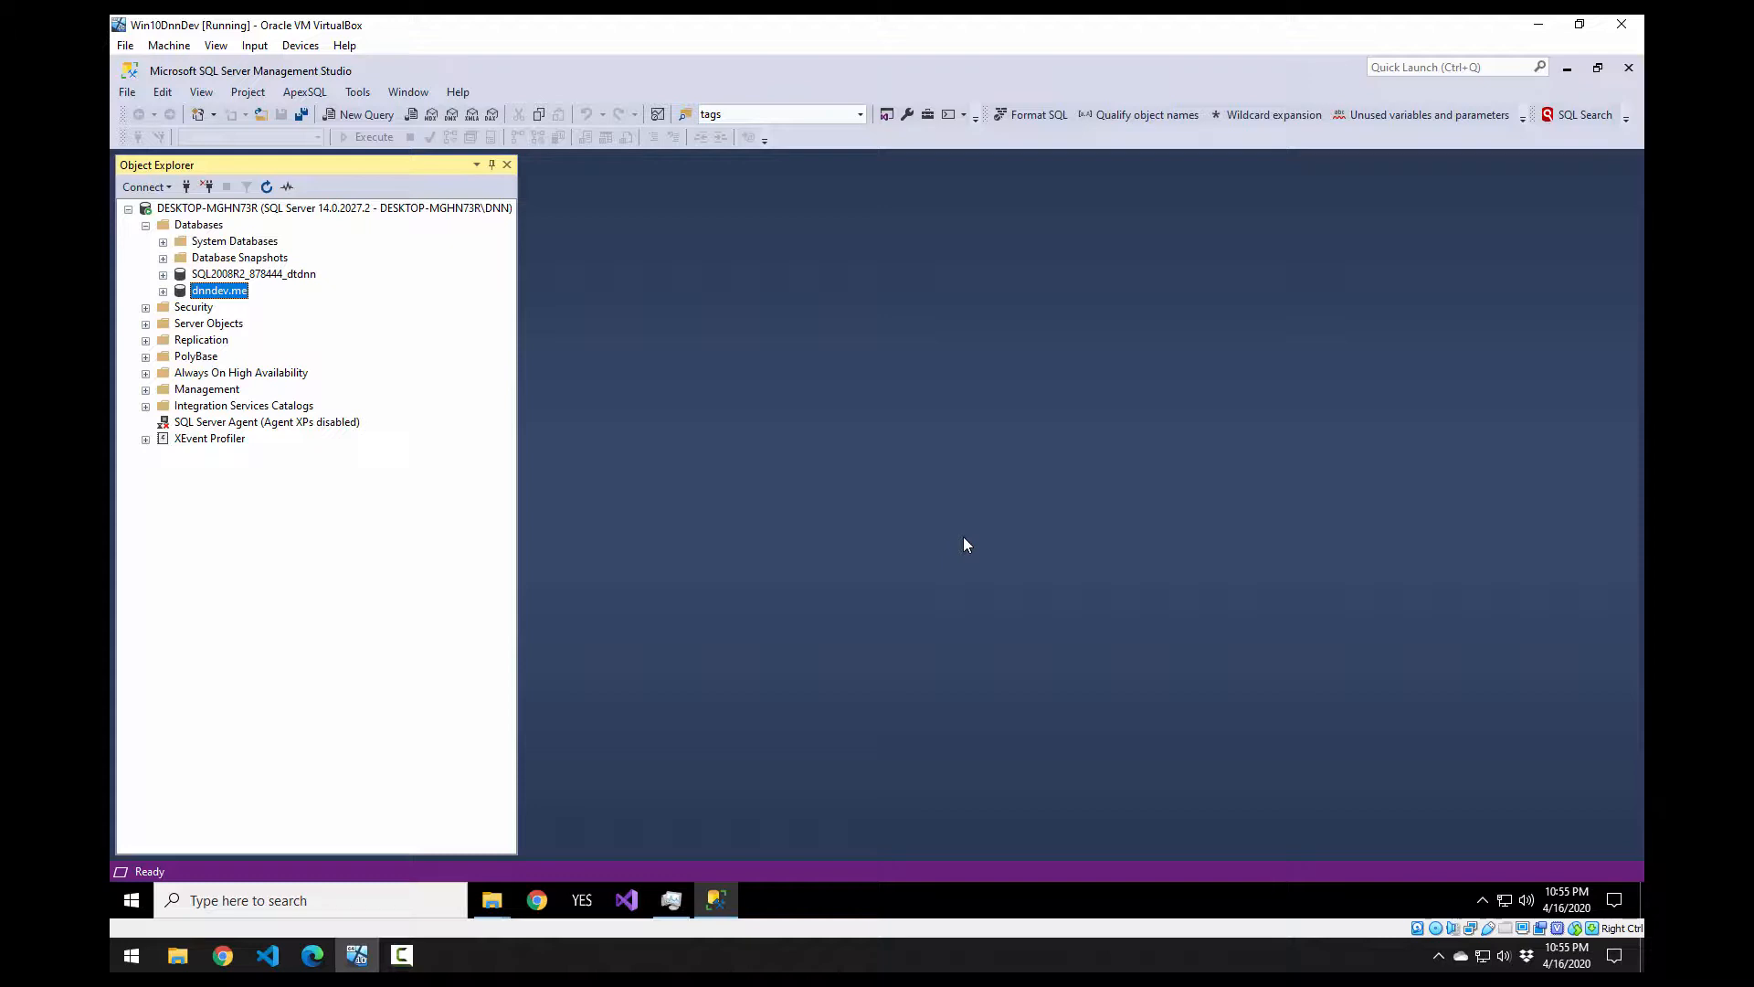
Step: Expand dnndev.me > Tables to confirm the DNN tables are restored
click(163, 291)
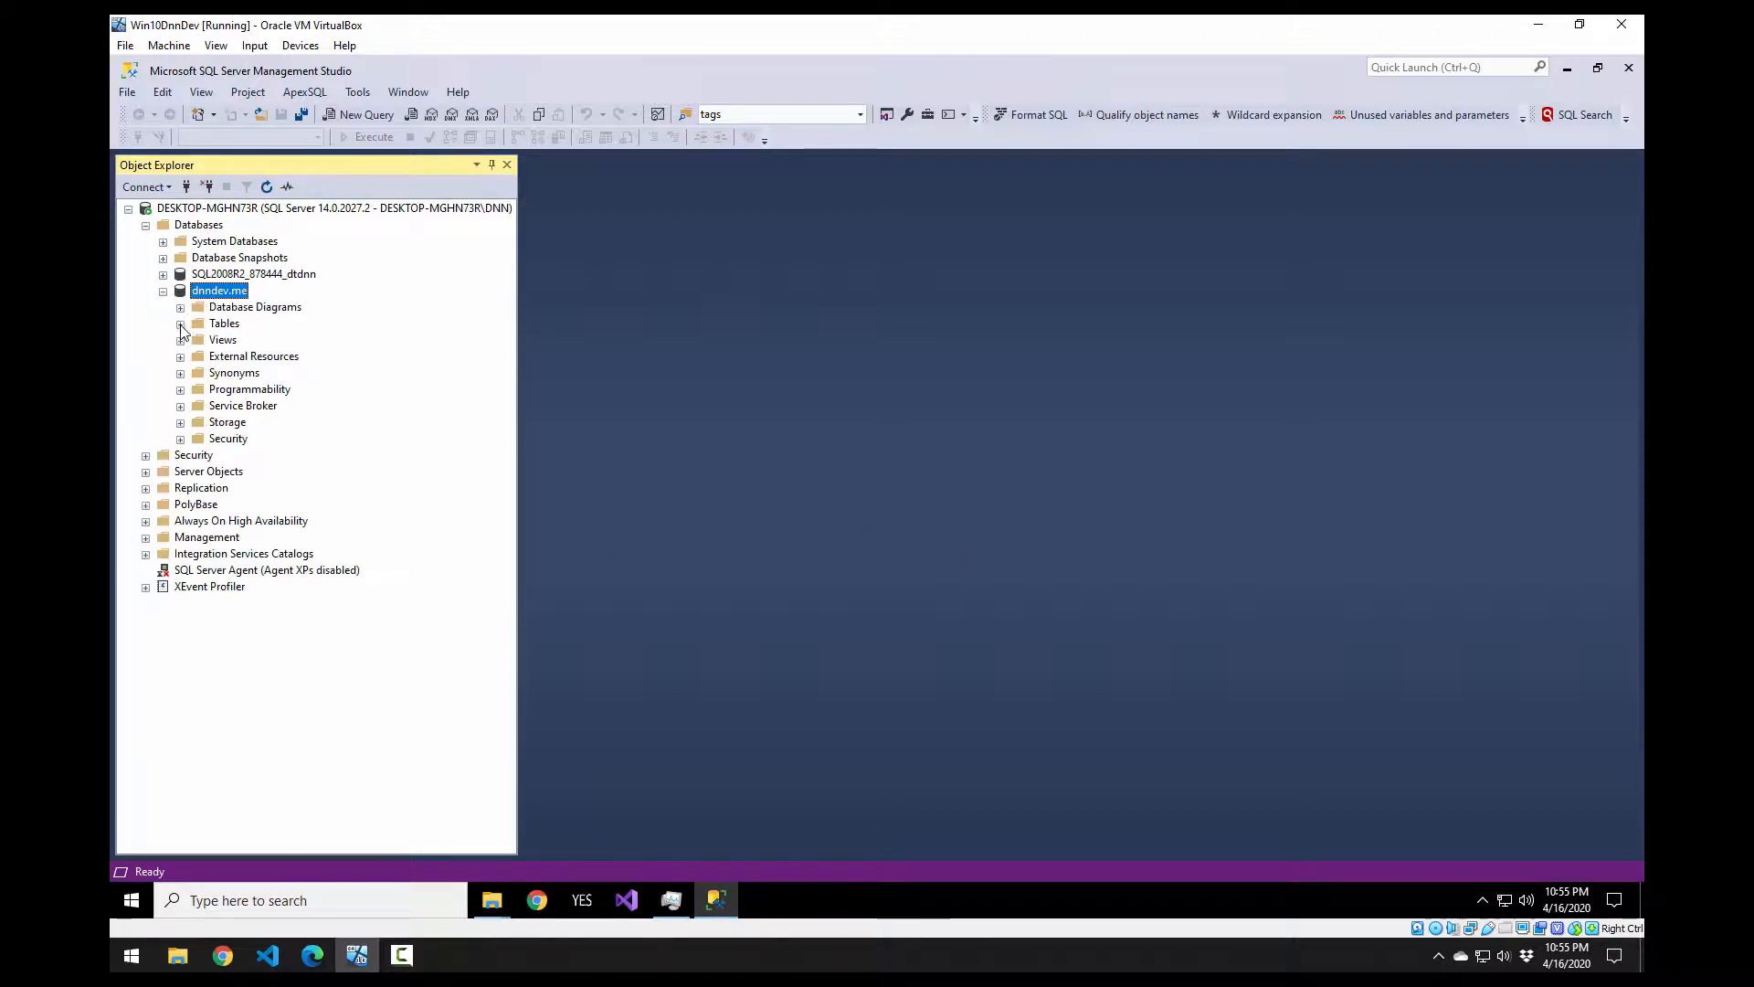
click(180, 323)
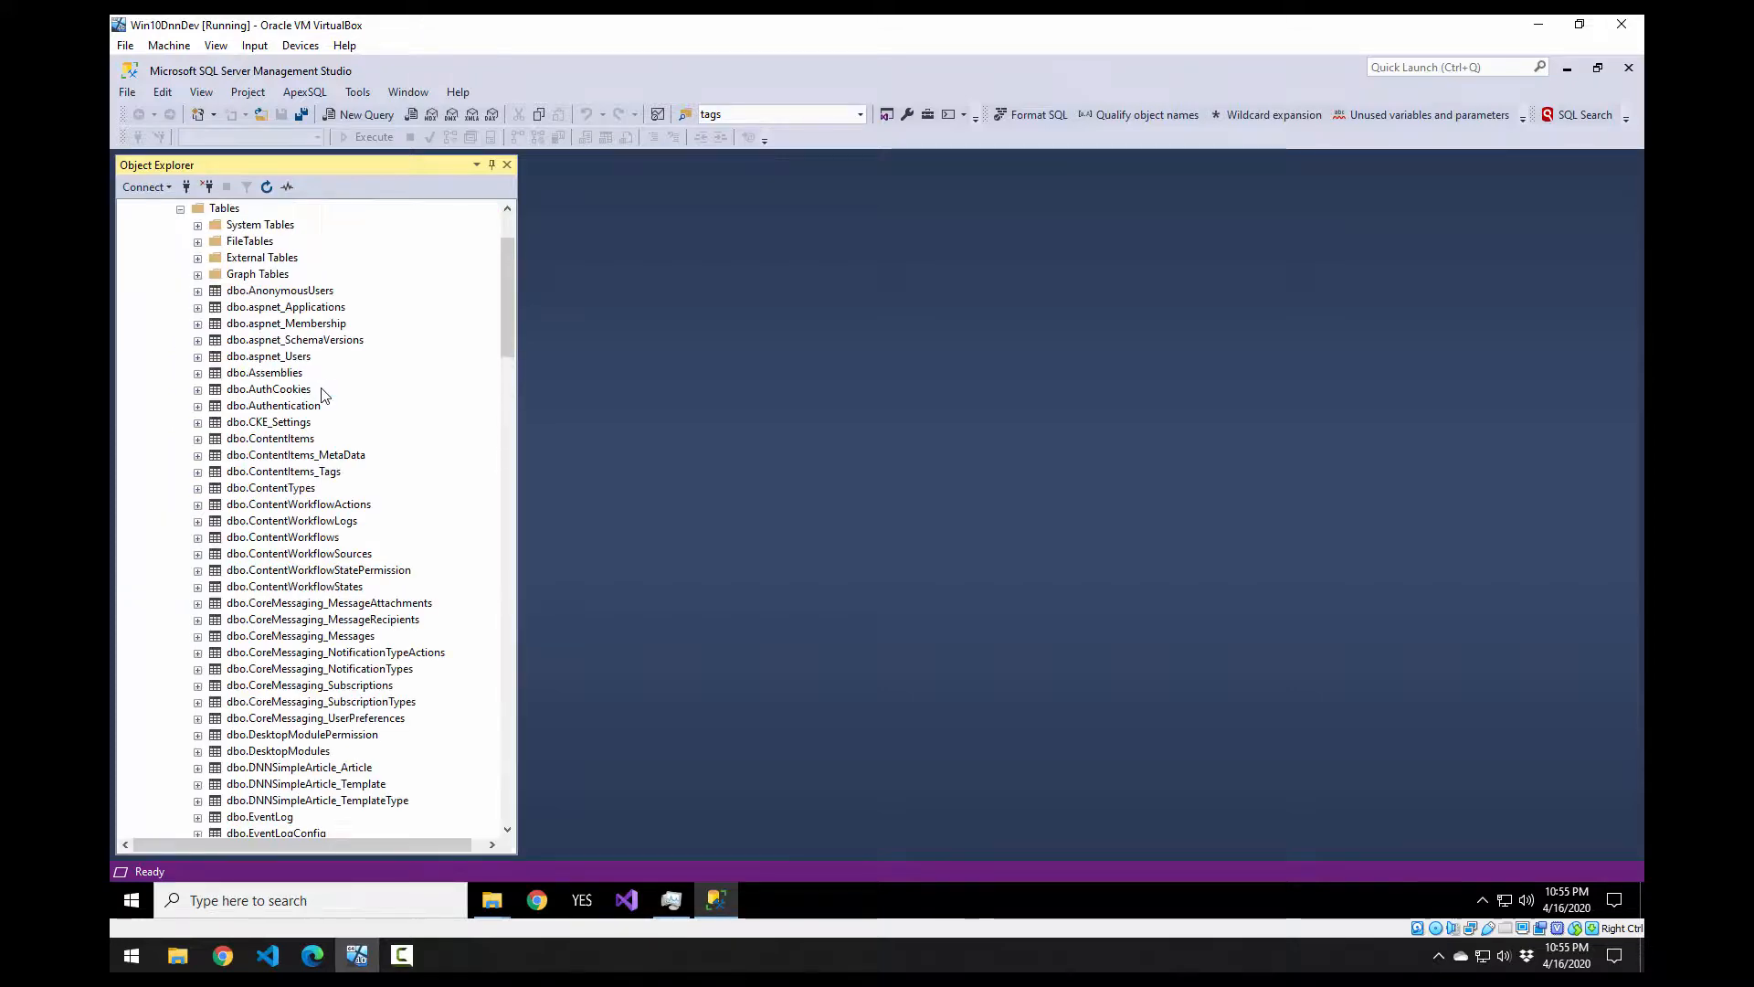
scroll(292, 418, down, 3)
scroll(293, 418, down, 20)
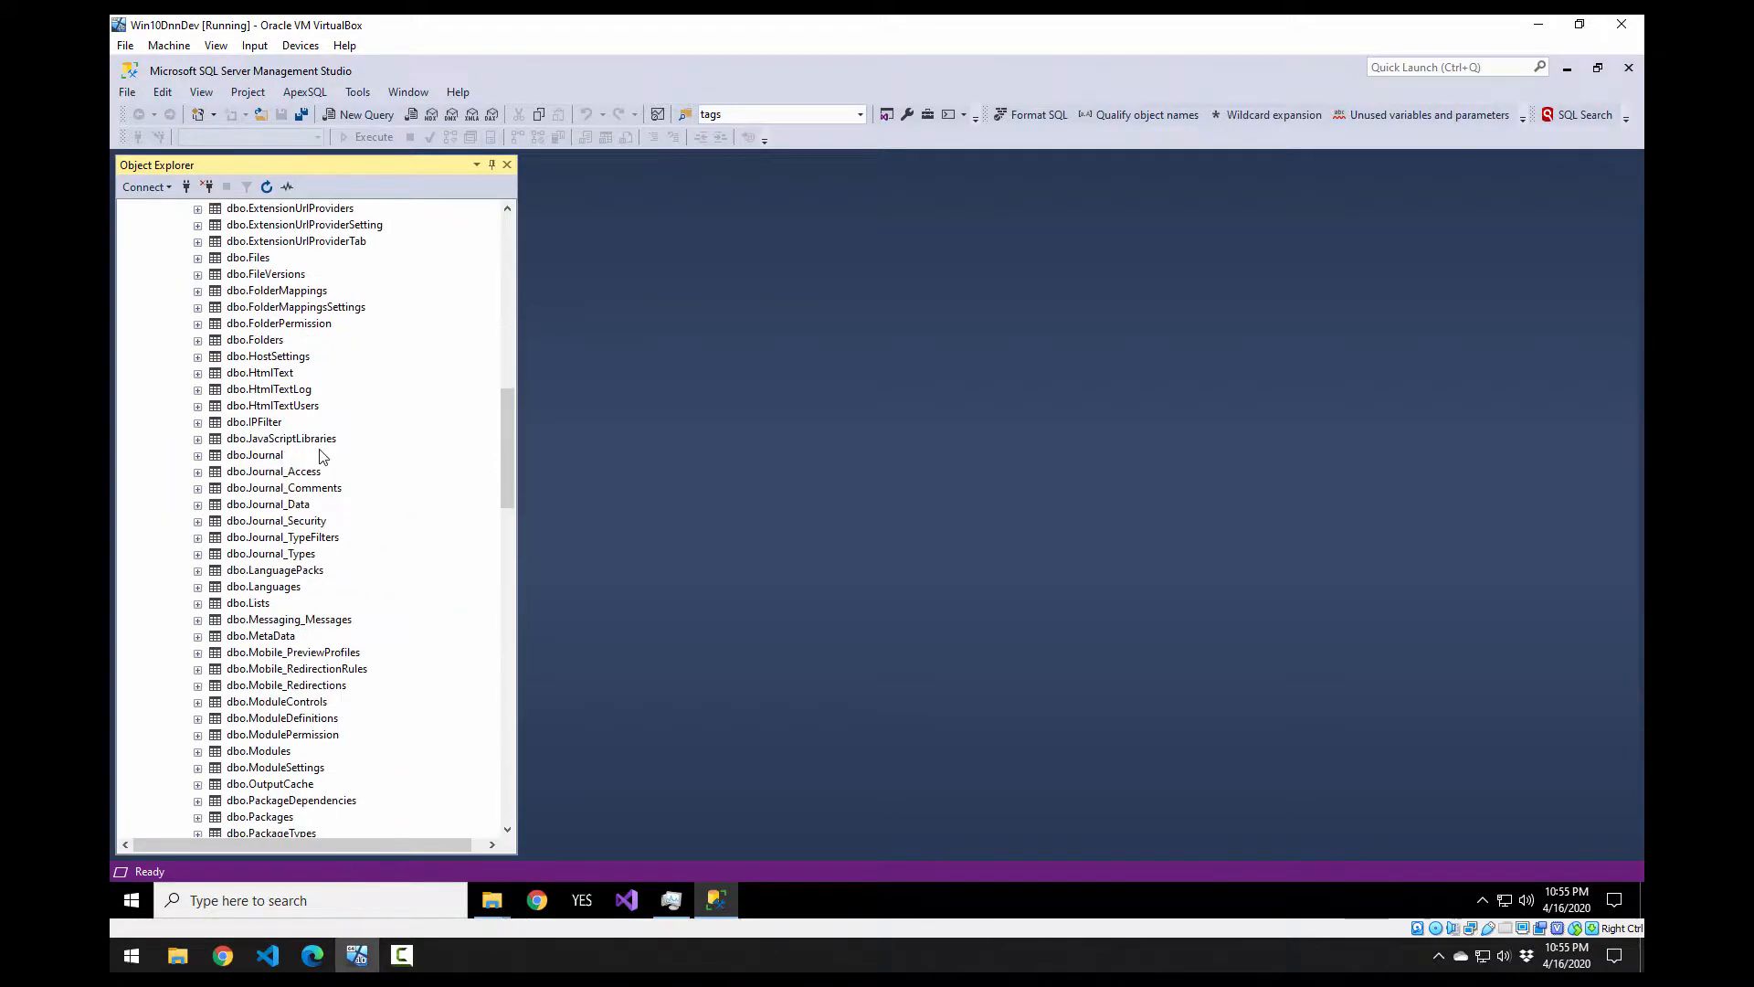
scroll(322, 467, up, 20)
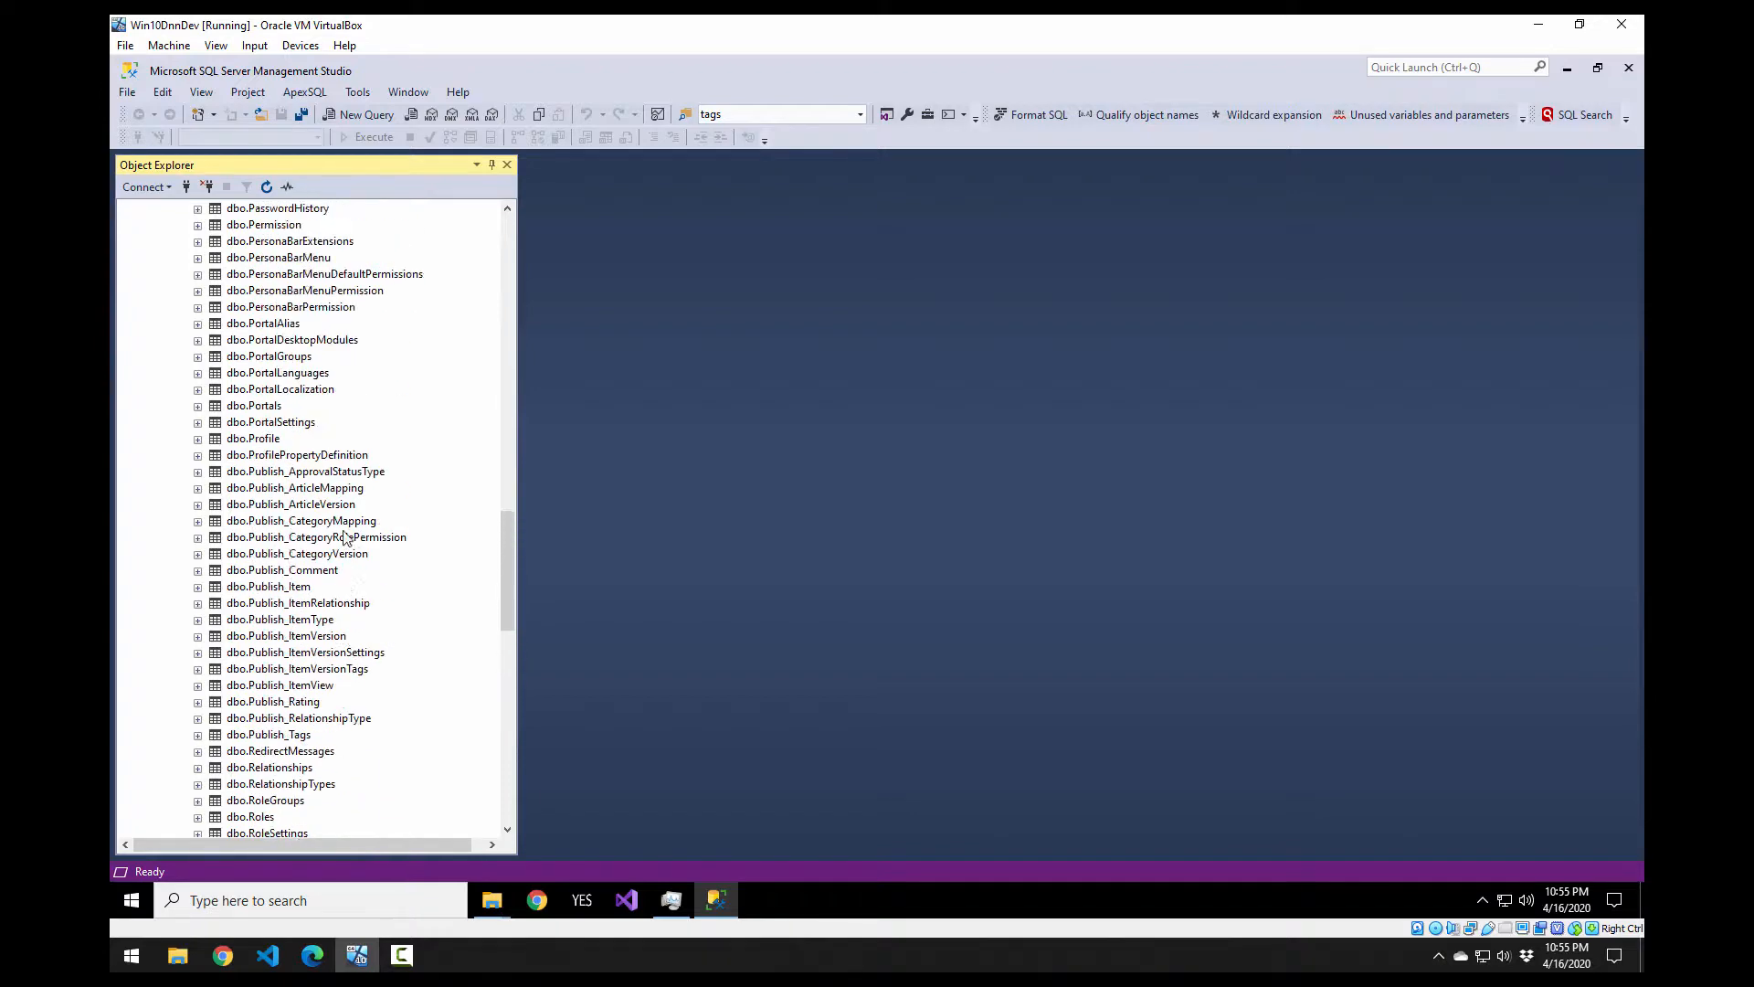
scroll(249, 496, up, 12)
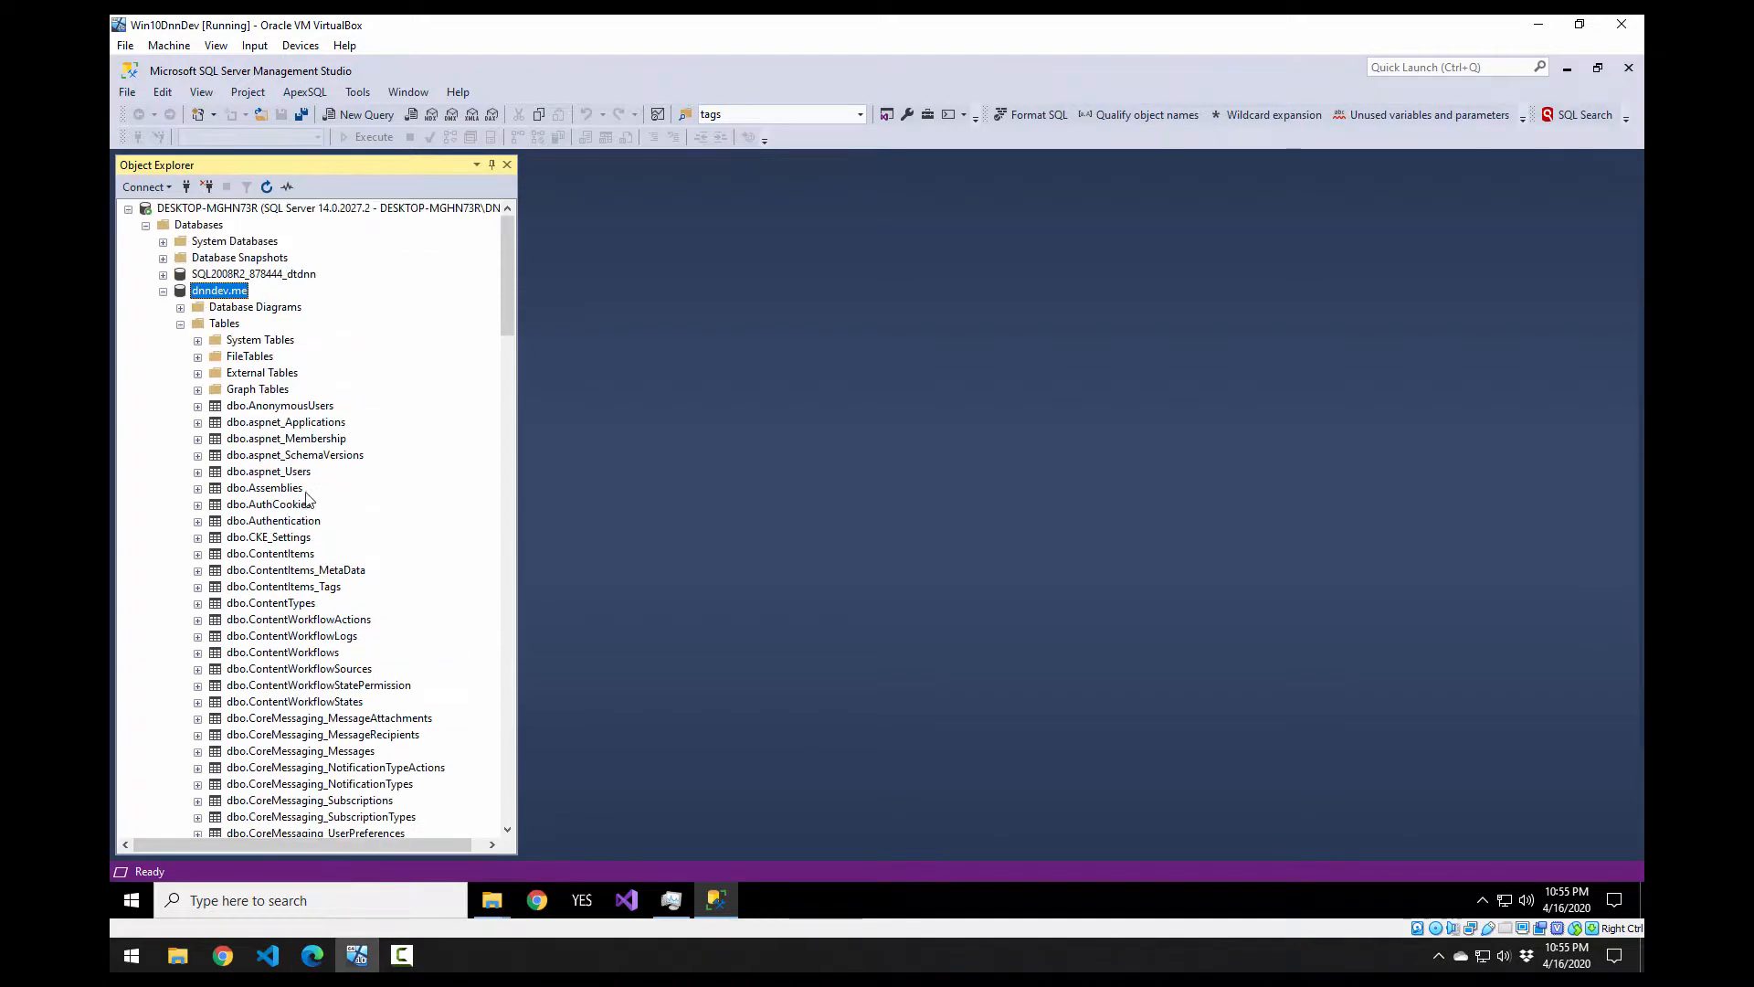
click(180, 323)
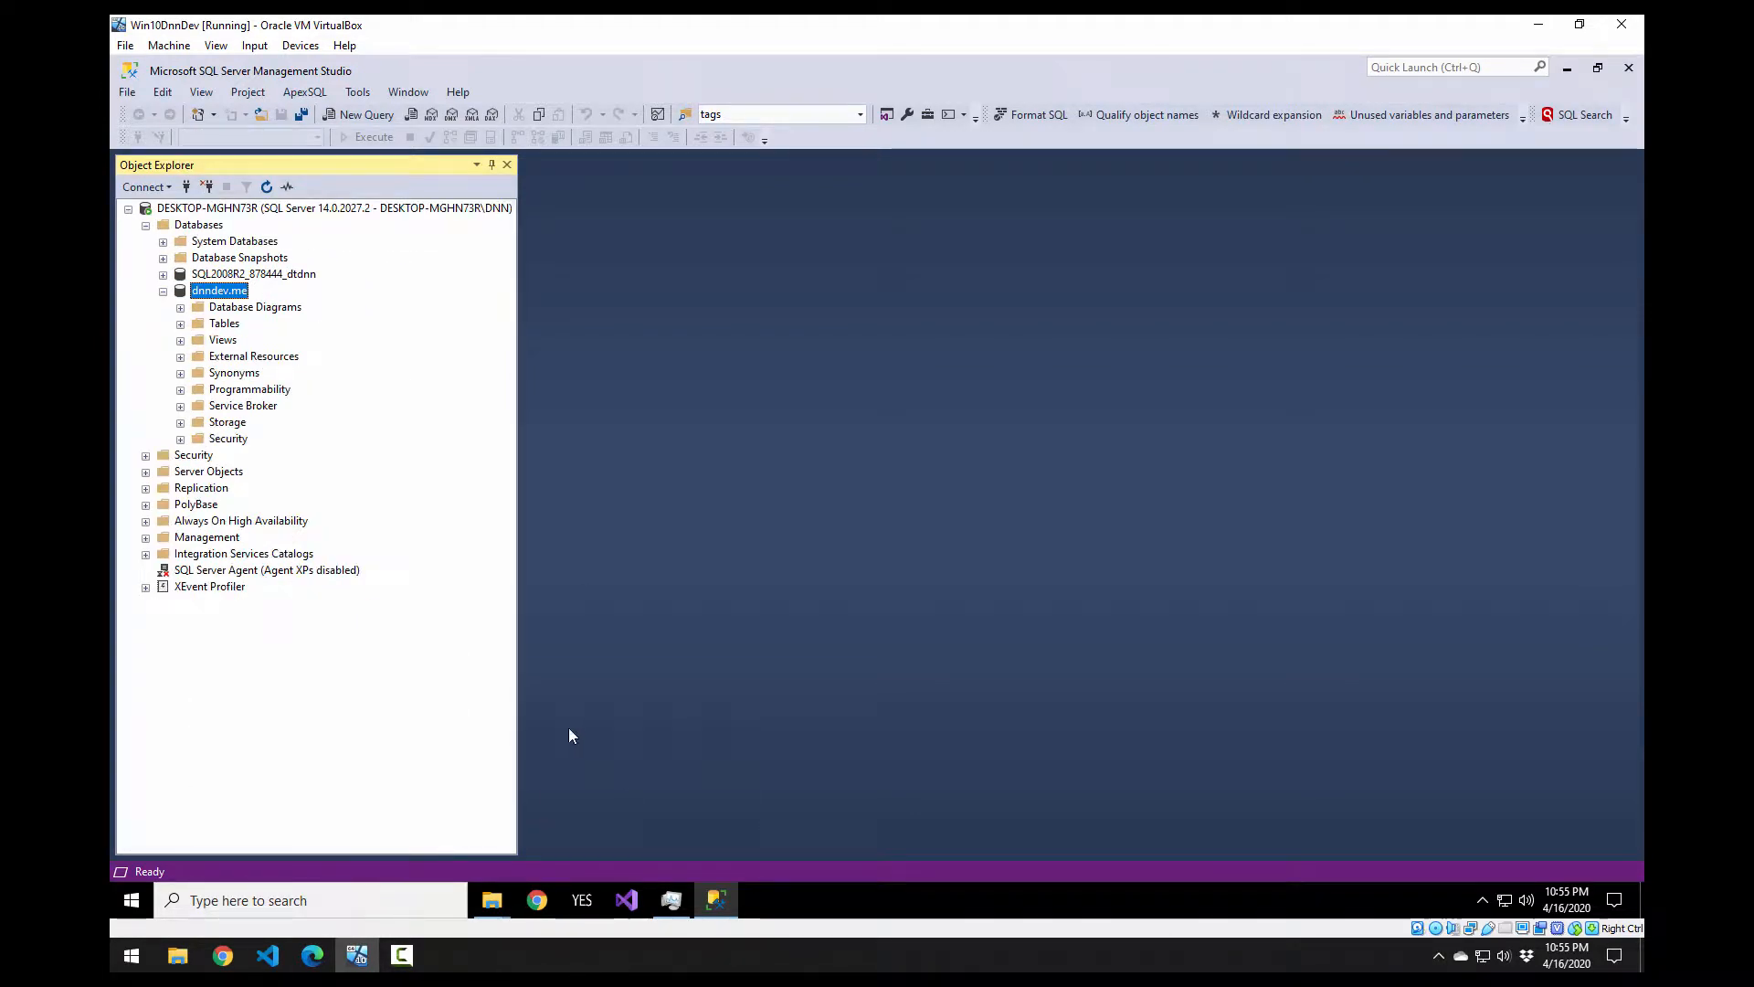
click(541, 900)
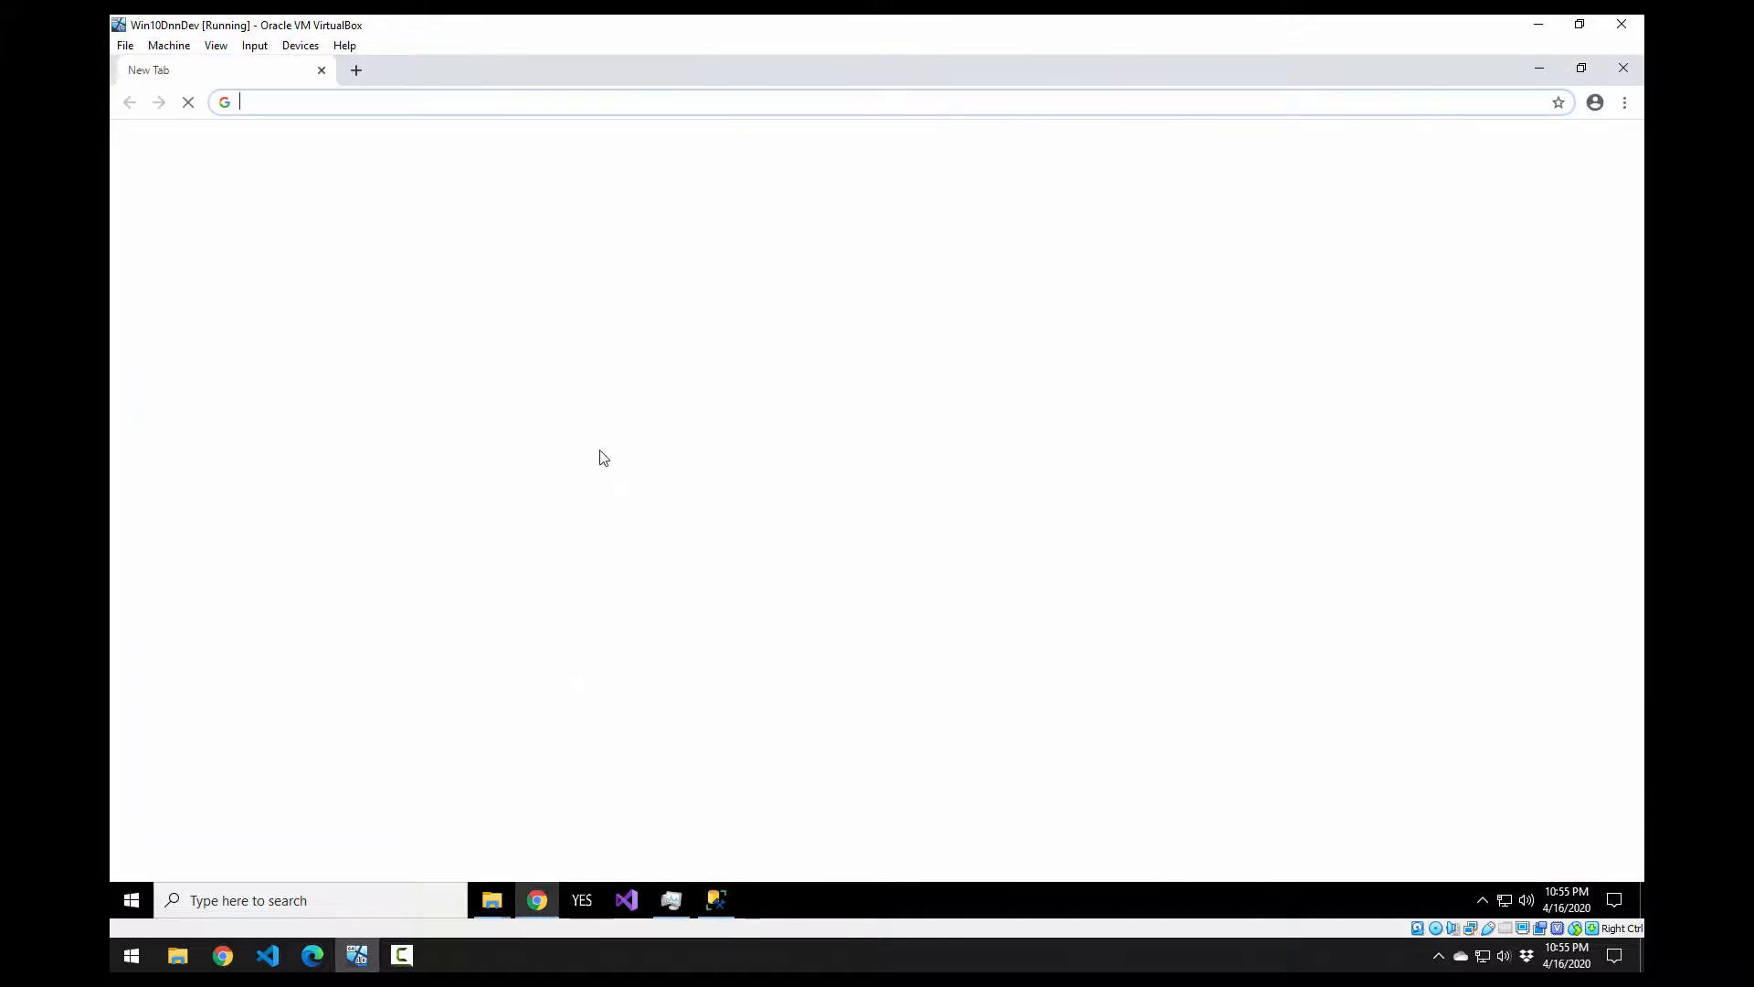
Step: Load dnndev.me in Chrome and bring up the site's User Log In dialog
text(dnndev.me)
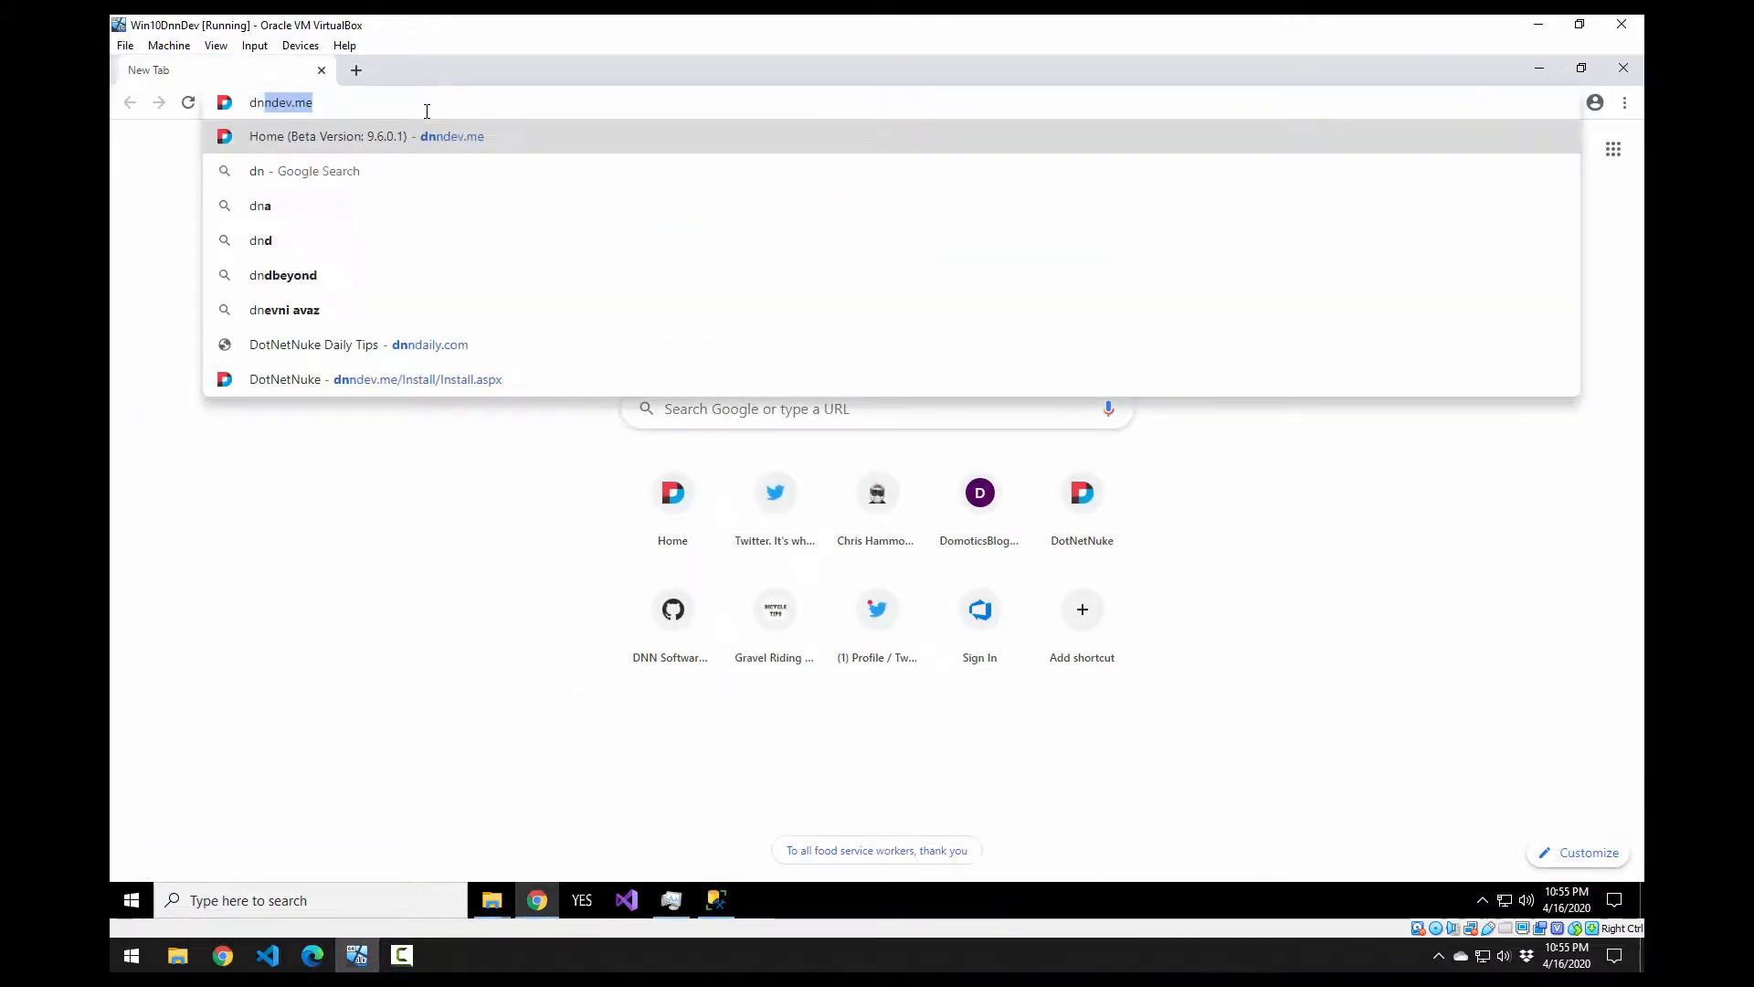
key(Return)
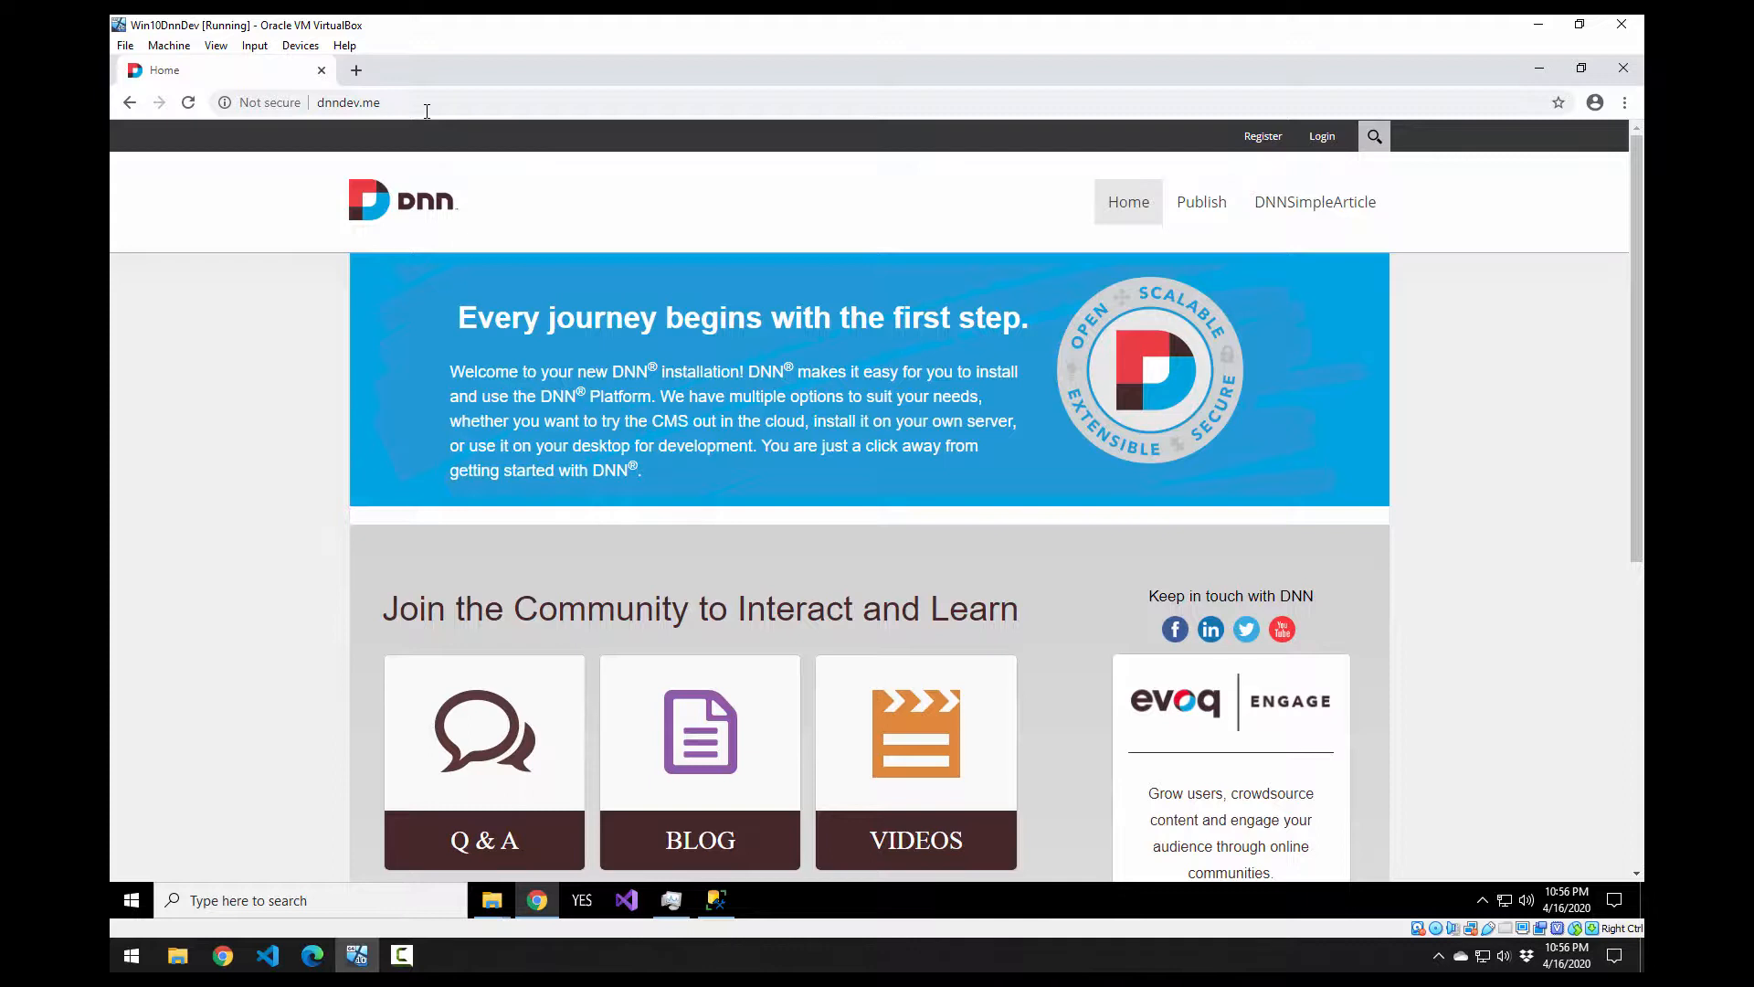
click(1324, 144)
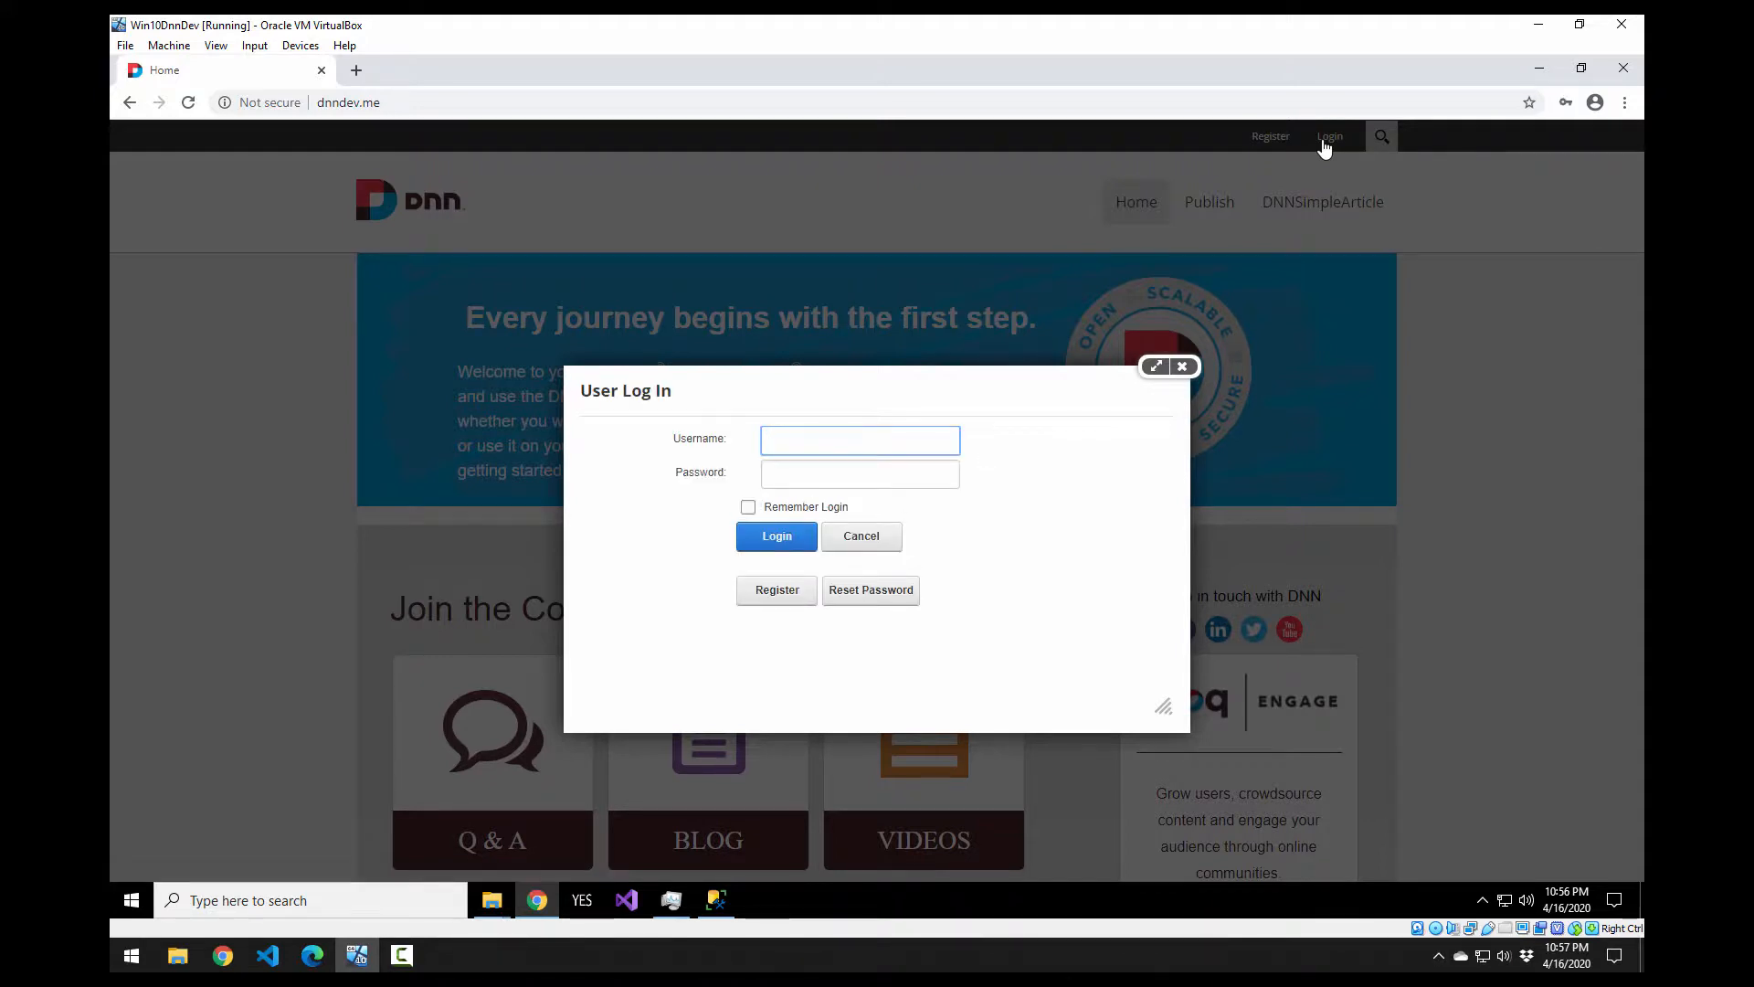
Step: Log in with the host account and its password, then confirm the platform version reads 09.04.04
text(host)
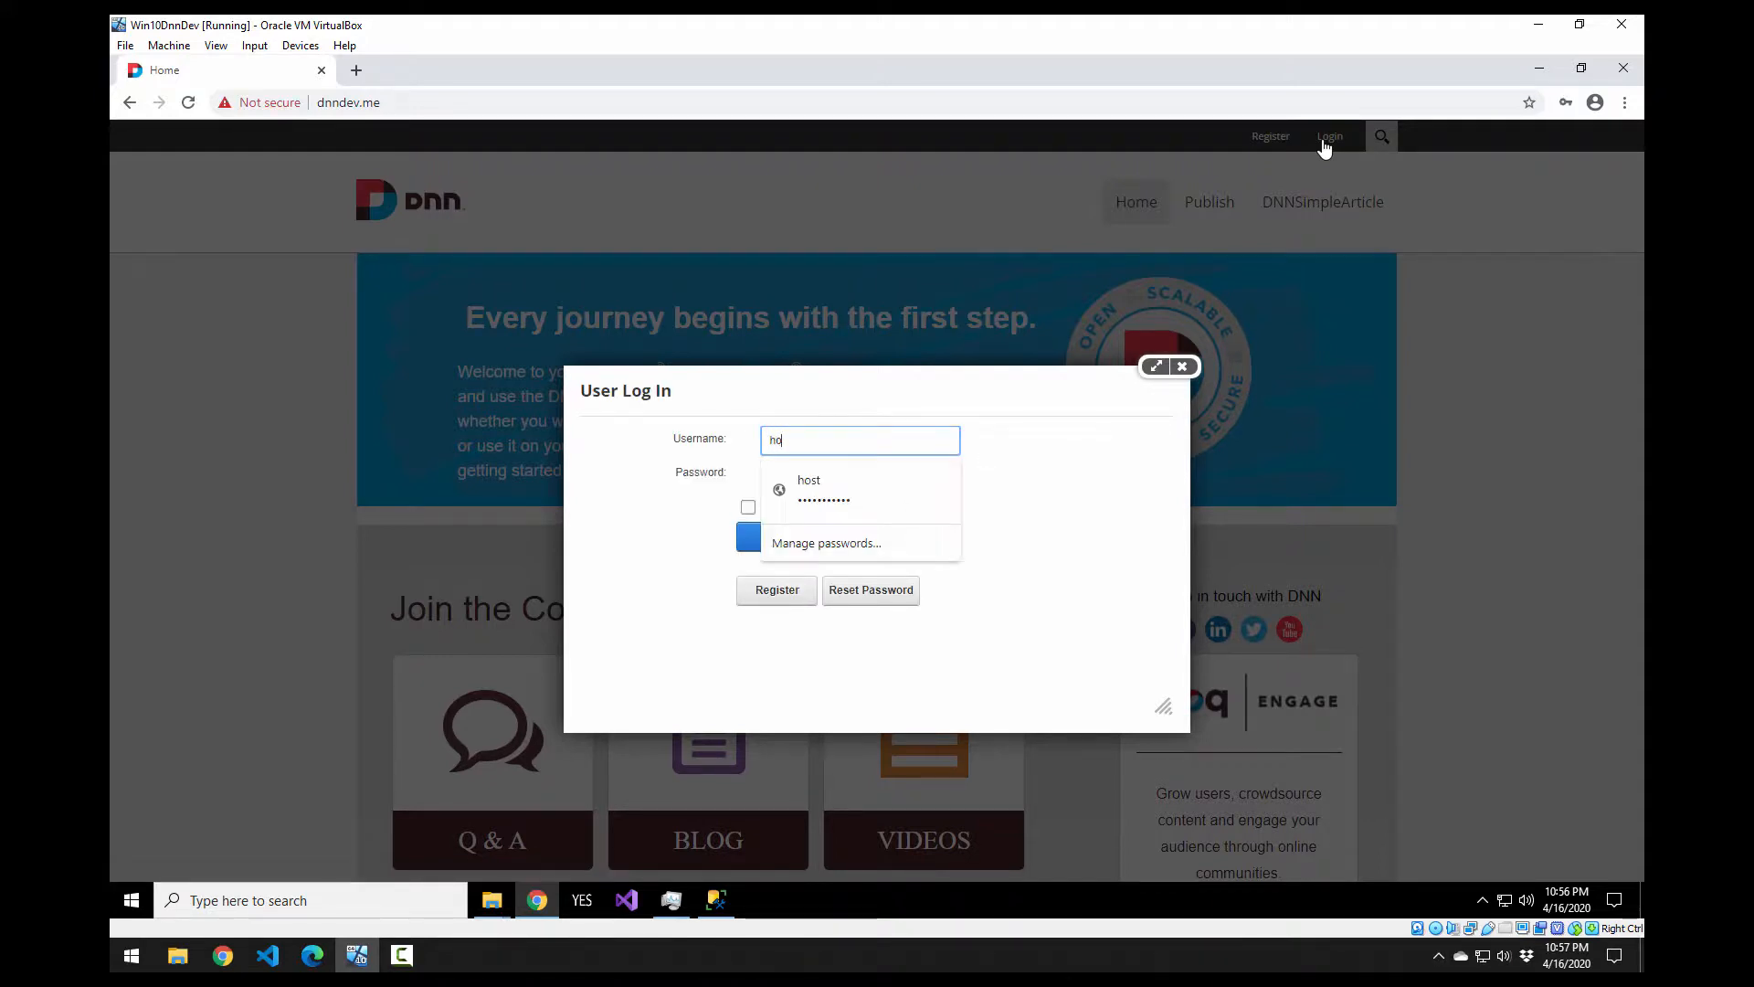
key(Tab)
text(***********)
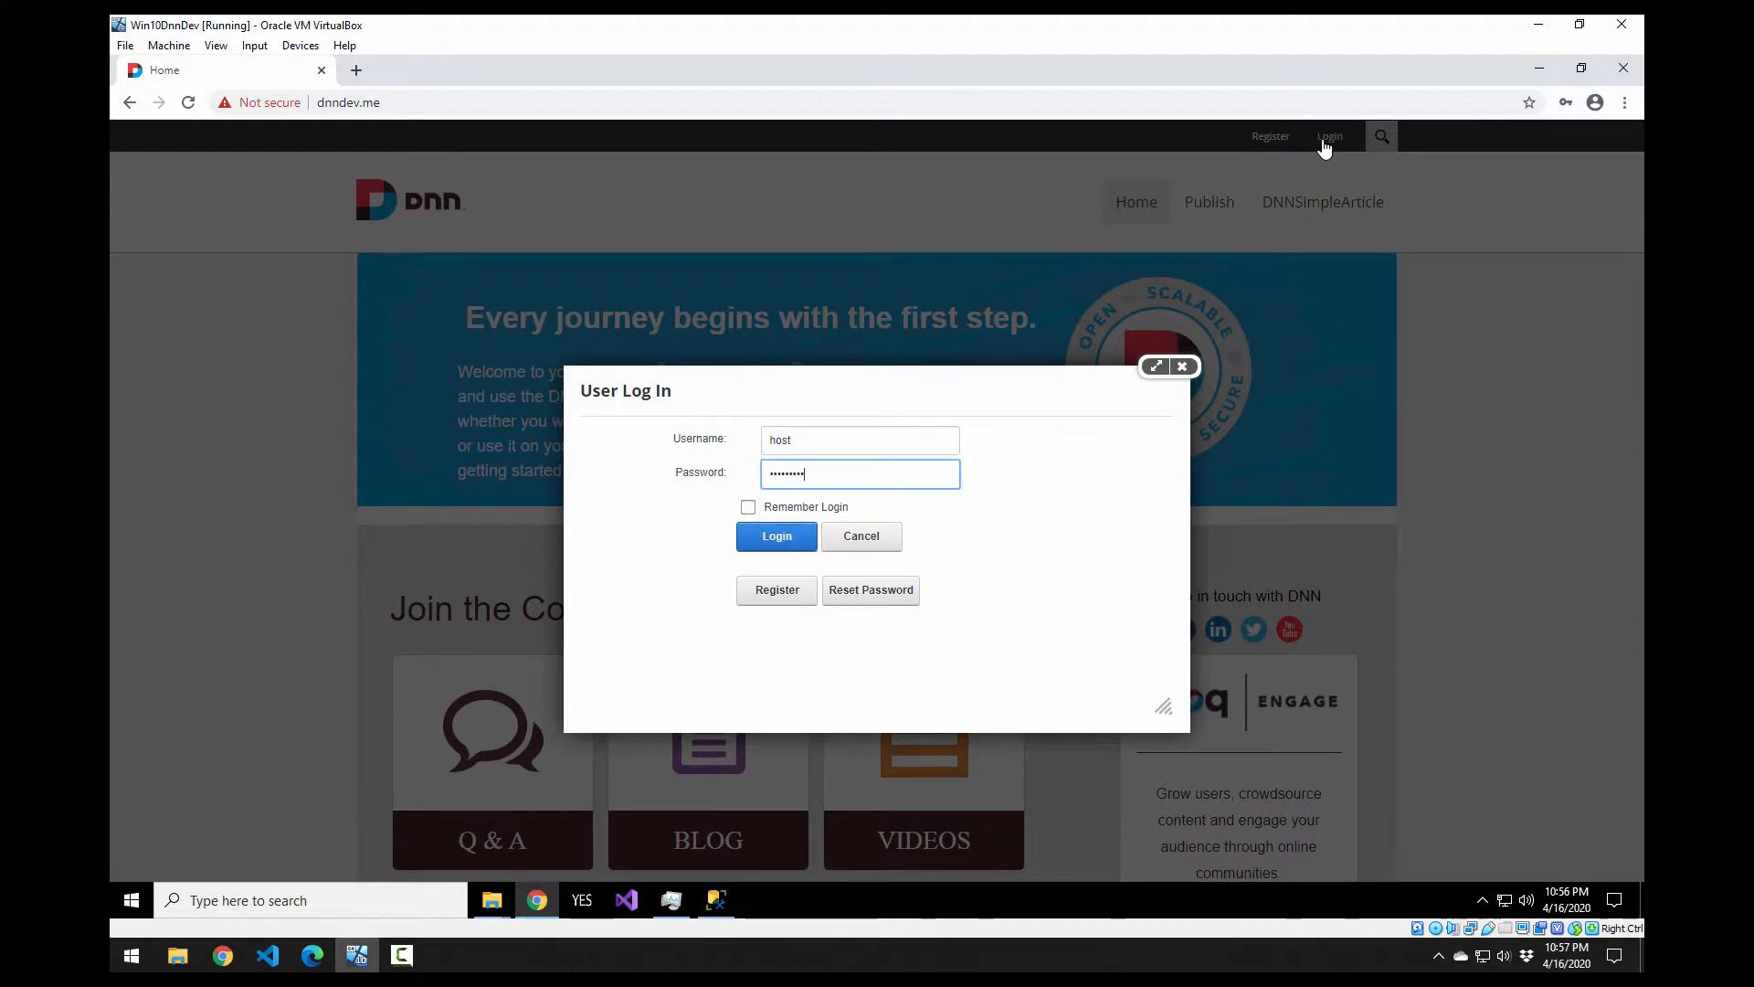
key(Return)
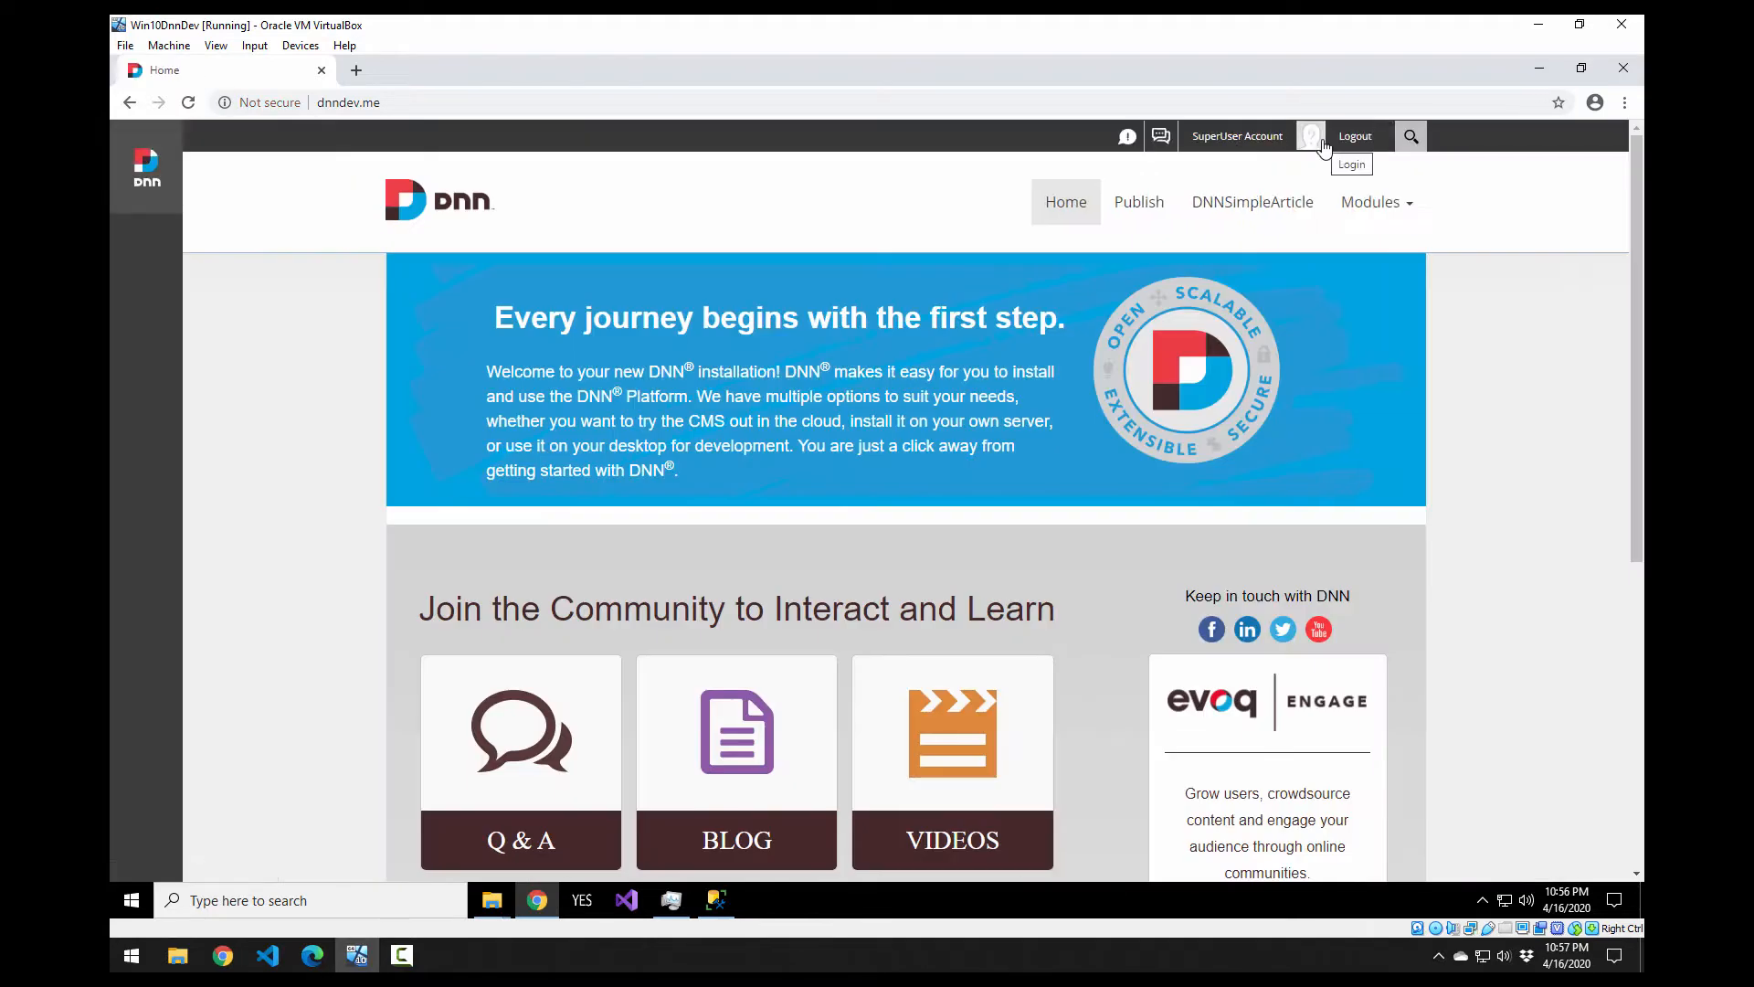
mouse_move(145, 175)
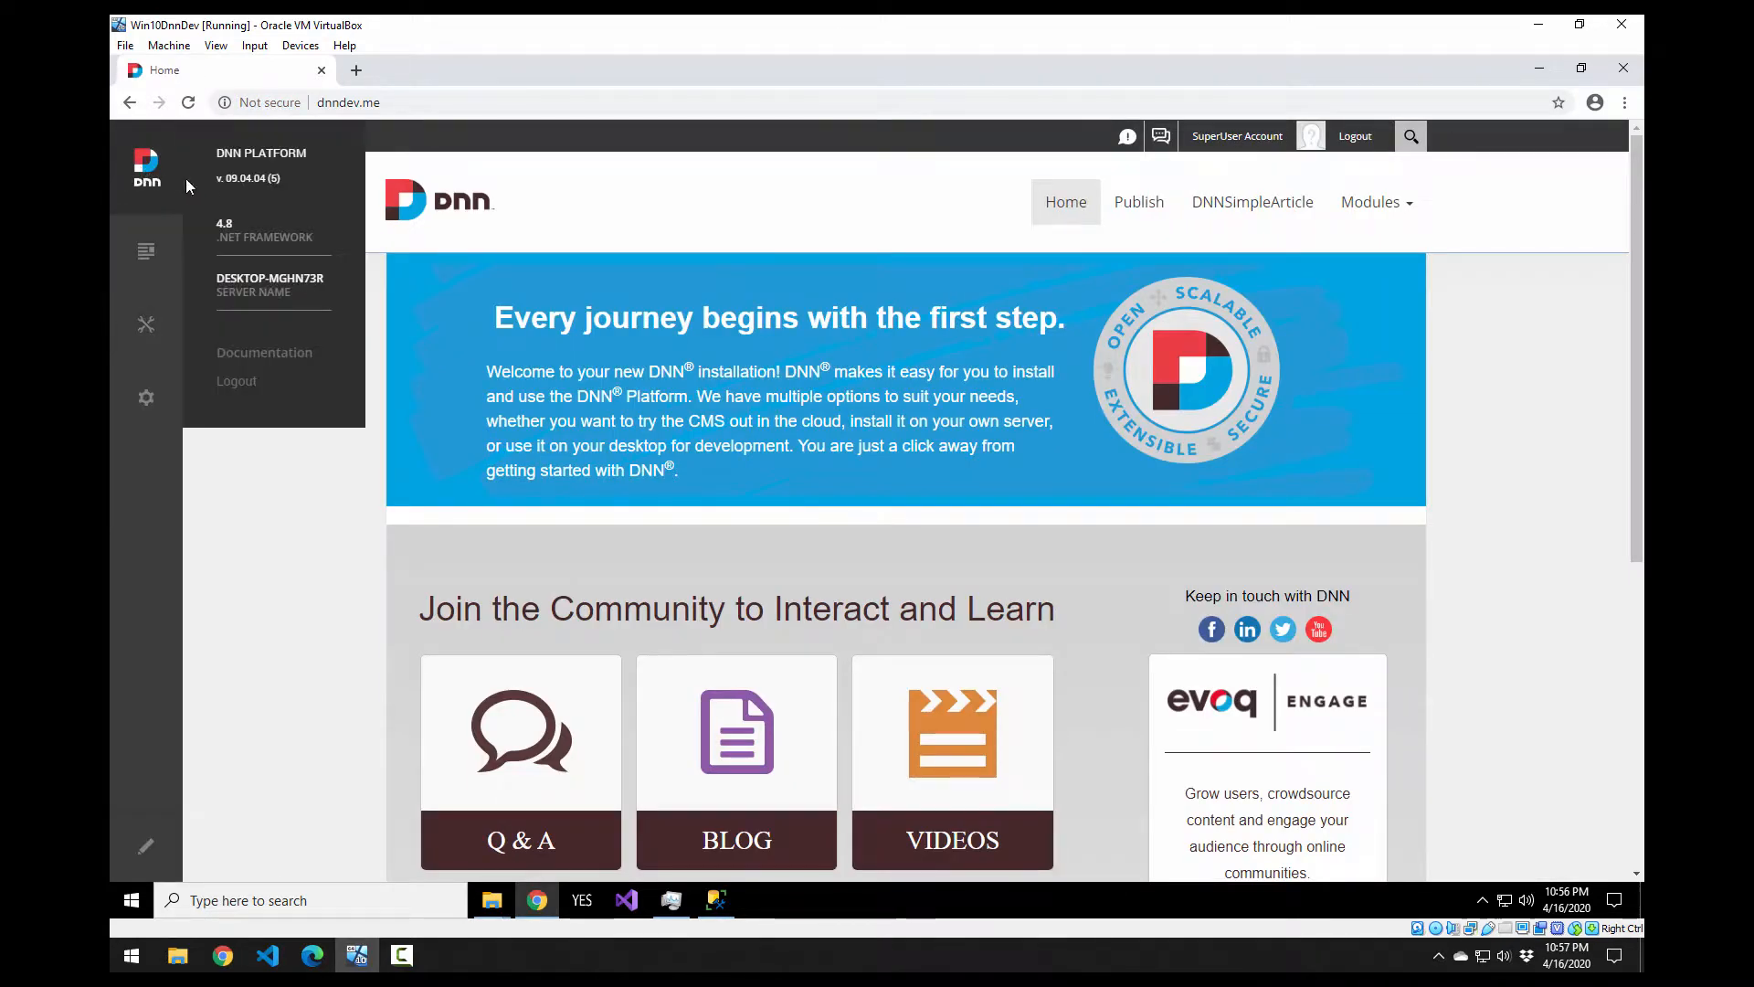
drag(228, 173, 221, 183)
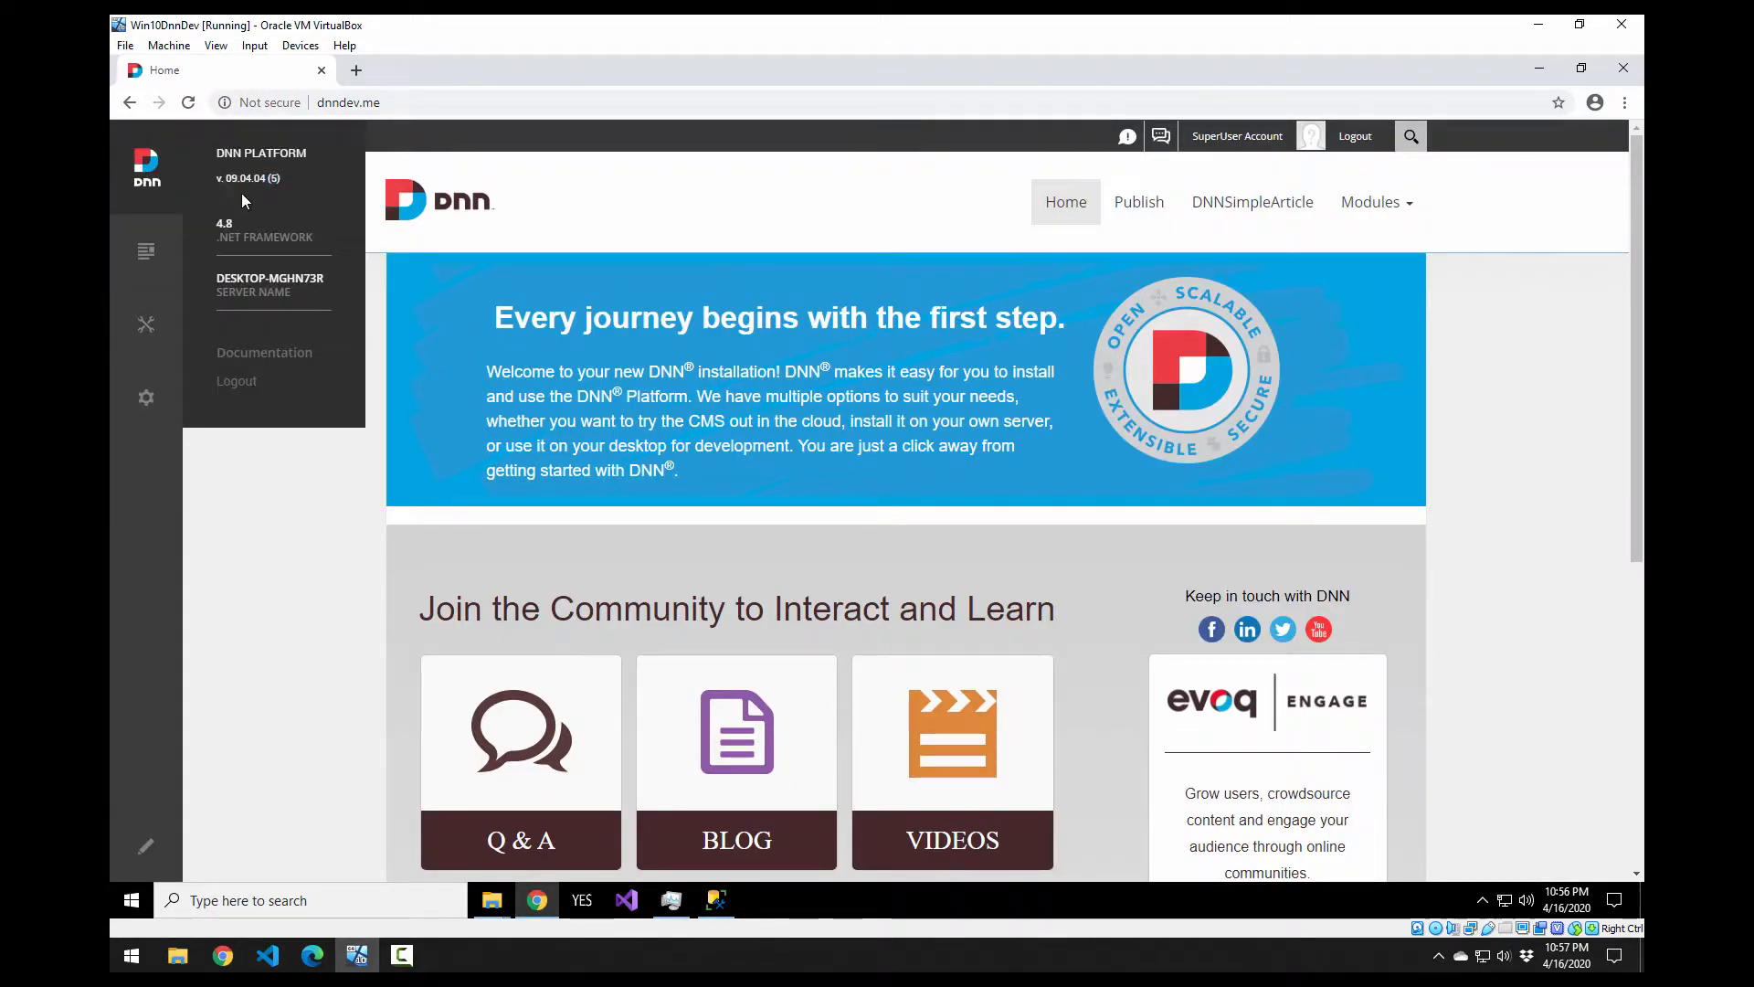